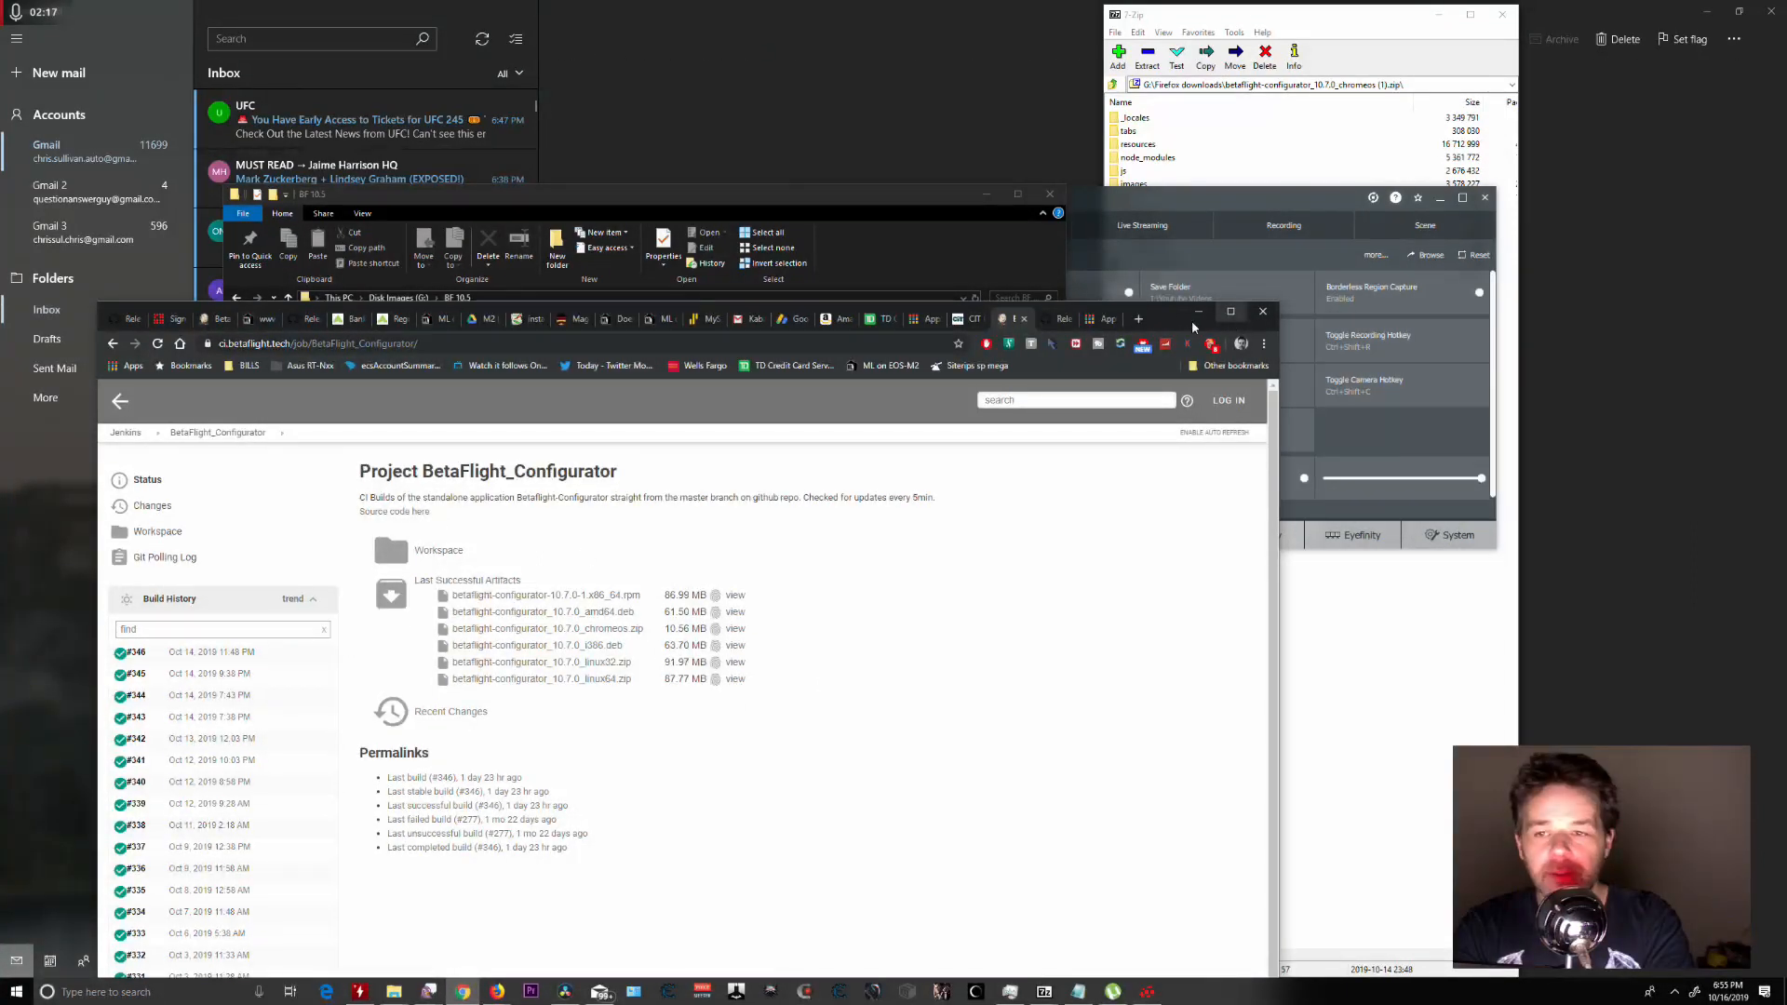
Launch the Betaflight Configurator from the Chrome apps page and open the release page from its outdated-version notice.
left_click(1106, 321)
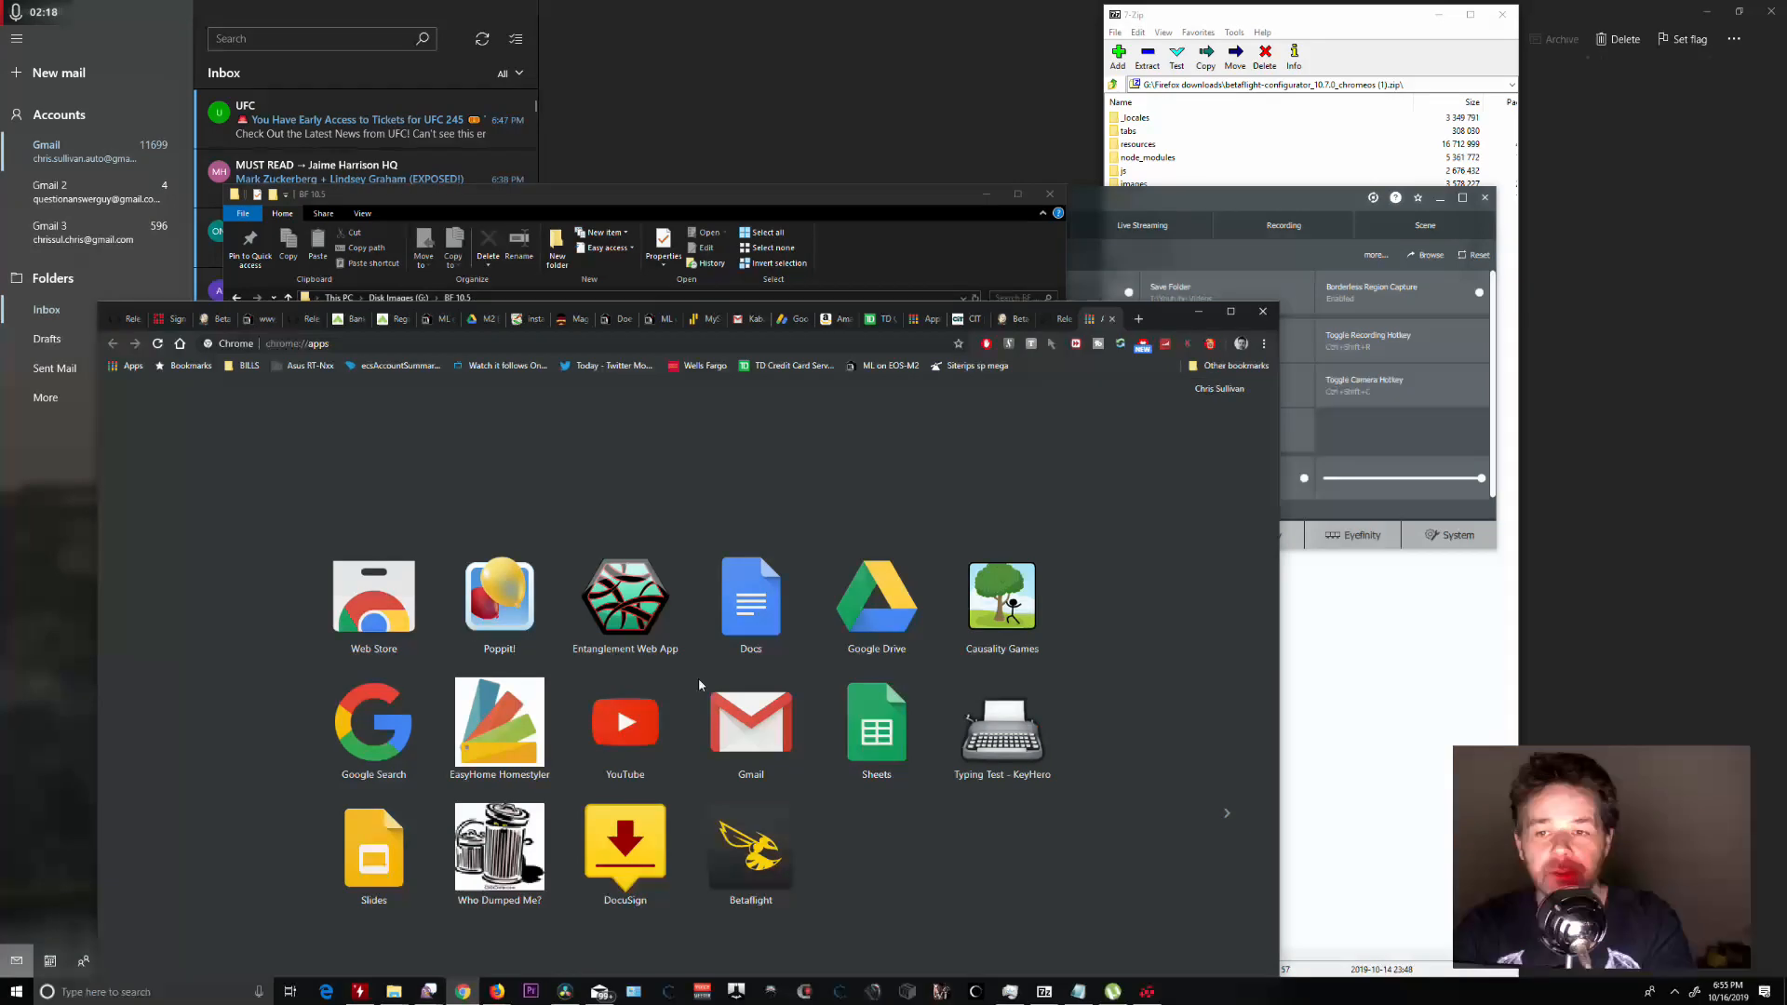
left_click(753, 847)
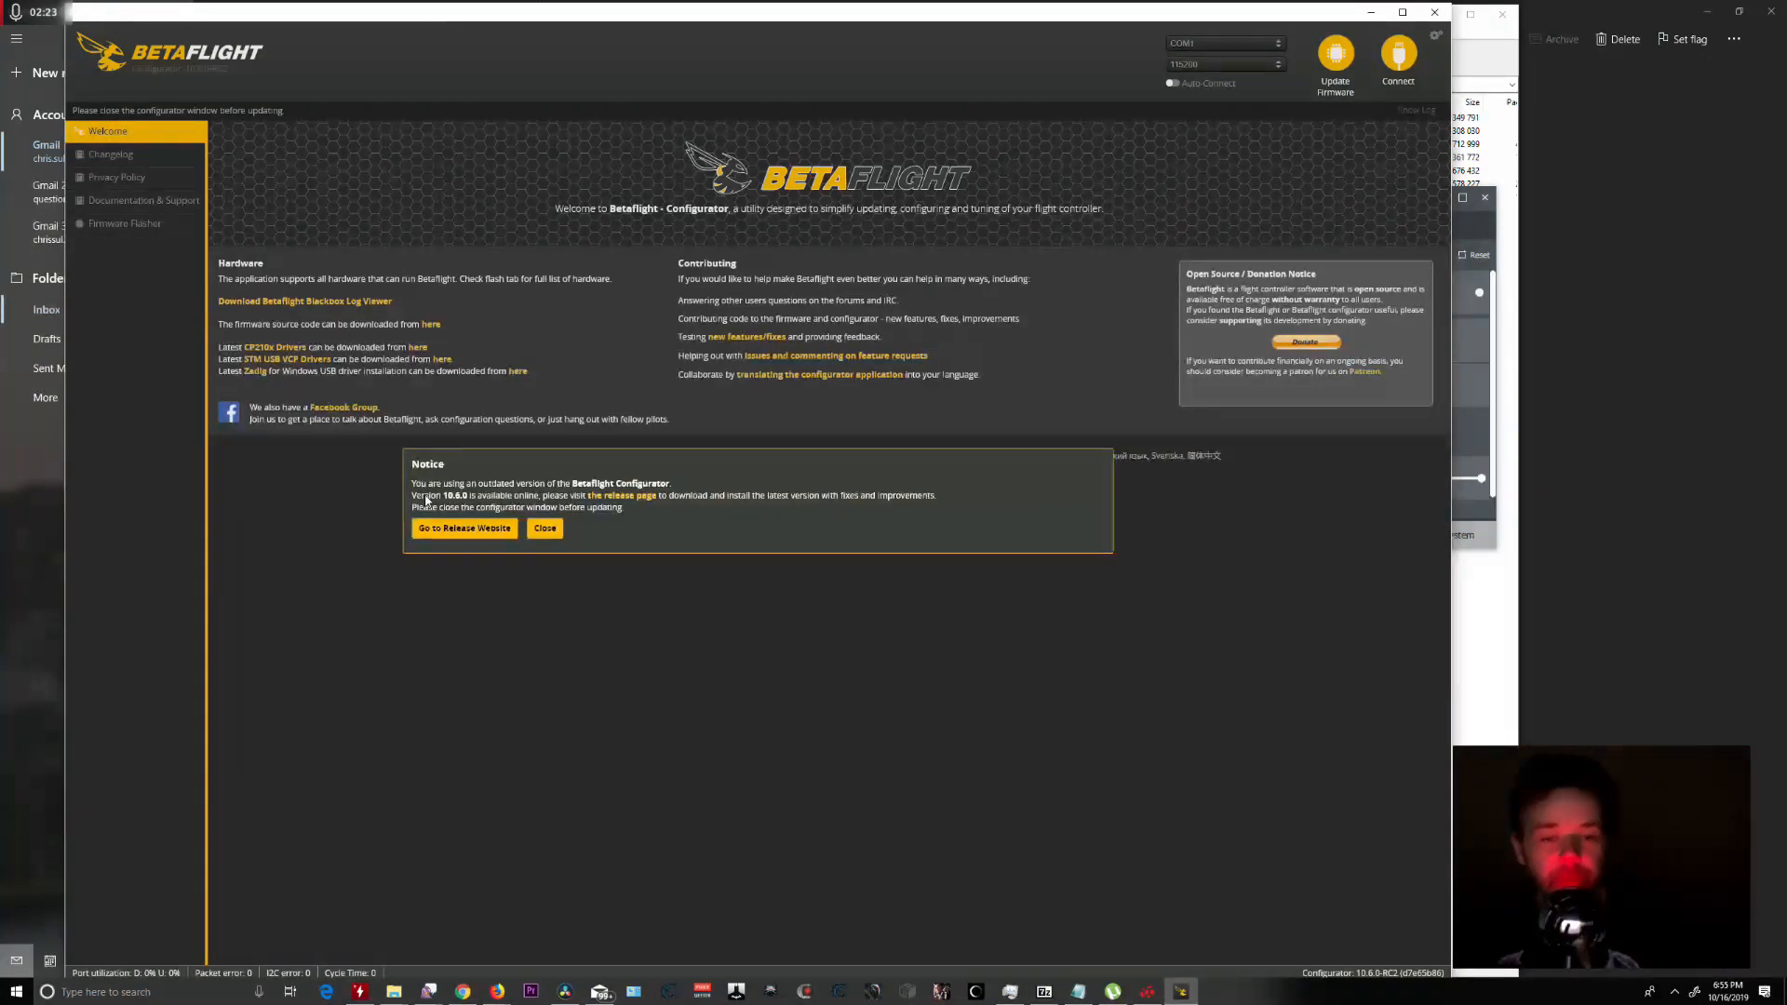
left_click(609, 496)
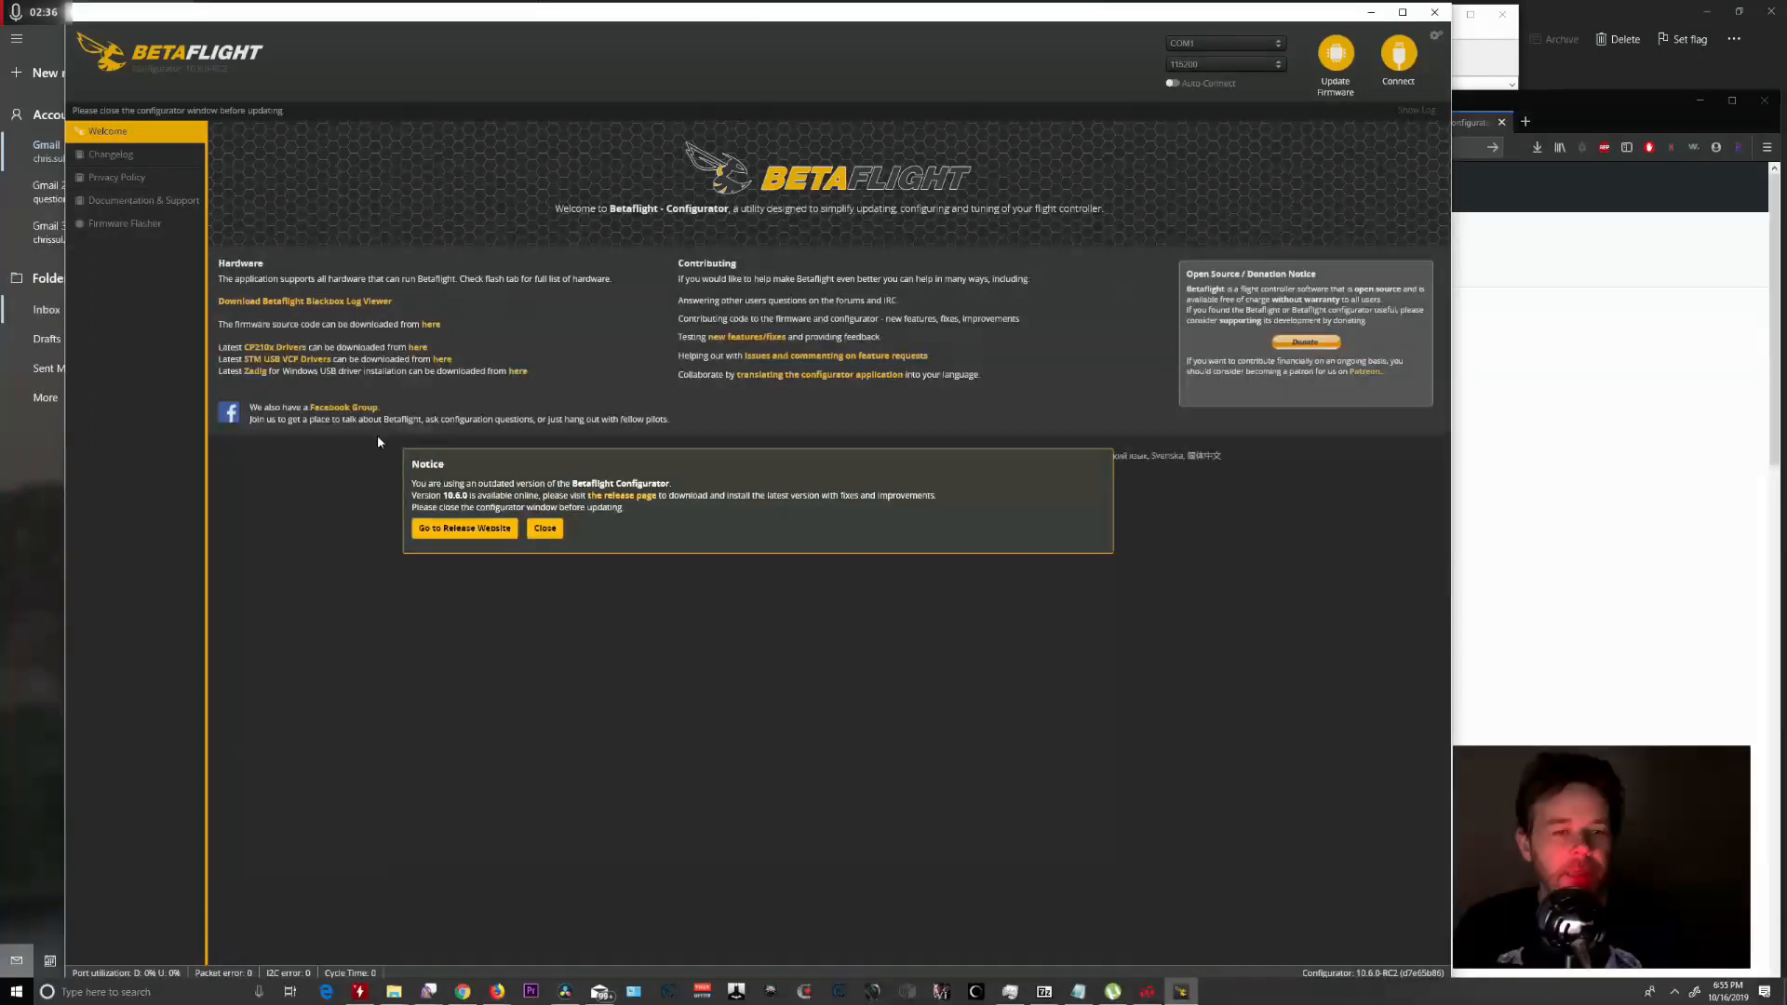
left_click(474, 528)
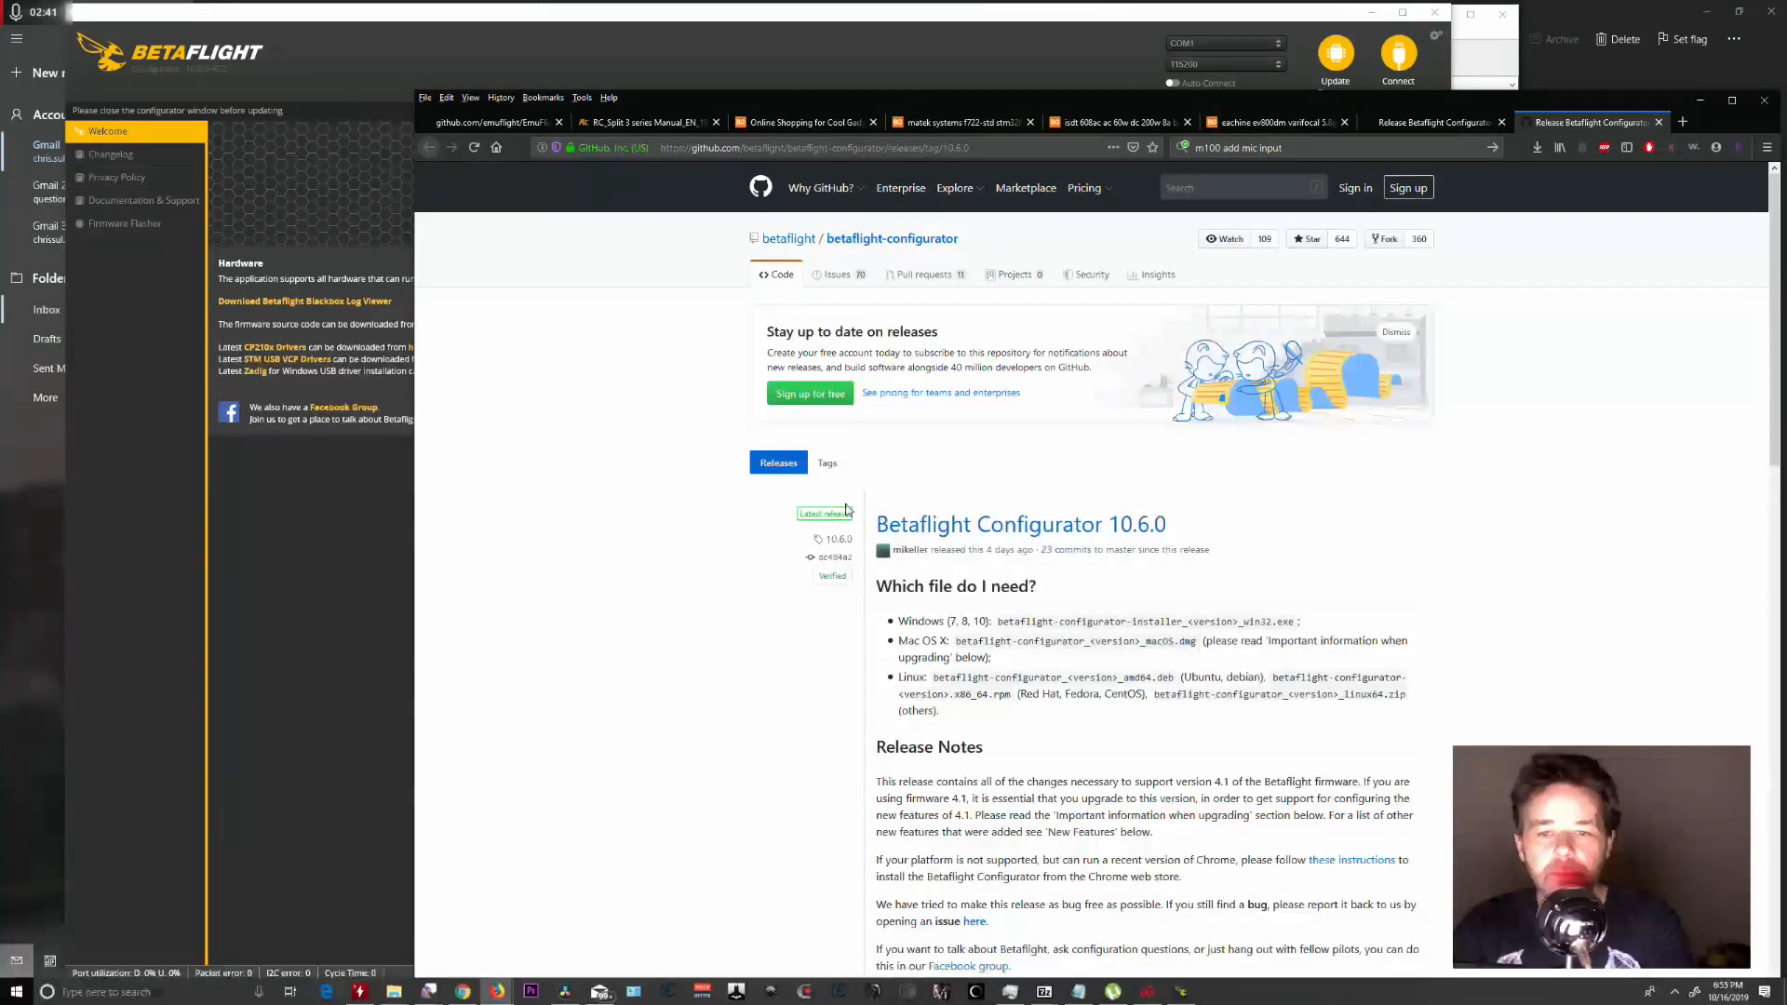
Look through the Betaflight Configurator 10.6.0 release notes down to the downloadable assets, and return to the configurator.
scroll(1058, 384, "down", 3)
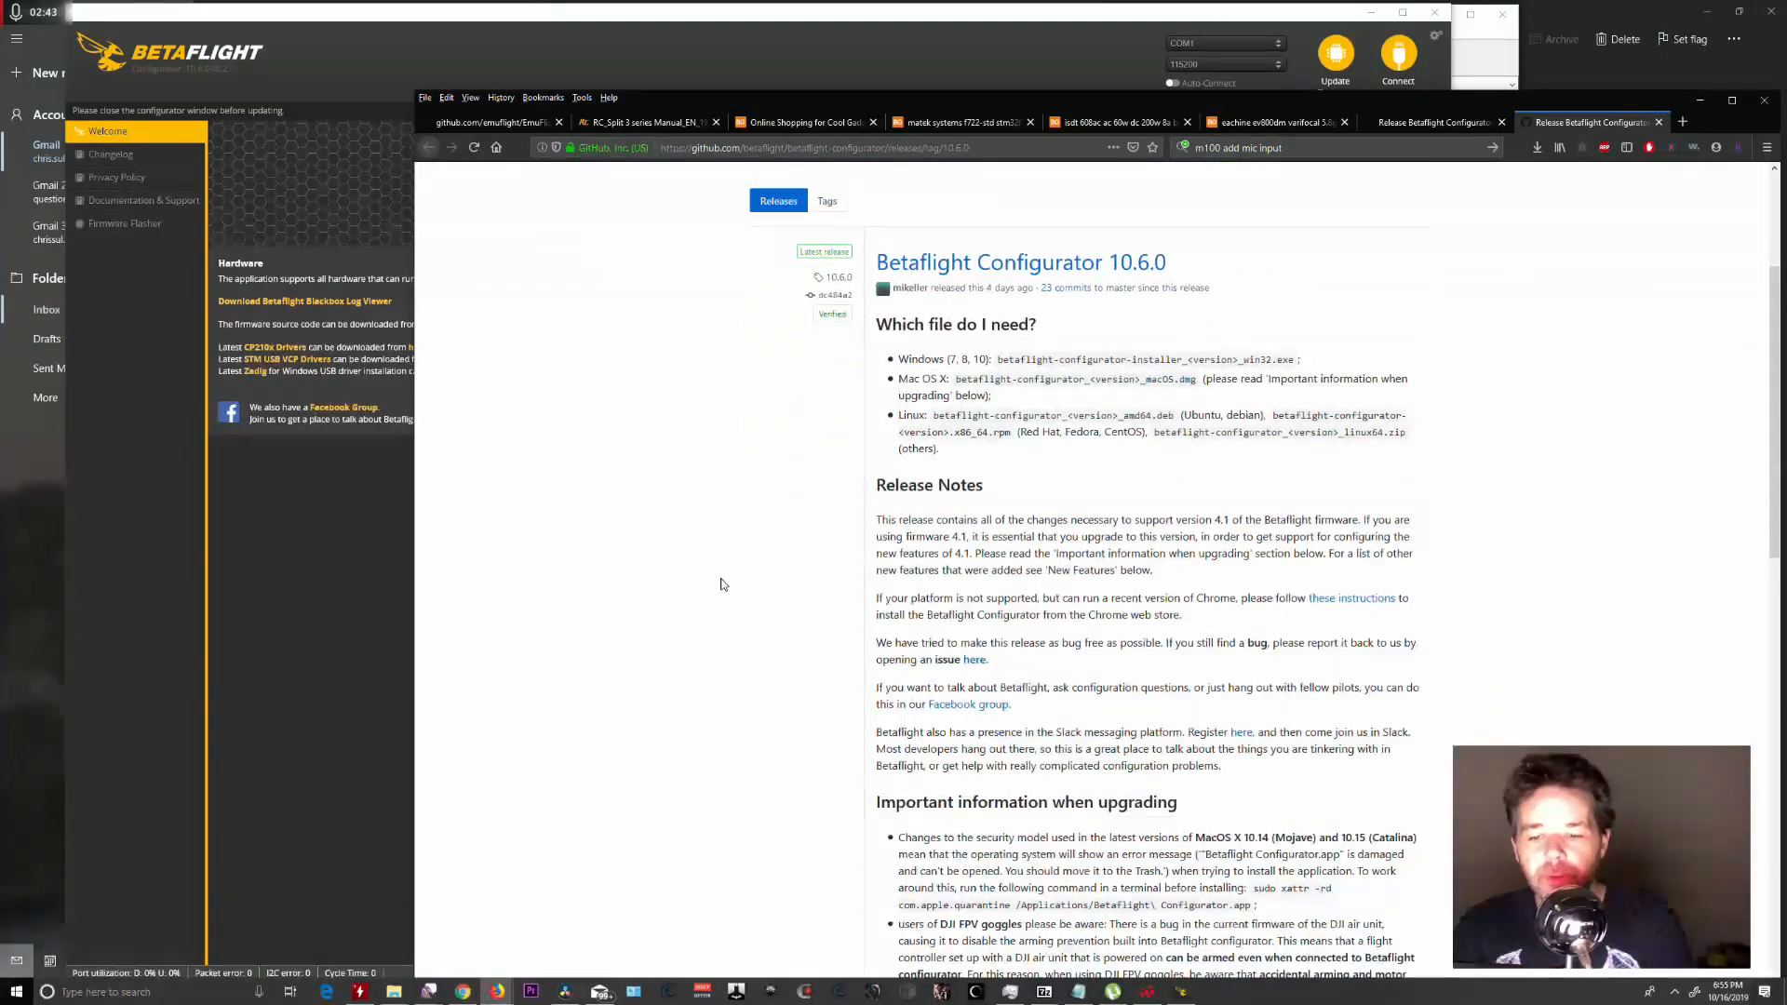
scroll(711, 707, "down", 9)
middle_click(711, 556)
middle_click(711, 646)
middle_click(727, 670)
middle_click(722, 763)
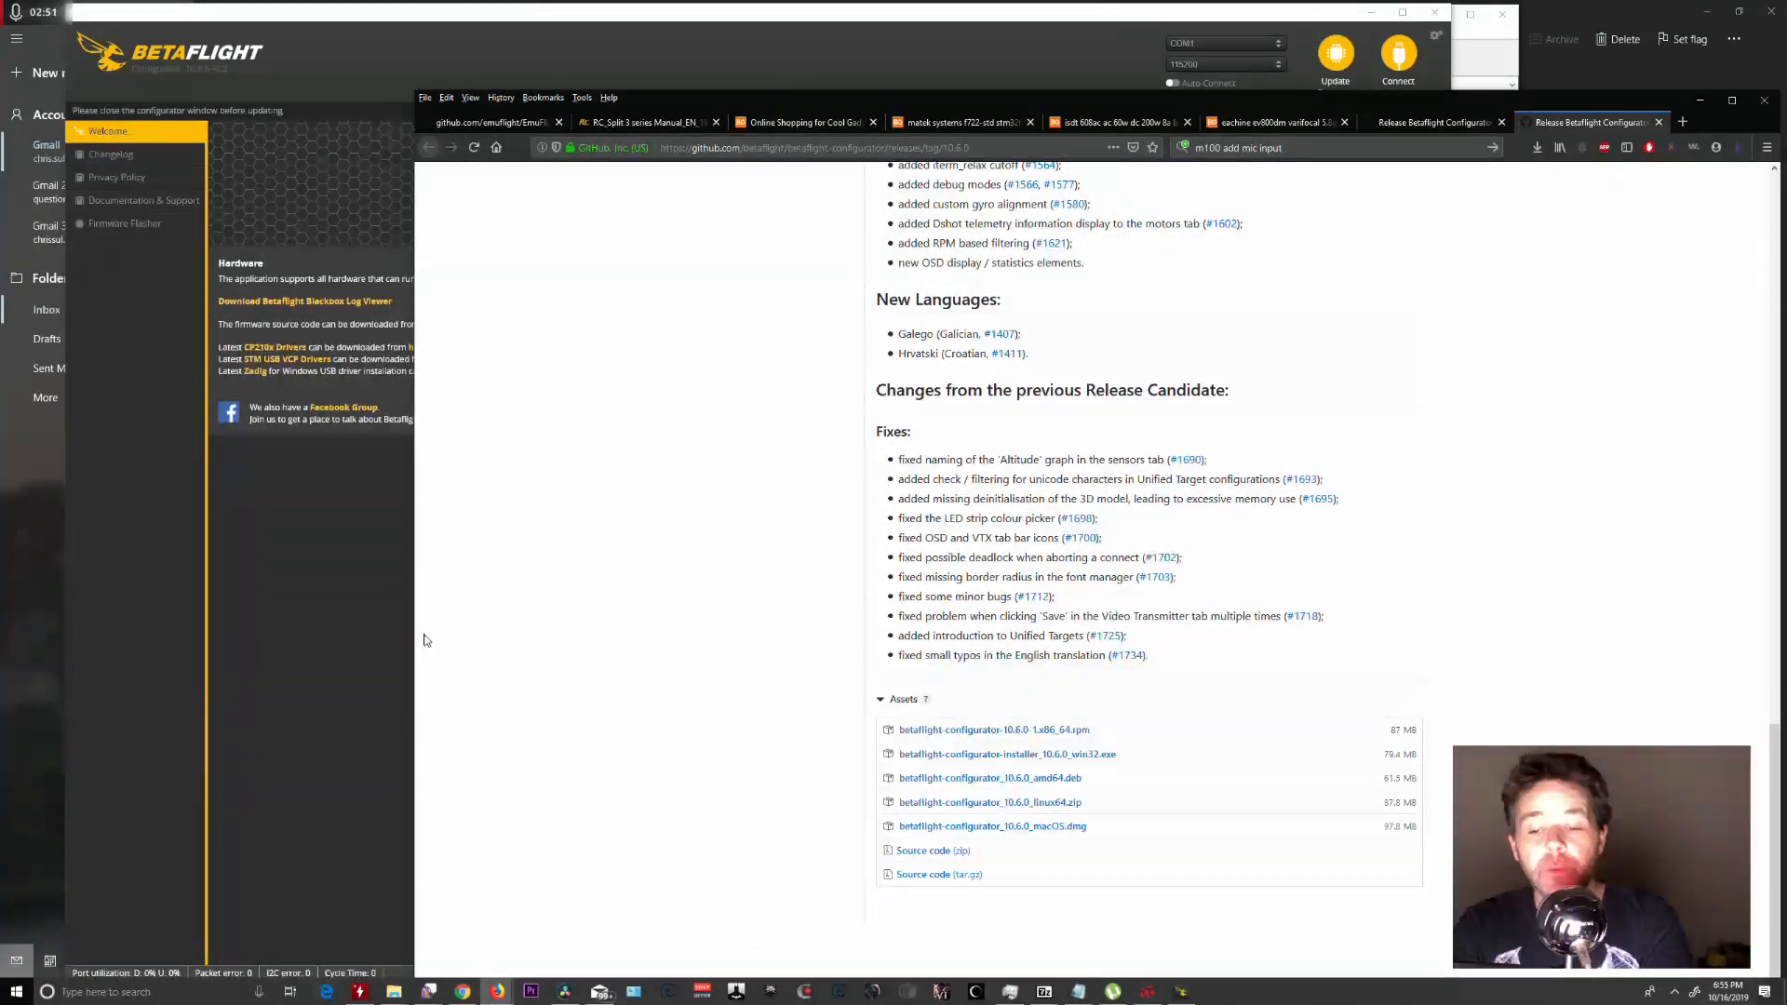
left_click(382, 618)
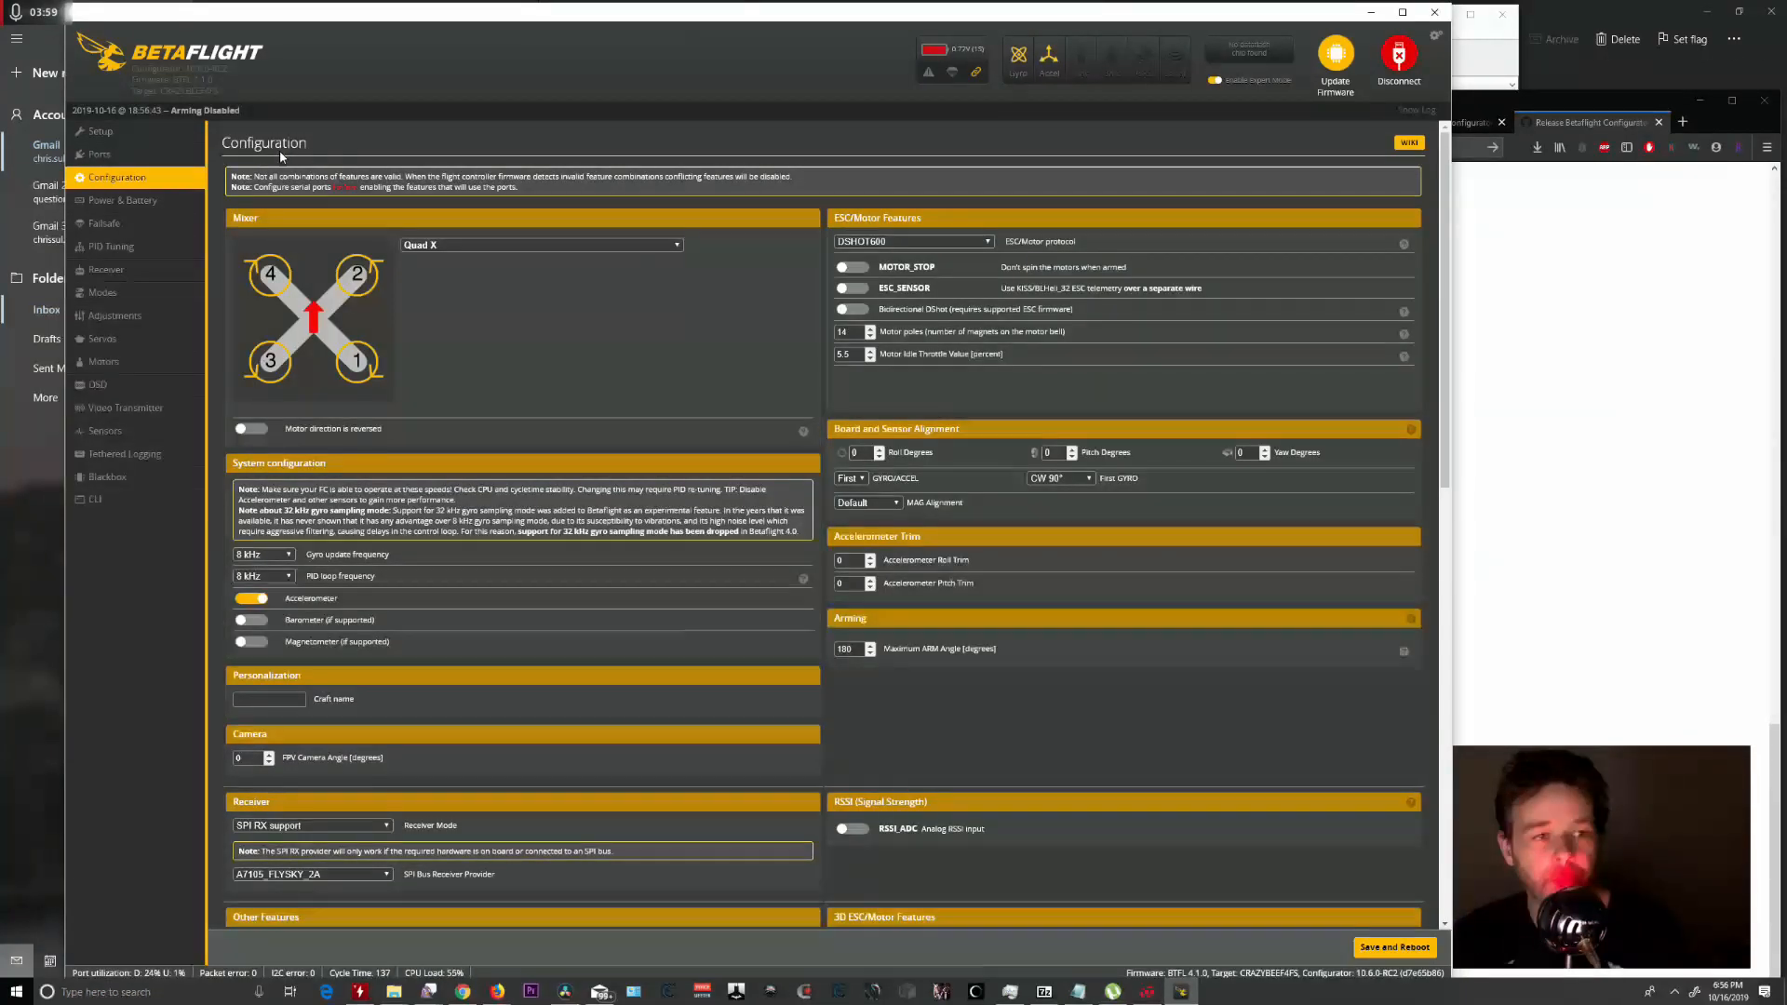
Back up the flight controller's setup to the Betaflight config backups folder, prefixing the suggested file name with "Larvax 100".
left_click(140, 132)
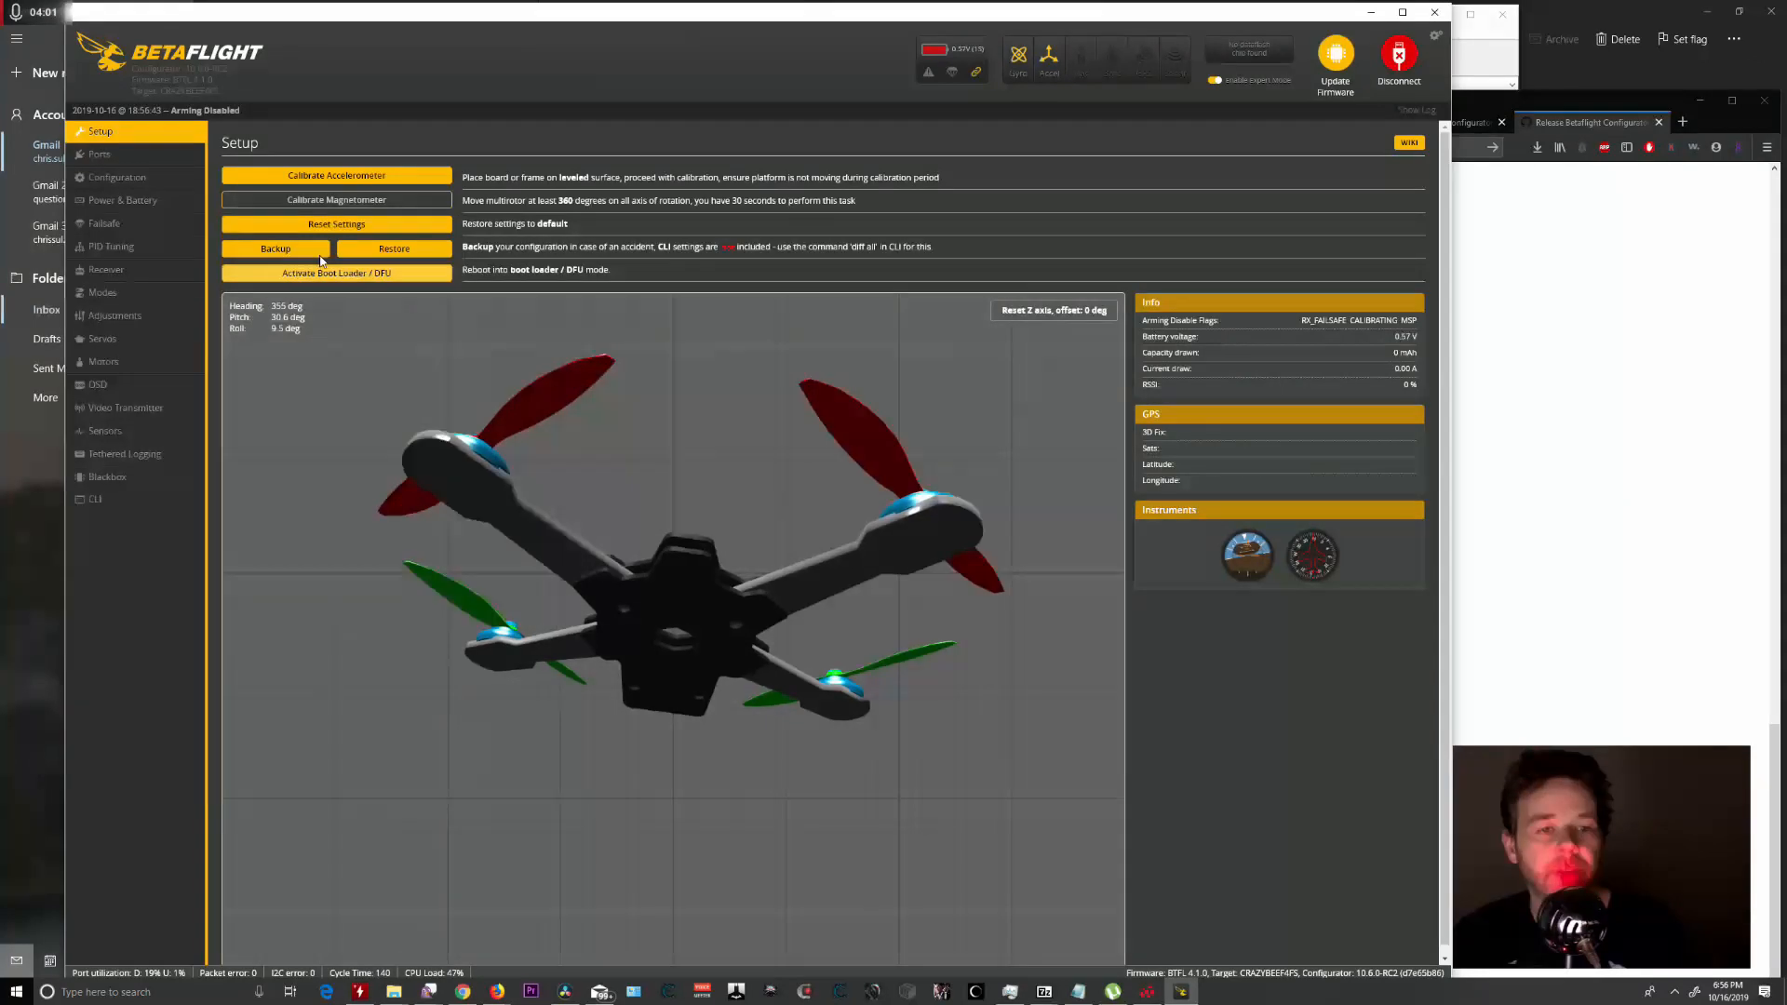
left_click(275, 248)
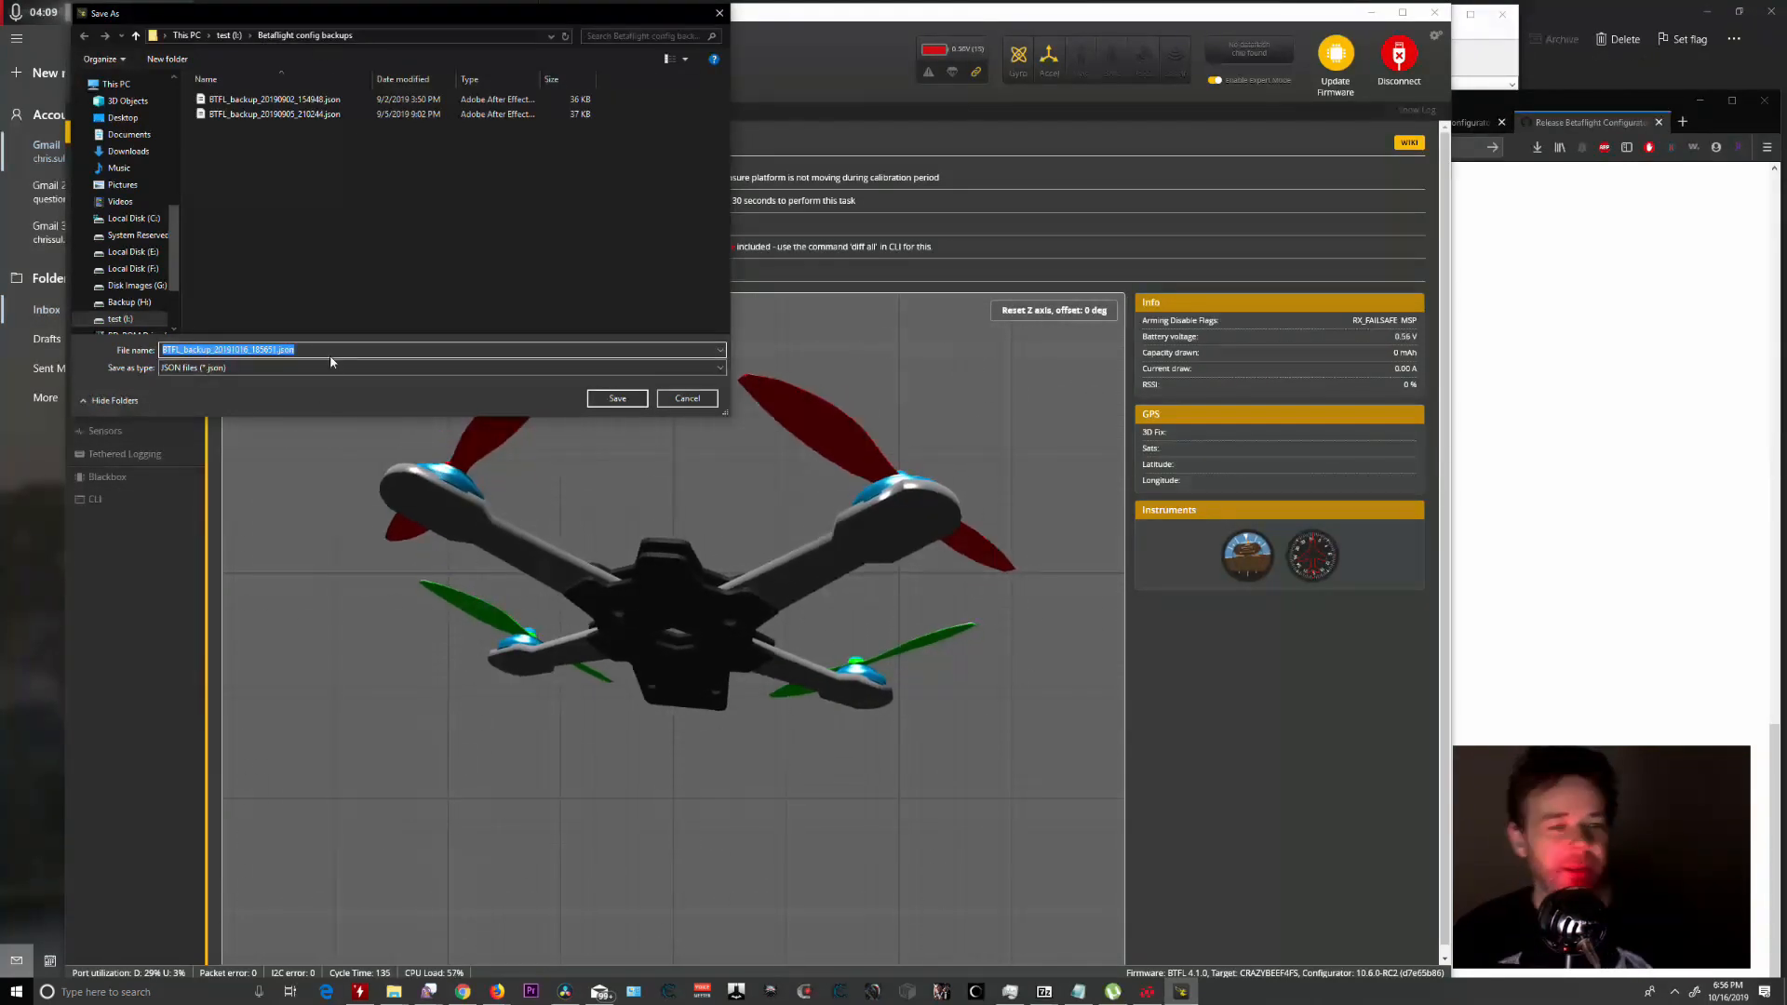
left_click(234, 349)
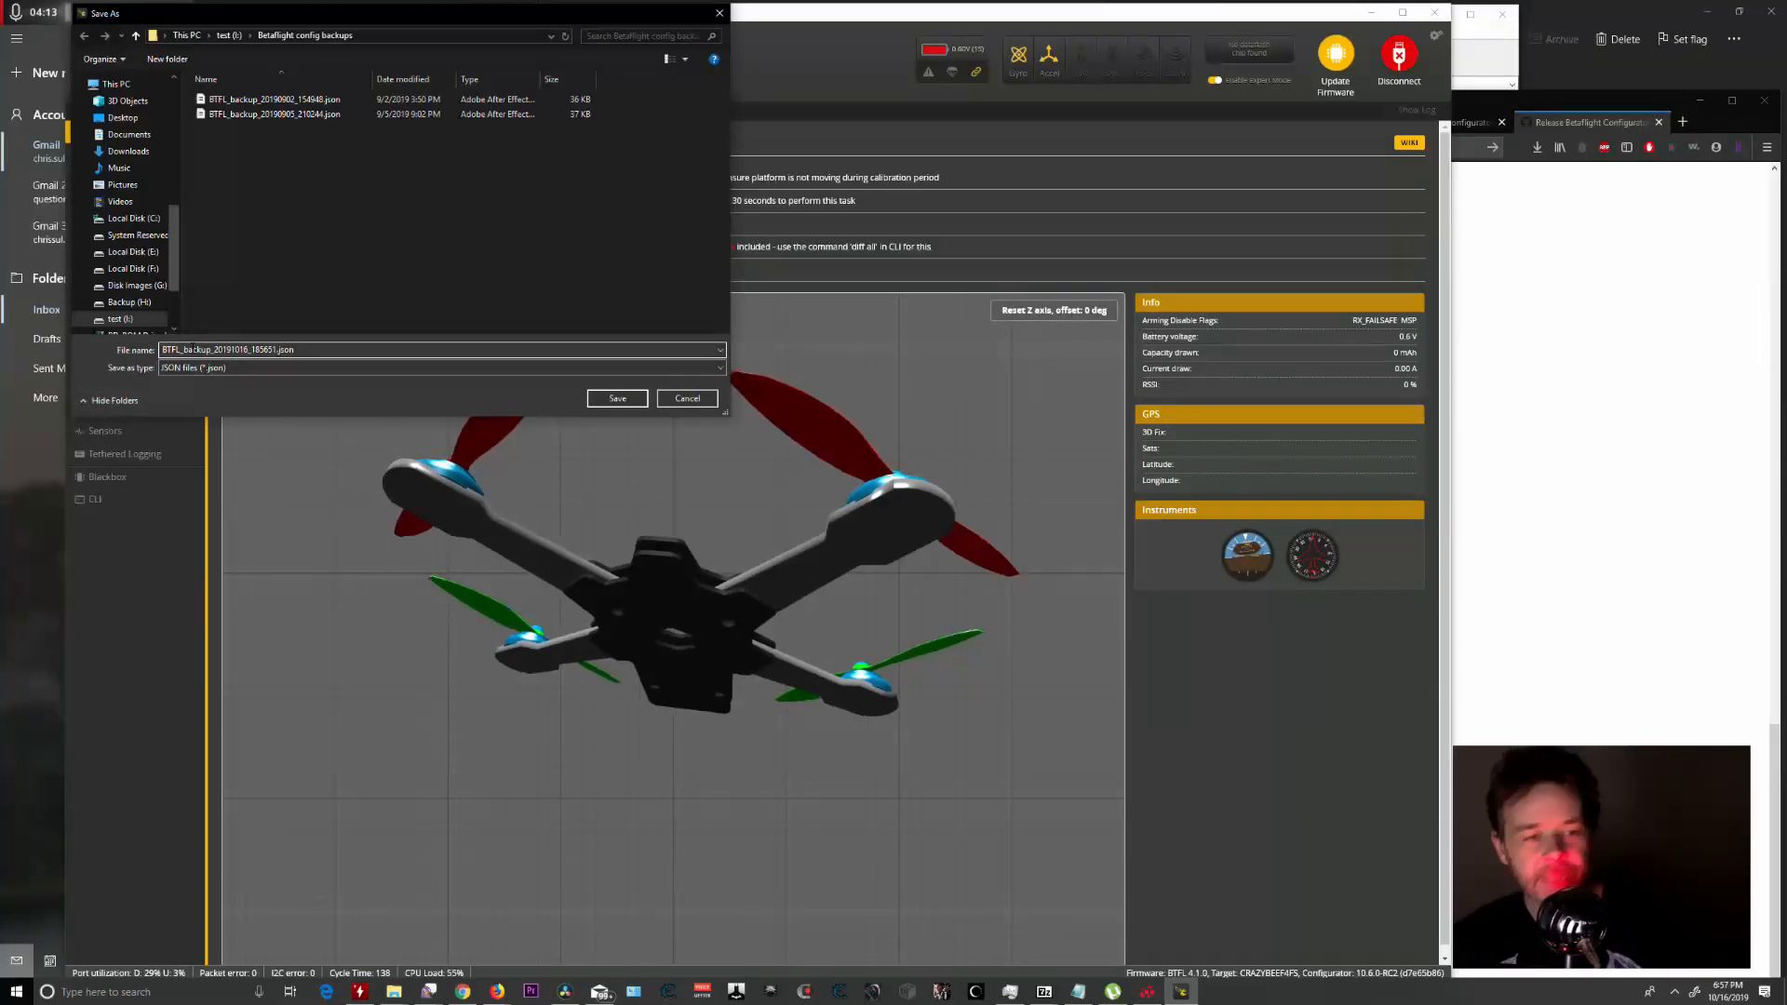
type("Larva")
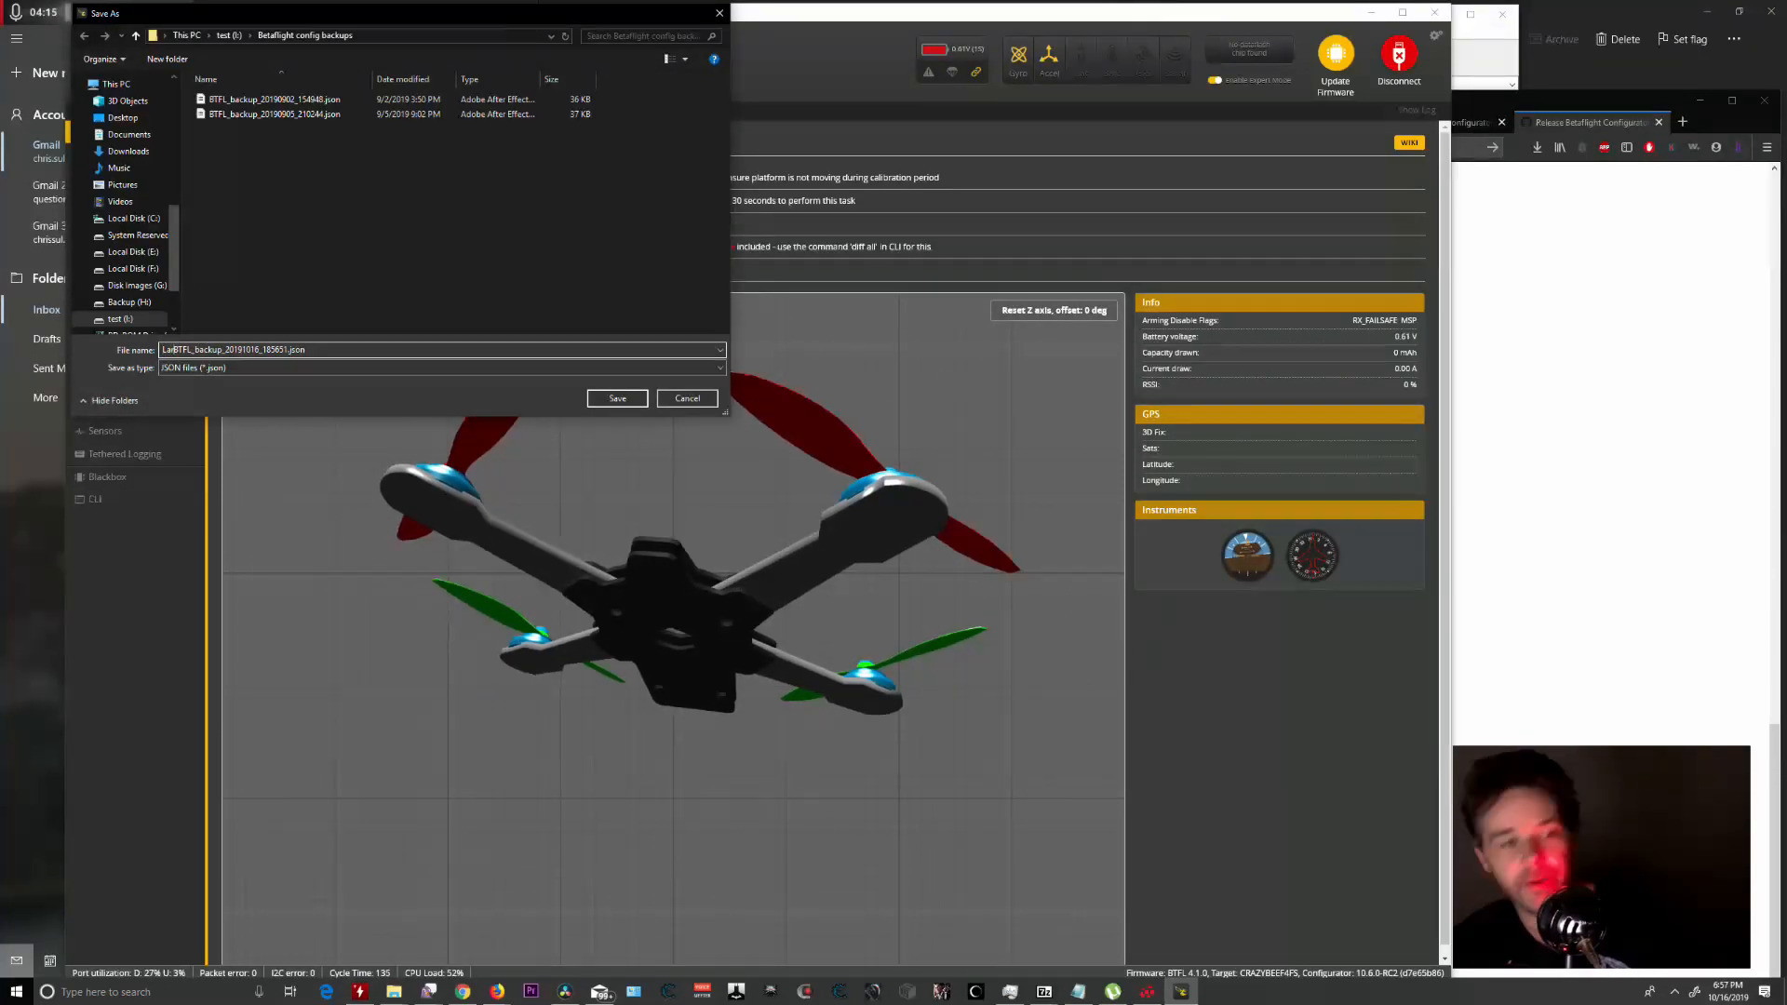
type("x 10")
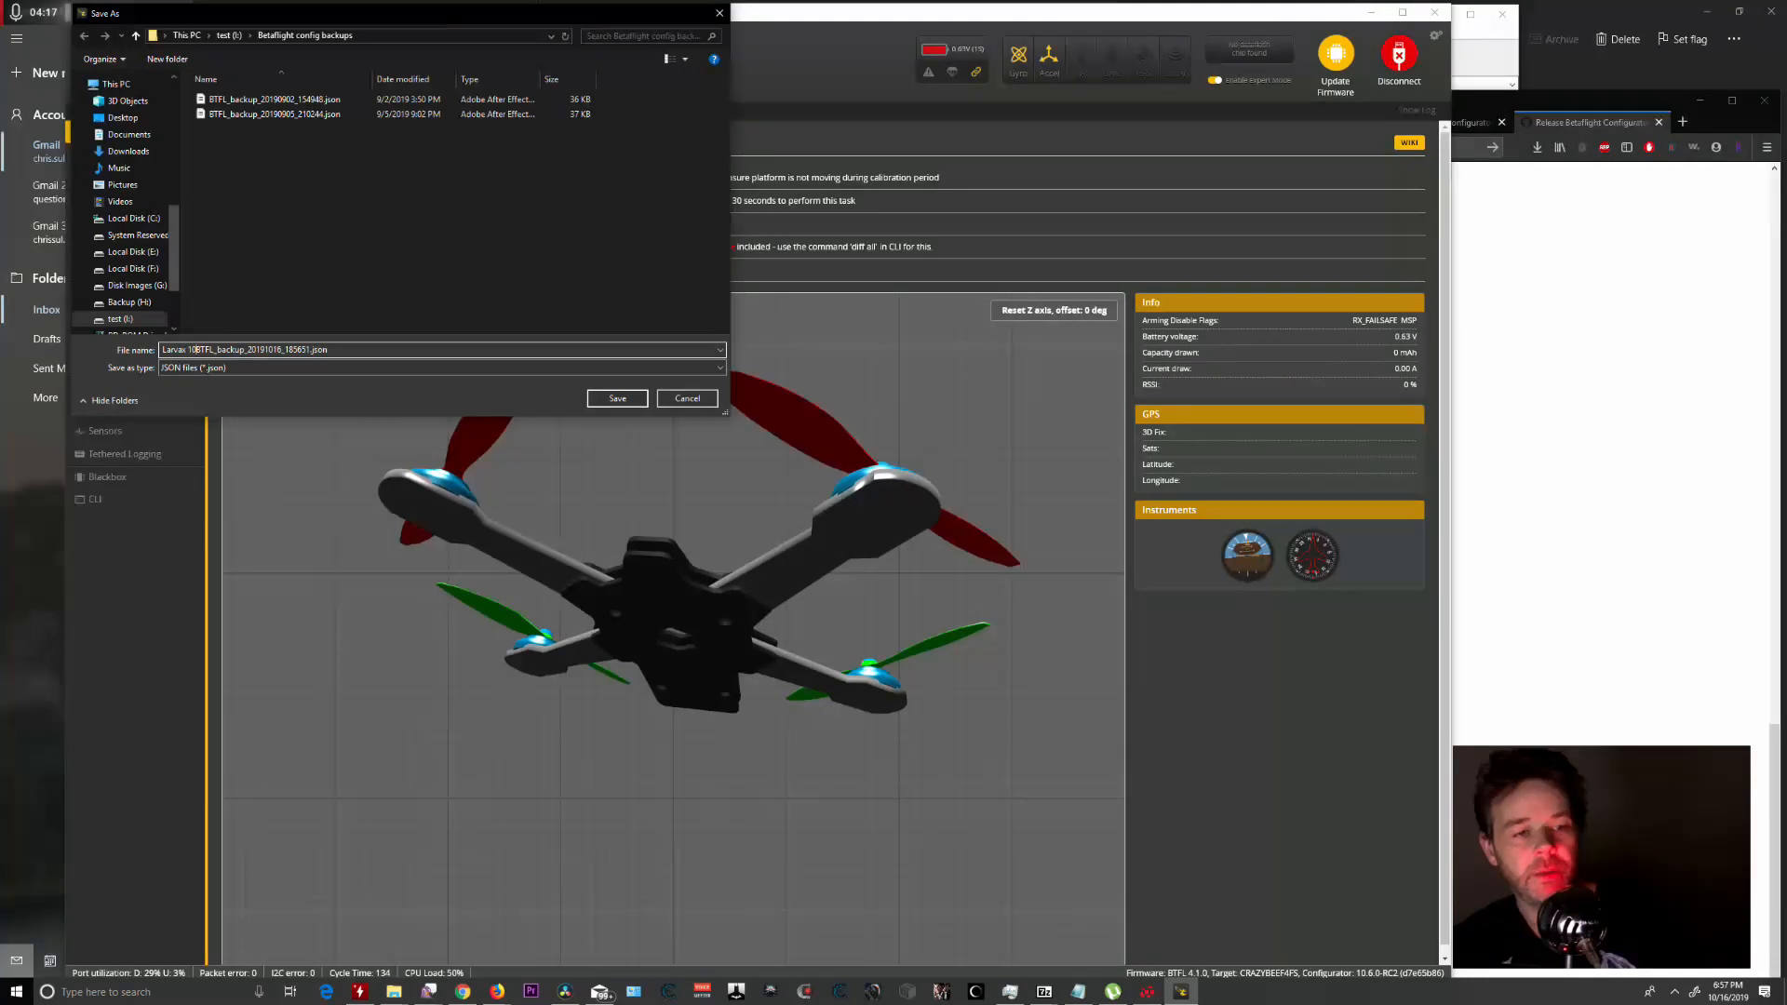
type("0")
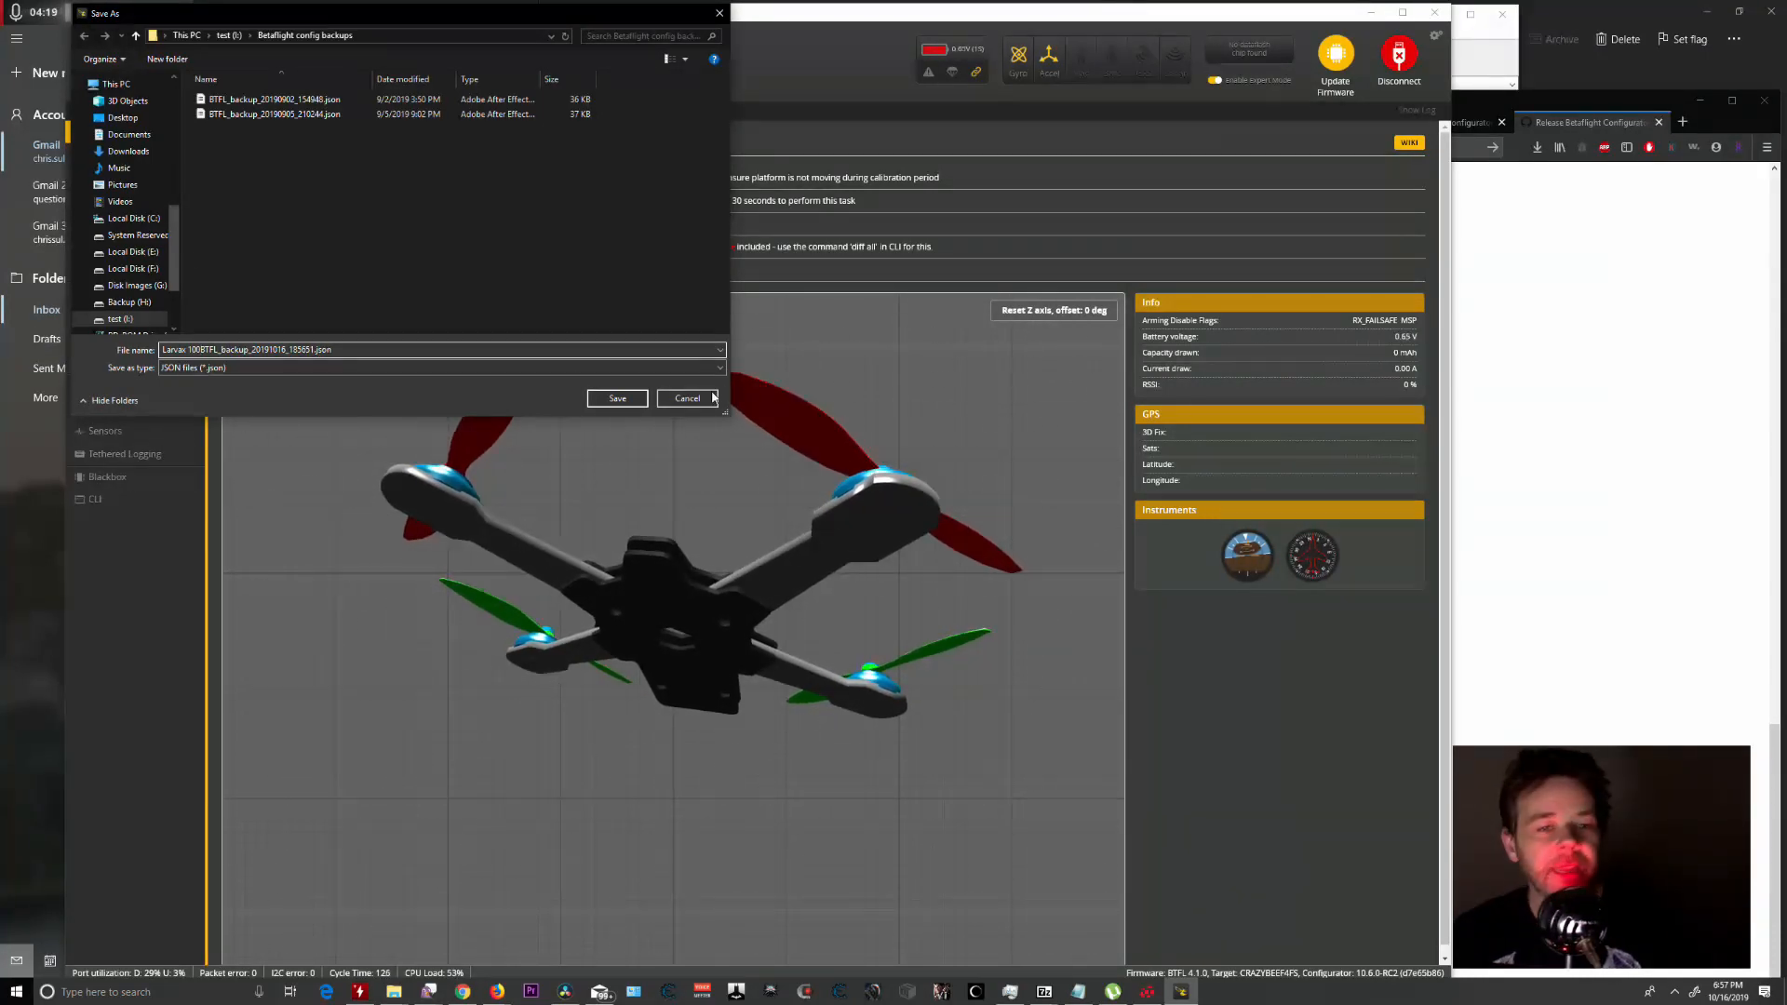
left_click(619, 399)
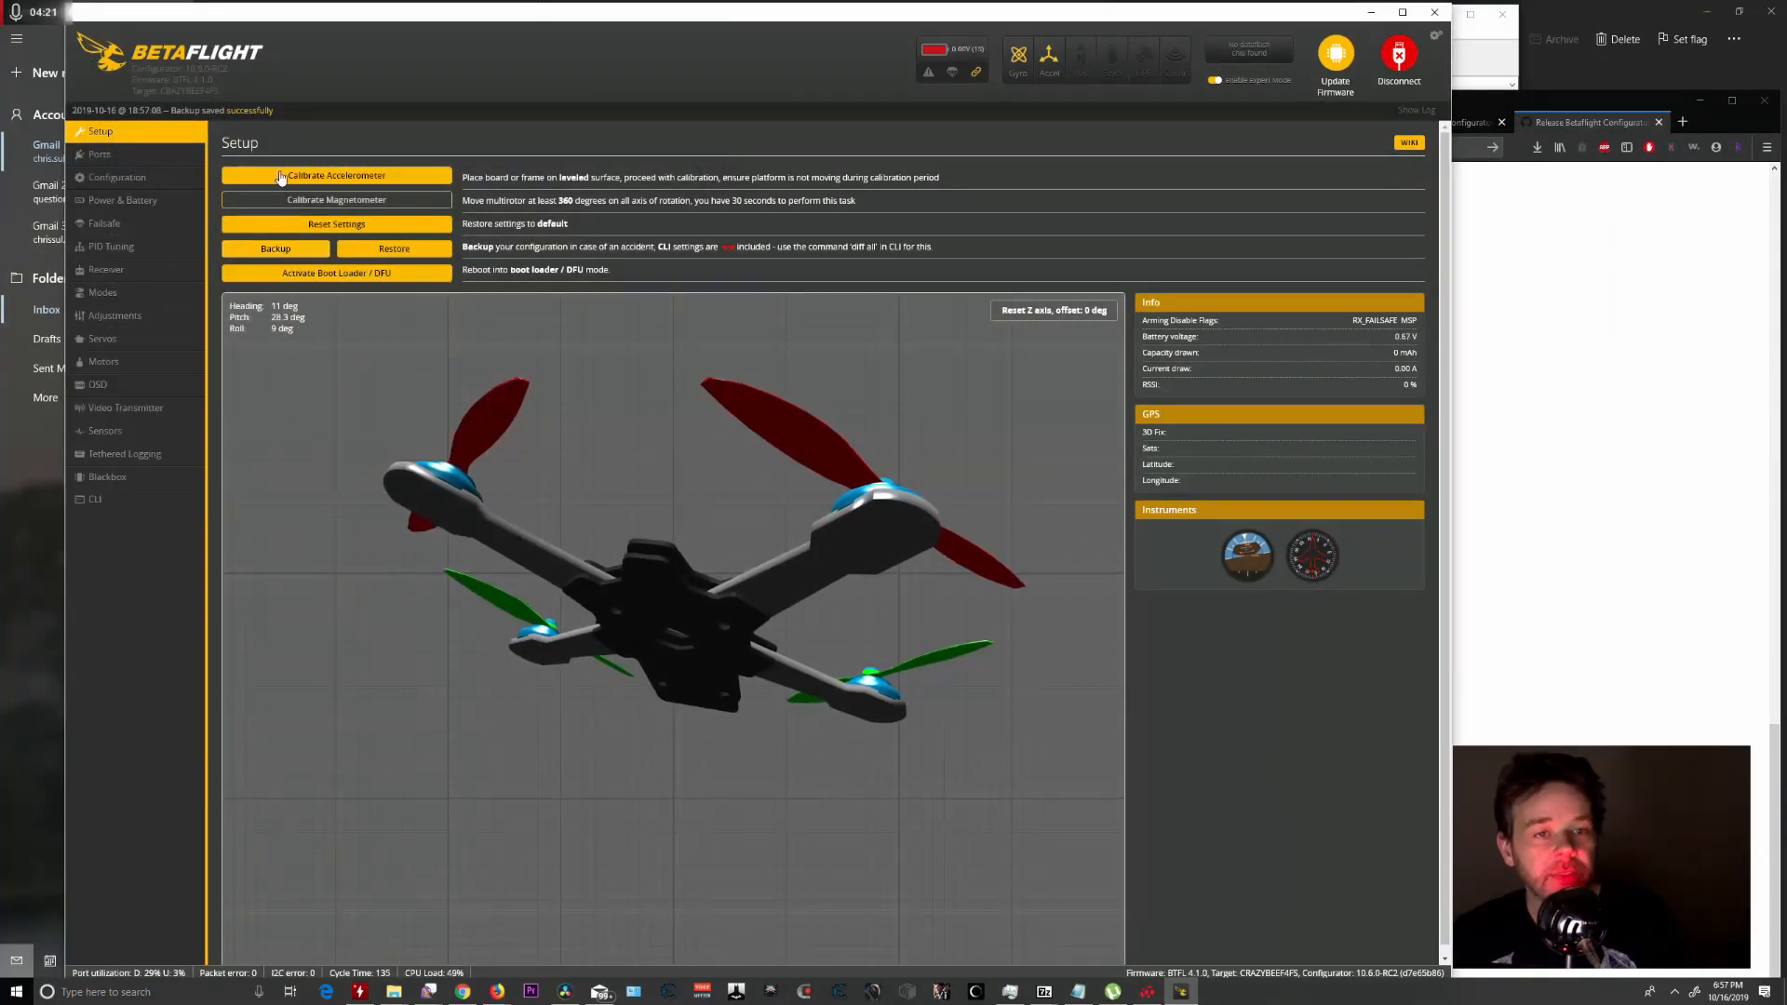
Enter CLI mode and run the "get all" command.
left_click(112, 499)
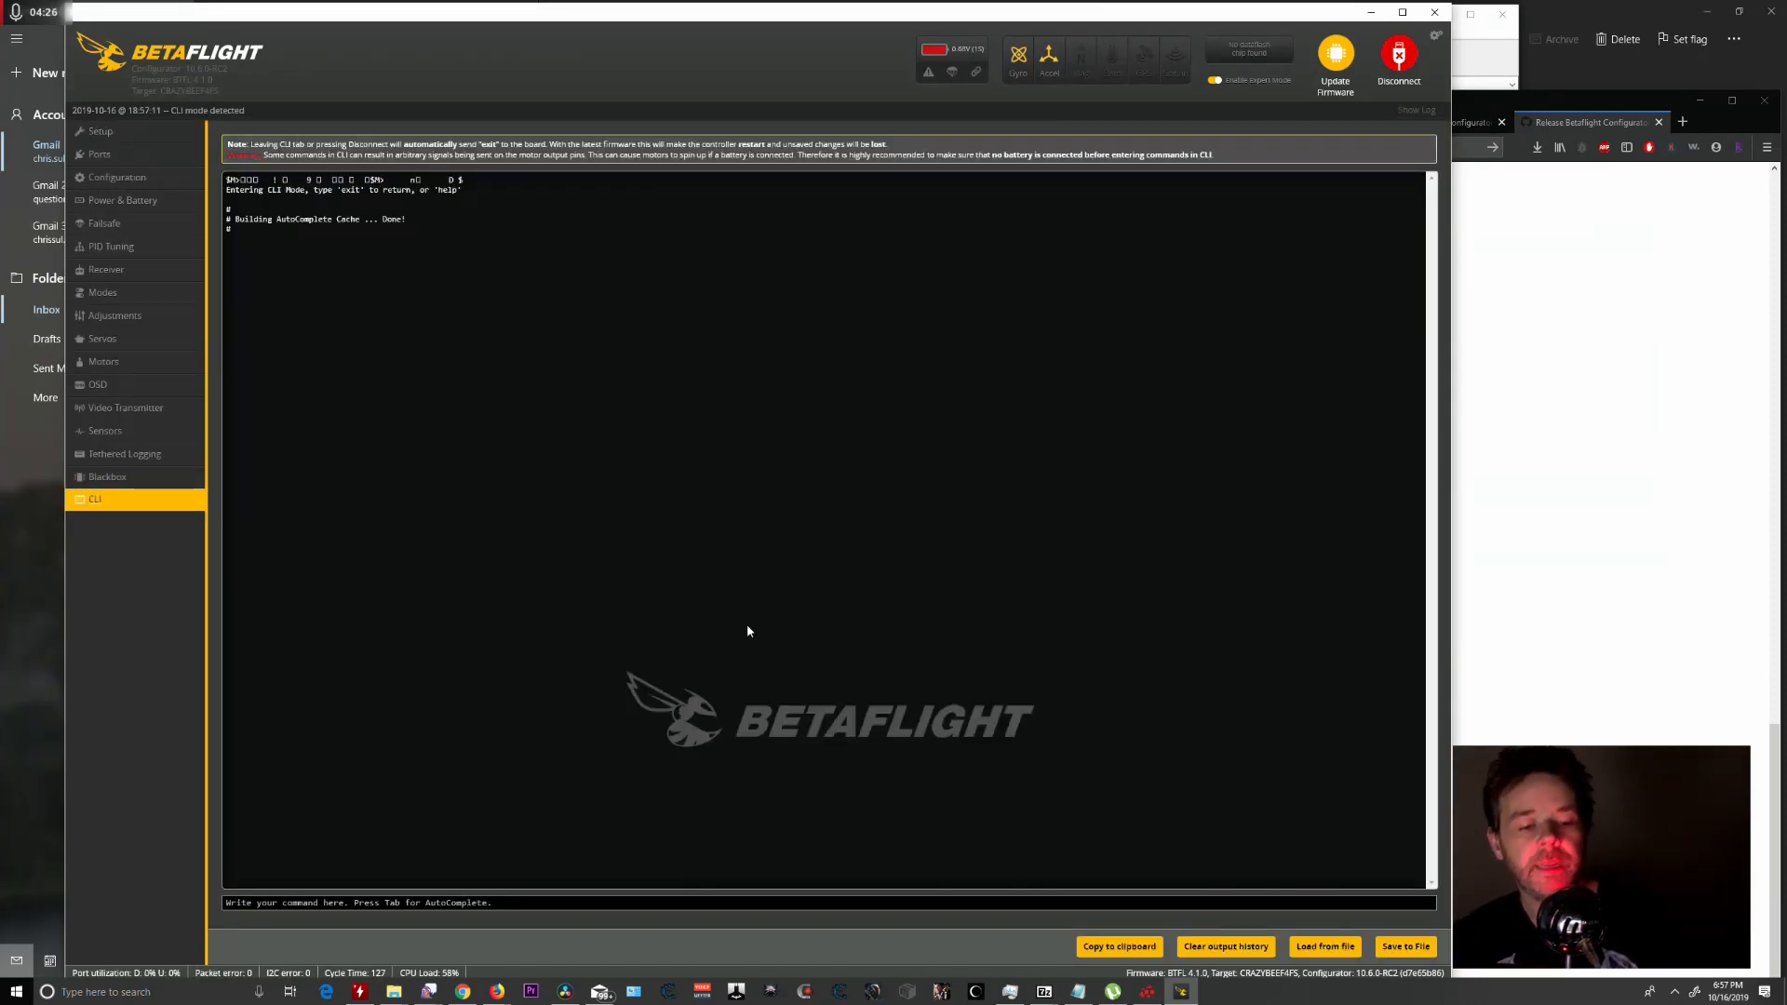
type("diff all")
key("BackSpace")
key("BackSpace")
key("BackSpace")
key("BackSpace")
key("BackSpace")
key("BackSpace")
type("get all")
key("Return")
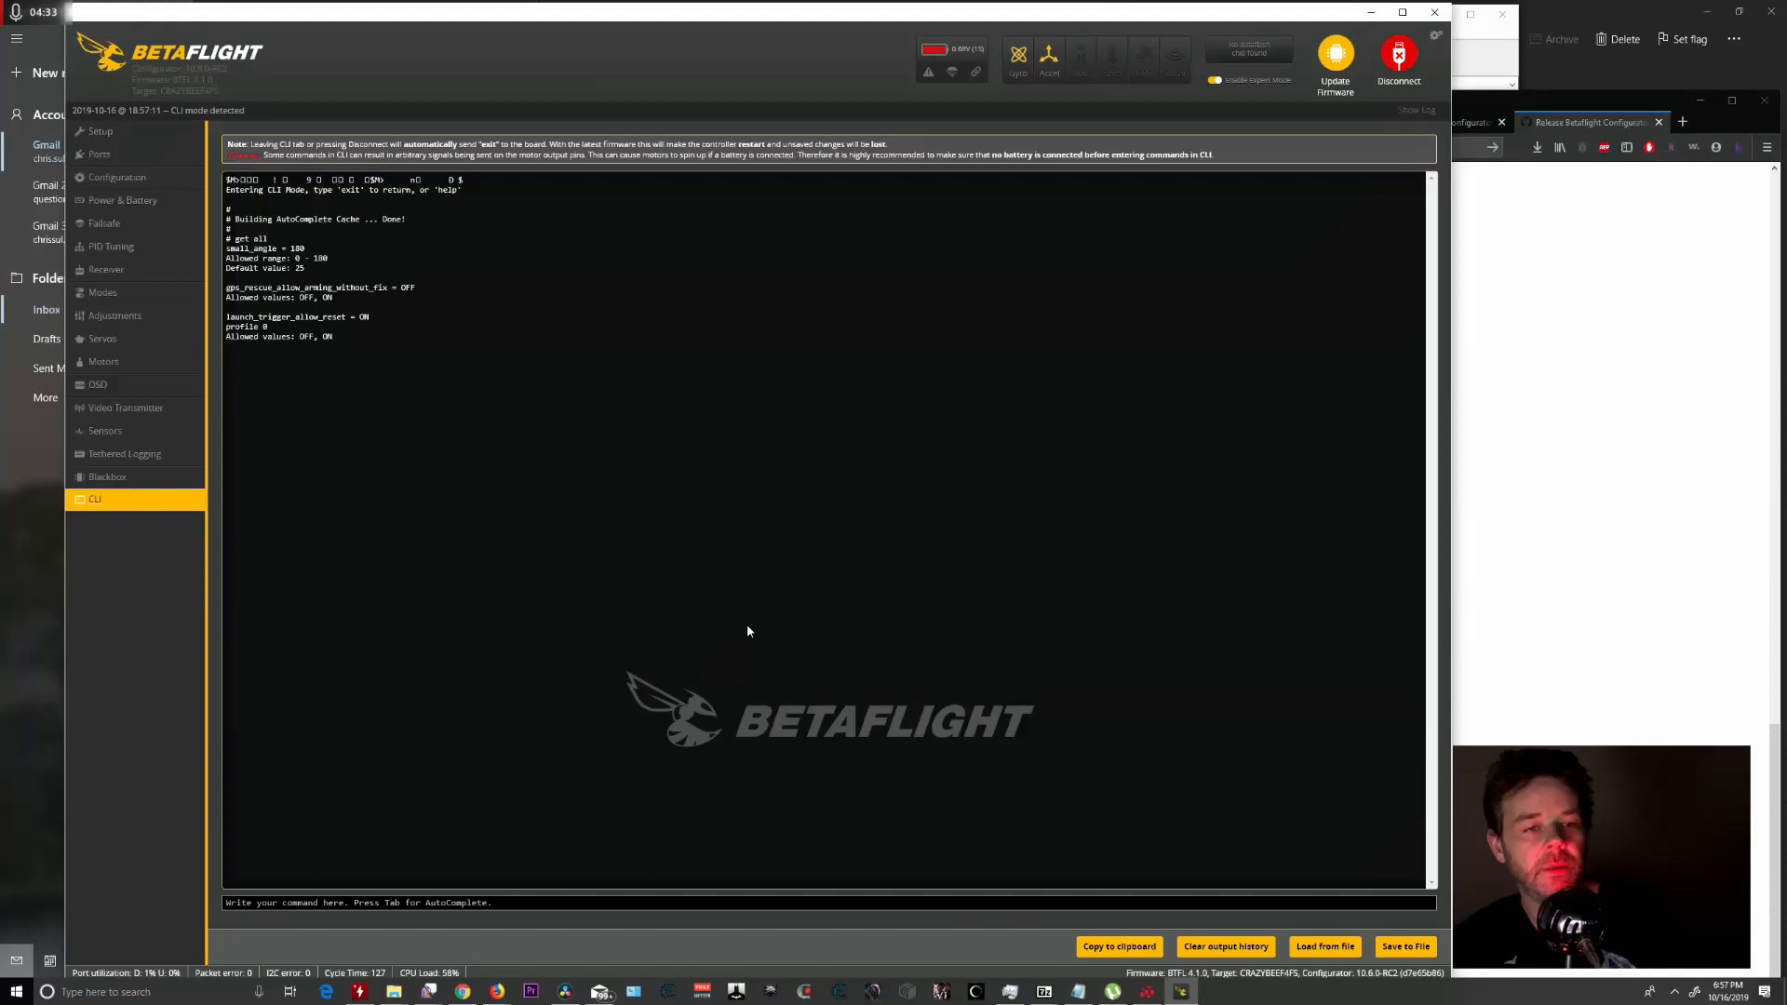
Run the "diff all" command in the CLI and review its output.
type("diff all")
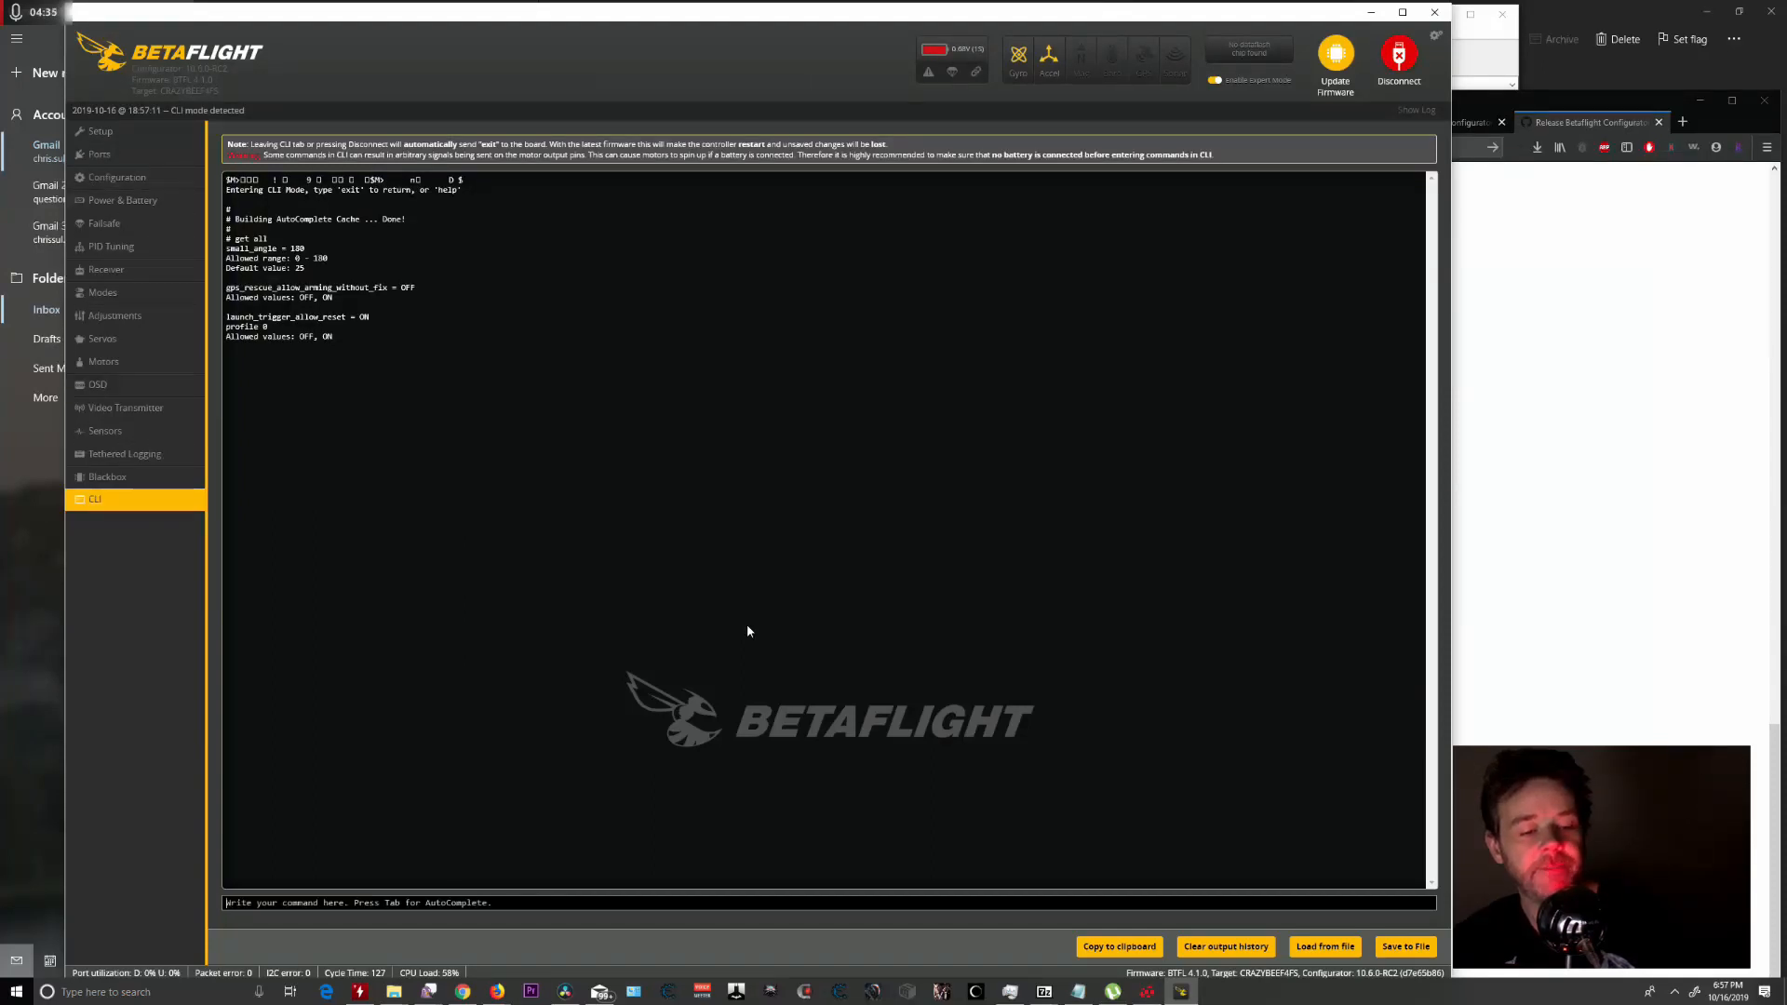
key("Return")
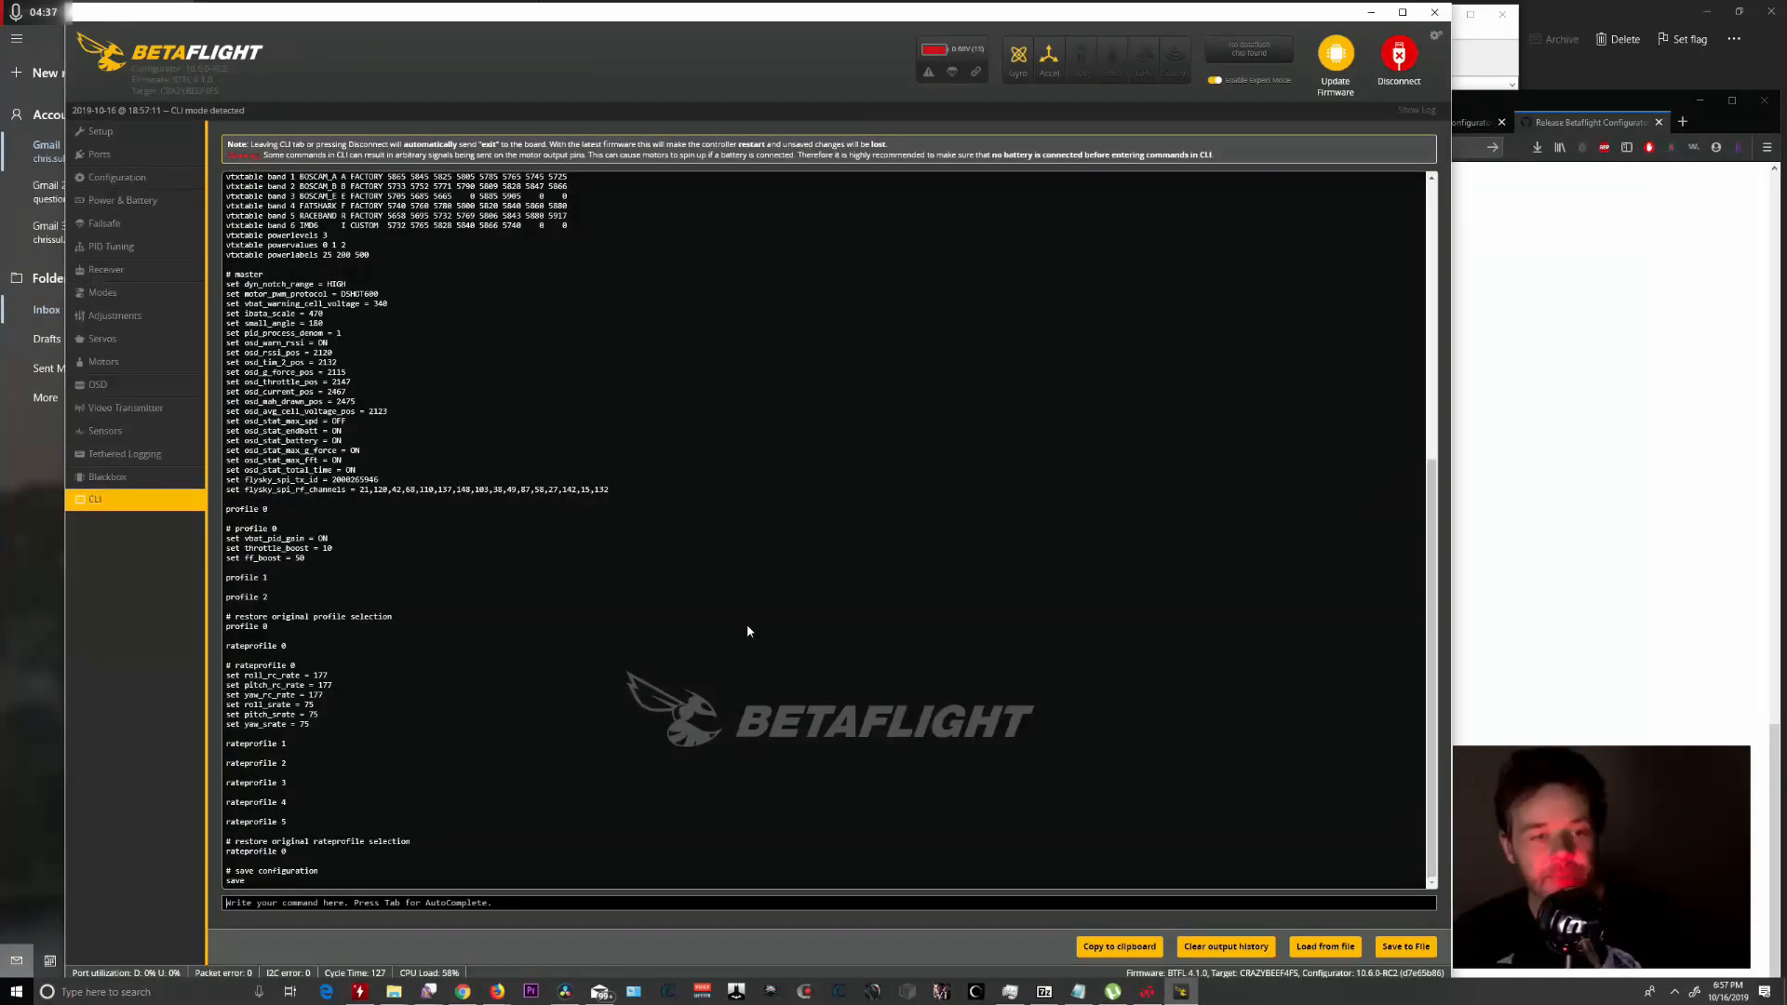
scroll(1425, 433, "up", 5)
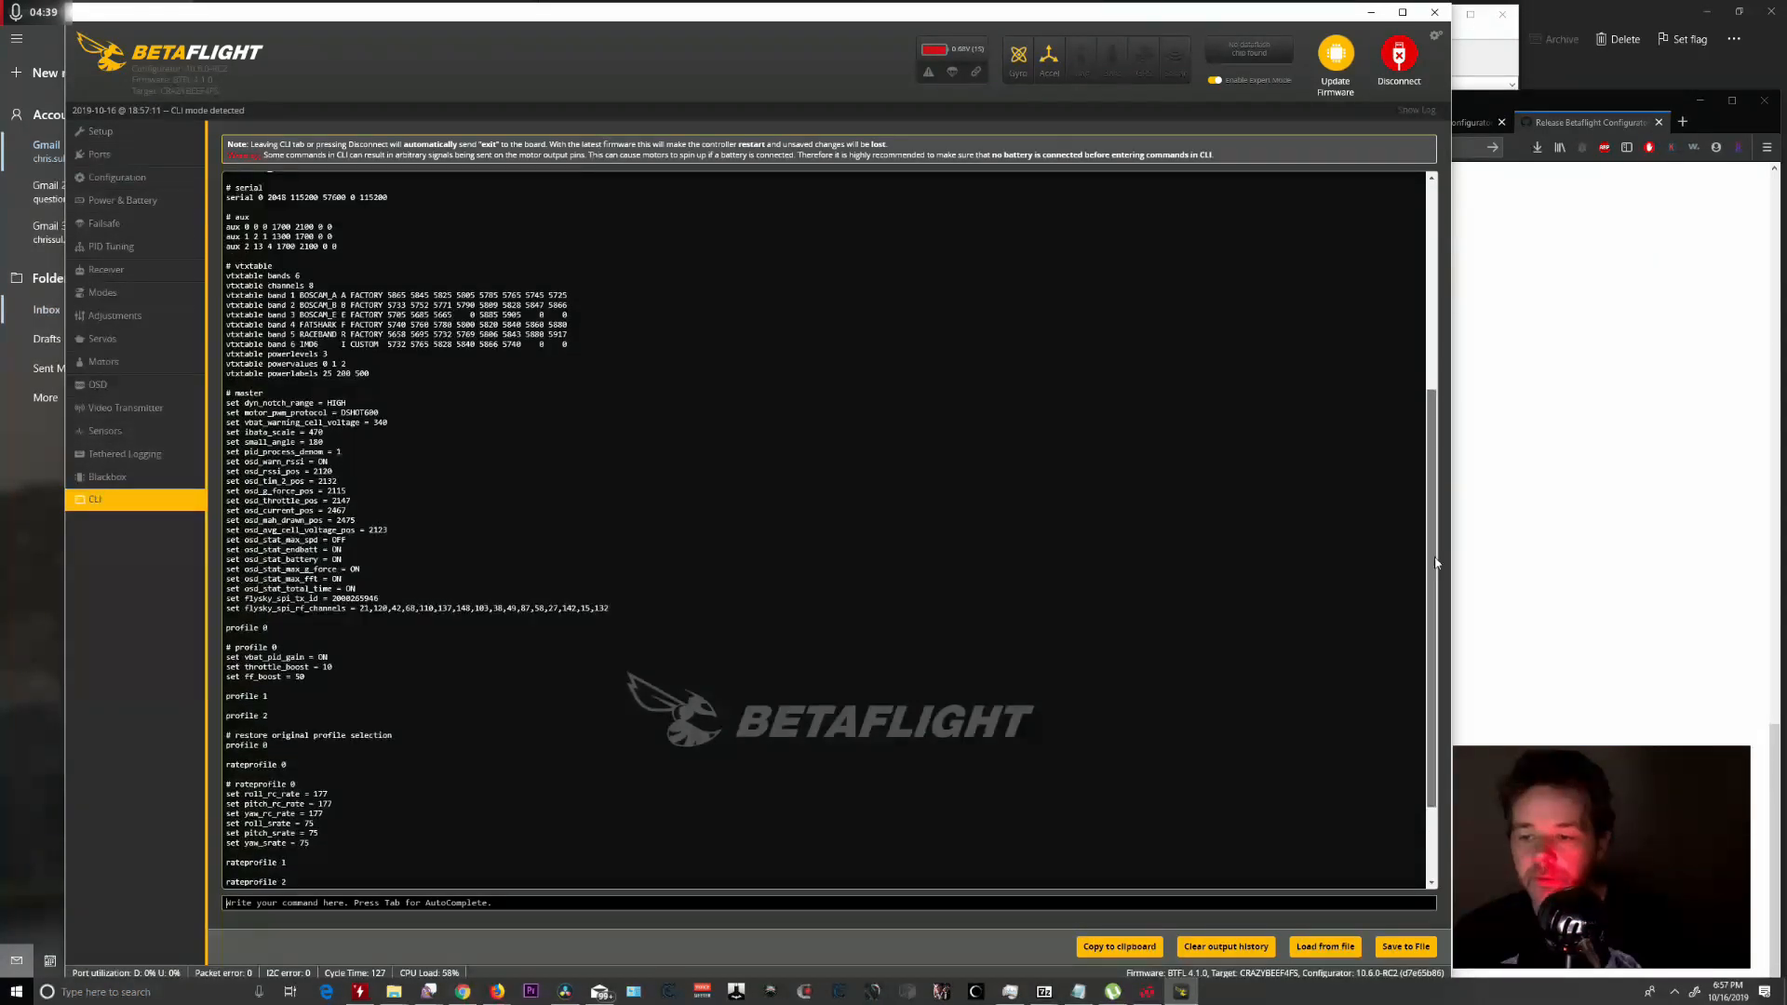
scroll(1424, 405, "down", 5)
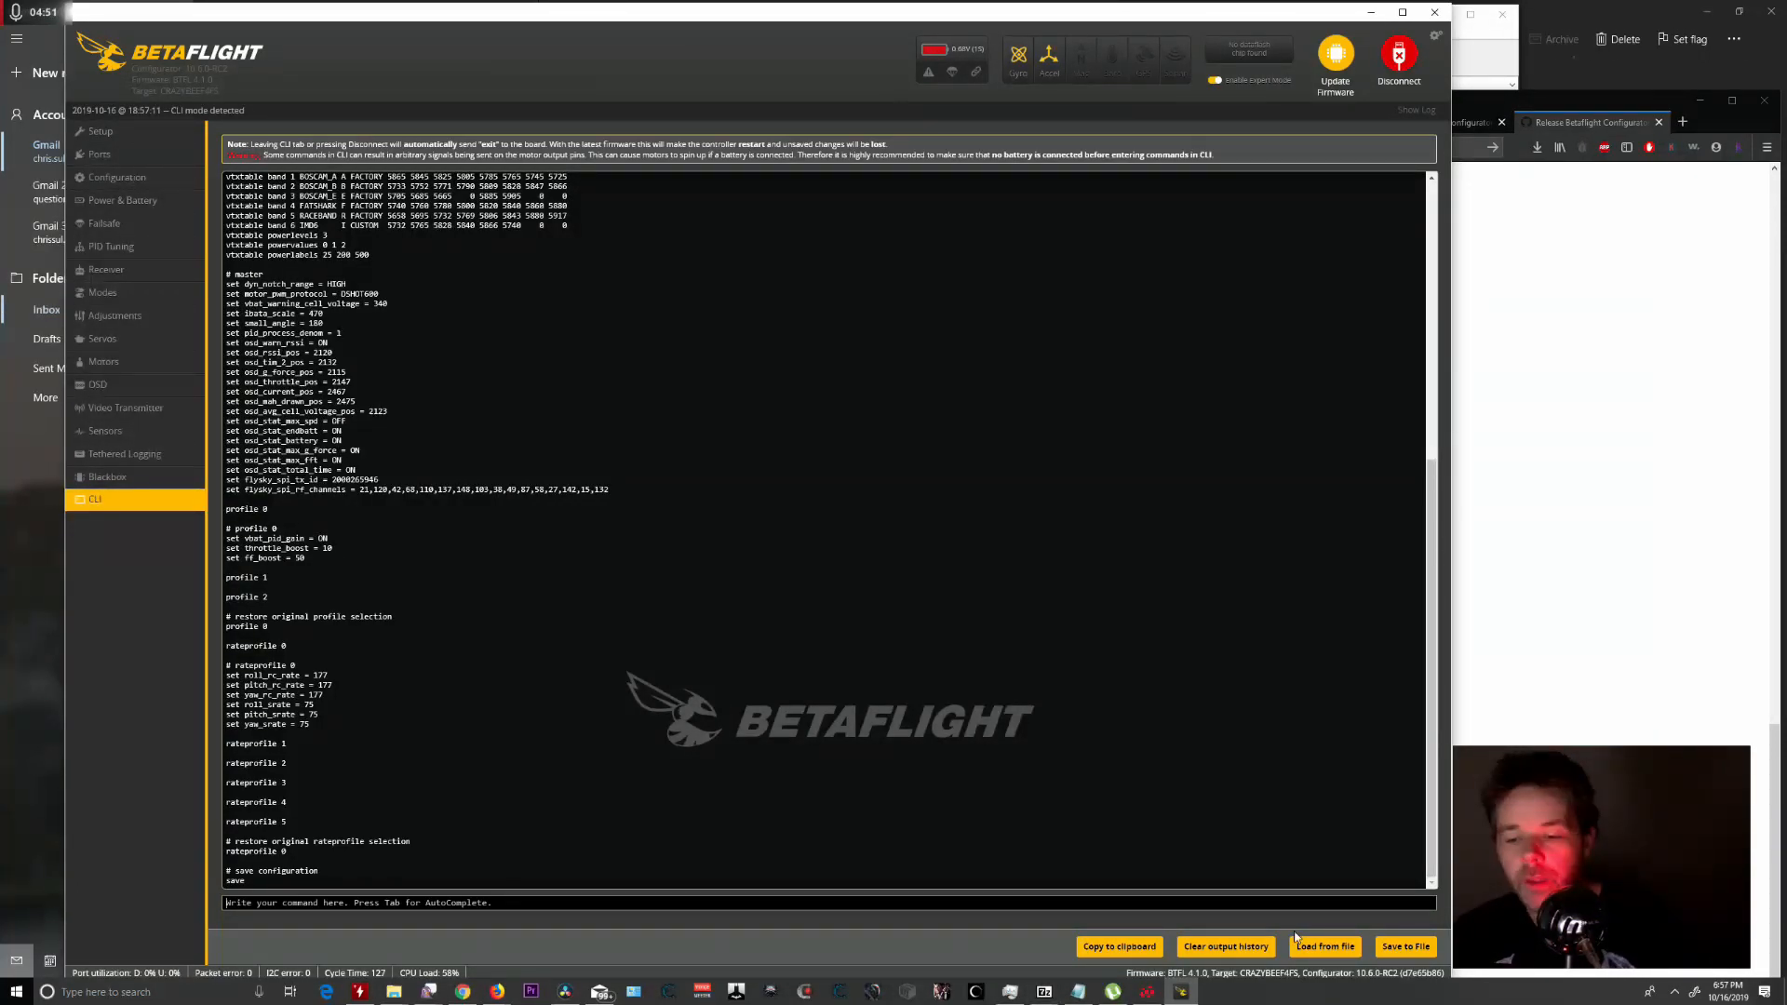
Save the CLI output as a text file in the backups folder, prefixing the suggested name with "Larva x100".
left_click(1404, 946)
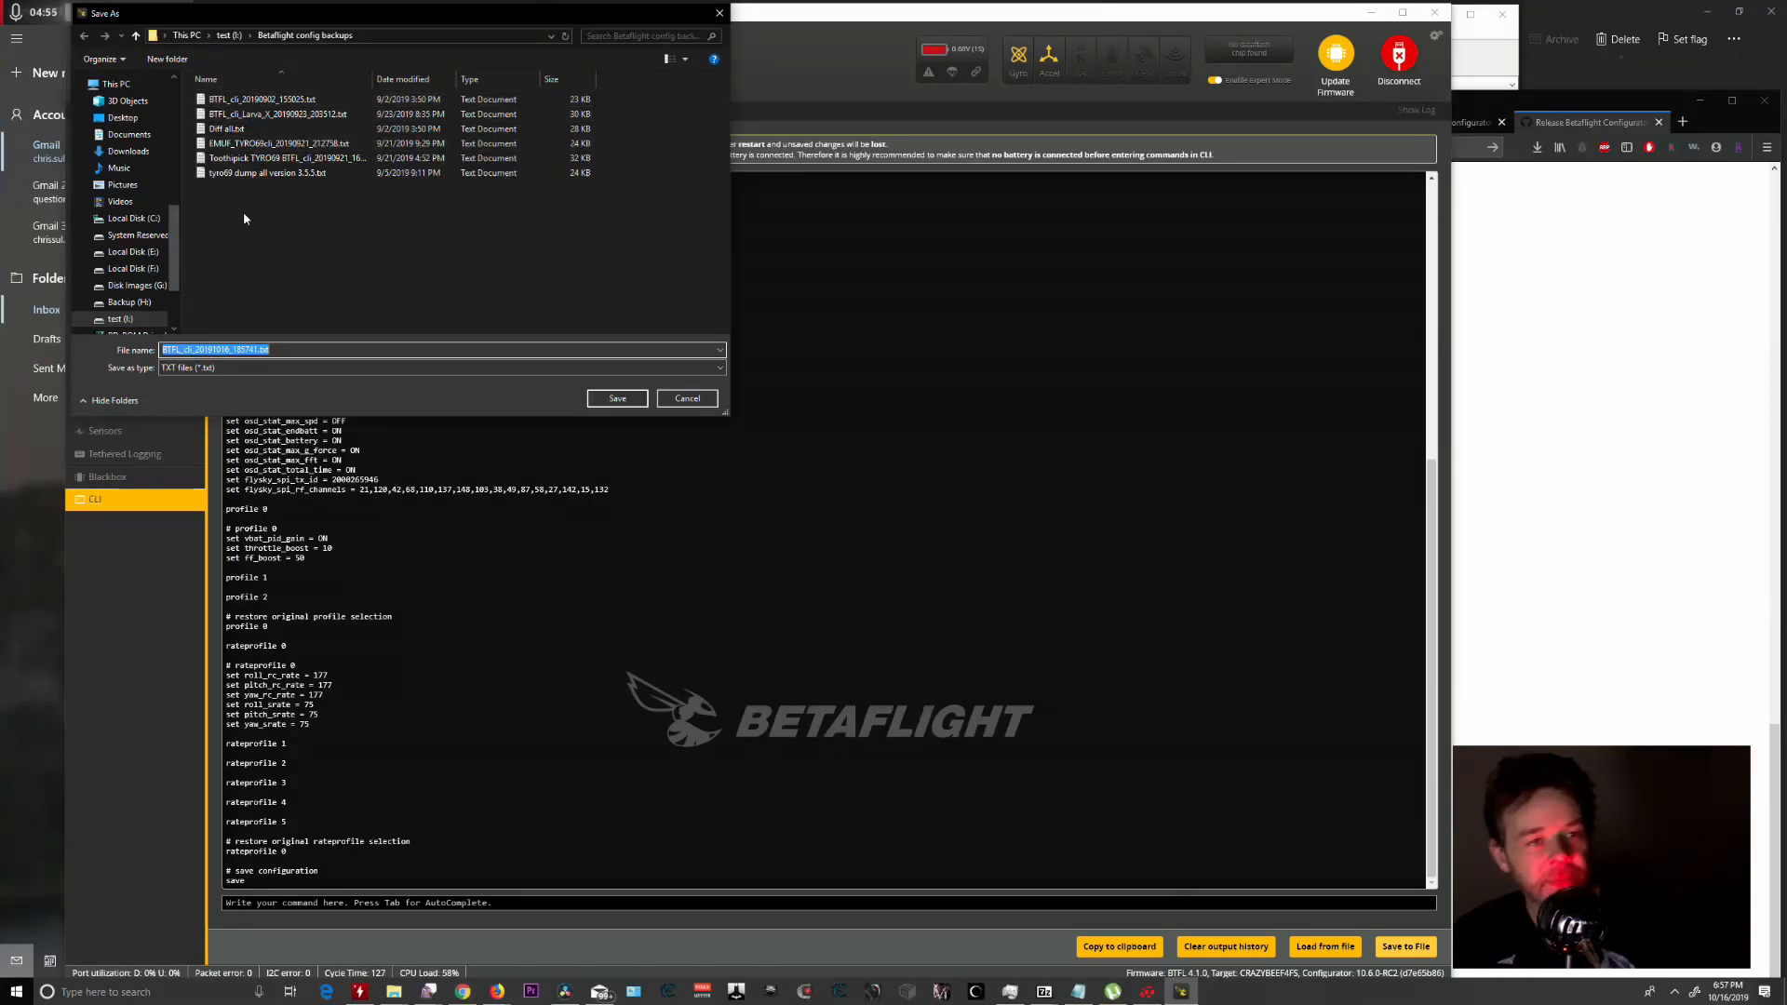
left_click(164, 350)
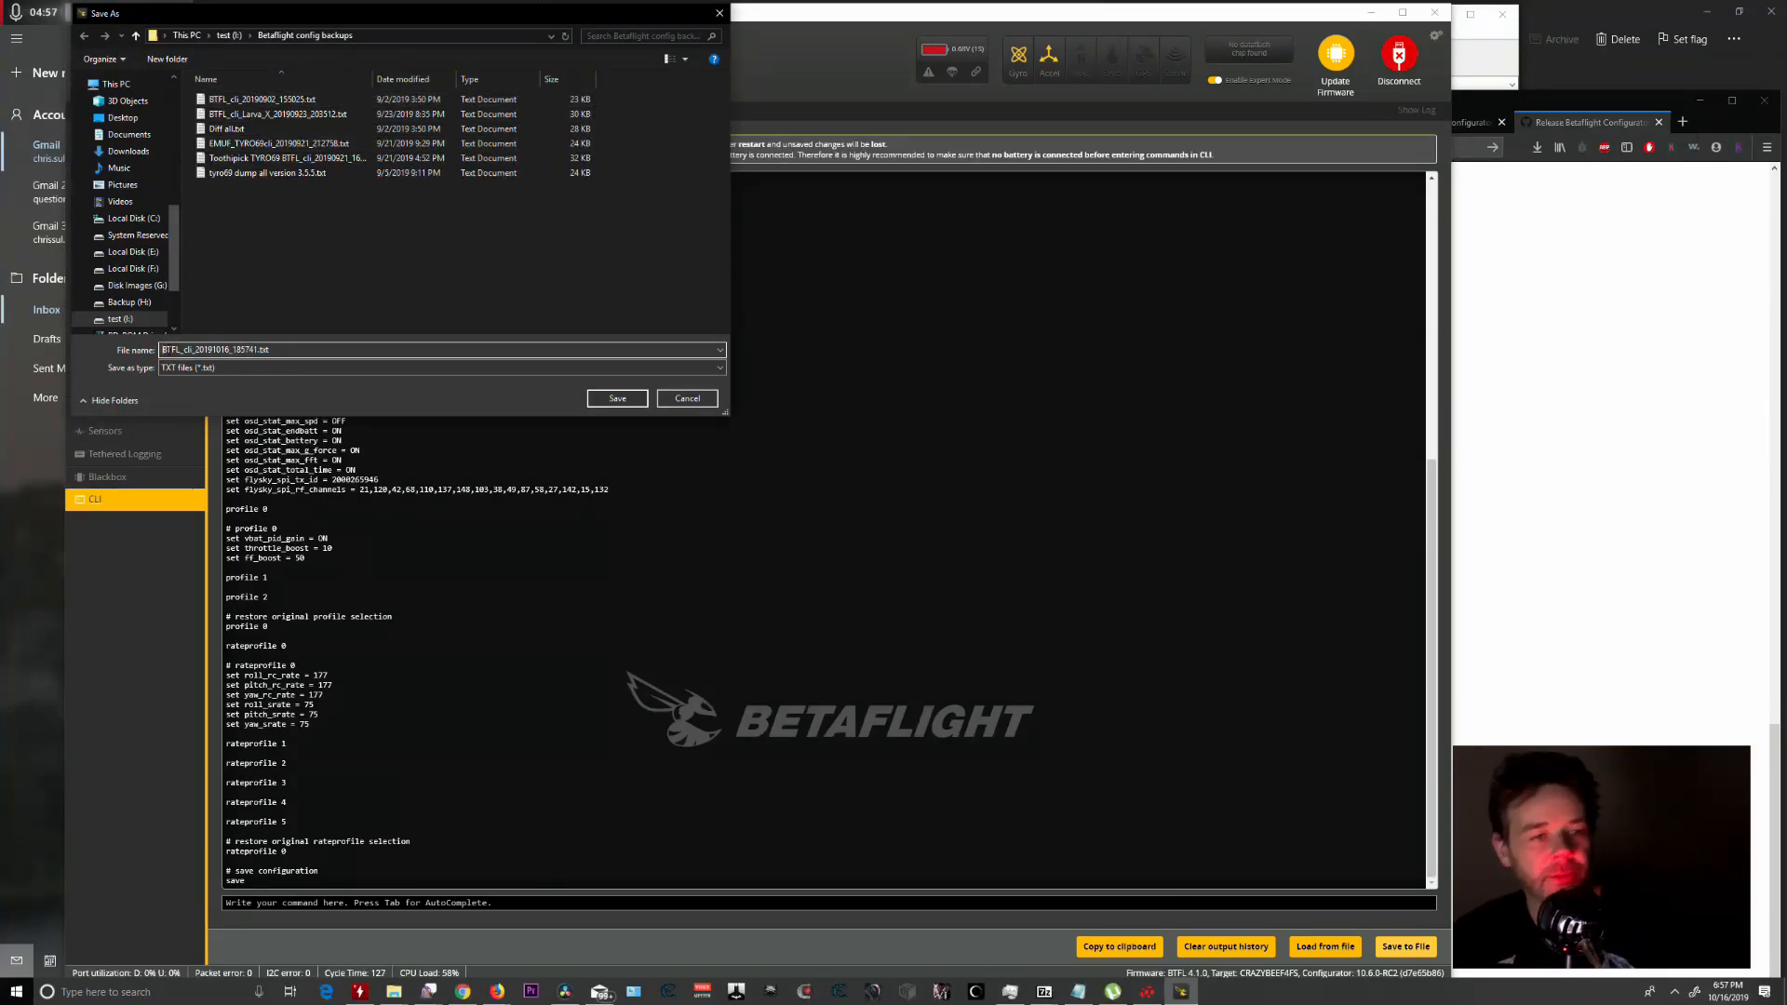
type("Larva ")
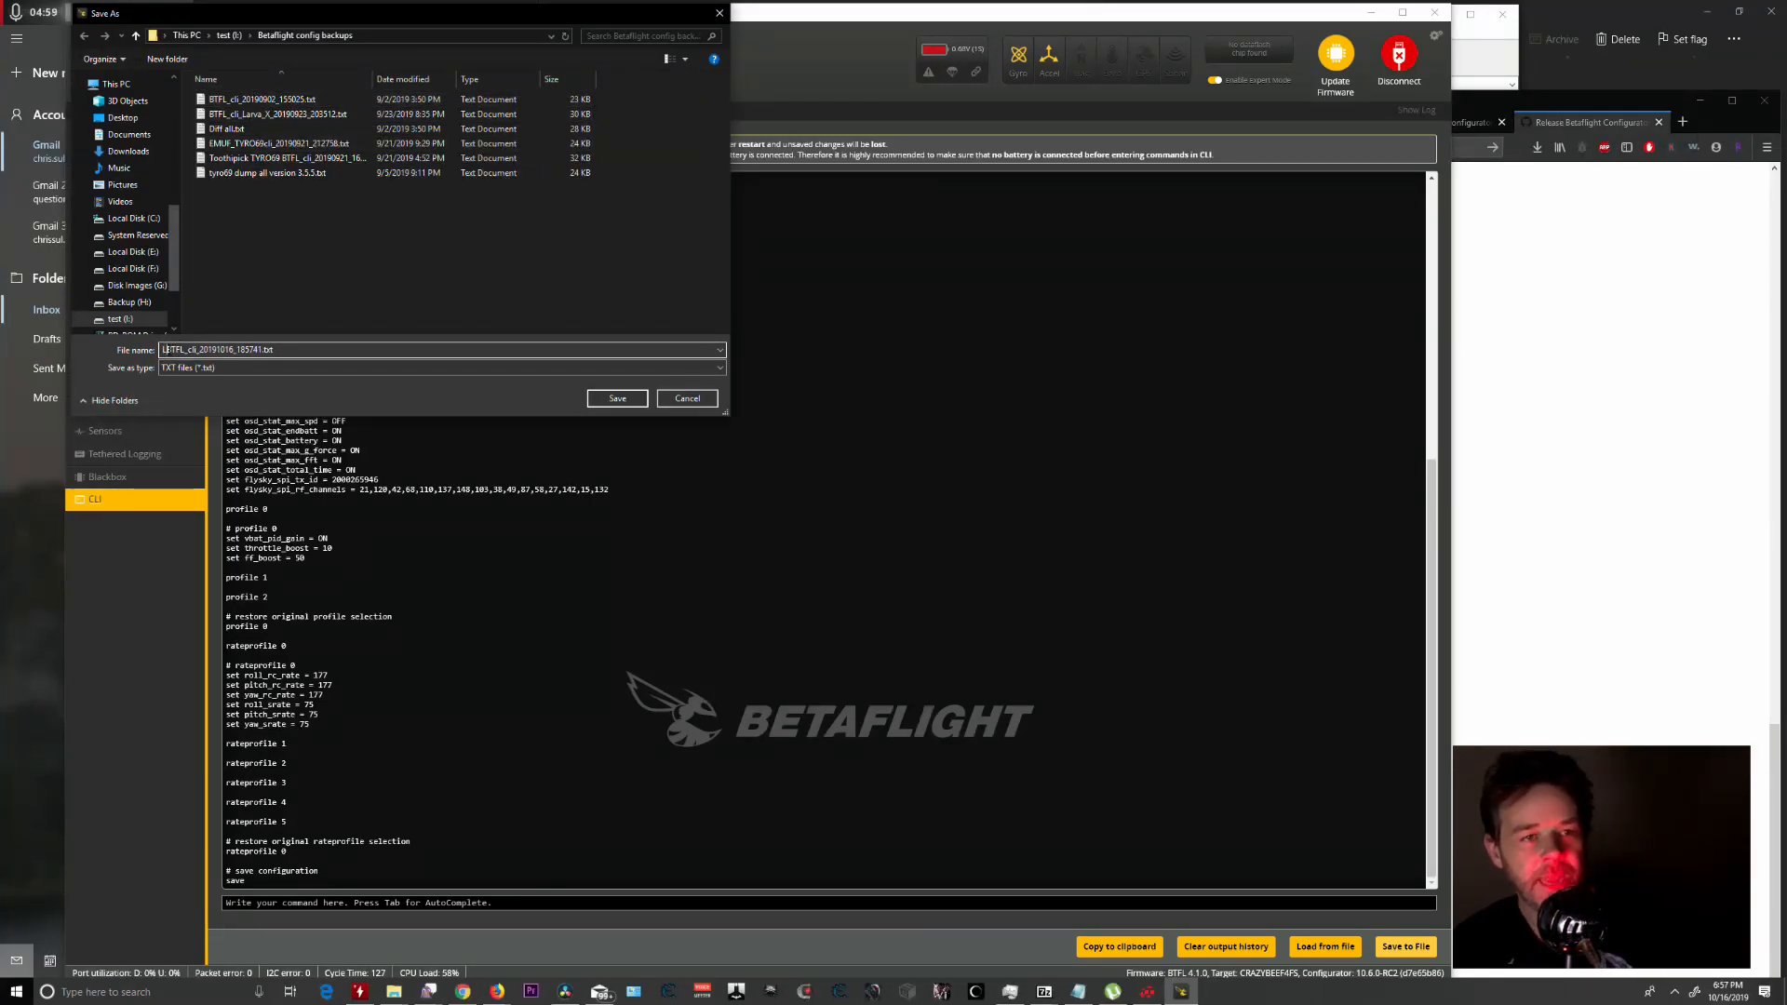
type("x100")
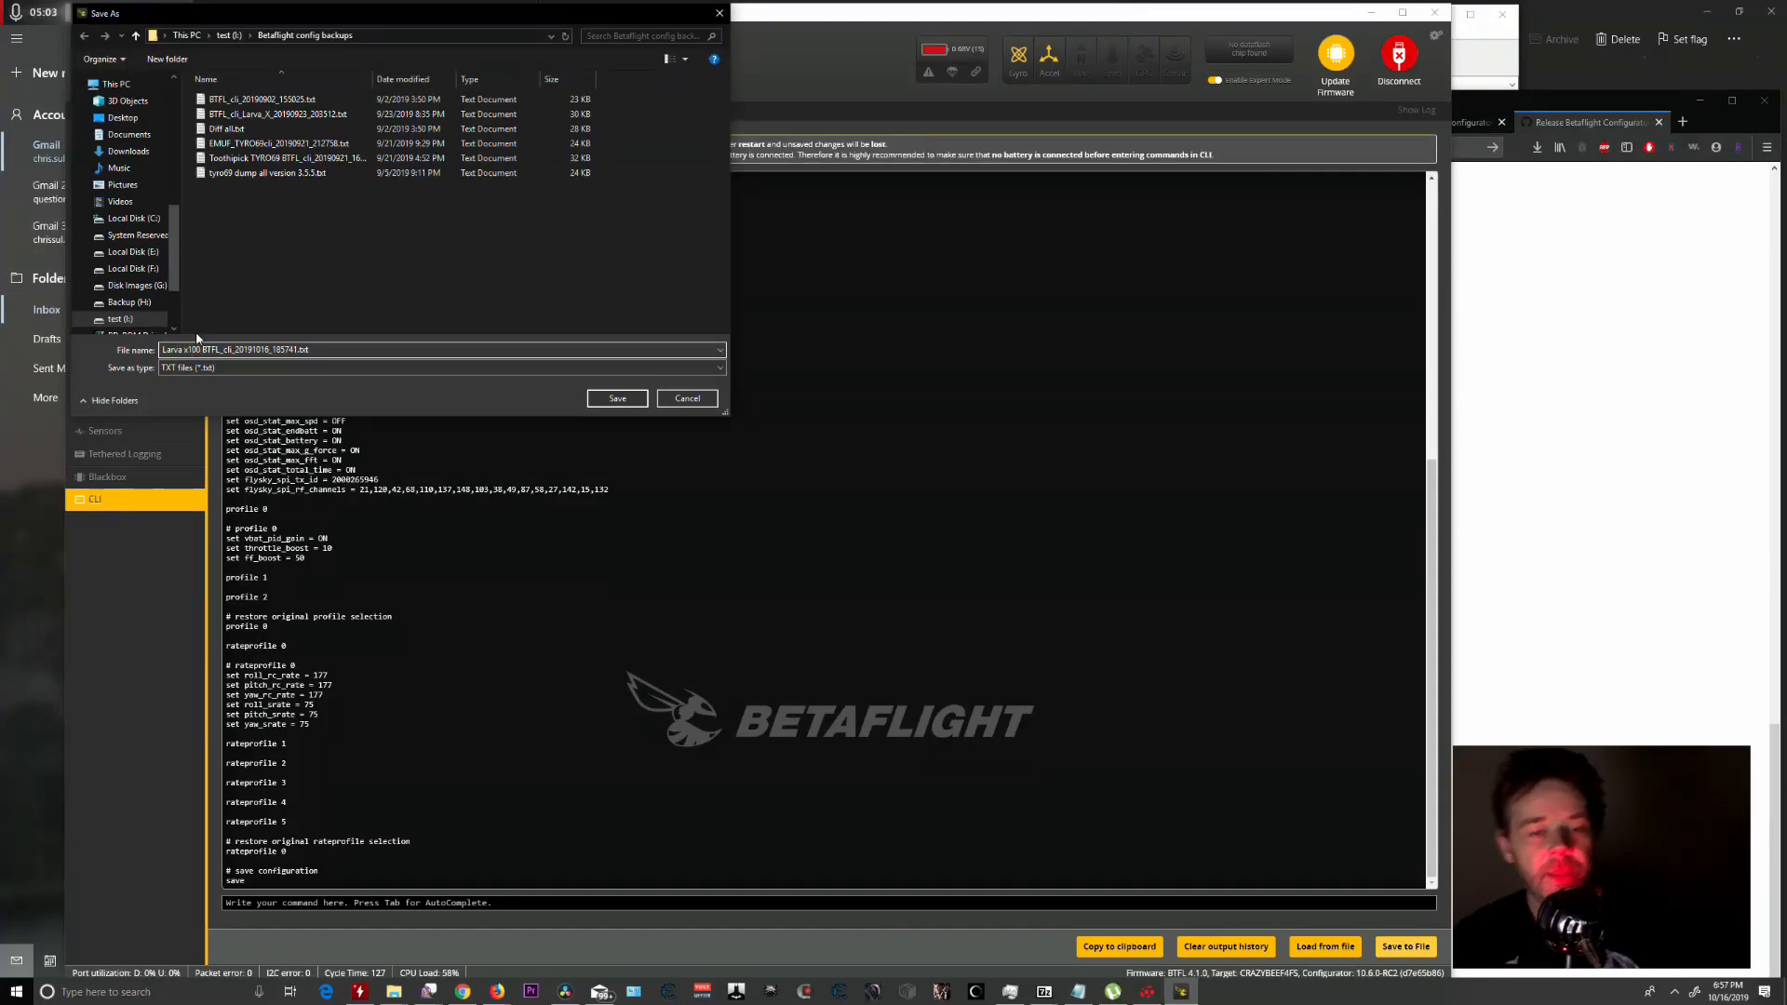
left_click(617, 399)
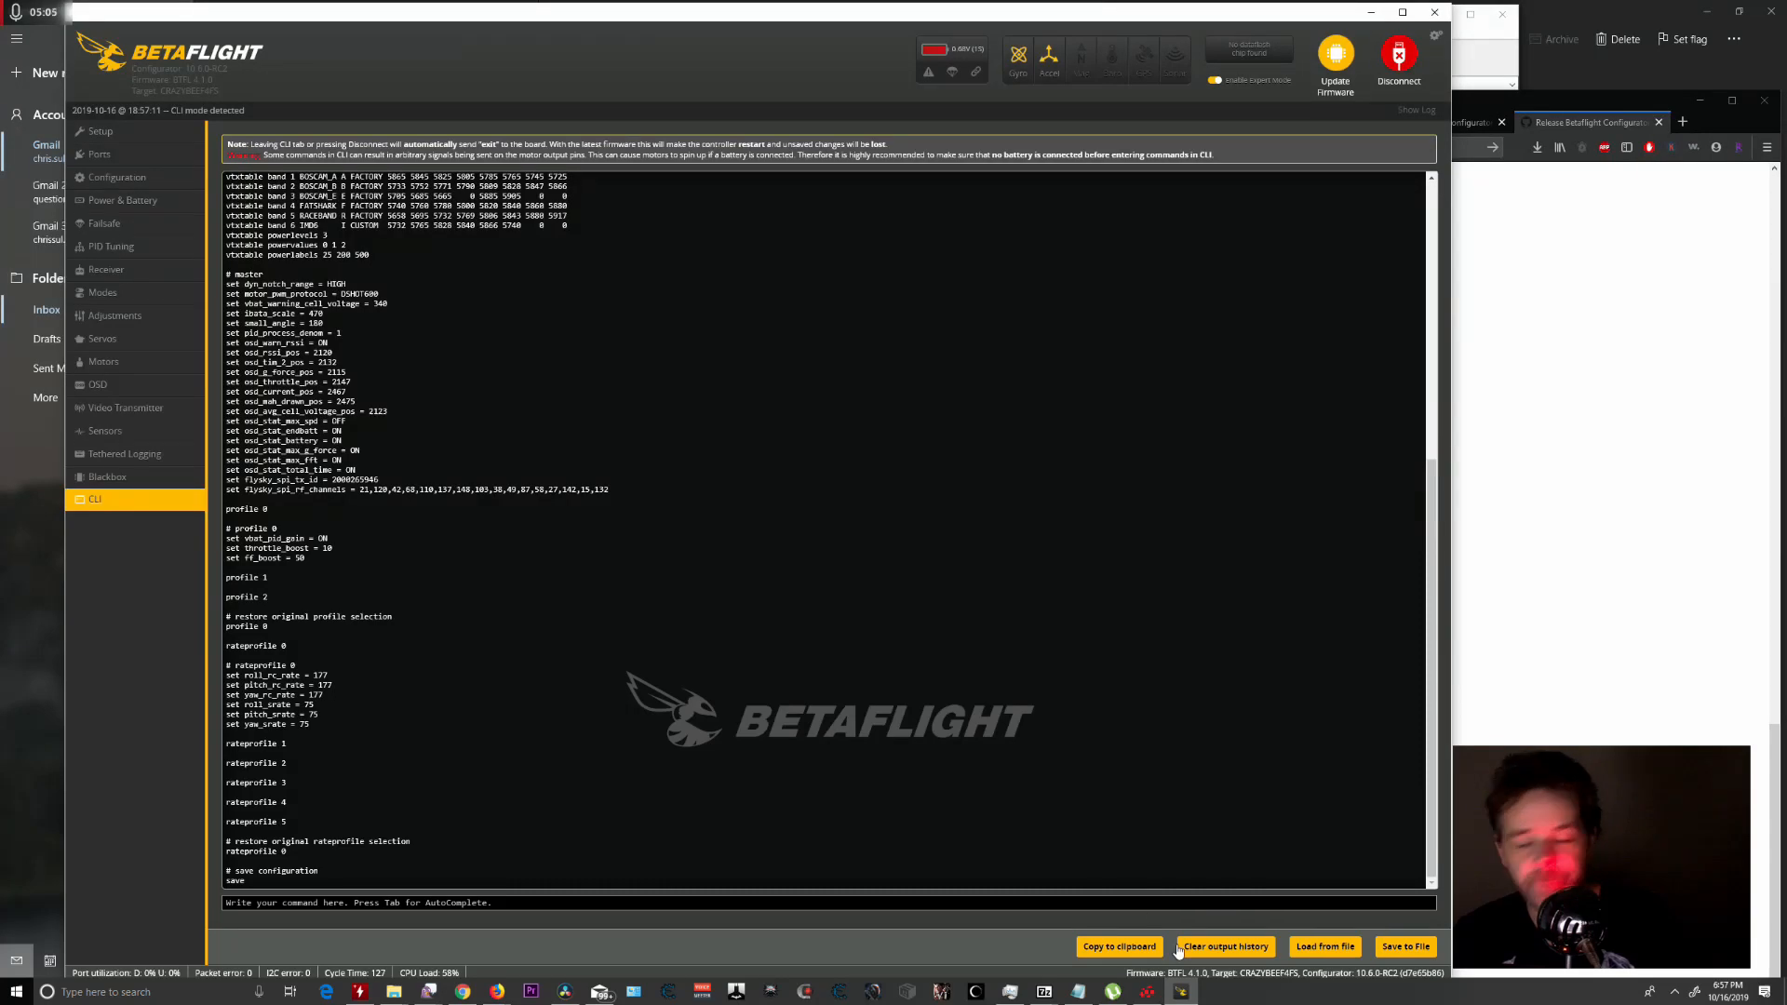
Review the serial port configuration, including the peripheral options for UART1.
left_click(130, 132)
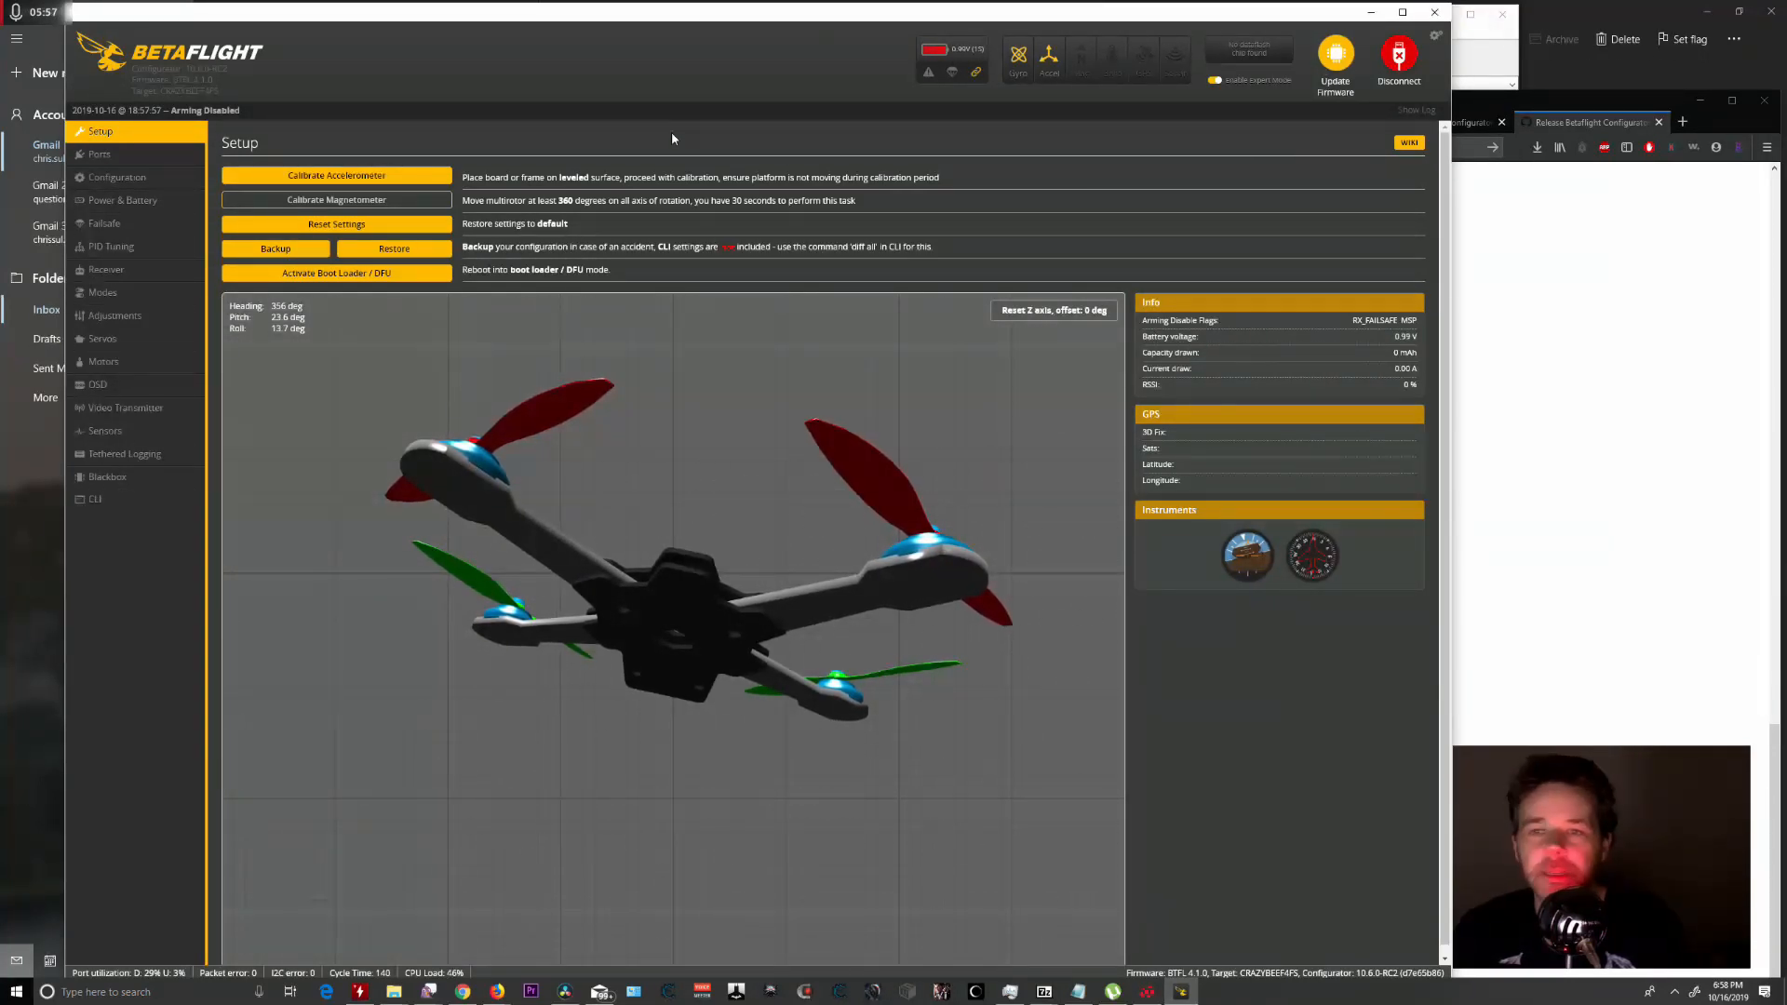
left_click(198, 153)
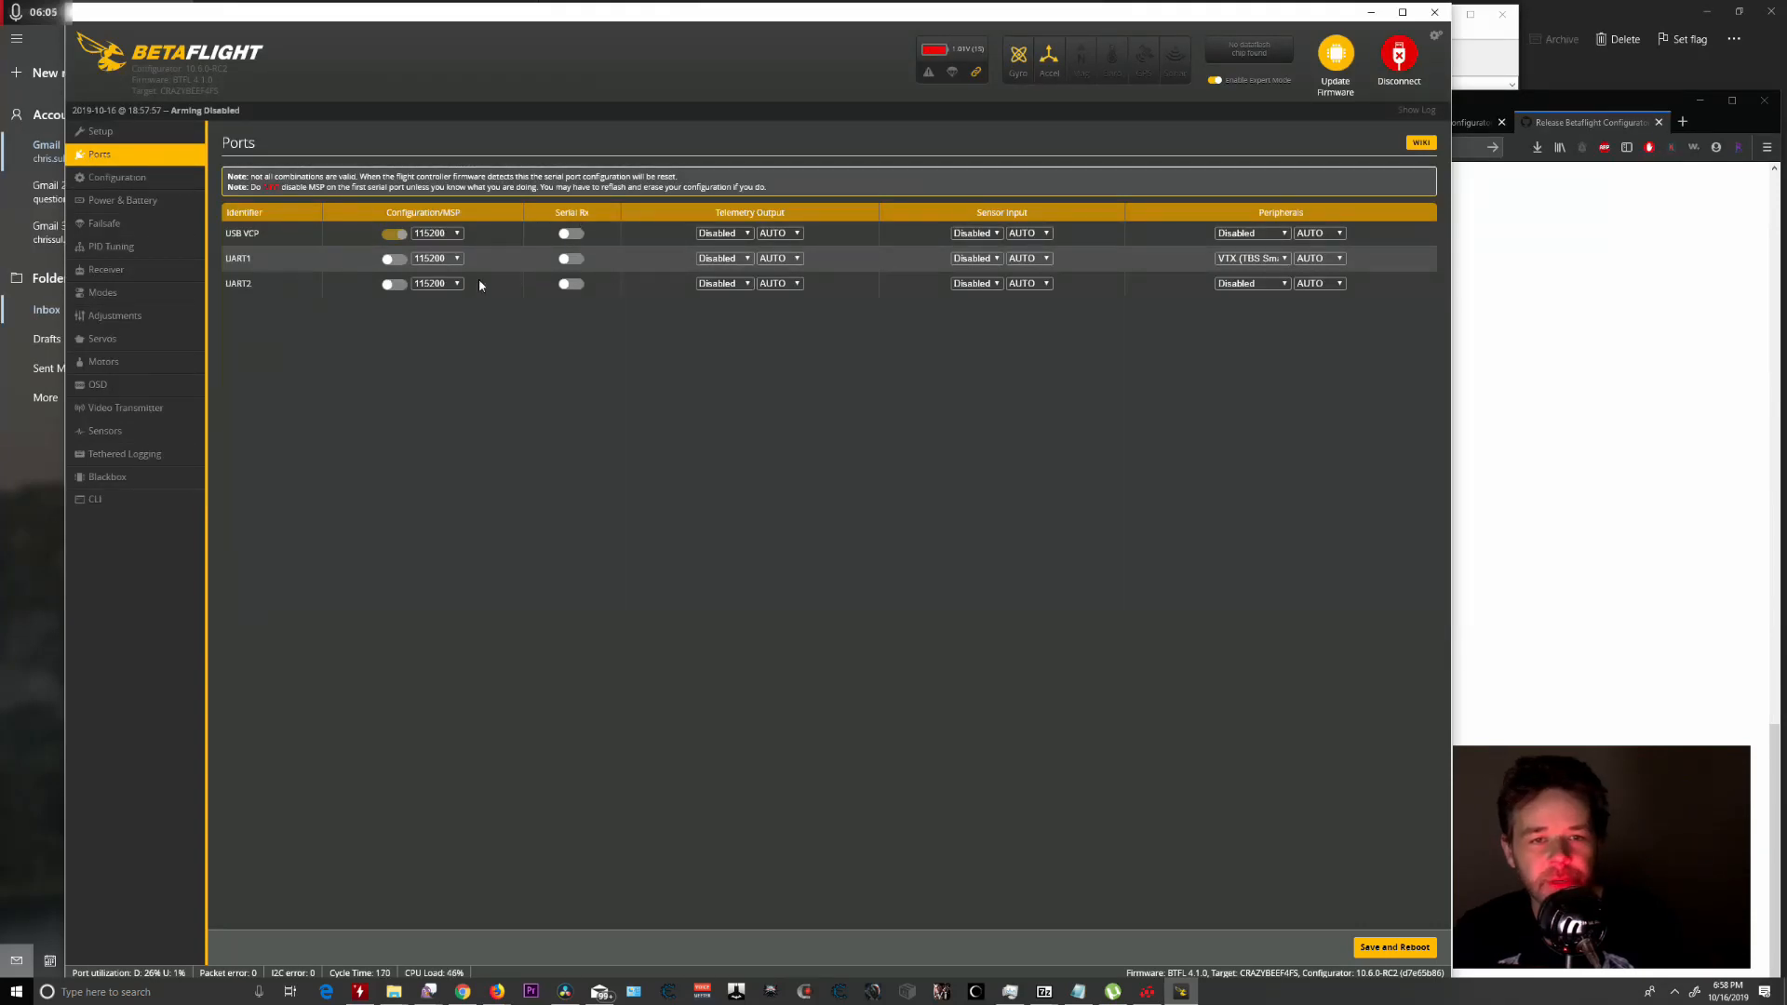
left_click(1268, 266)
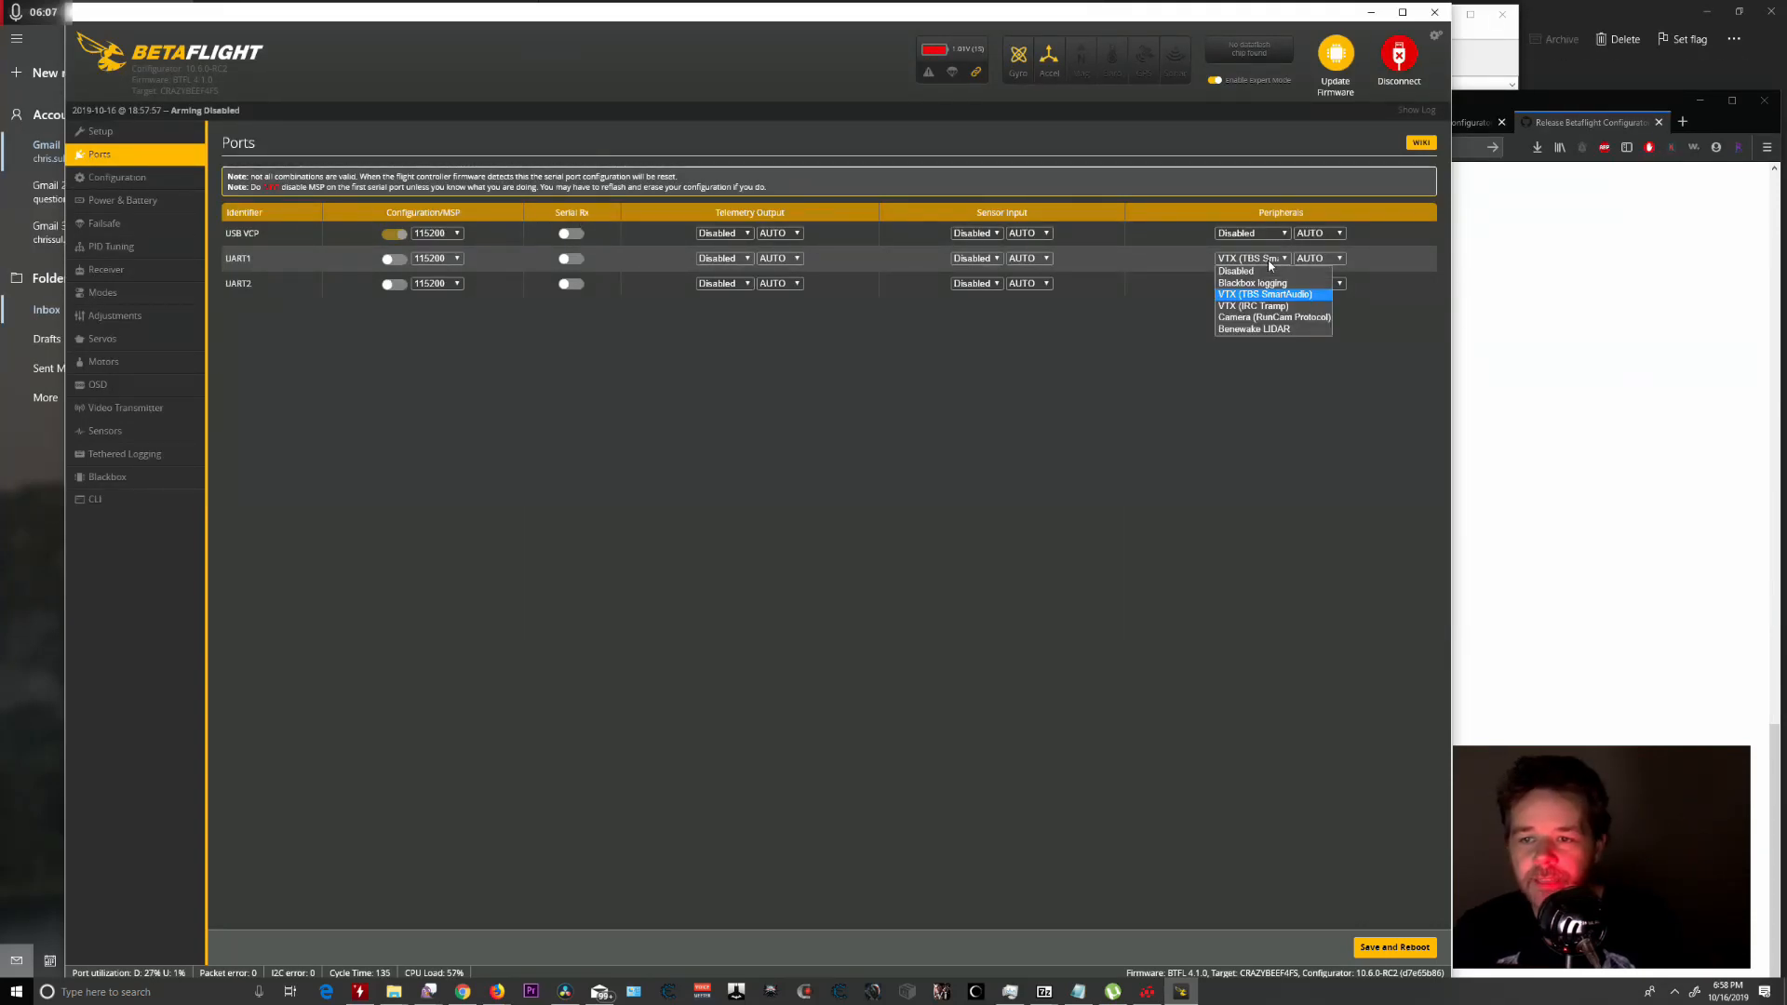
left_click(1273, 261)
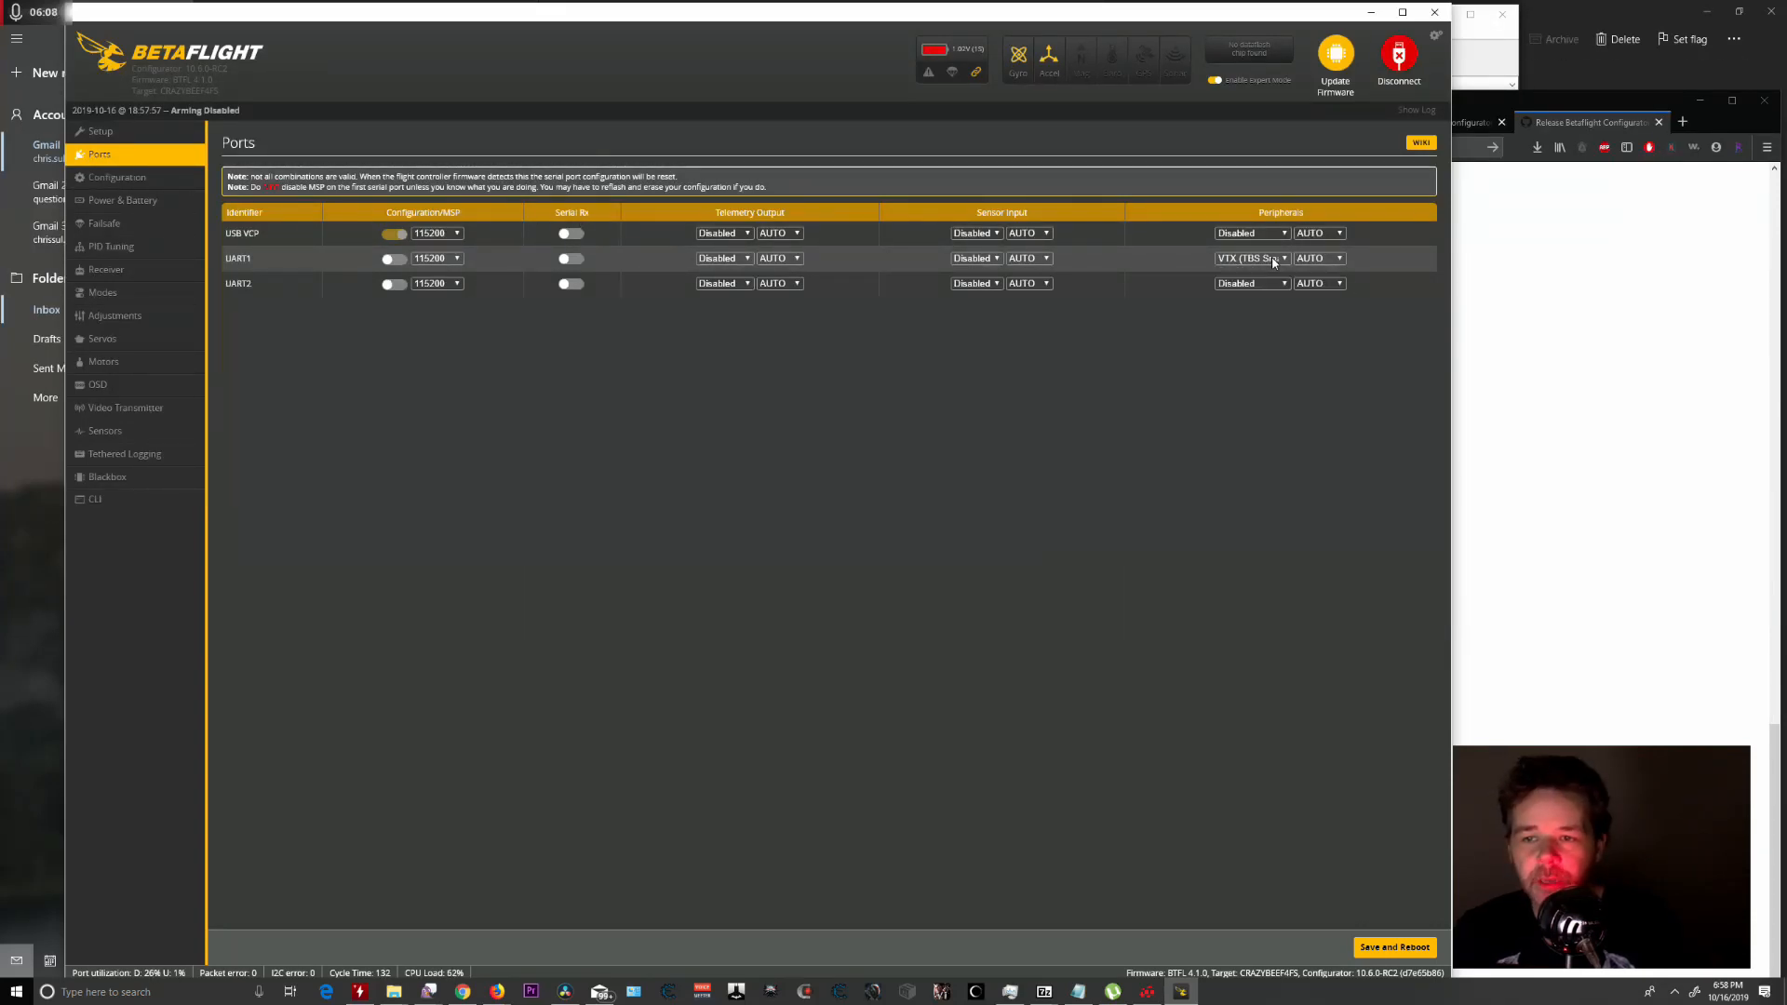
Review the Configuration settings from the mixer and ESC features down to the Dshot beacon and beeper options.
left_click(109, 178)
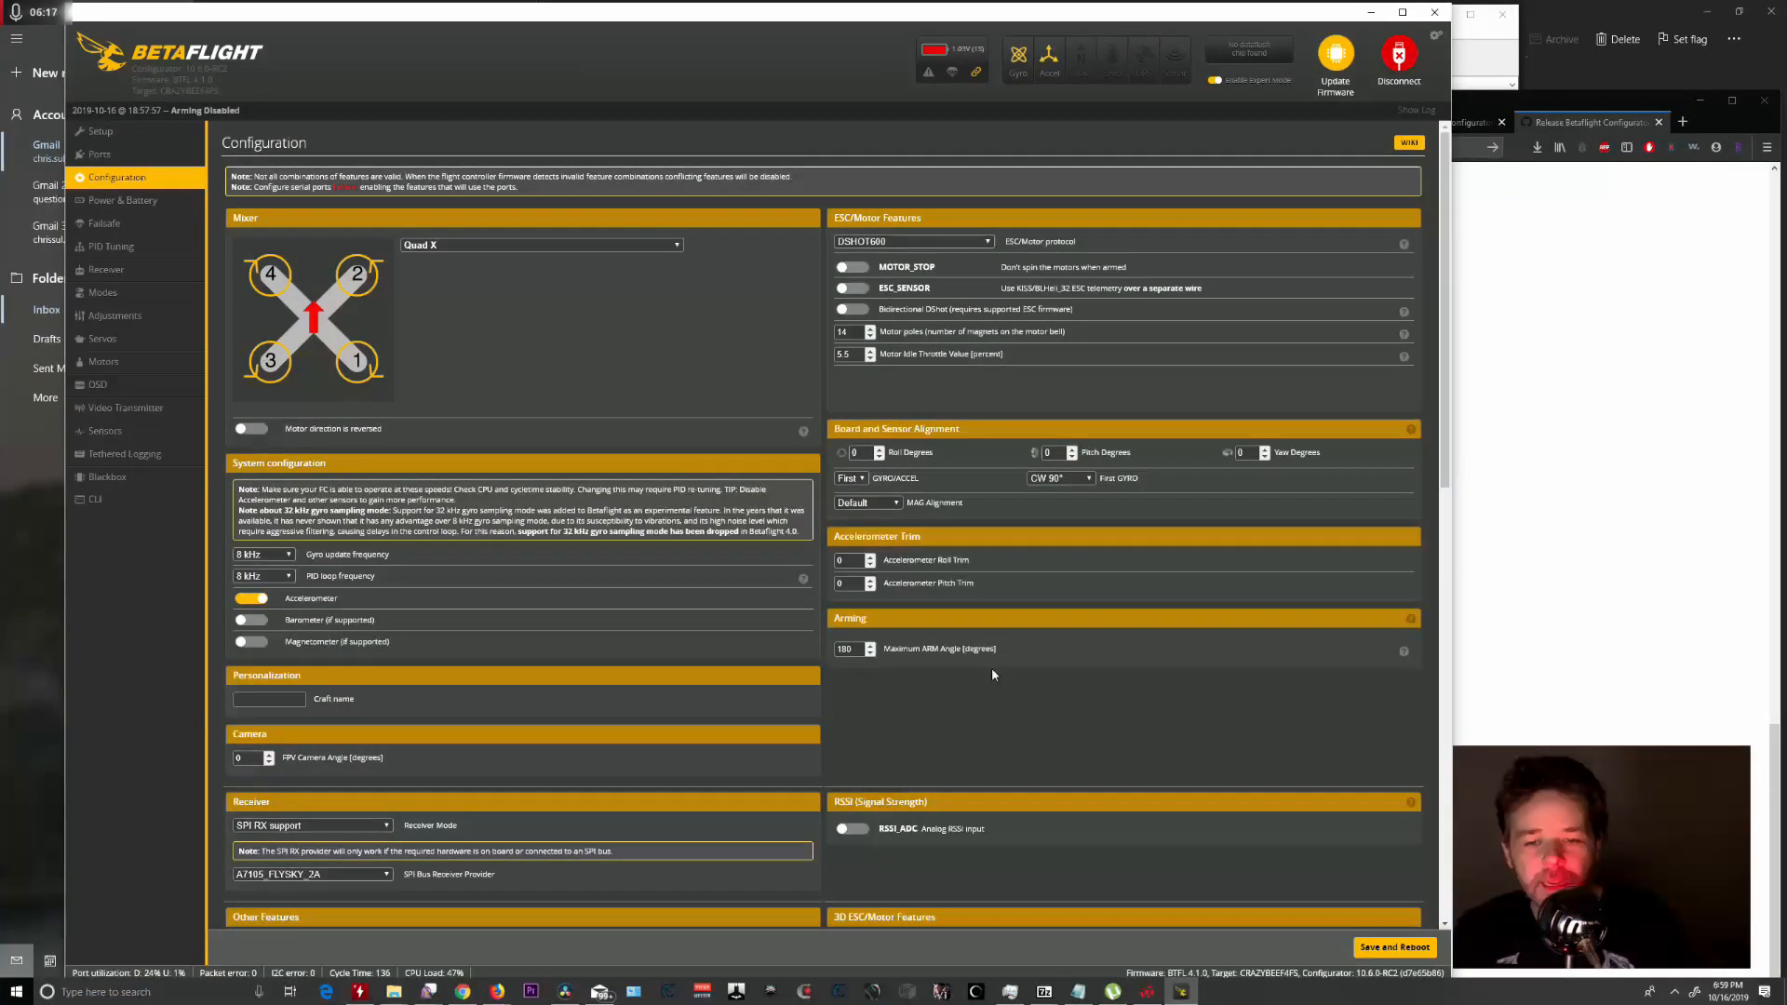
scroll(992, 671, "down", 7)
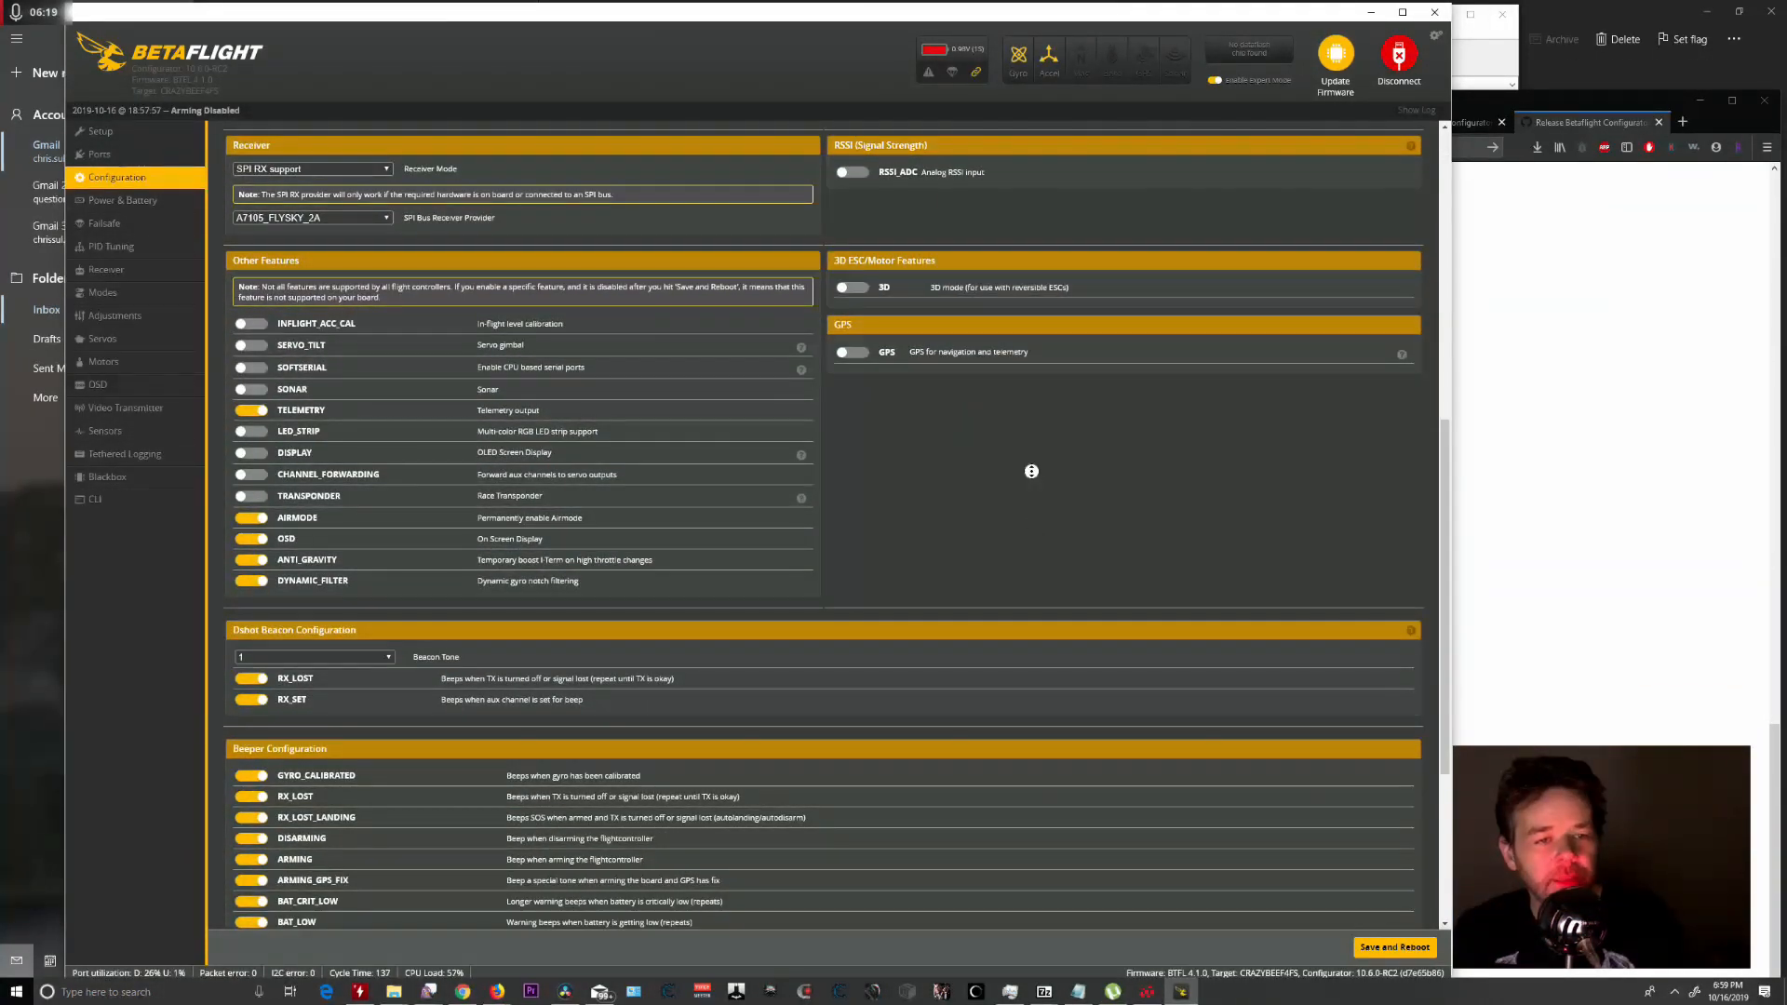
scroll(1032, 470, "down", 1)
scroll(1085, 390, "down", 3)
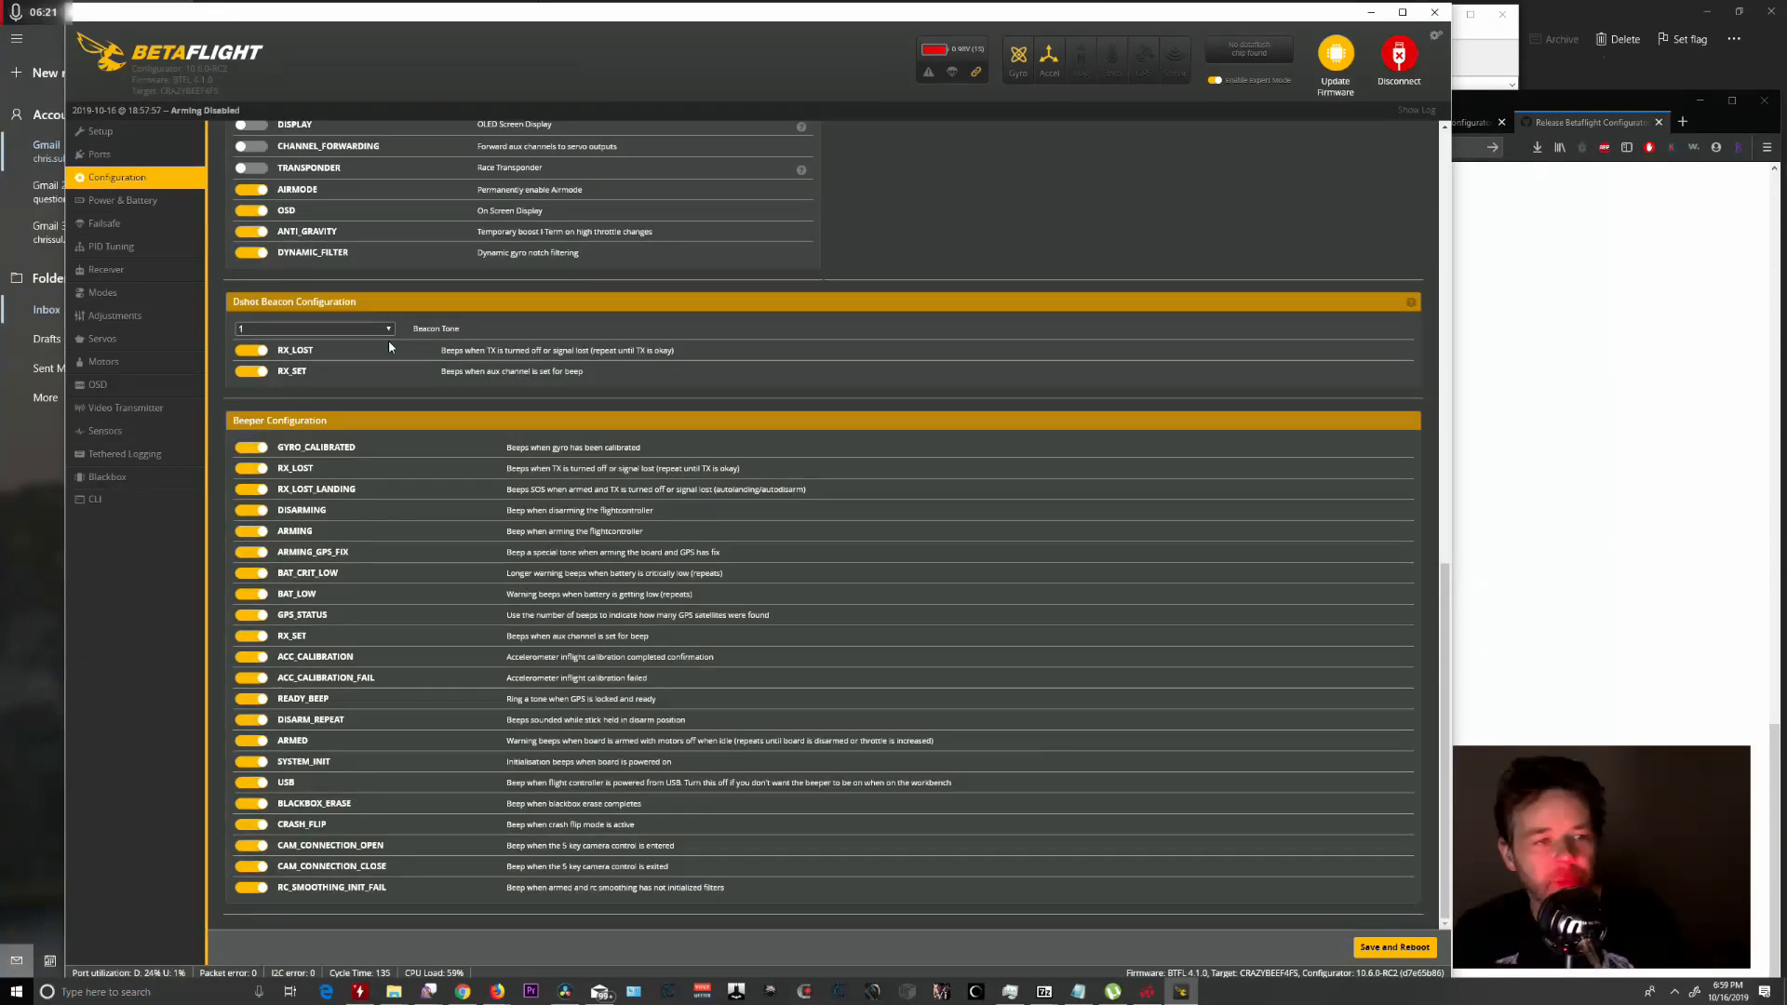
Check the amperage meter scale in the Power & Battery settings and open the Failsafe settings.
left_click(134, 201)
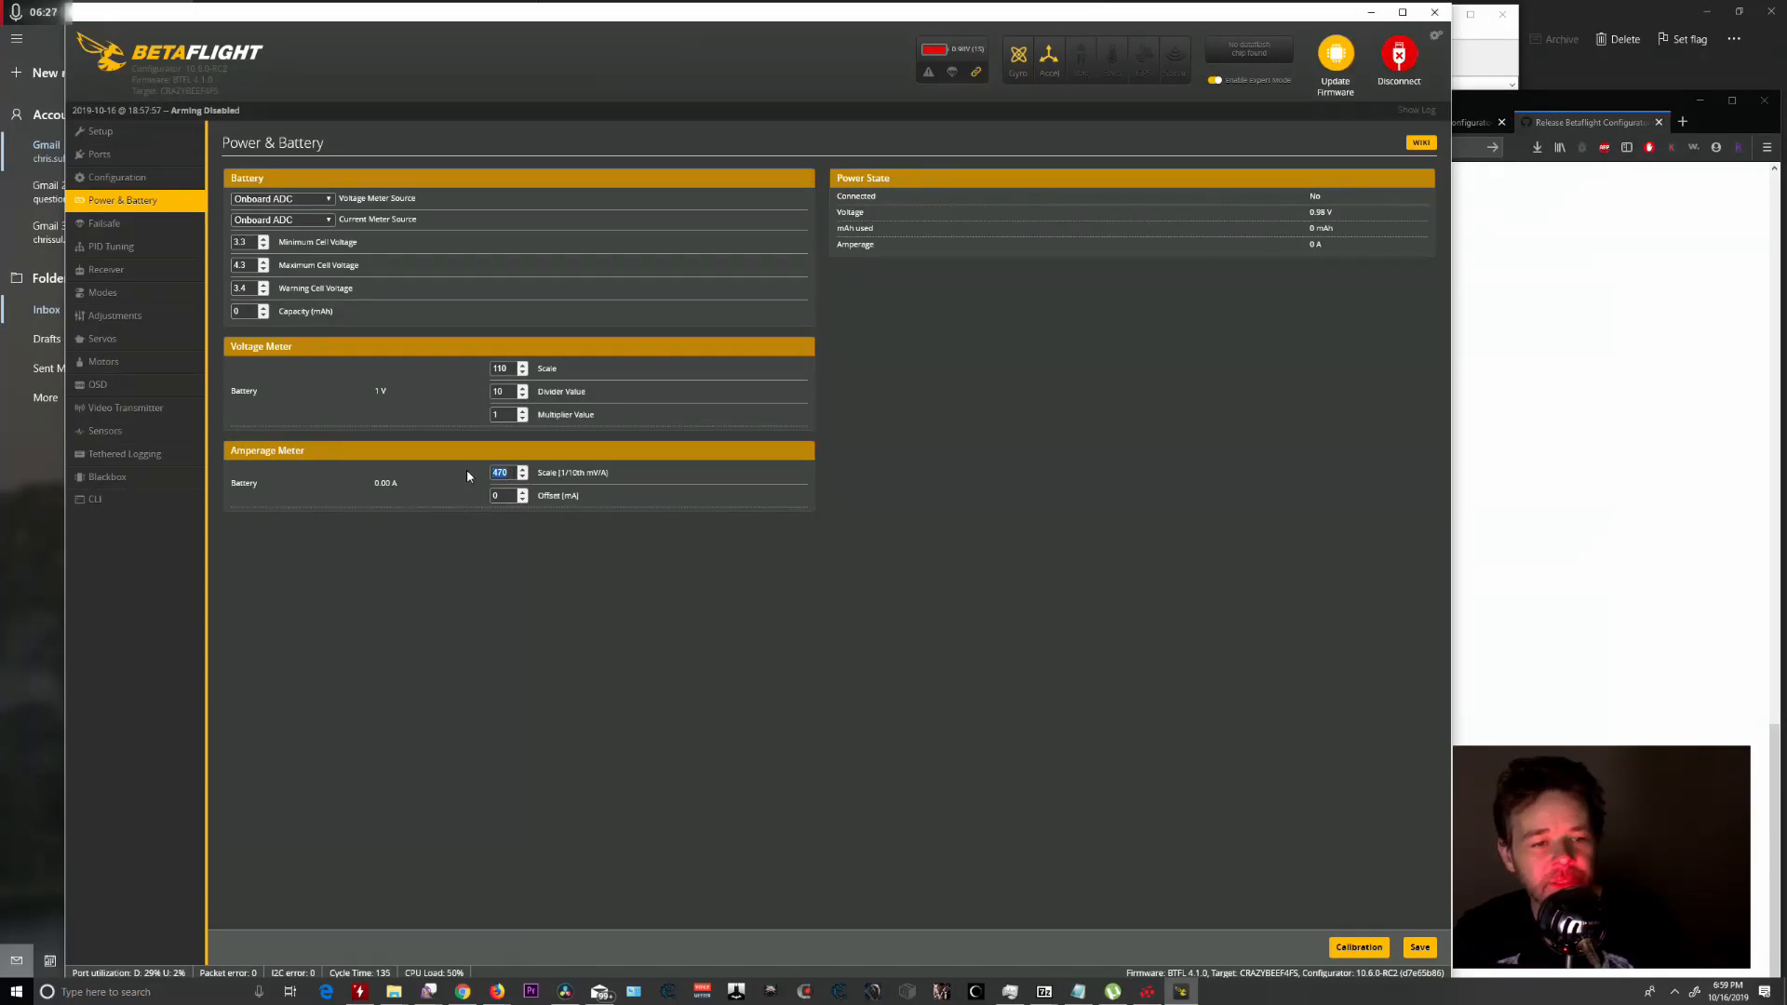
left_click(1121, 387)
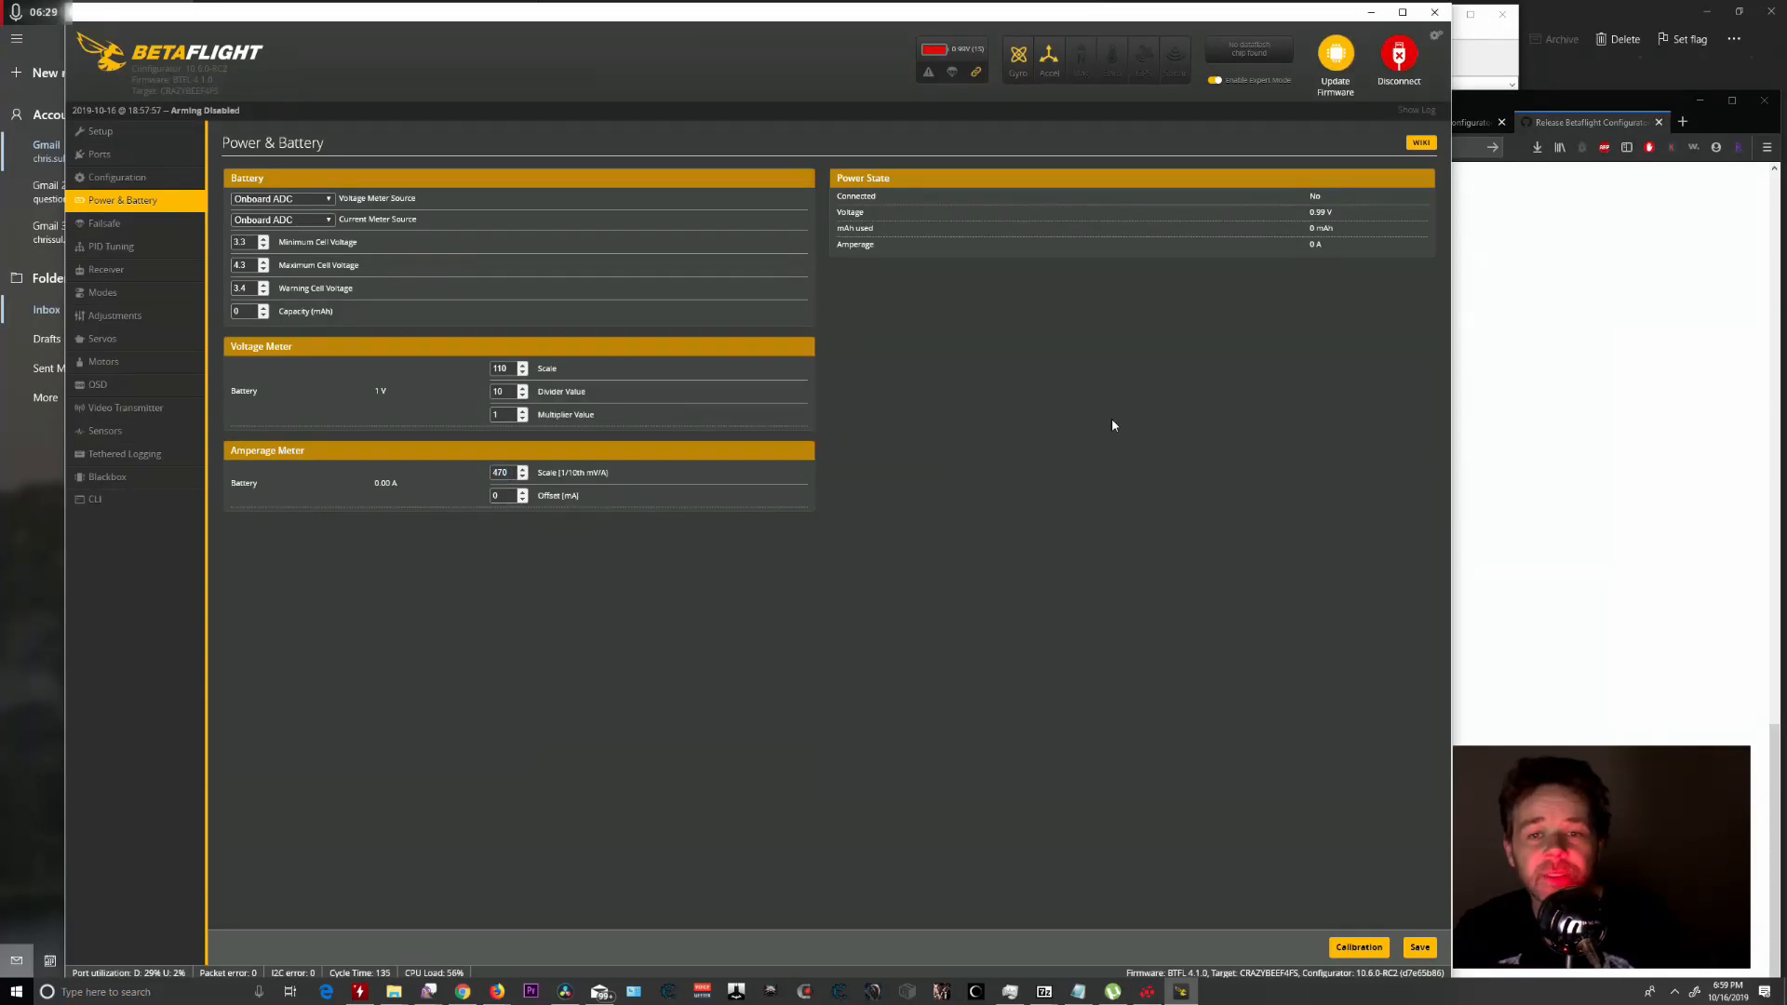
left_click(172, 223)
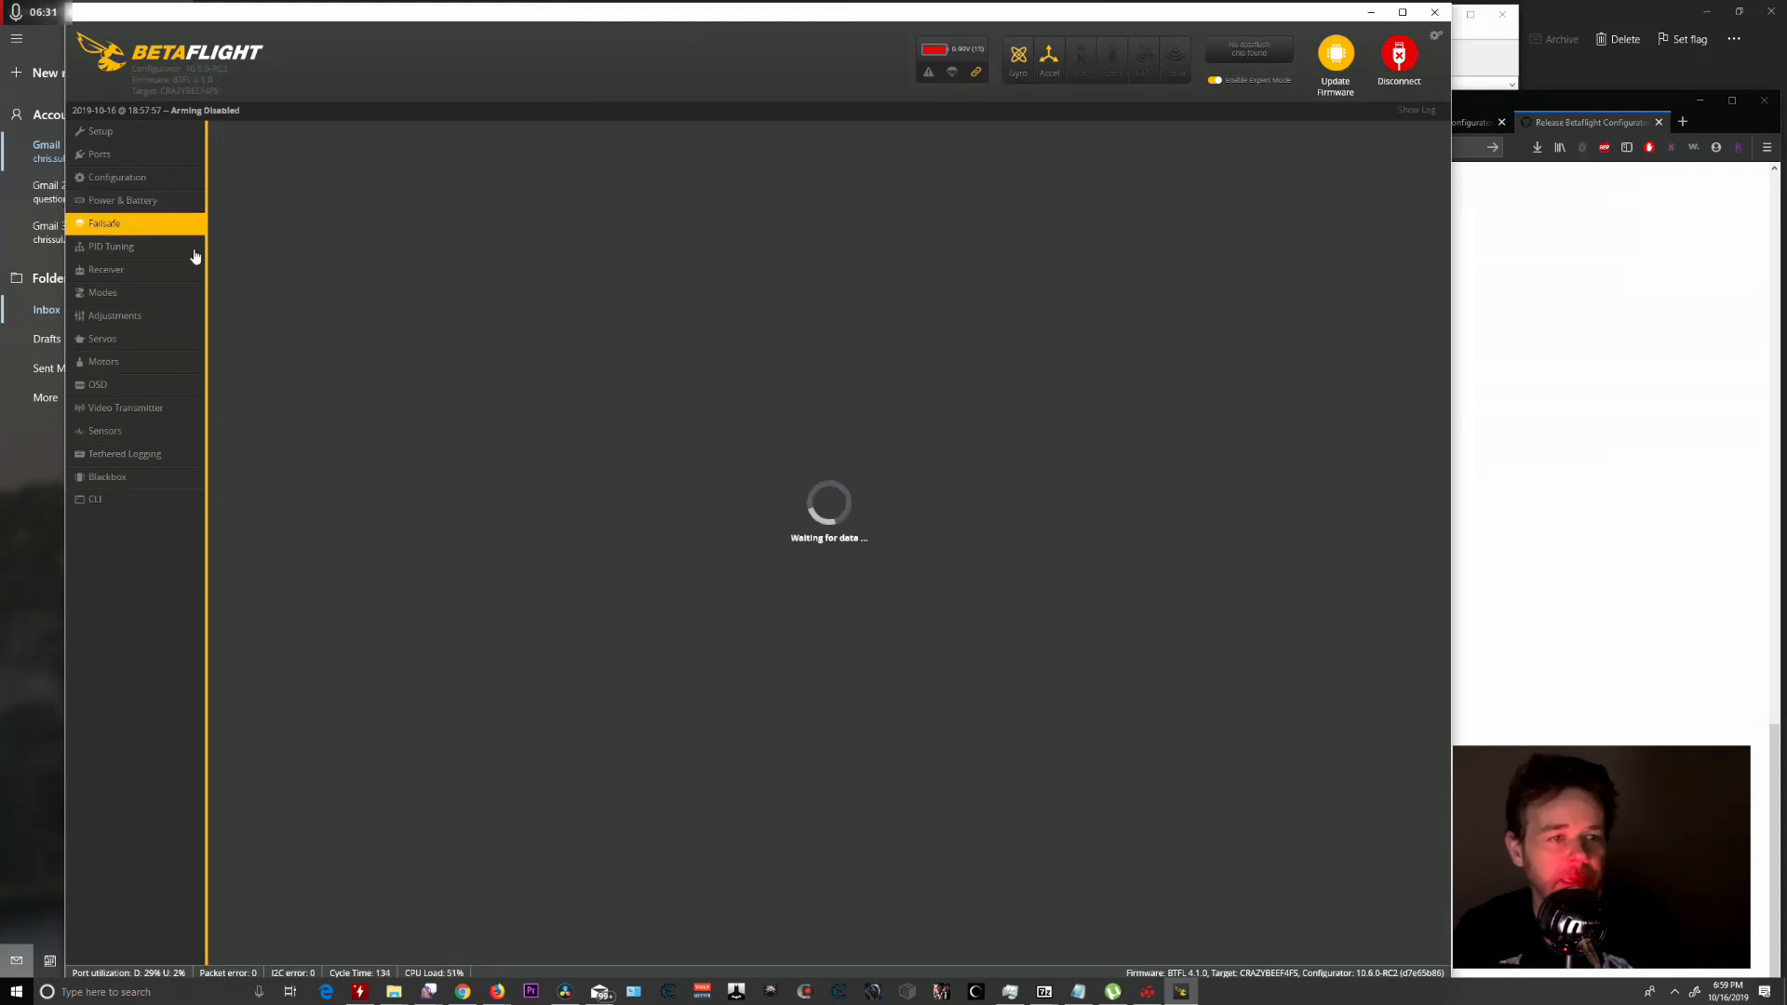
Review the PID profile, rateprofile and filter settings in PID Tuning, along with the Receiver settings.
left_click(135, 248)
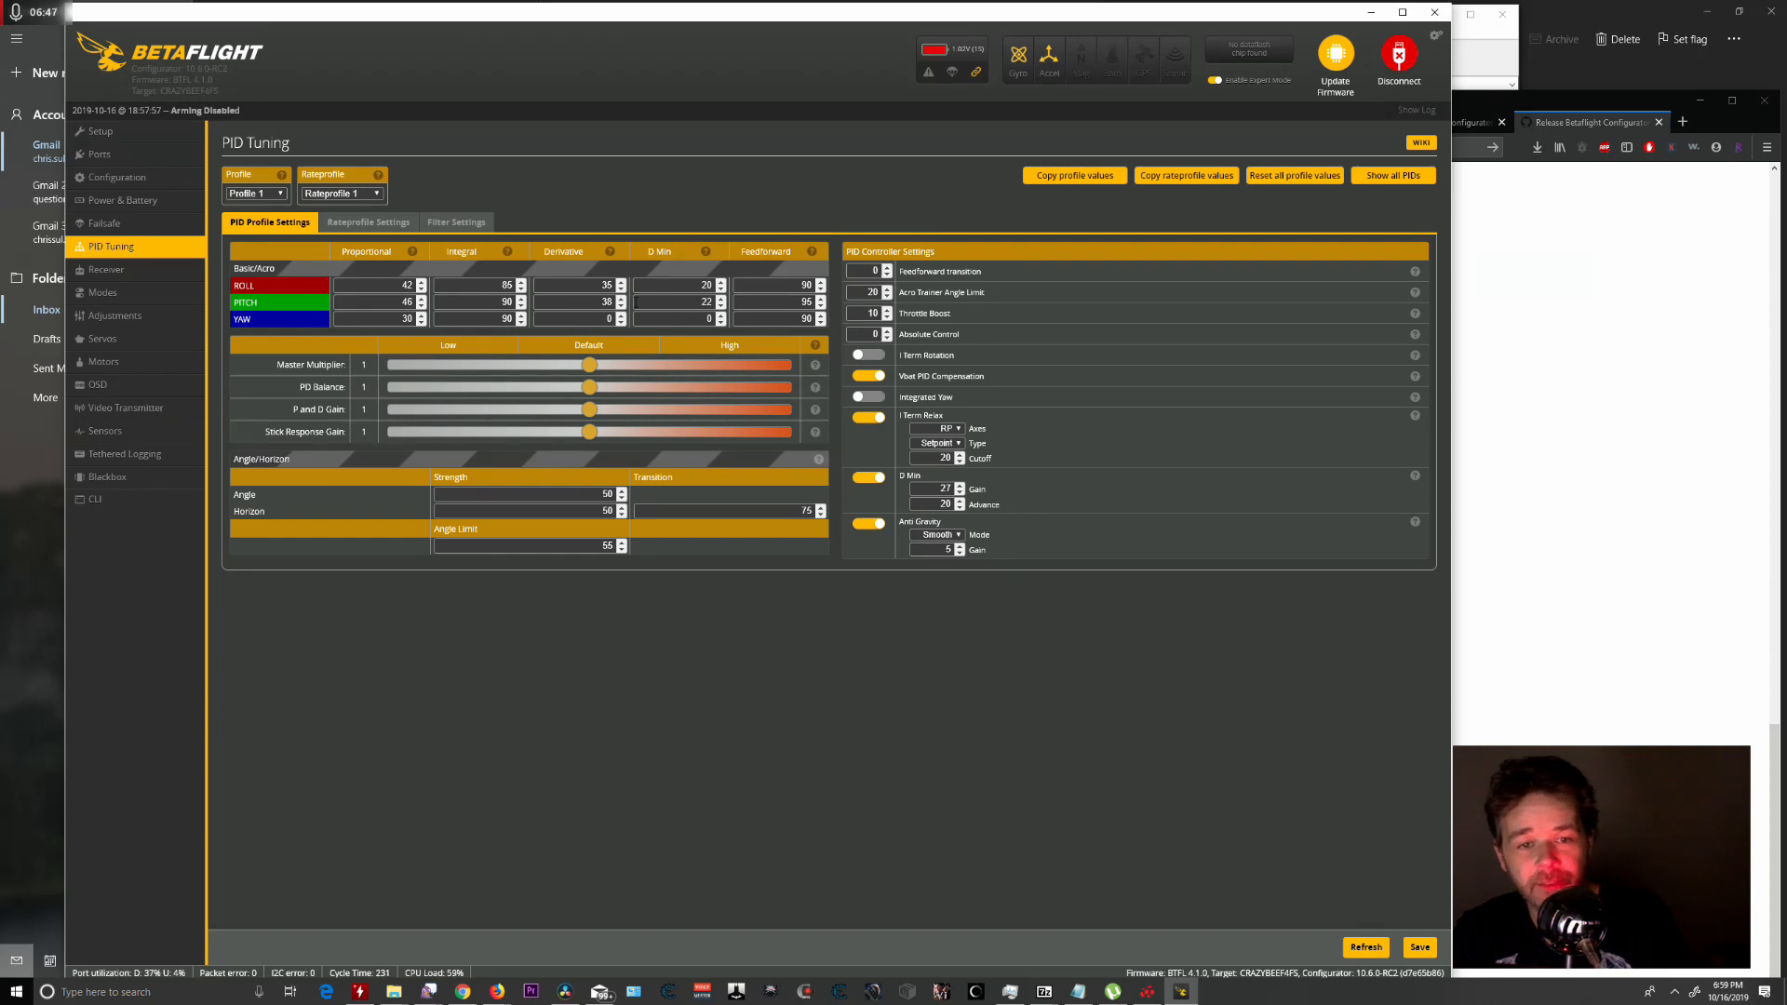
left_click(363, 228)
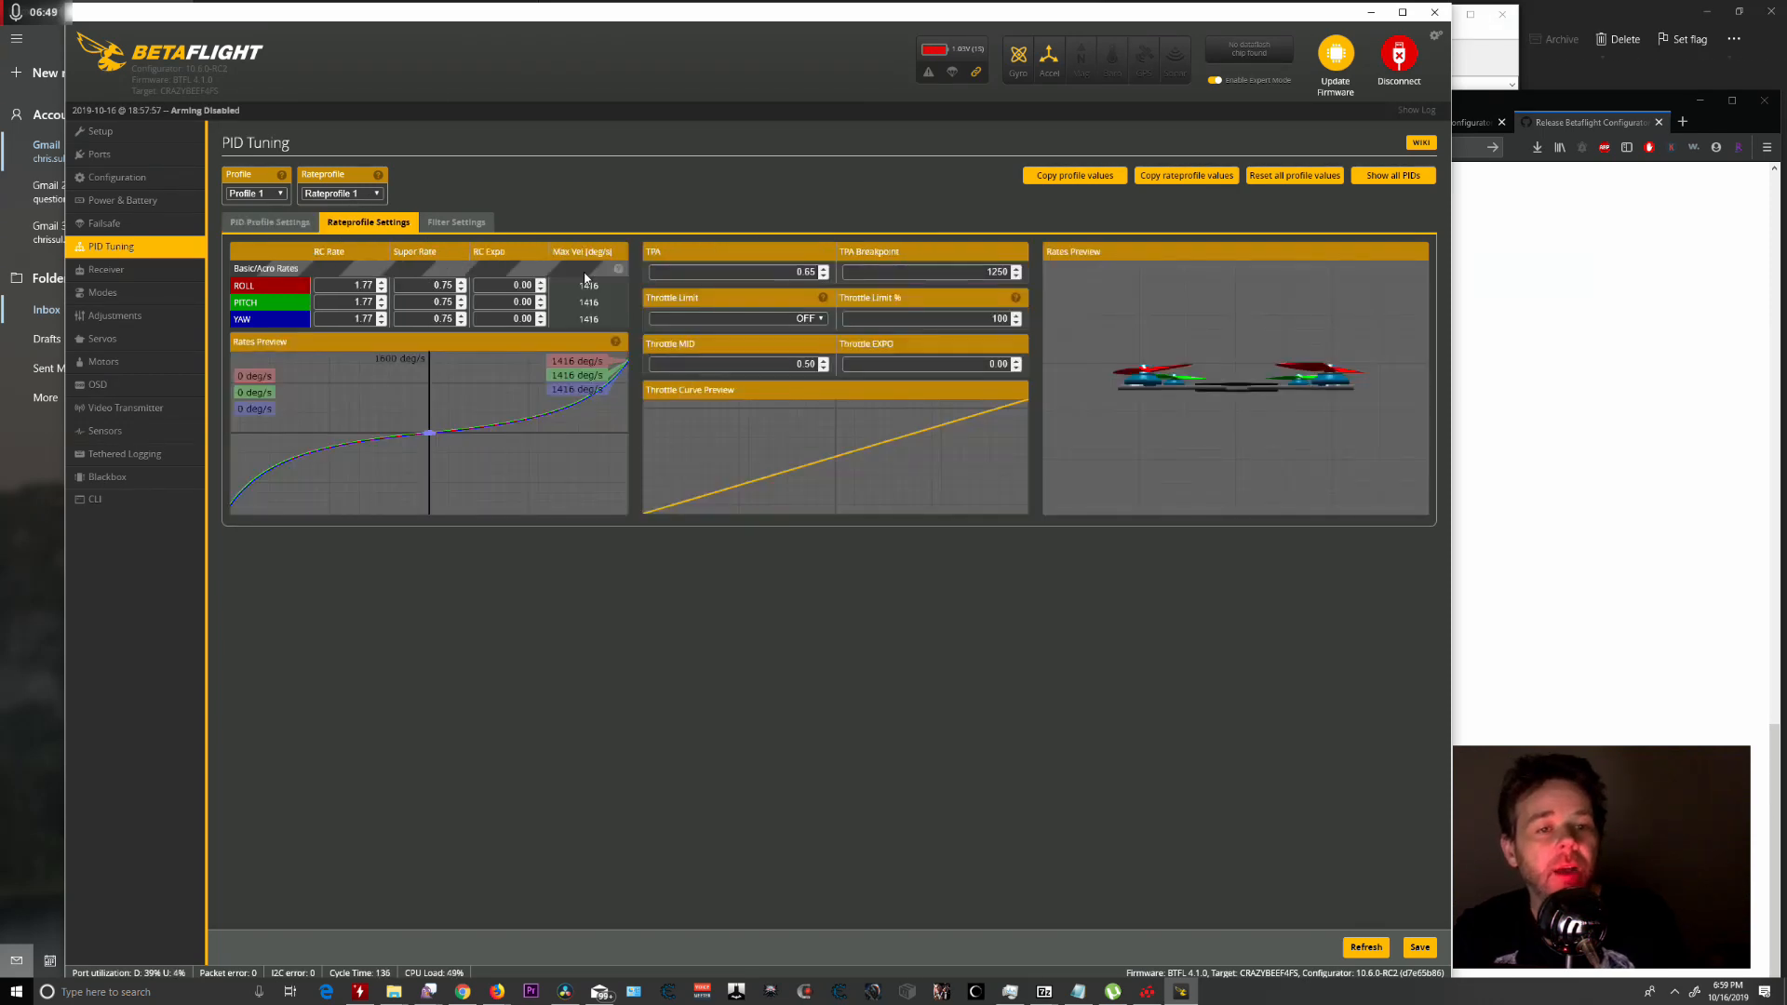
left_click(456, 224)
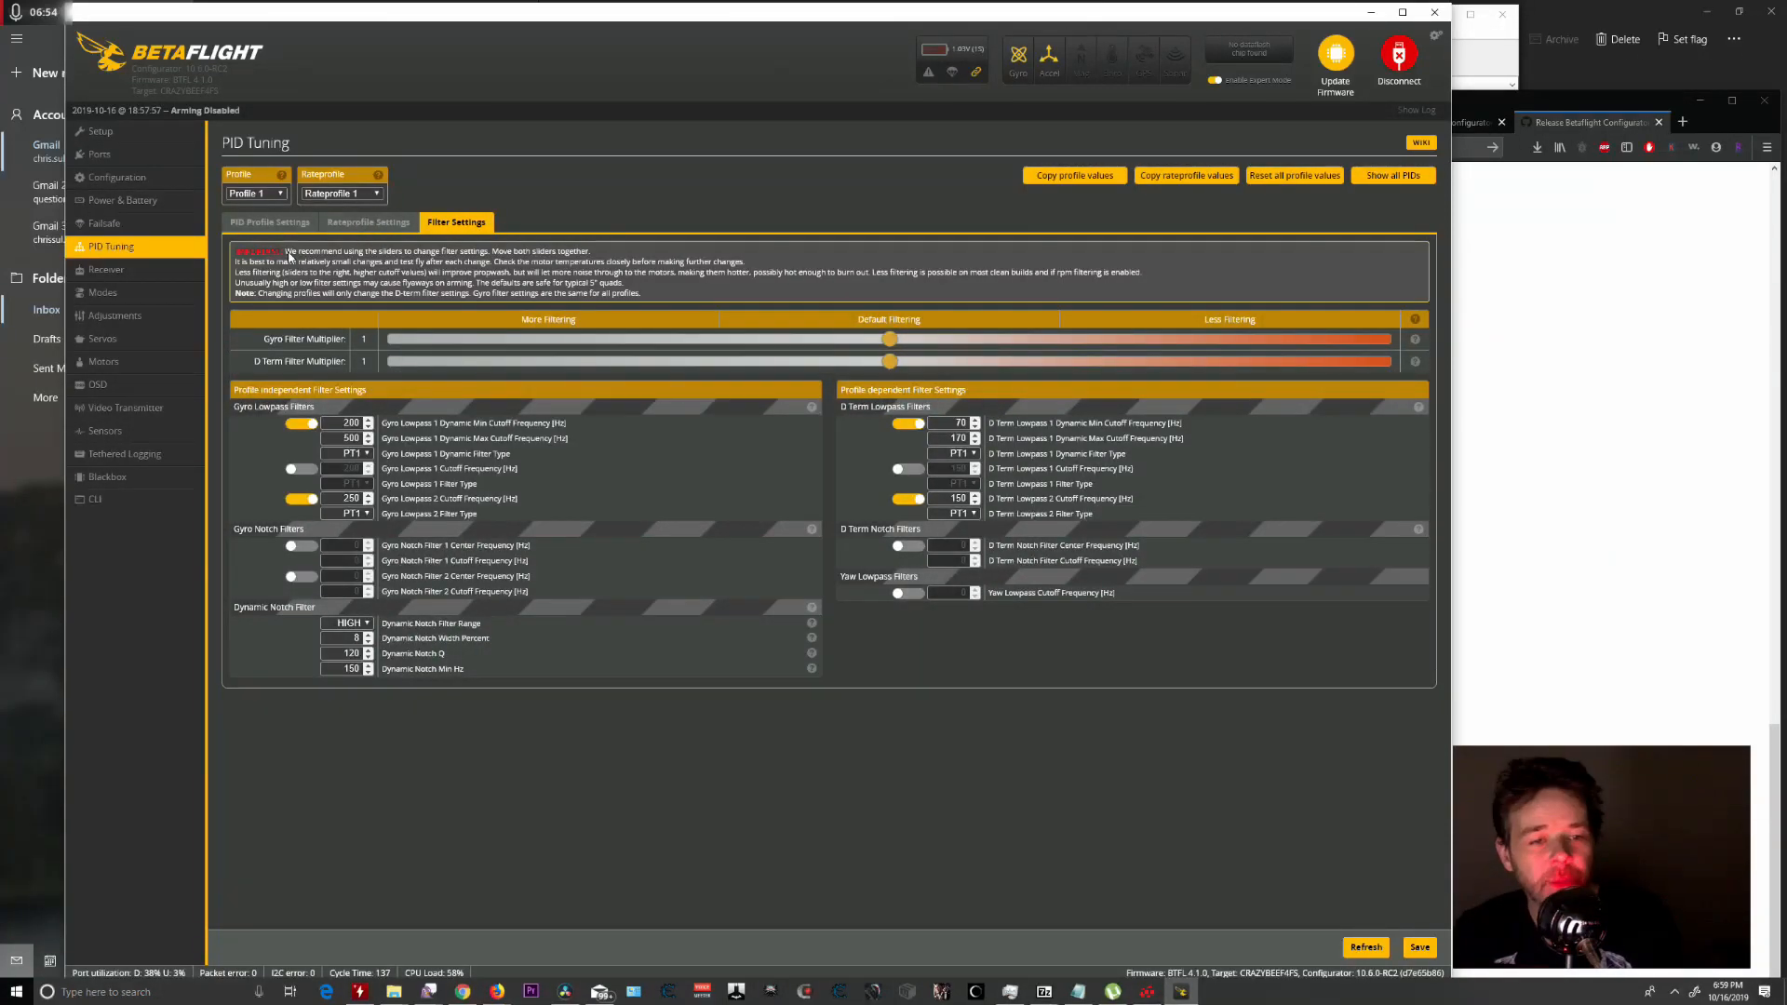
left_click(362, 223)
left_click(279, 223)
left_click(456, 223)
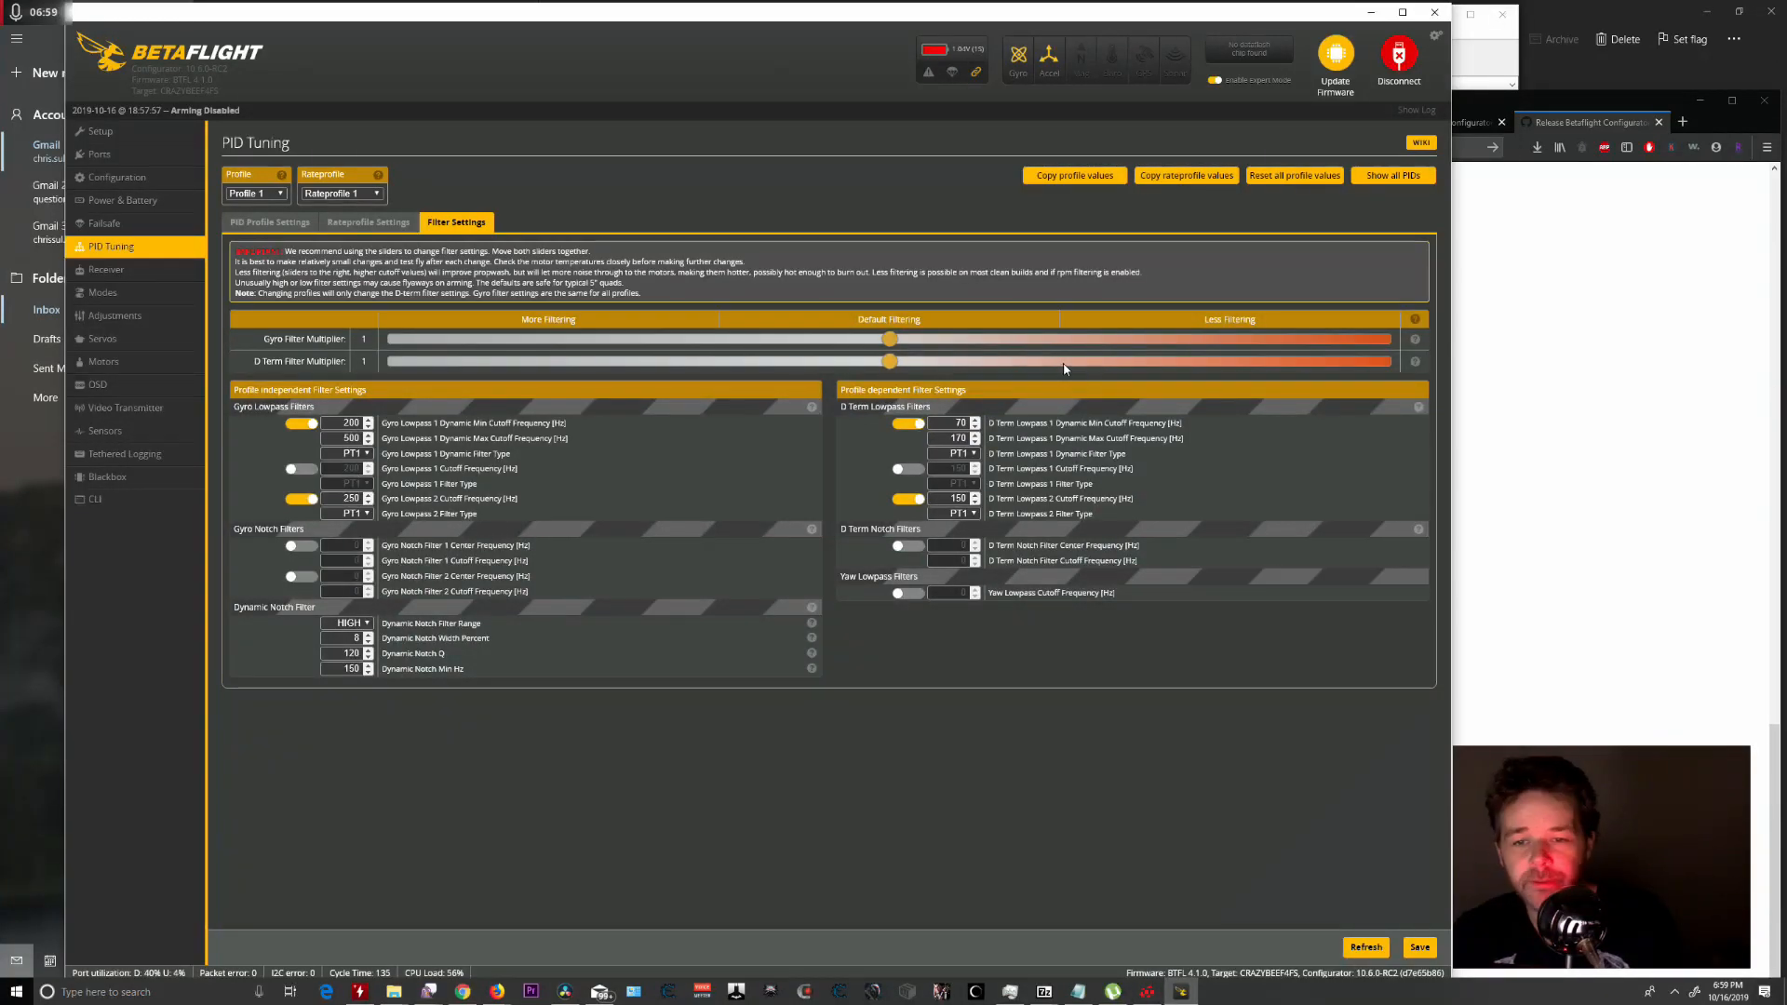
left_click(106, 269)
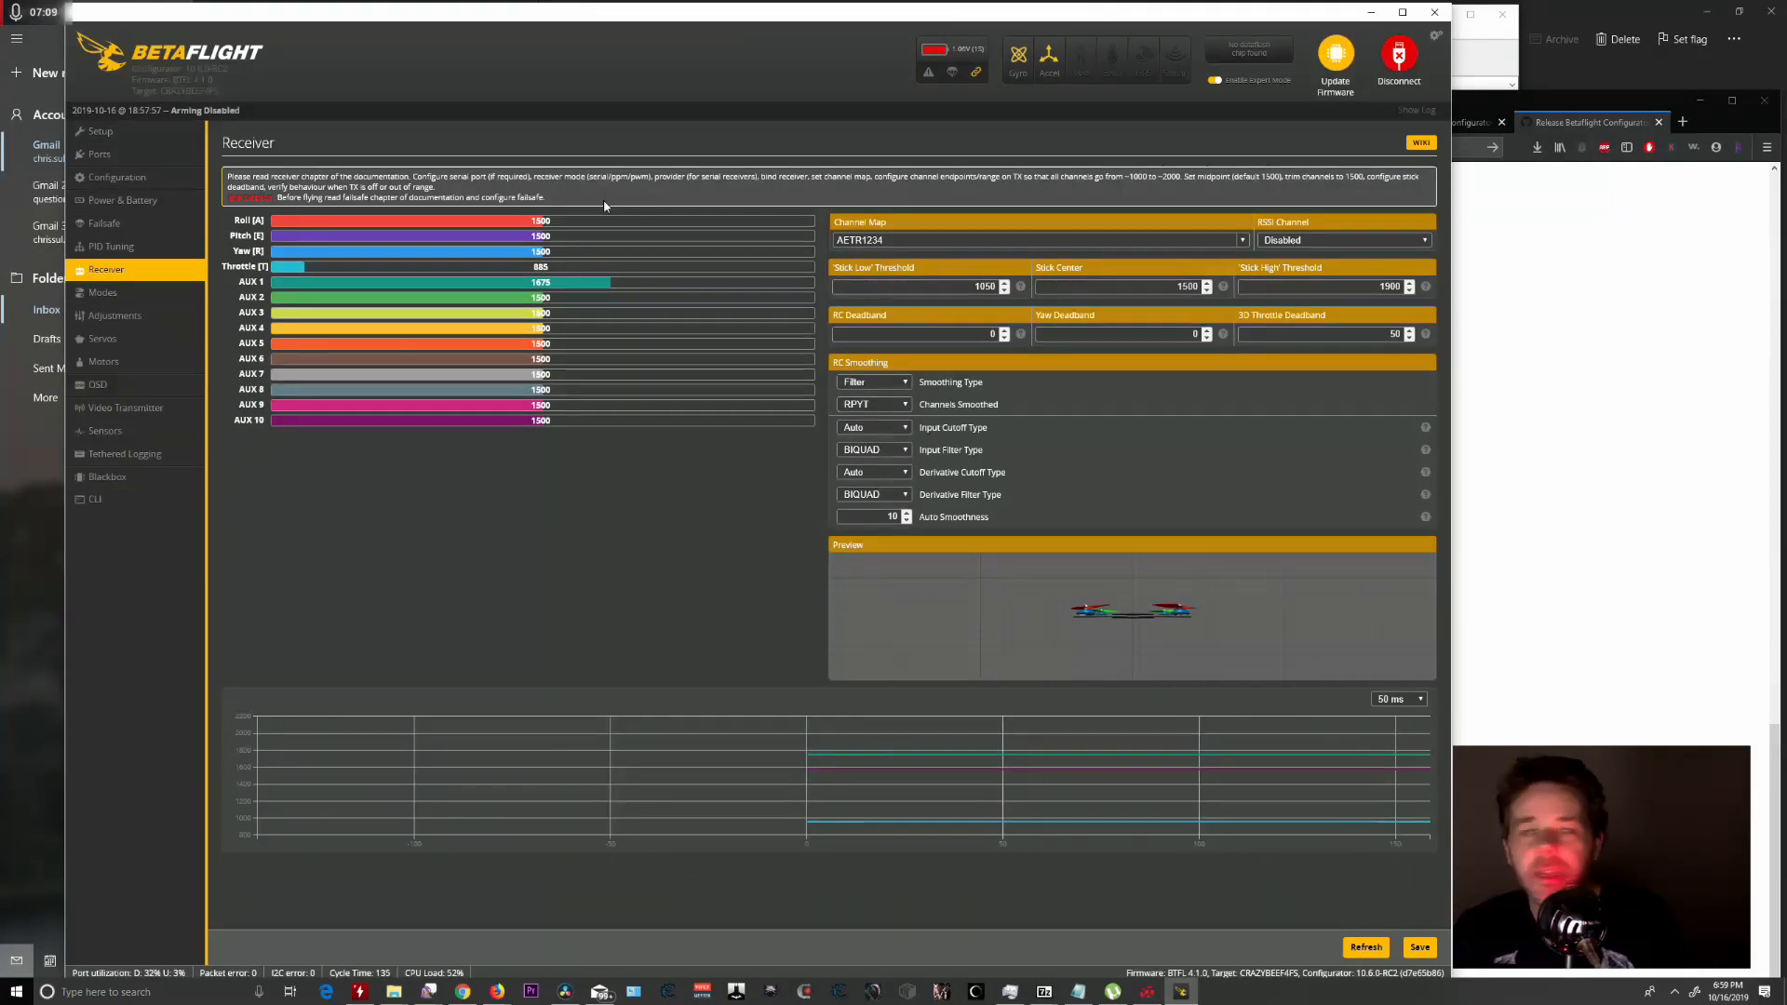
Reboot the flight controller into boot loader / DFU mode from Setup and open the Firmware Flasher.
left_click(107, 131)
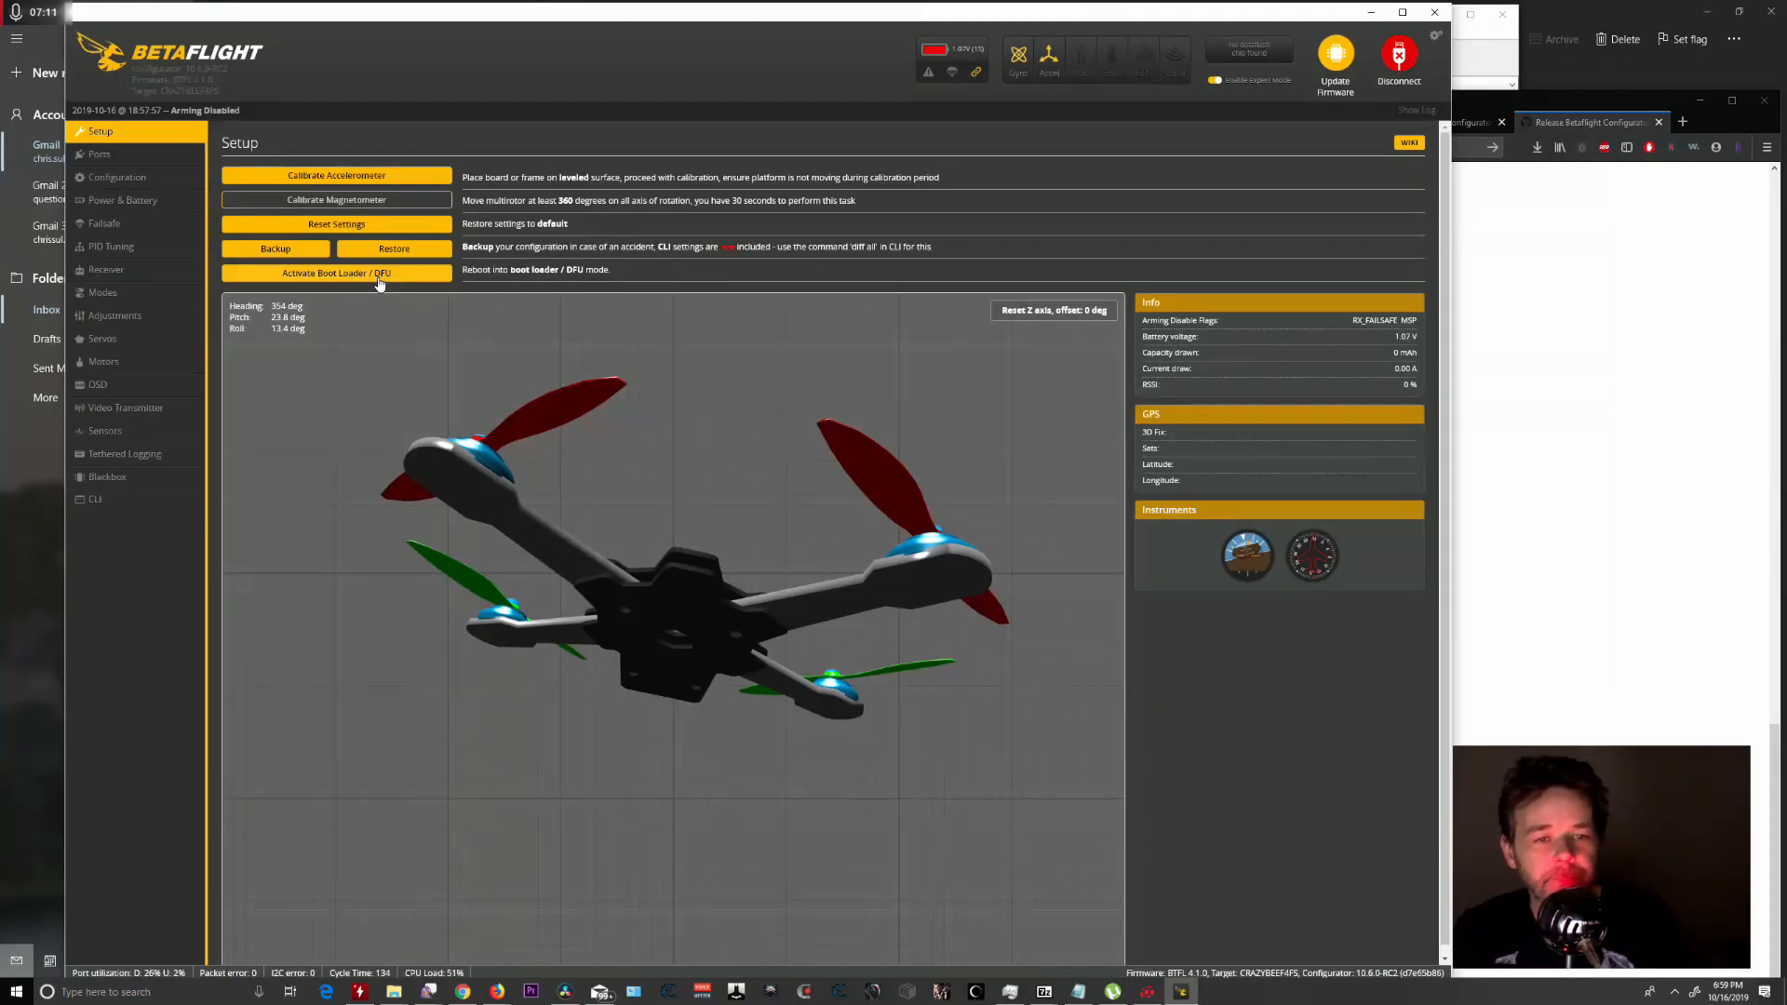
left_click(378, 276)
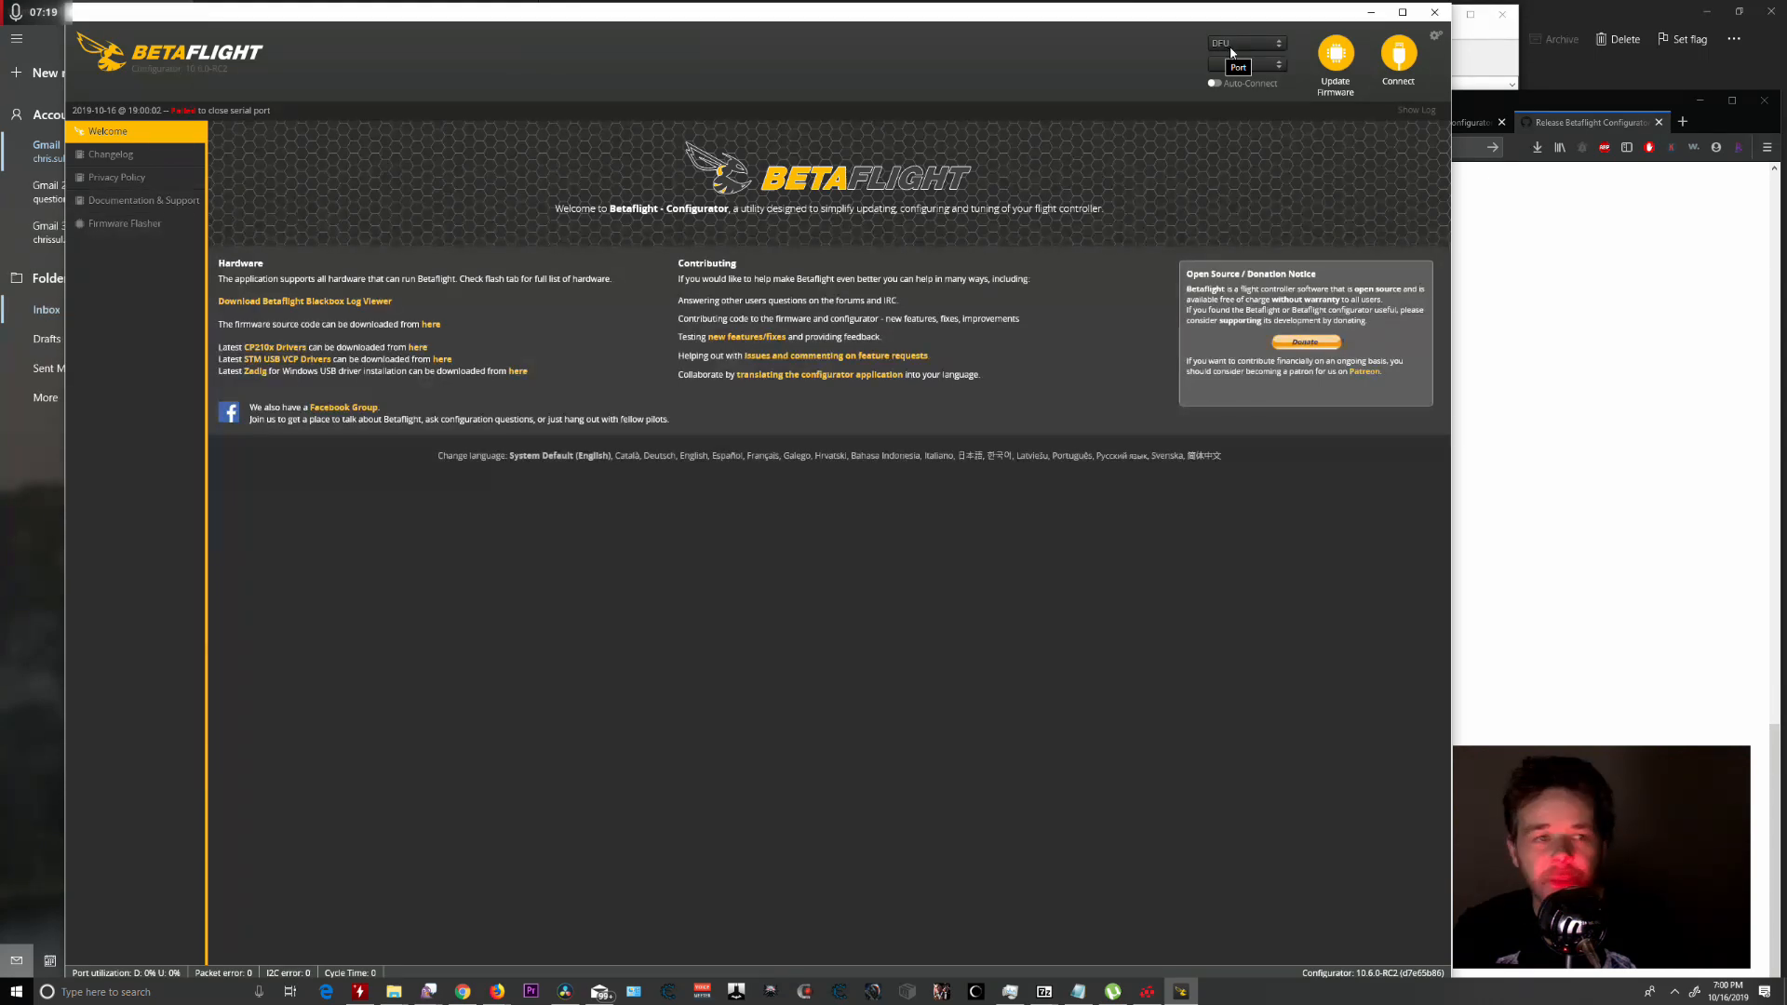
left_click(149, 230)
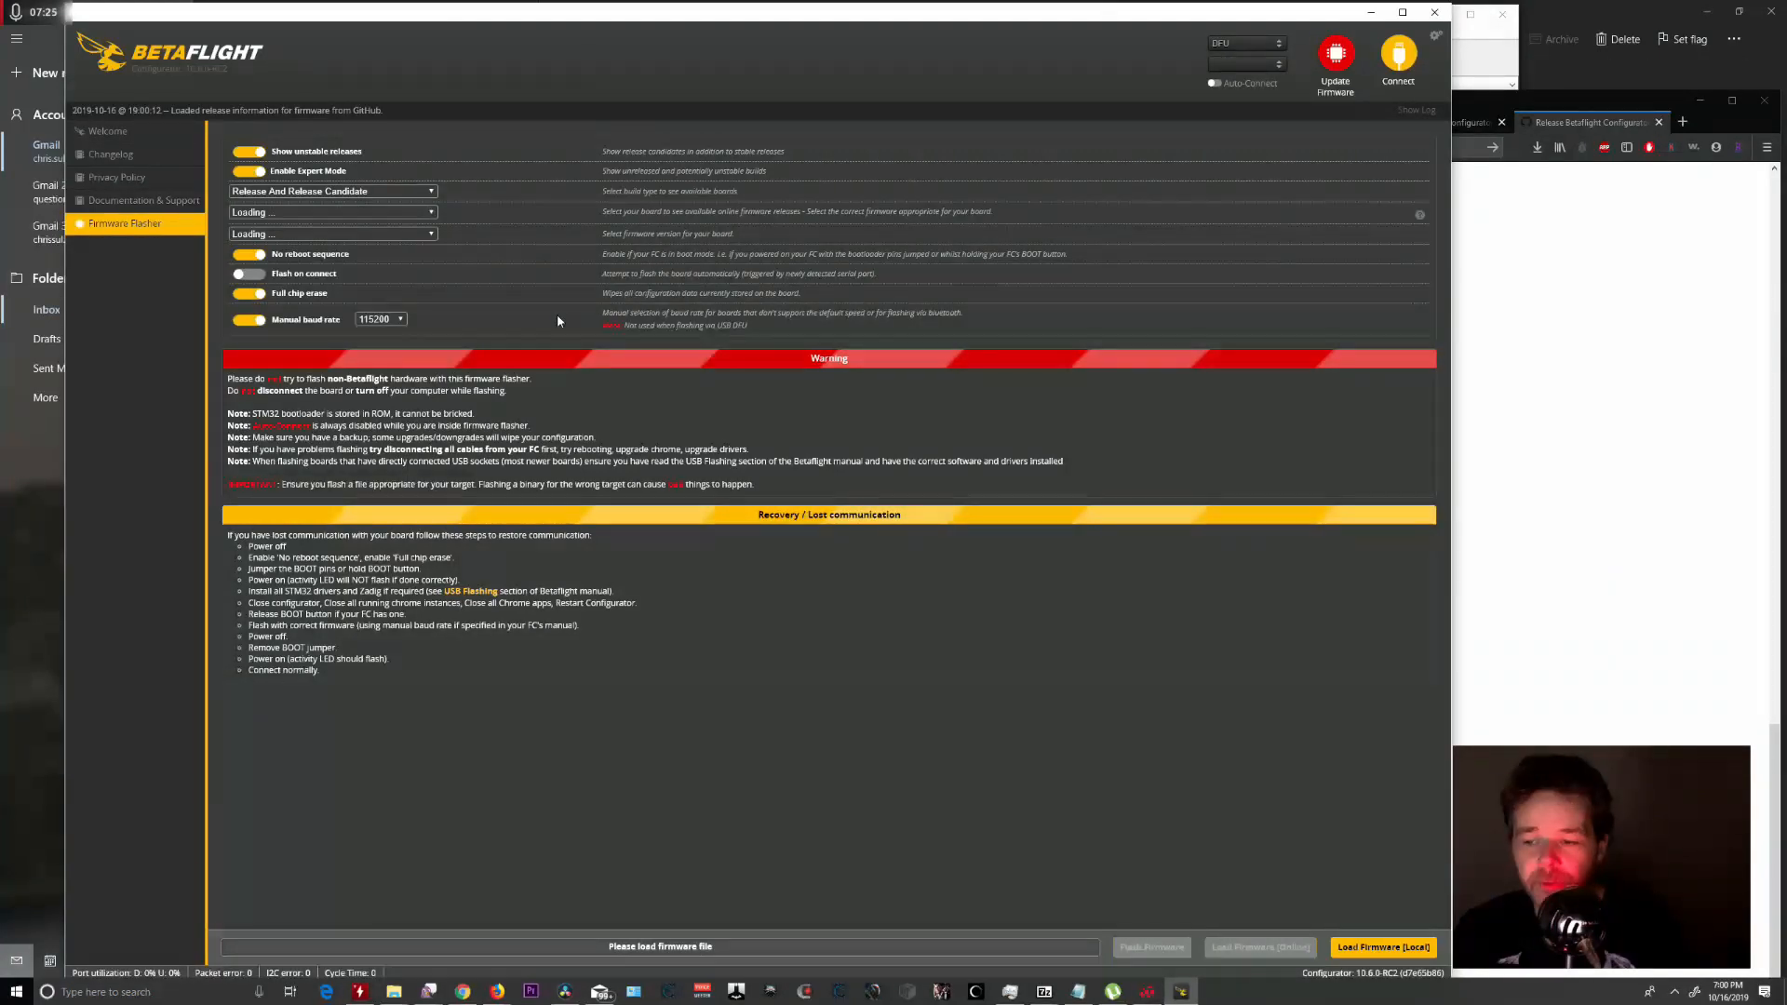
Set the firmware build type to Release and choose CRAZYBEEF4FS as the target board.
left_click(387, 213)
scroll(431, 378, "up", 10)
left_click(419, 191)
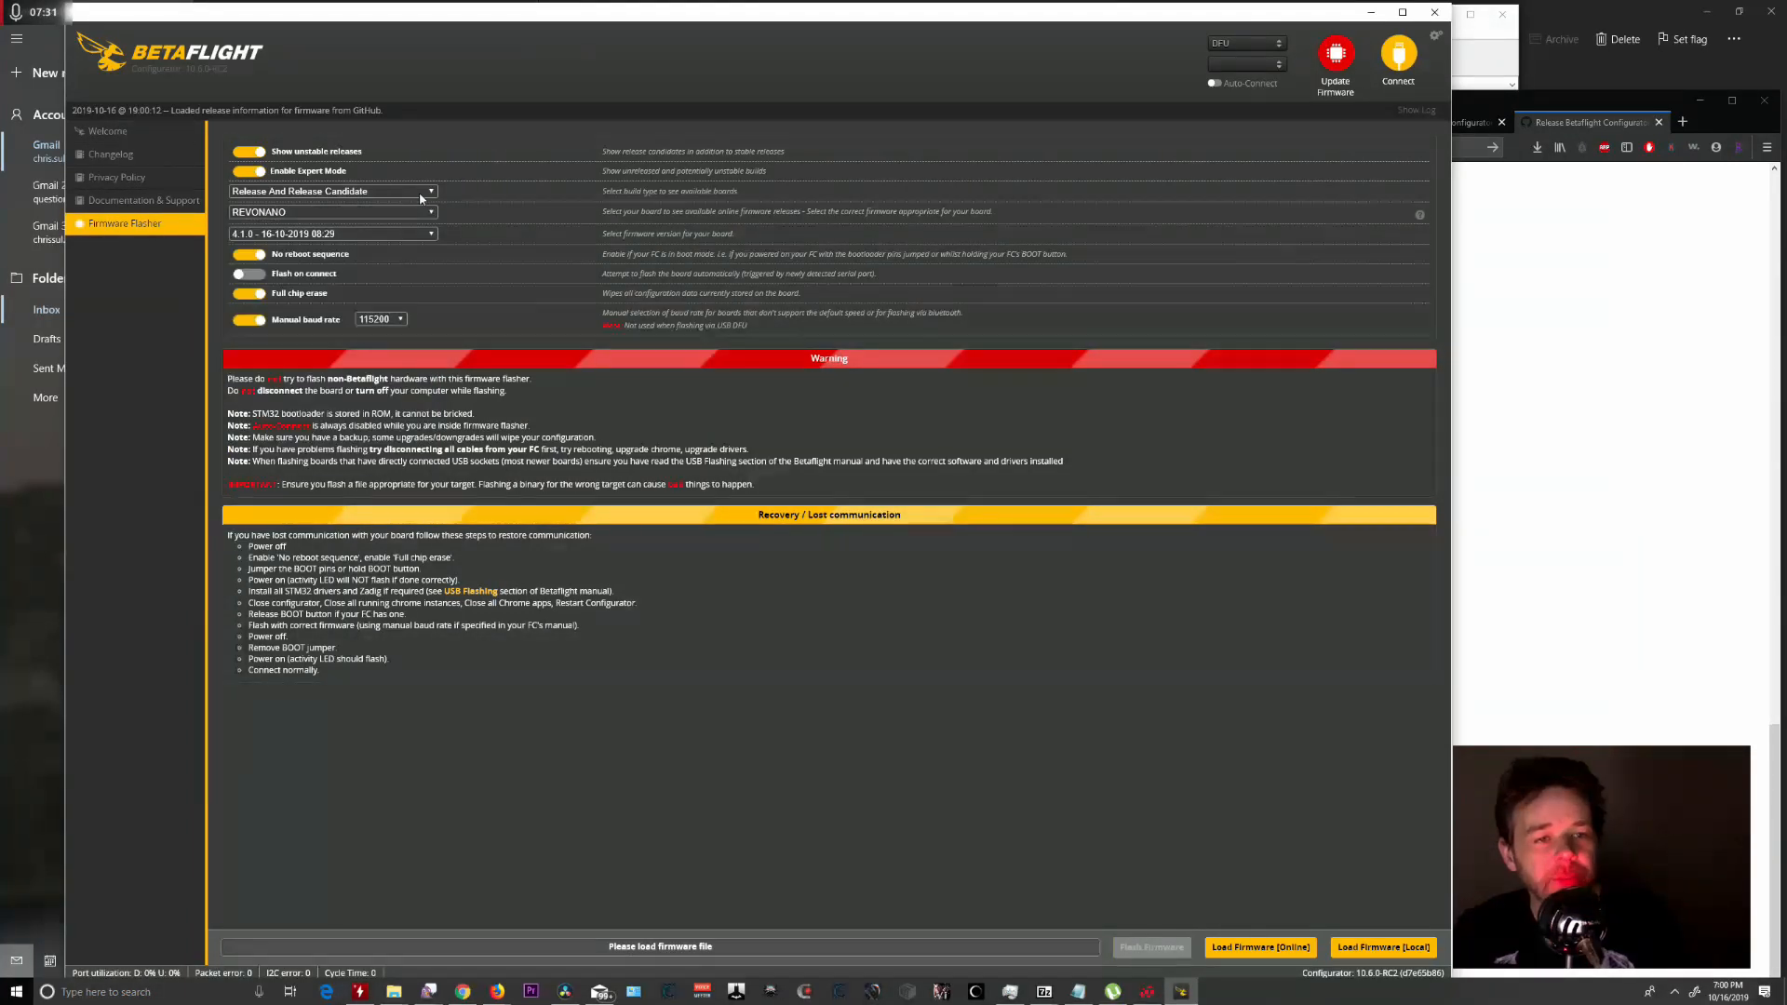
left_click(419, 191)
left_click(399, 198)
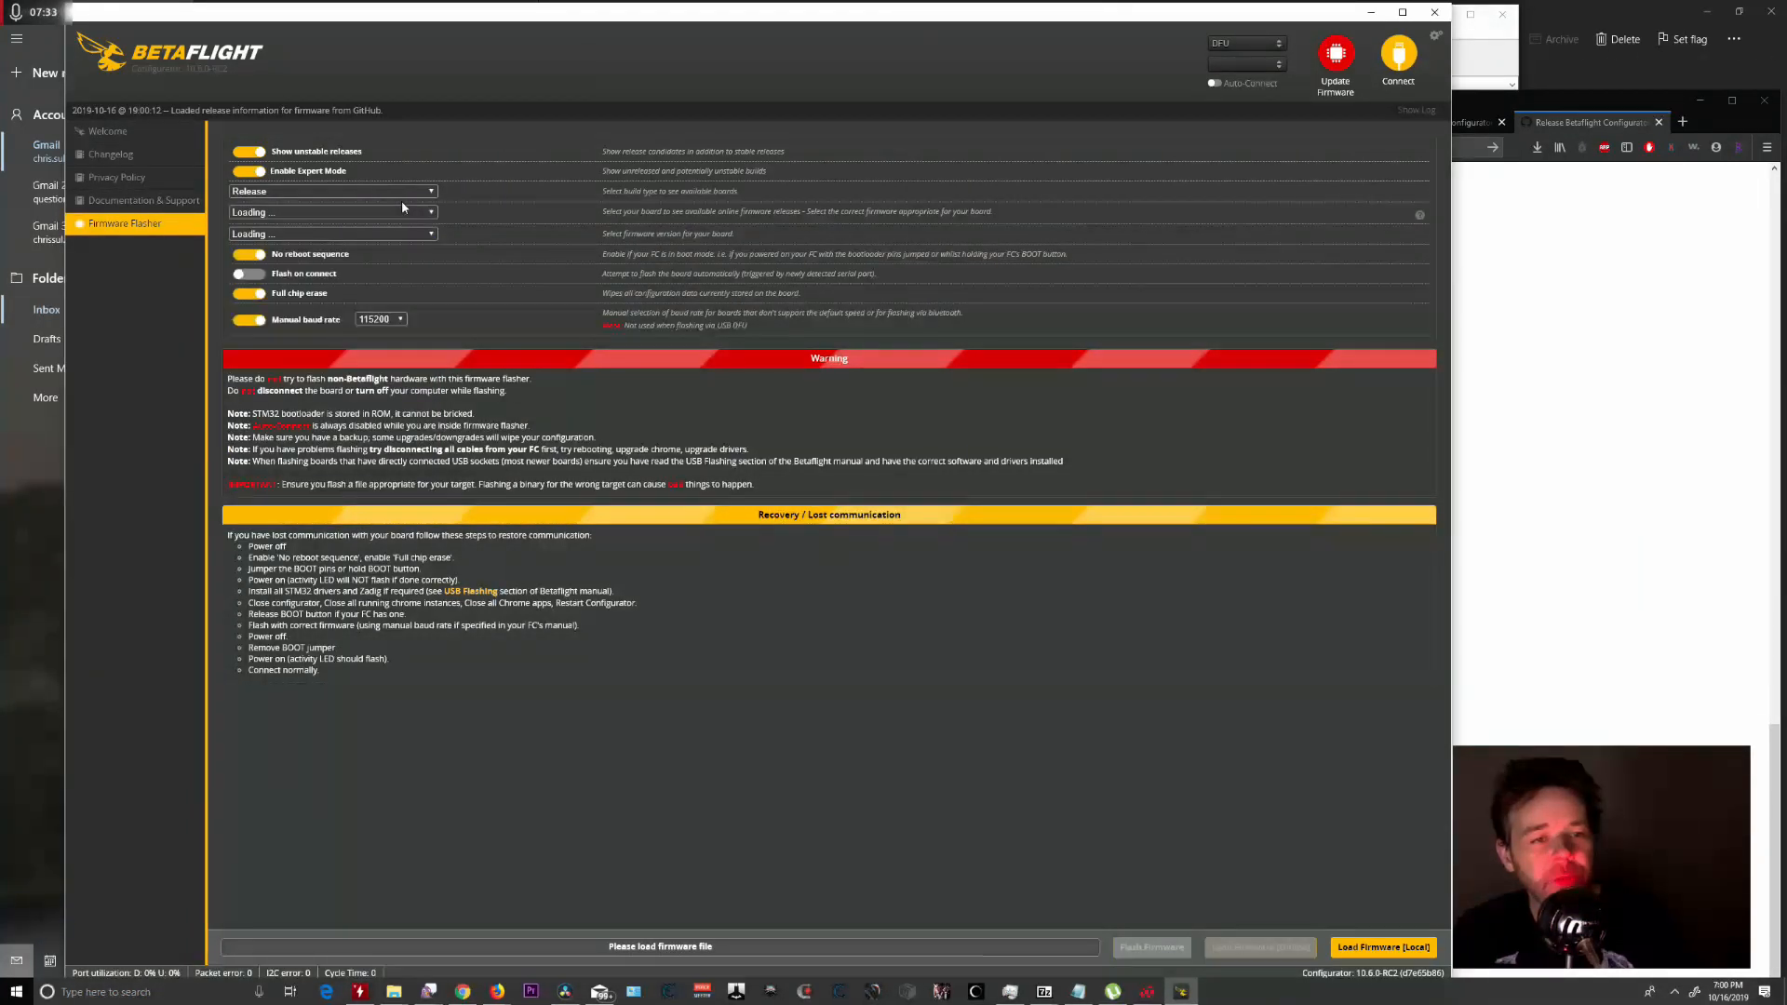
left_click(434, 212)
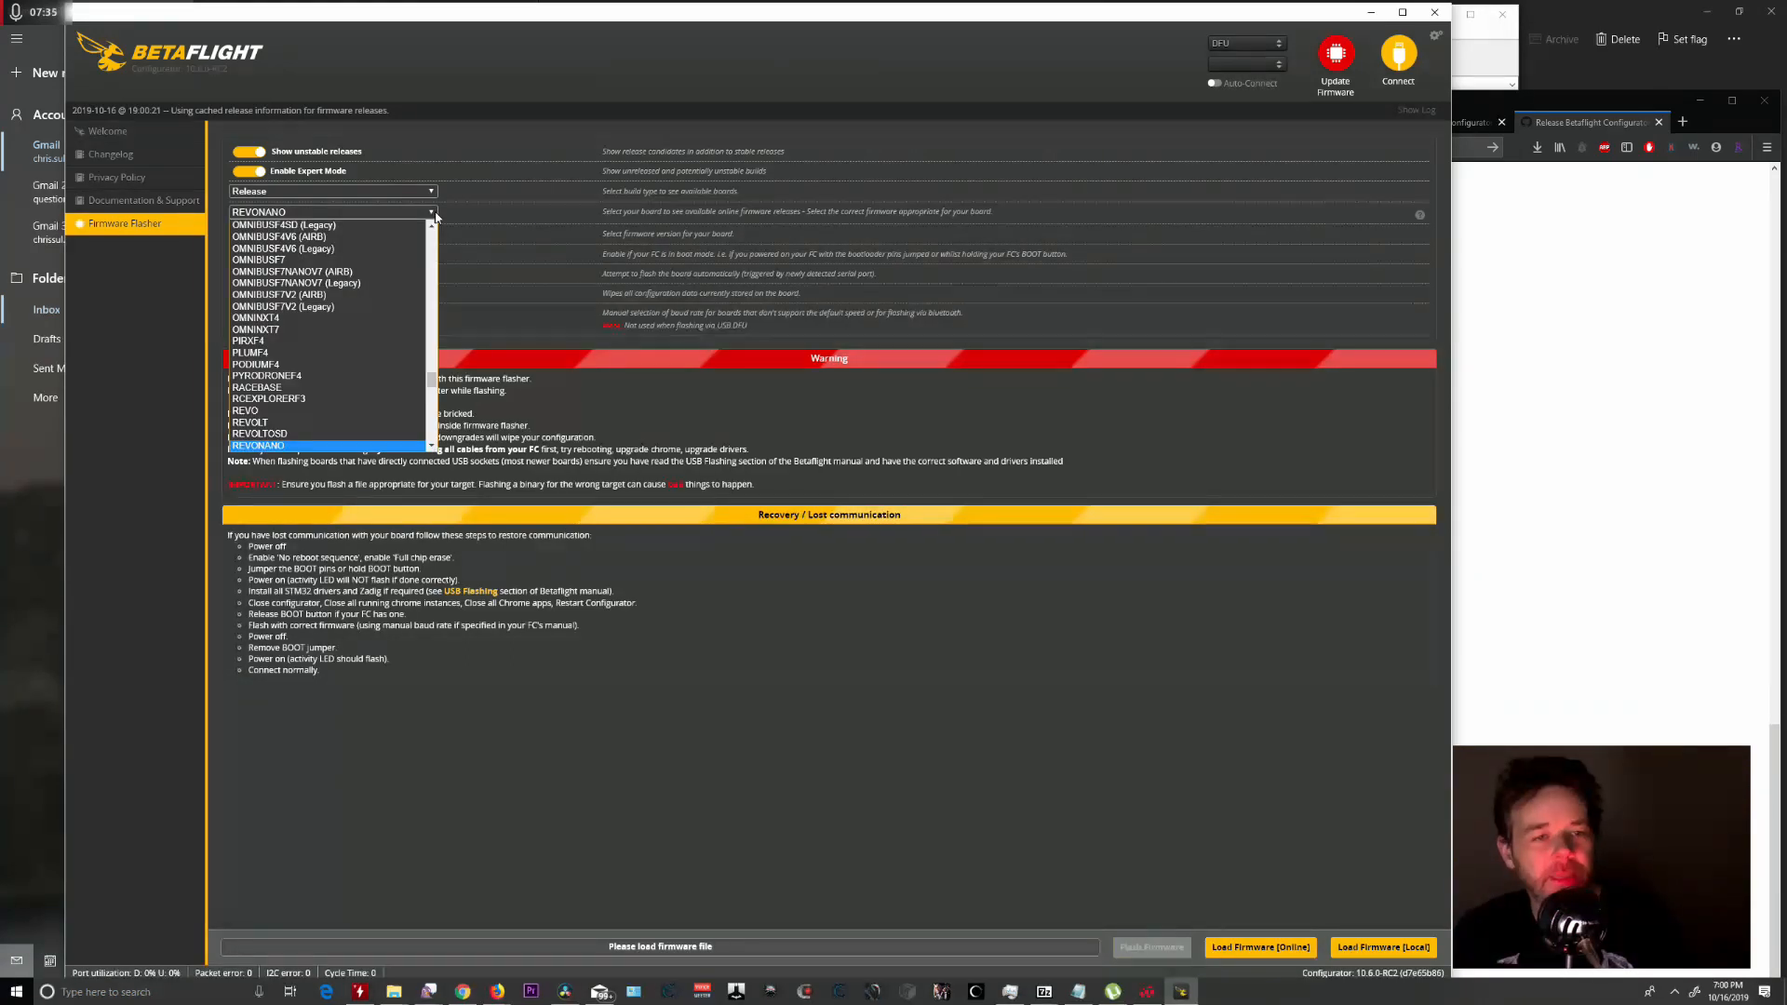
left_click_drag(431, 382, 420, 275)
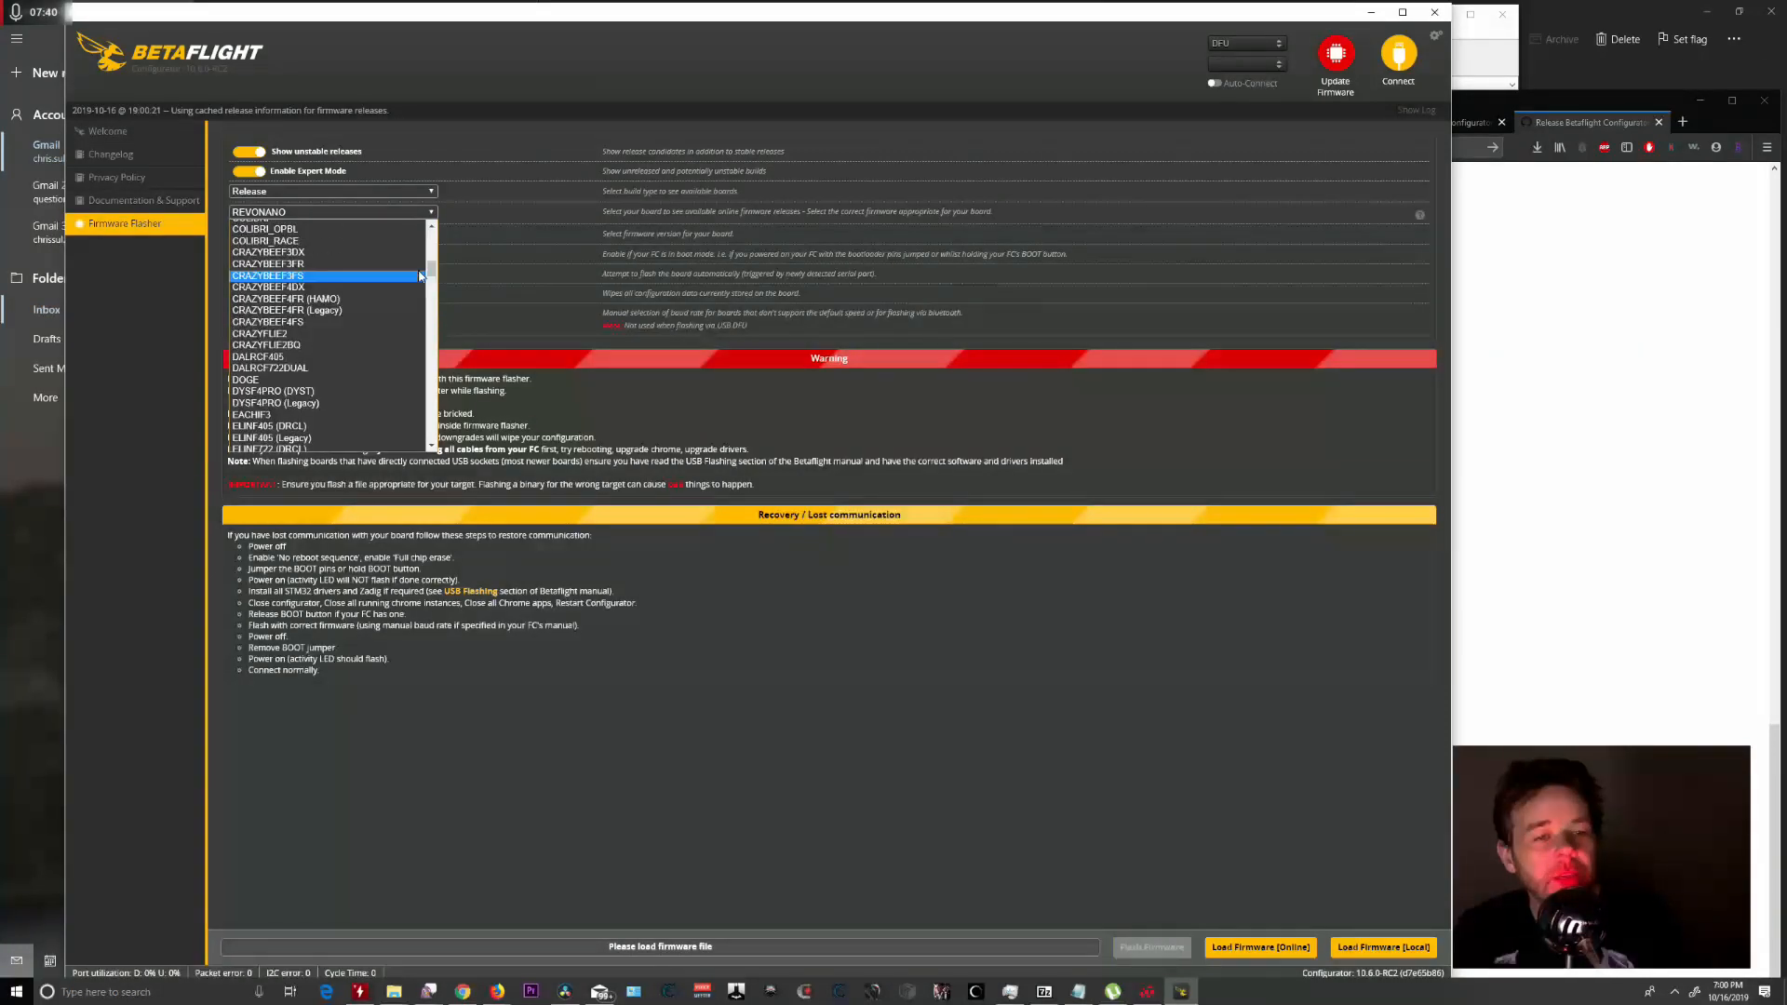
left_click(337, 323)
Examine the board list for Legacy and manufacturer-specific target variants, such as the CRAZYBEEF and MATEK entries.
left_click(398, 210)
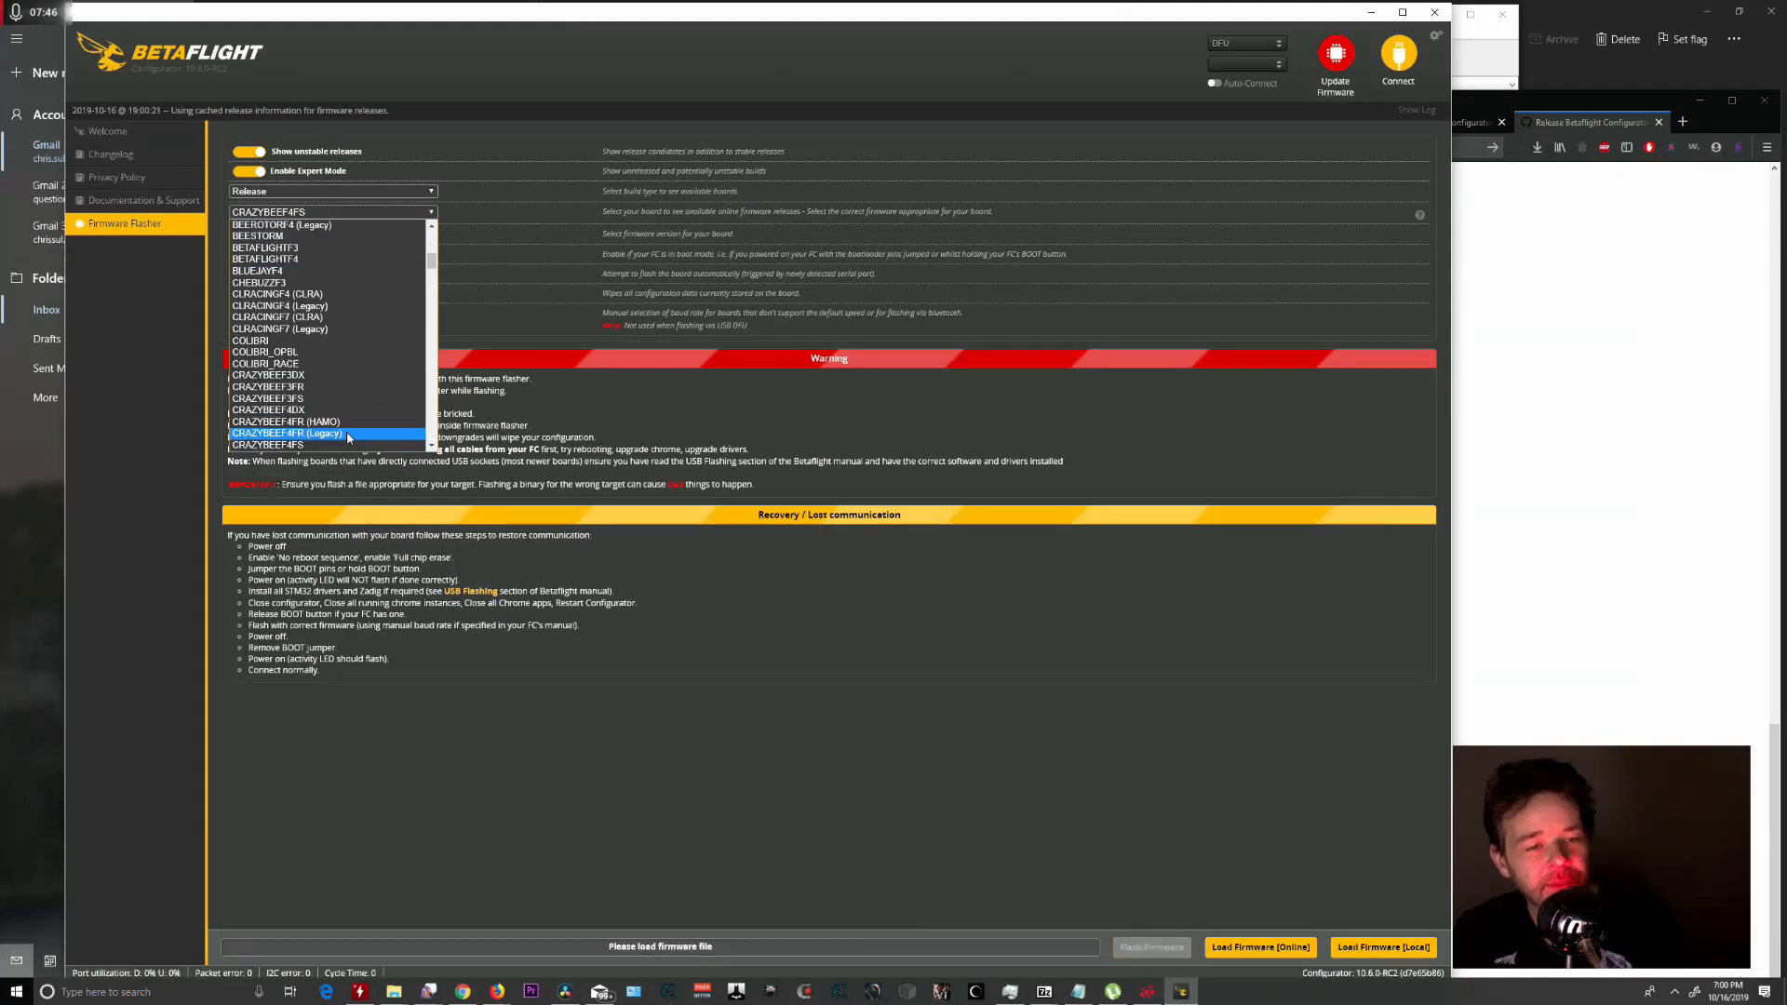
left_click(434, 448)
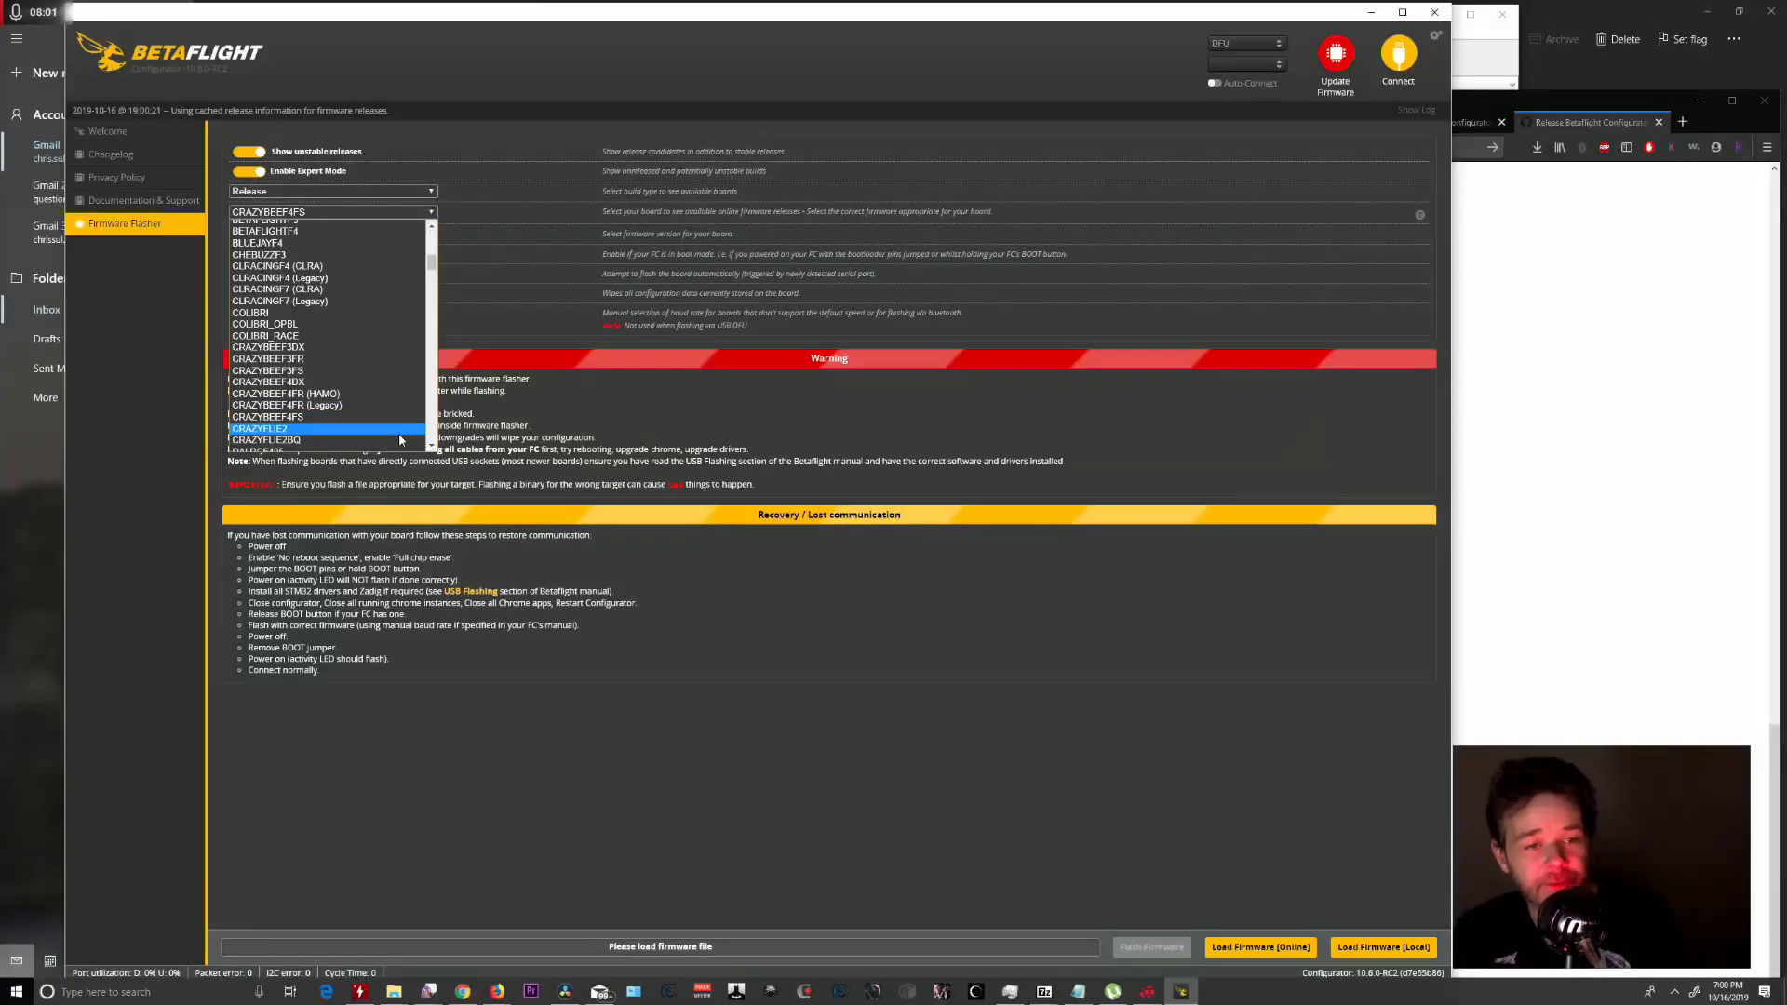
scroll(433, 433, "down", 2)
left_click_drag(431, 279, 432, 352)
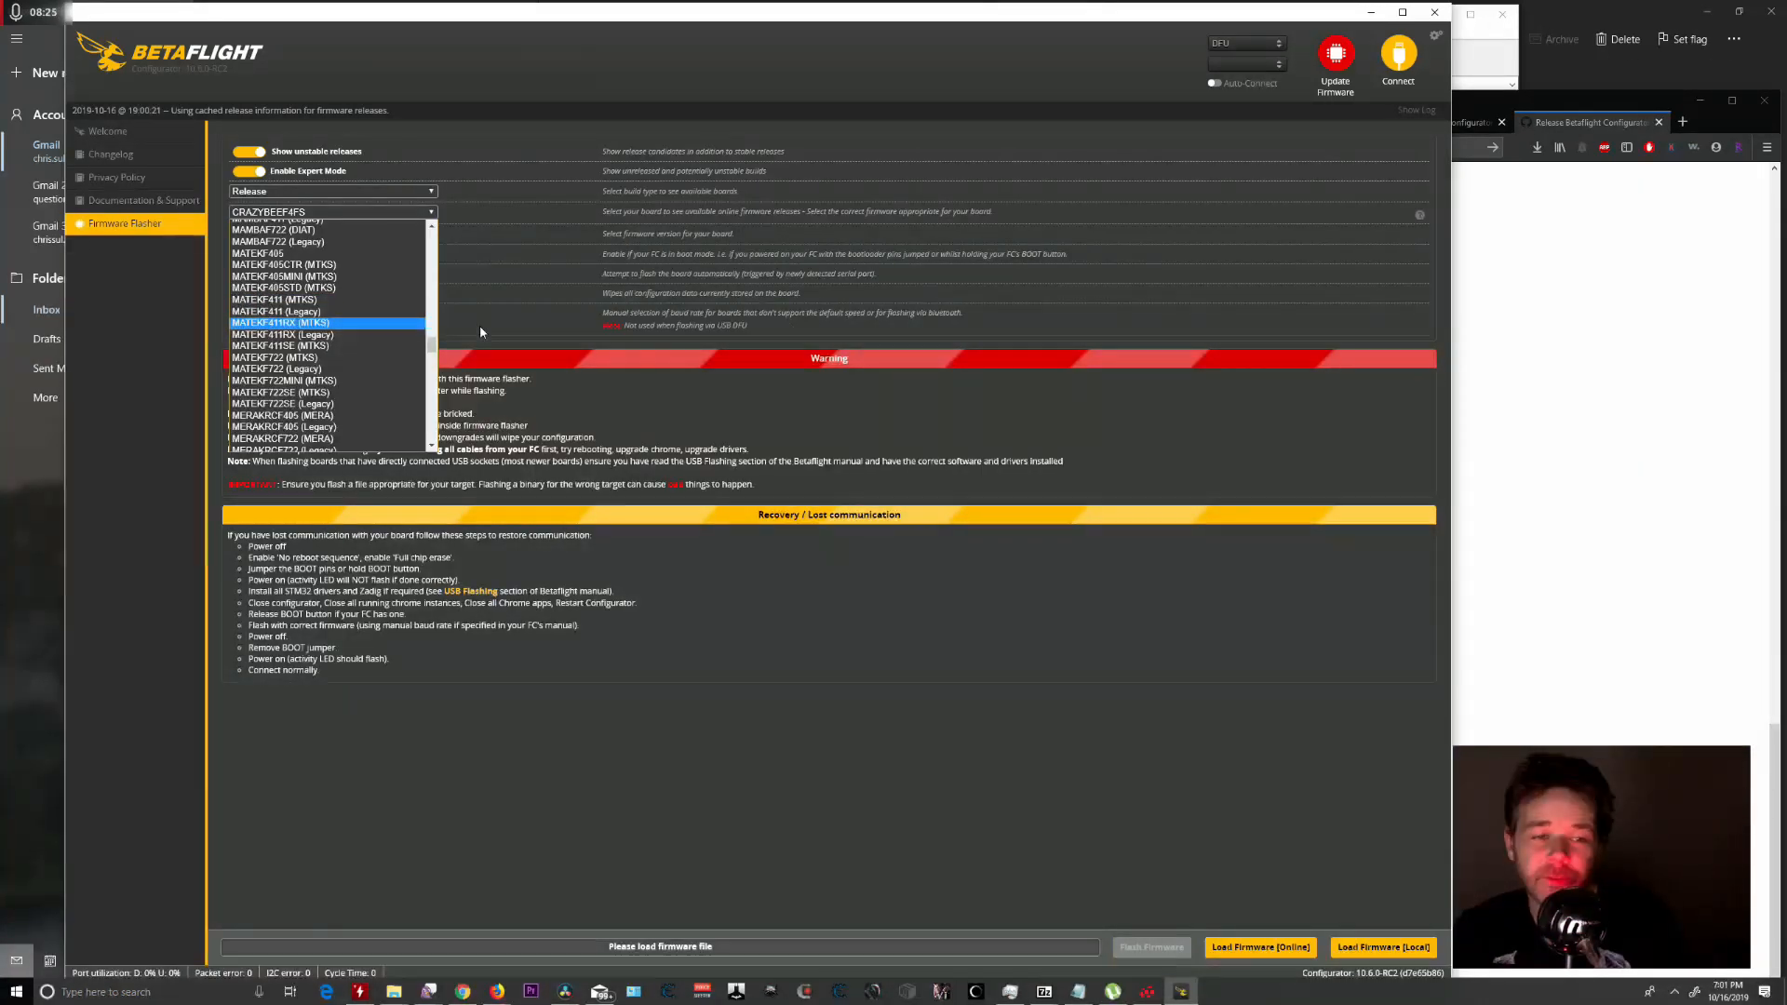
left_click(543, 265)
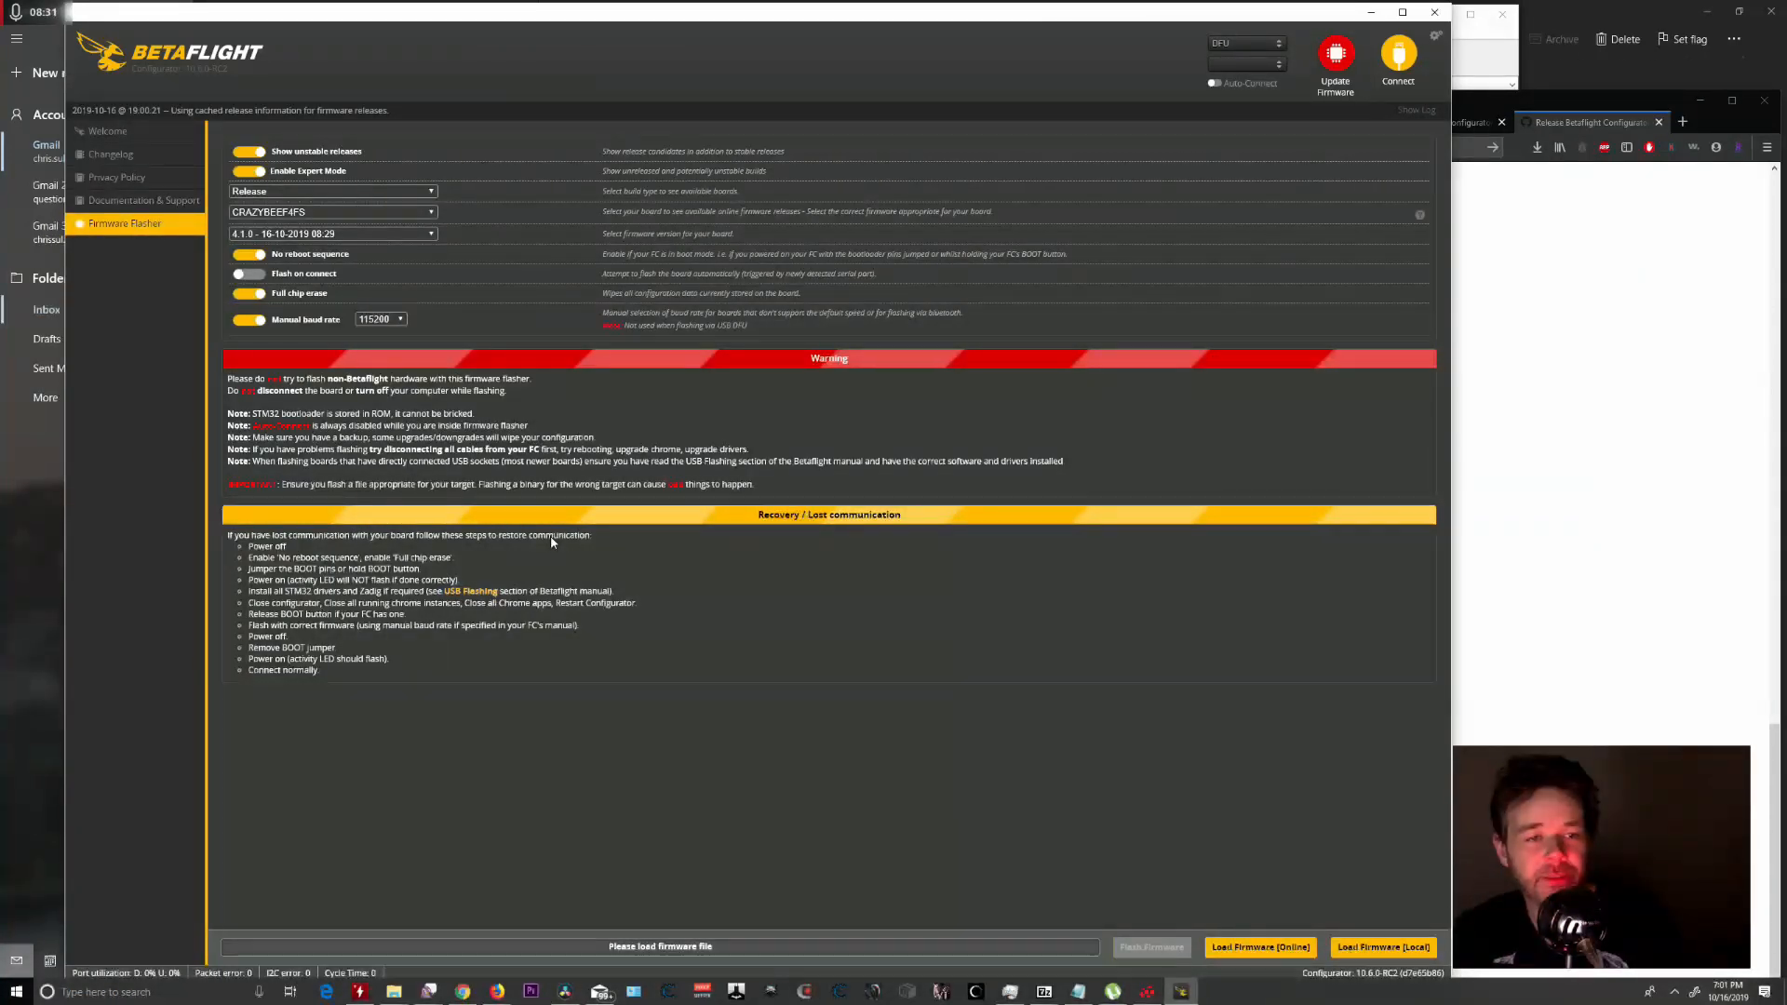
Reselect CRAZYBEEF4FS as the board and load its 4.1.0 firmware from the online source.
left_click(393, 211)
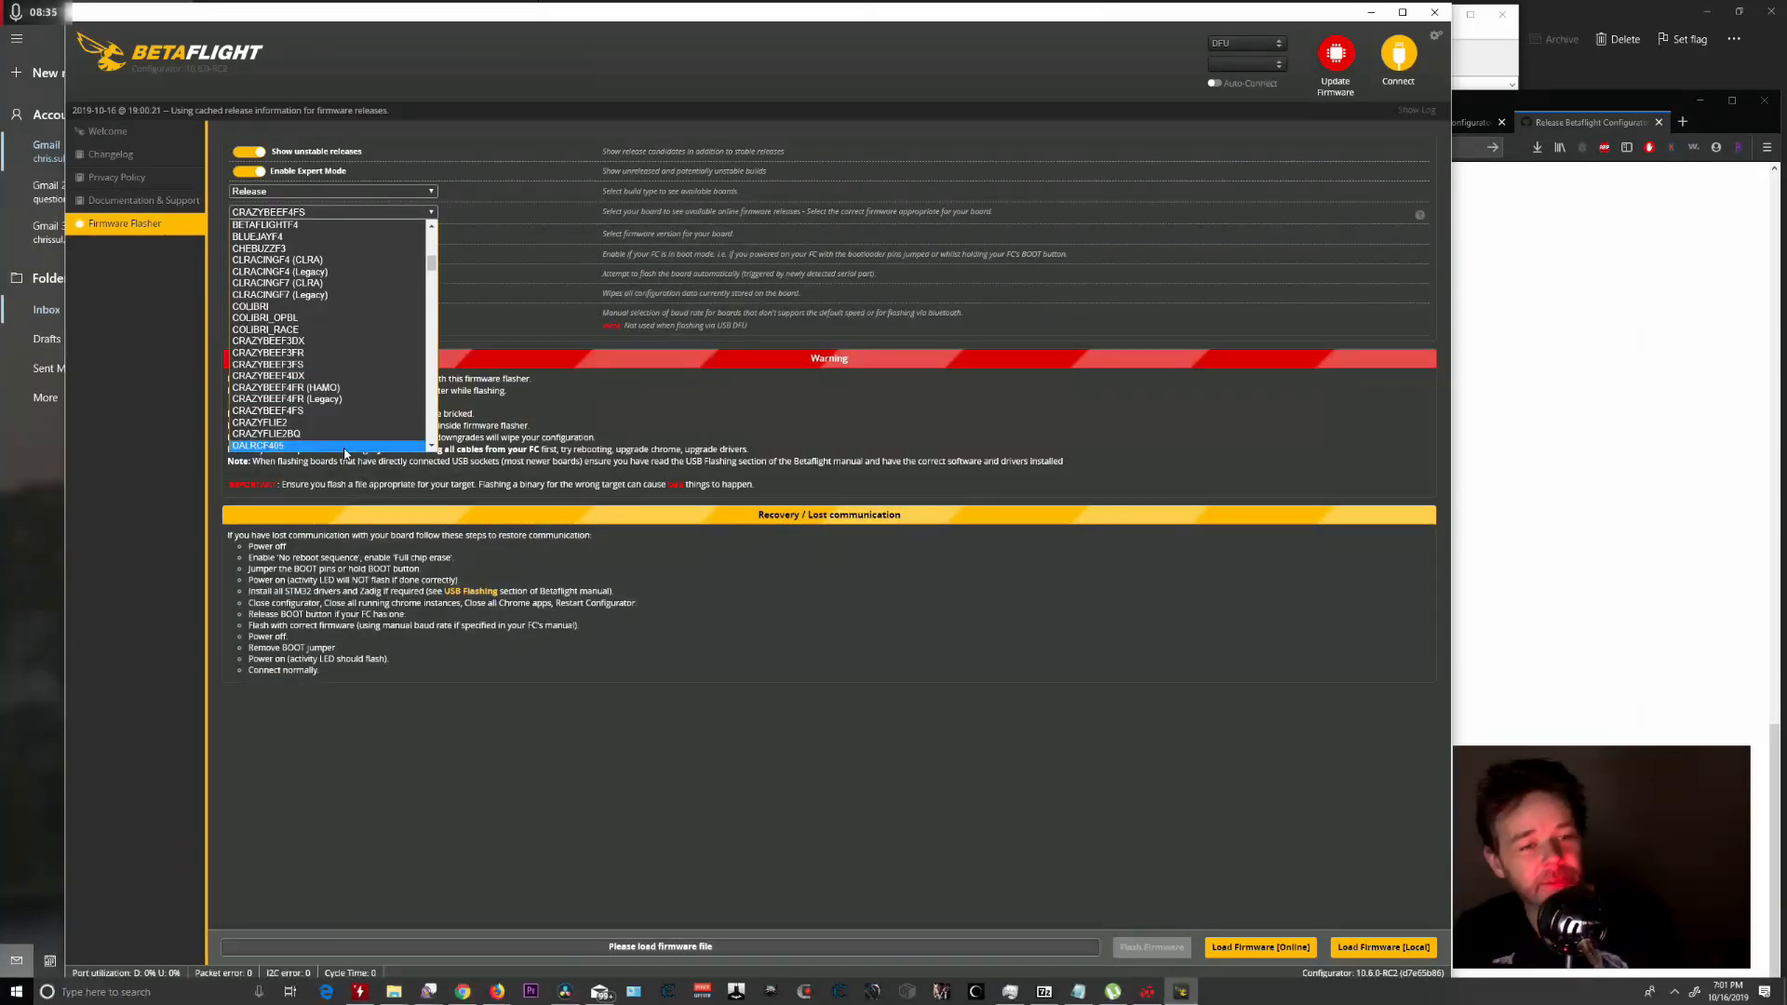
left_click(333, 411)
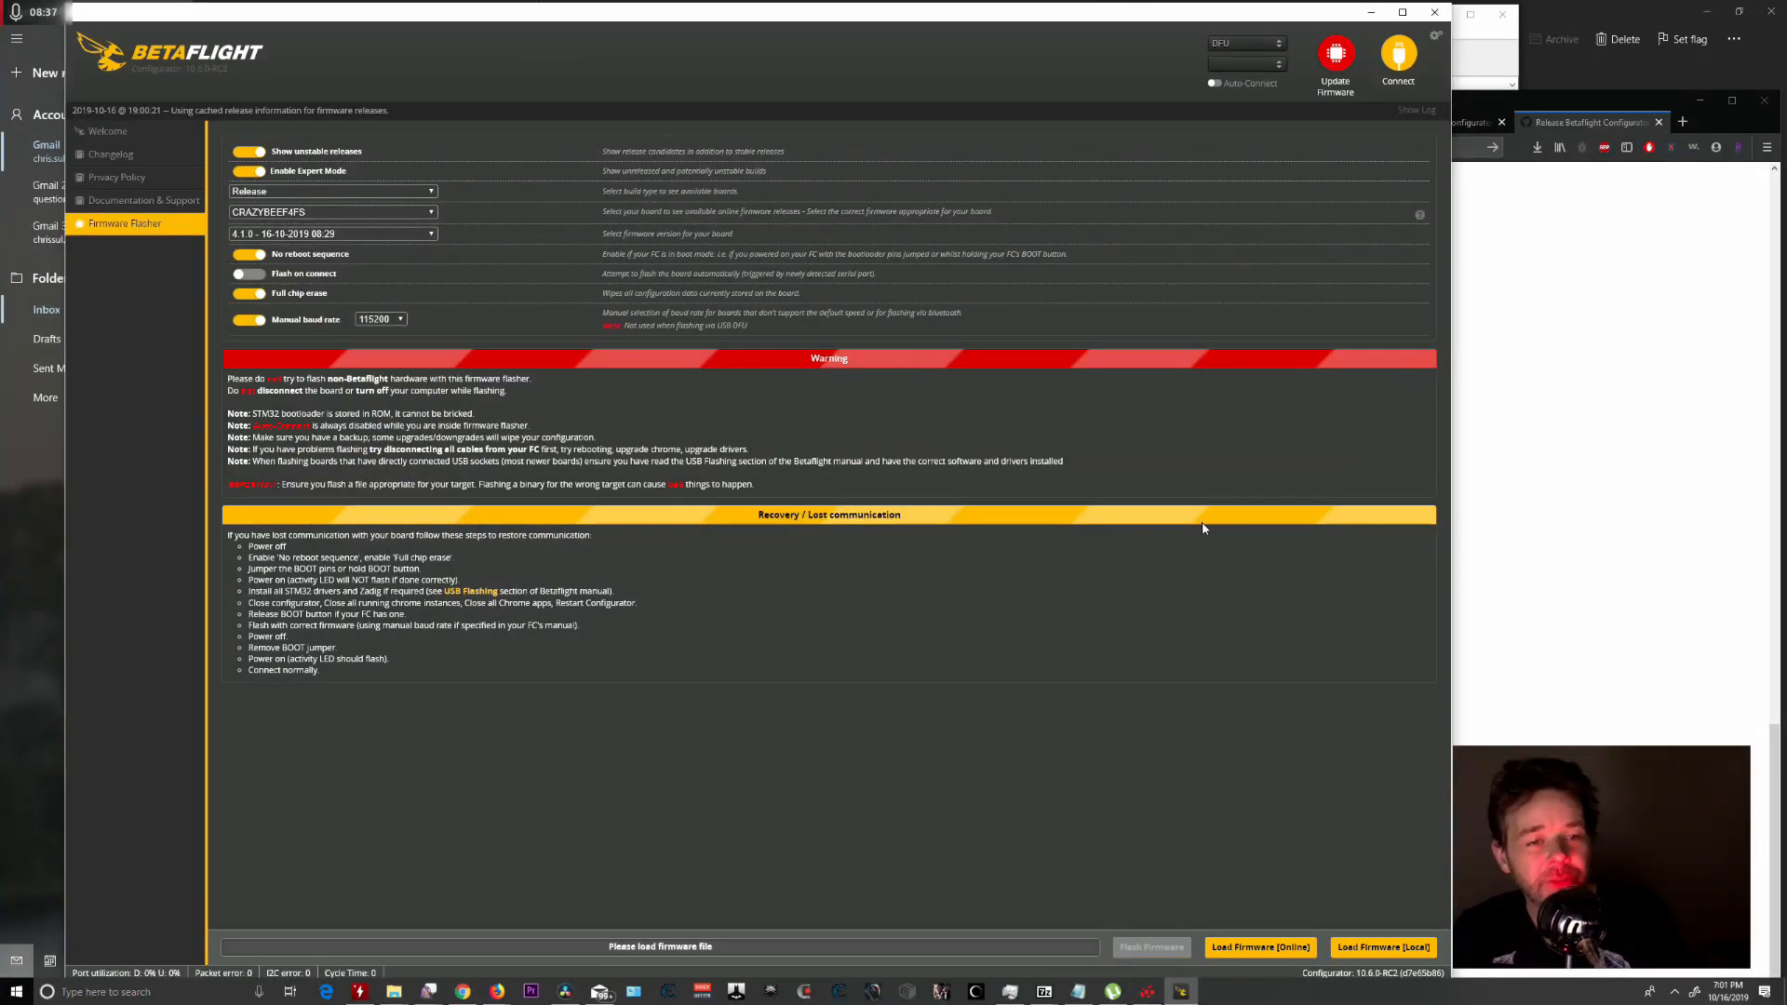
left_click(1280, 947)
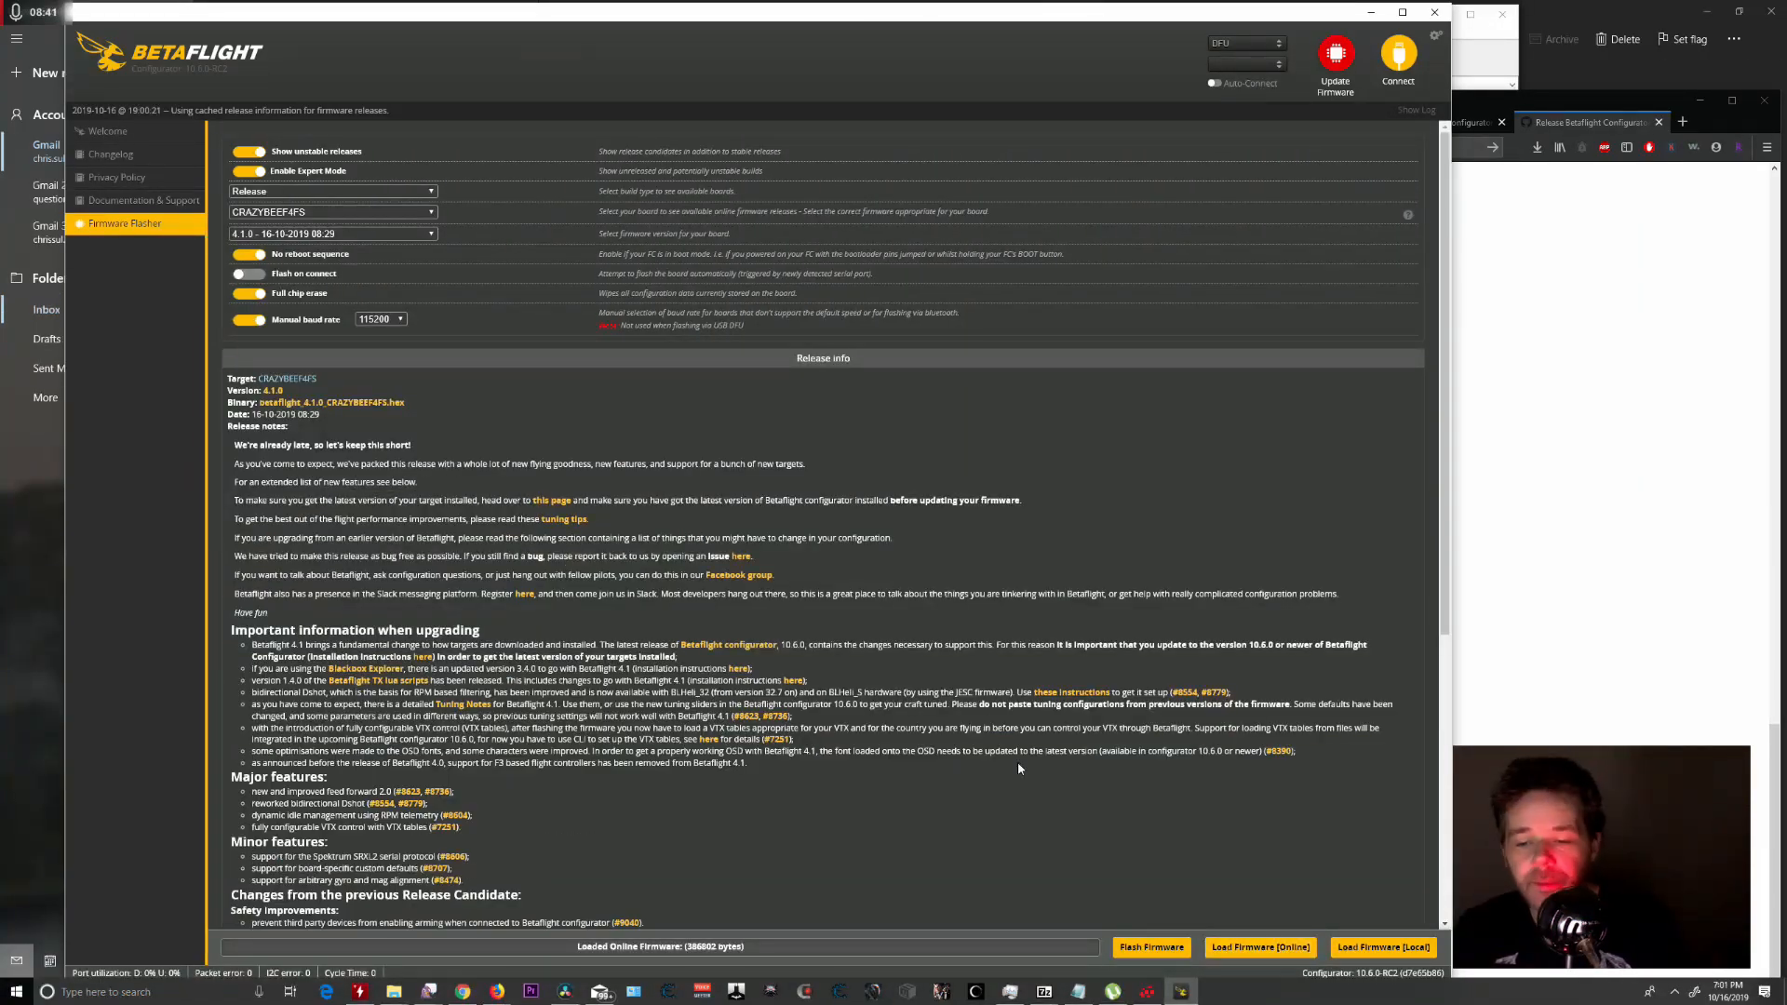
Read the 4.1.0 release notes and look through the linked Betaflight TX Lua scripts releases on GitHub.
scroll(968, 606, "down", 3)
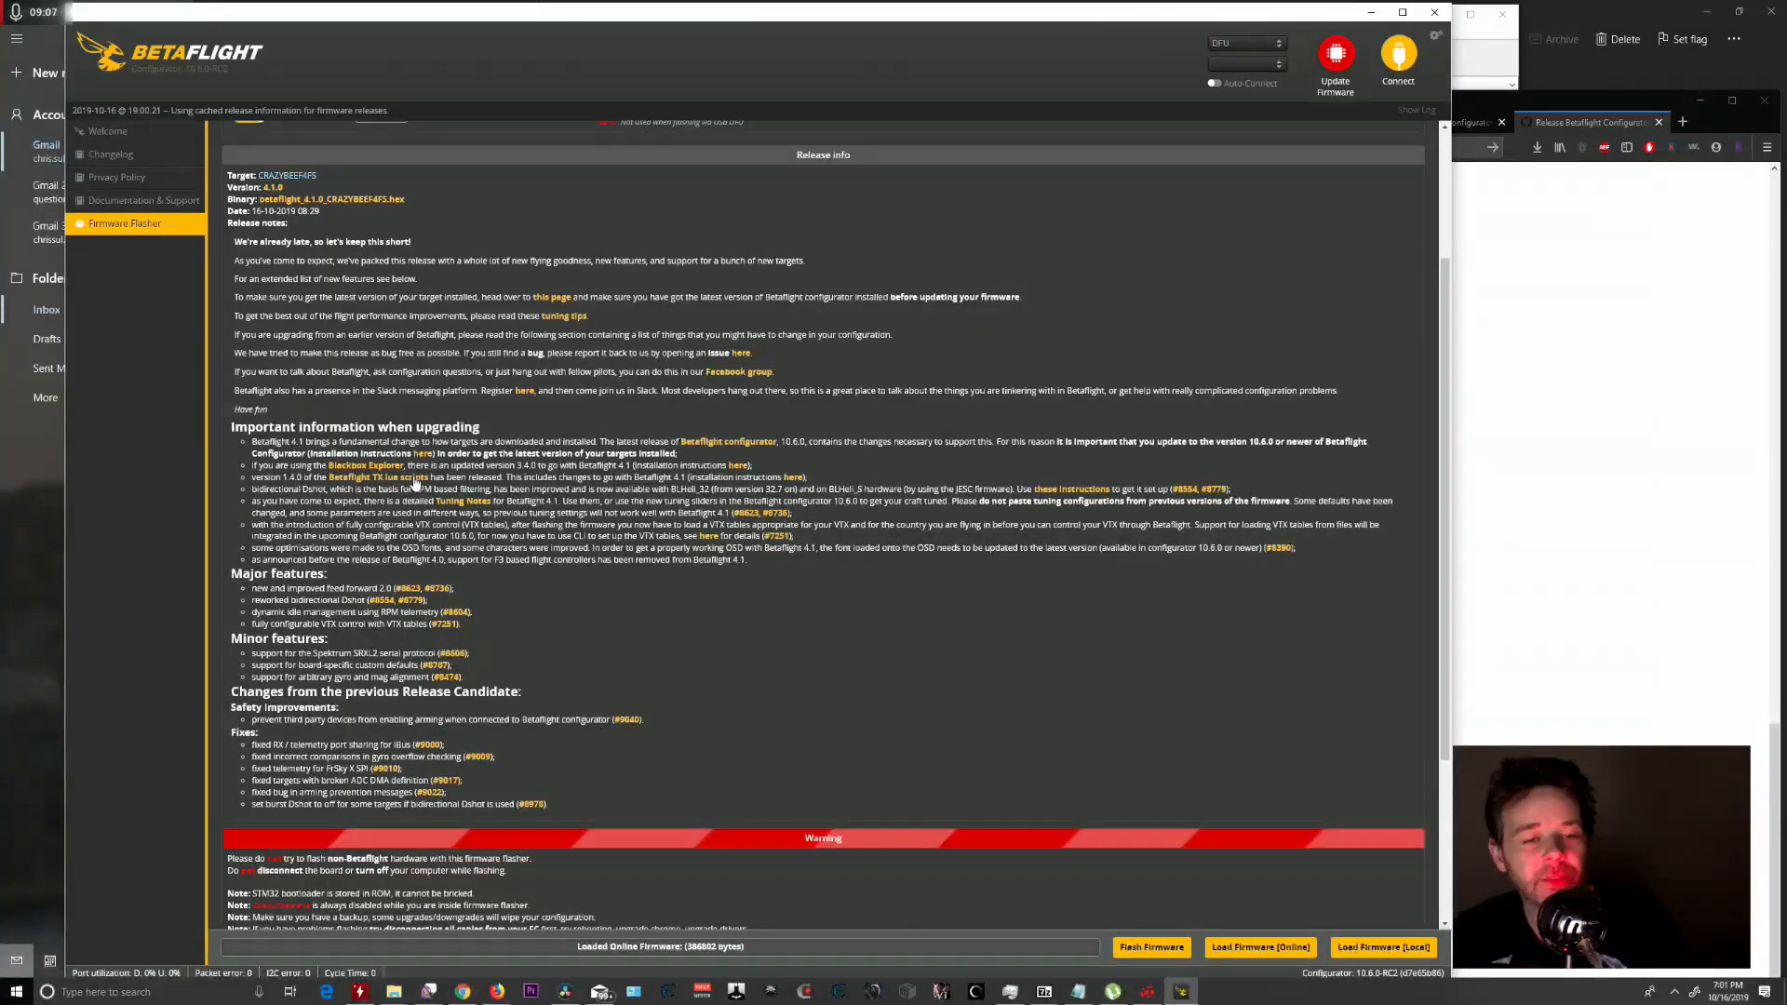
left_click(413, 478)
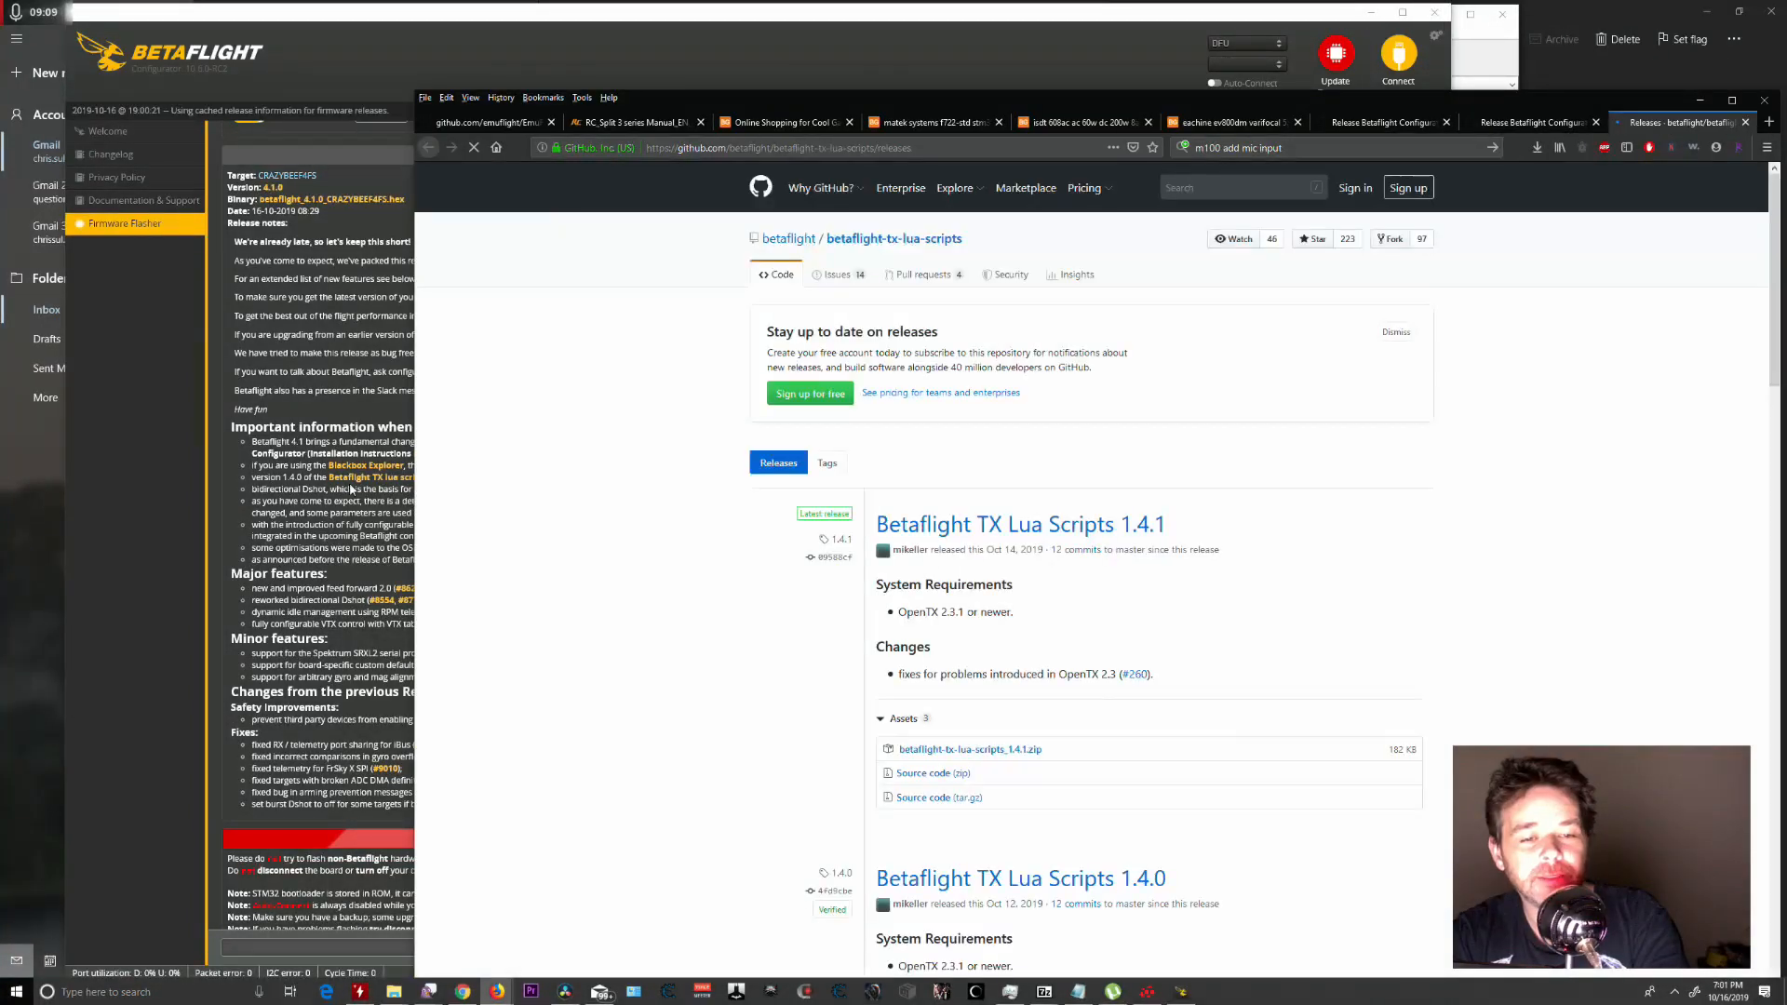
middle_click(575, 413)
middle_click(571, 510)
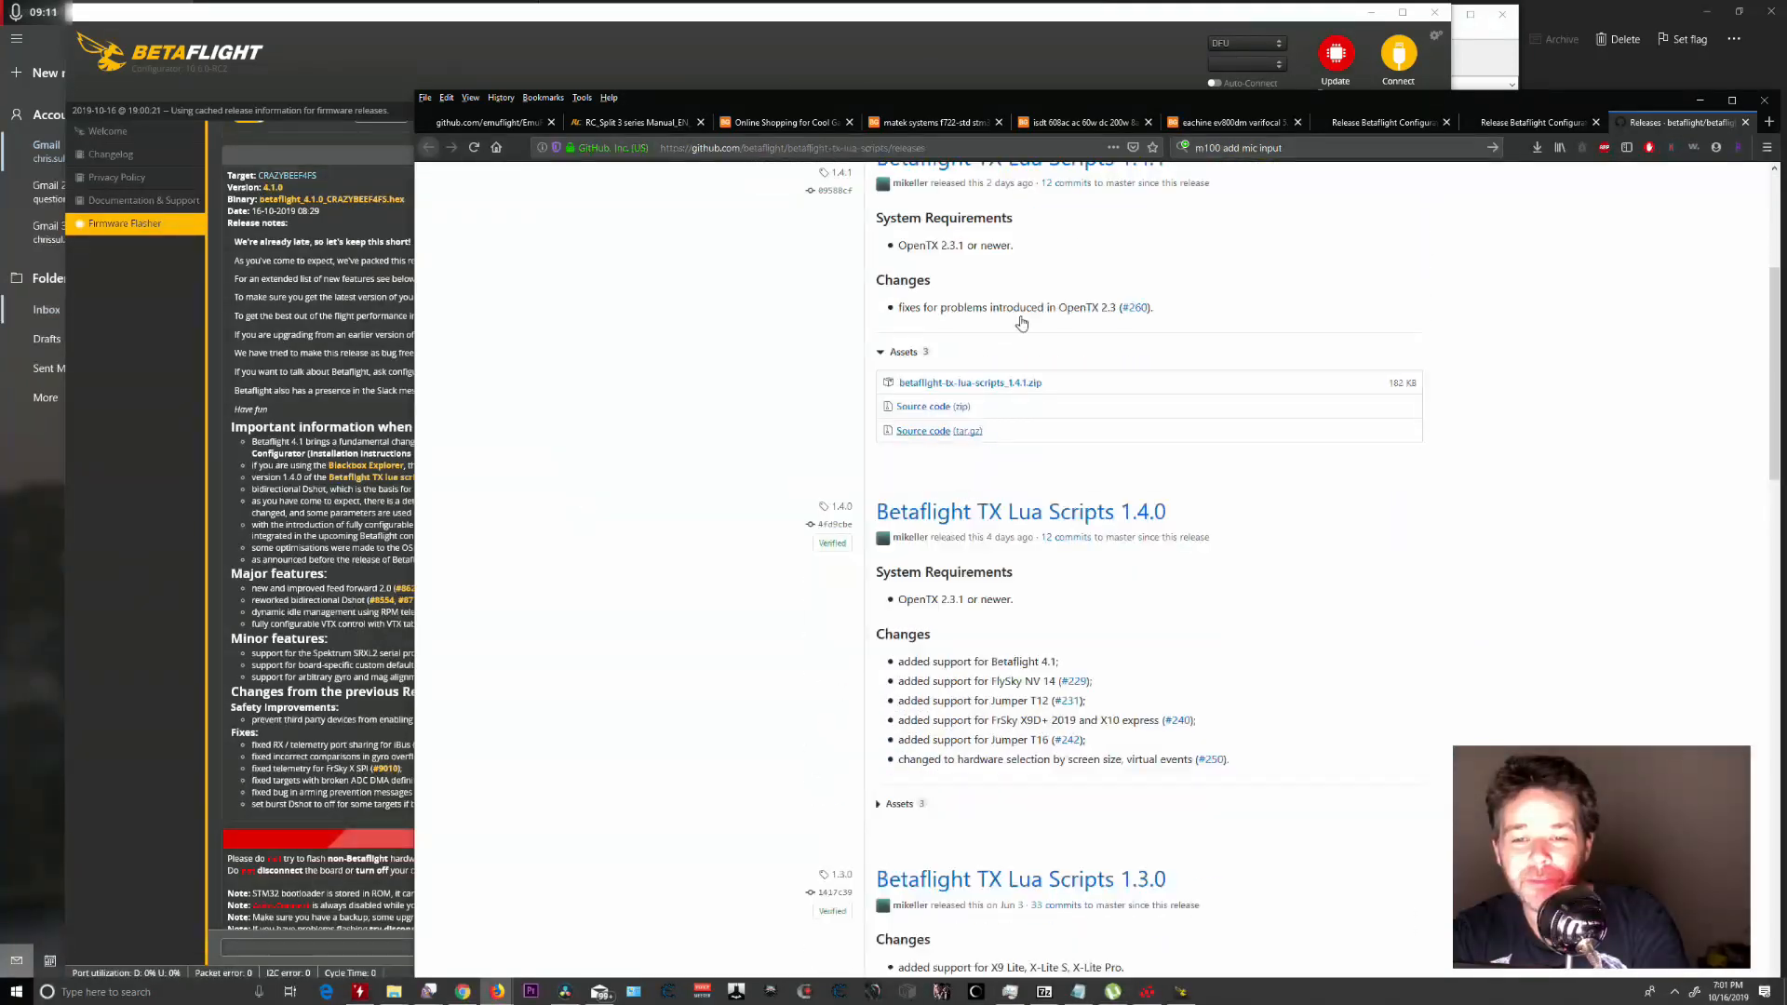
middle_click(679, 597)
middle_click(639, 827)
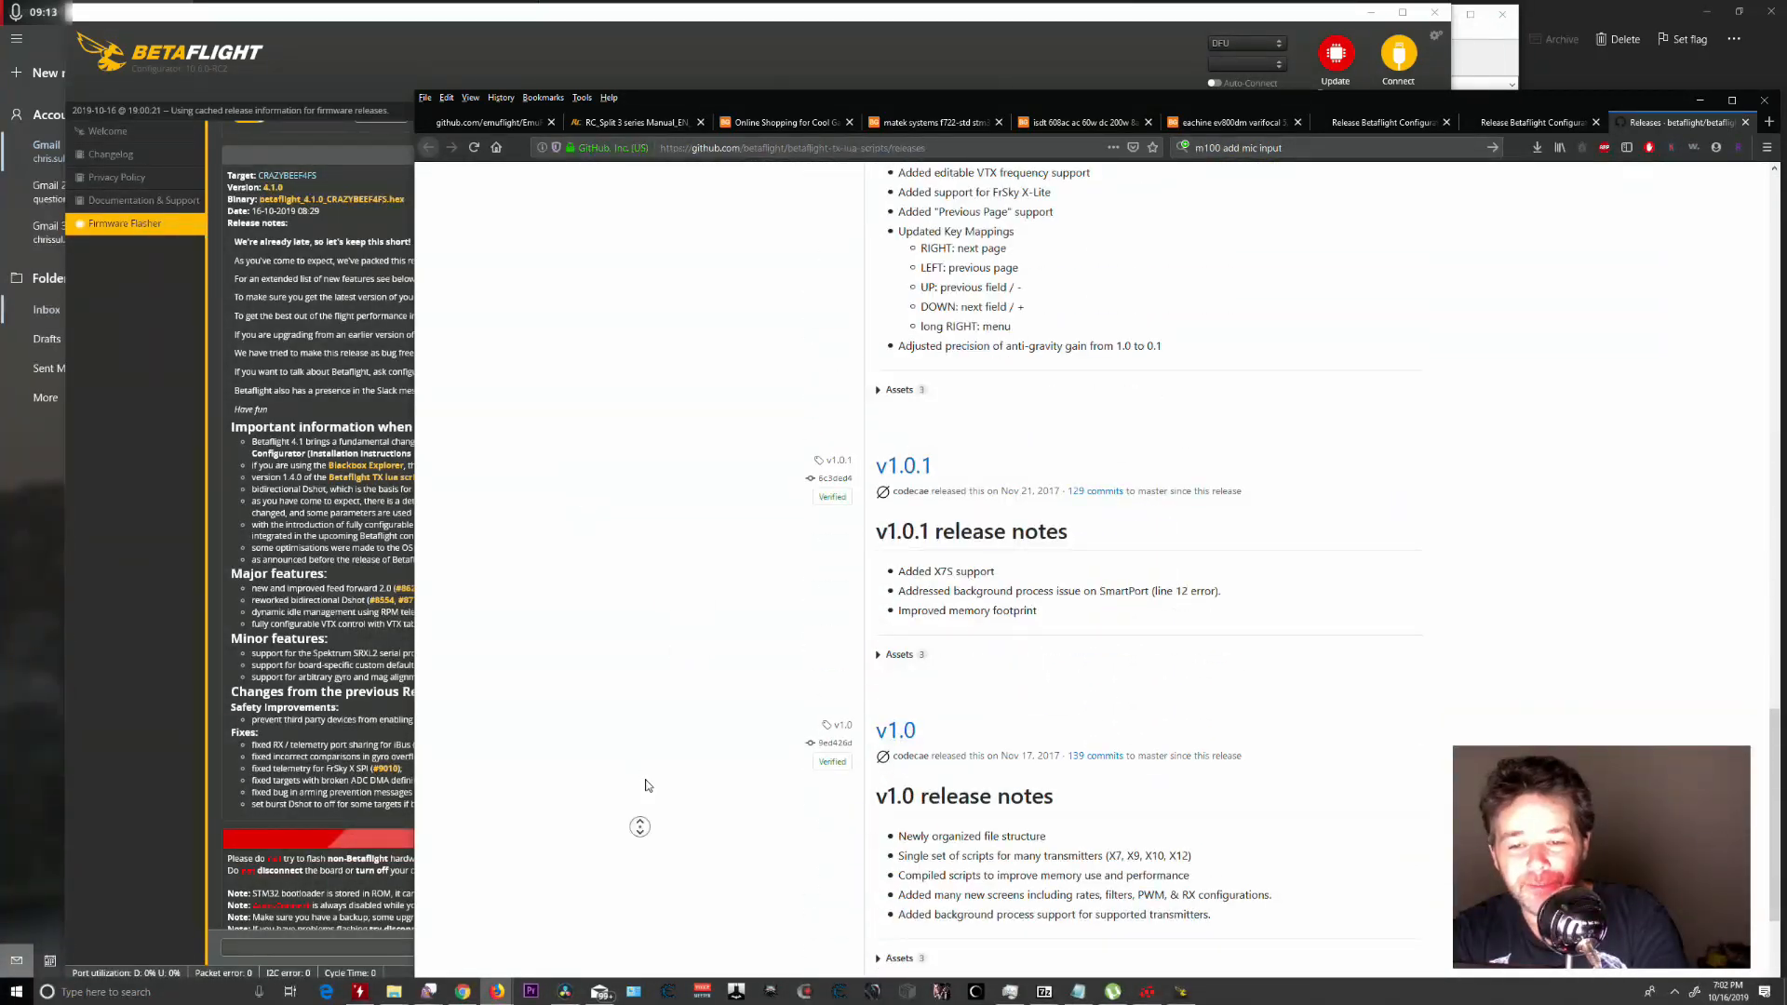
Return to the Betaflight Firmware Flasher and flash the loaded CRAZYBEEF4FS 4.1.0 firmware onto the board.
left_click(344, 483)
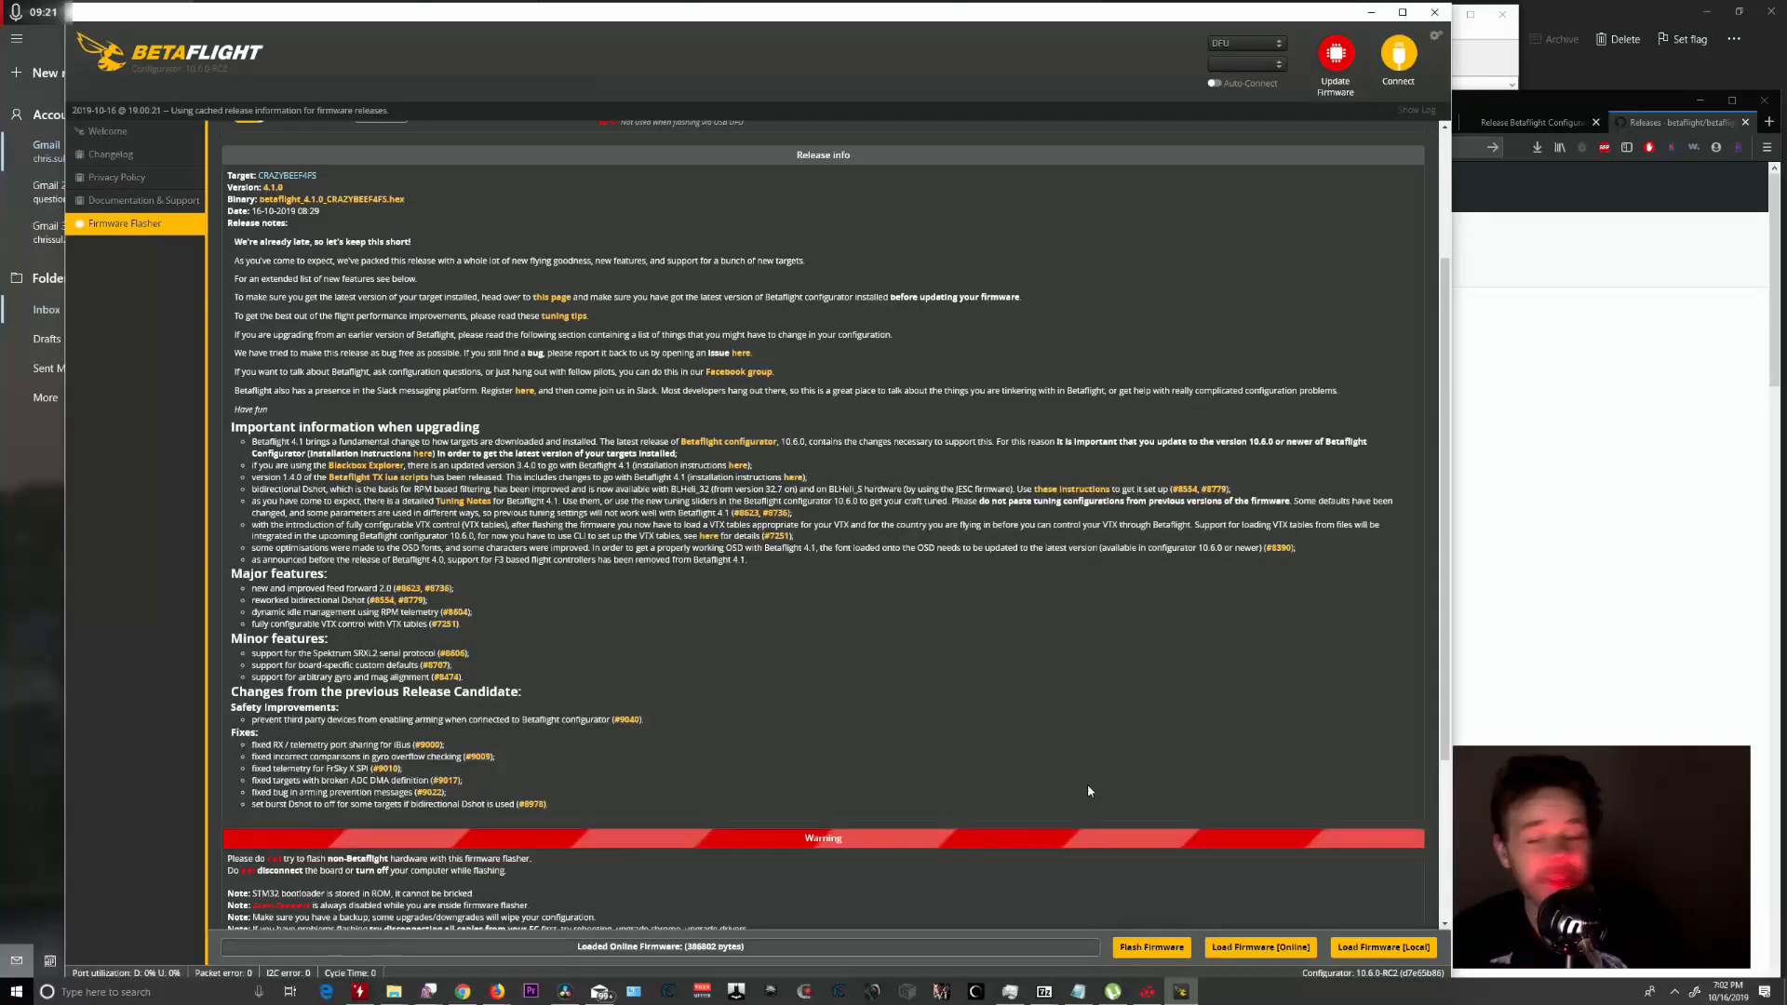
left_click(1151, 947)
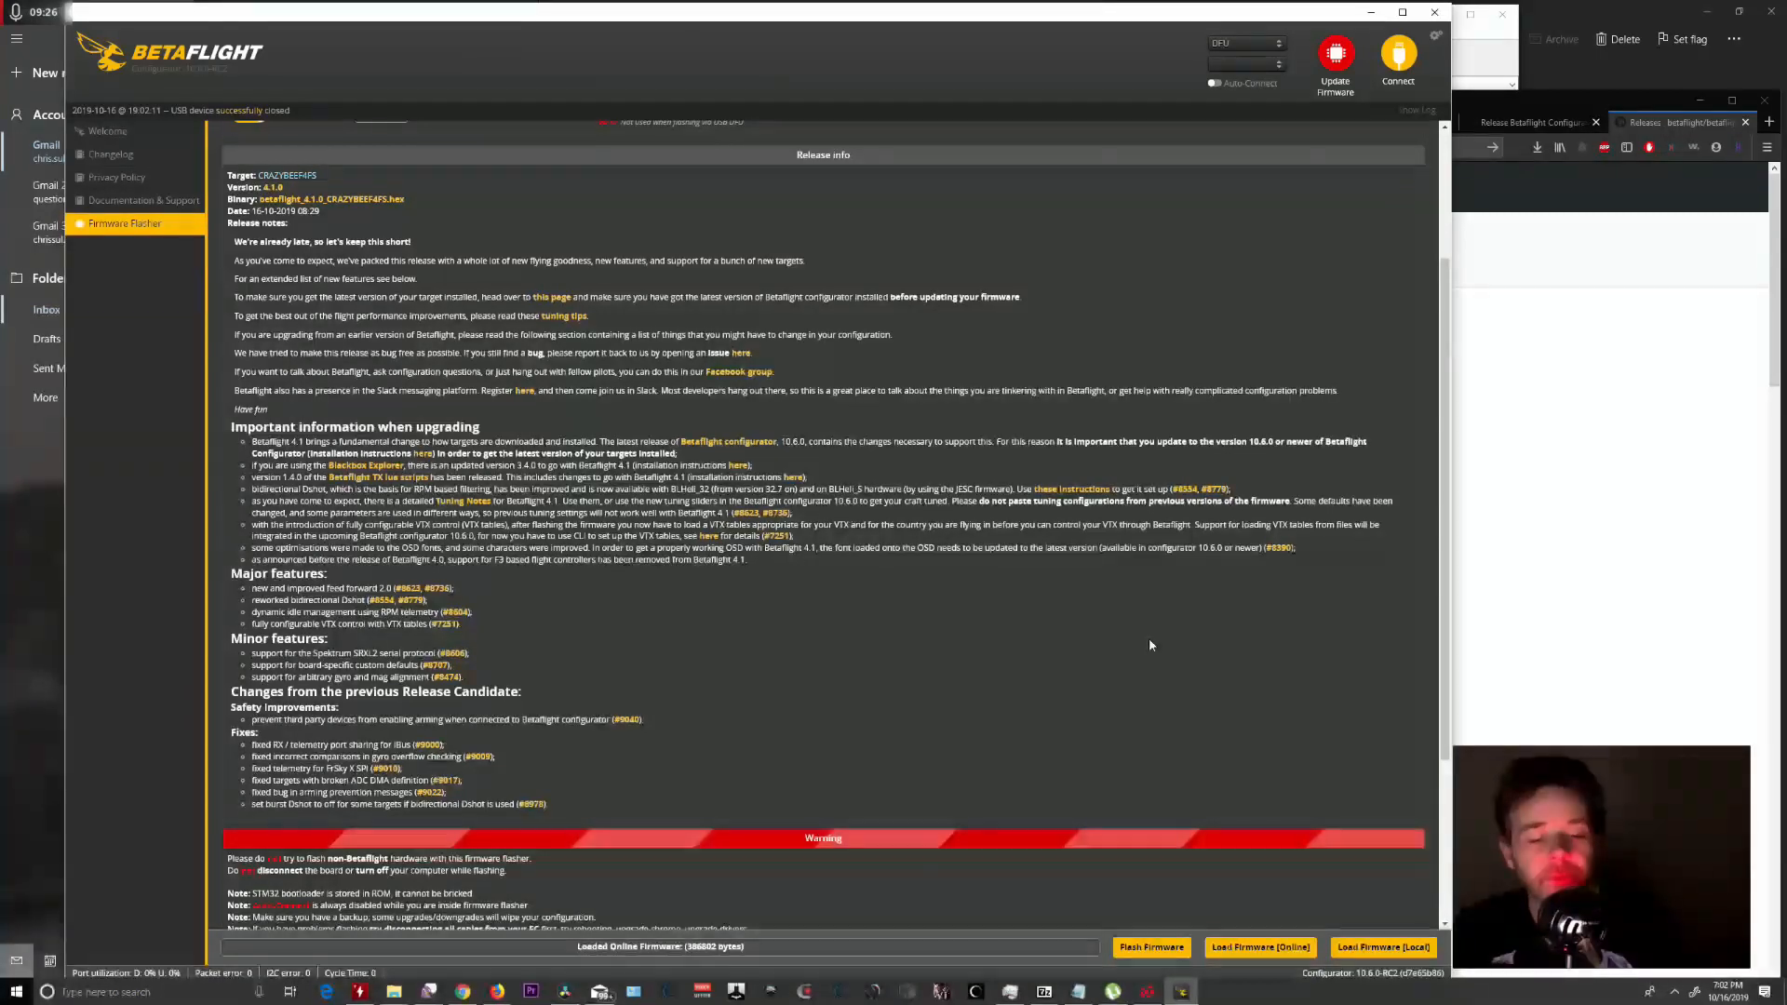
left_click(1151, 948)
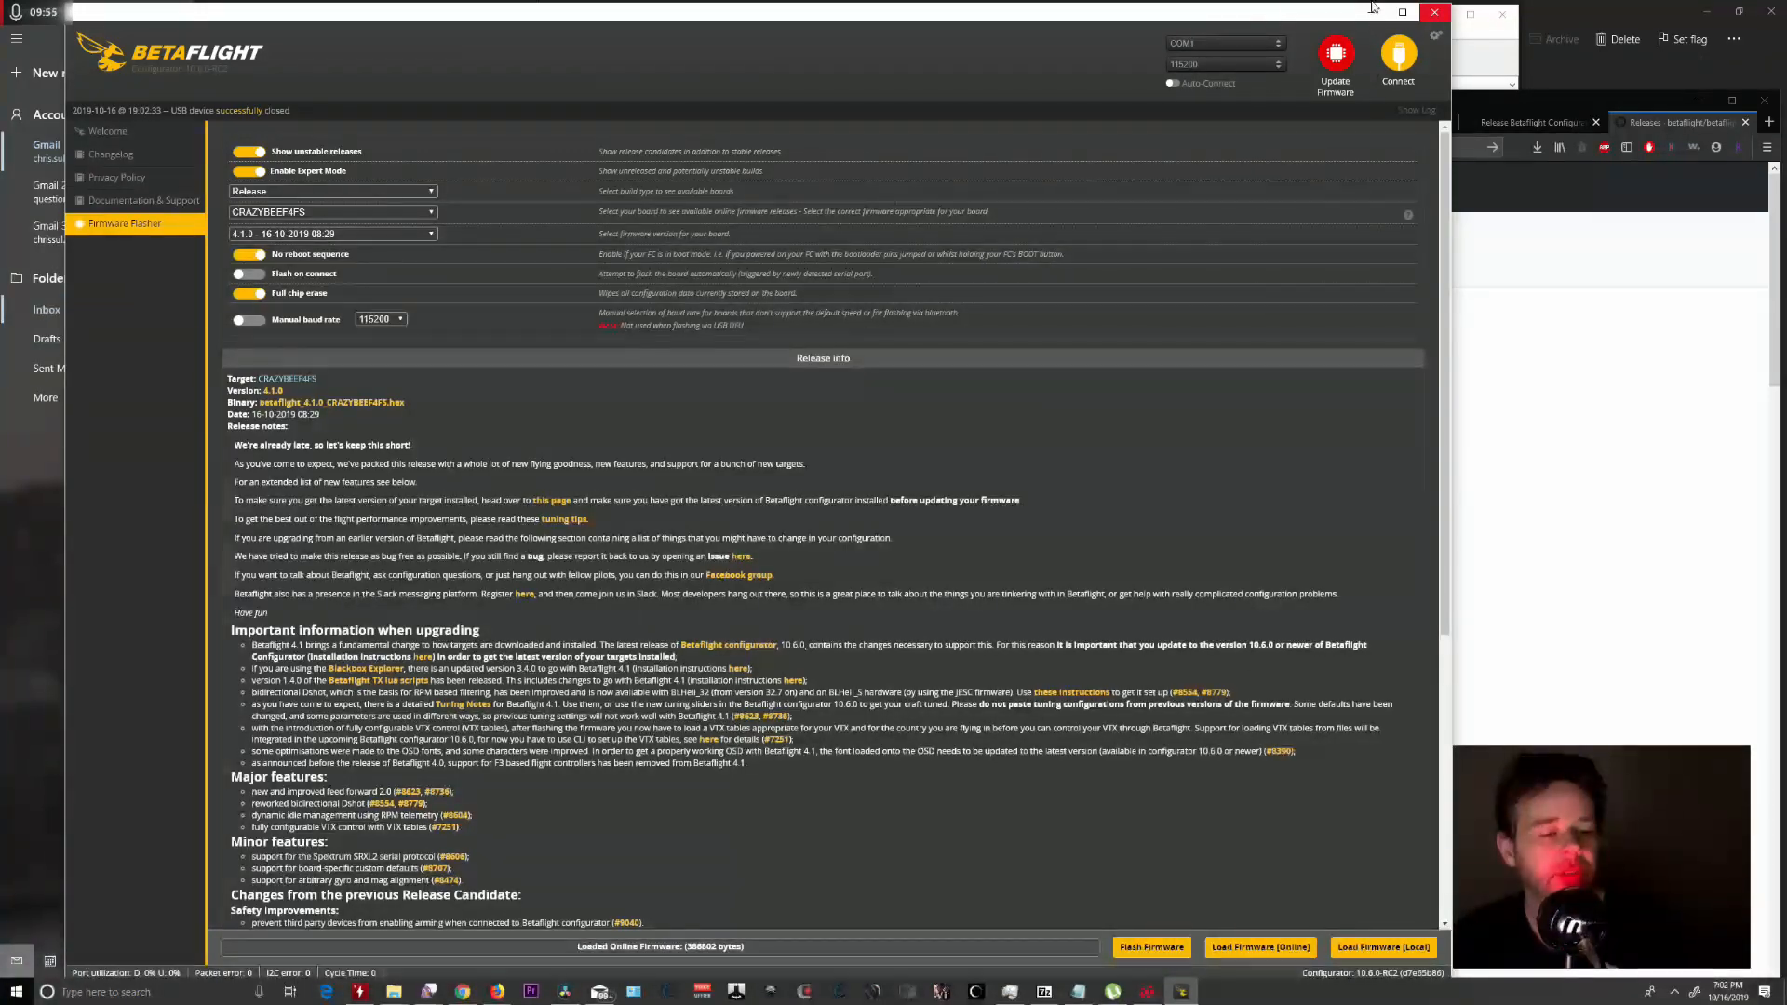
Find the installed Betaflight Configurator with a Windows search for "bet" and launch it.
left_click(99, 994)
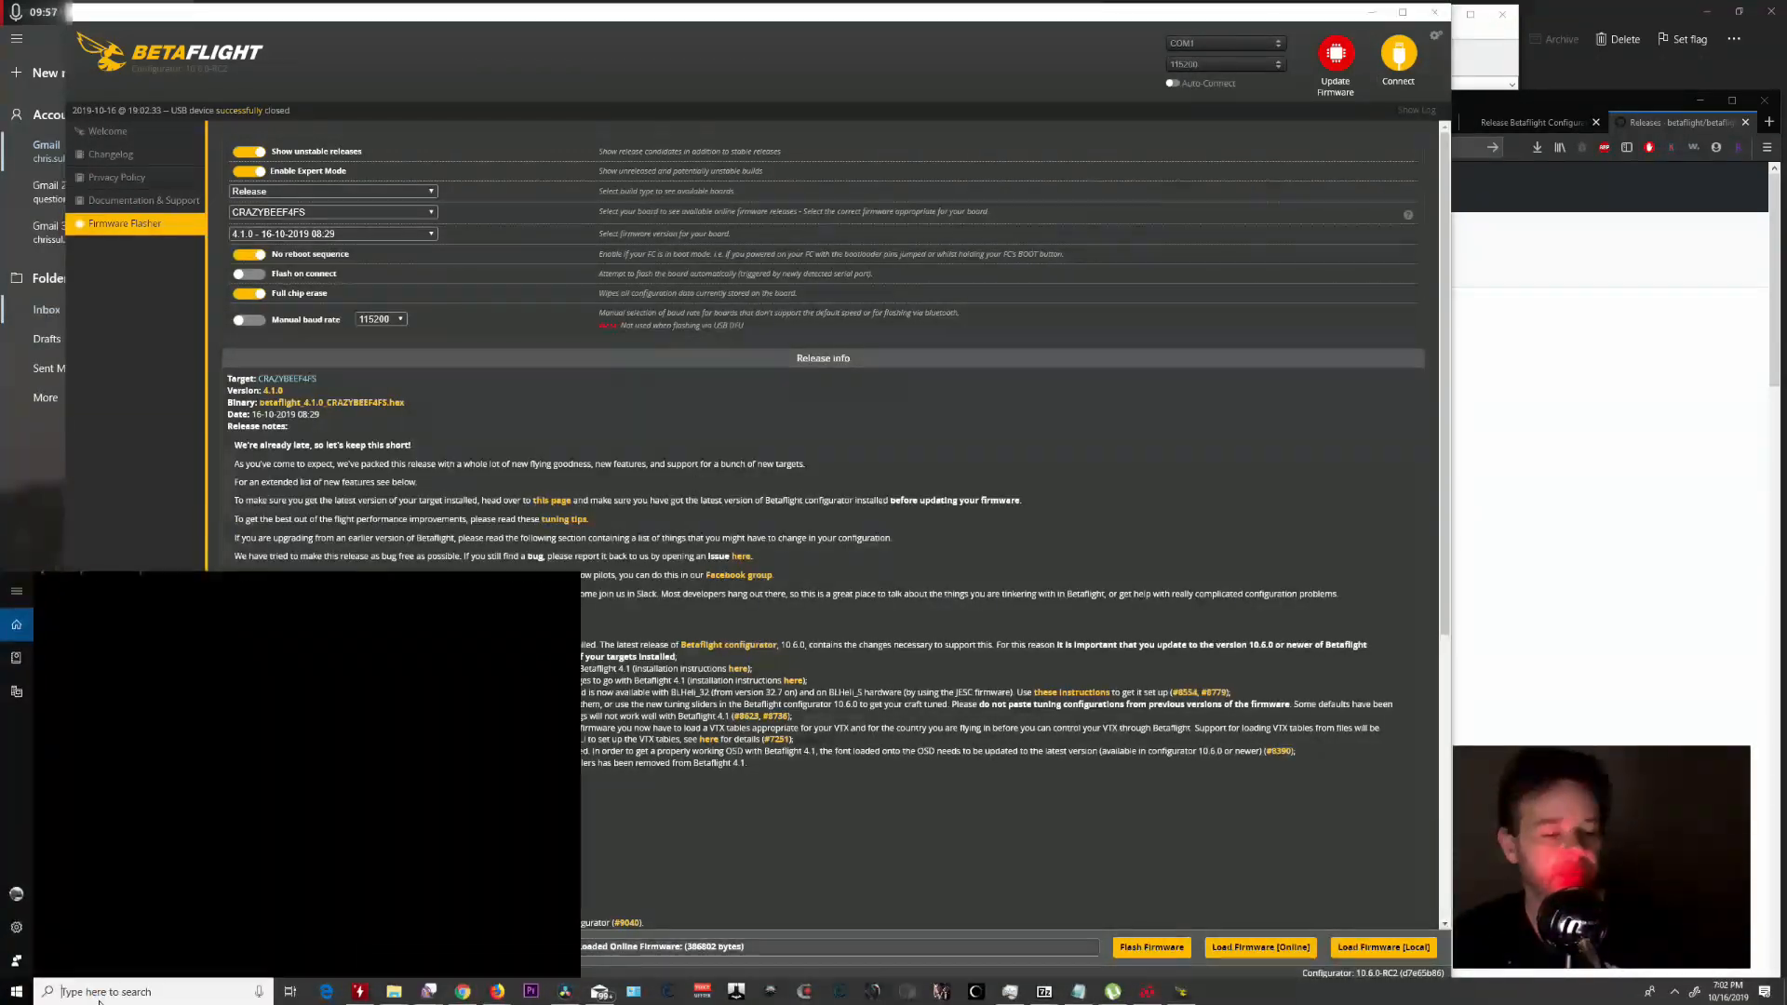
type("bet")
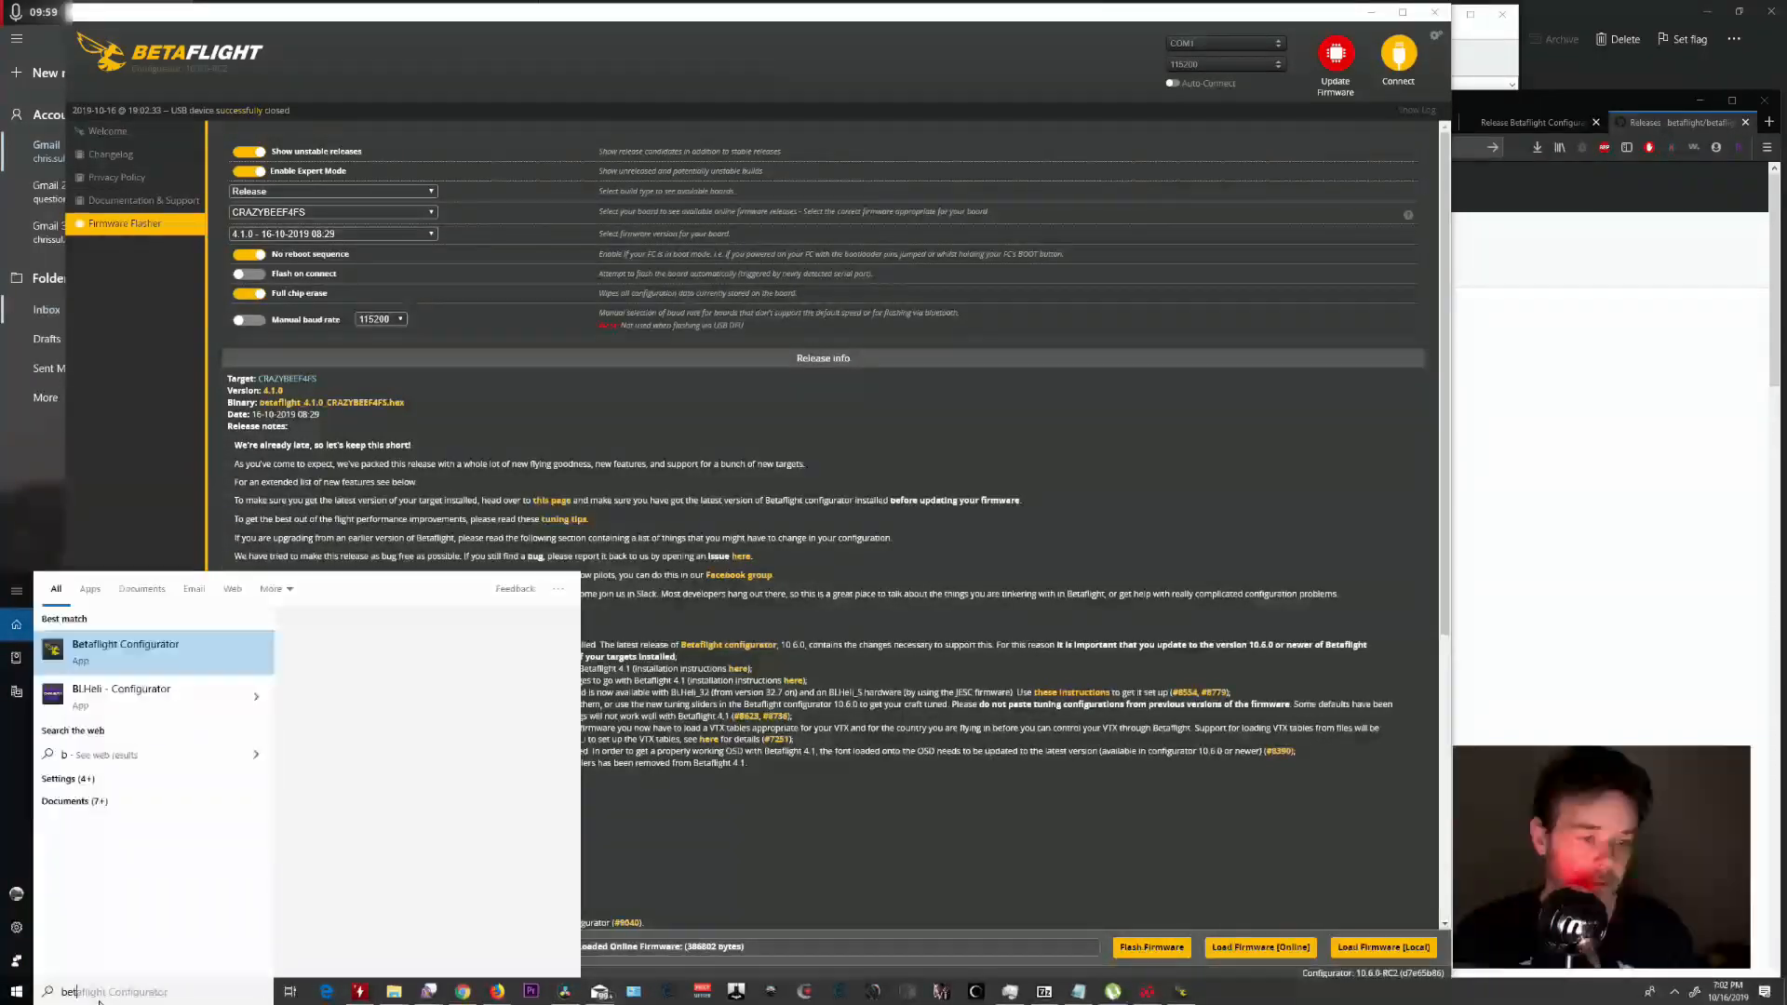
key("Return")
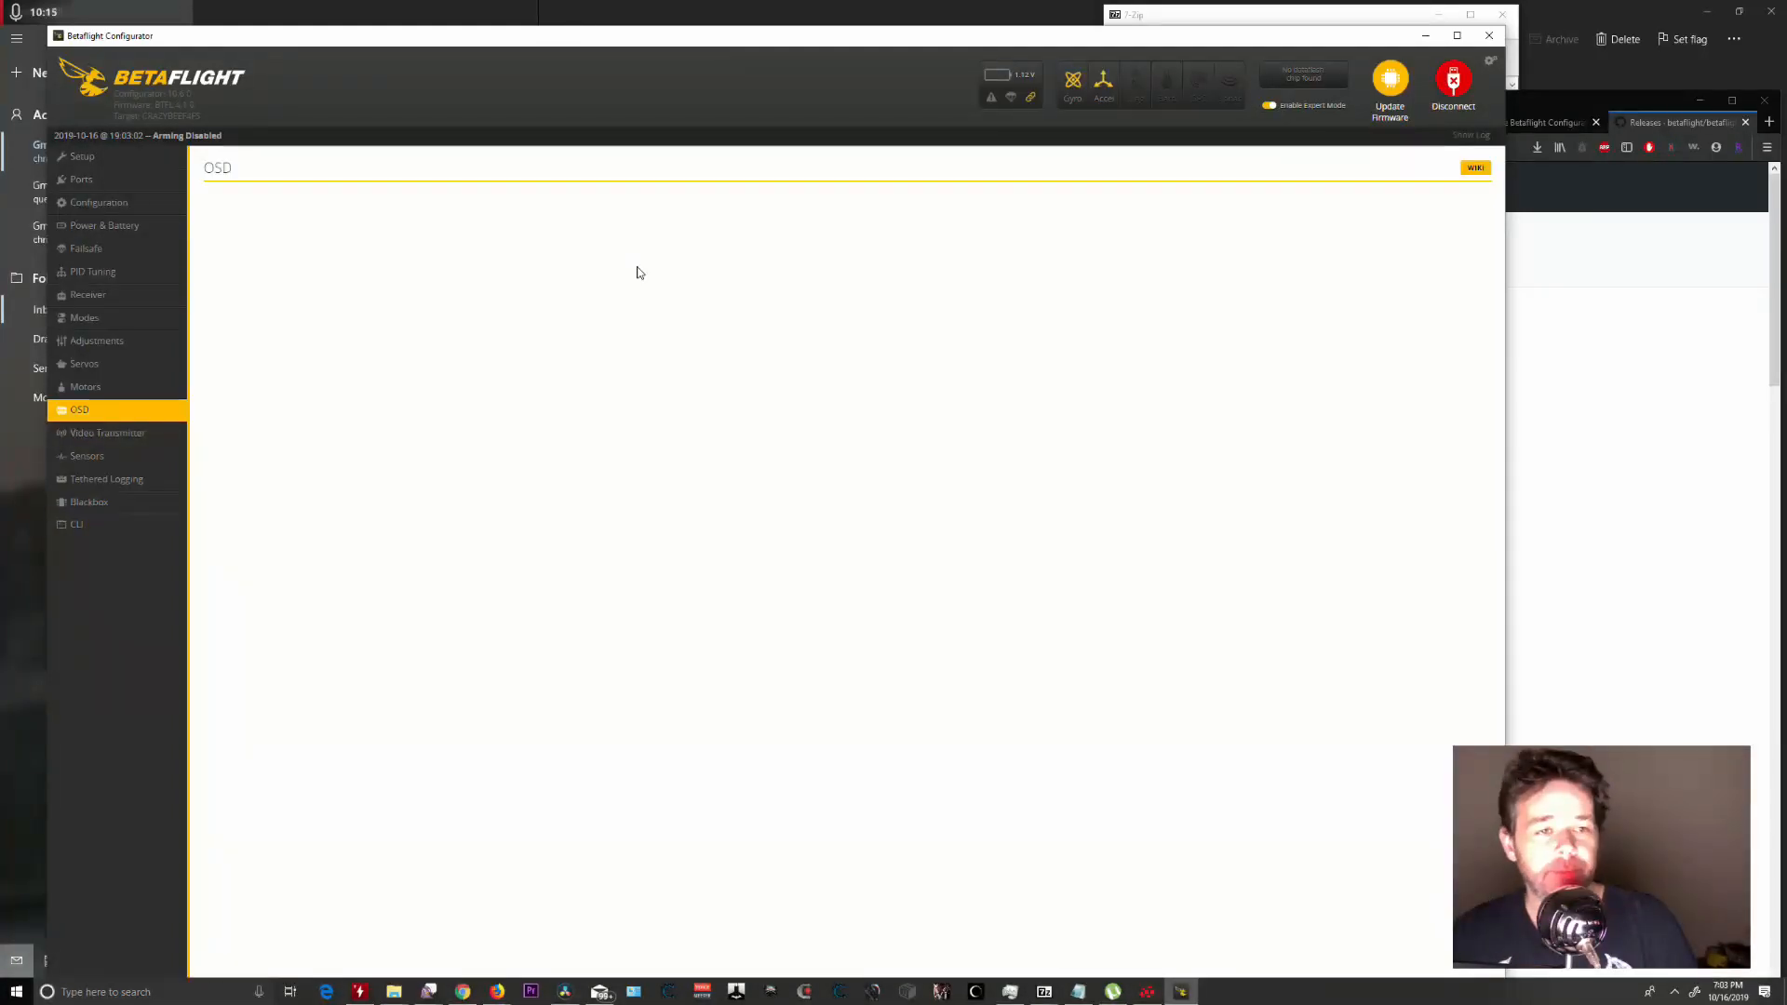
In the newly launched configurator, reboot the board into boot loader / DFU mode and open its Firmware Flasher.
left_click(134, 166)
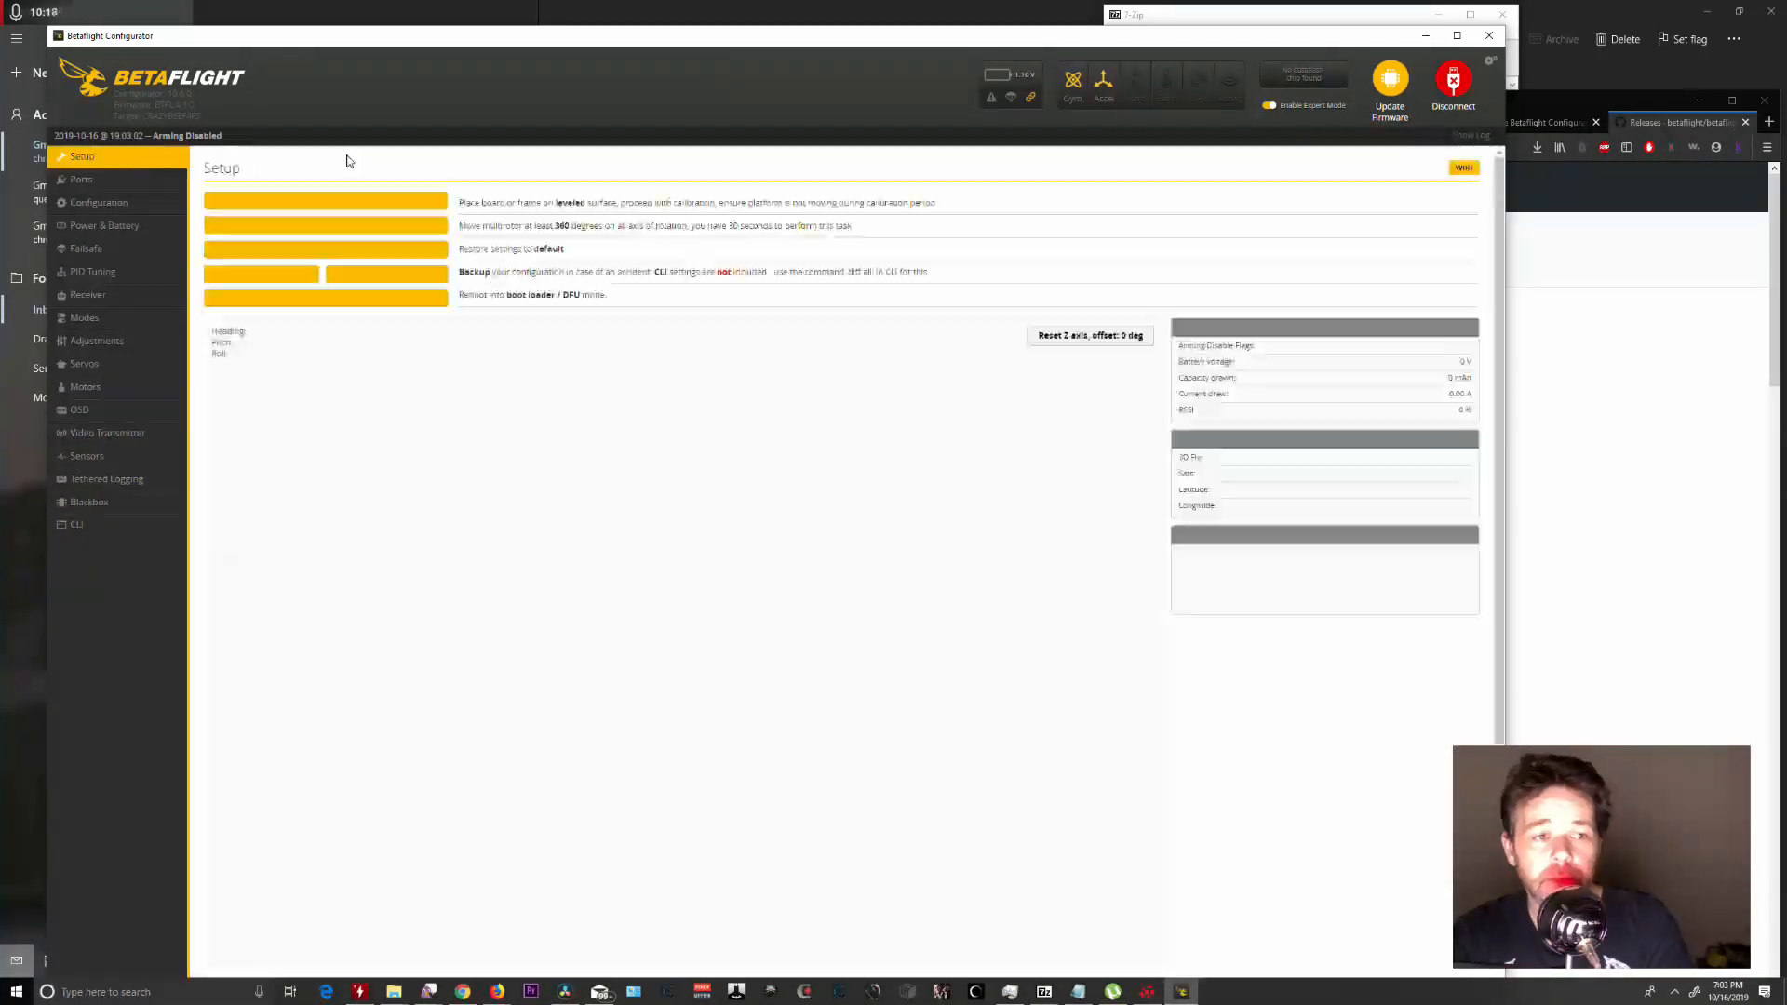
left_click(307, 299)
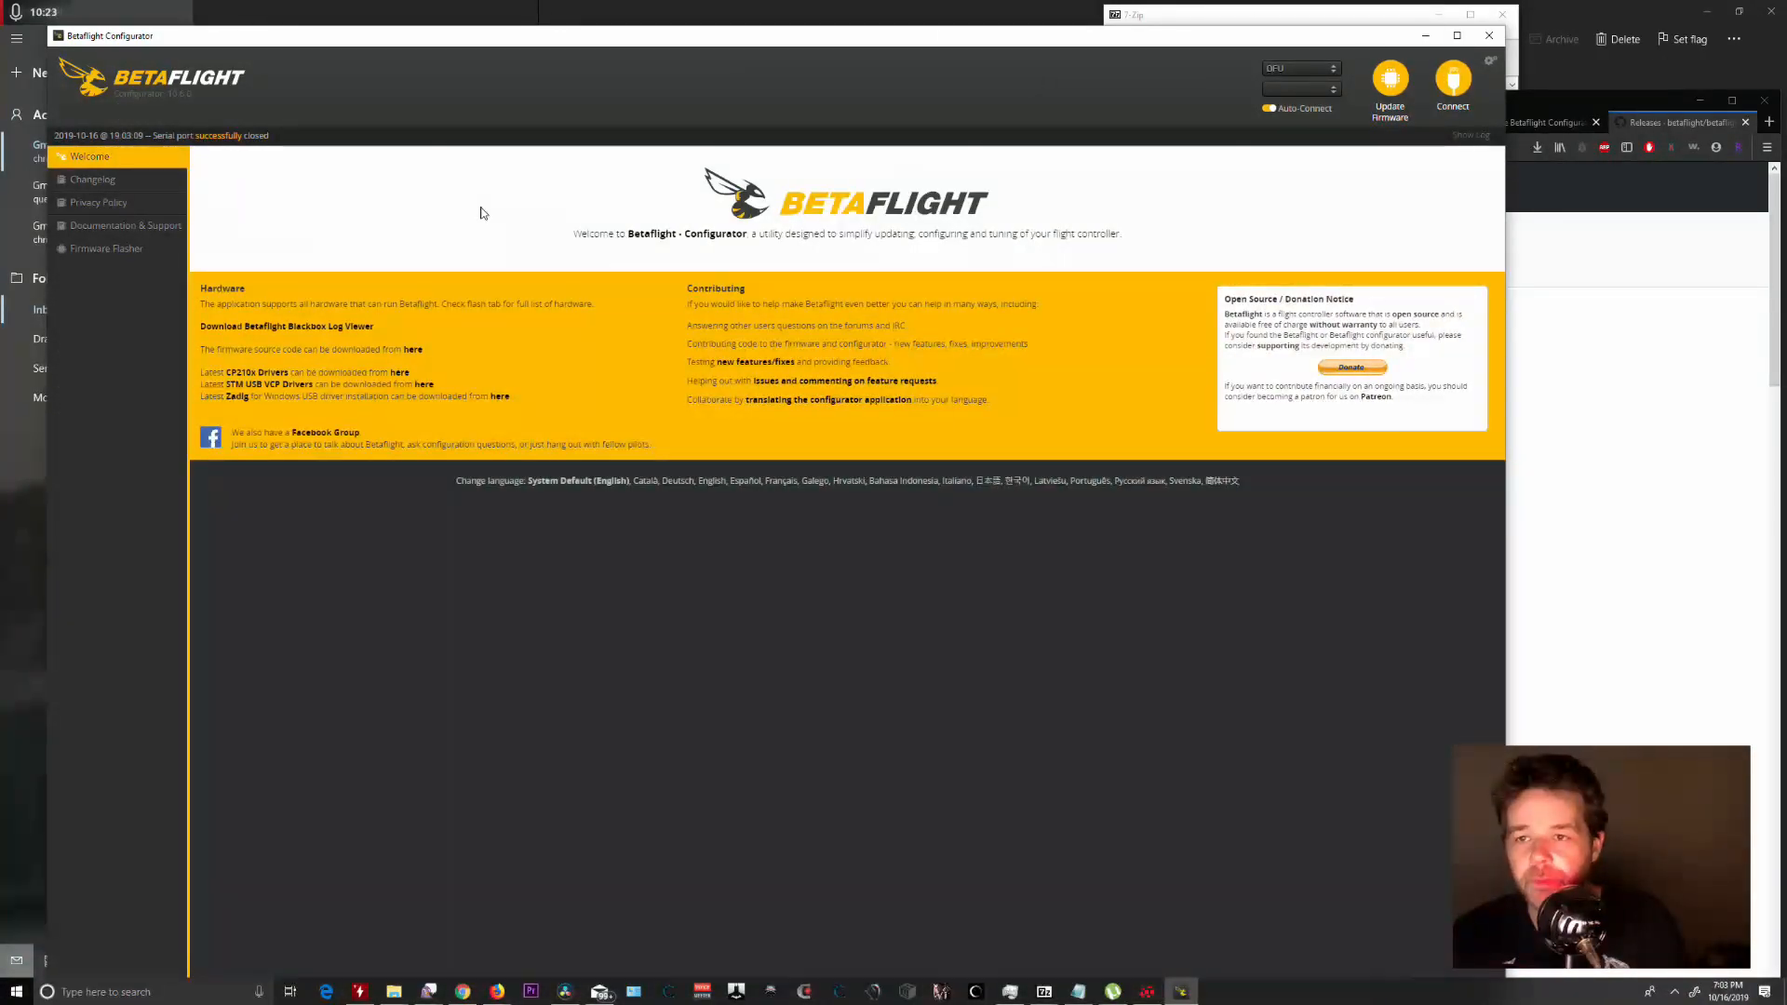
left_click(107, 248)
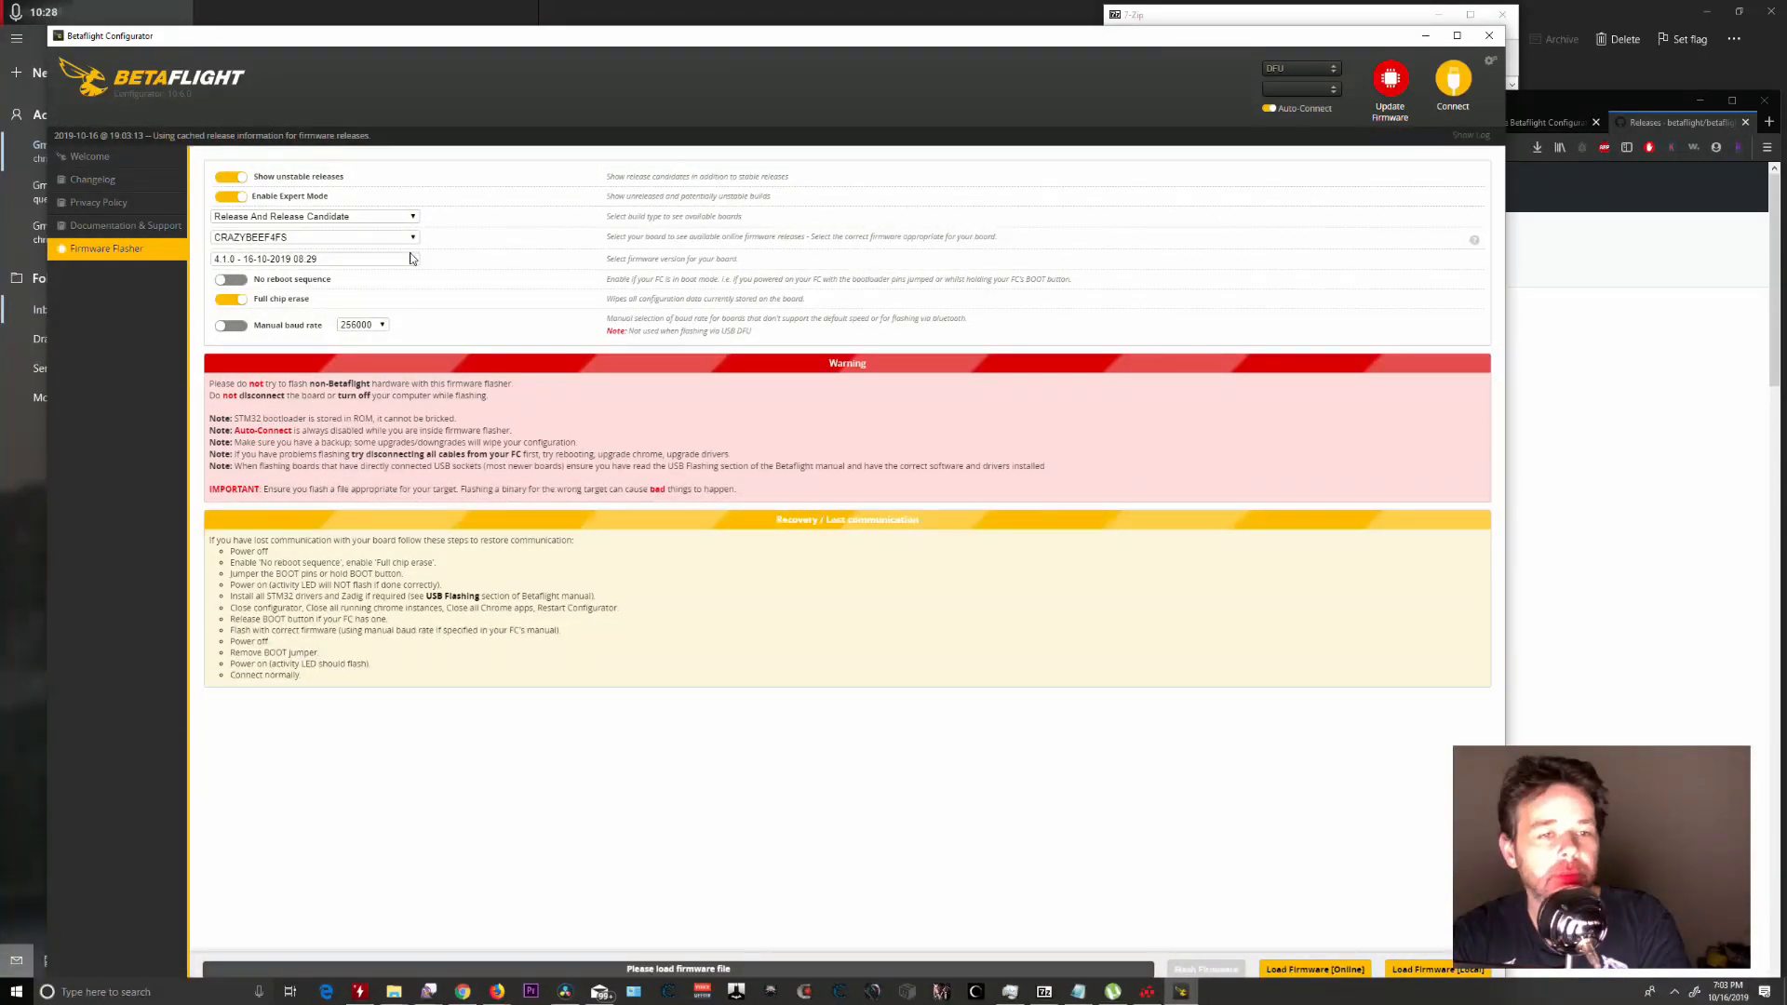
Set the build type to Release, load the CRAZYBEEF4FS 4.1.0 firmware online and flash it to the board.
left_click(359, 217)
left_click(345, 232)
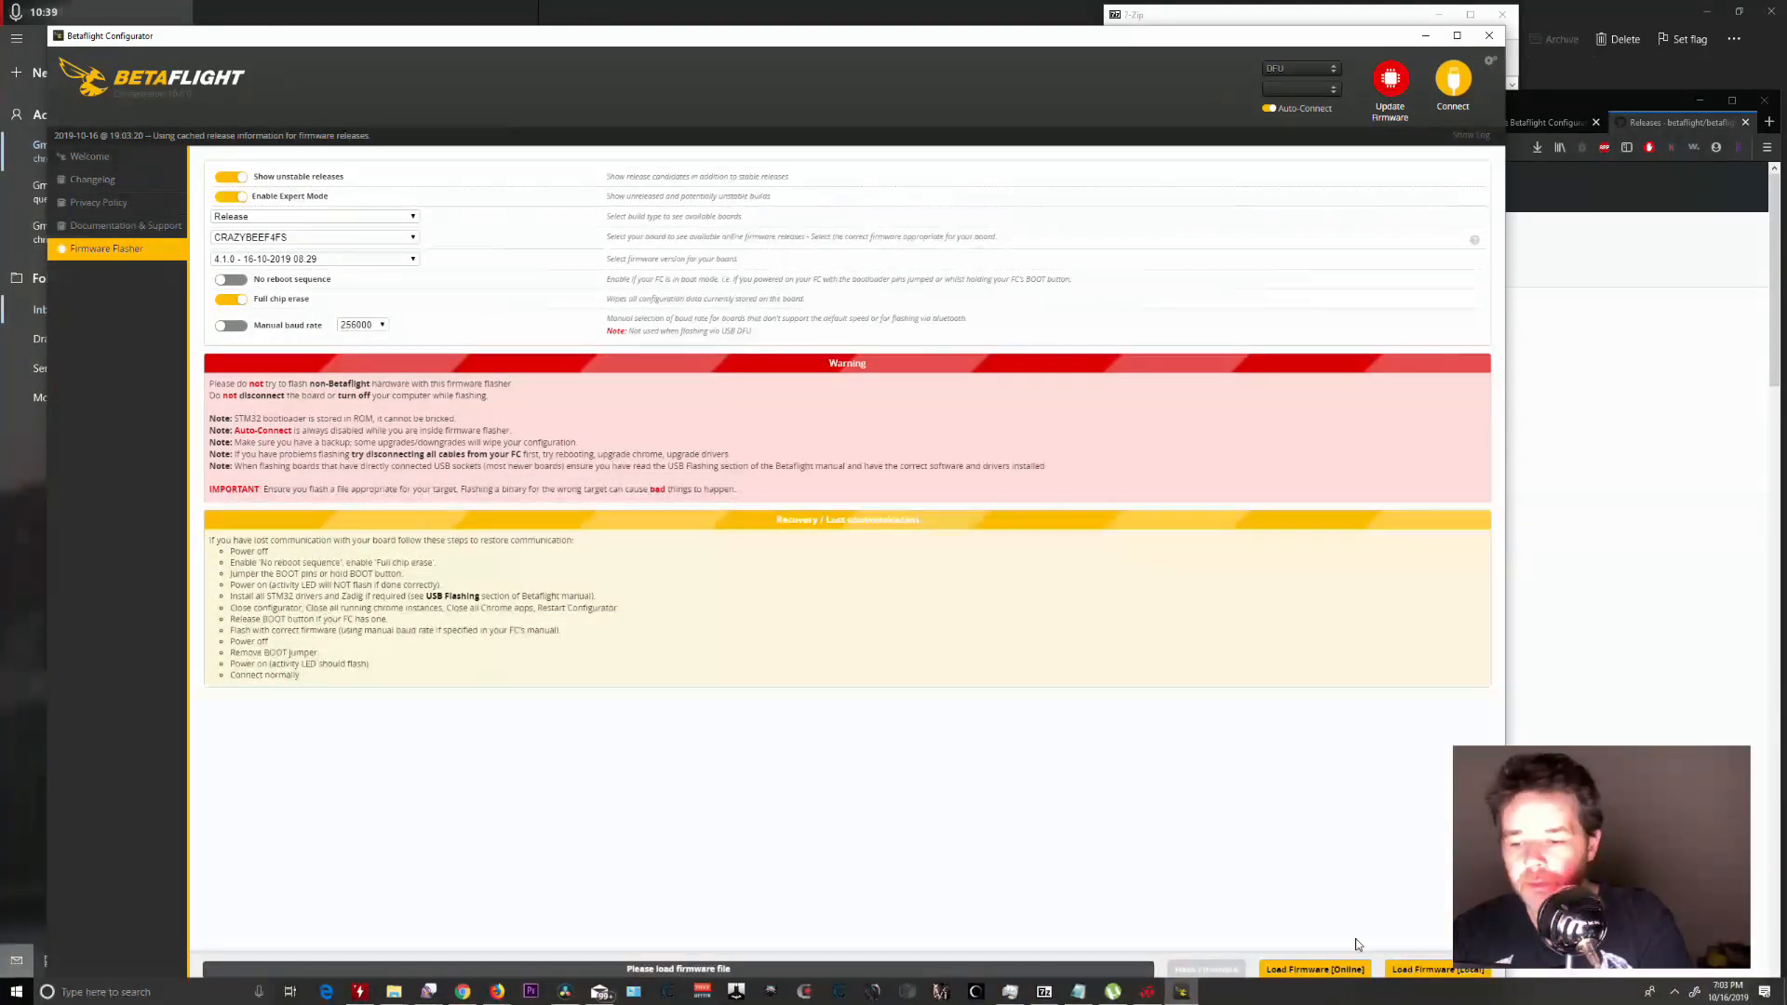
left_click(1331, 969)
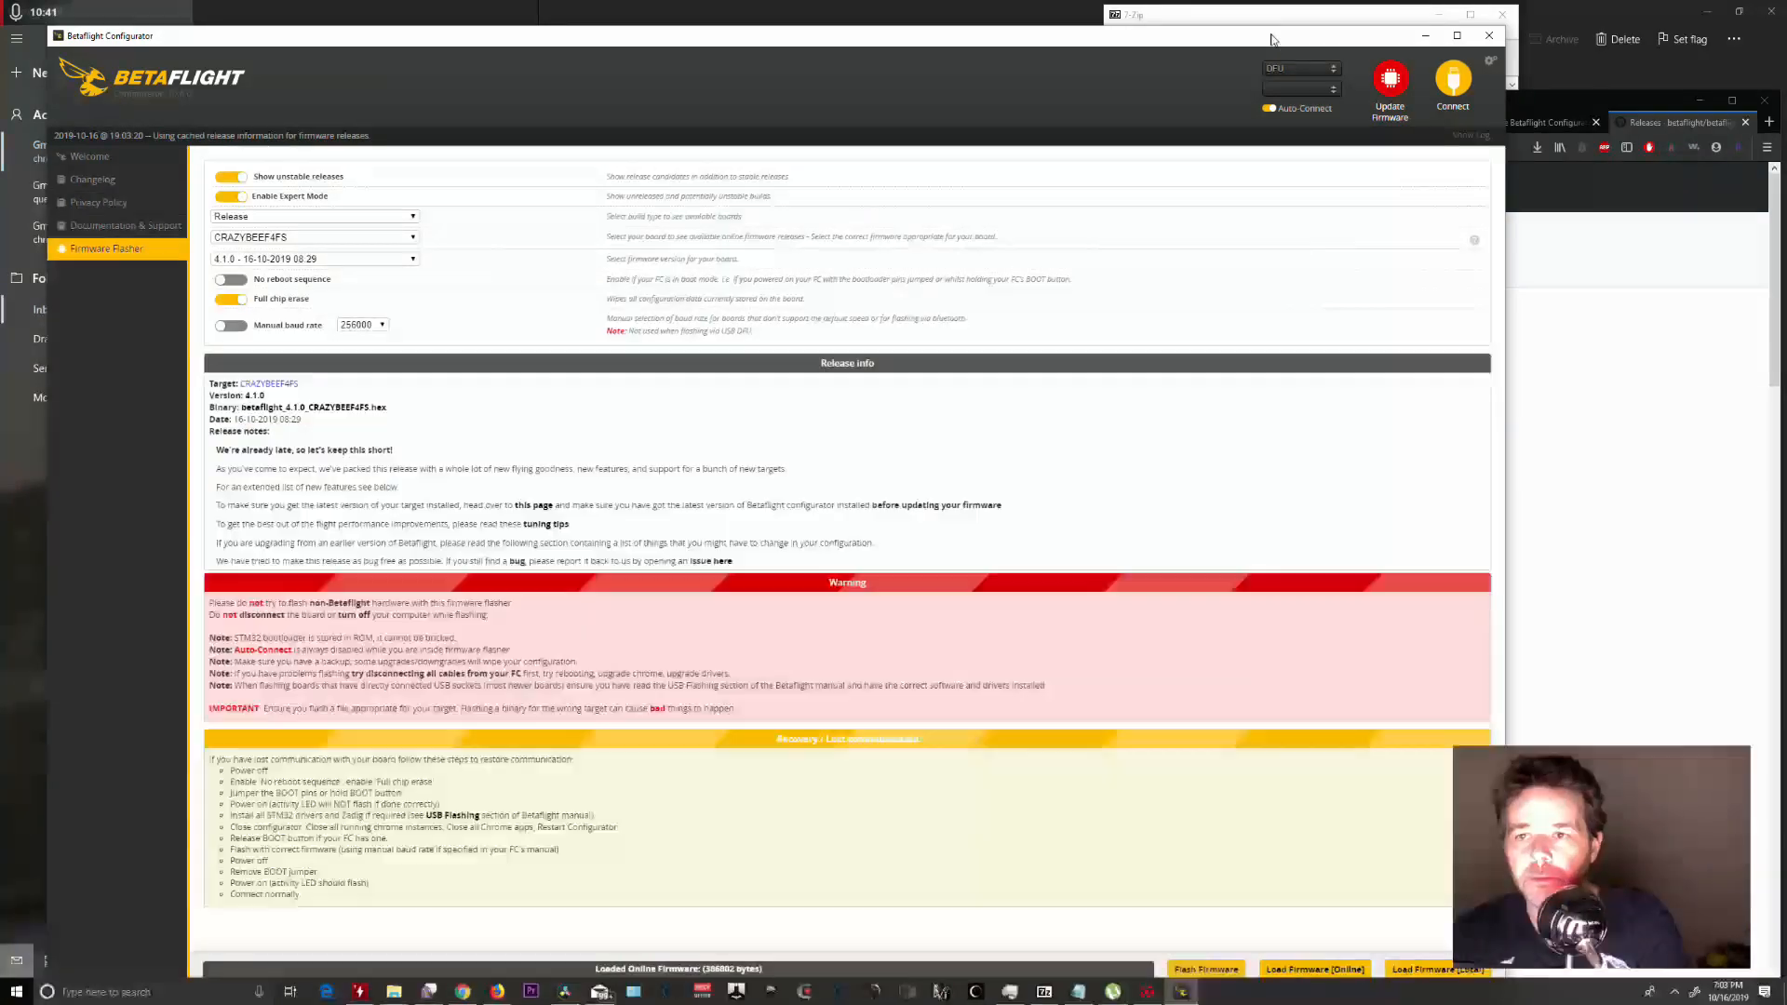
left_click_drag(1272, 39, 1268, 14)
left_click(1204, 944)
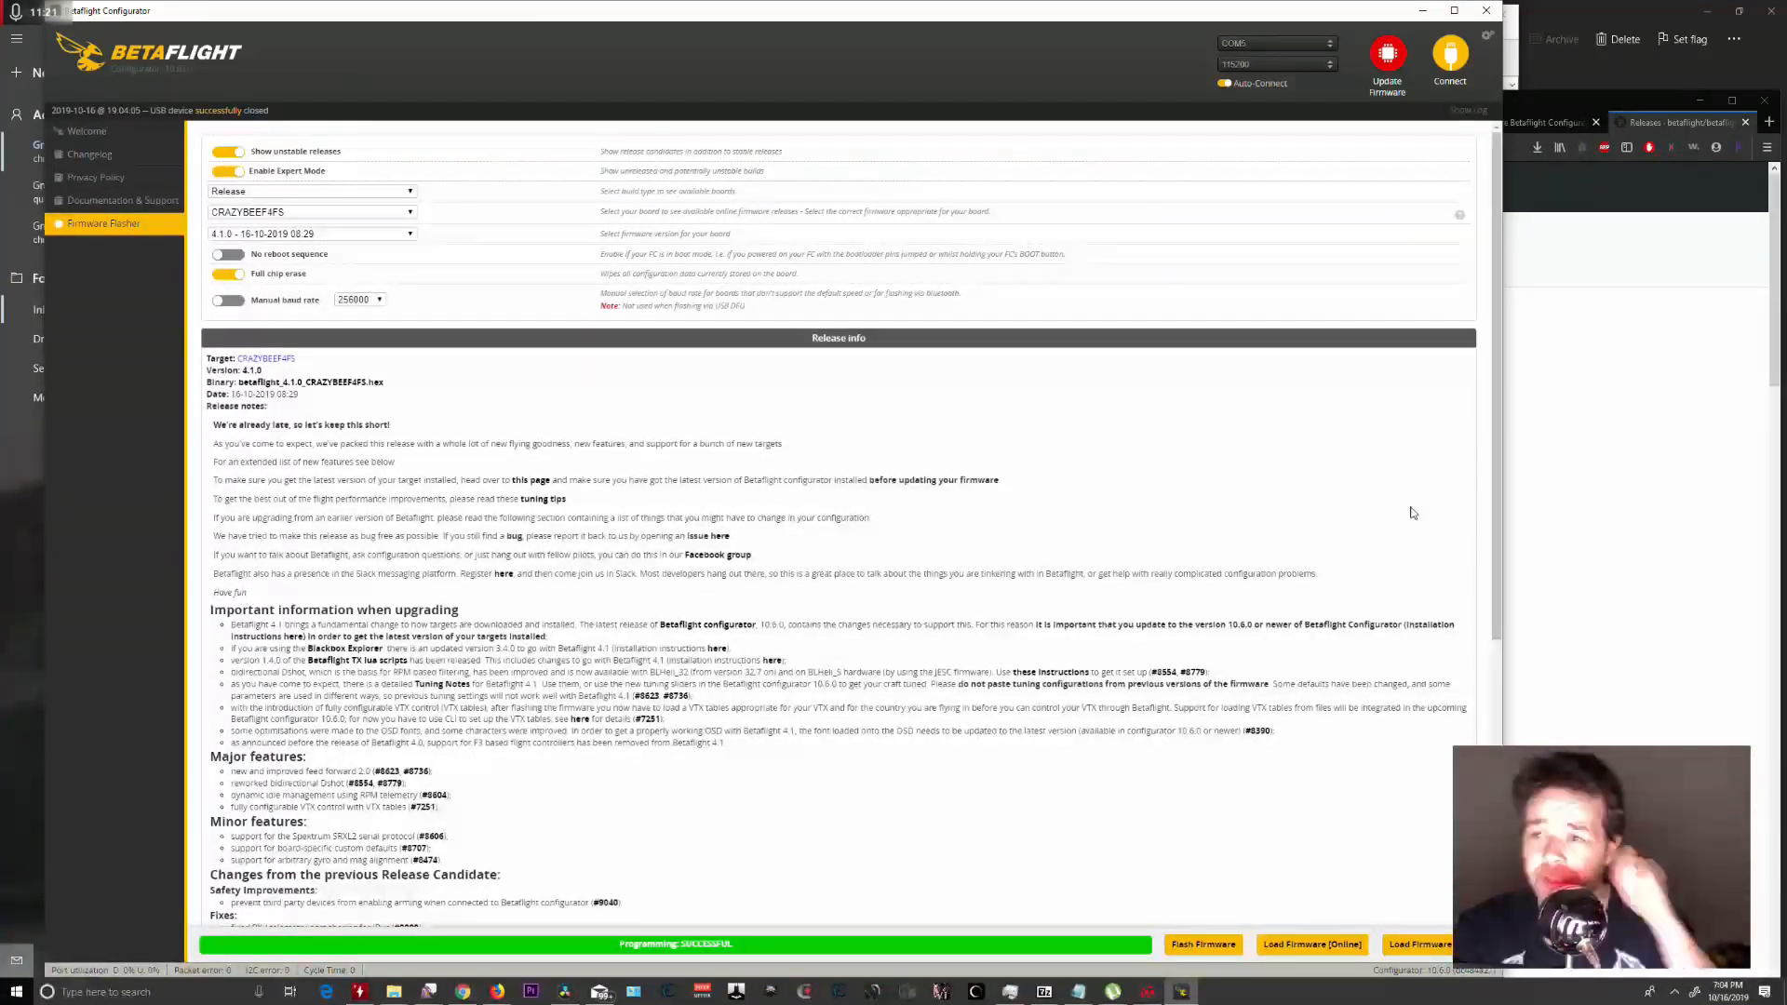
Connect to the flight controller and set the UART1 peripheral to VTX (TBS SmartAudio) in the port settings.
left_click(1449, 58)
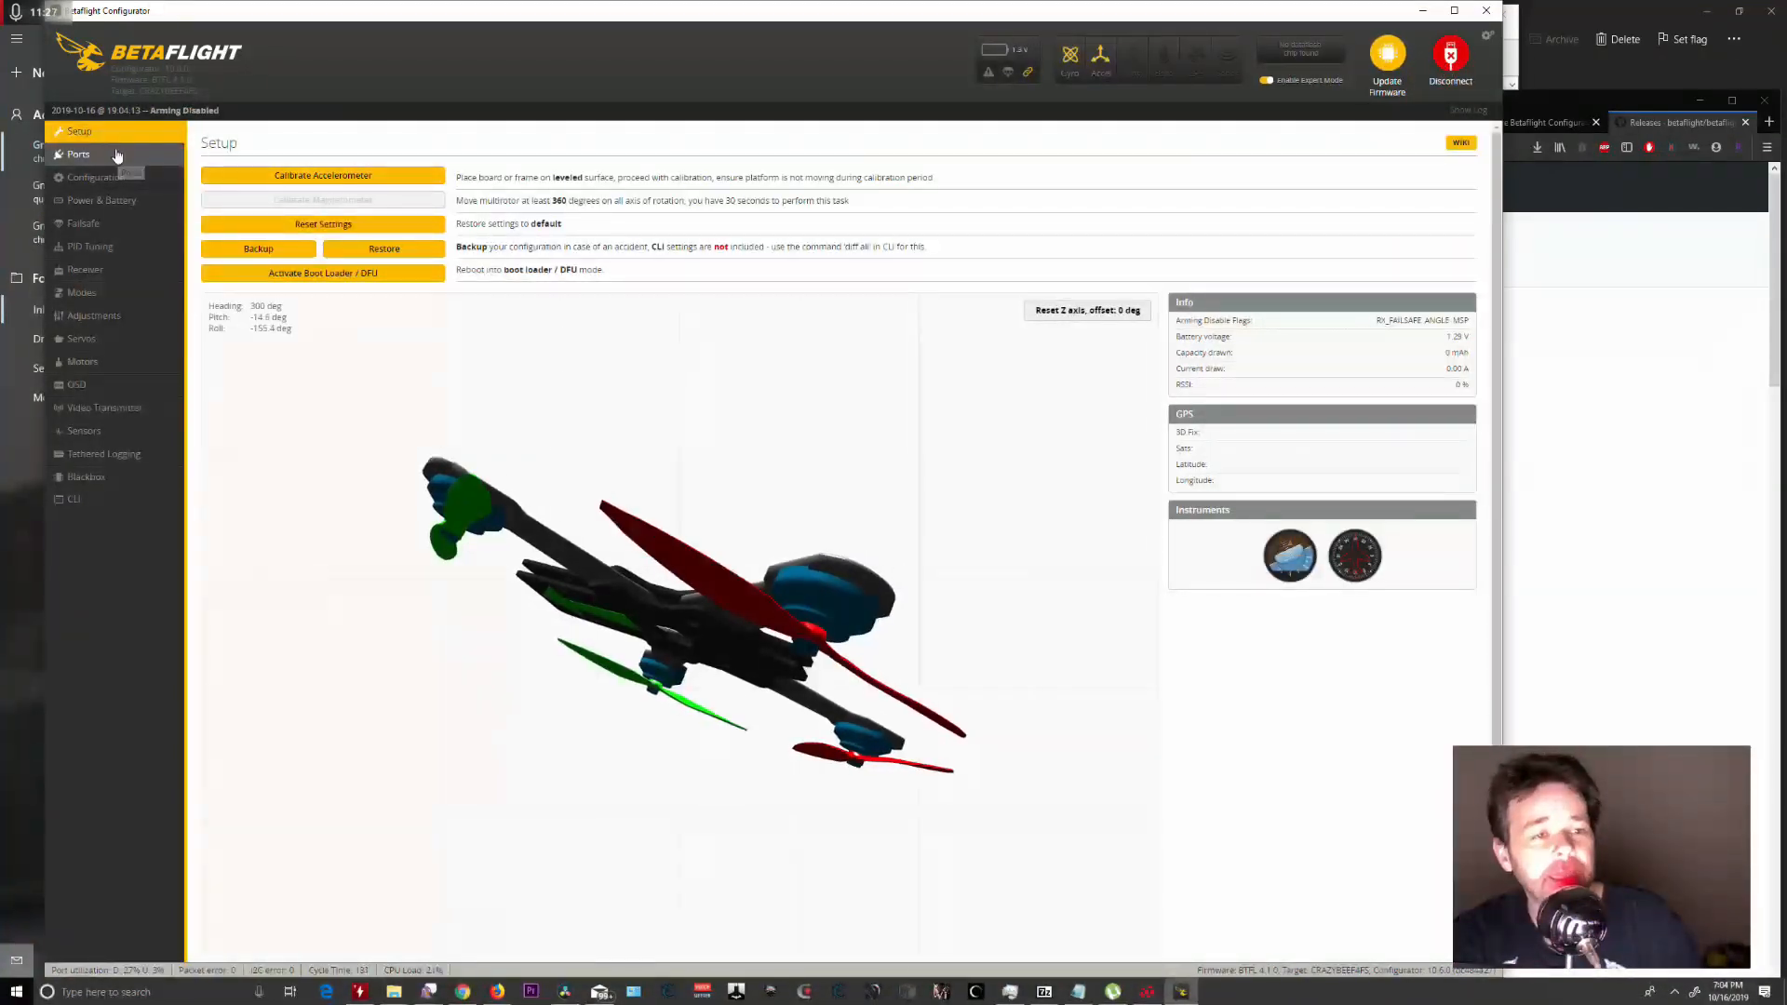
left_click(79, 153)
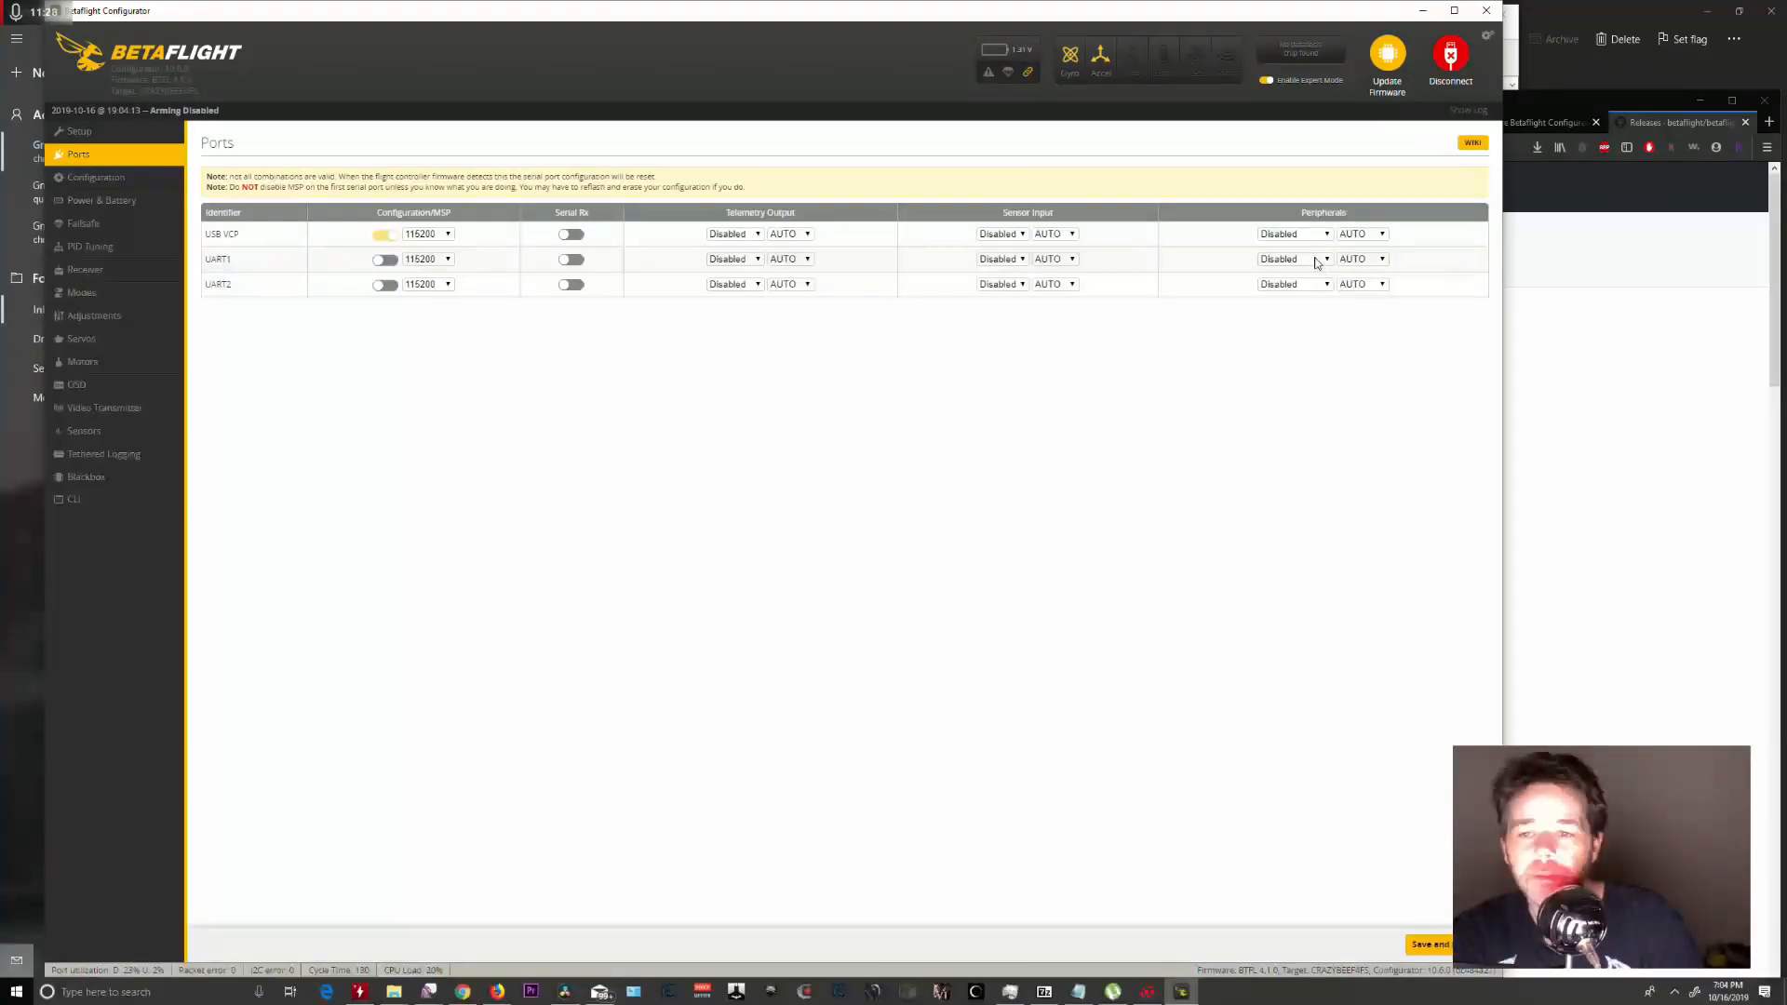
left_click(1318, 261)
left_click(1309, 295)
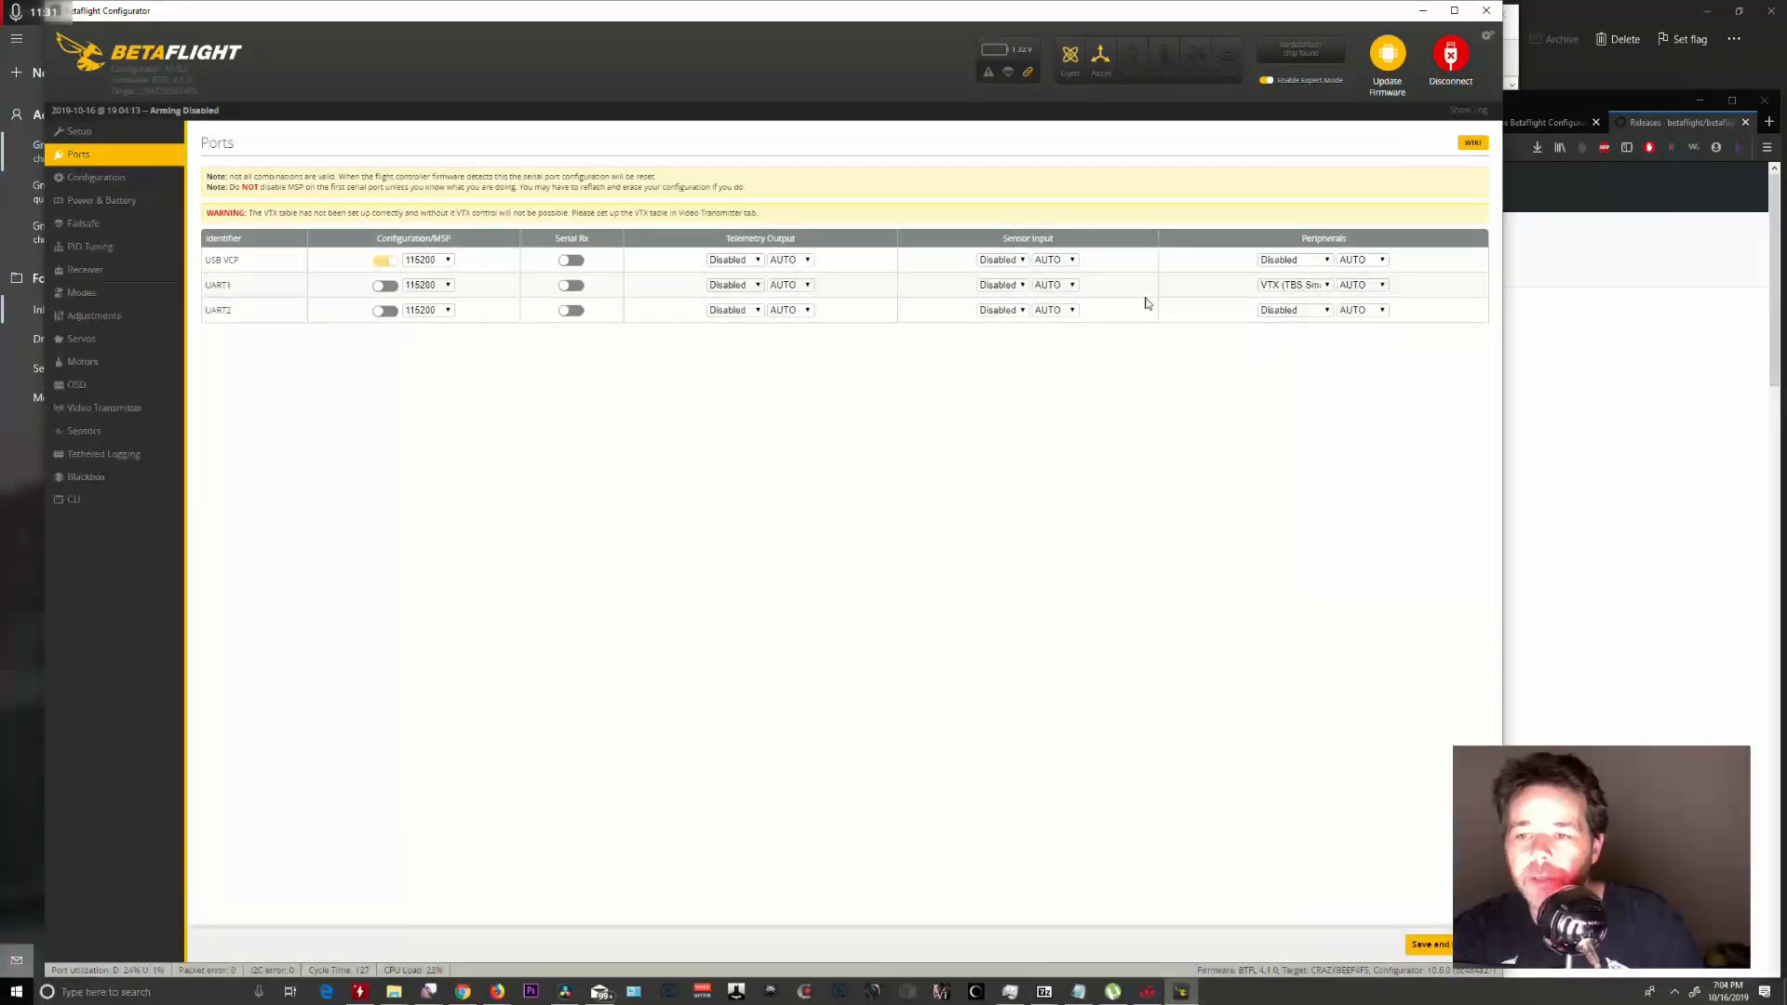
Read the VTX table warning, and save the port settings with a reboot of the board.
left_click_drag(212, 213, 767, 212)
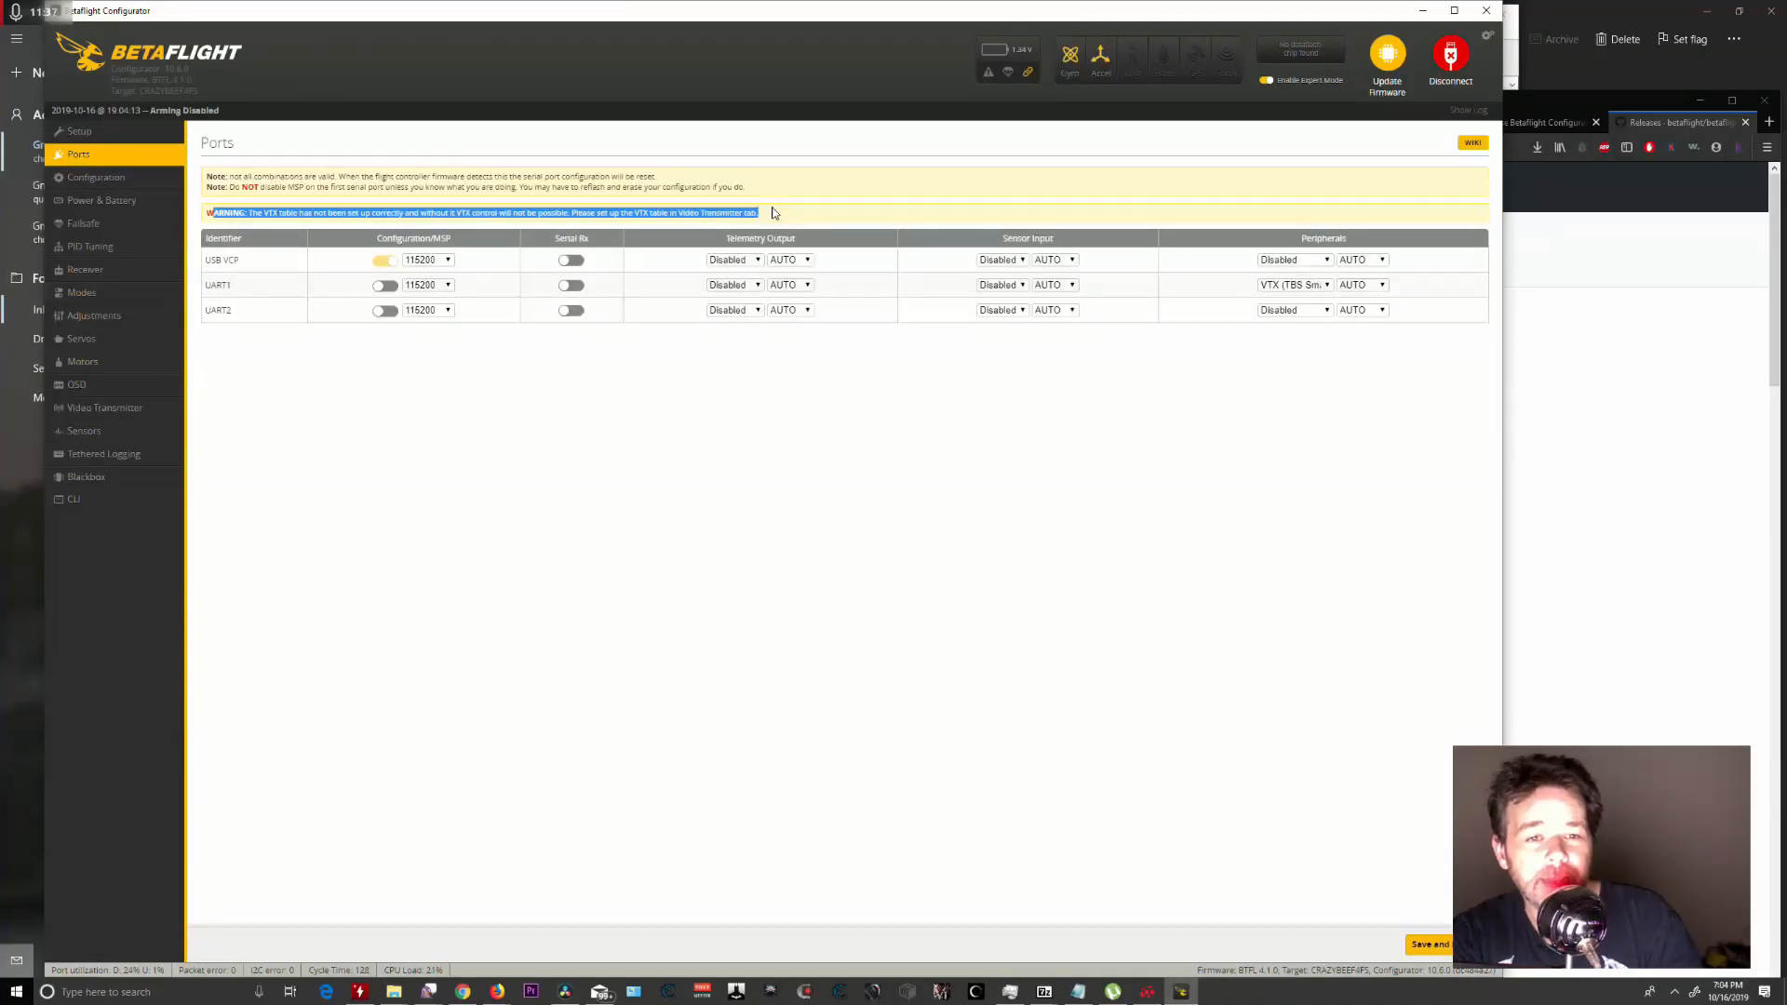
left_click(778, 213)
triple_click(778, 213)
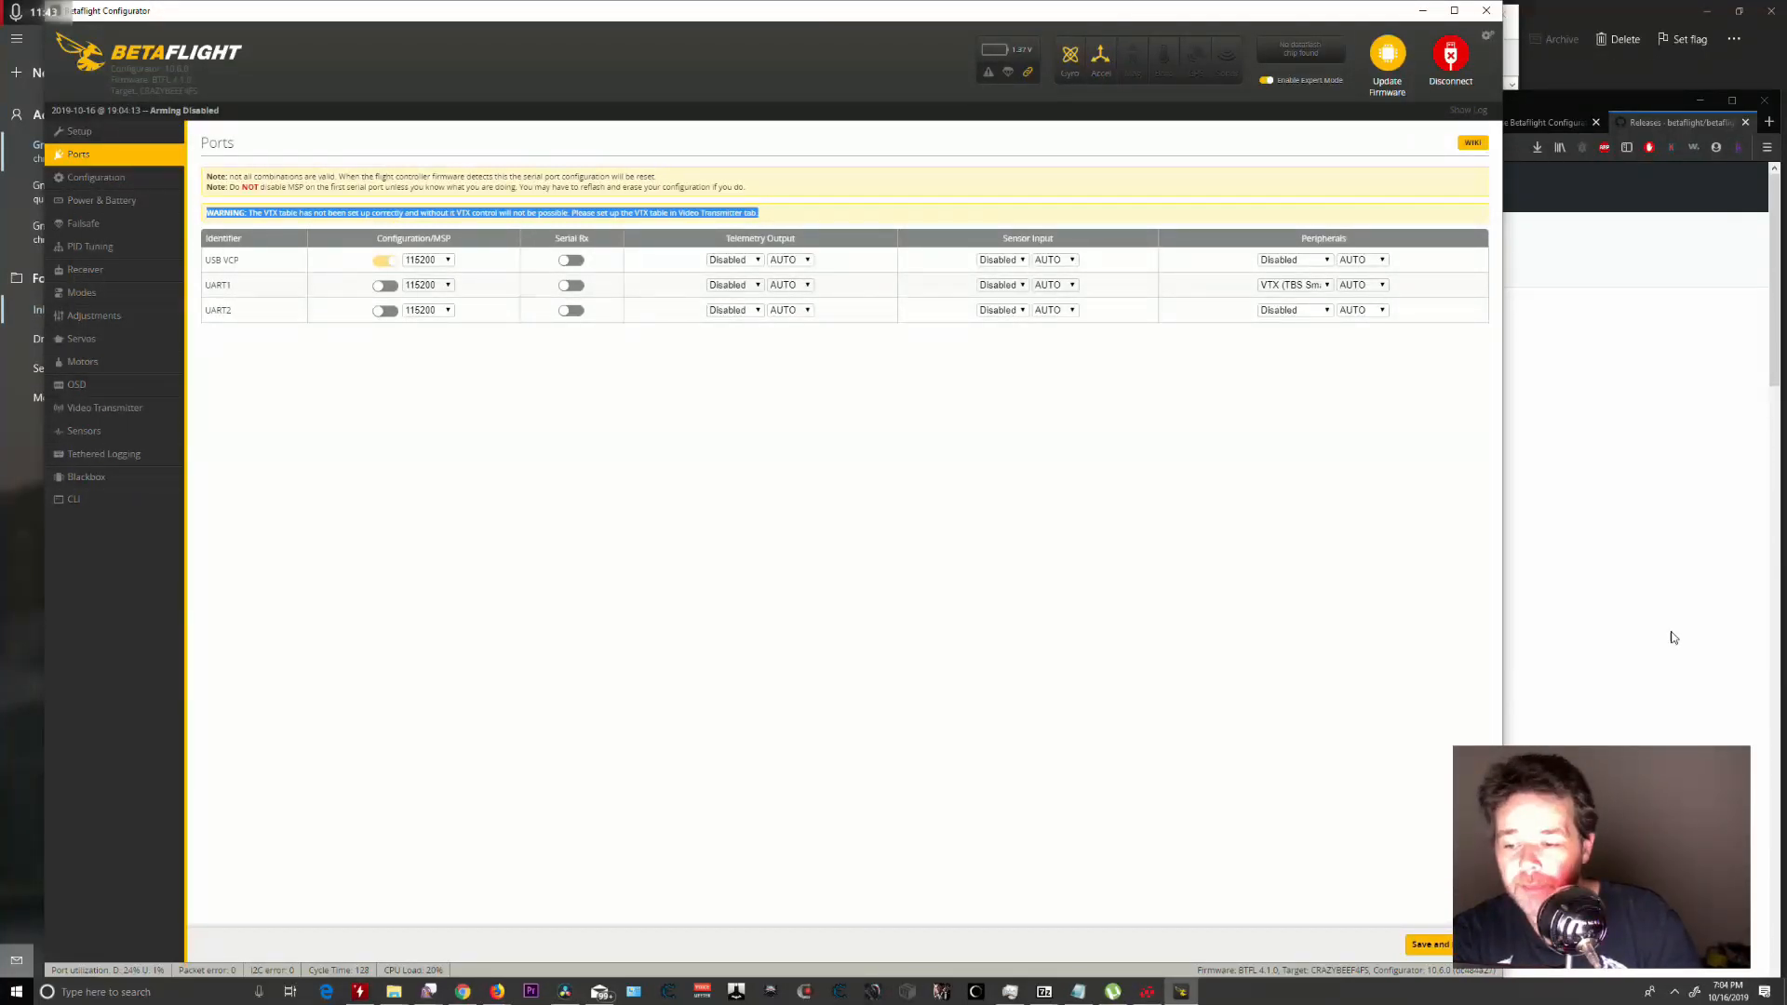
left_click_drag(1308, 16, 1271, 17)
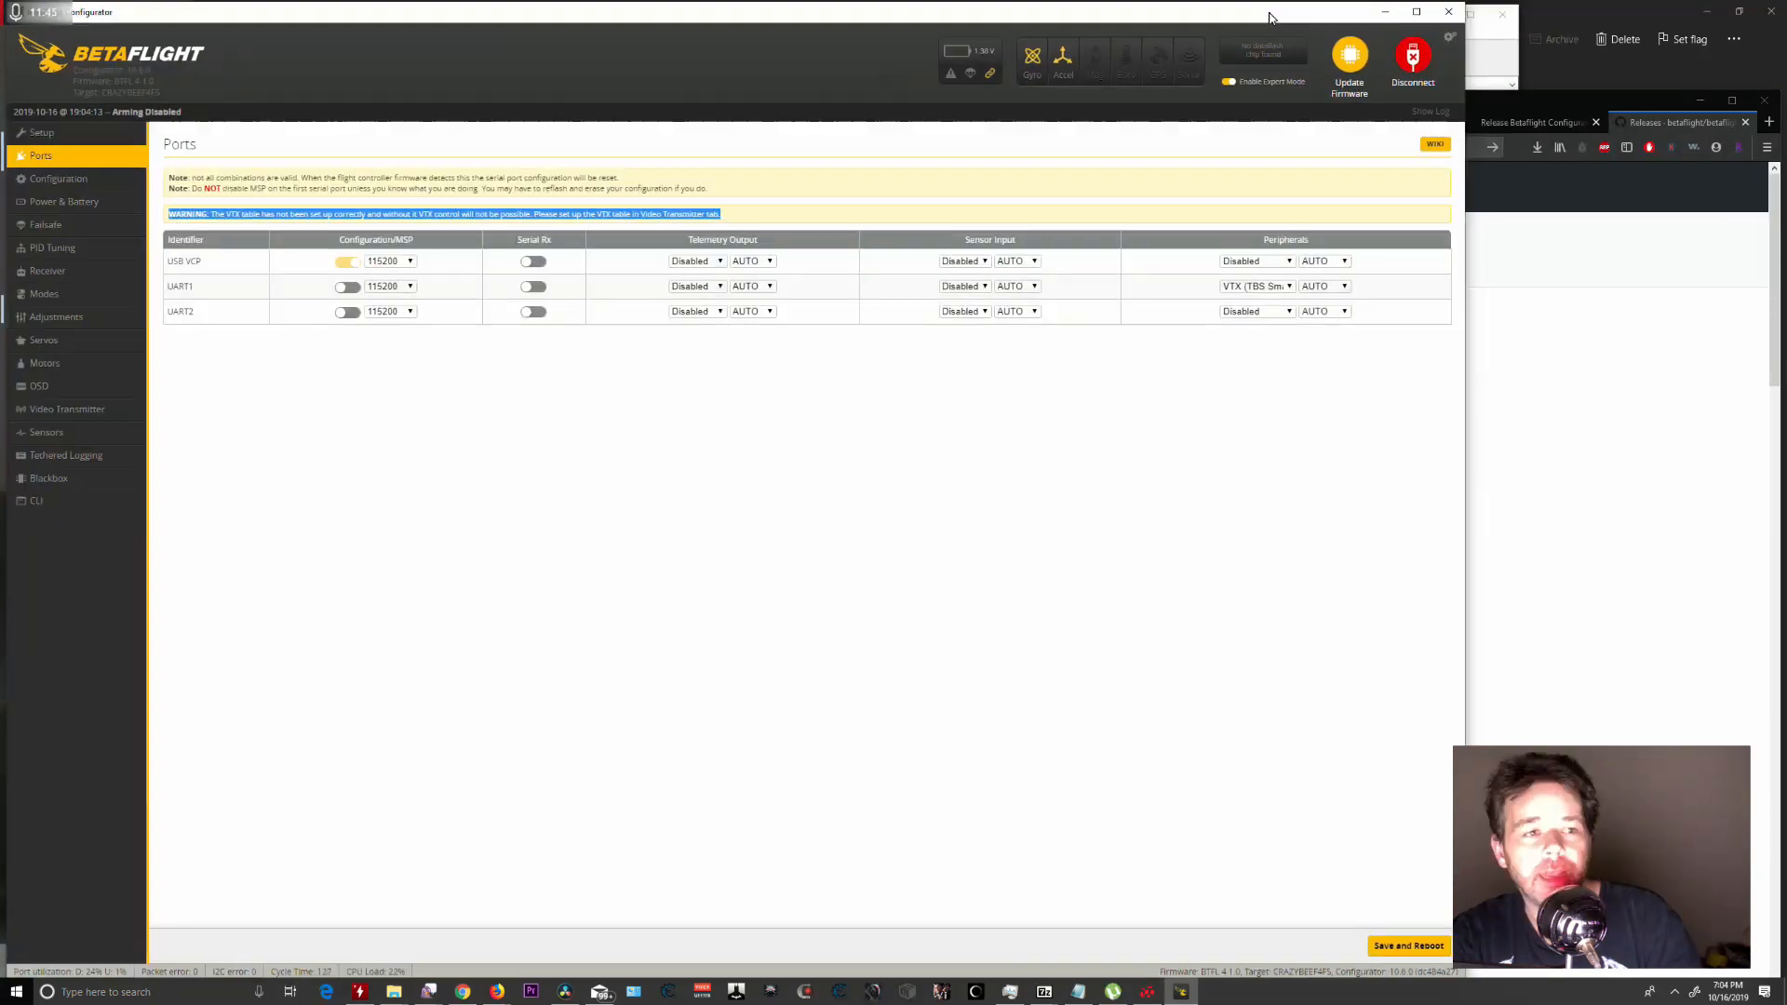
left_click(1396, 948)
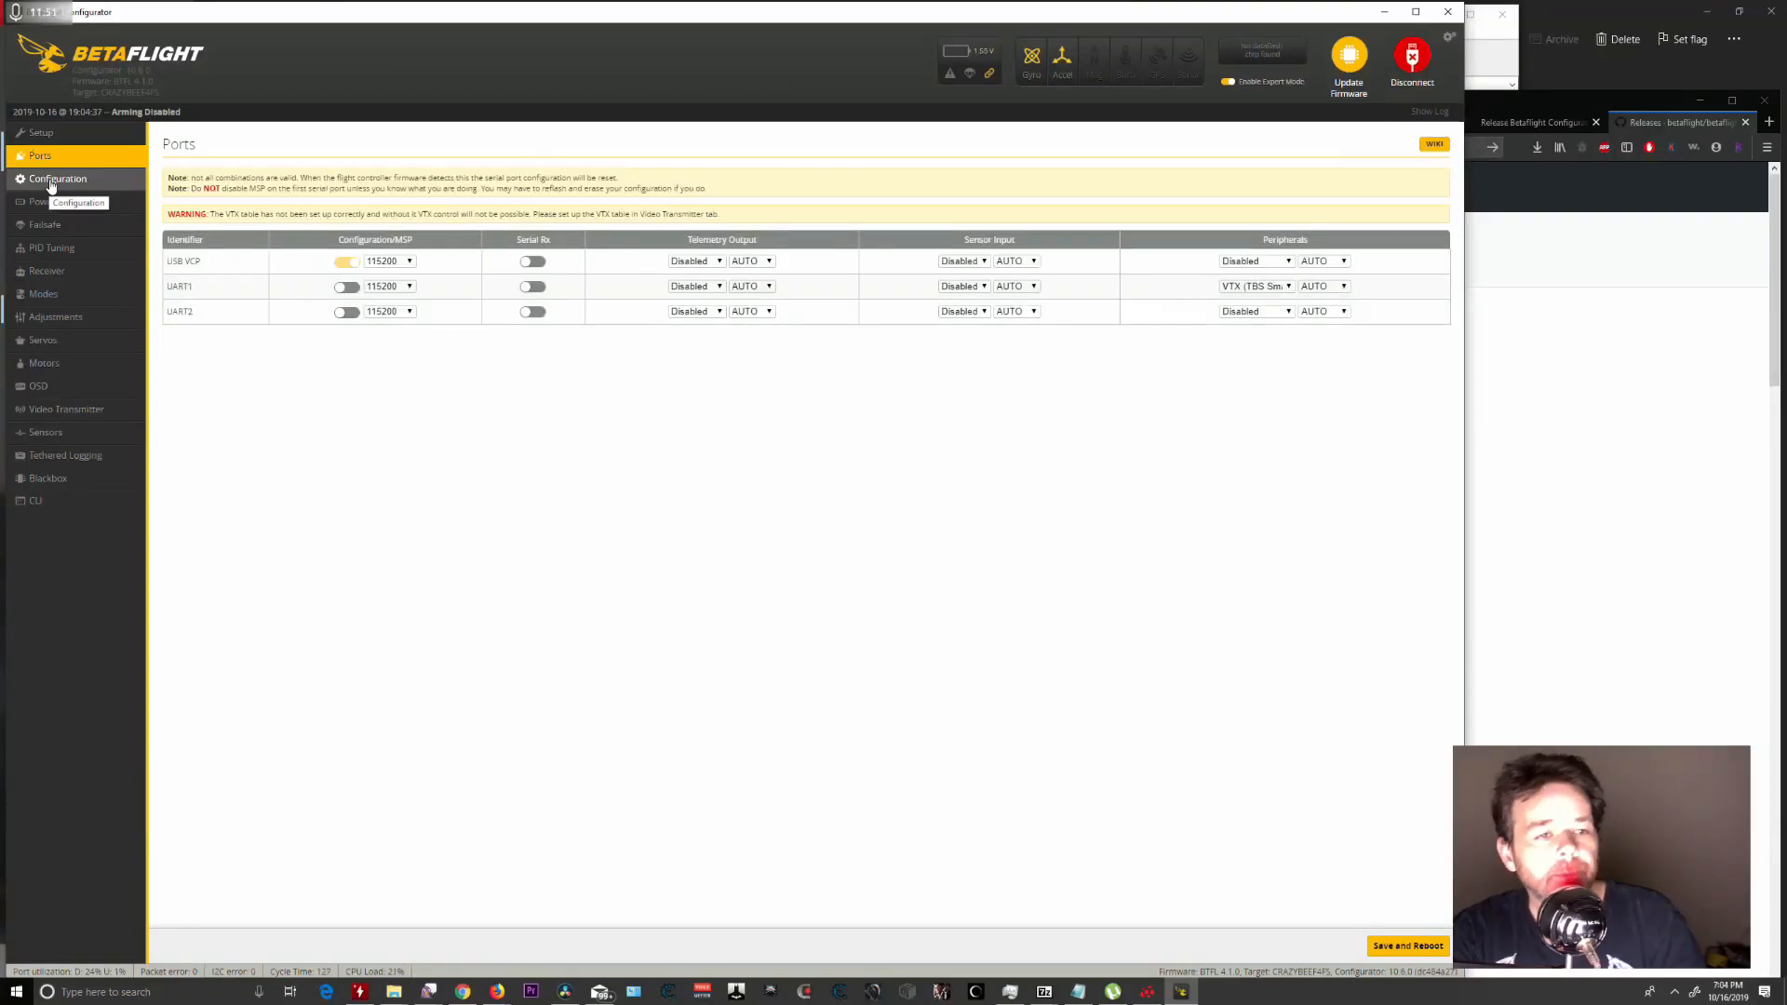
In the Configuration settings, set the ESC/Motor protocol to DSHOT600 and switch Bidirectional DShot on and back off.
left_click(51, 182)
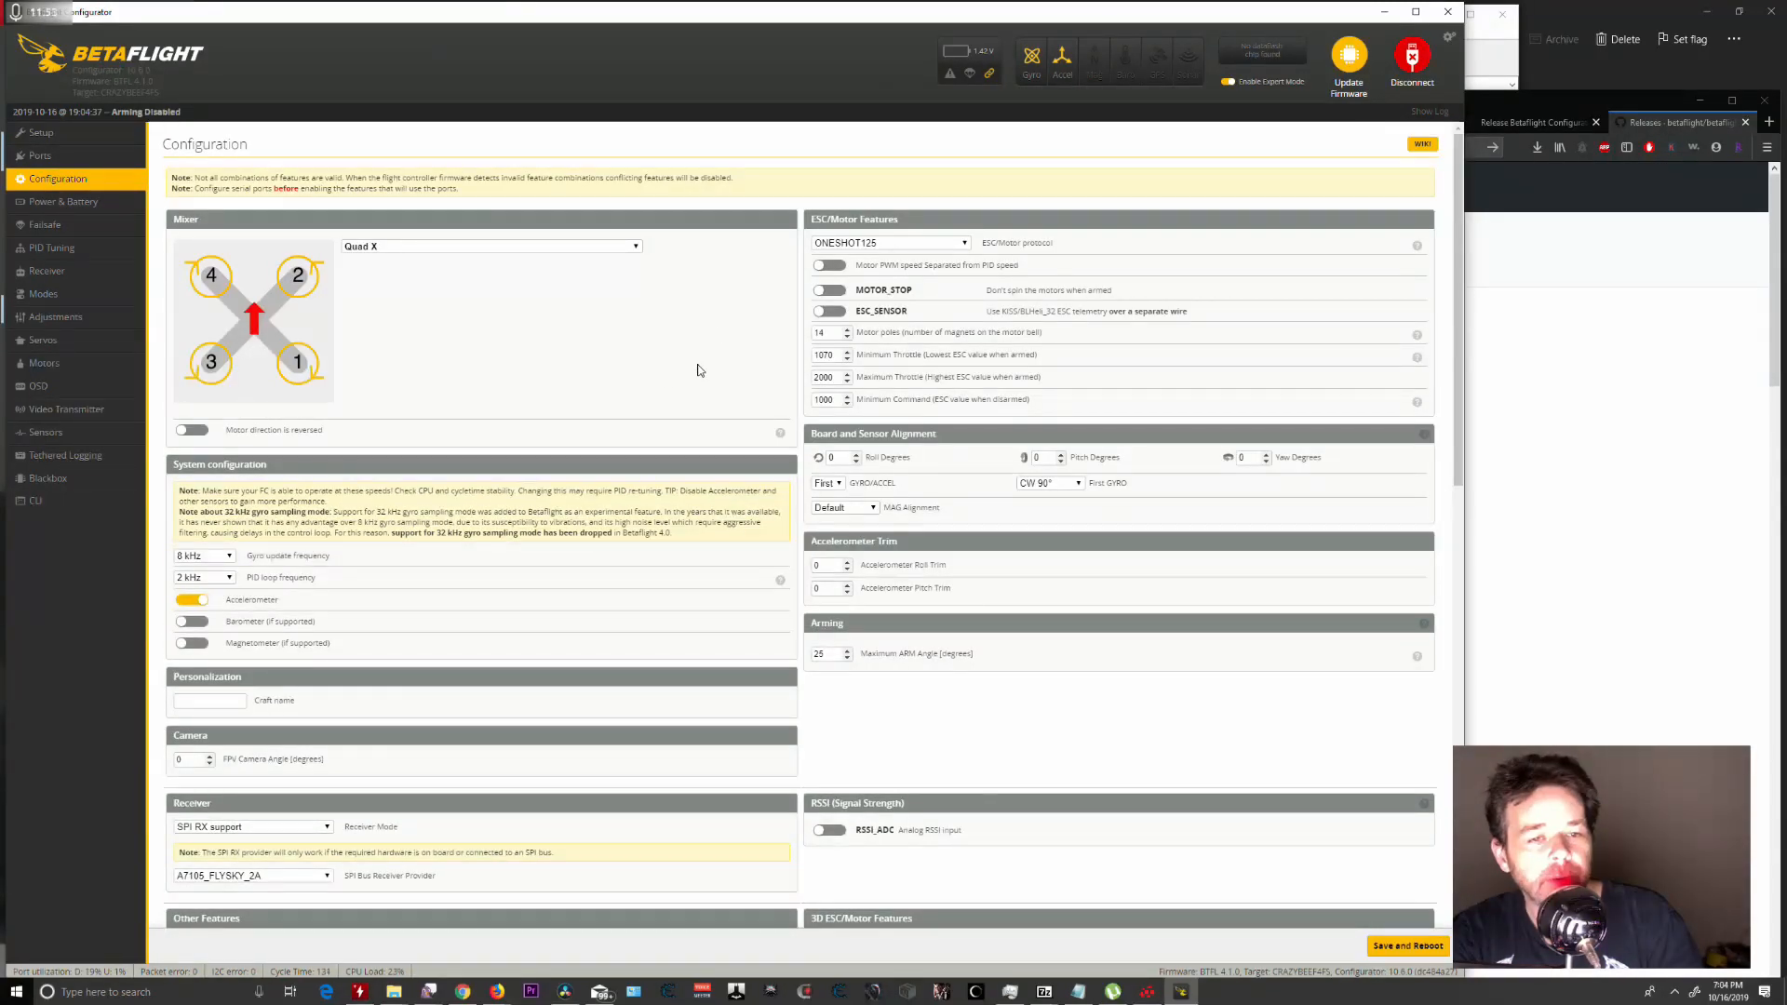
left_click(926, 244)
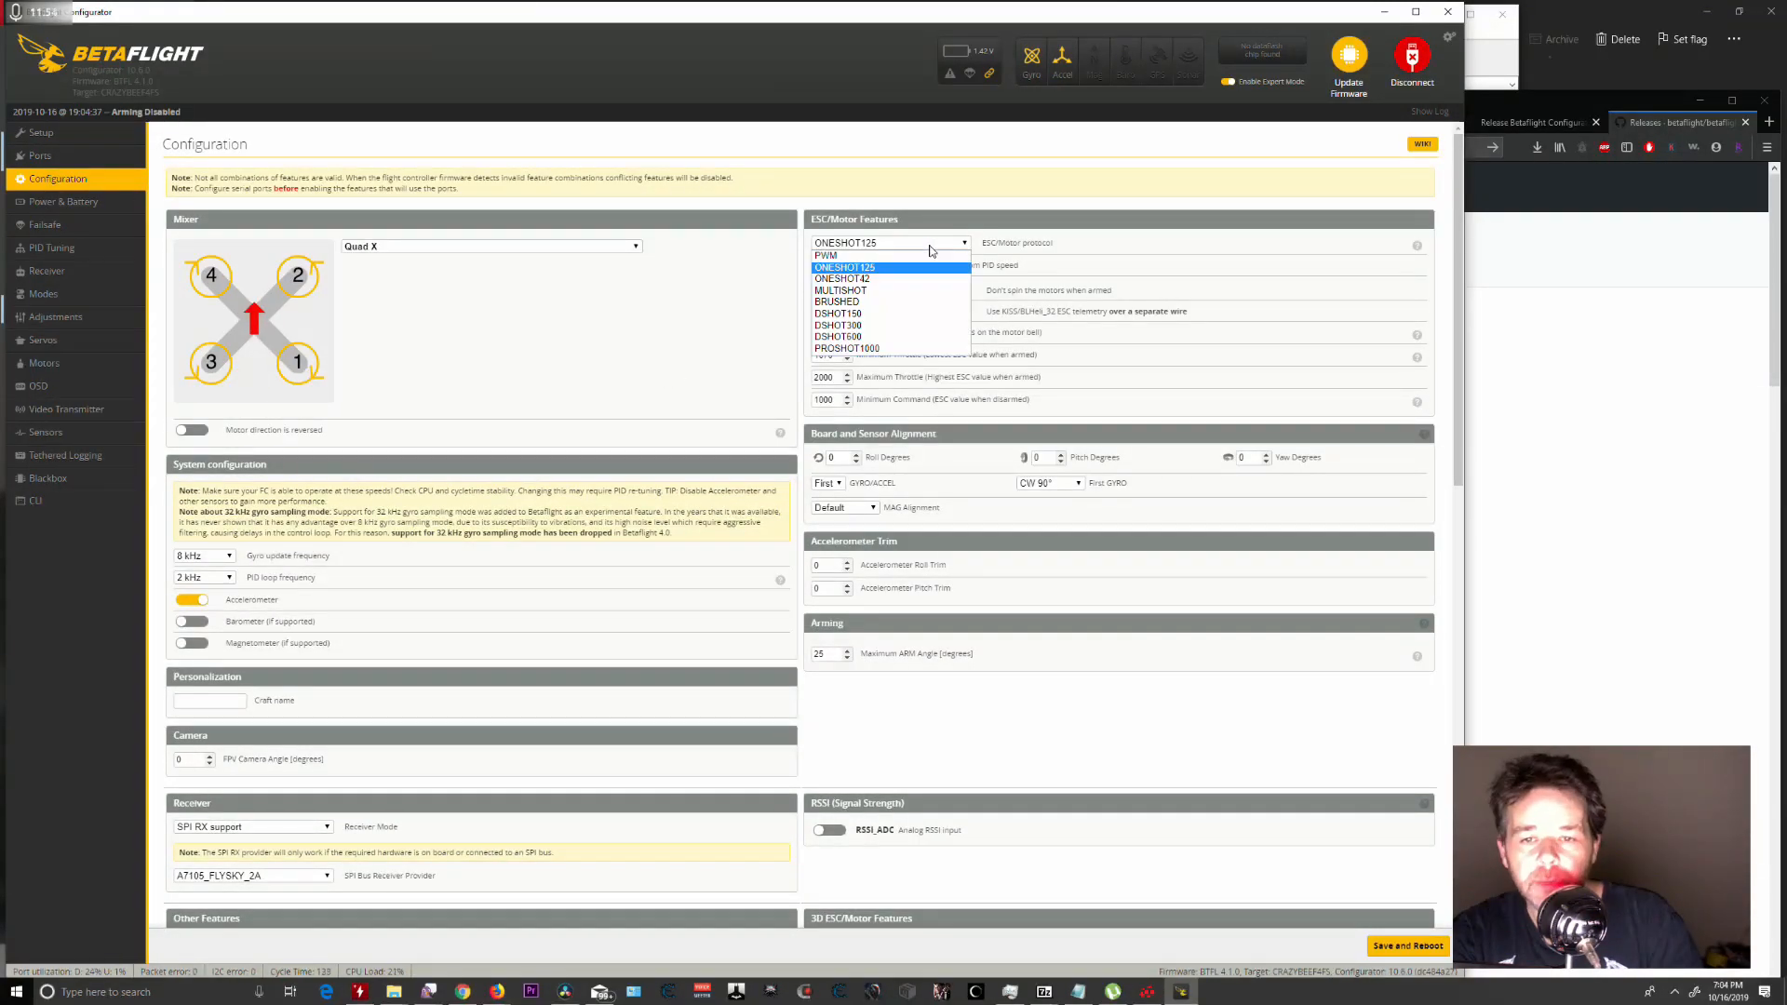
left_click(903, 337)
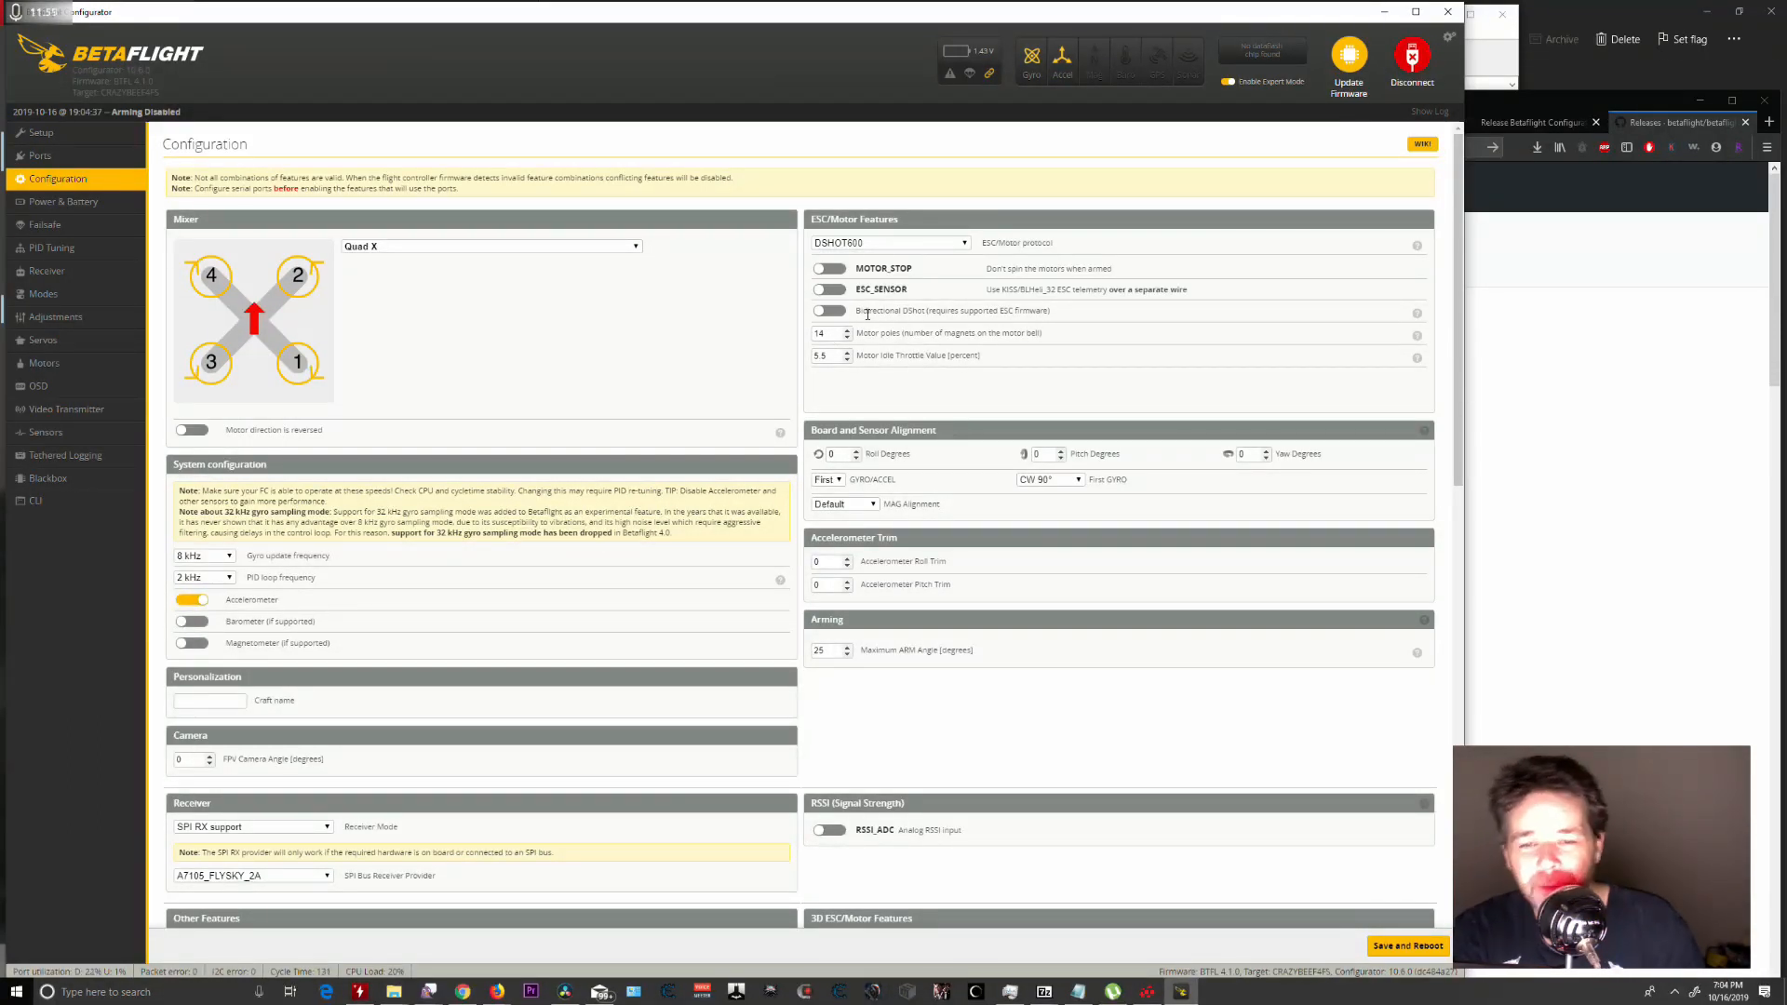
left_click(832, 311)
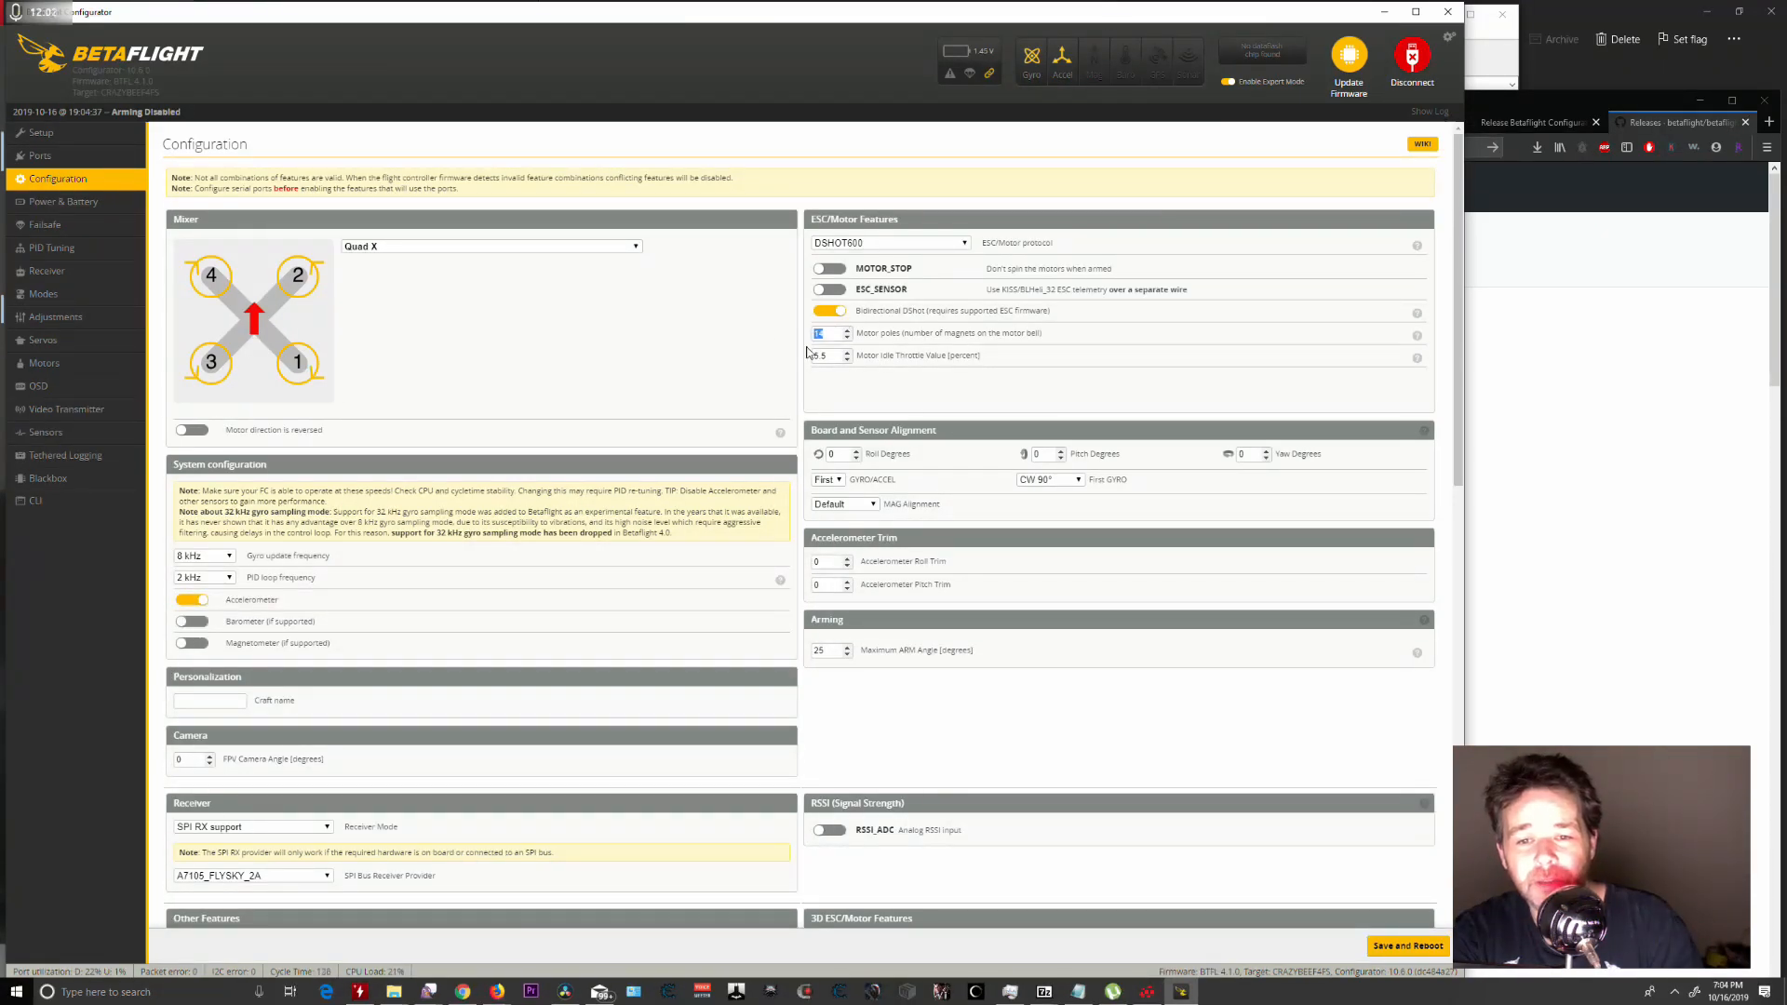
left_click(827, 313)
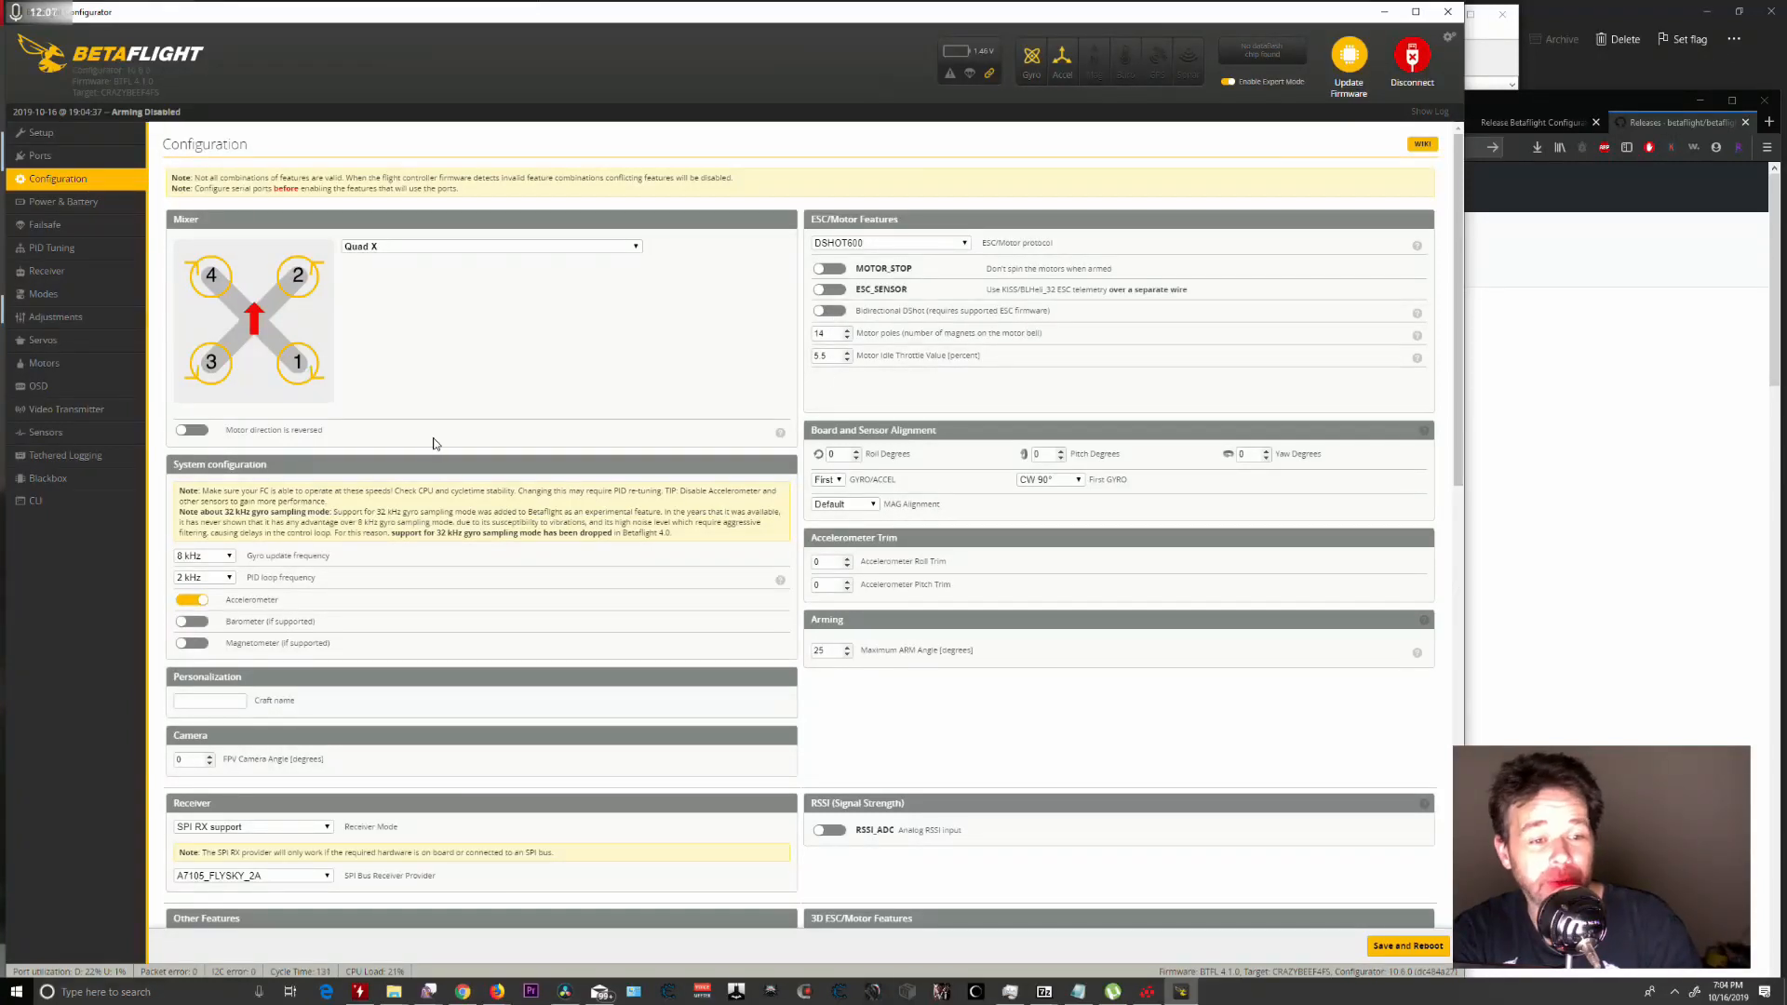
Set the PID loop frequency to 8 kHz and the maximum ARM angle to 180 degrees.
left_click(224, 577)
left_click(200, 592)
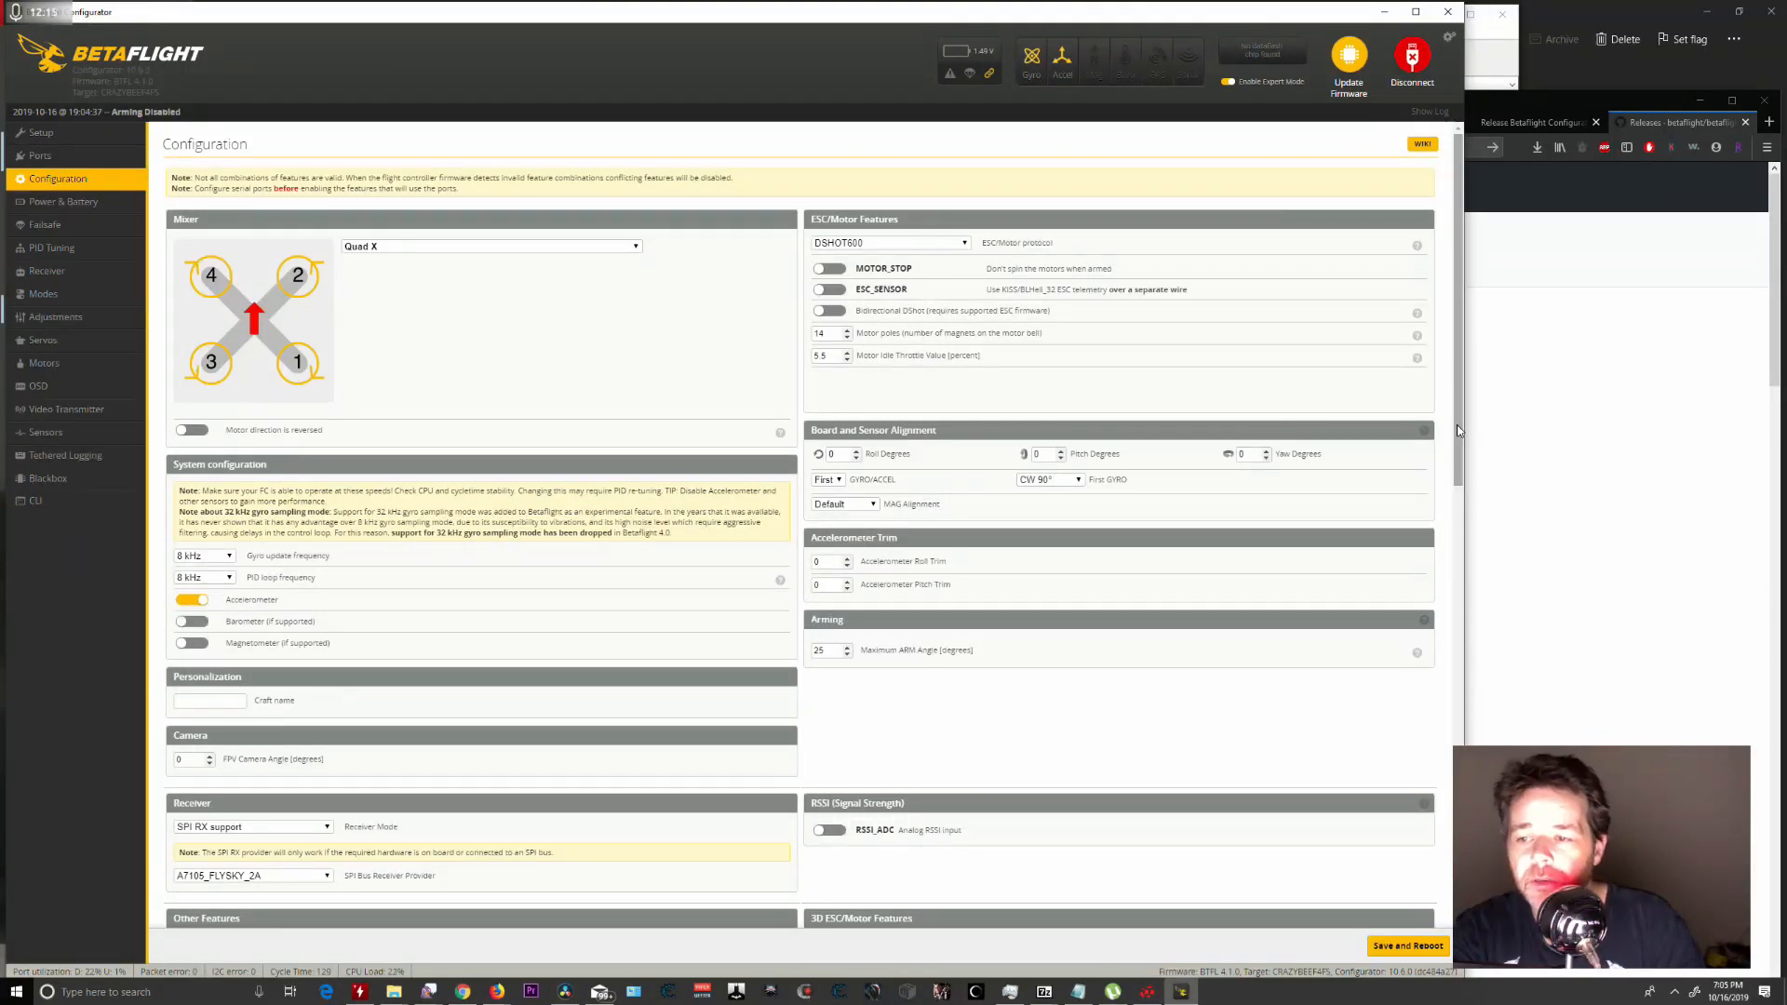
scroll(715, 589, "down", 1)
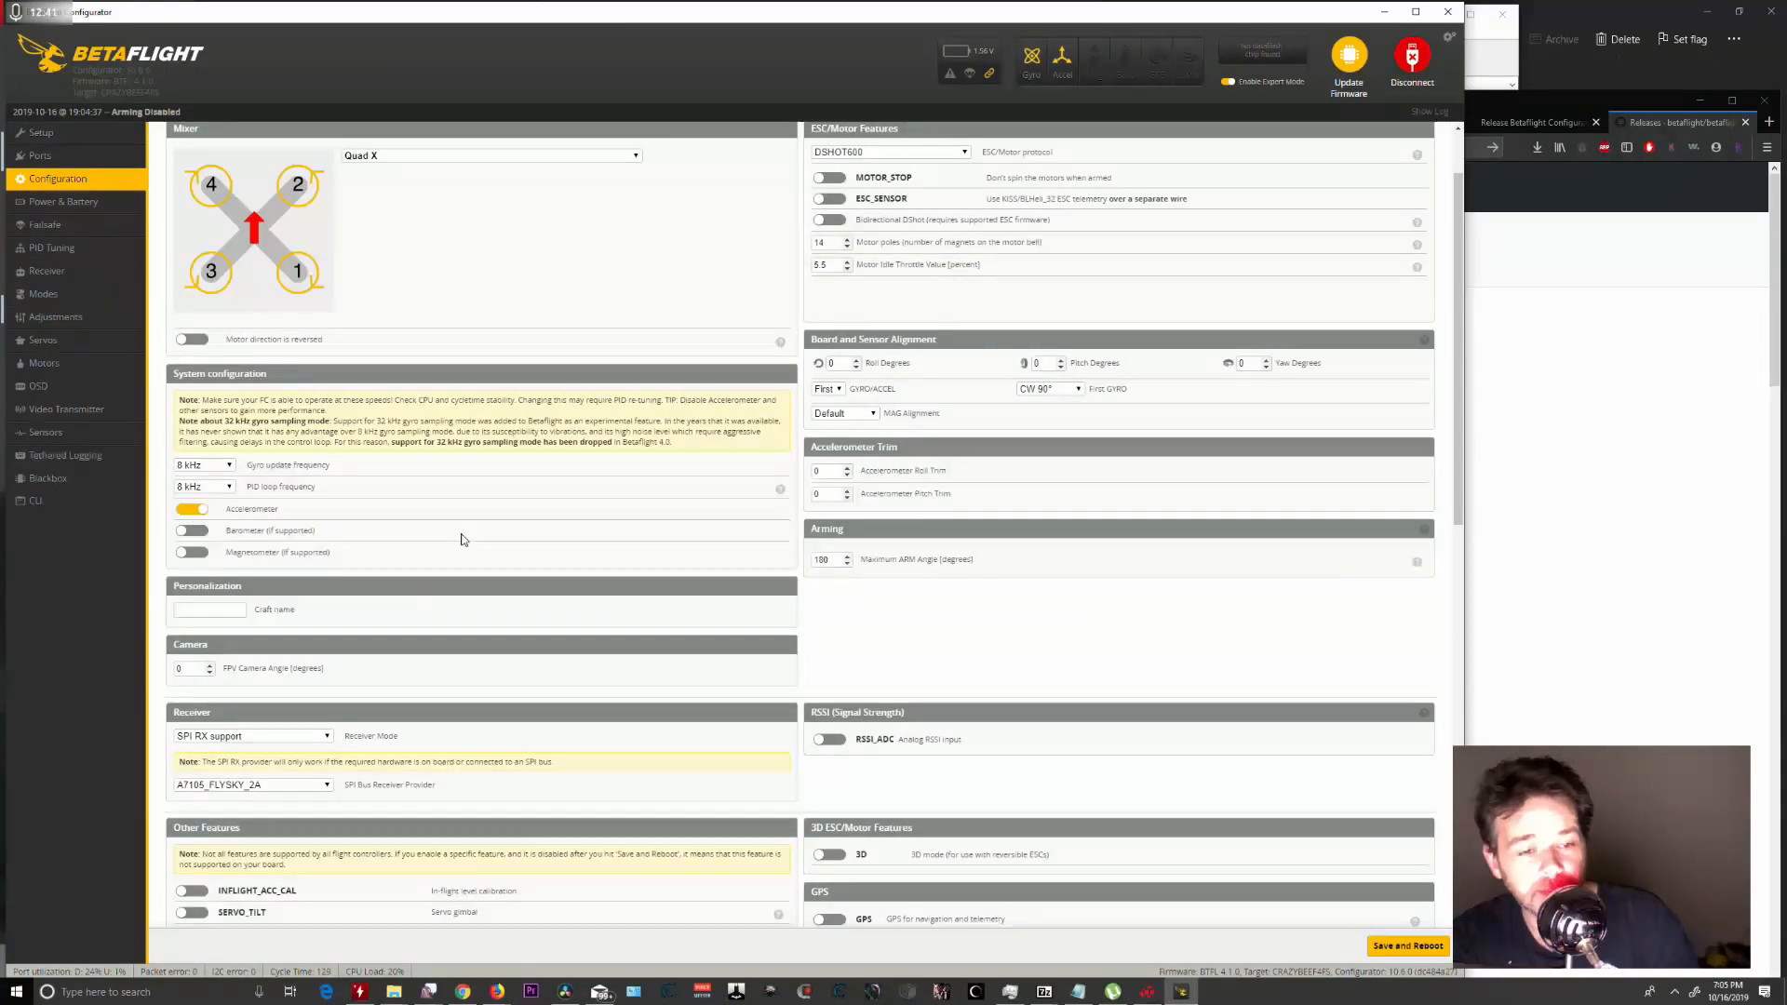
Enable the RX_LOST and RX_SET beeps in the Dshot Beacon Configuration.
scroll(1070, 539, "down", 3)
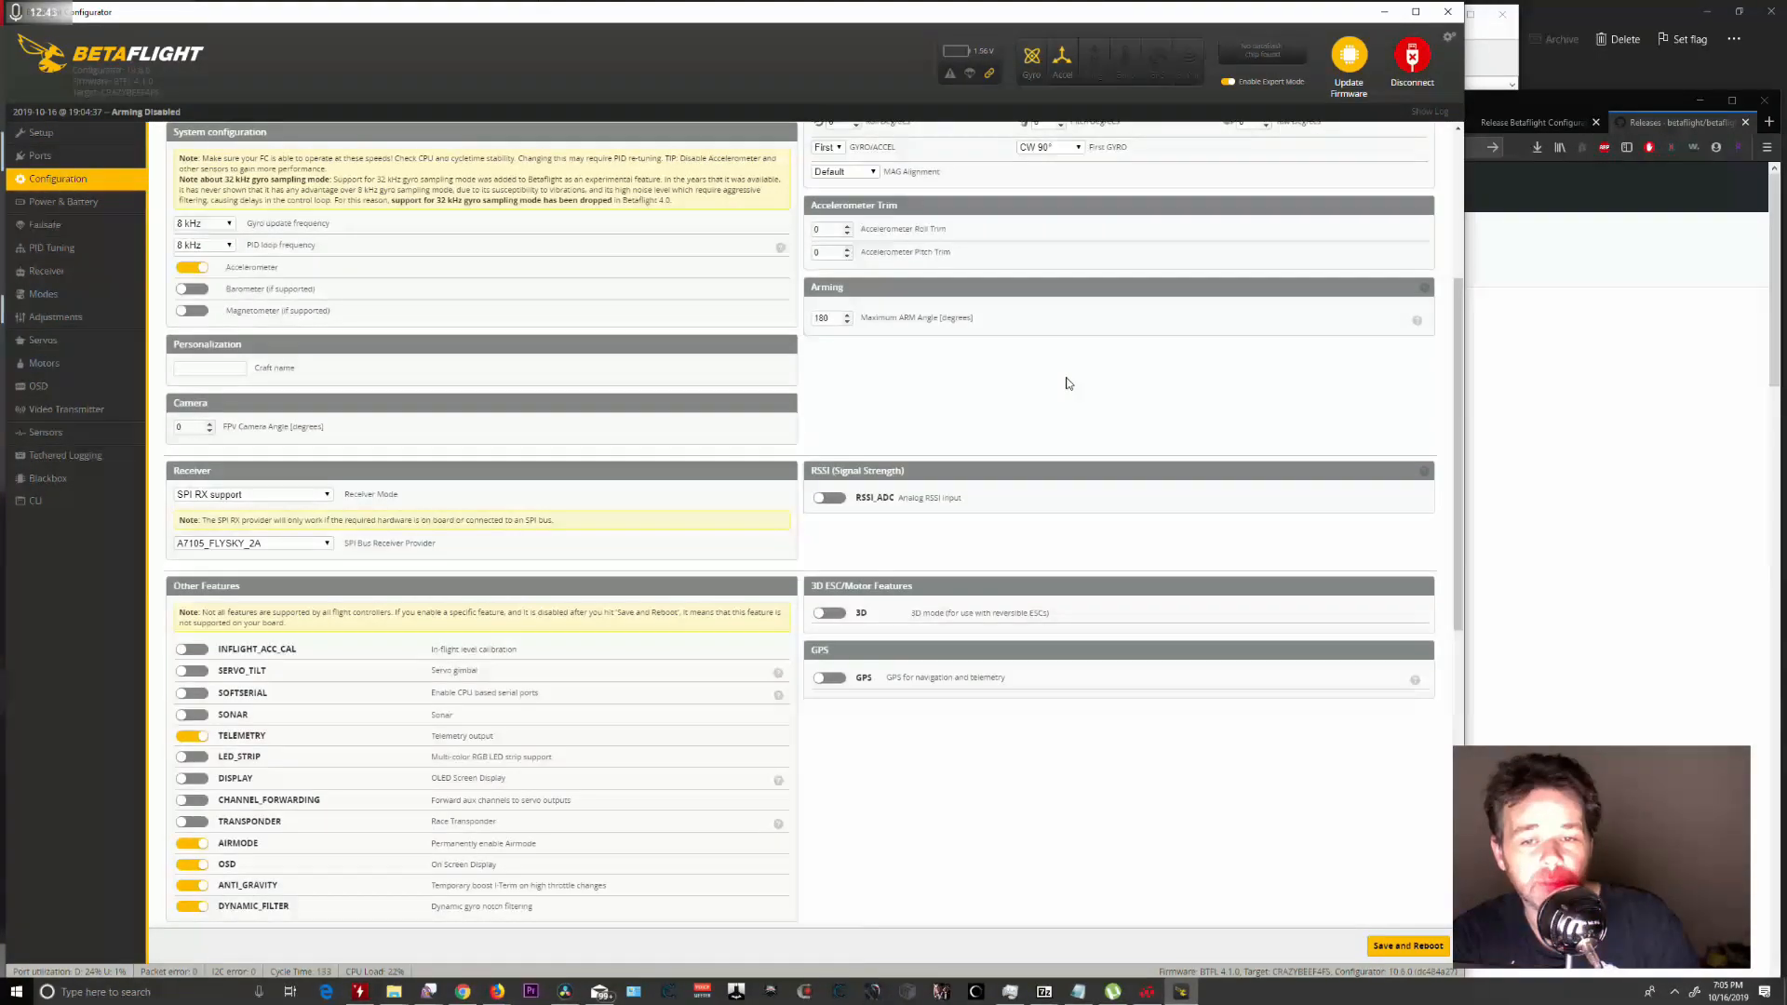
scroll(1065, 387, "down", 1)
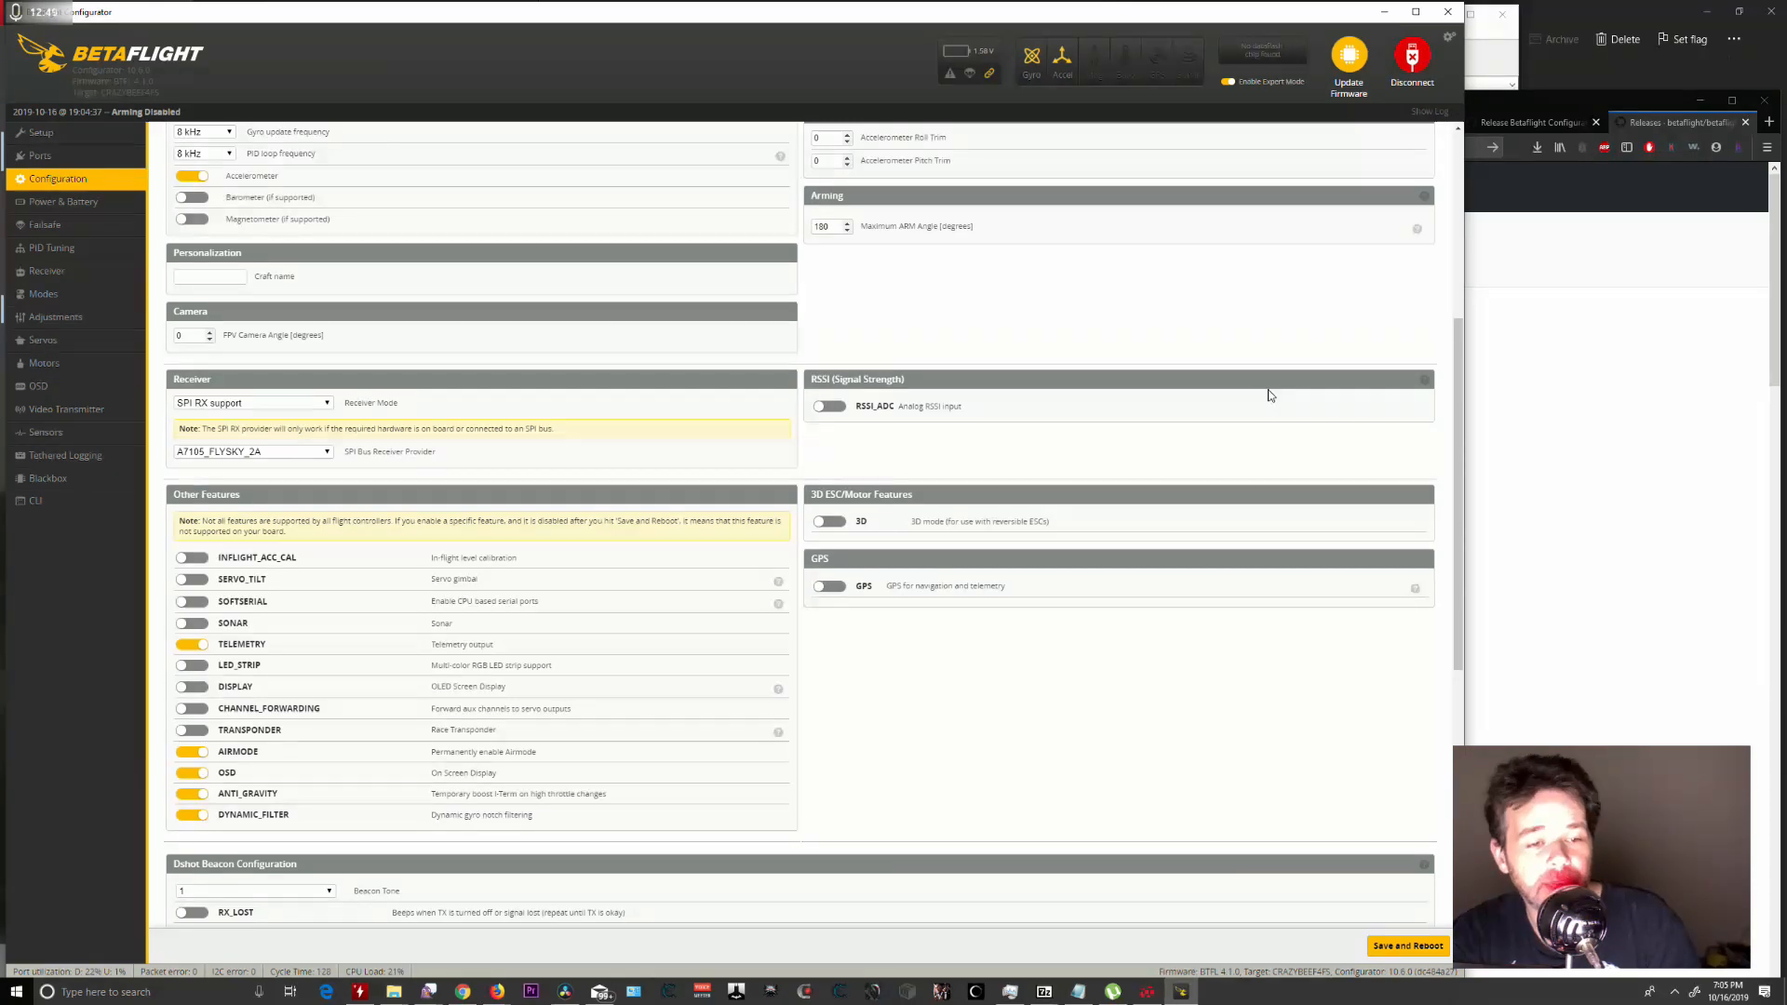
scroll(1252, 368, "down", 2)
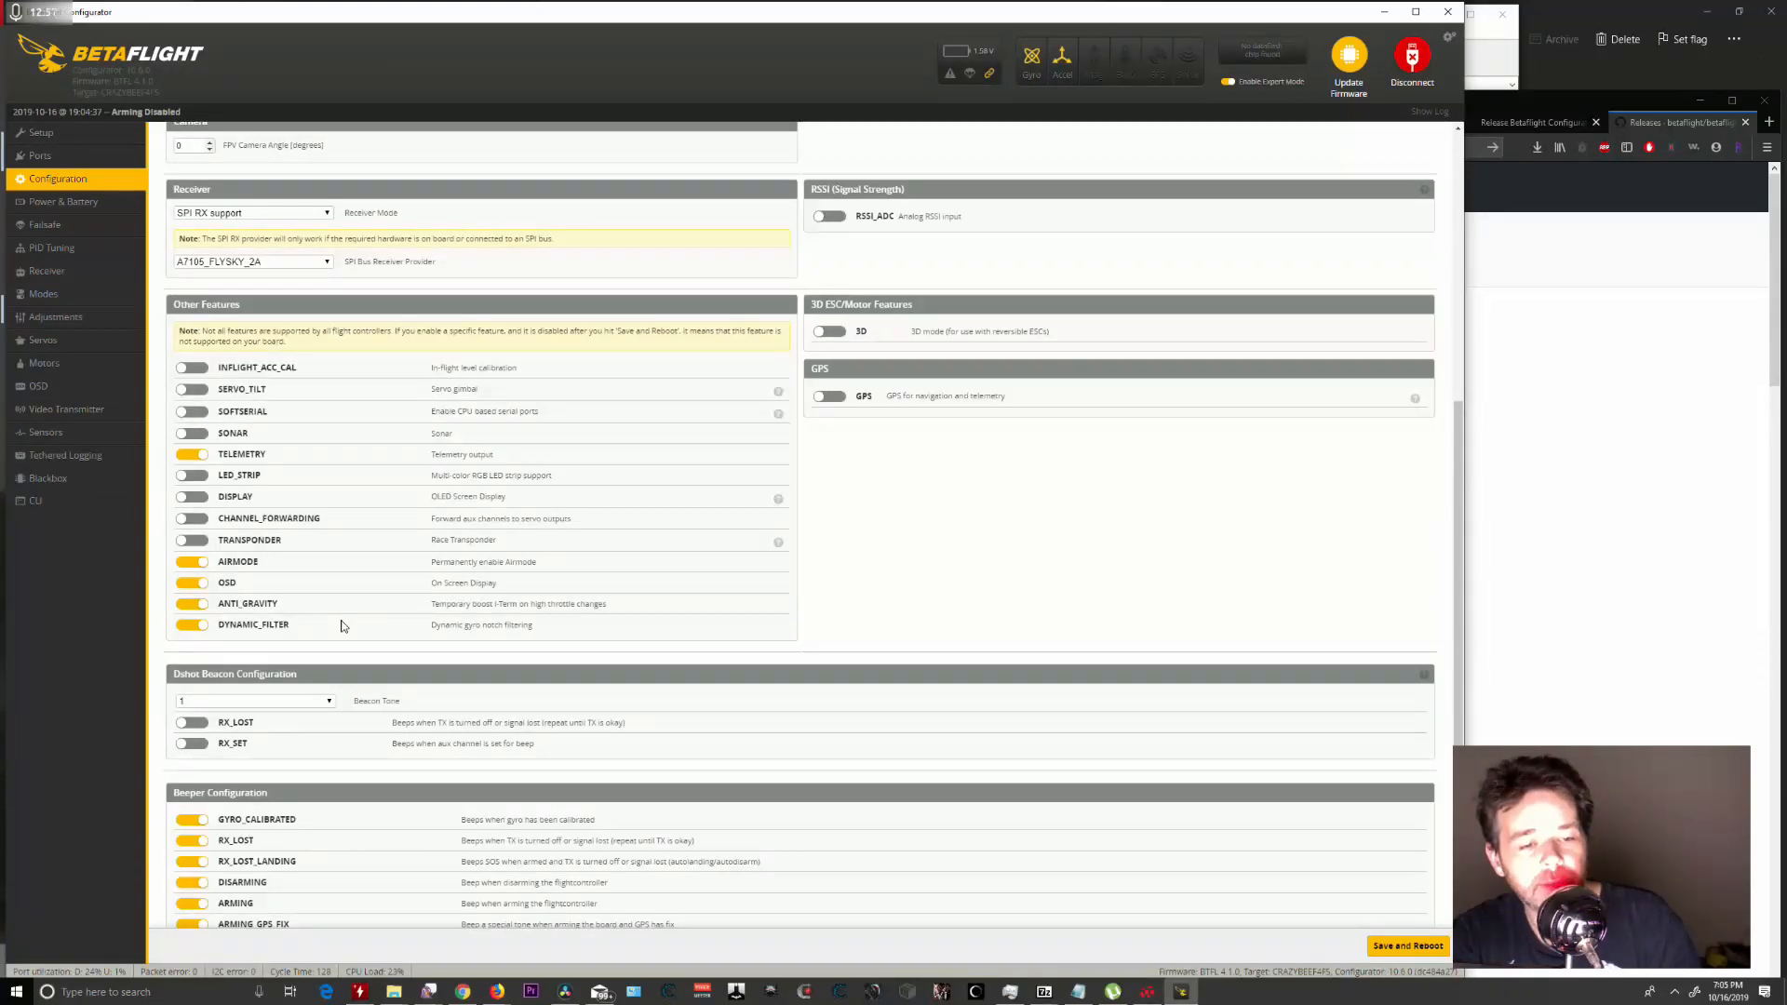
left_click(193, 724)
left_click(194, 745)
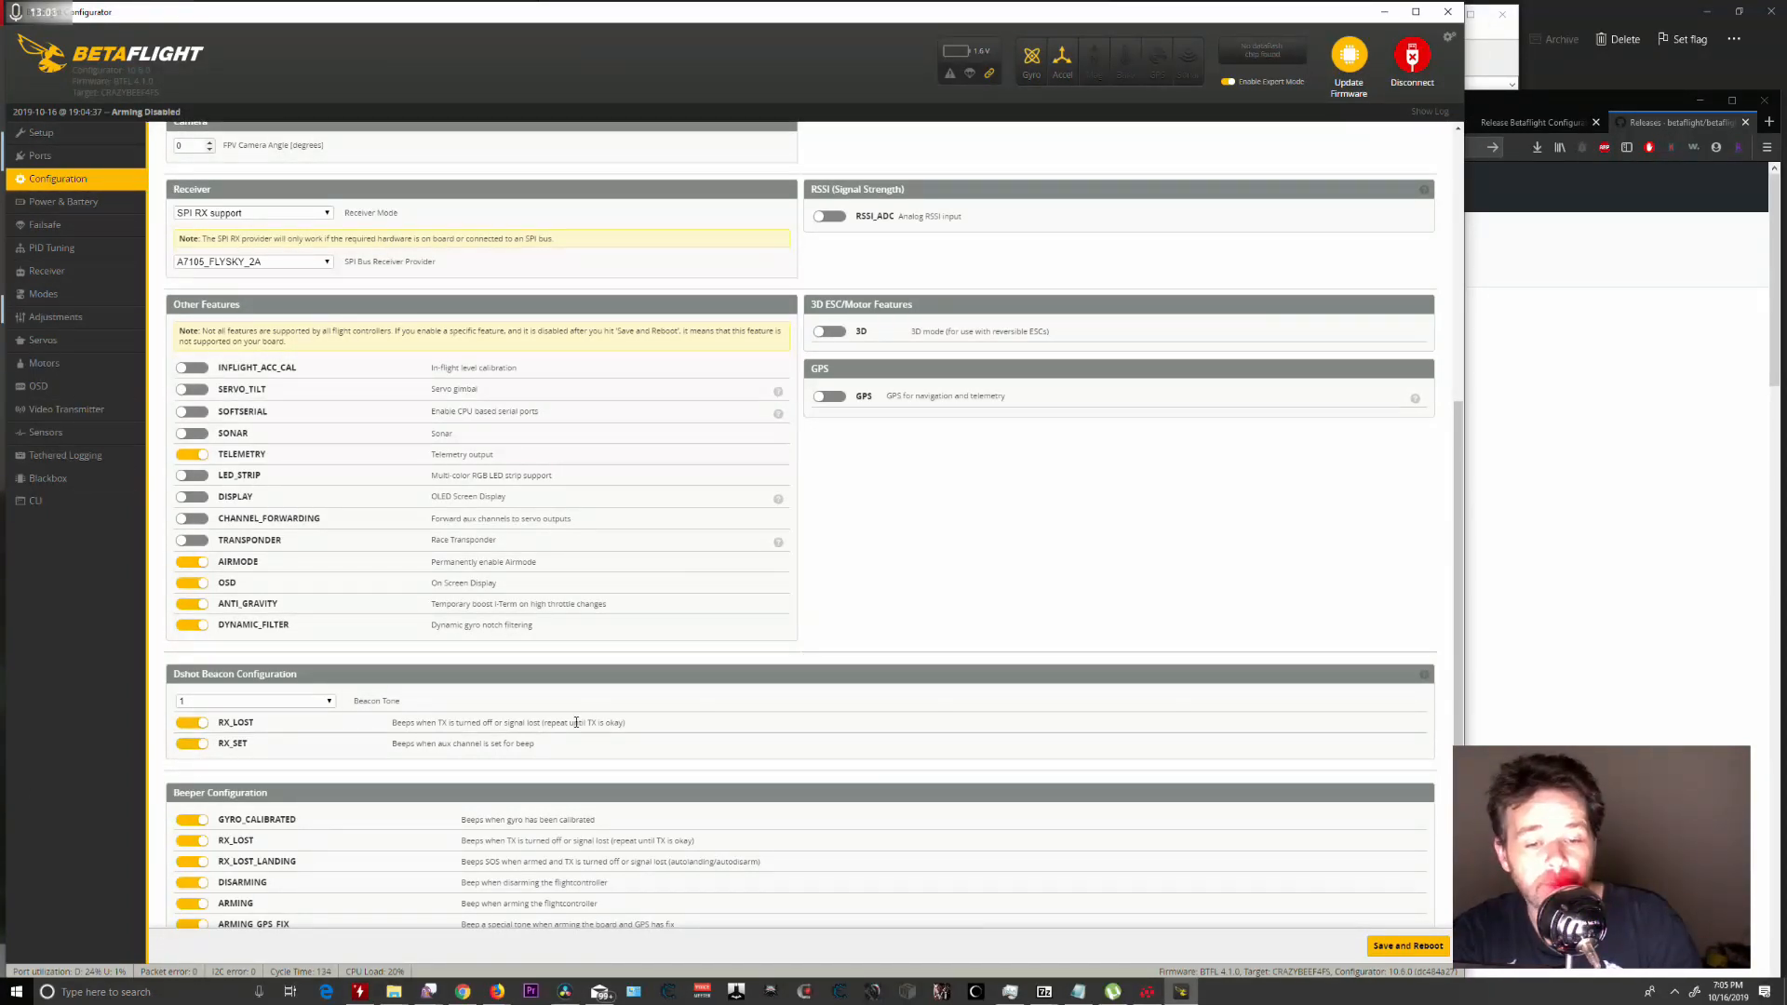
Check the DShot beacon tone choices, pick tone 1, and look over the Beeper Configuration list.
scroll(1132, 656, "down", 3)
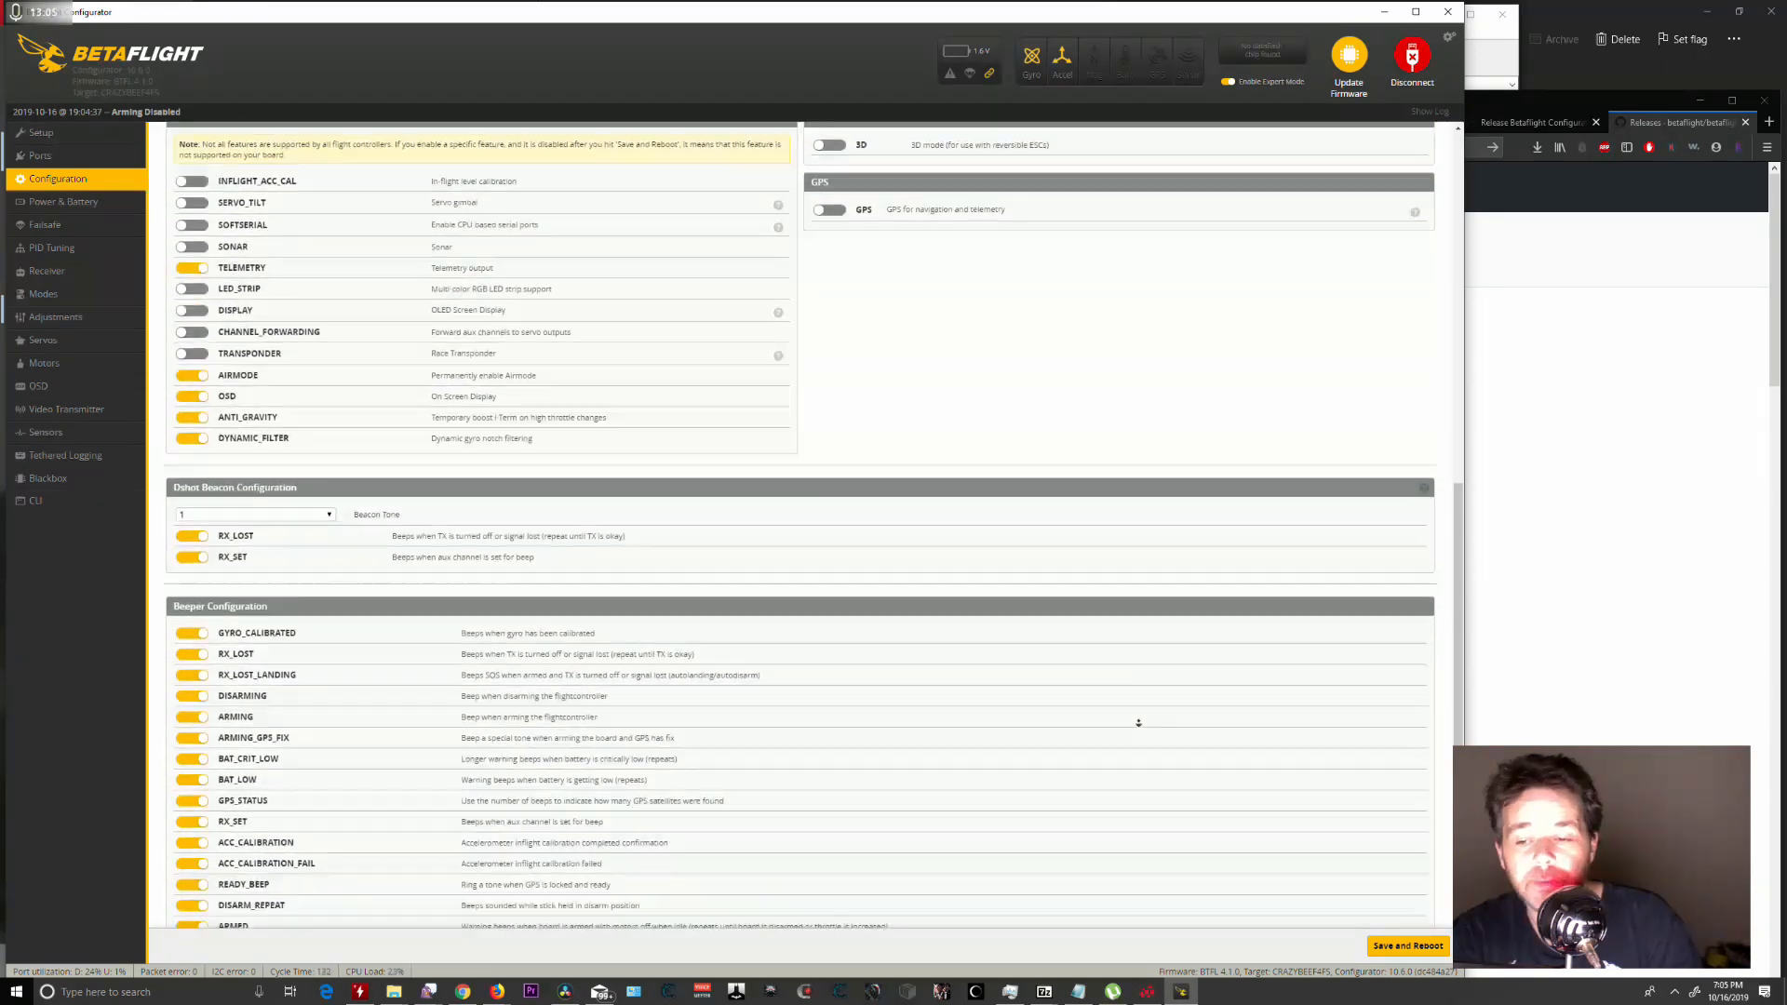
scroll(1093, 495, "down", 1)
left_click(308, 348)
left_click(296, 359)
left_click(331, 347)
left_click(321, 365)
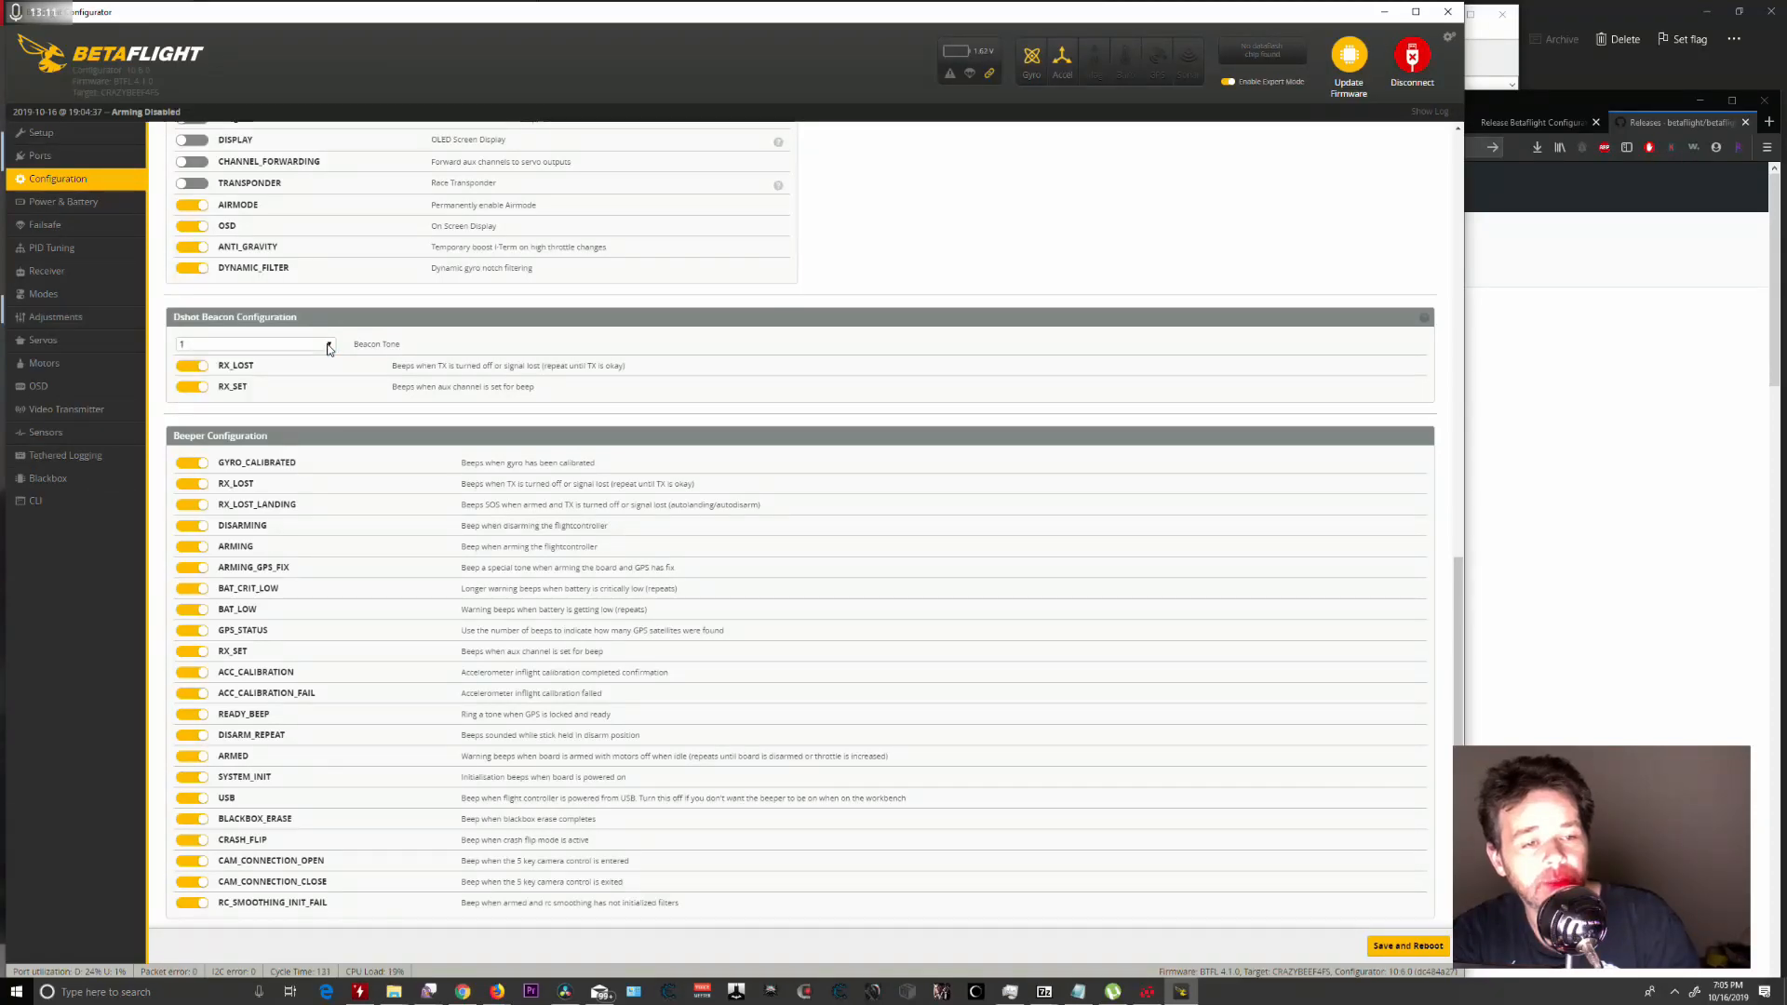
scroll(1061, 462, "down", 1)
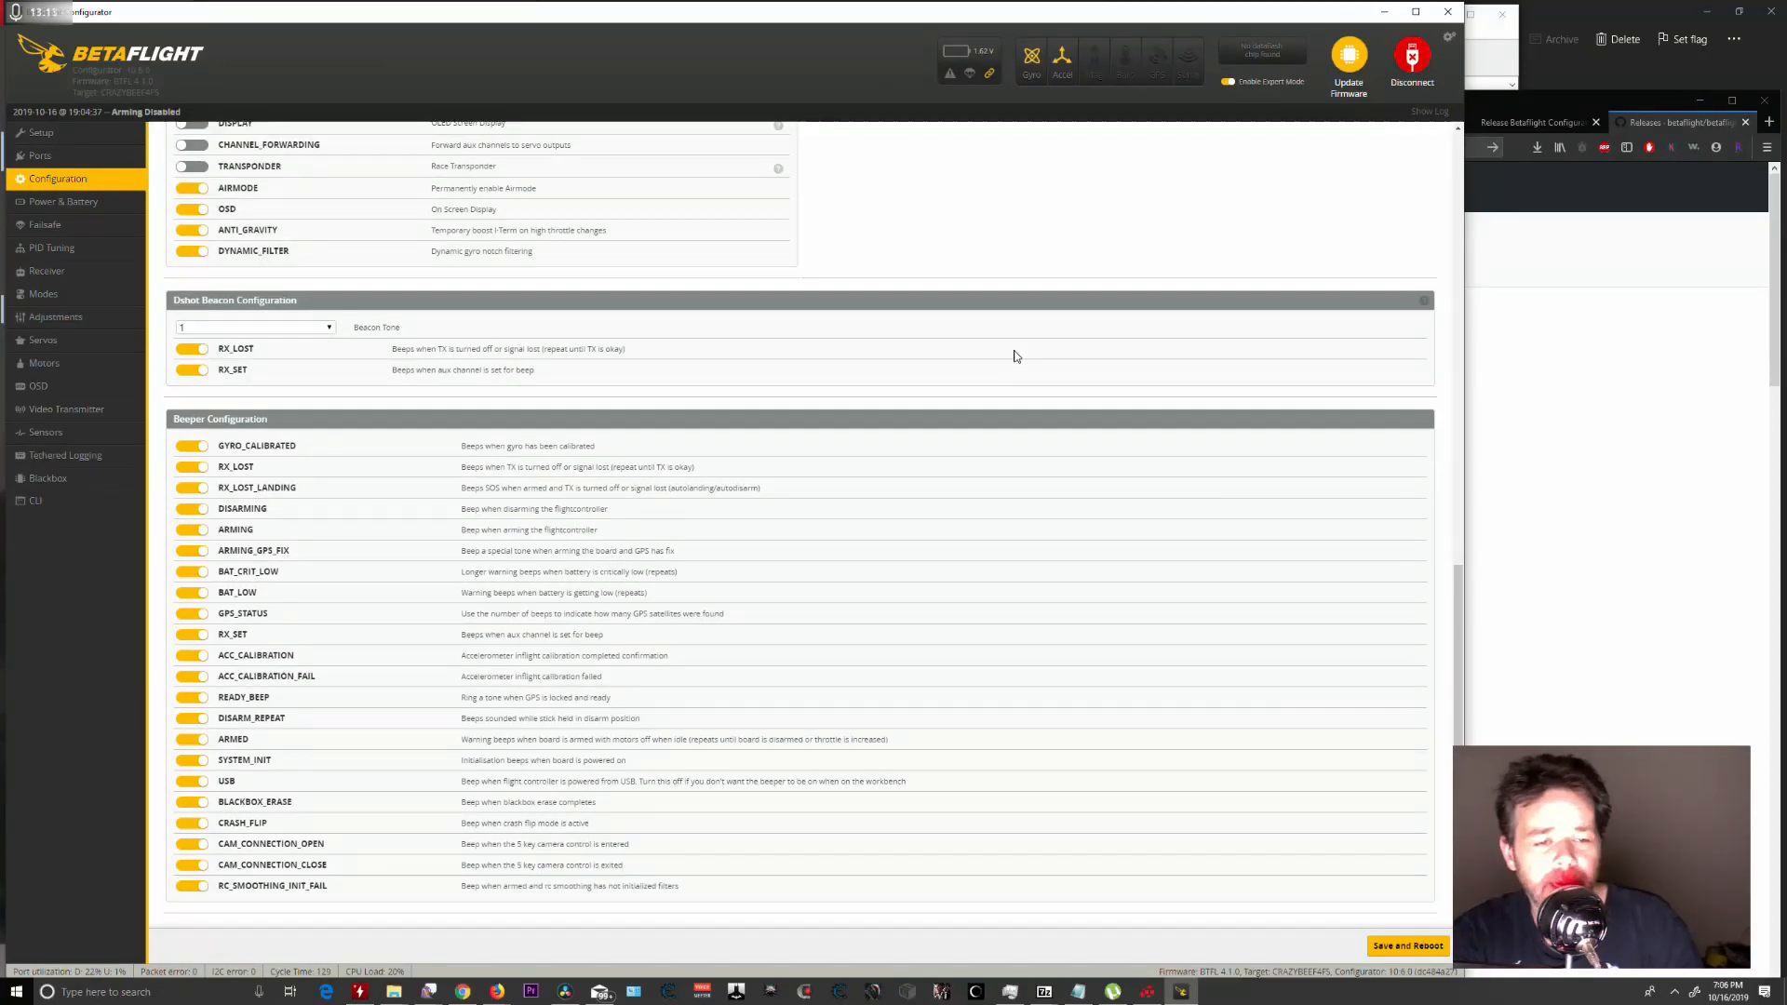
Switch Bidirectional DShot on and back off, and save the configuration with a reboot.
scroll(1295, 575, "up", 12)
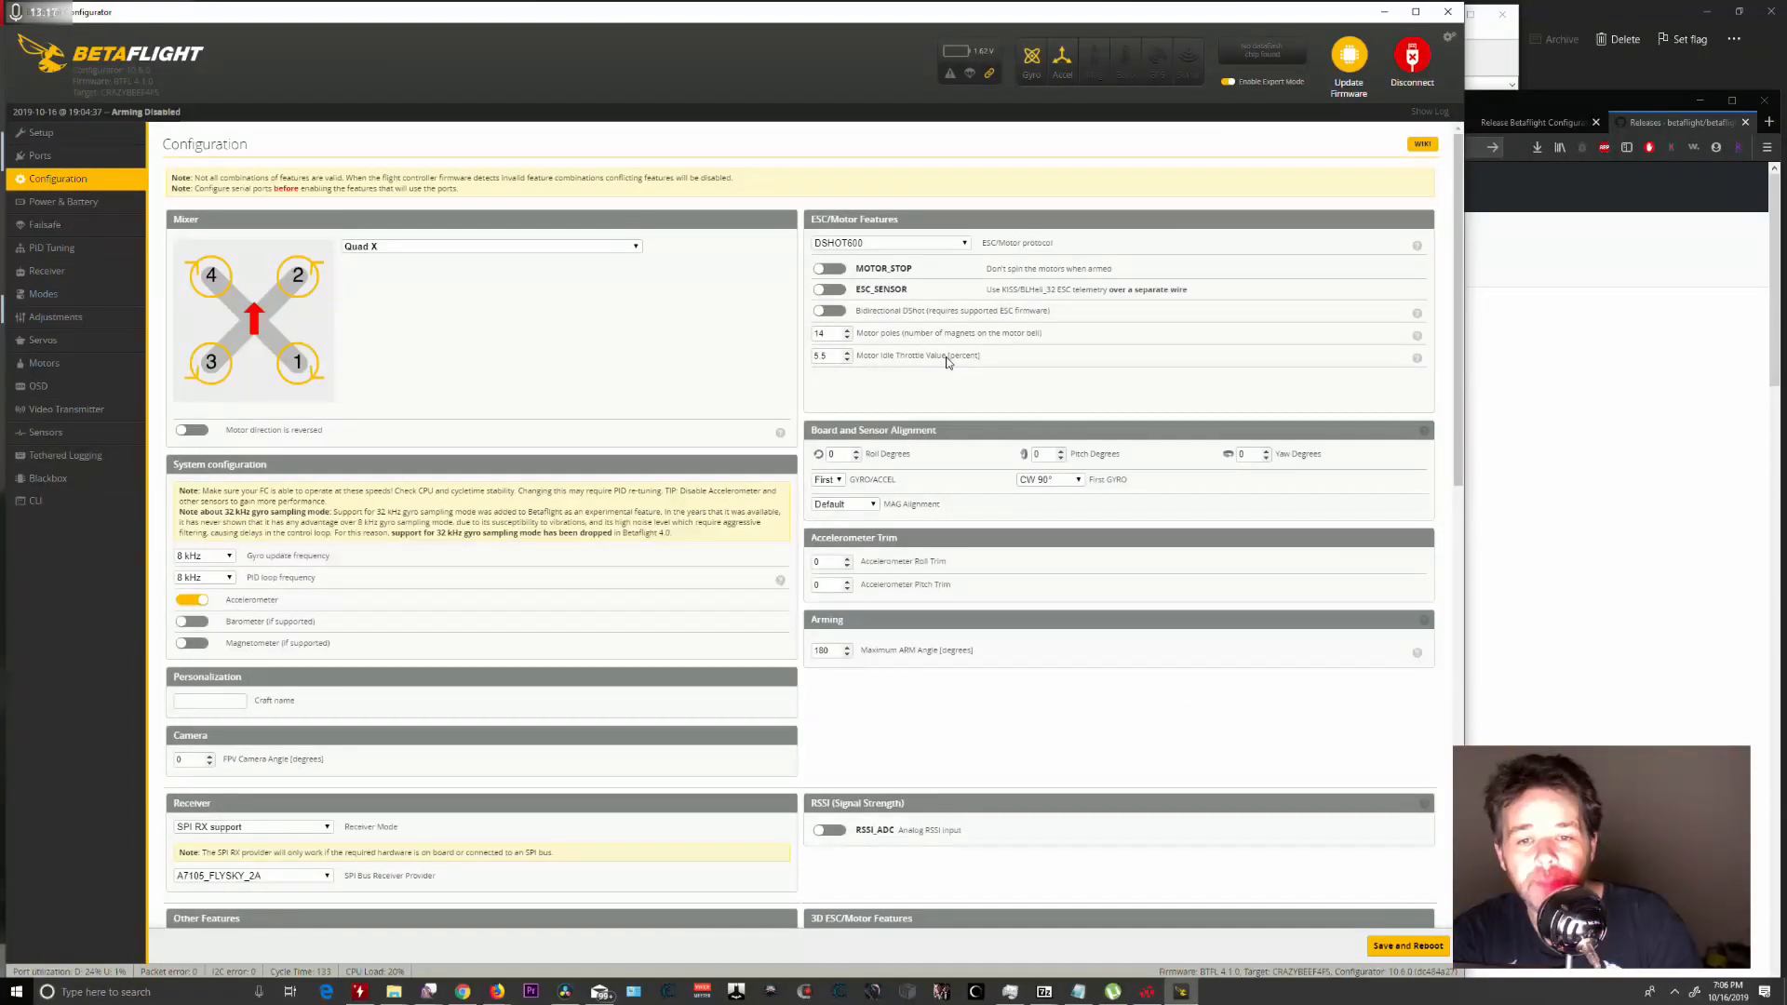
left_click(832, 313)
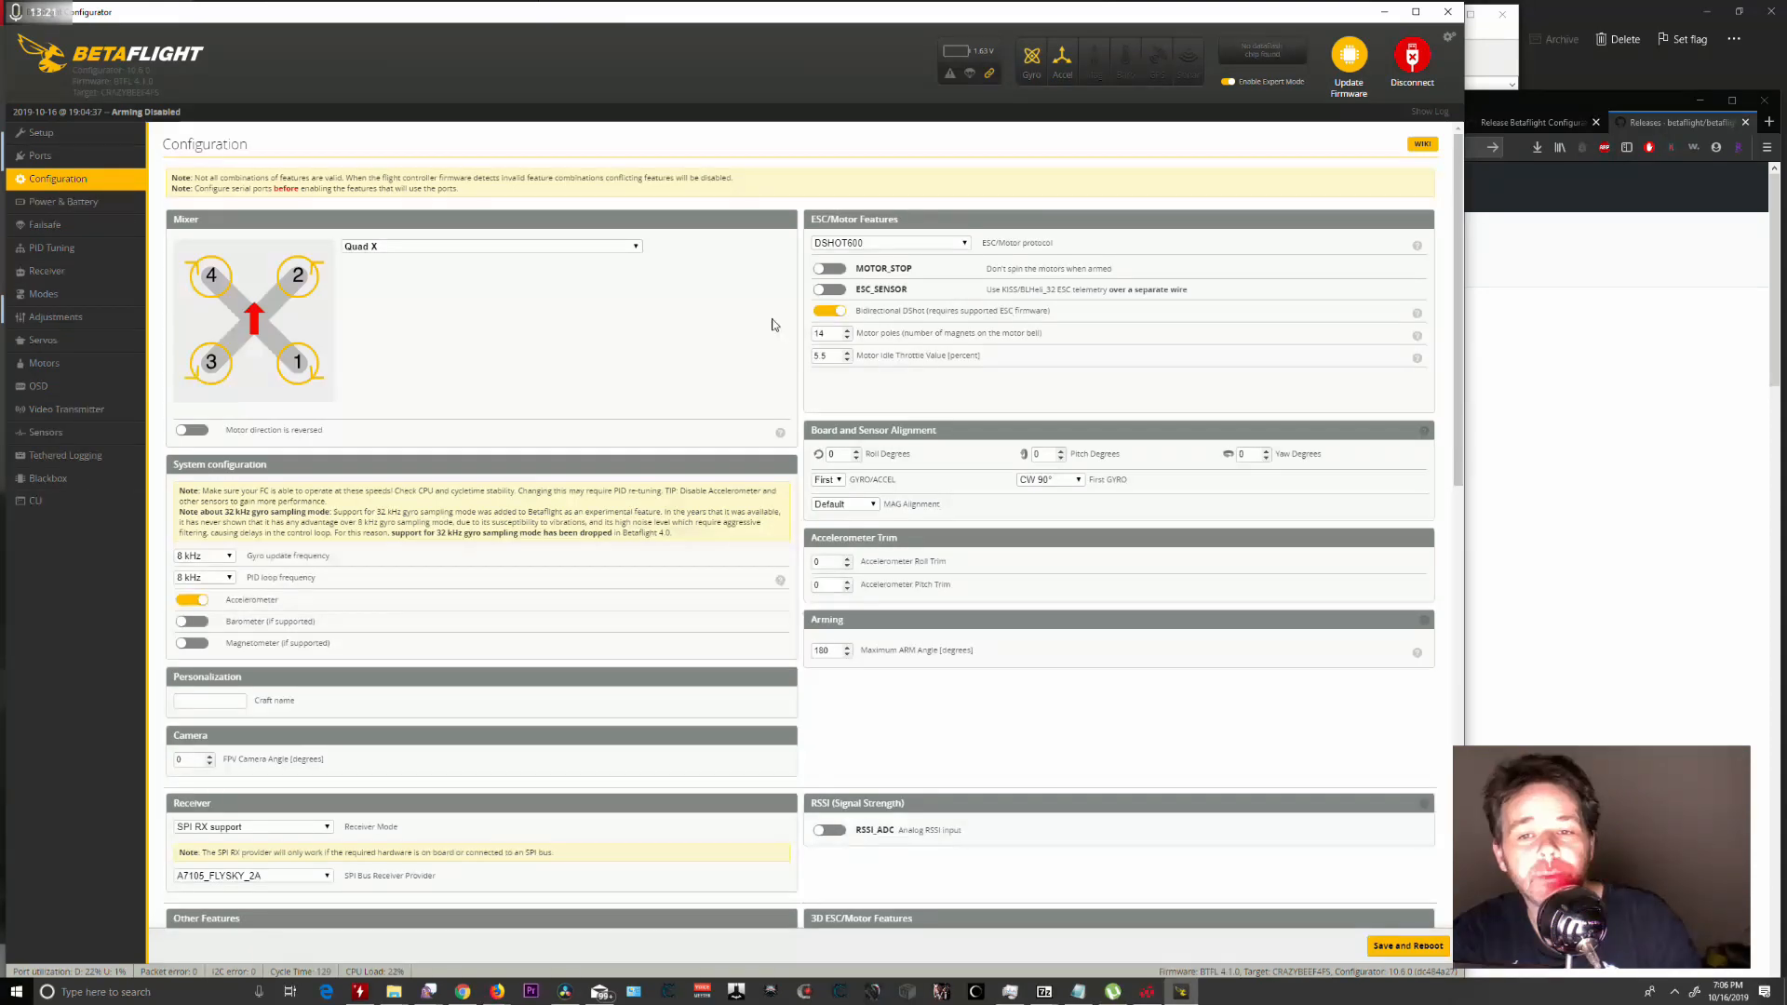
left_click(837, 313)
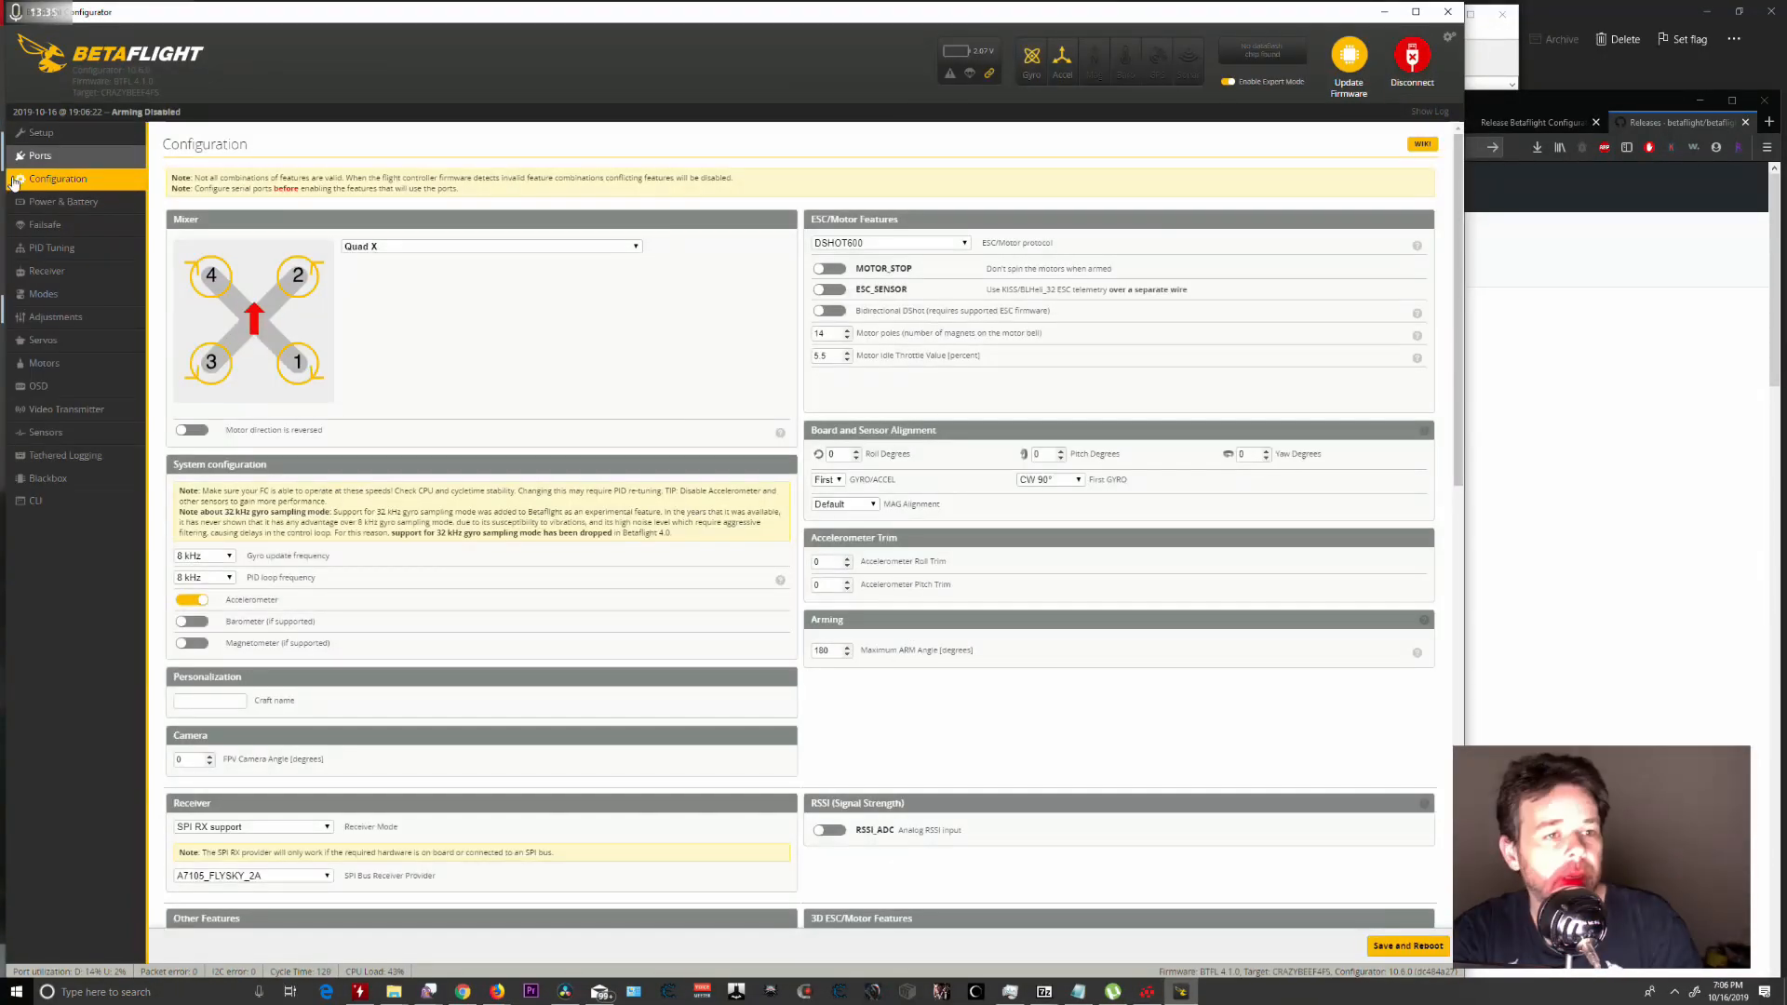
Set the amperage meter scale to 470 and the warning cell voltage to 3.4, and save the power and battery settings.
left_click(28, 201)
left_click_drag(474, 472, 429, 480)
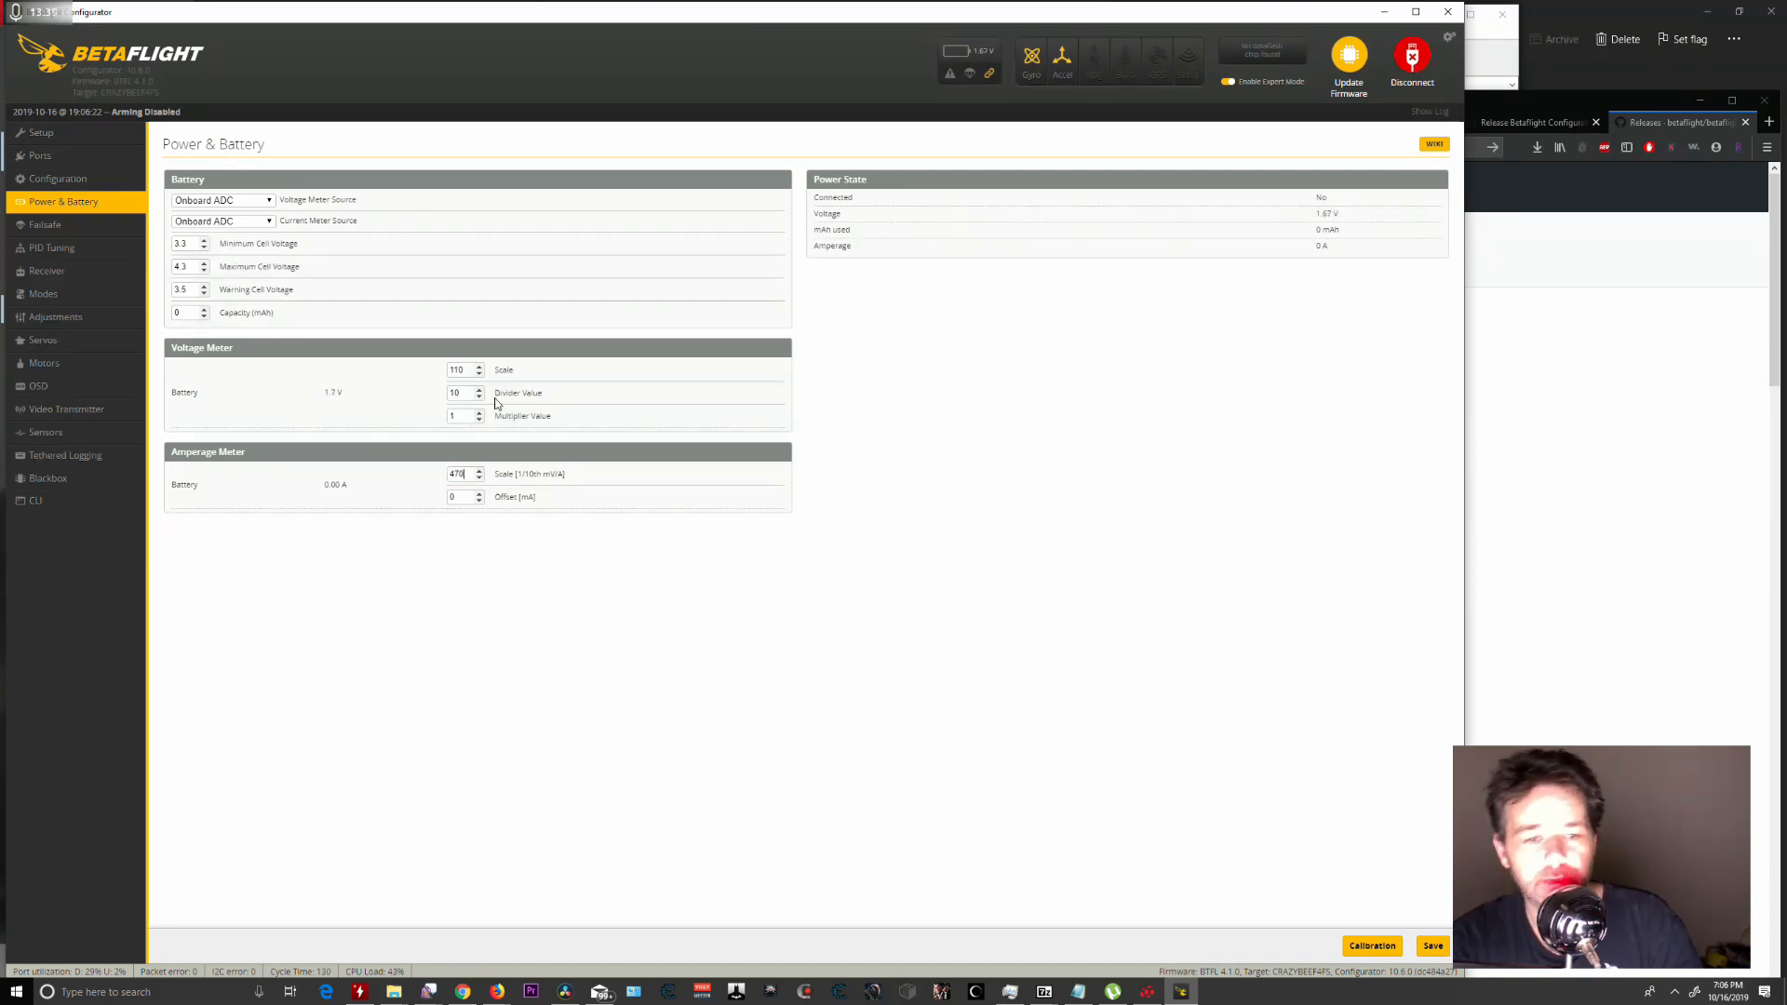
left_click_drag(192, 289, 178, 289)
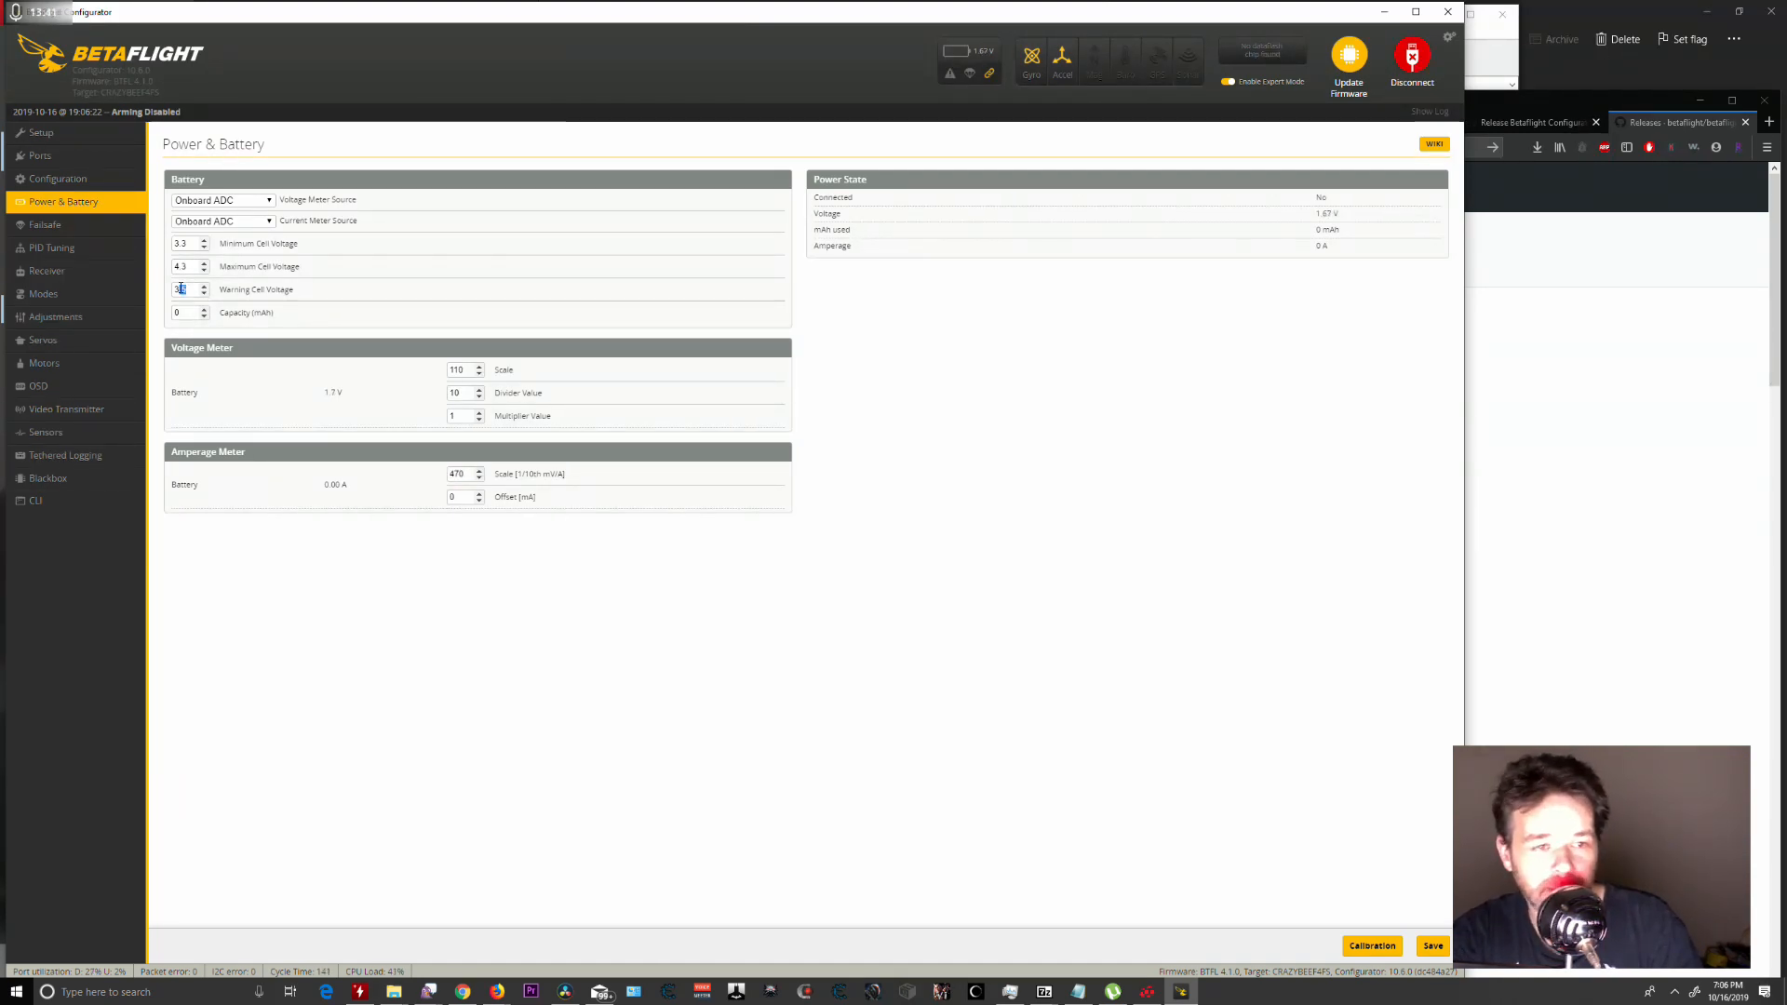
type(".4")
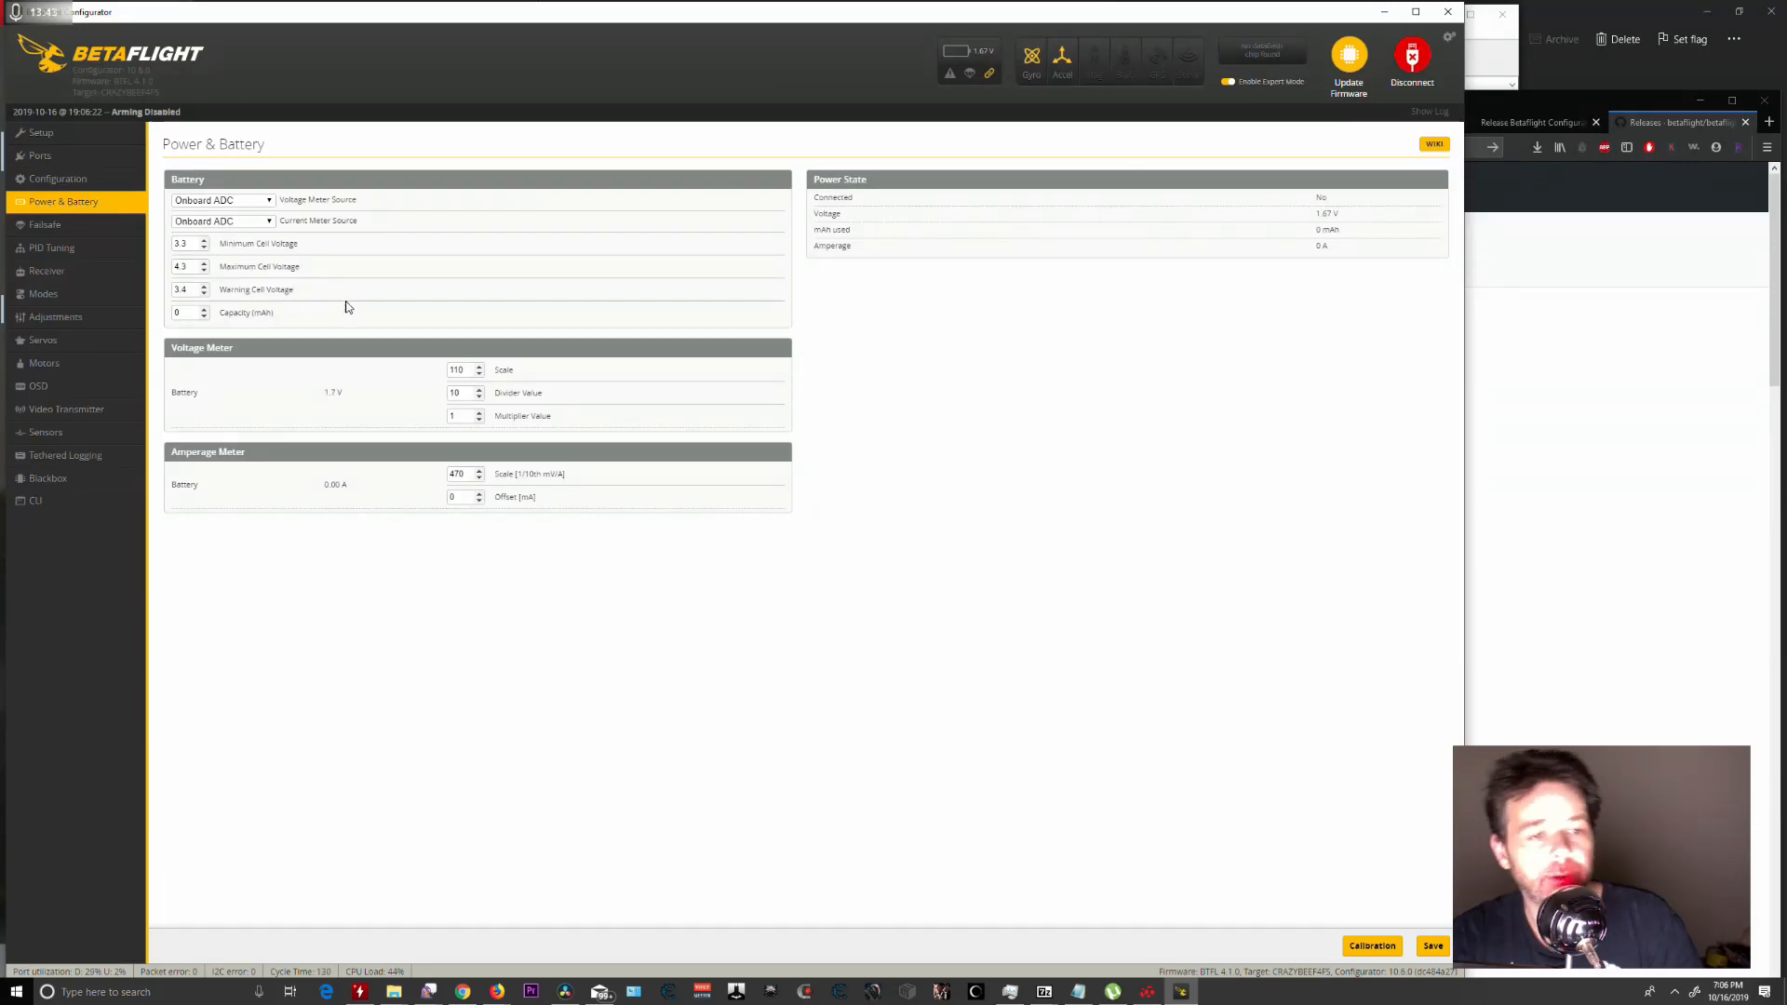
left_click_drag(300, 290, 220, 290)
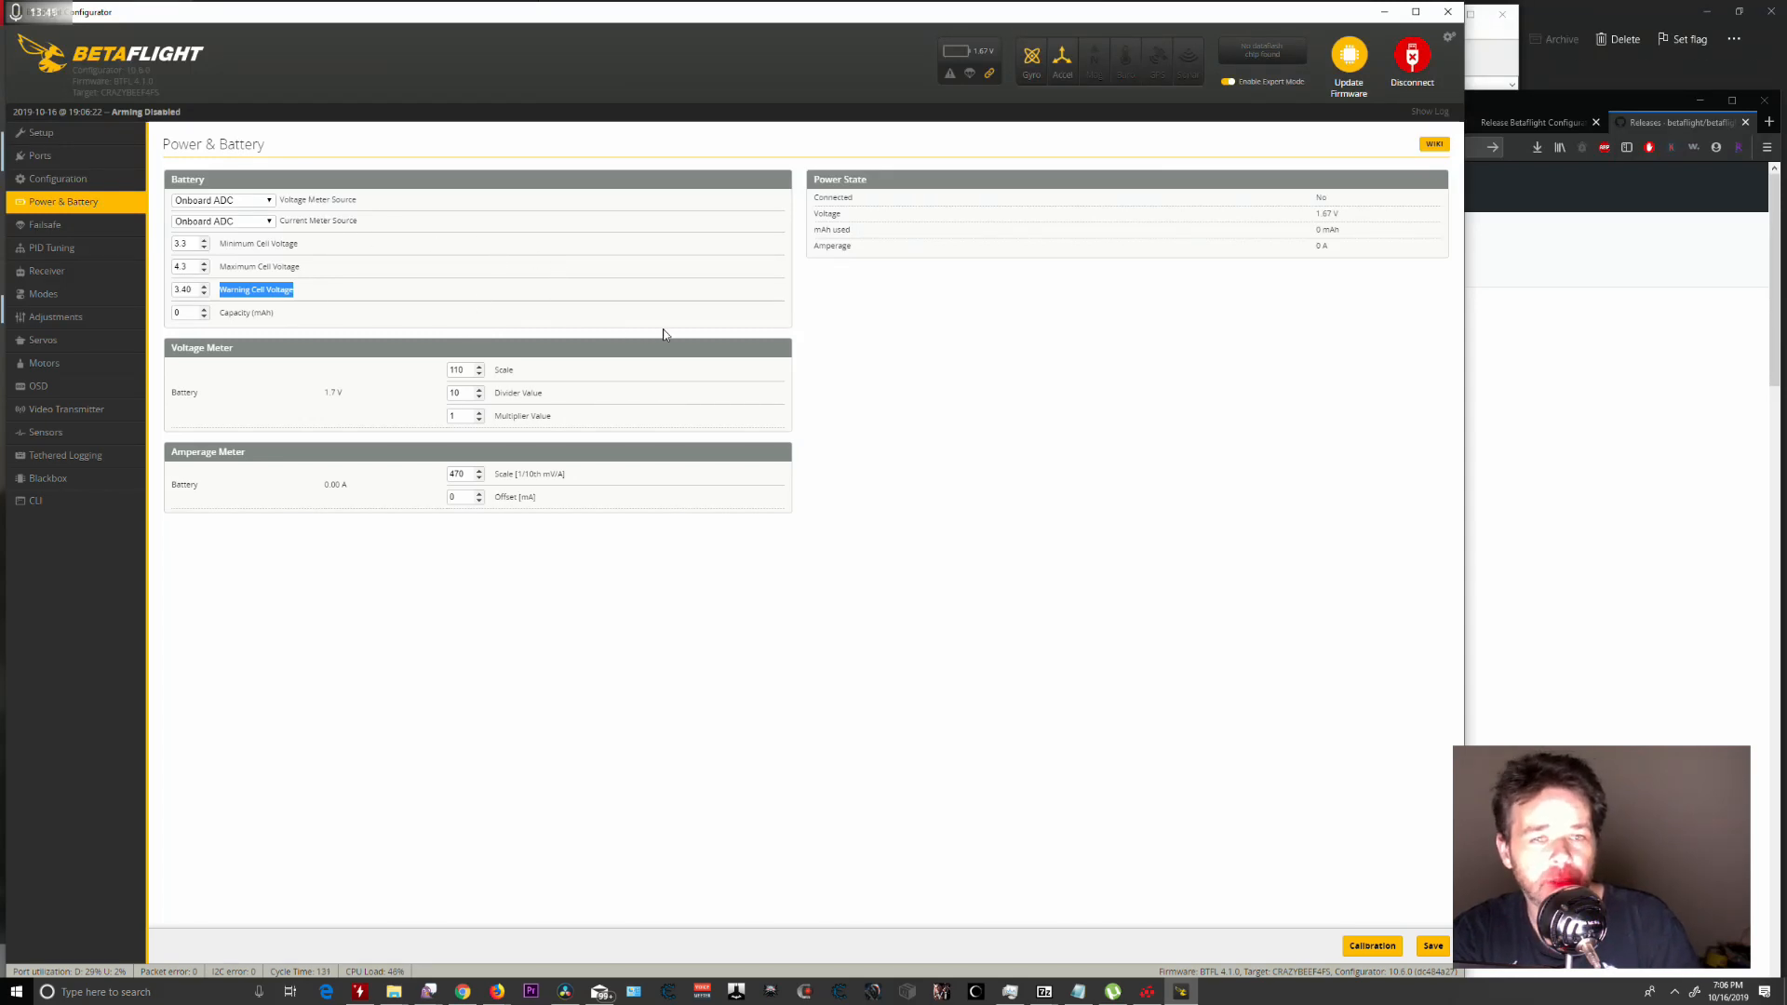
left_click(1070, 357)
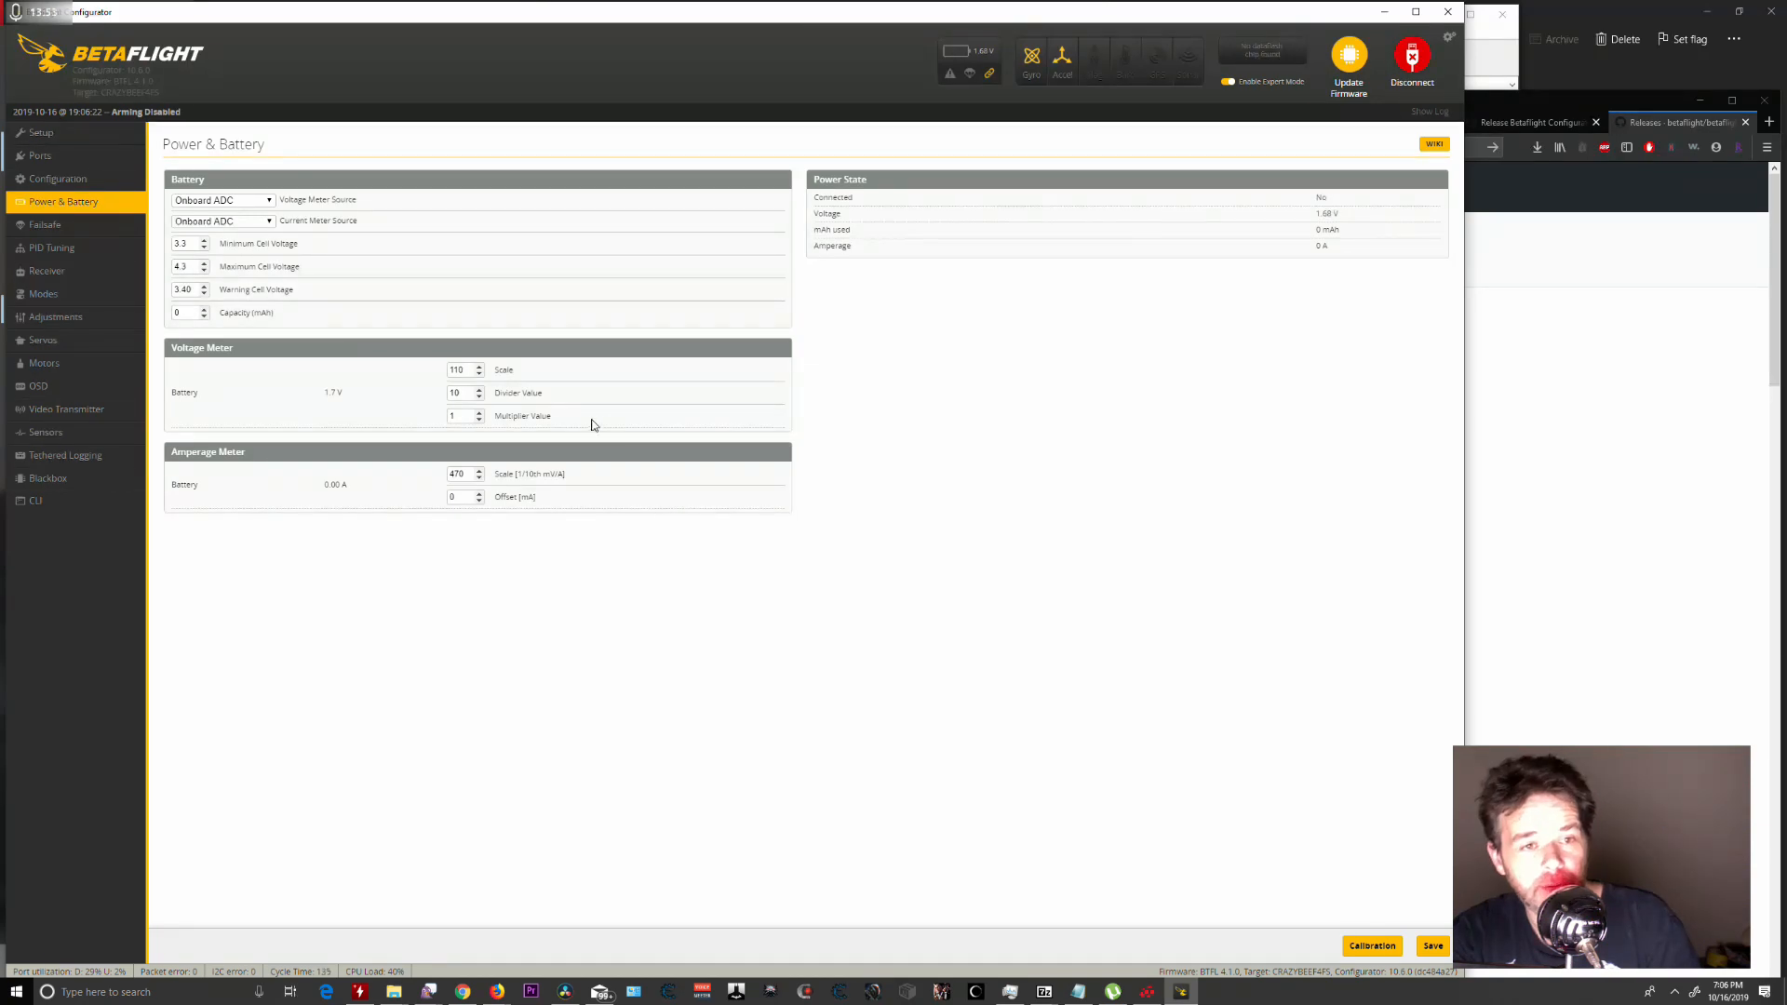
left_click(1433, 946)
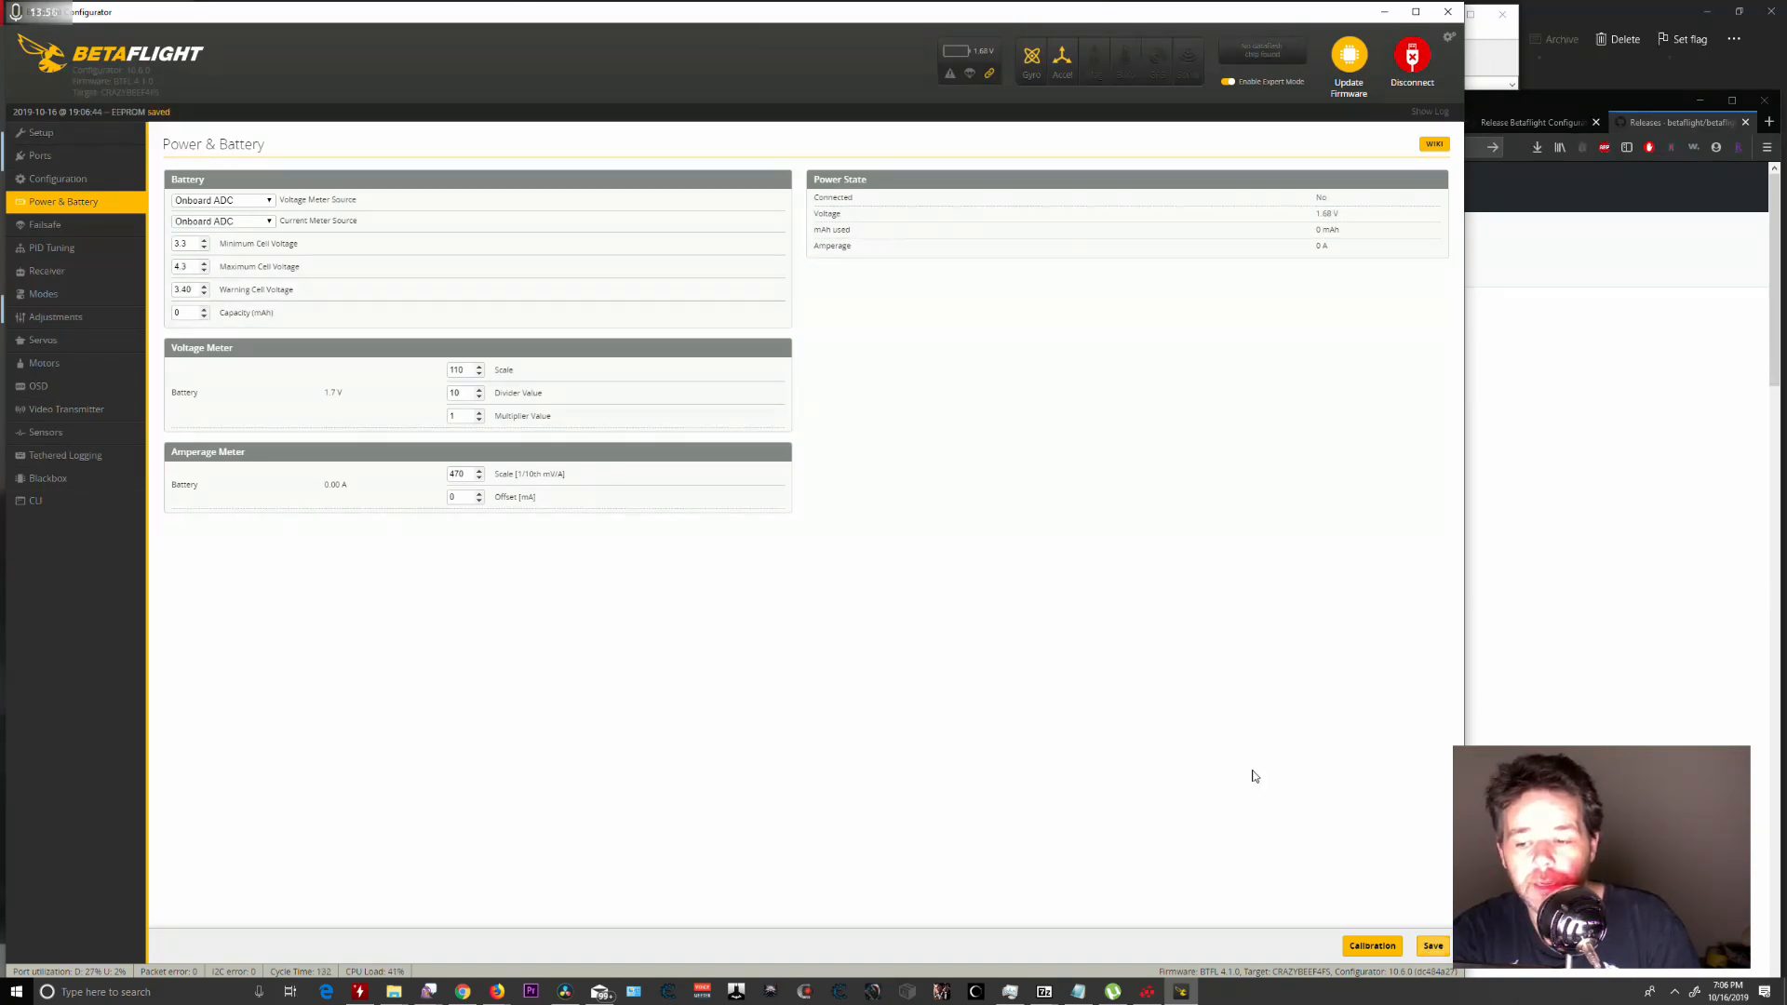
Open the Calibration Manager for voltage and amperage, read its instructions and close it.
left_click(1361, 947)
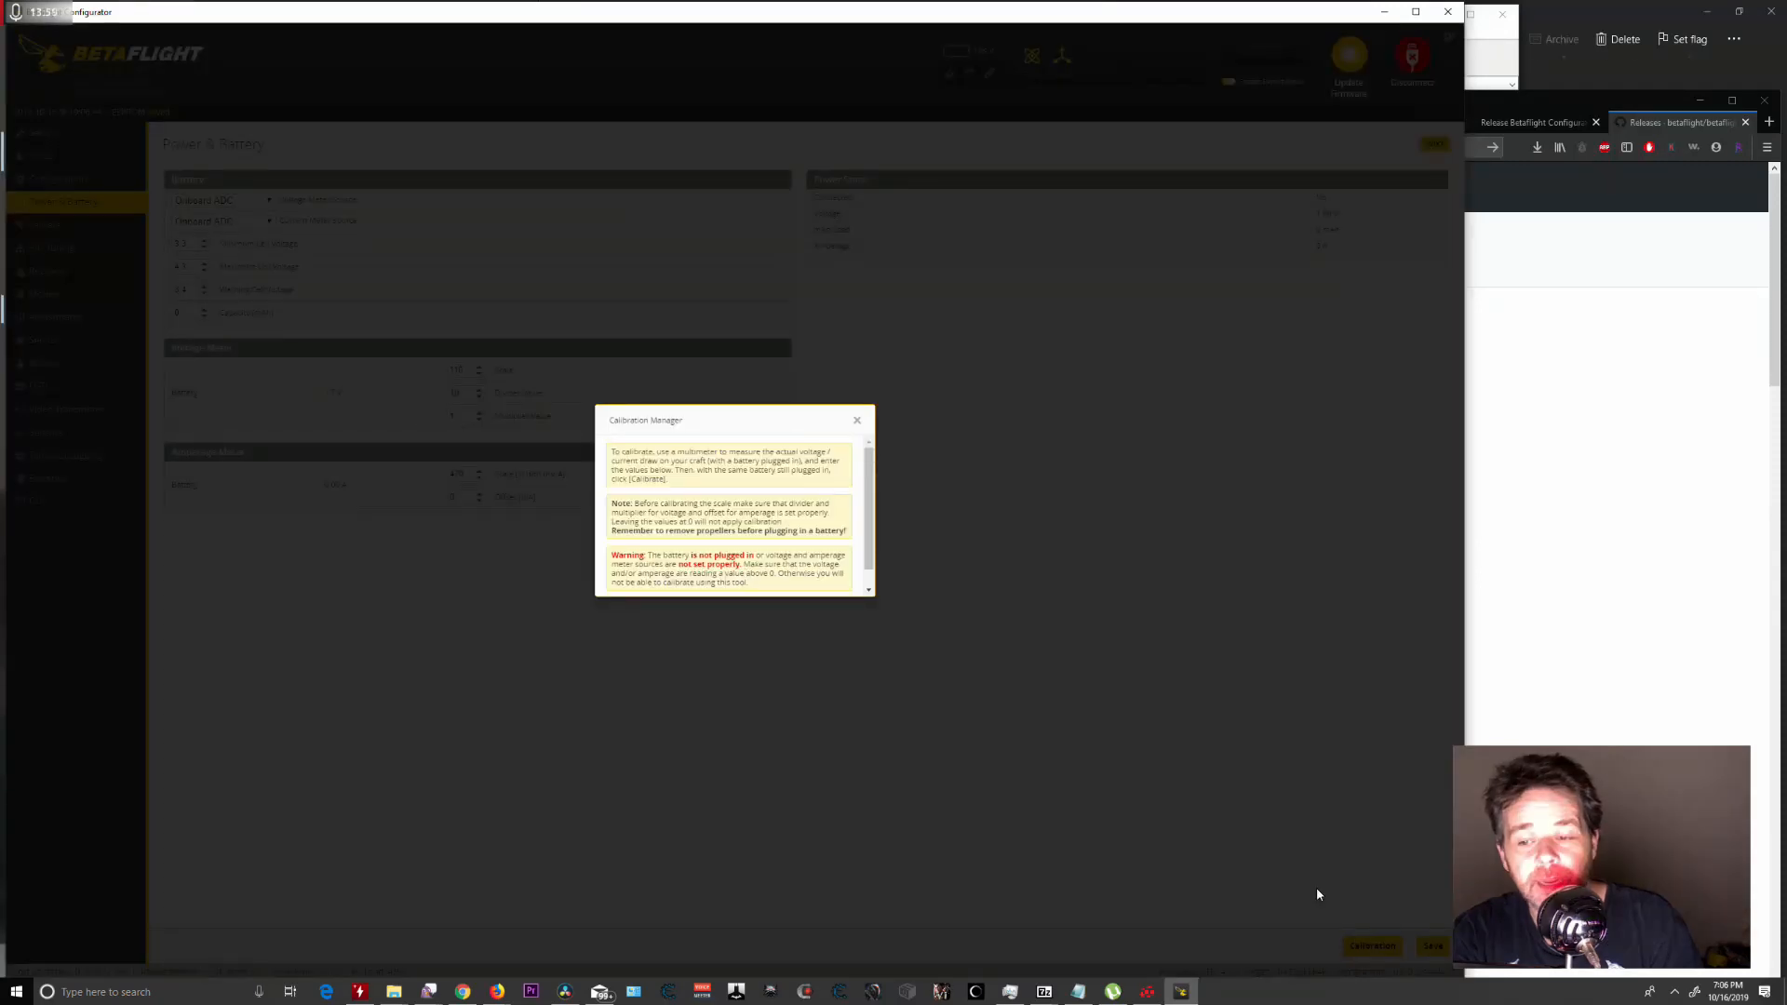
scroll(865, 494, "down", 1)
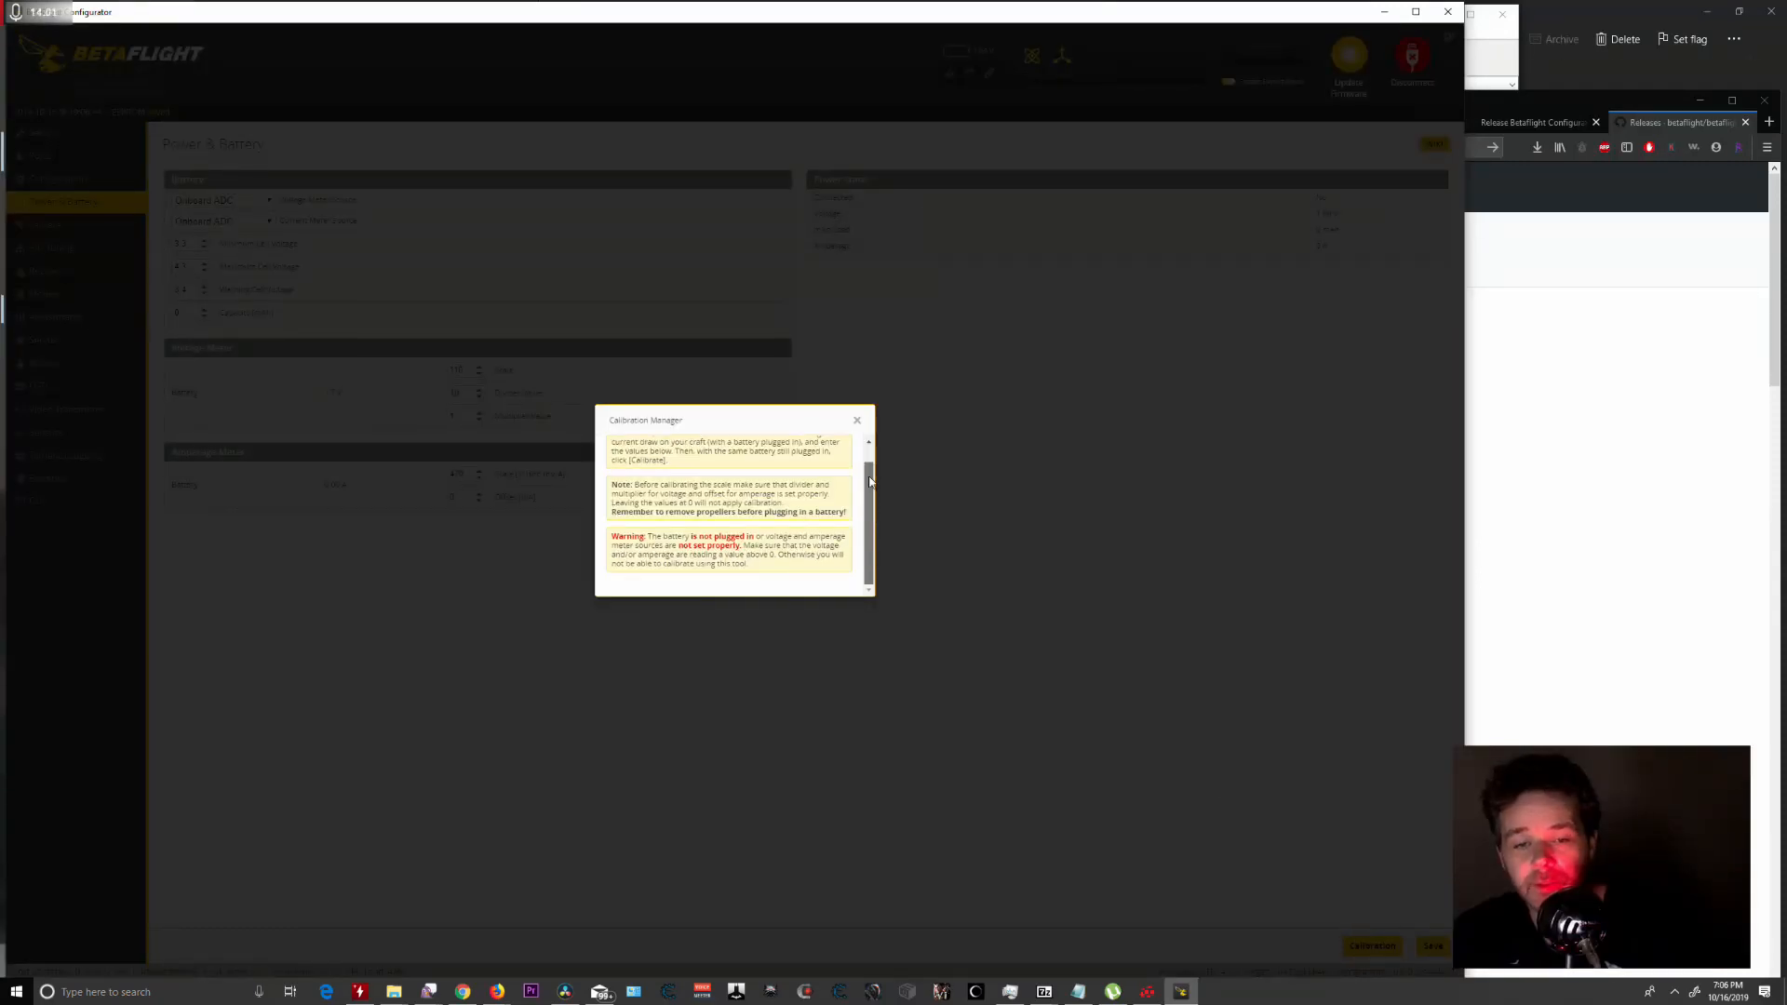
left_click(857, 420)
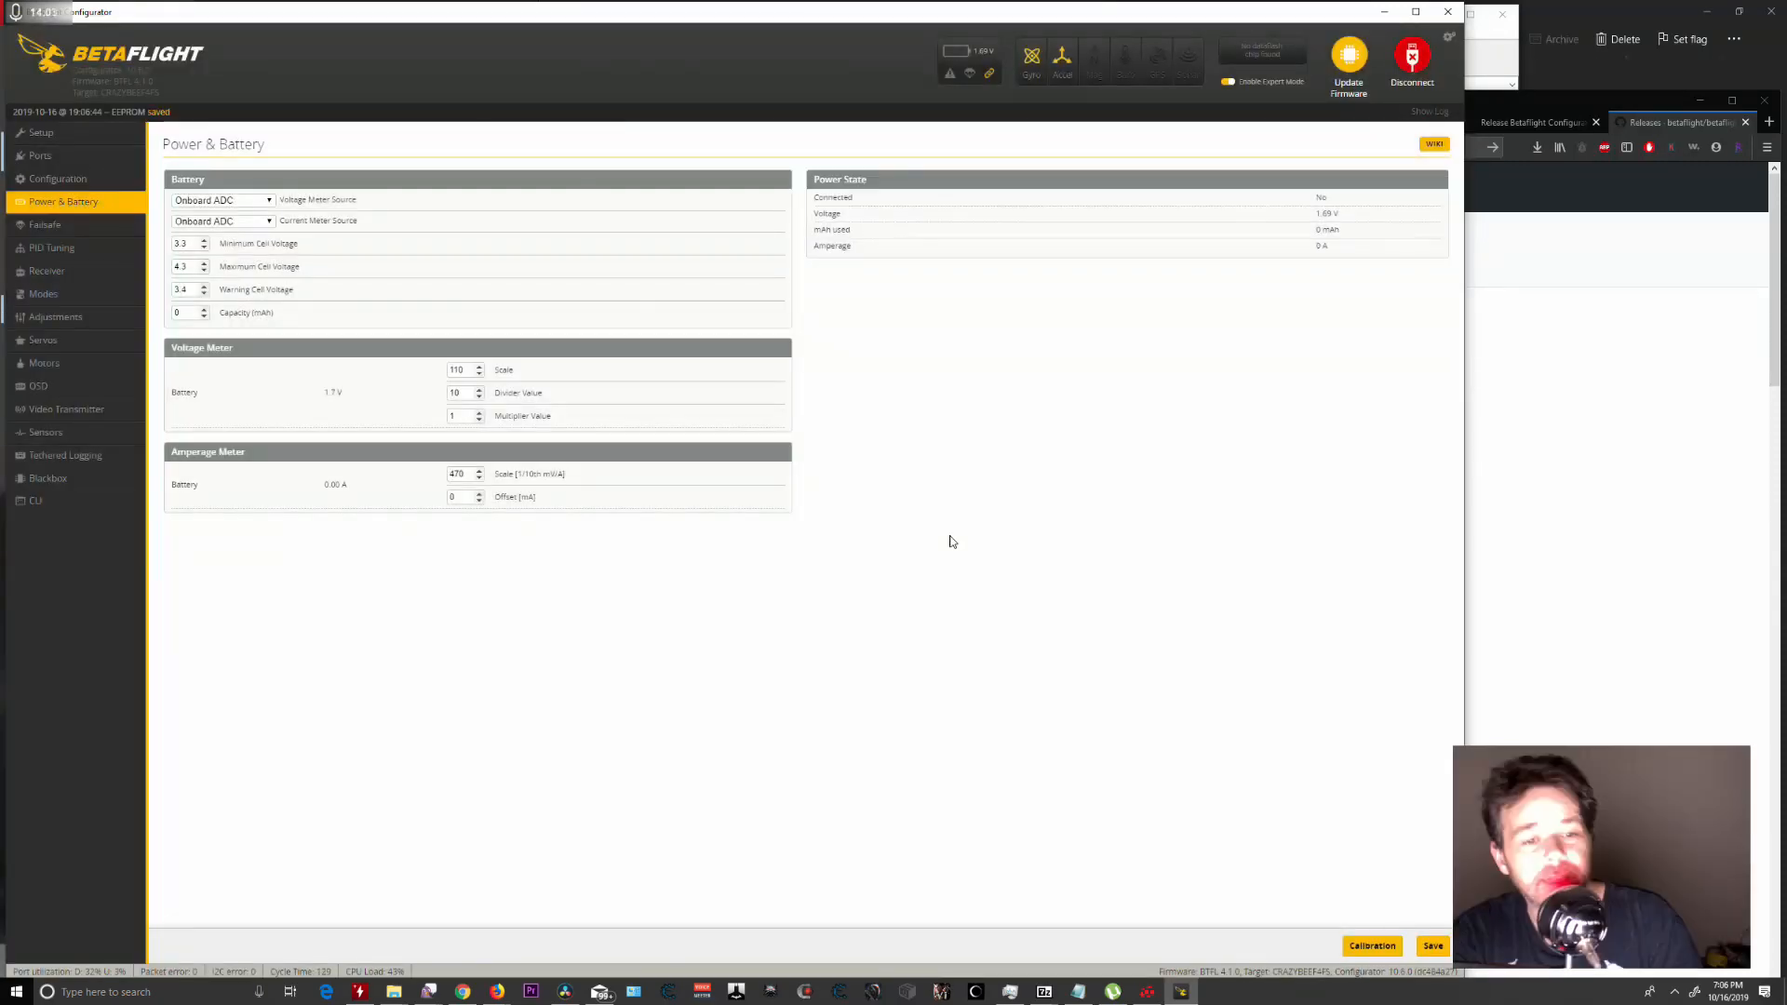
Look over the Failsafe settings and open the PID Tuning settings.
left_click(42, 224)
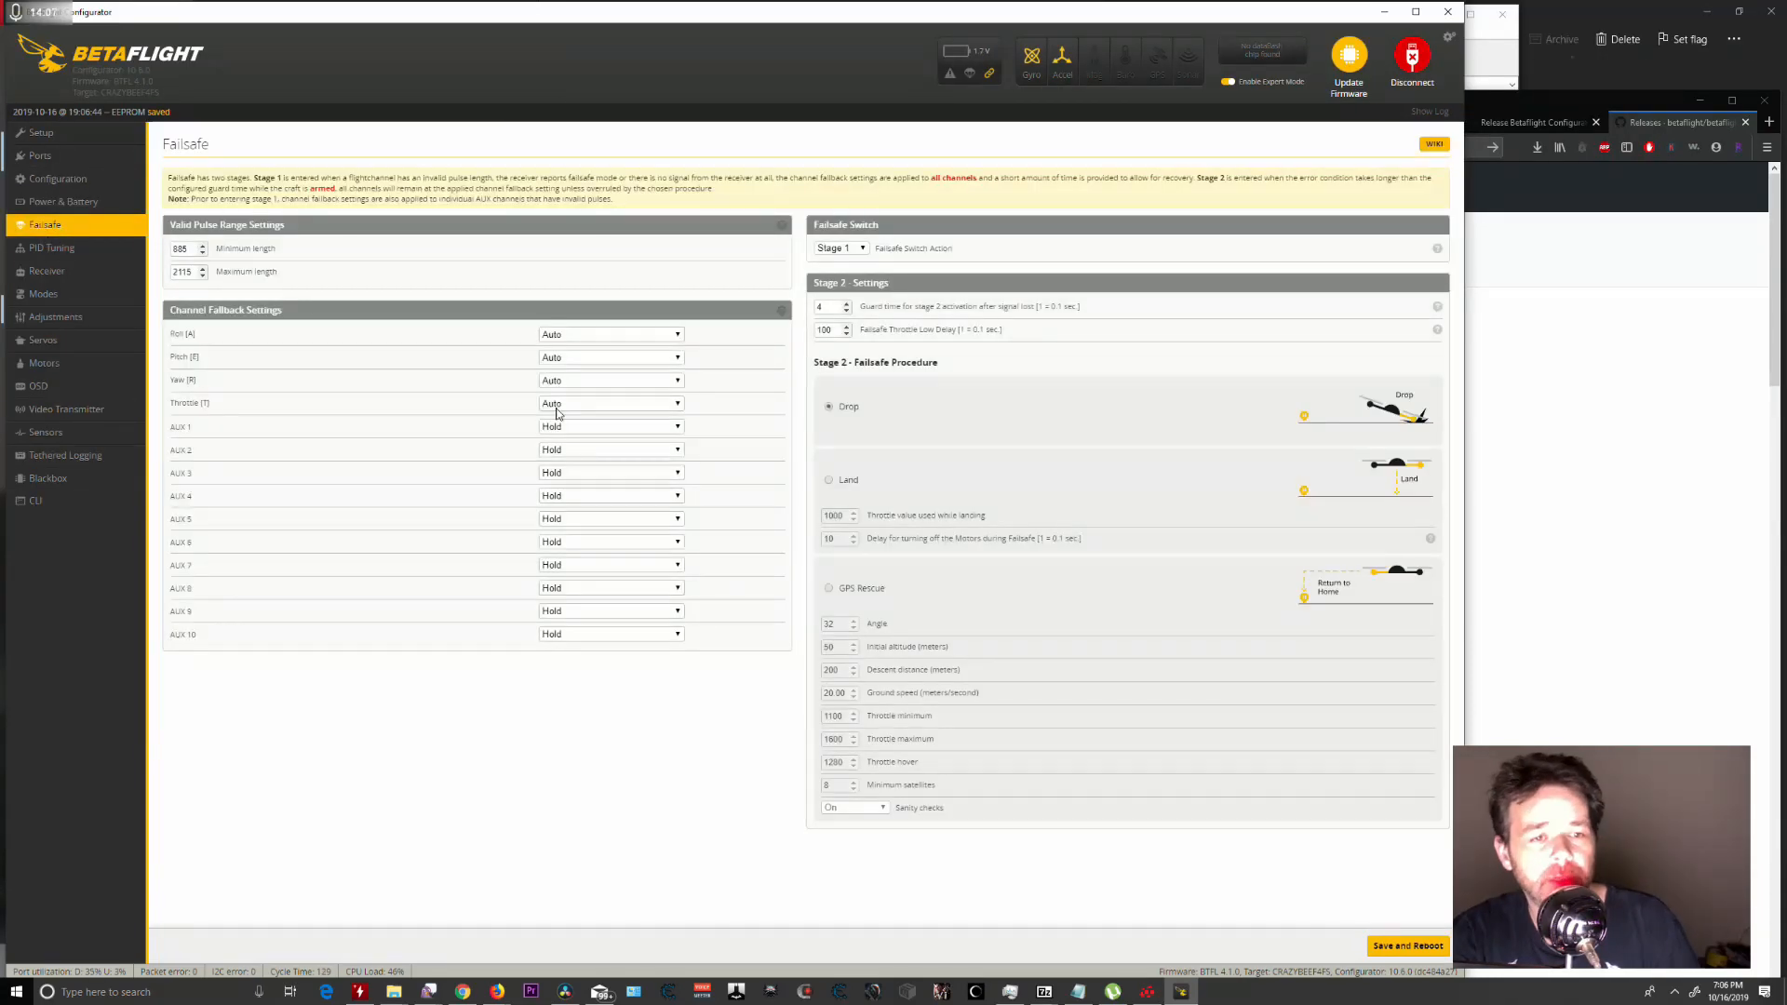
left_click(64, 255)
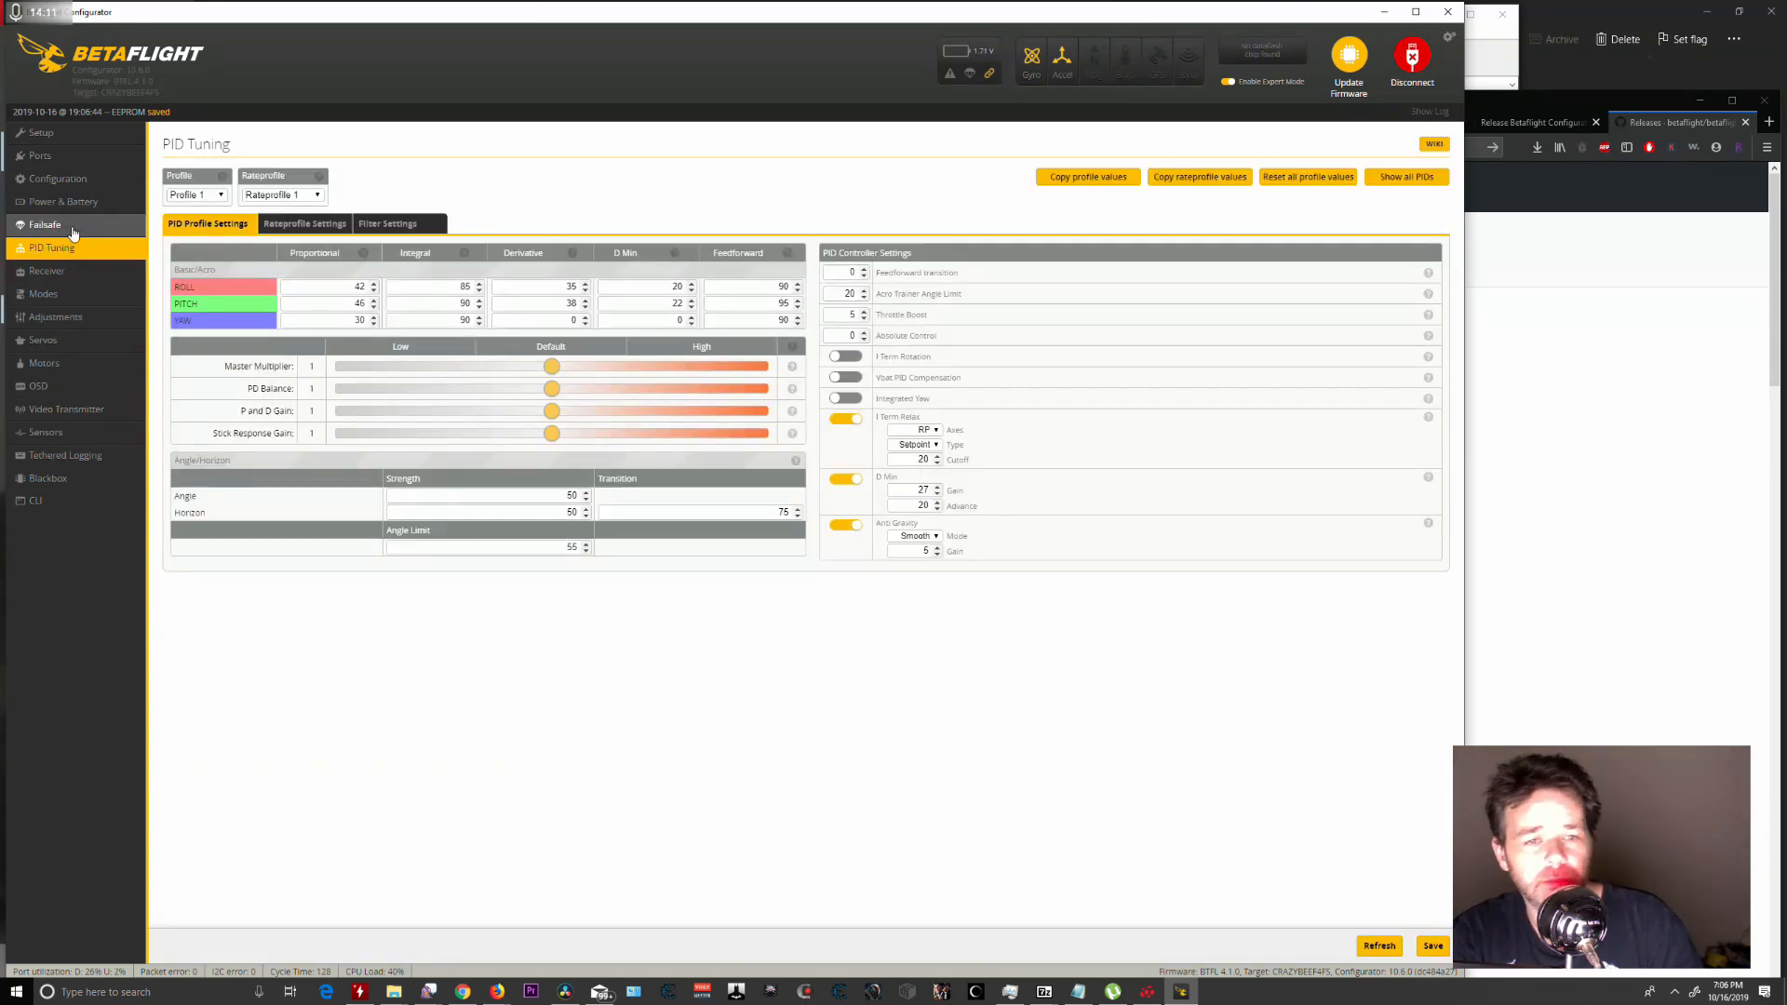
Recheck the stage 2 guard time in the Failsafe settings and examine the roll PID values in PID Tuning.
left_click(56, 225)
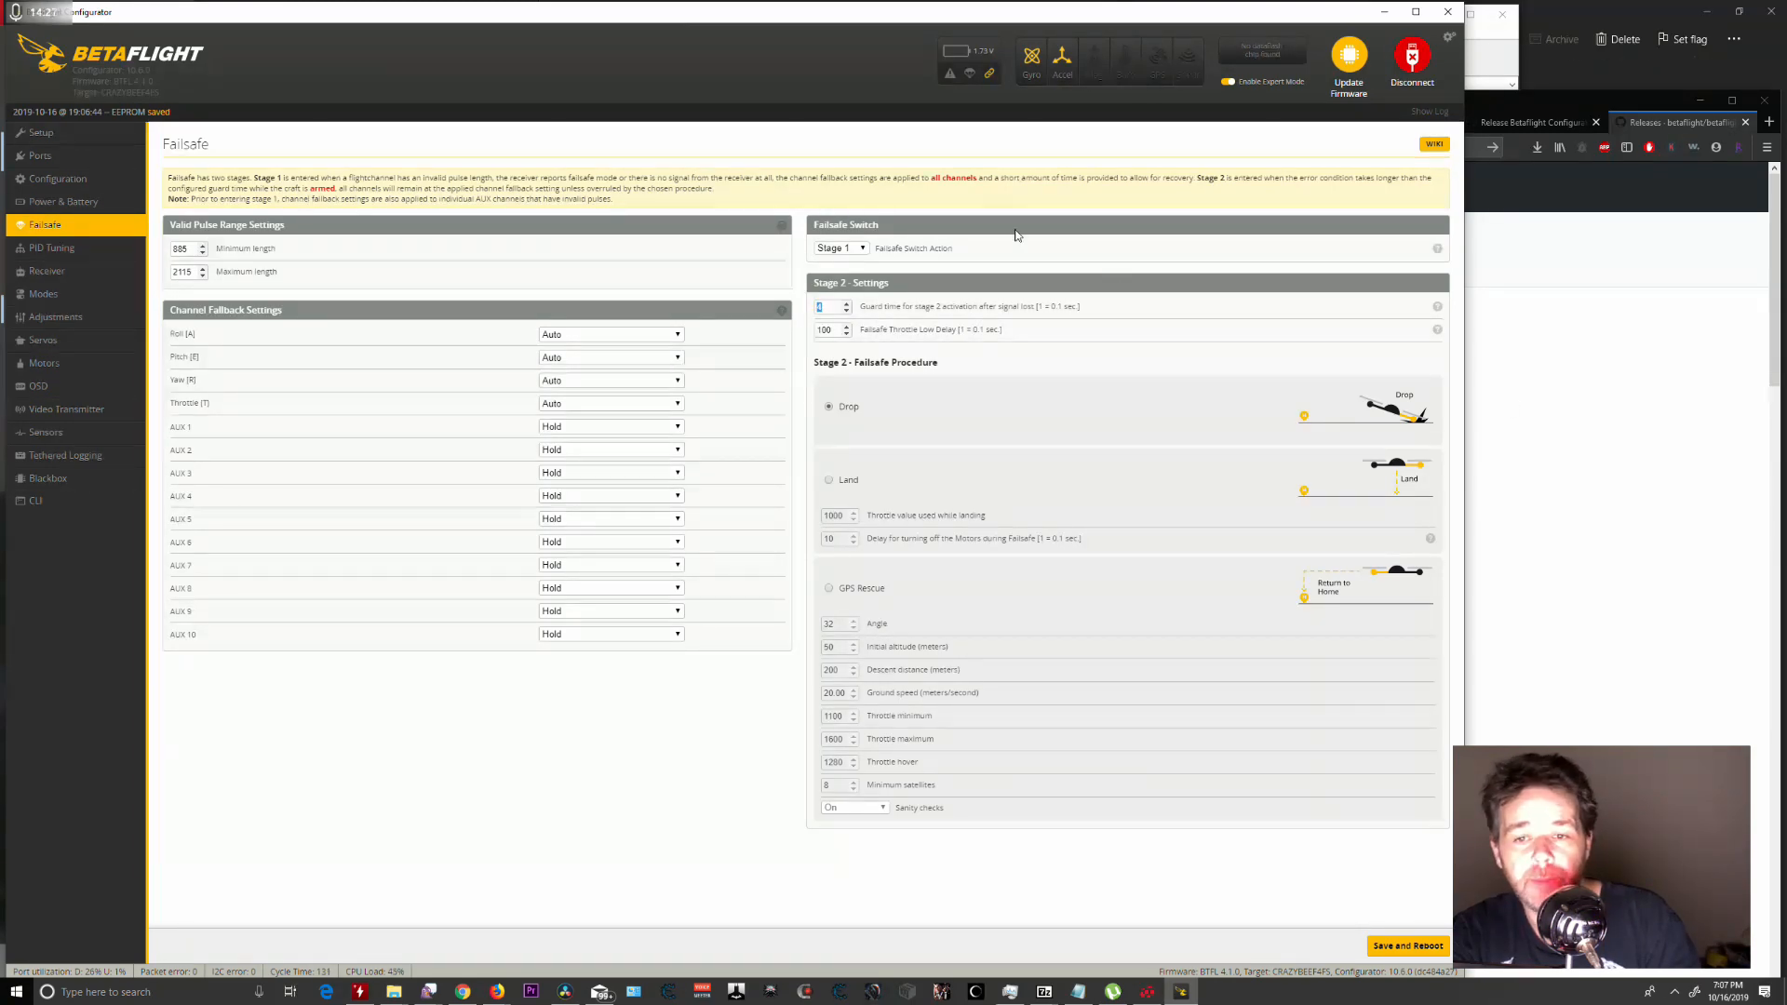
left_click(46, 249)
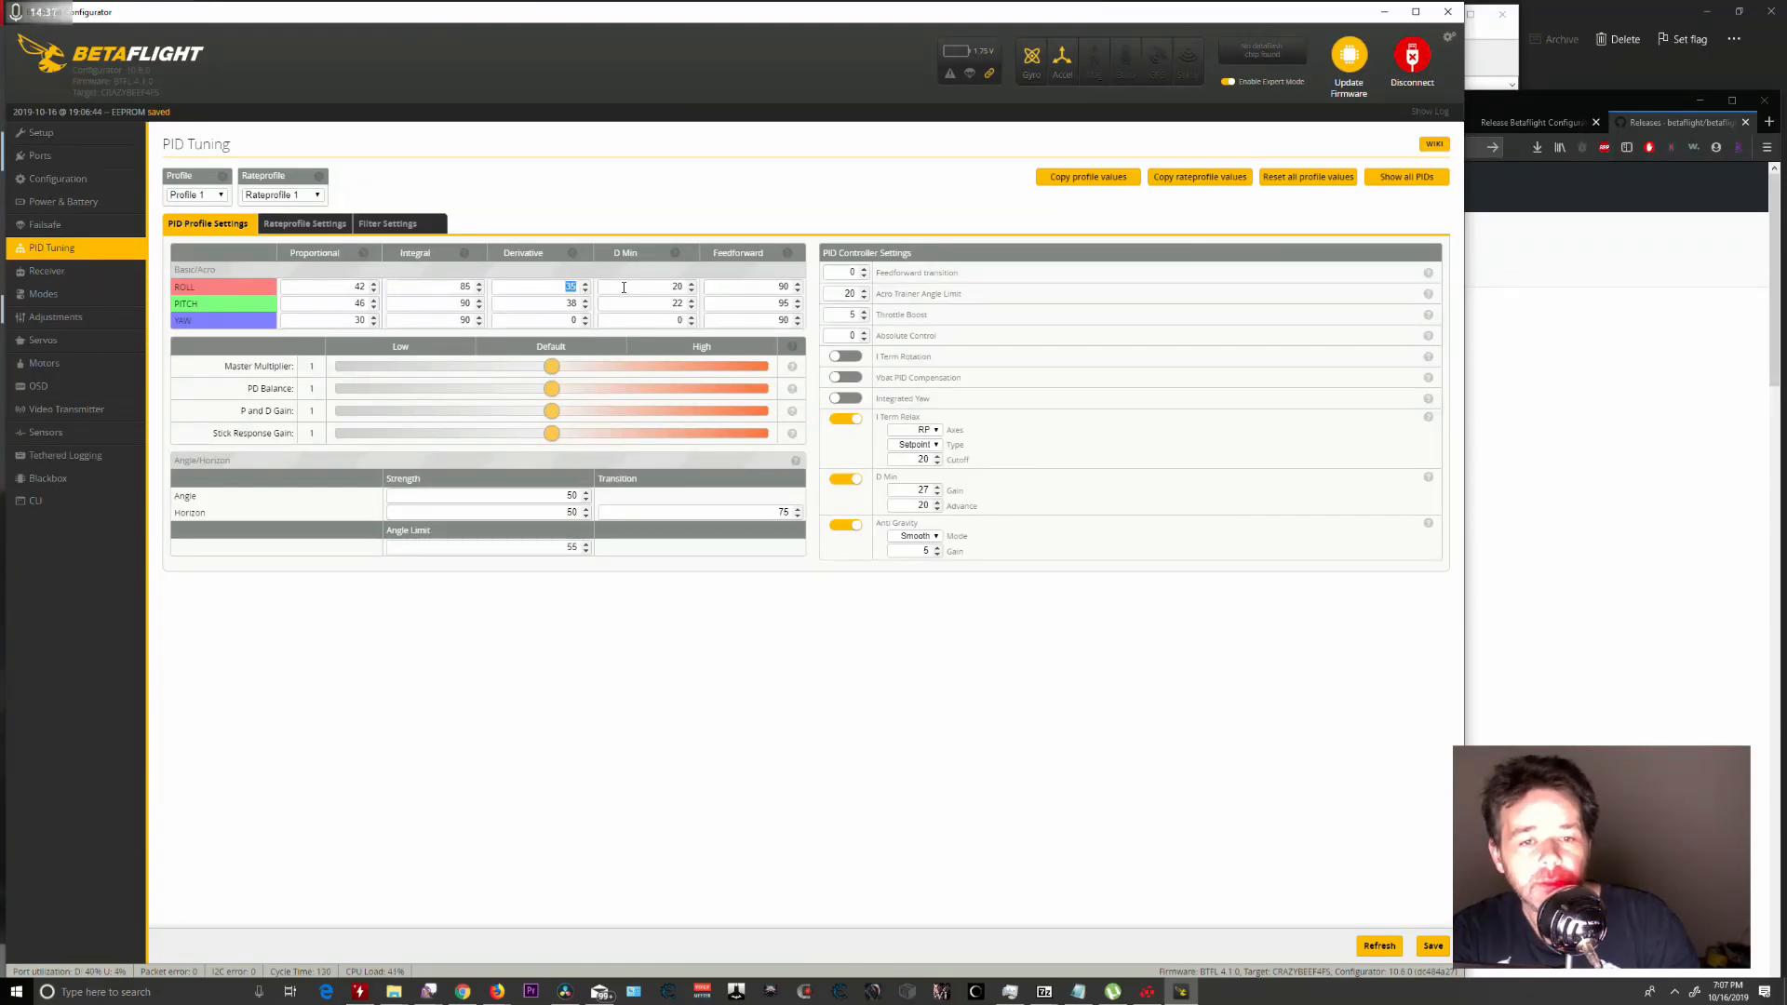
left_click(334, 290)
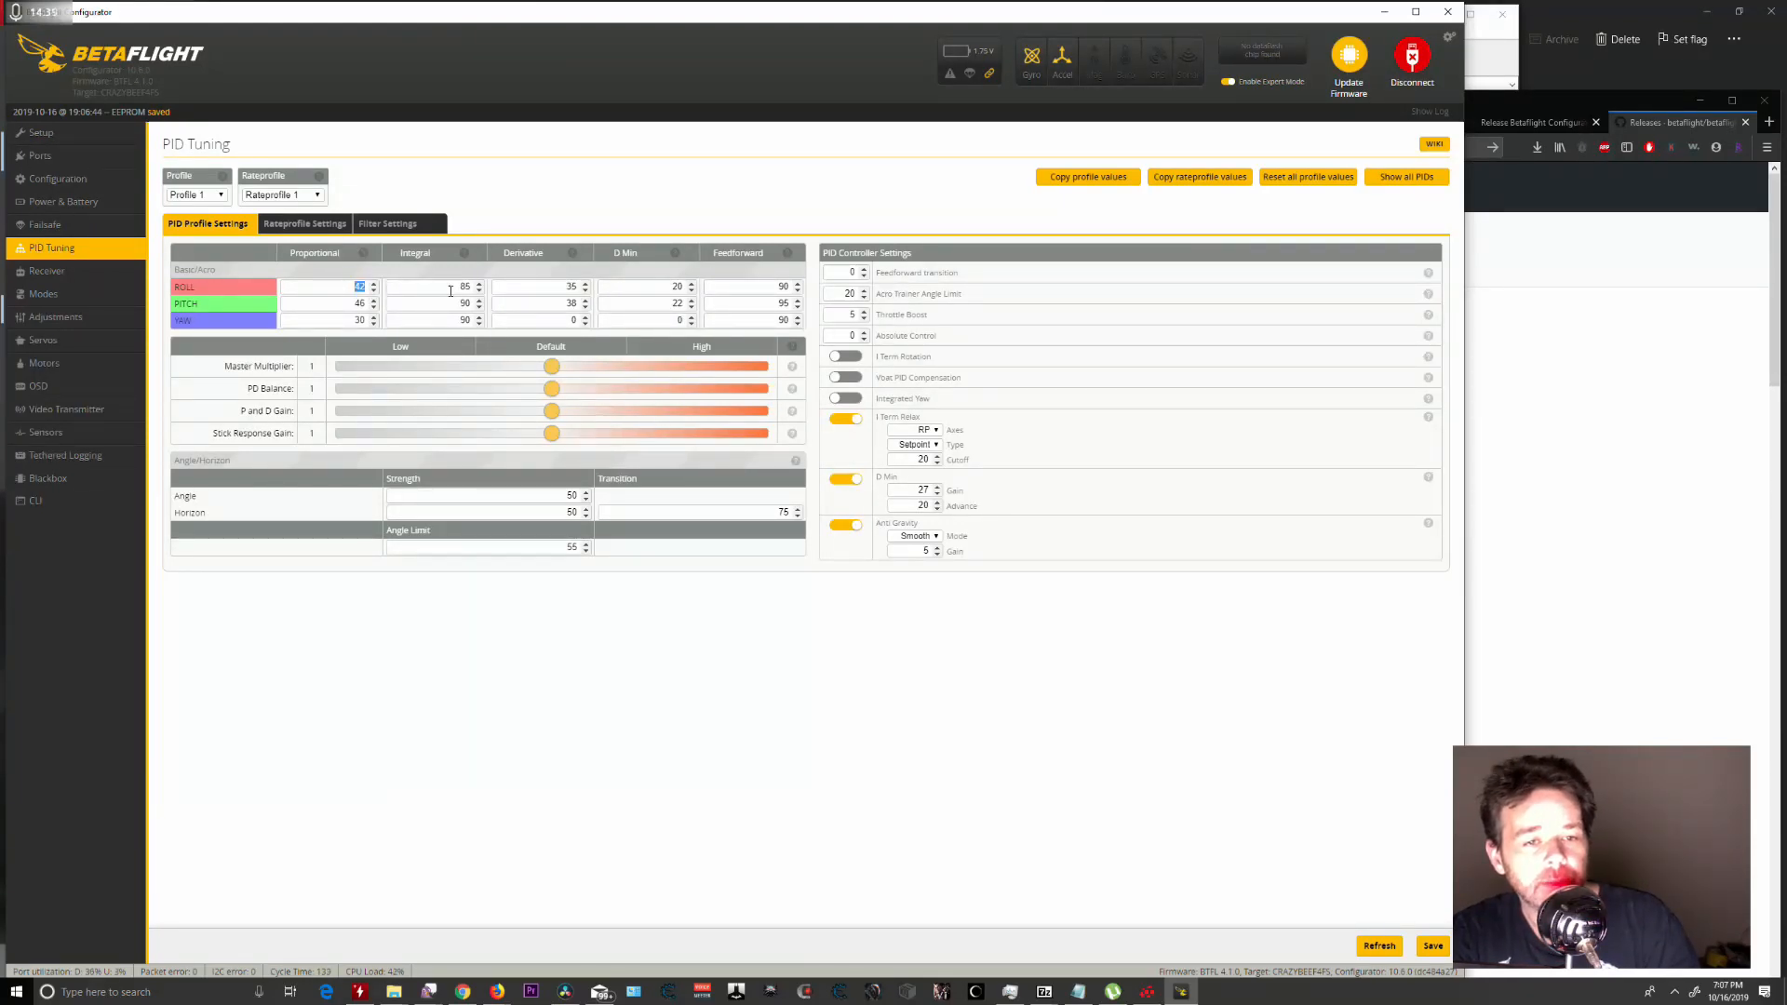
left_click(459, 287)
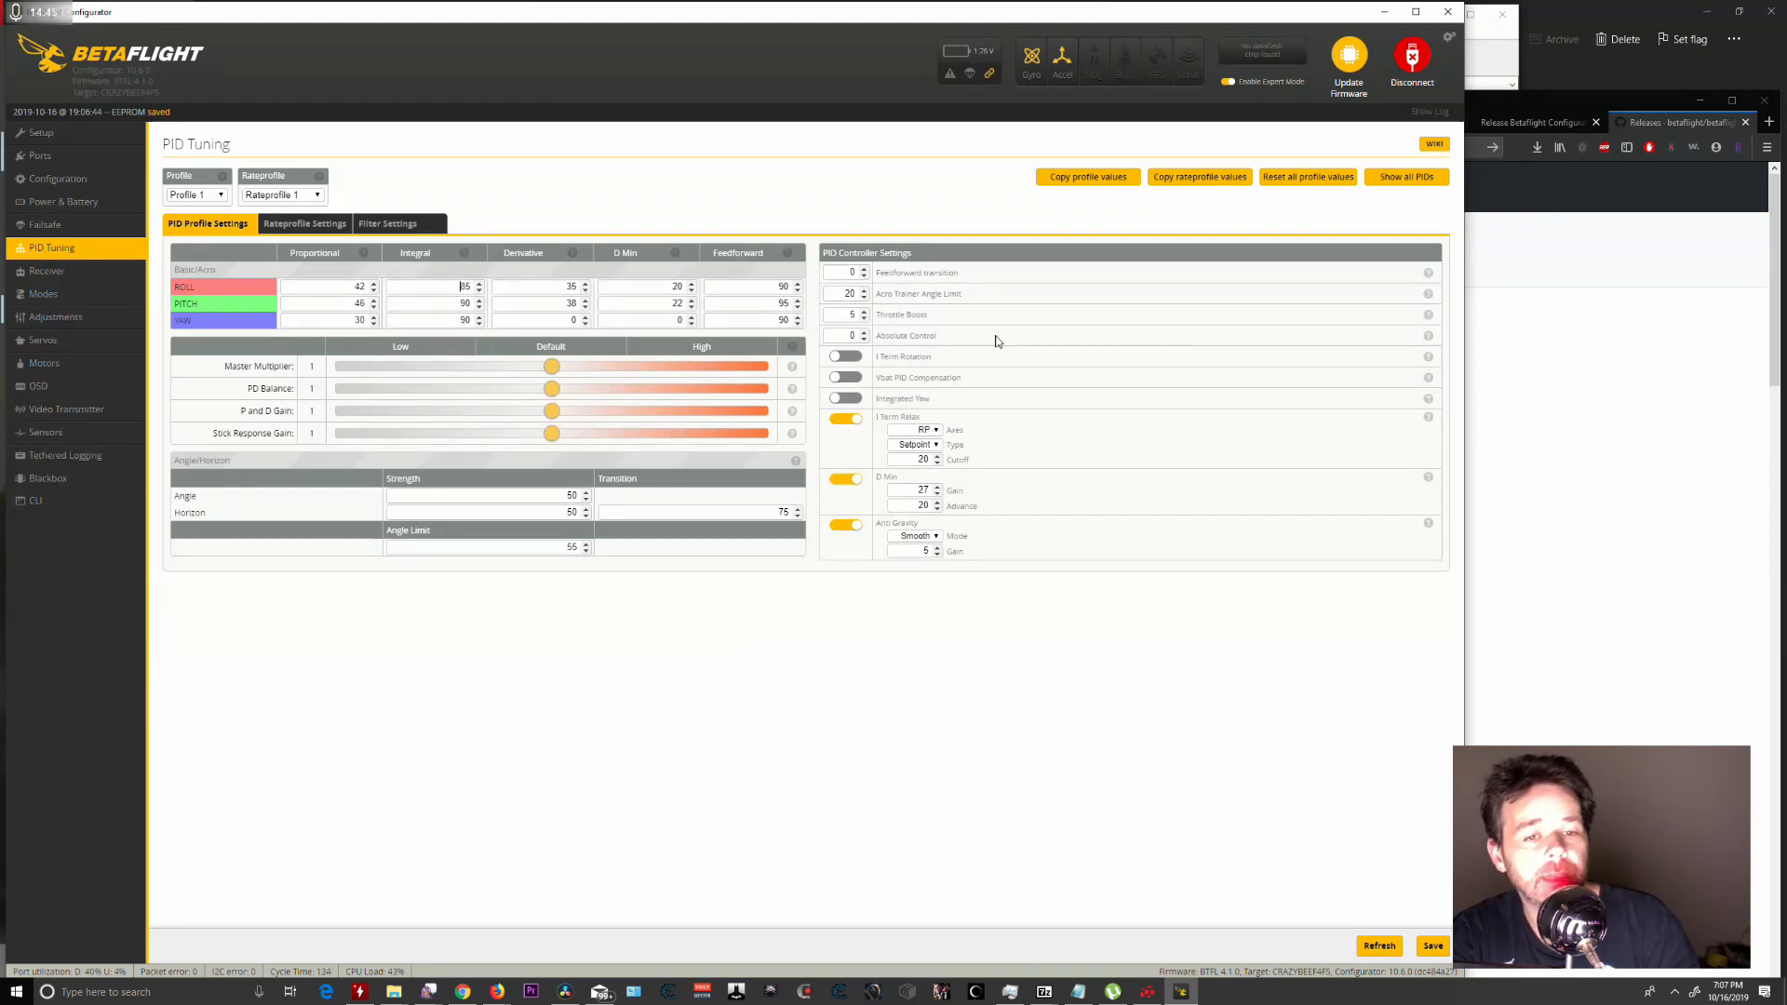
Try the Master Multiplier slider at 0.7 and 2, and return it to 1.
mouse_move(552, 371)
left_mouse_down()
mouse_move(581, 373)
mouse_move(518, 371)
mouse_move(658, 373)
mouse_move(429, 374)
mouse_move(543, 367)
left_mouse_up()
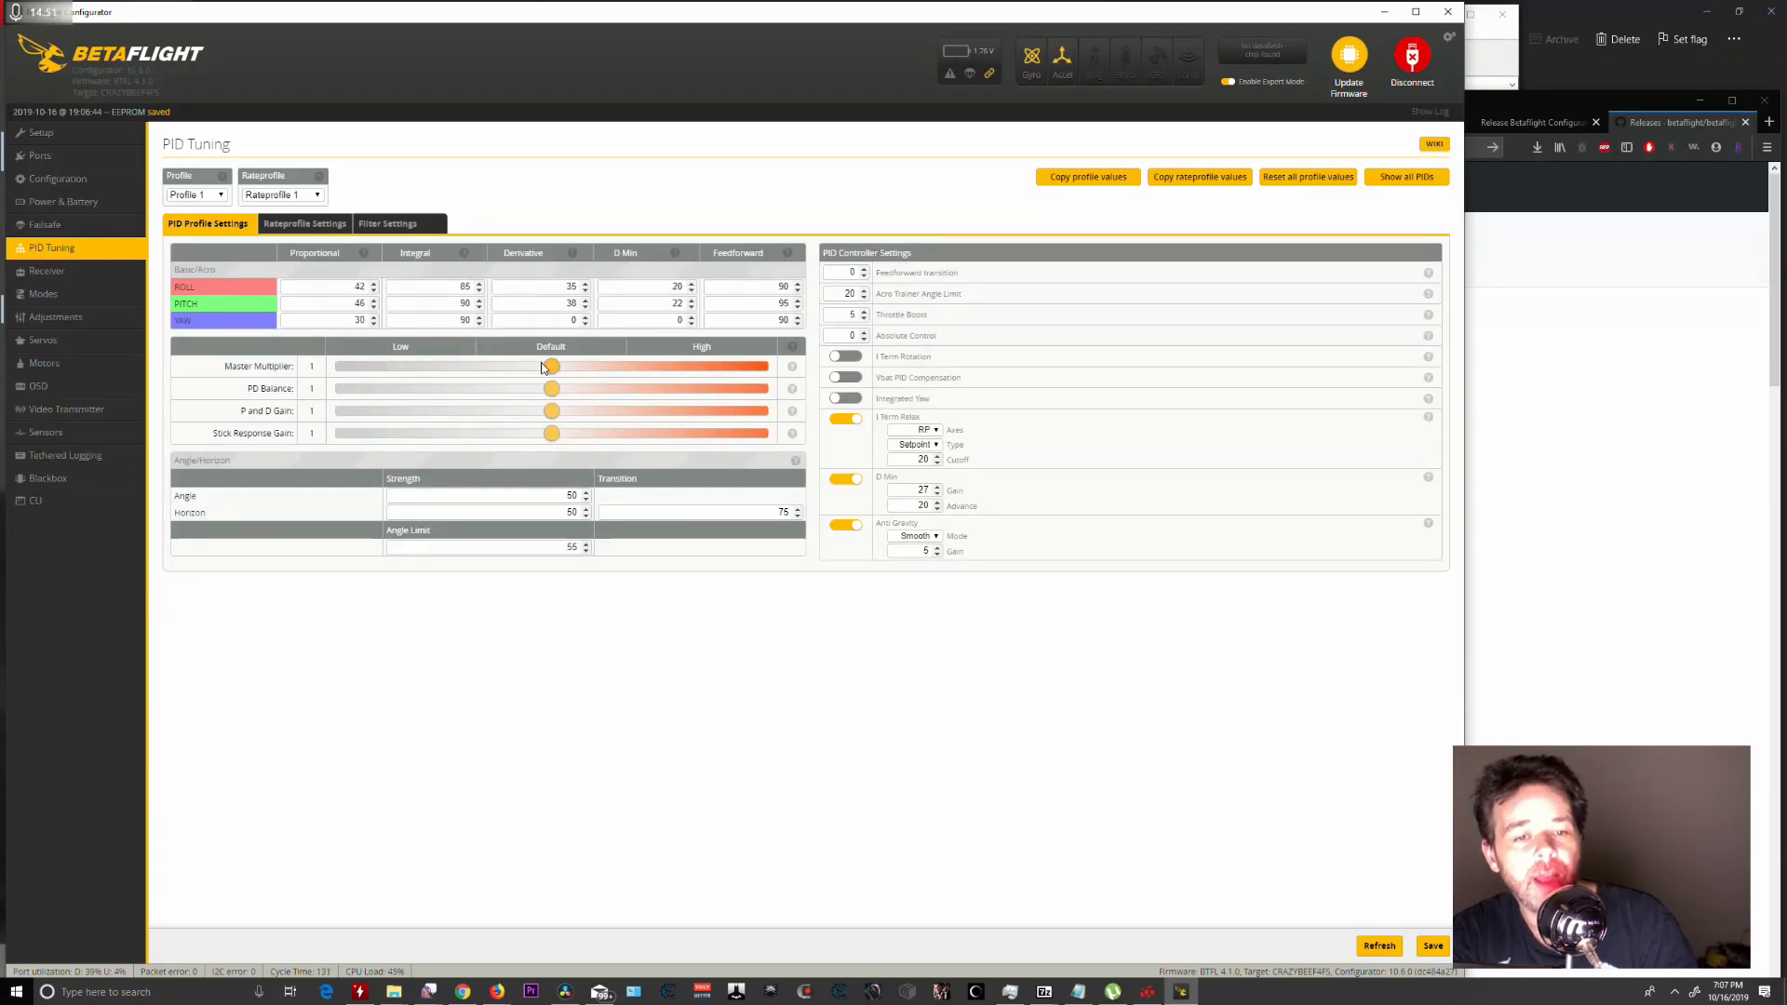
left_click_drag(543, 370, 439, 375)
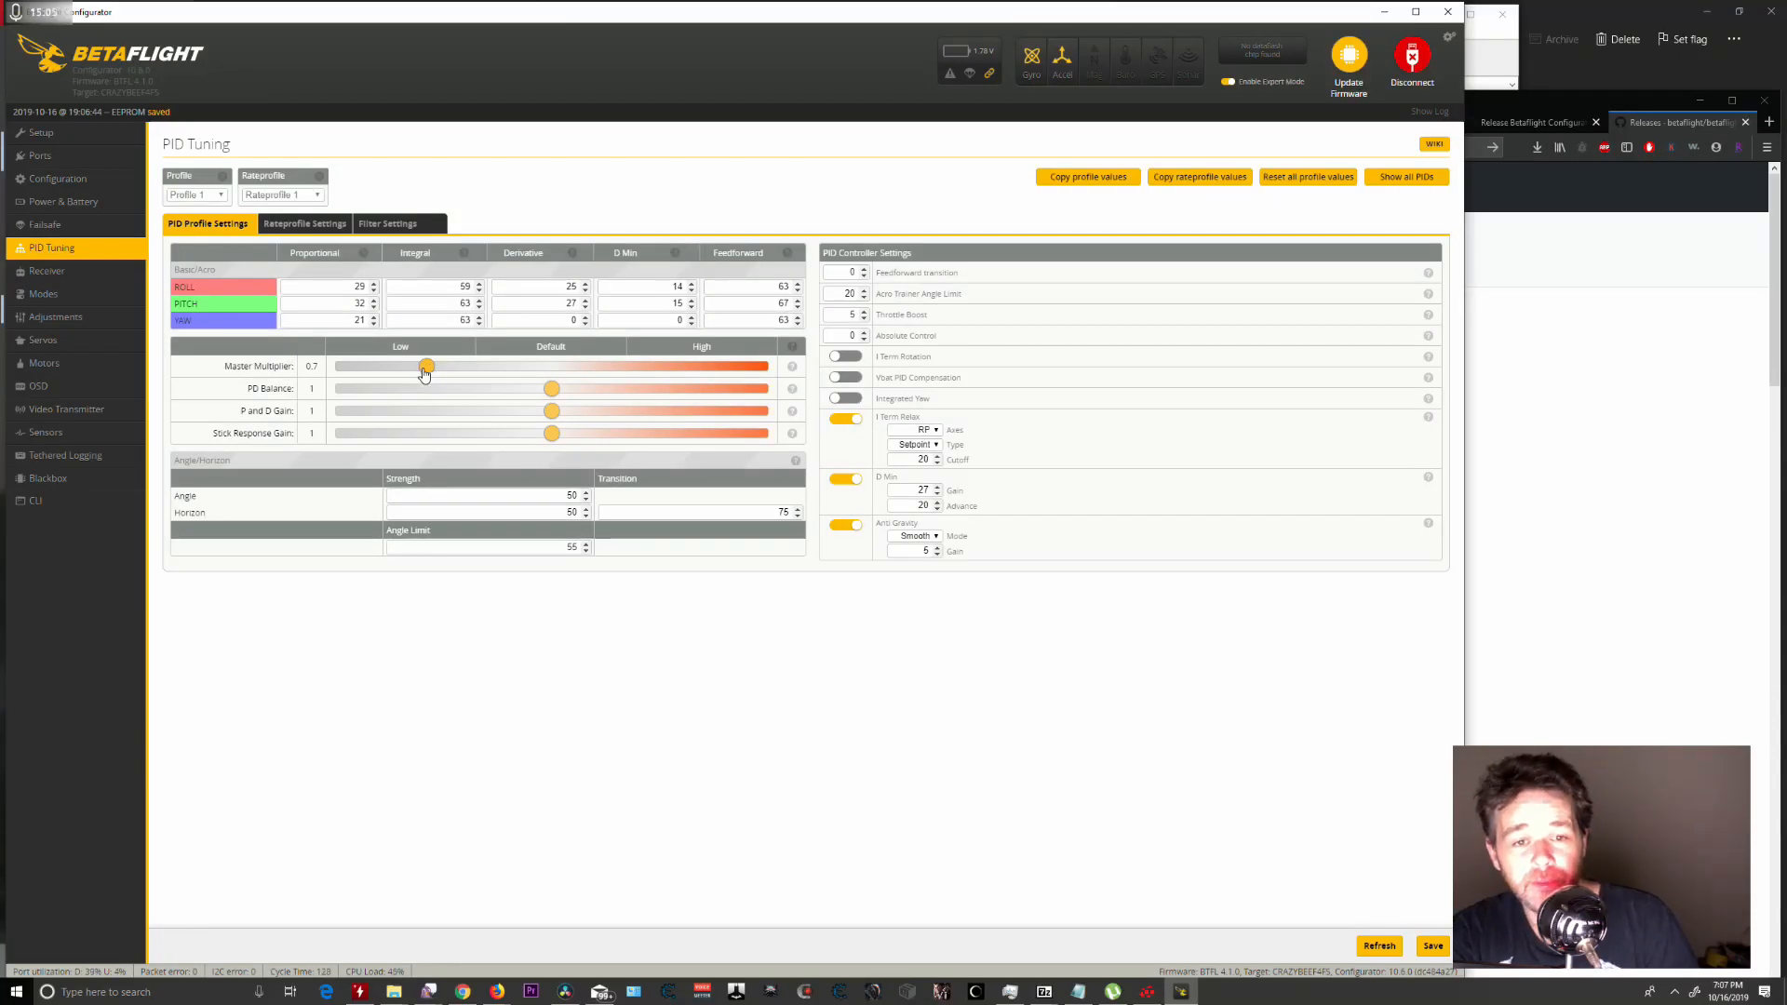
left_click_drag(424, 373, 761, 393)
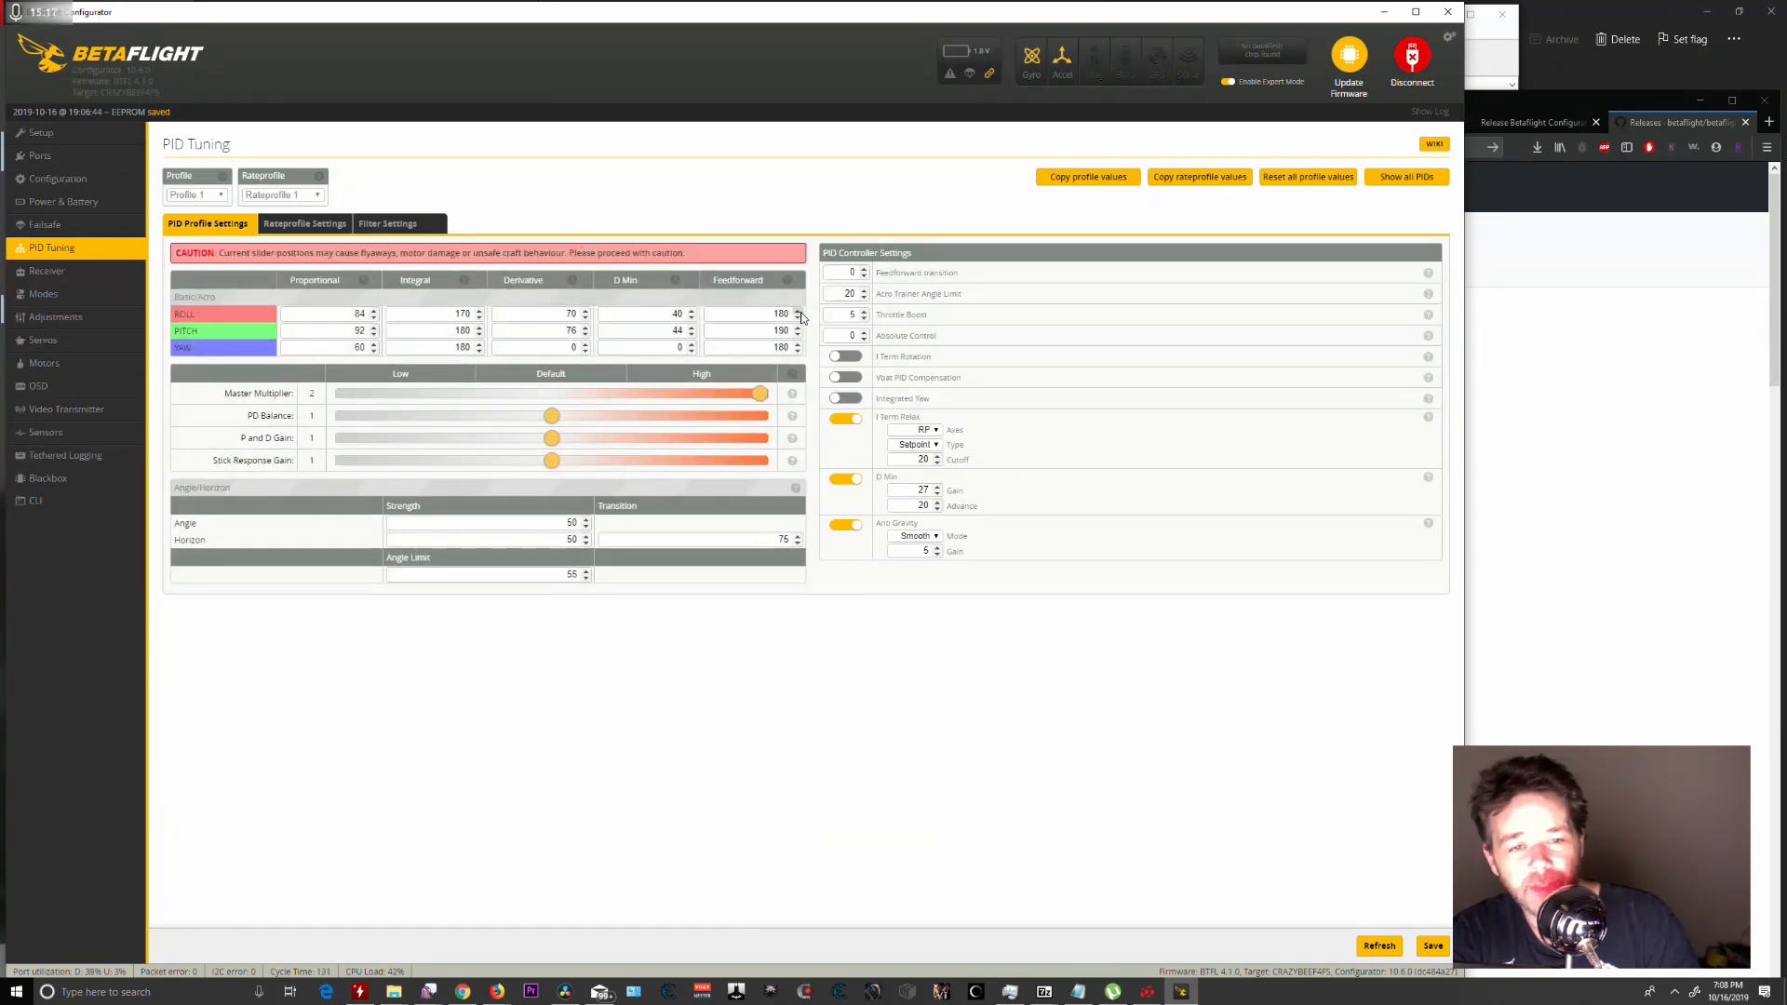
mouse_move(756, 392)
left_mouse_down()
mouse_move(570, 394)
mouse_move(787, 389)
left_mouse_up()
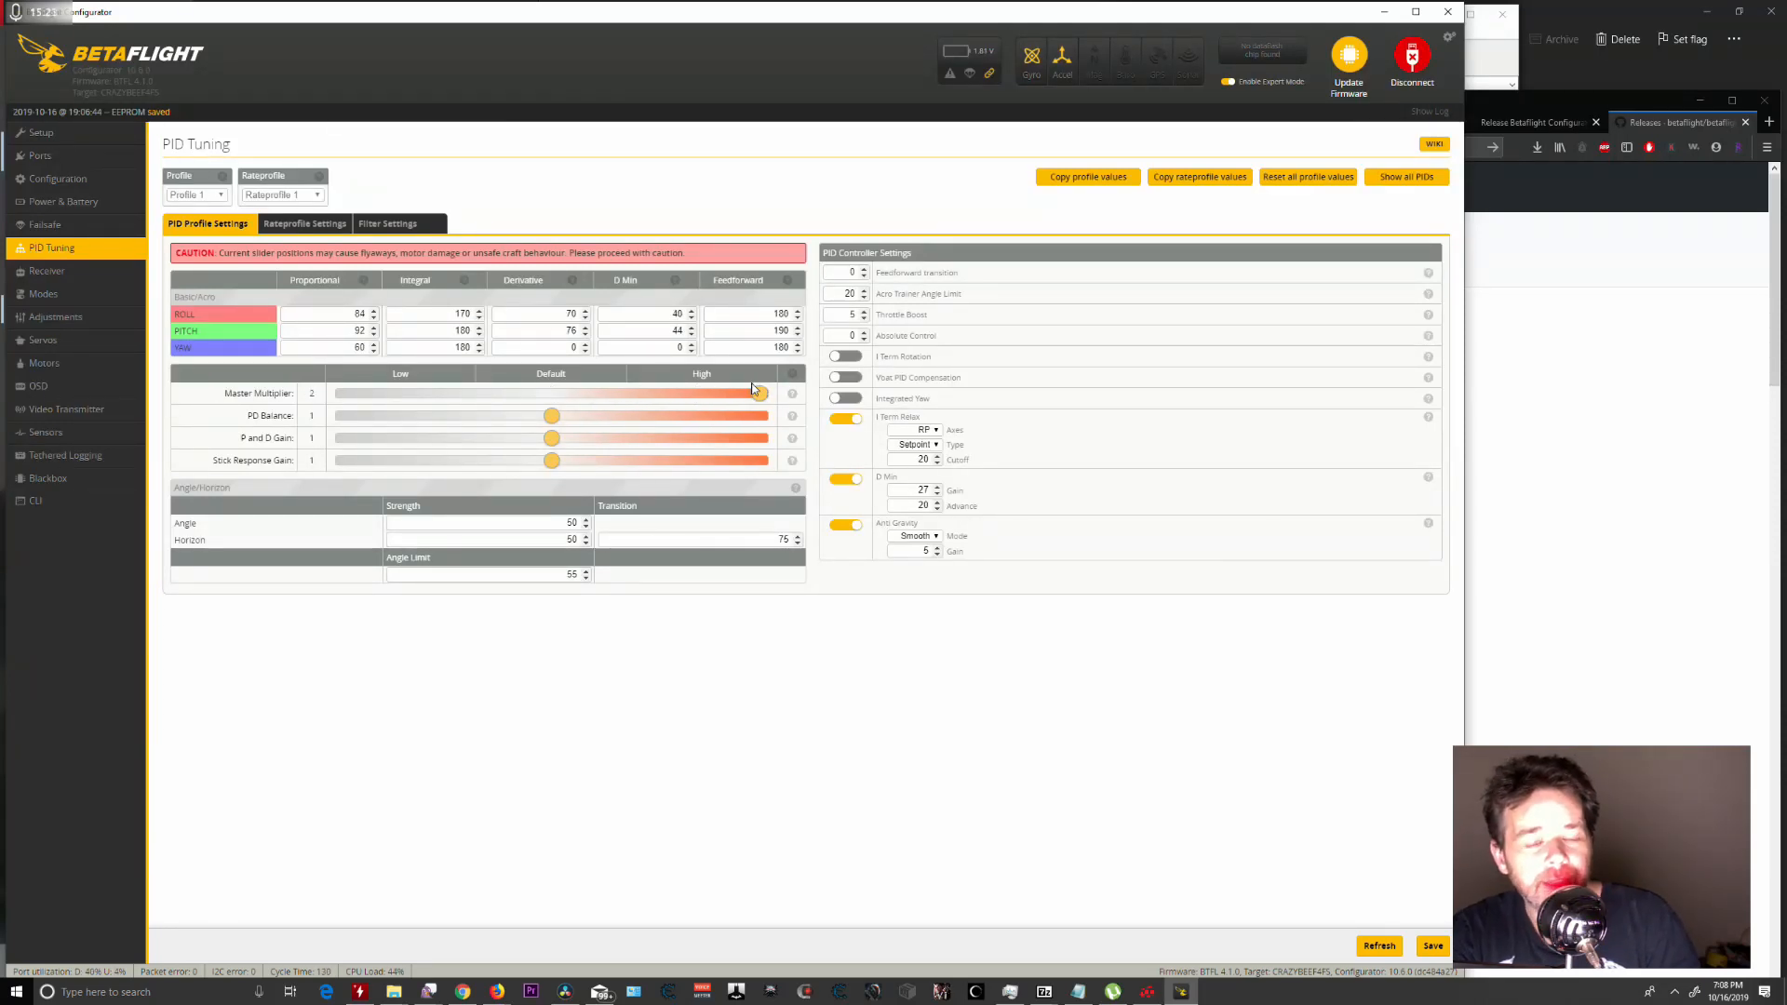
left_click_drag(752, 389, 551, 395)
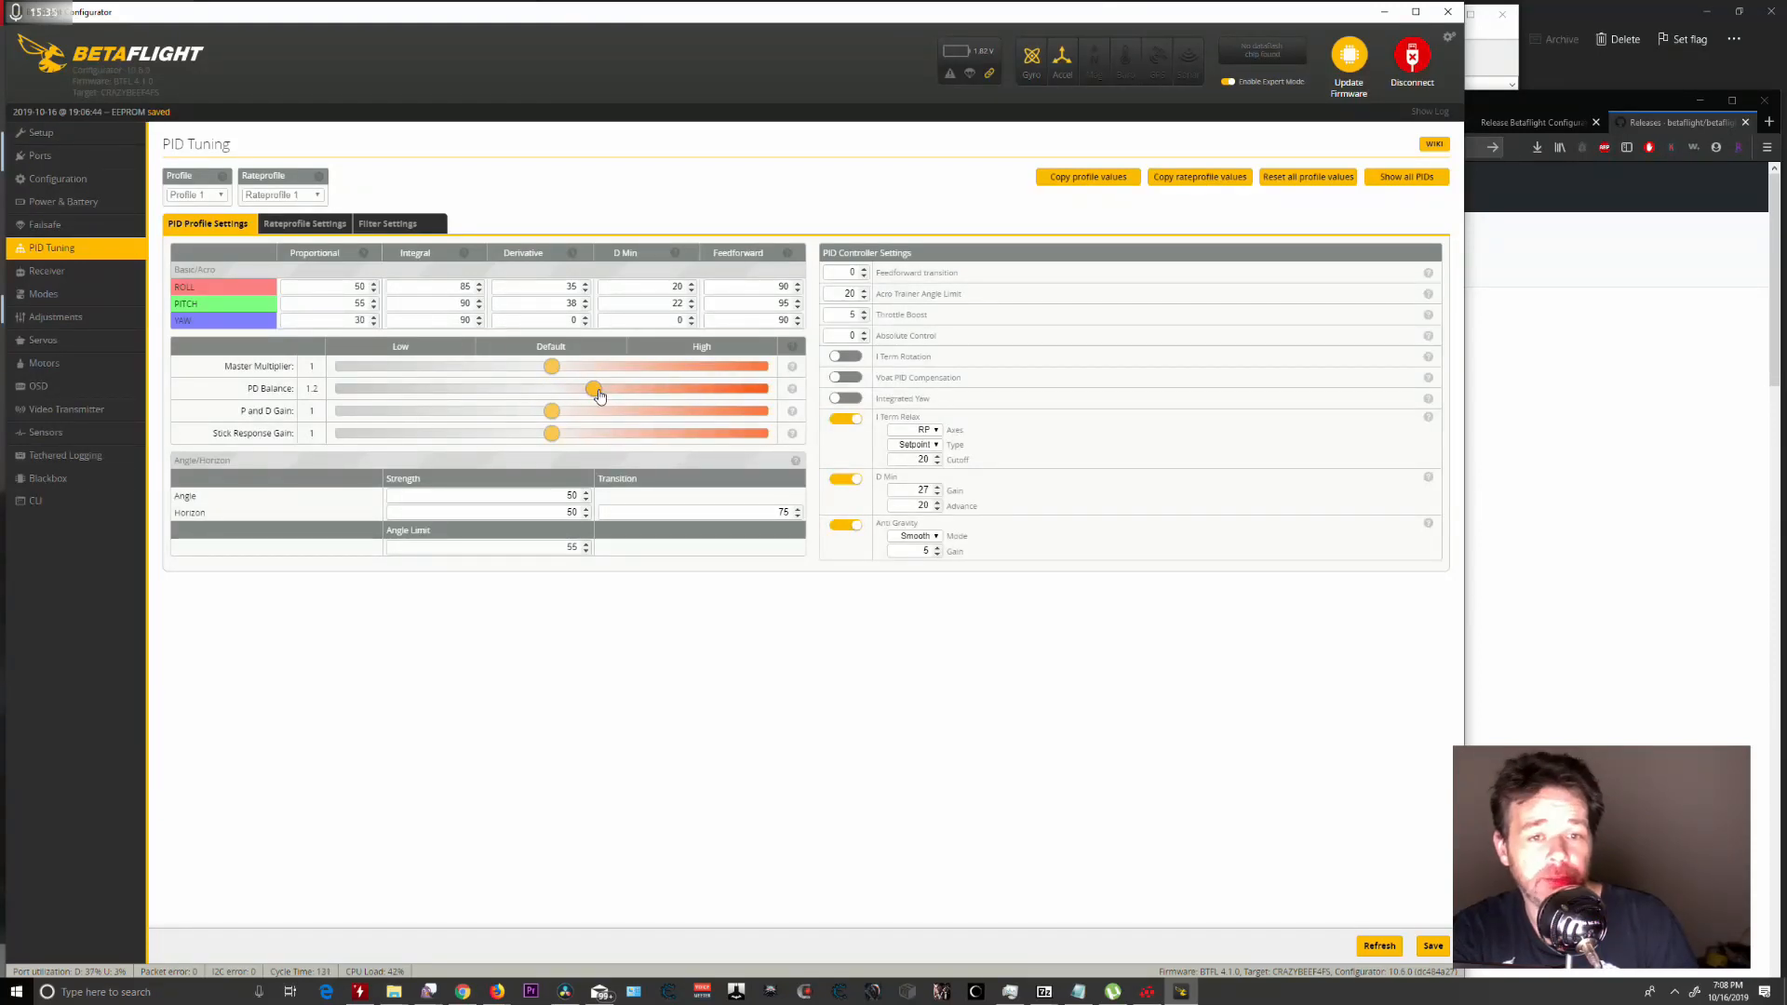
Try the PD Balance slider at a high setting and at 0.5, and return it to 1.
left_click_drag(532, 395, 656, 390)
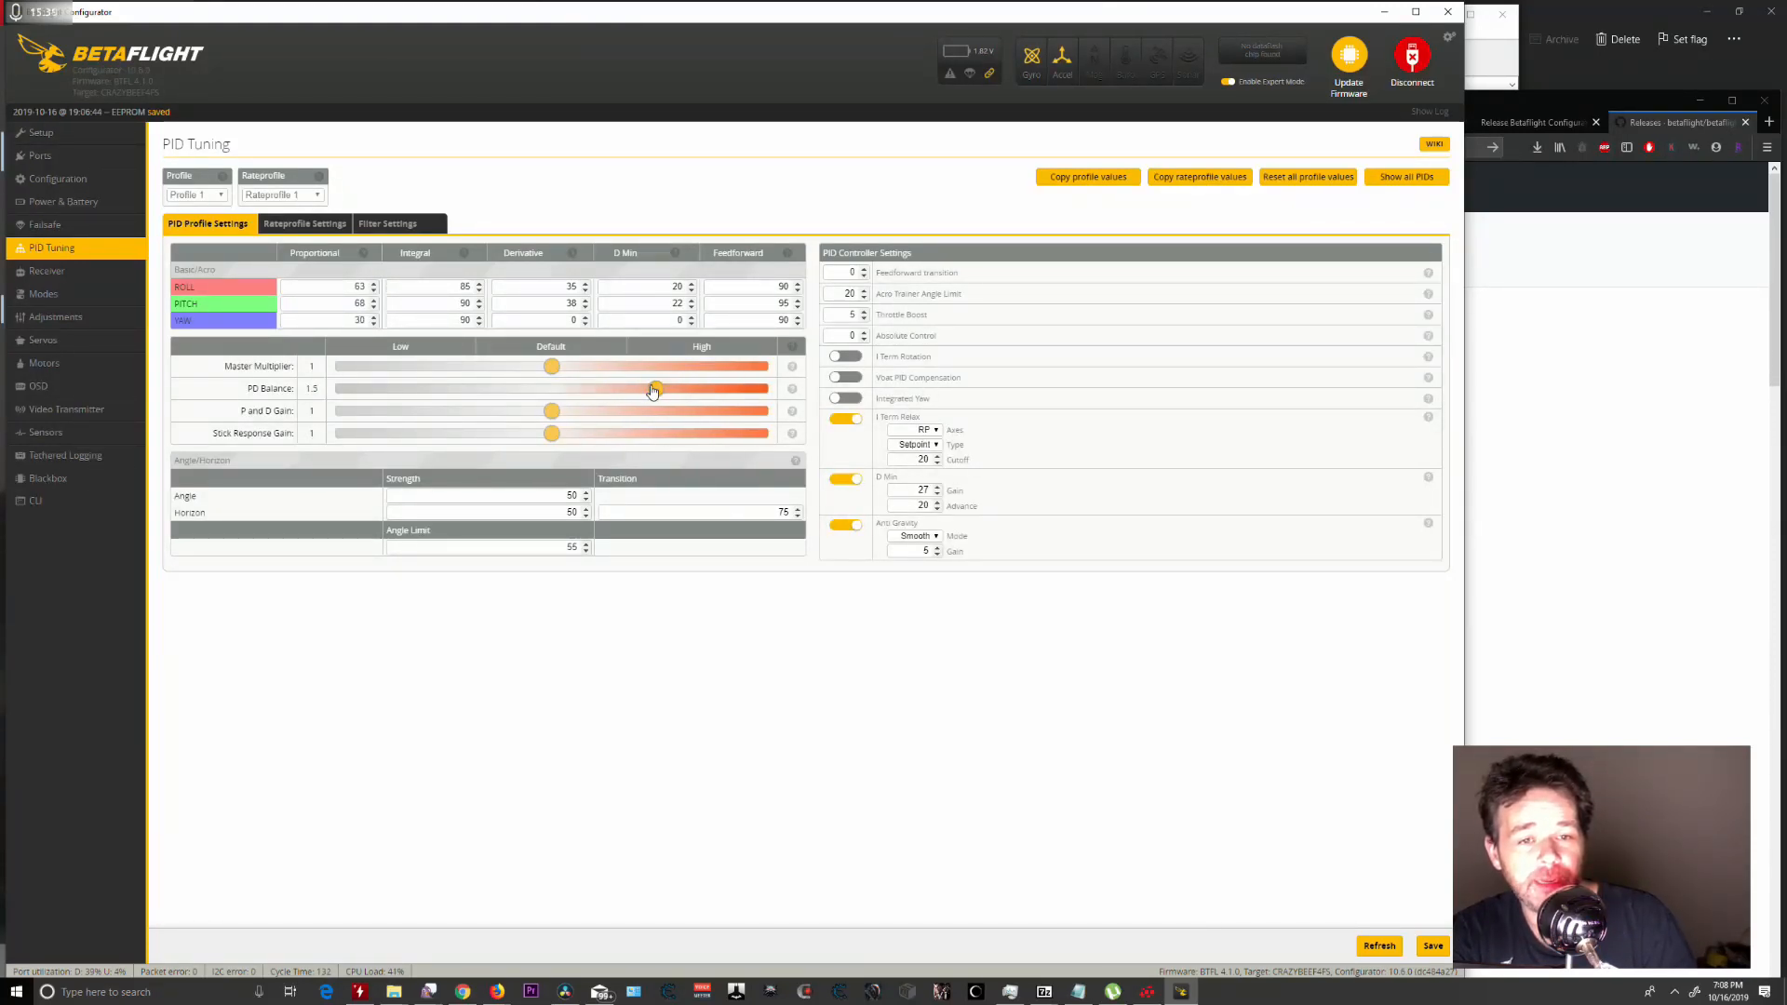
left_click_drag(655, 388, 363, 440)
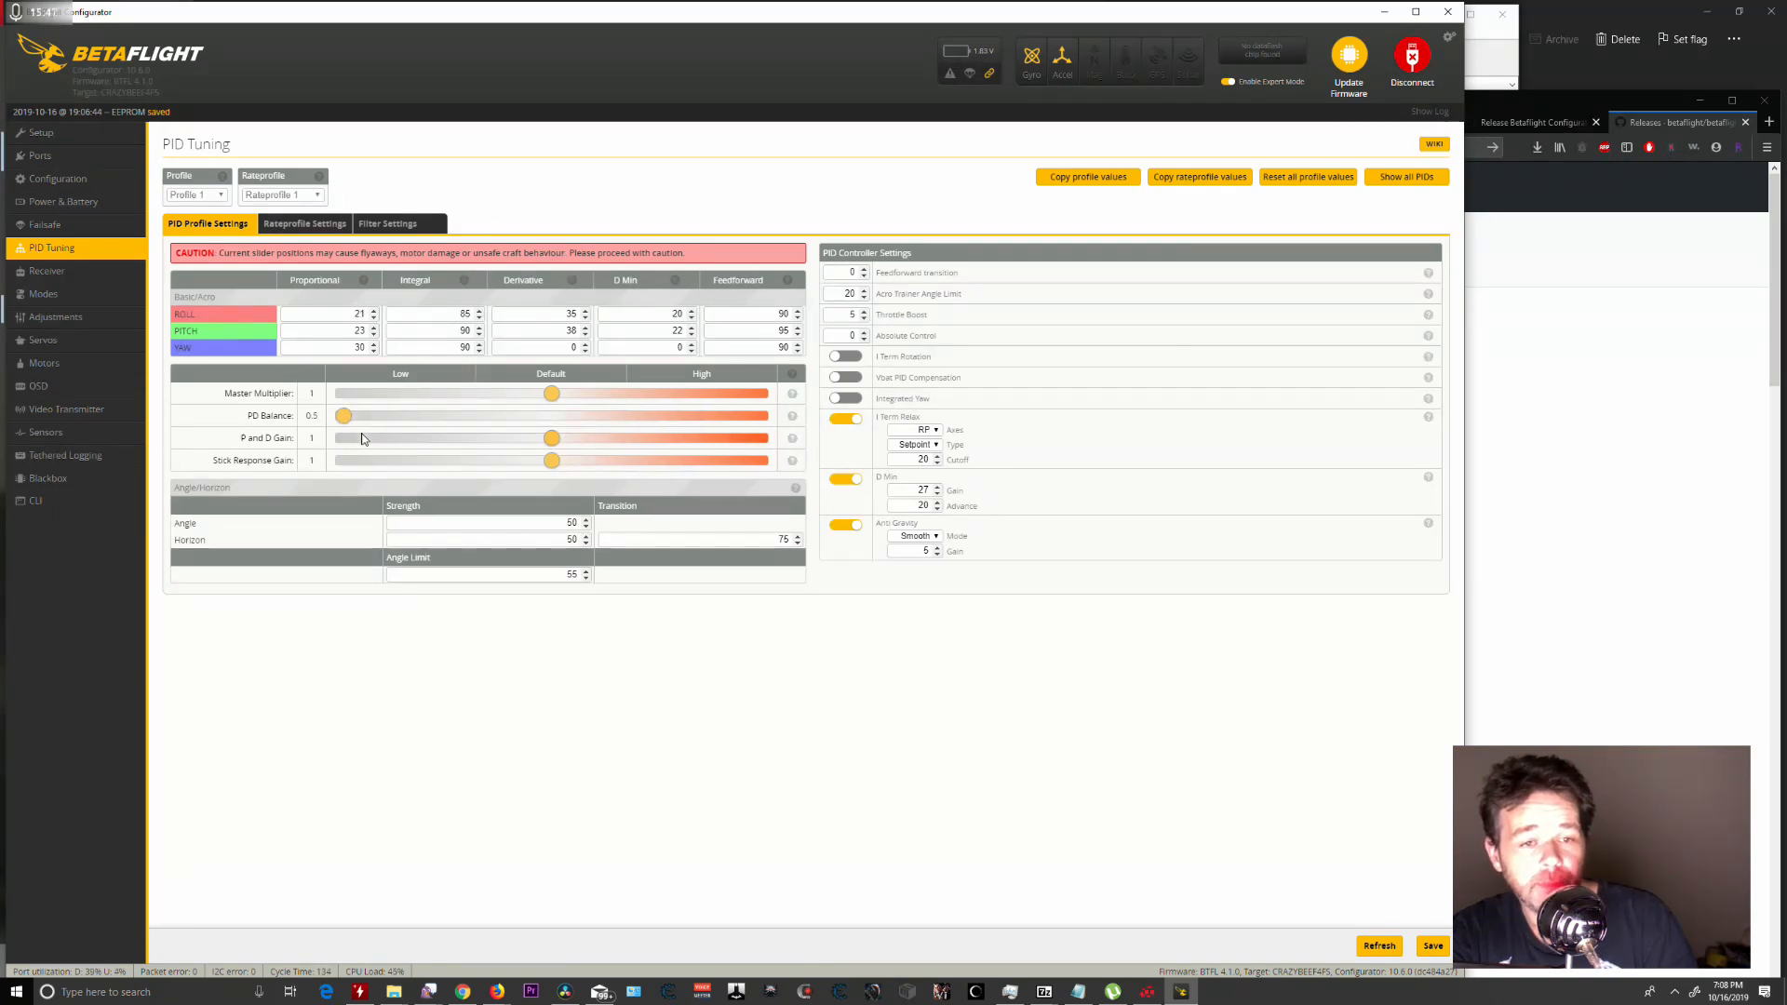
left_click_drag(344, 415, 627, 413)
Try out the P and D Gain and Stick Response Gain sliders, leaving both at 1.
mouse_move(552, 411)
left_mouse_down()
mouse_move(510, 413)
mouse_move(612, 412)
mouse_move(365, 424)
mouse_move(586, 416)
mouse_move(533, 428)
left_mouse_up()
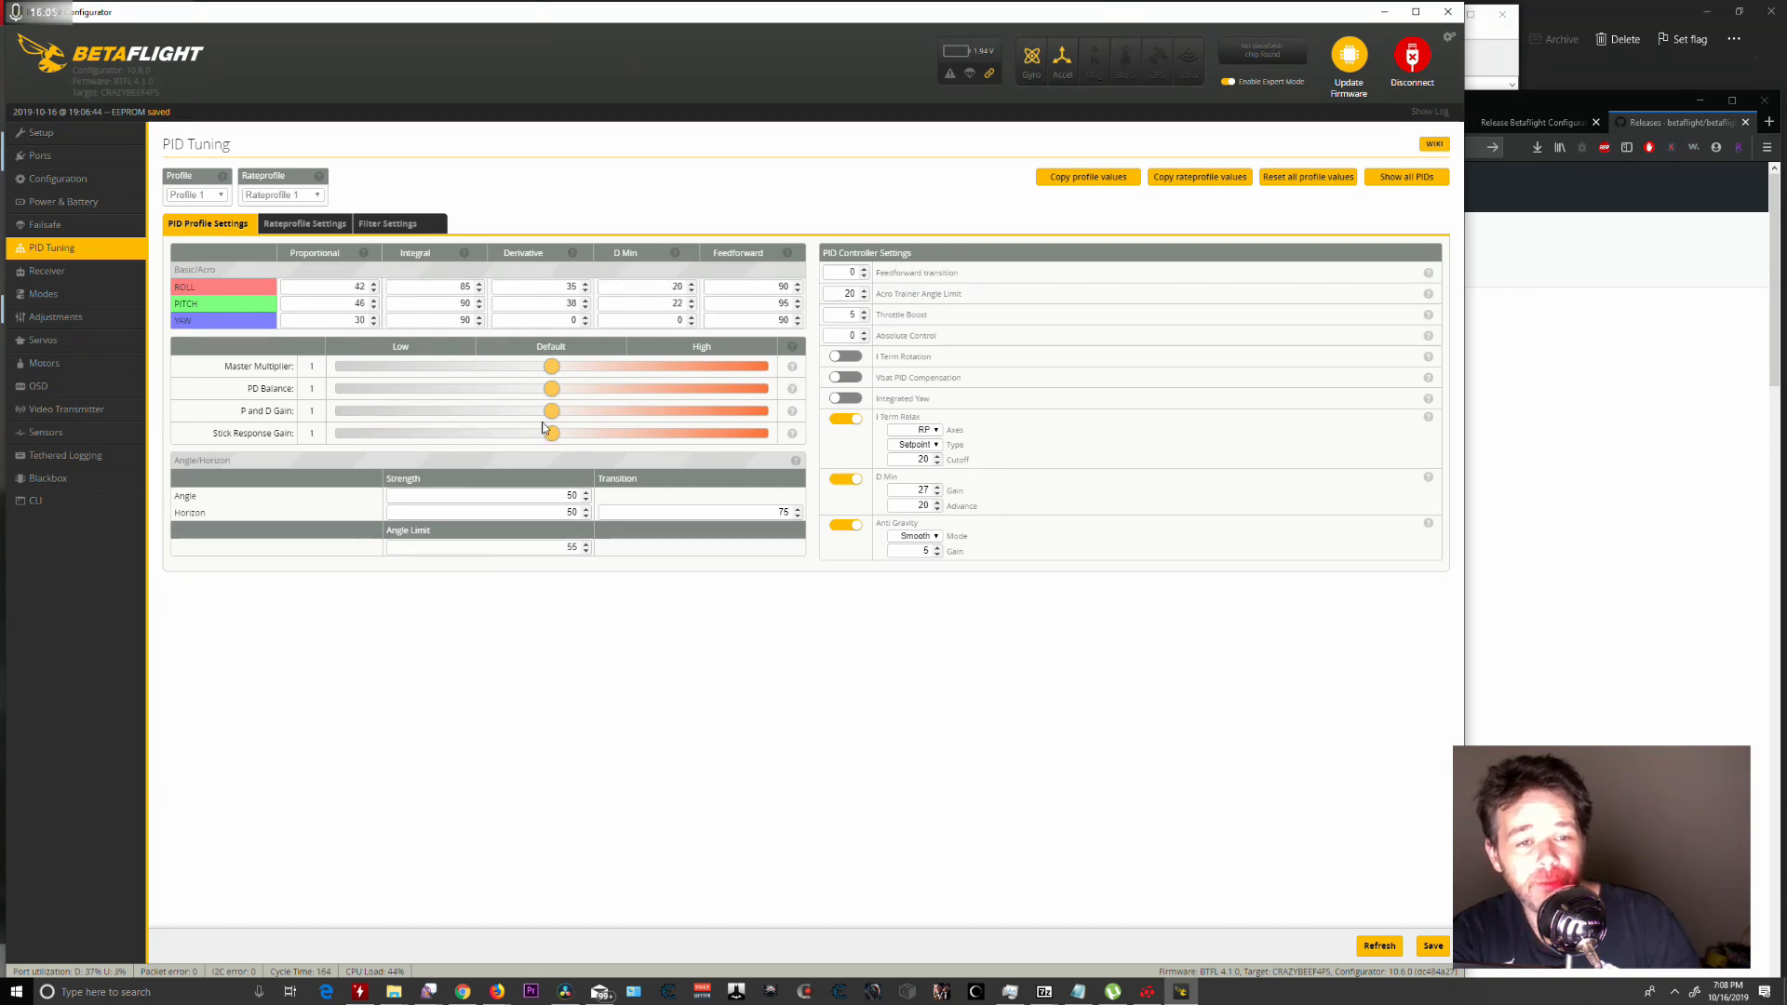
mouse_move(523, 423)
left_mouse_down()
mouse_move(425, 435)
mouse_move(592, 436)
mouse_move(499, 446)
mouse_move(576, 431)
mouse_move(553, 437)
left_mouse_up()
mouse_move(794, 437)
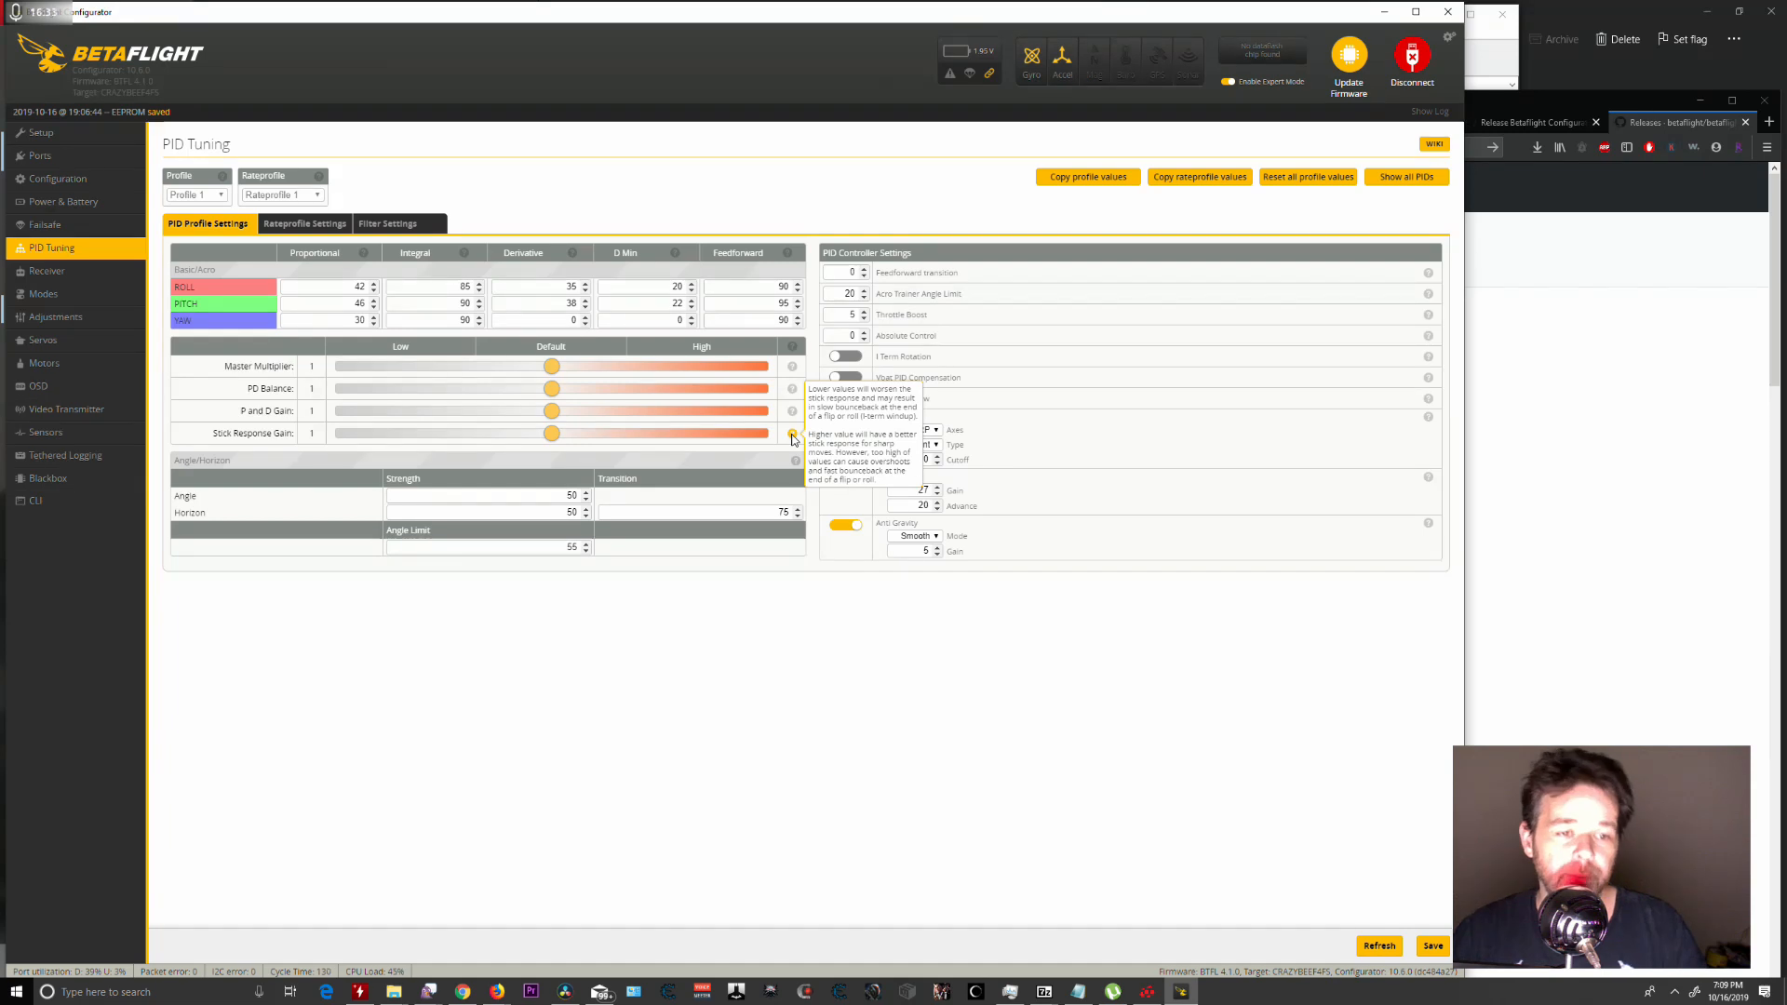
left_click_drag(507, 434, 543, 440)
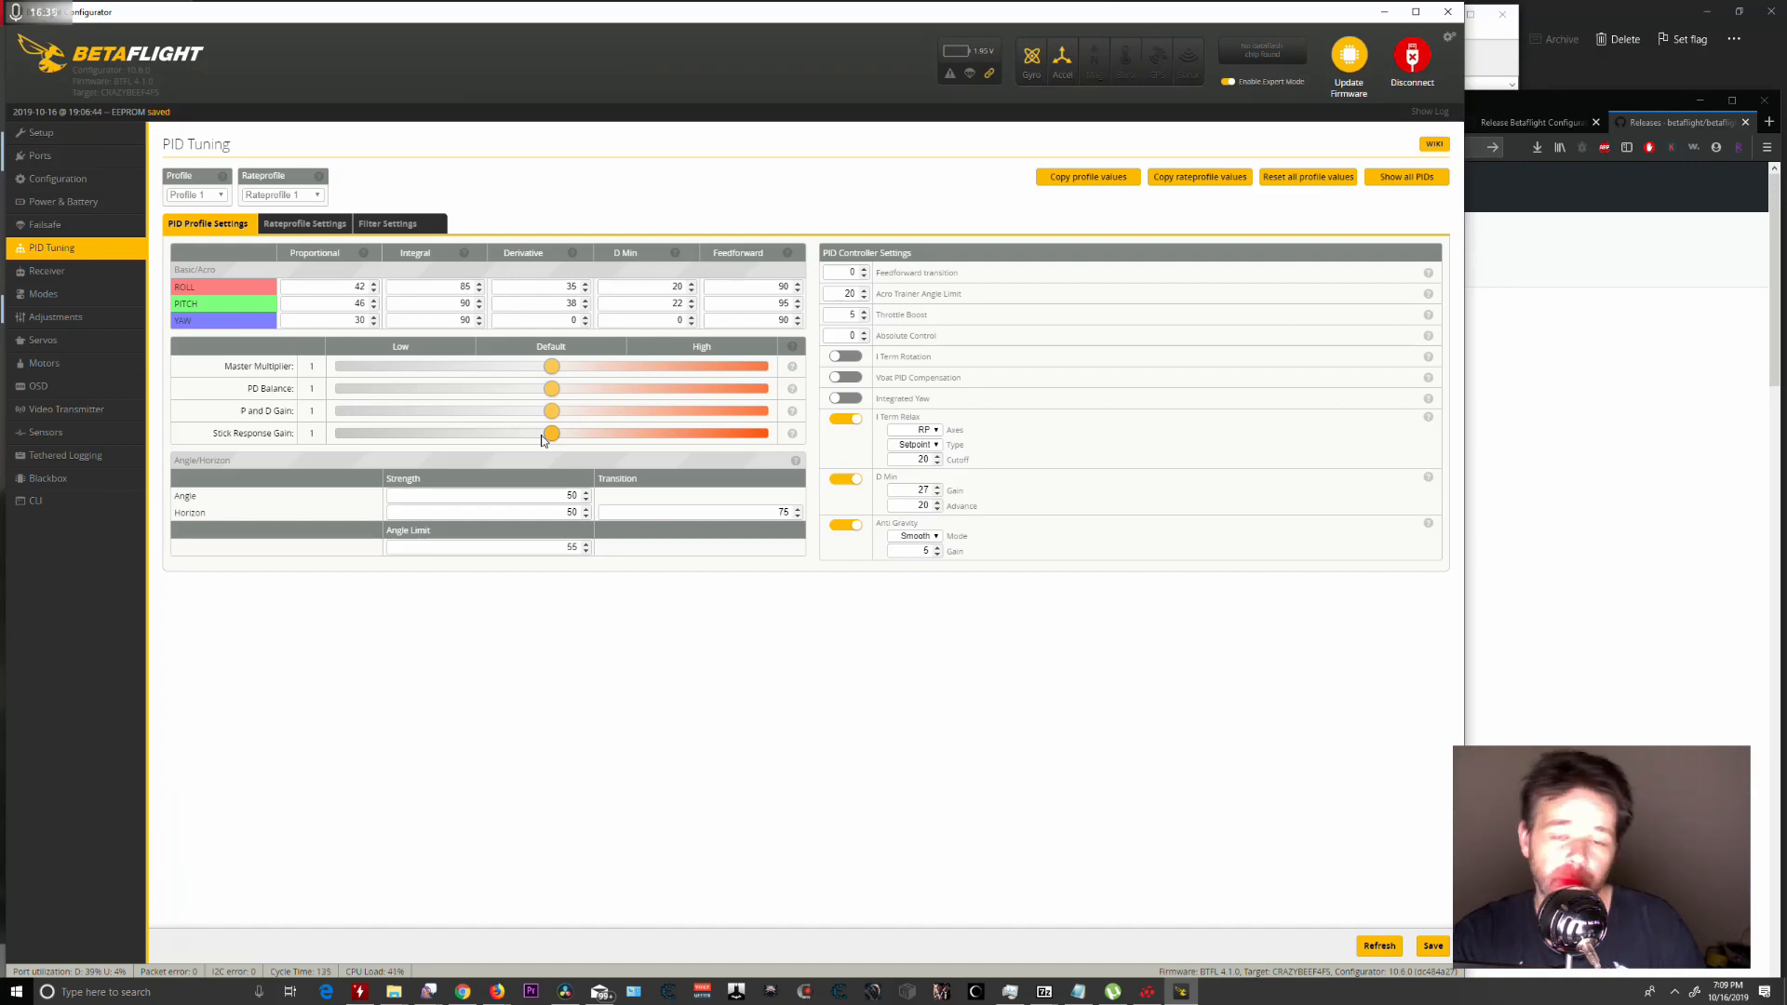
Raise the Feedforward transition value and set it back to 0.00.
double_click(939, 273)
mouse_move(1430, 279)
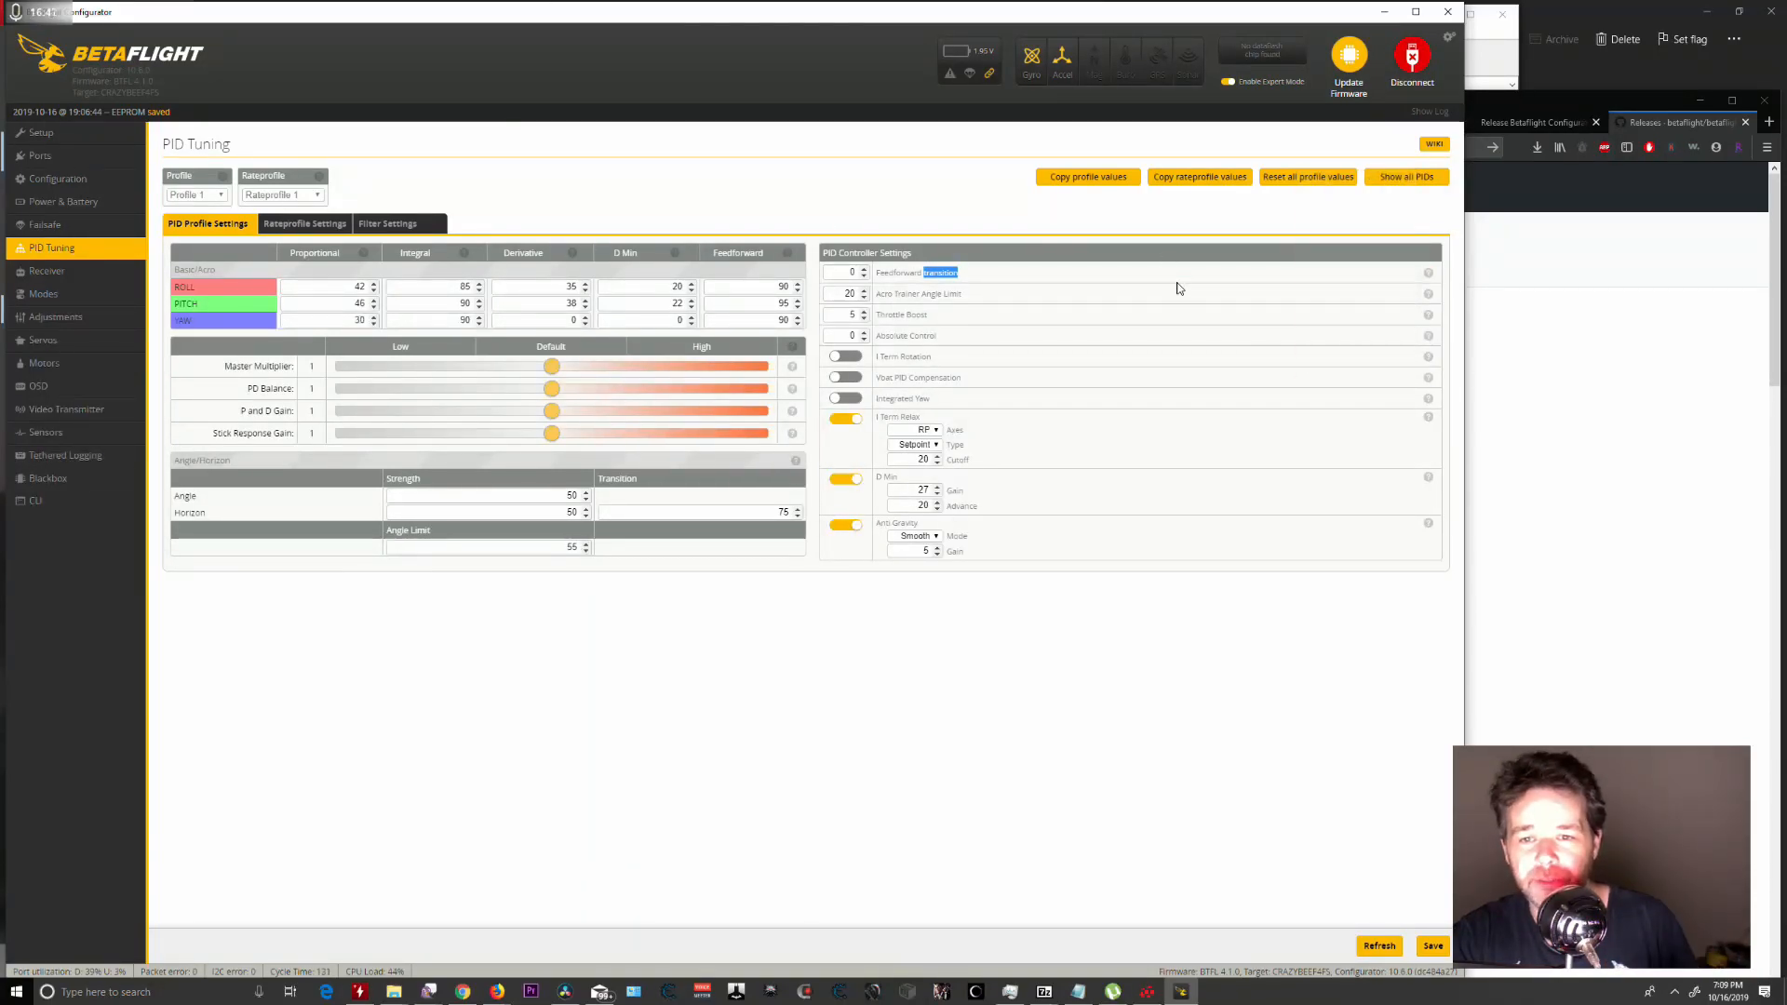
triple_click(1036, 281)
left_click(1036, 281)
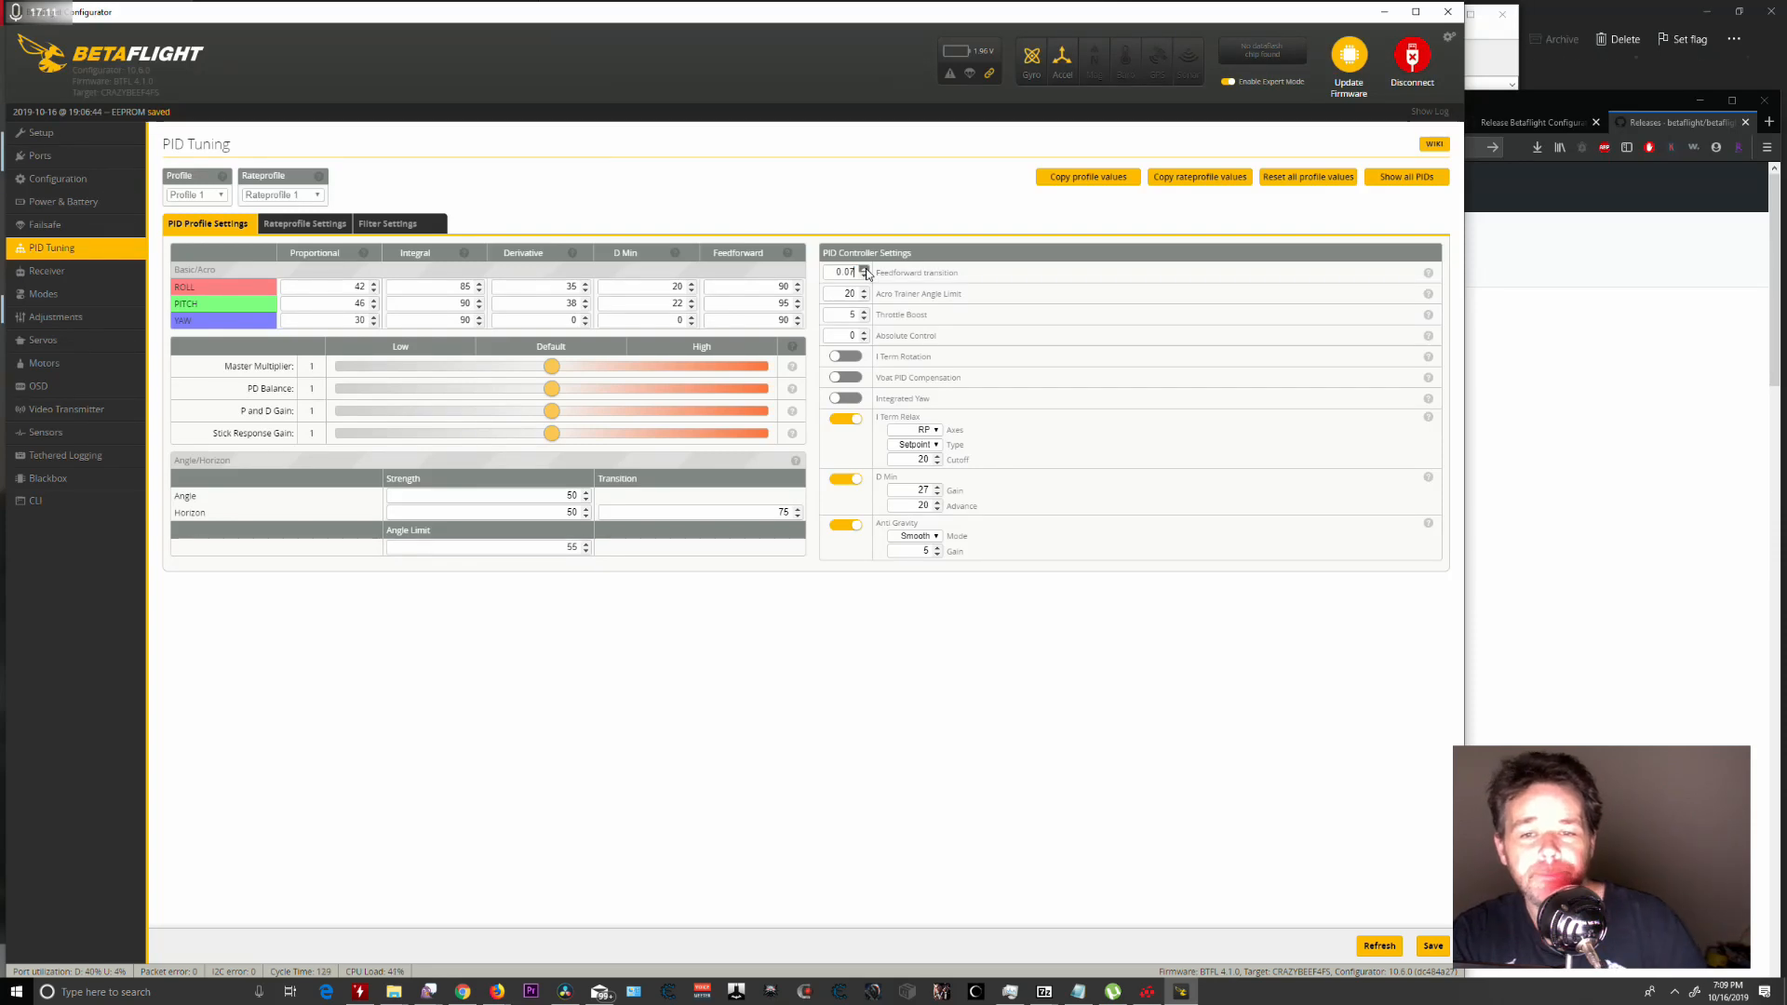
left_click(865, 269)
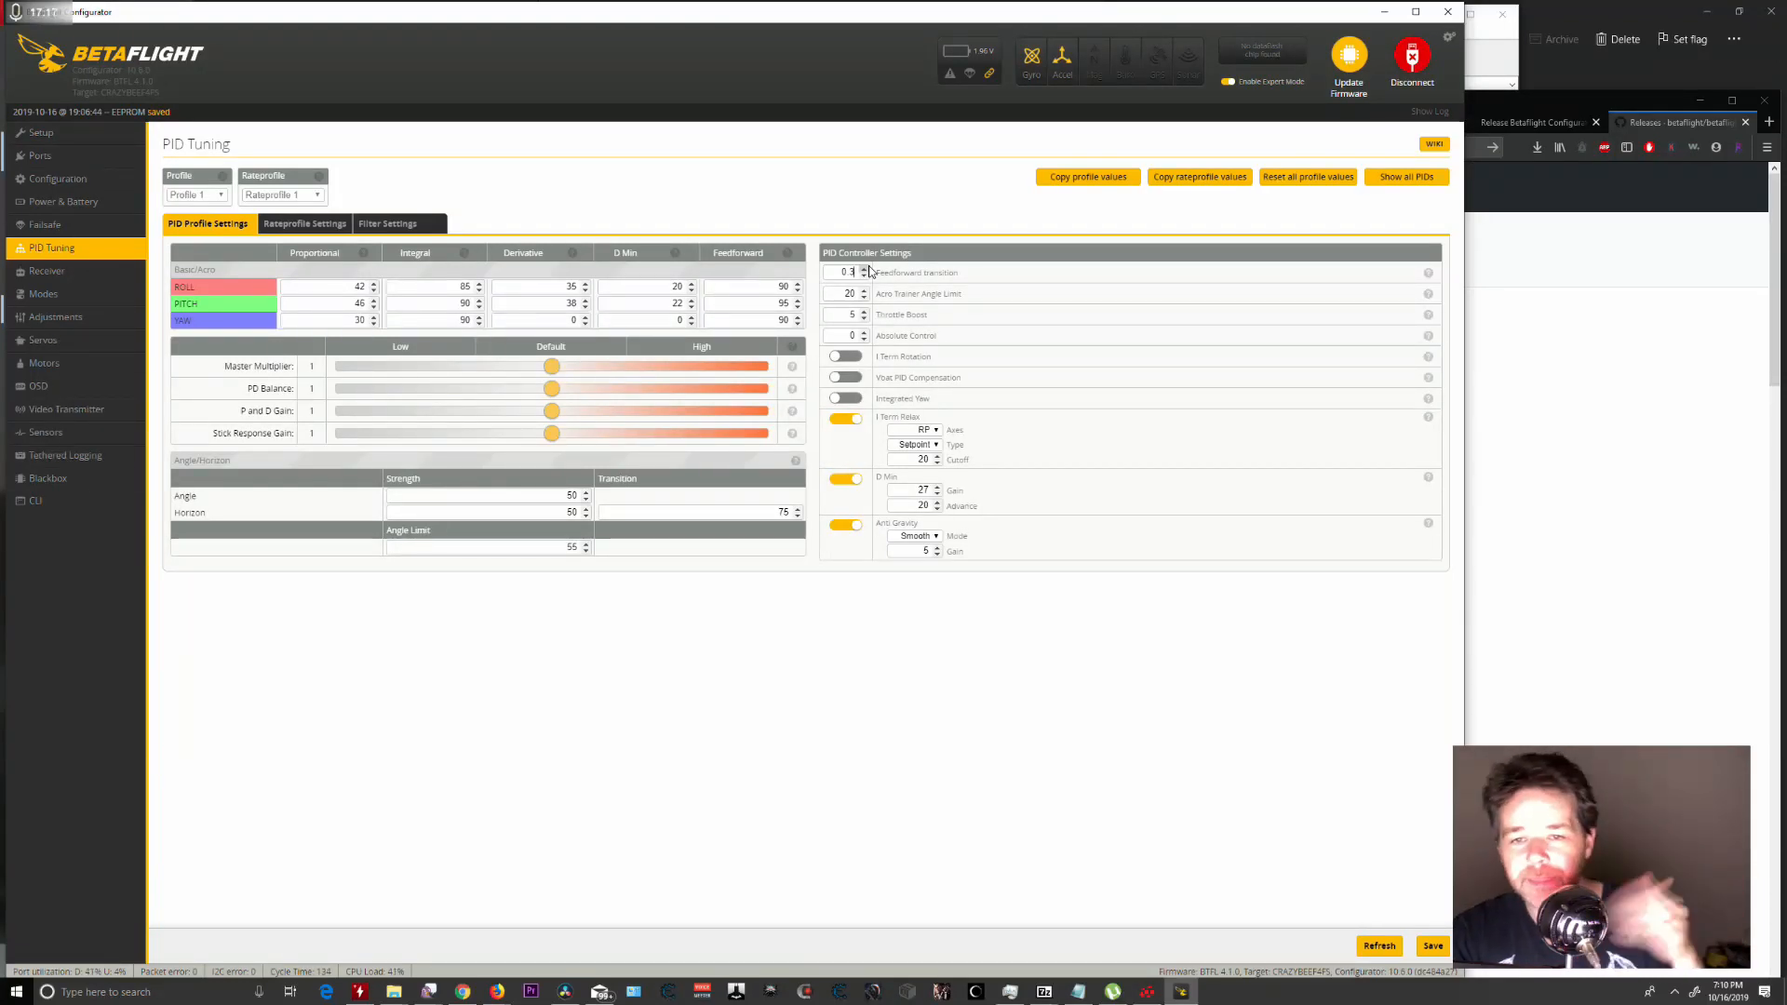
left_click(857, 270)
type("00")
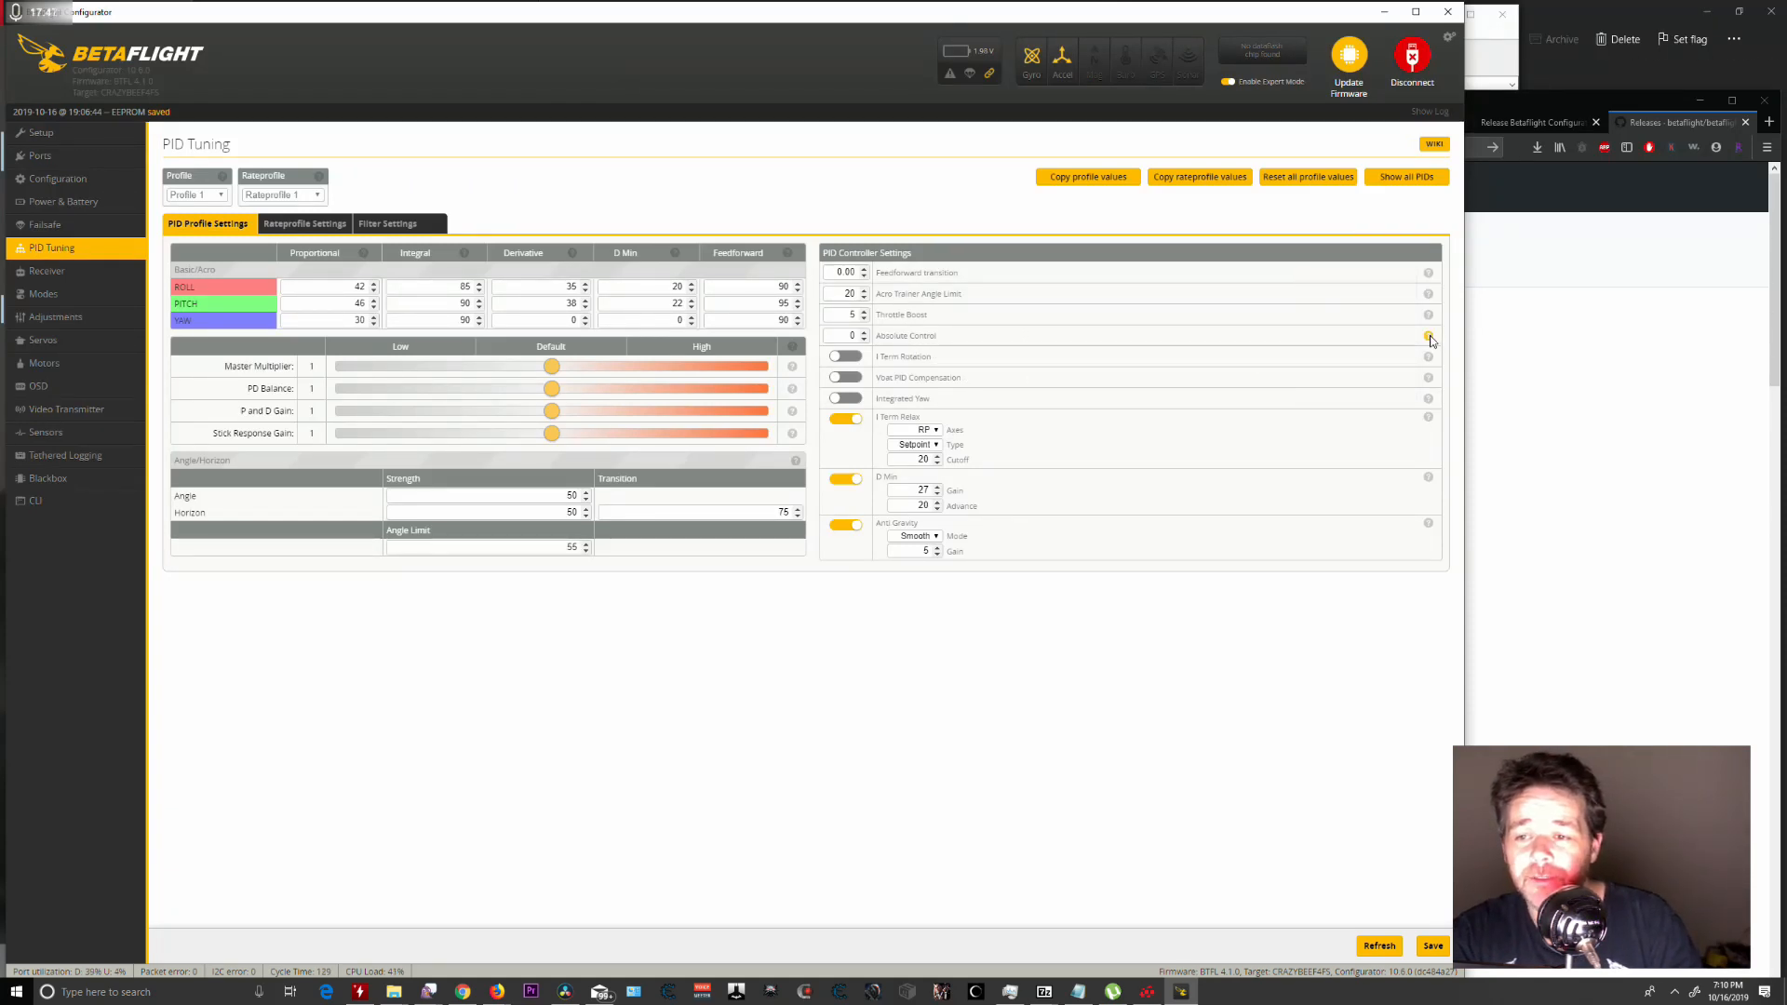
Enable Vbat PID Compensation in the PID controller settings.
mouse_move(1428, 338)
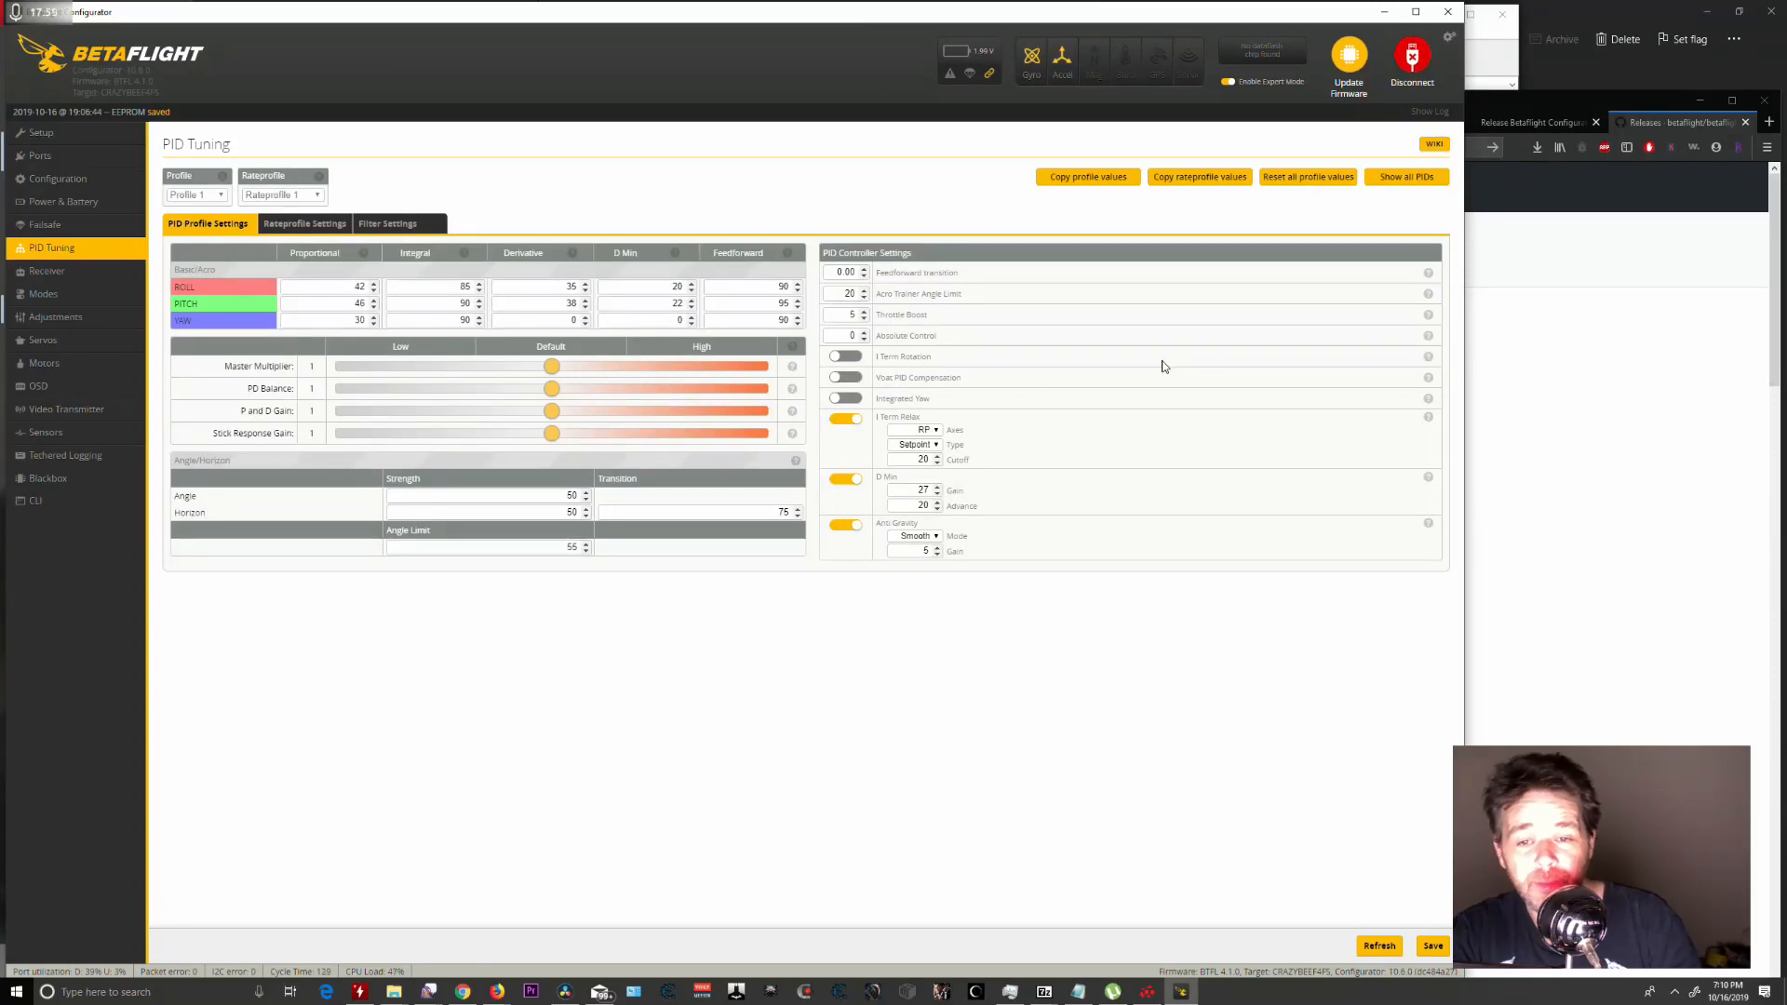
left_click(845, 378)
left_click_drag(964, 378, 868, 380)
left_click(961, 375)
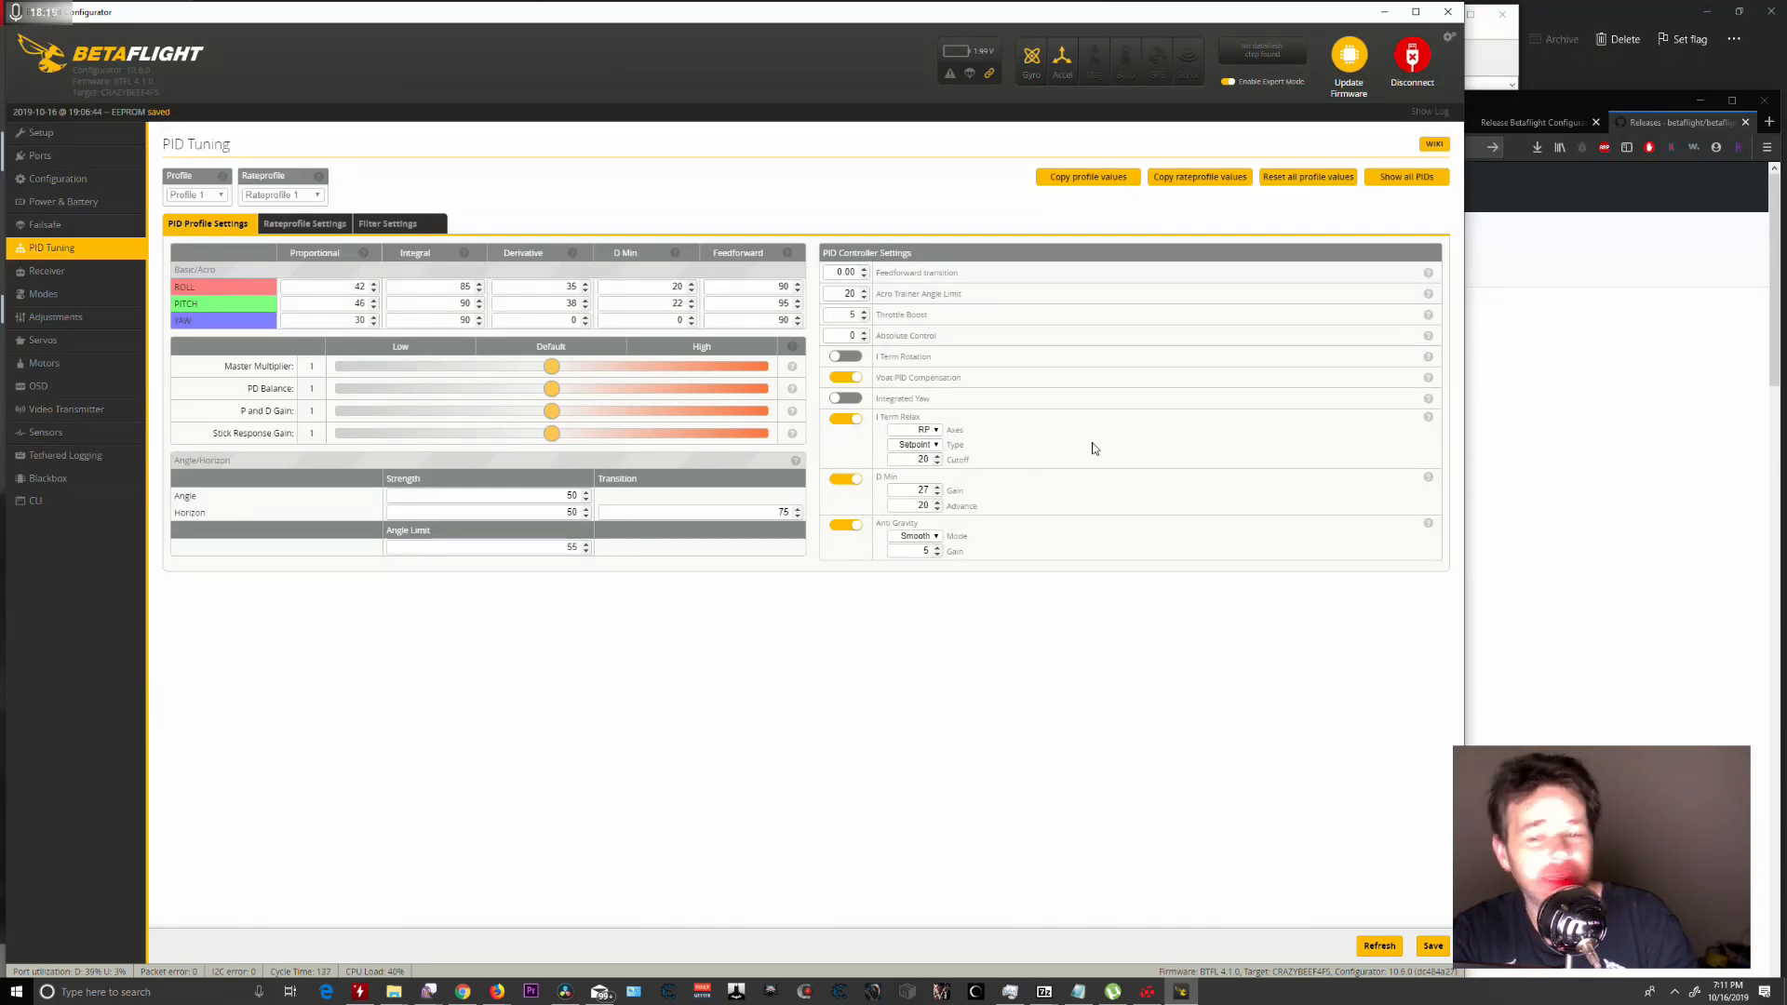
Switch the I Term Relax type to Gyro and back to Setpoint.
left_click(936, 445)
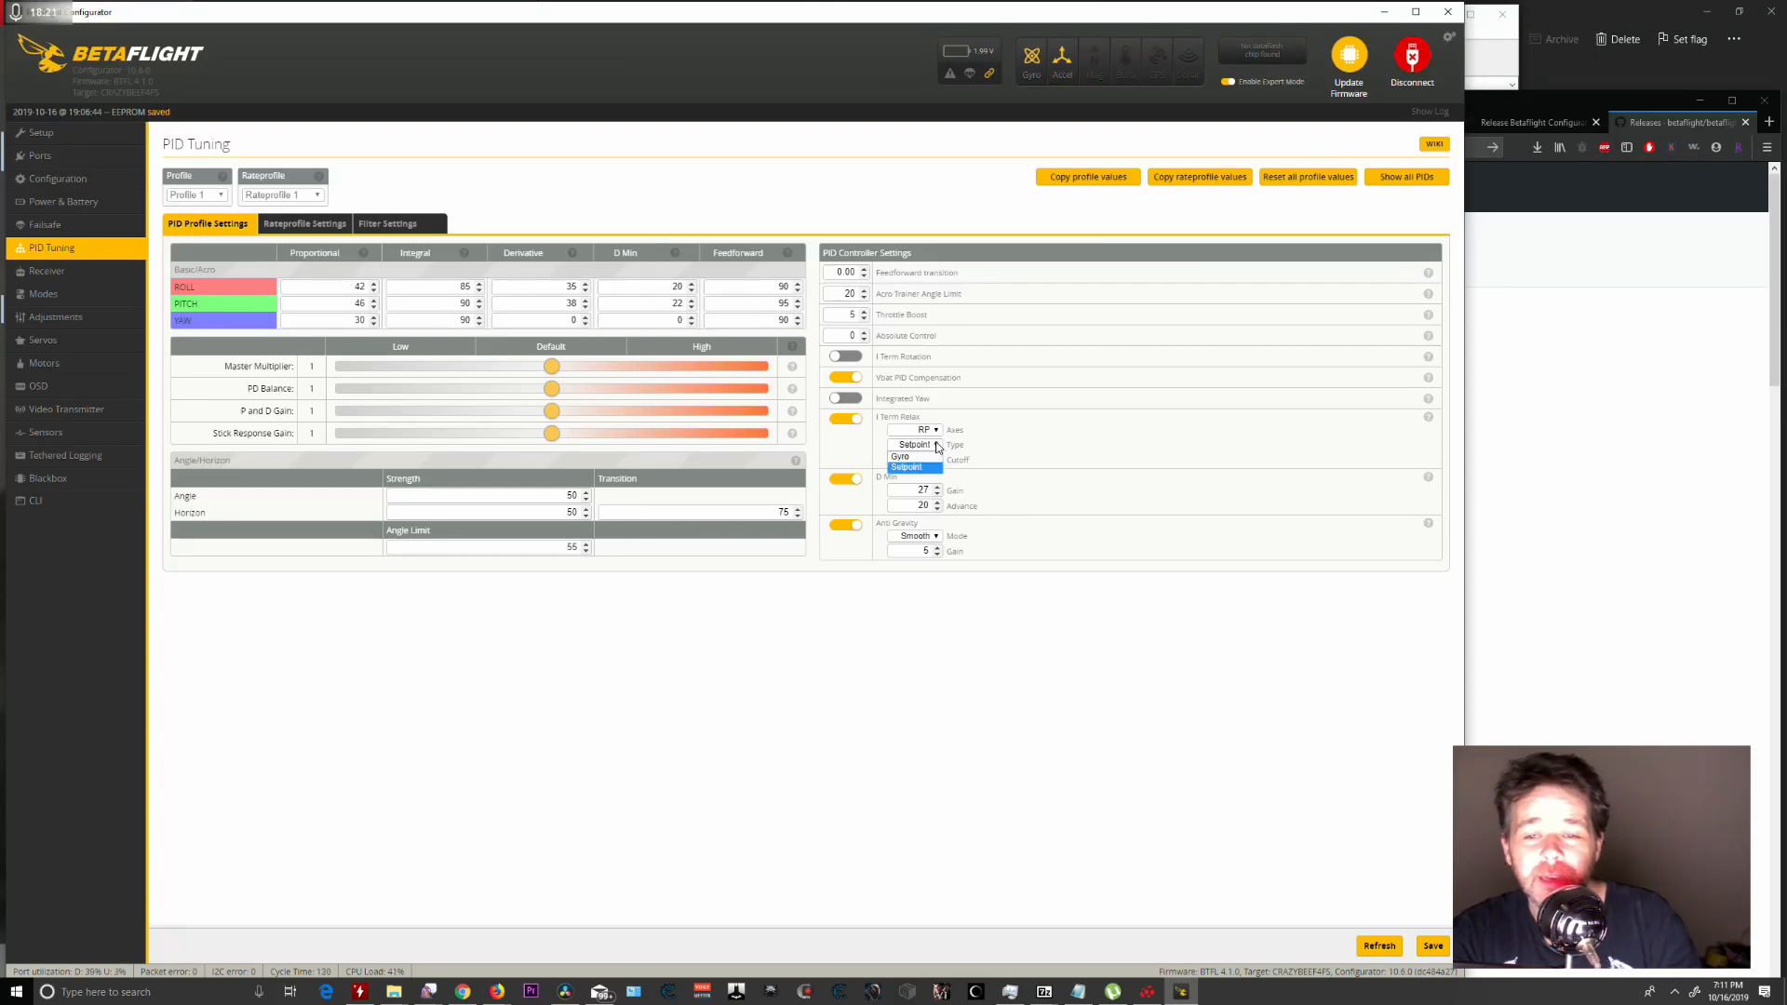
left_click(900, 456)
left_click(936, 446)
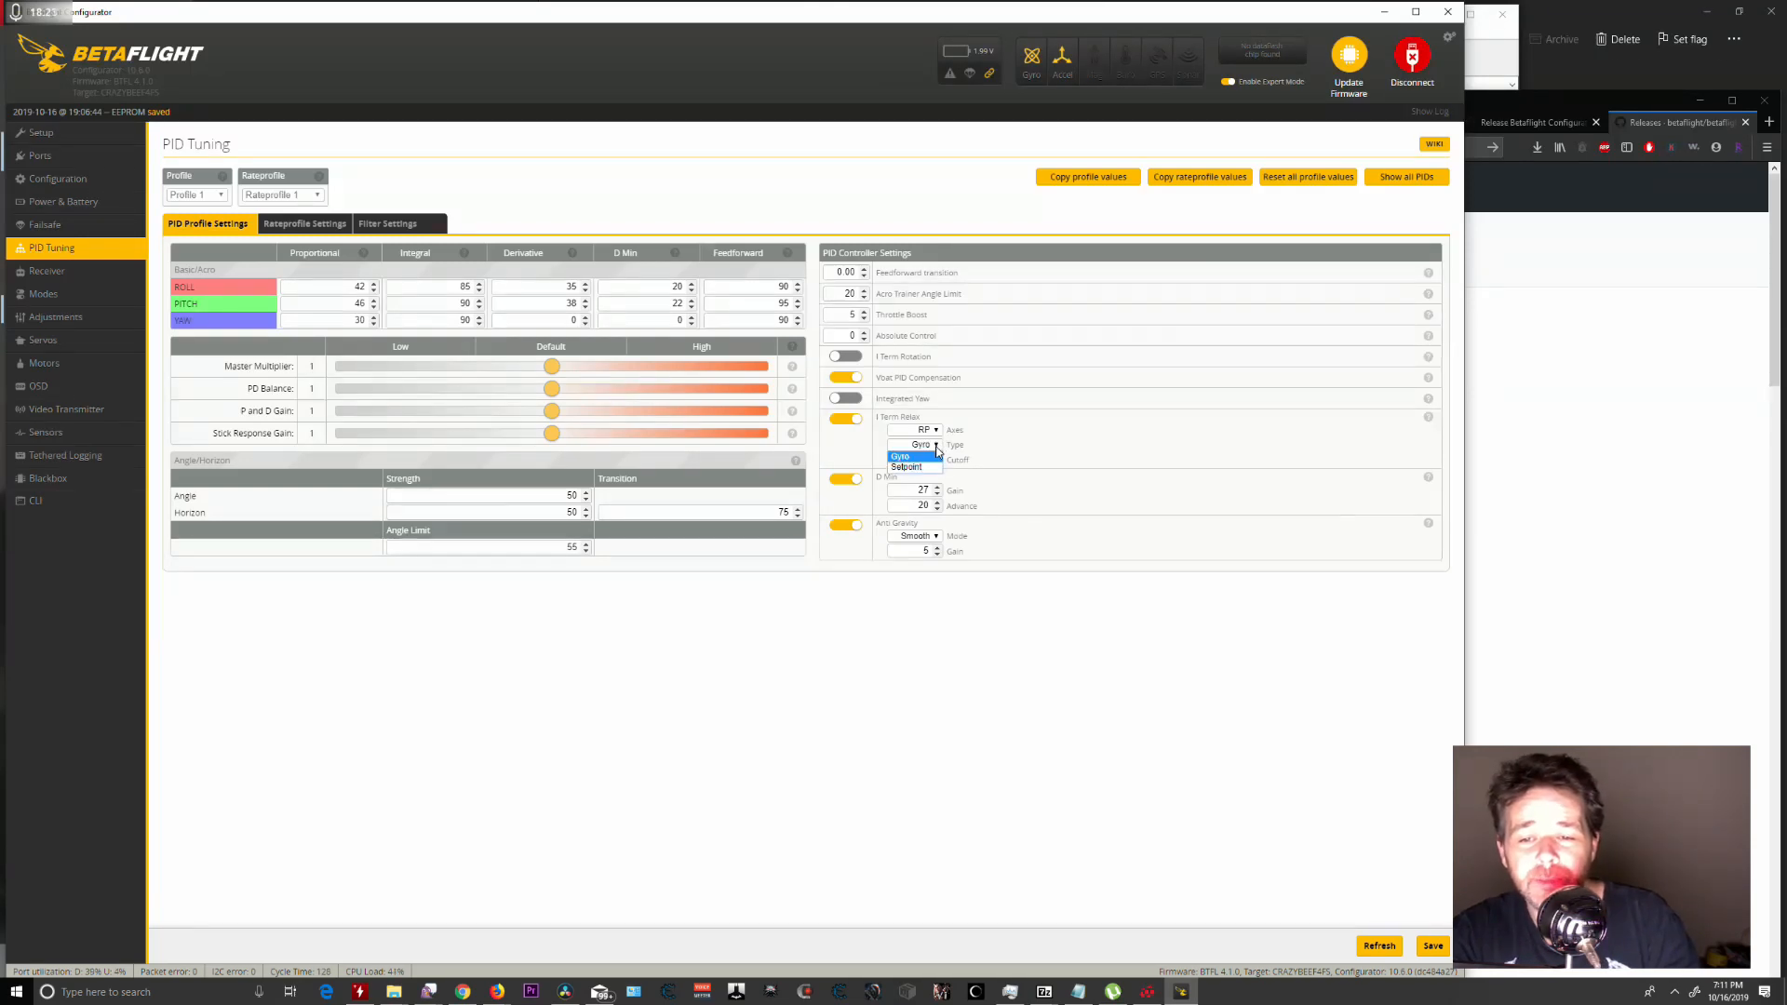
left_click(927, 467)
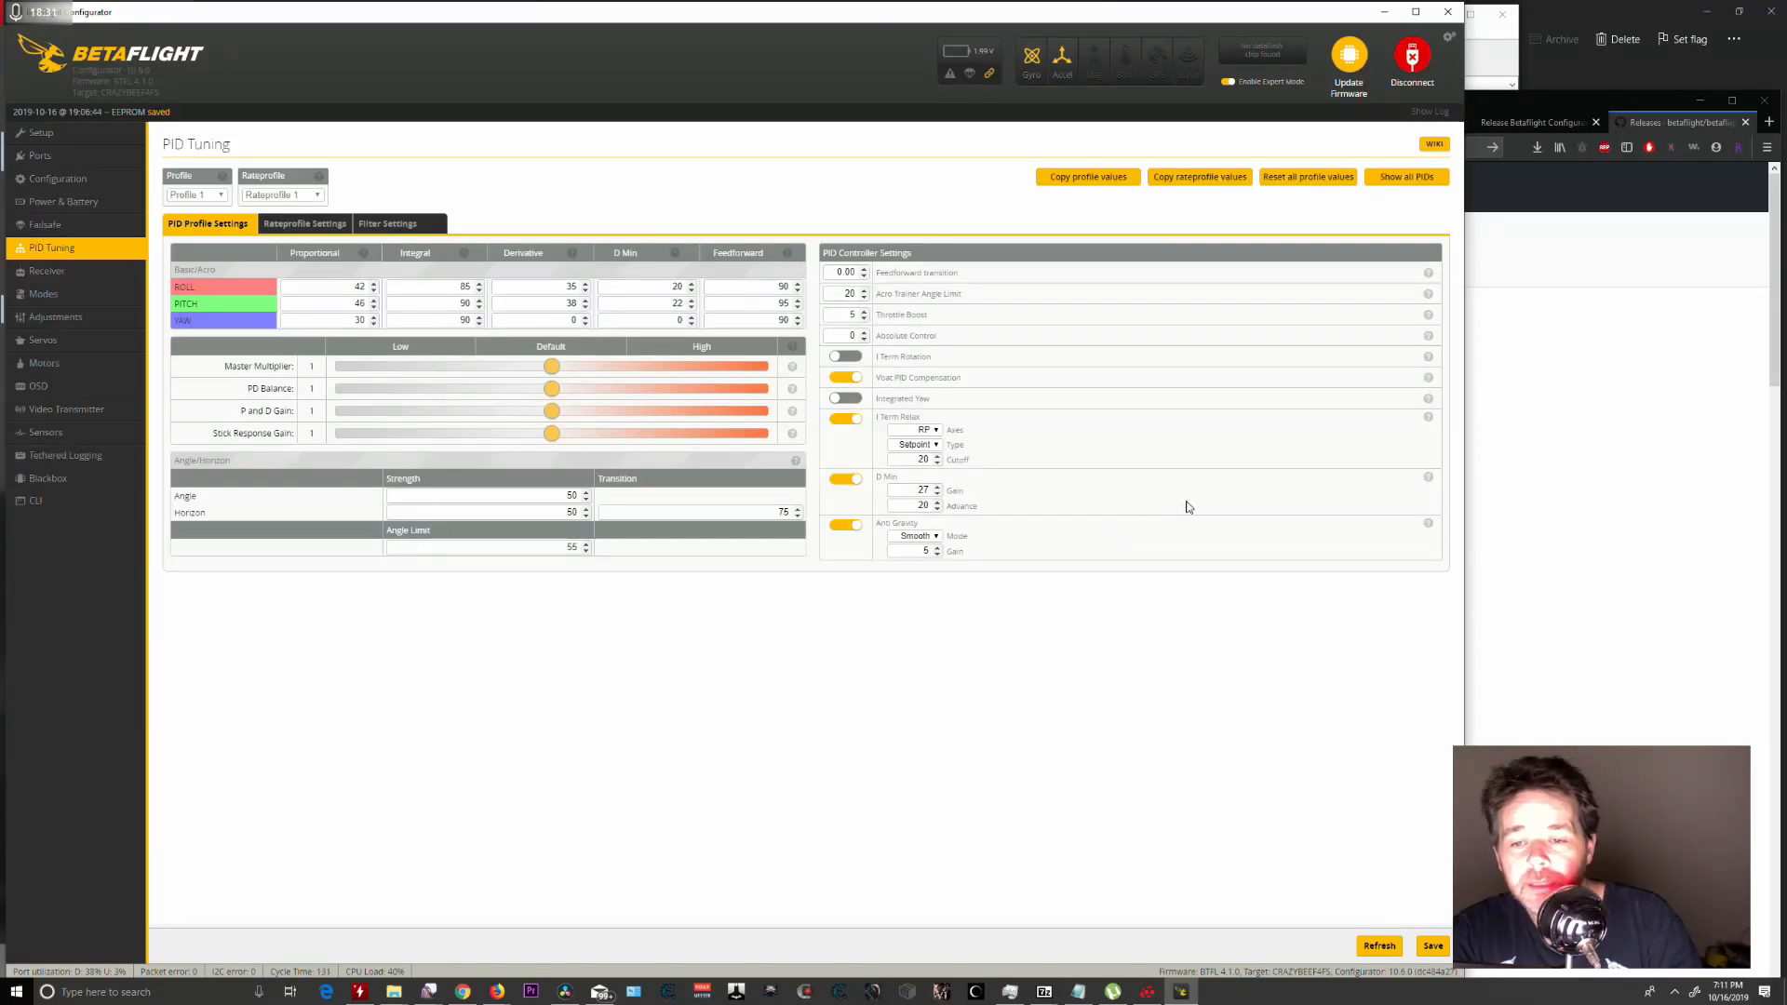
Check the D Min gain and save the PID profile settings.
mouse_move(1429, 479)
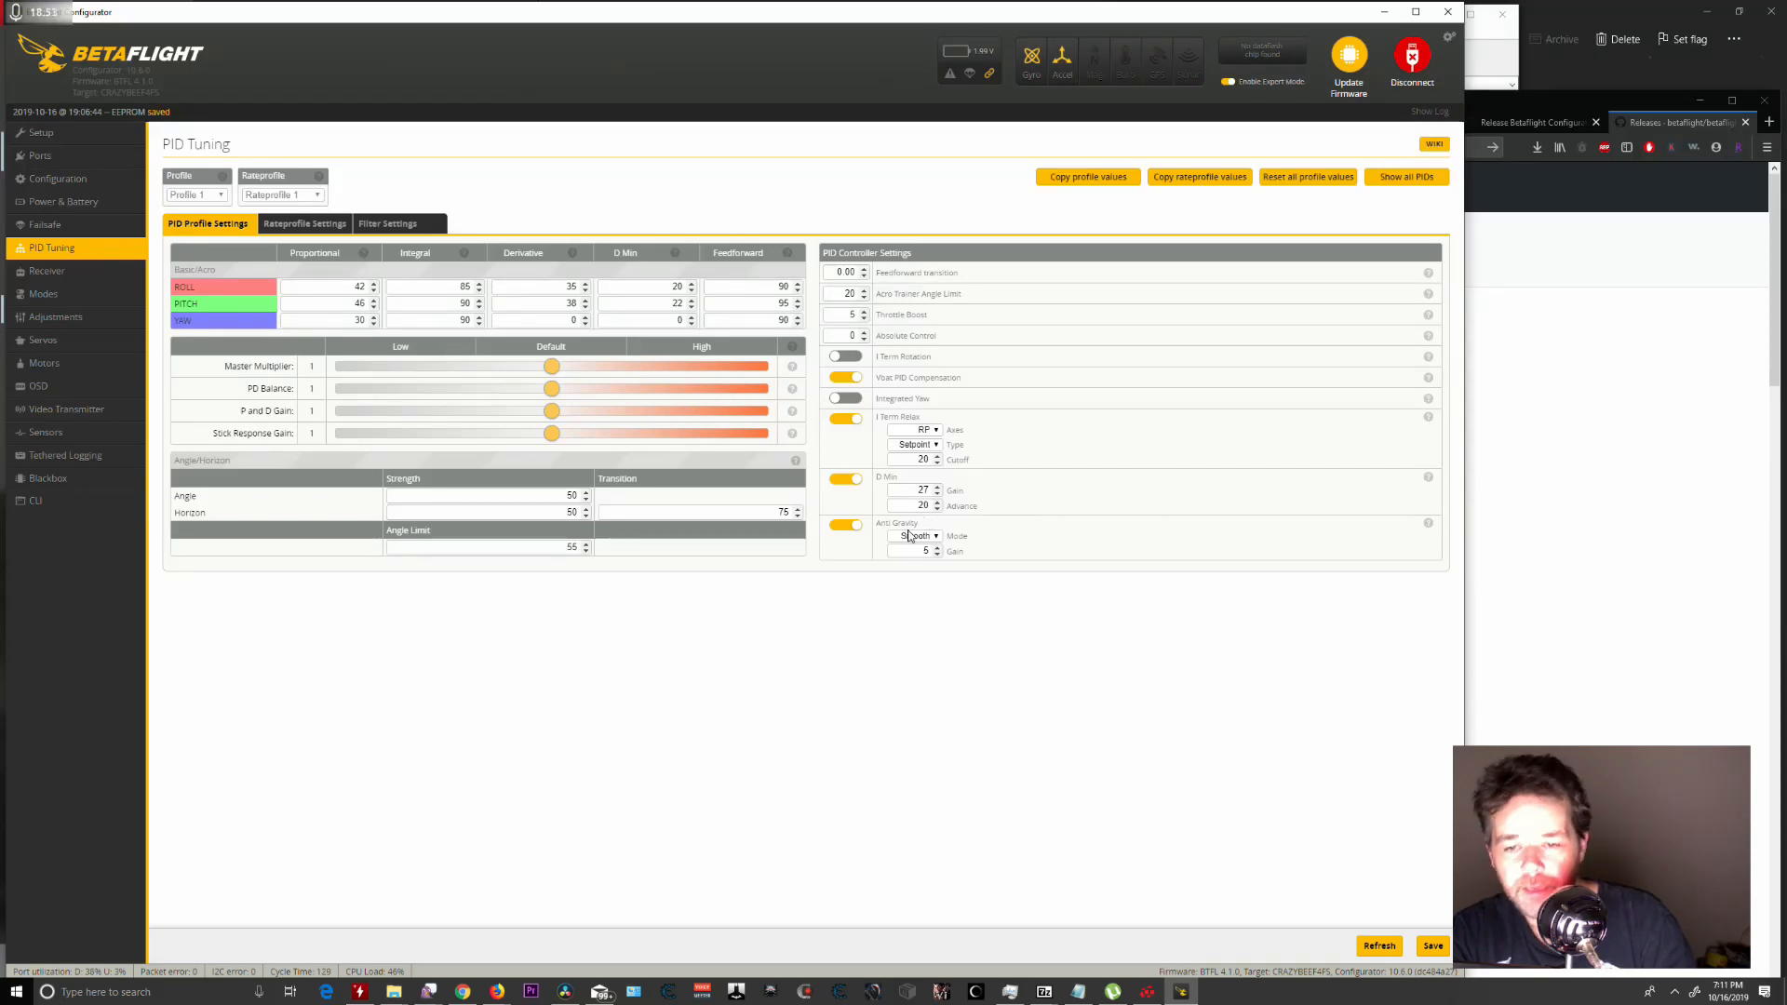
double_click(921, 489)
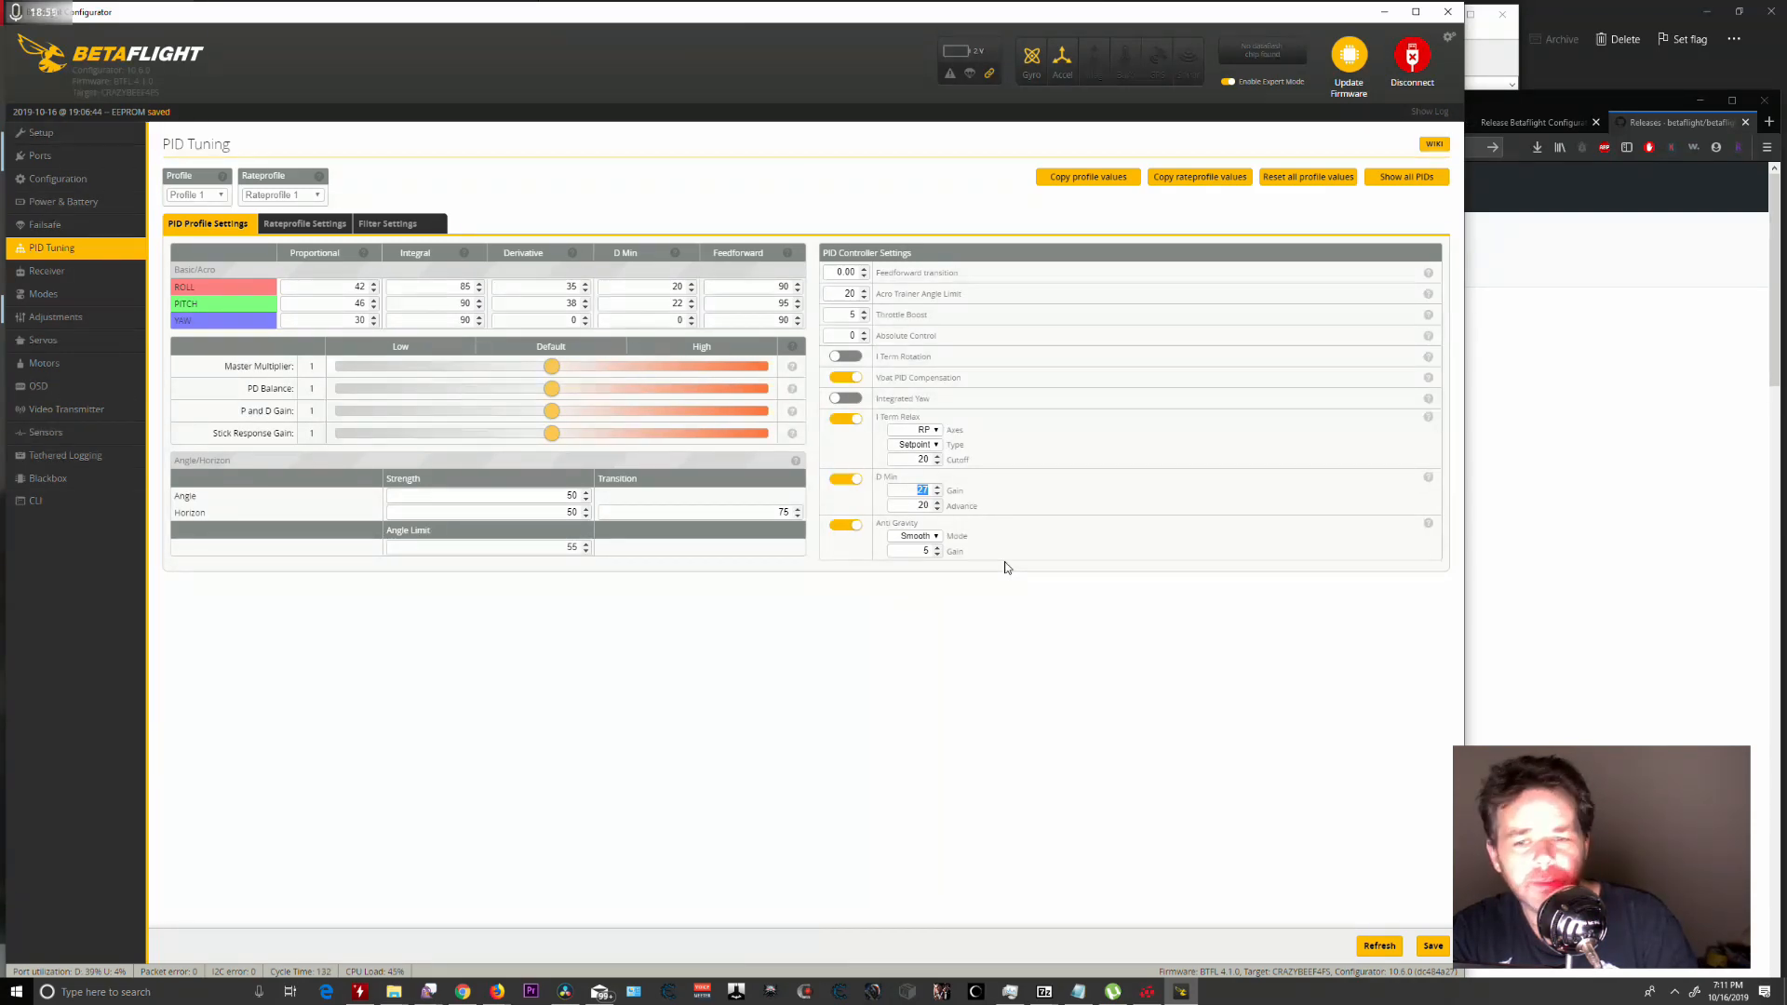
double_click(922, 490)
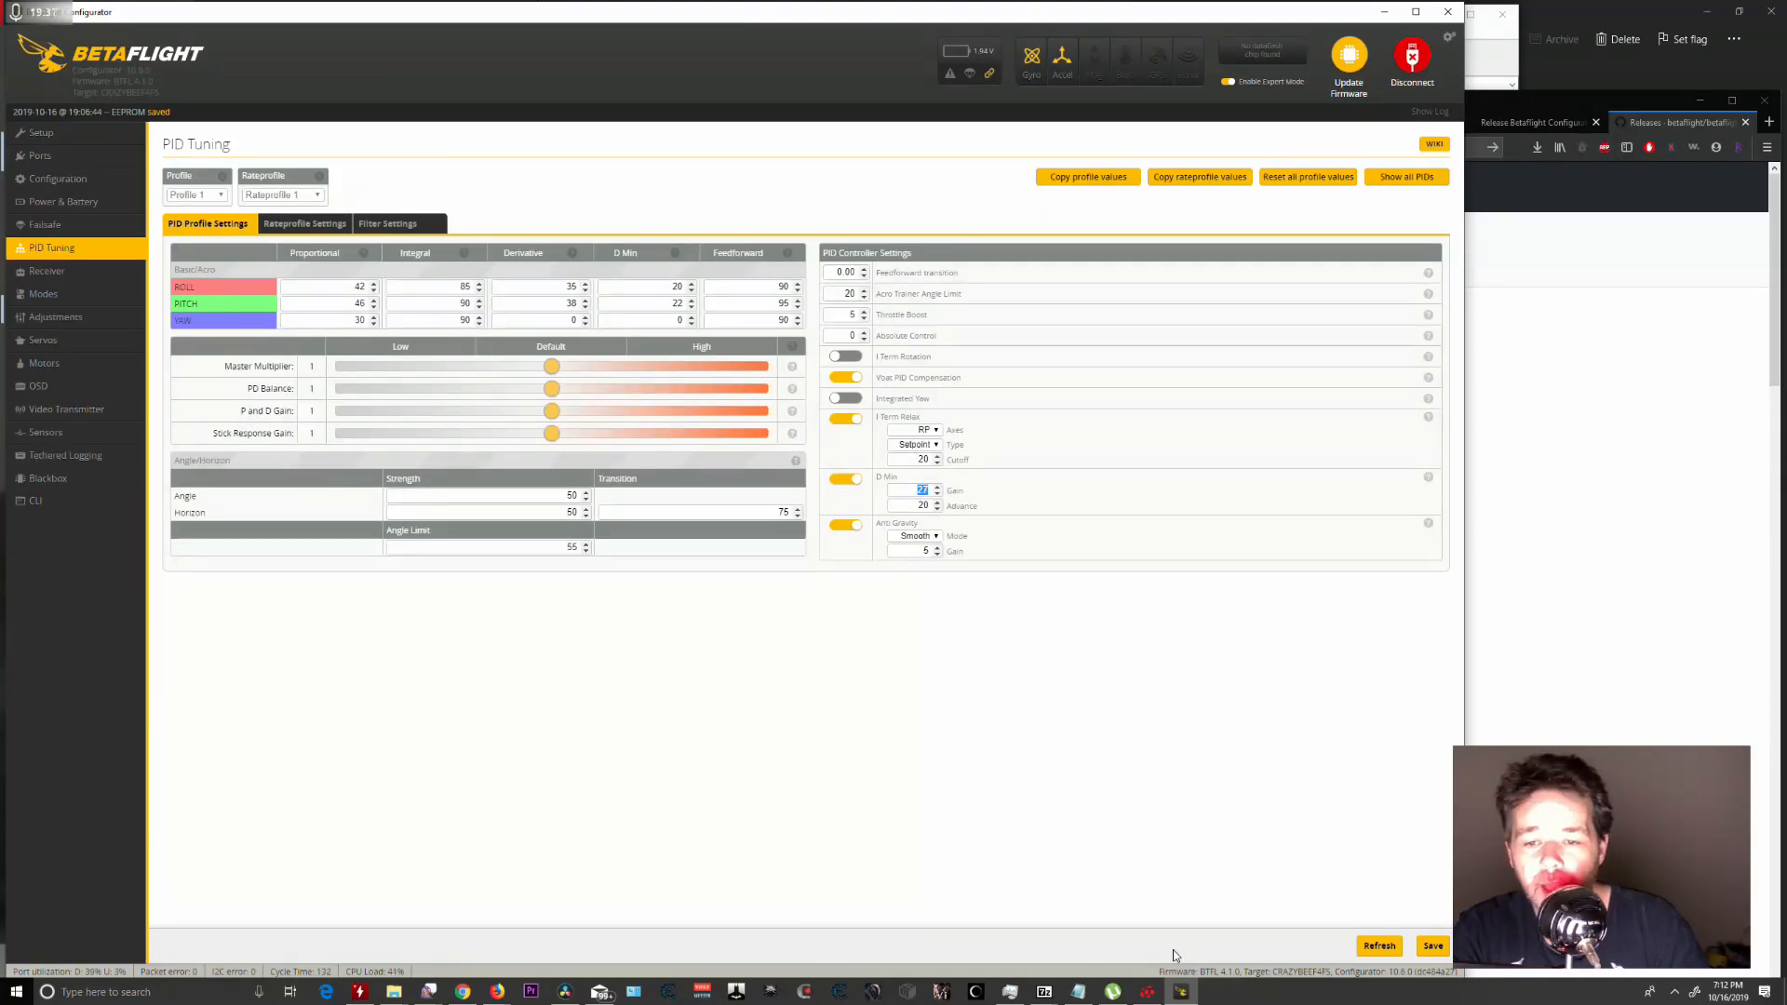
left_click(1433, 946)
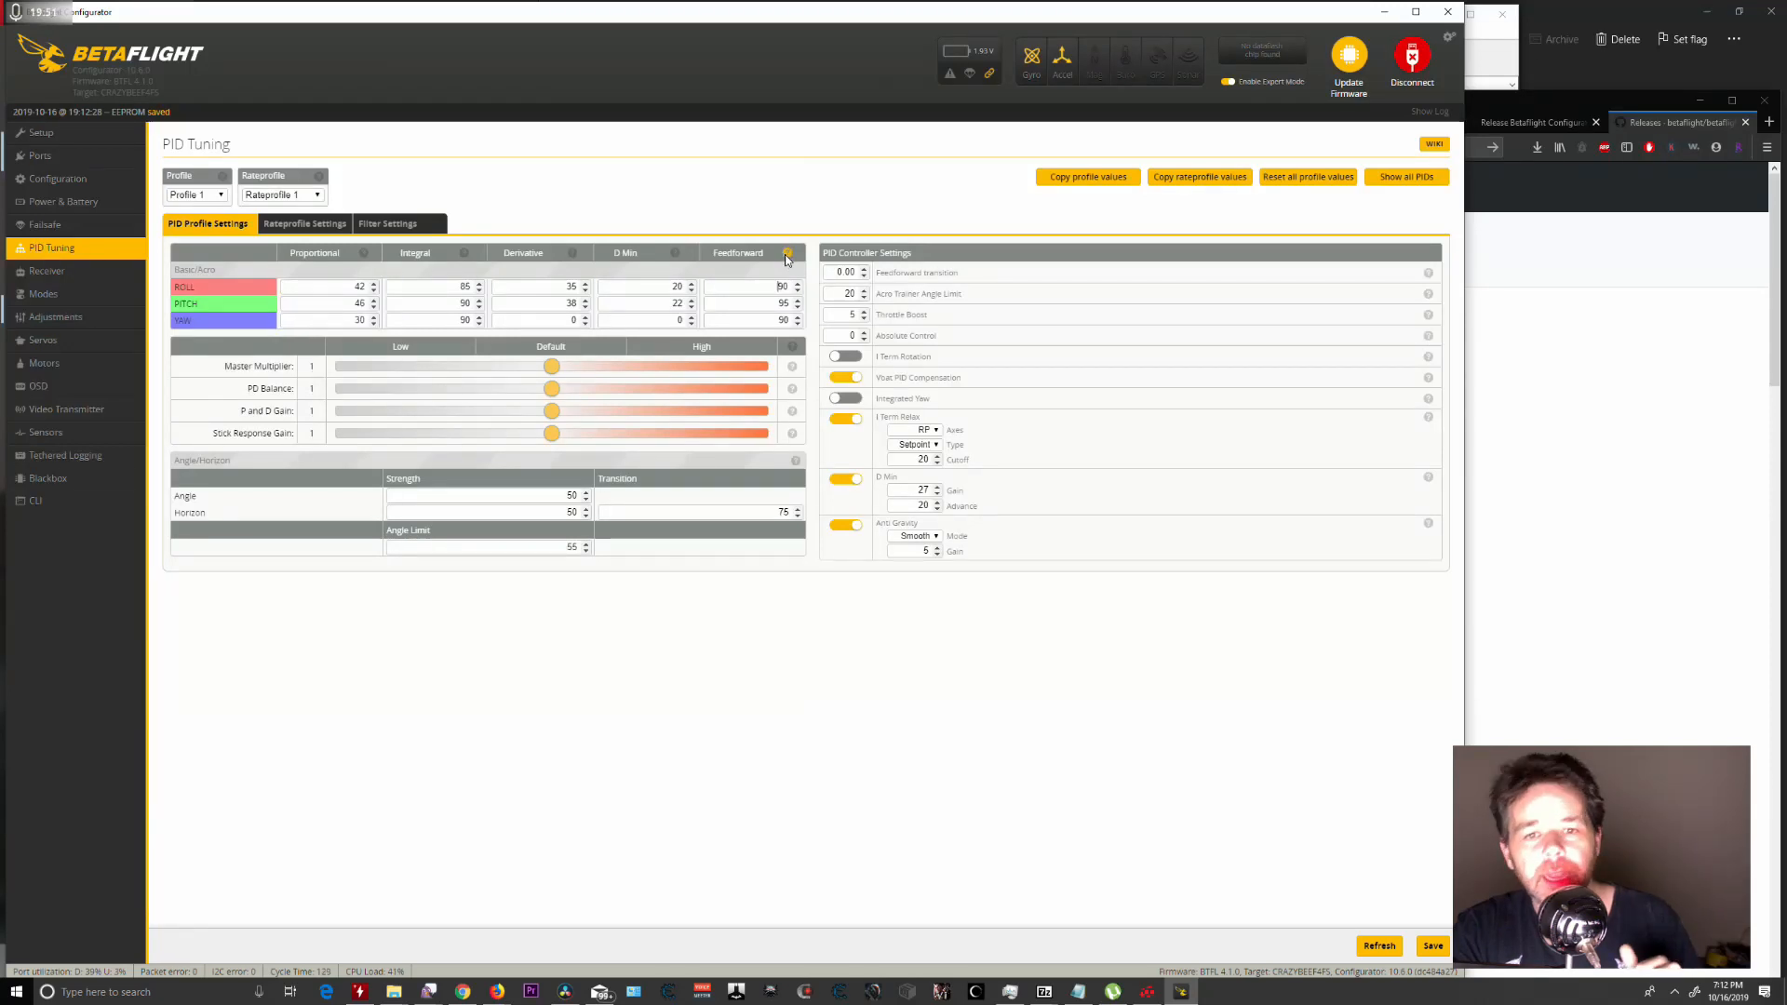
Set the RC Rate for roll, pitch and yaw to 1.77 in the rateprofile settings.
mouse_move(788, 254)
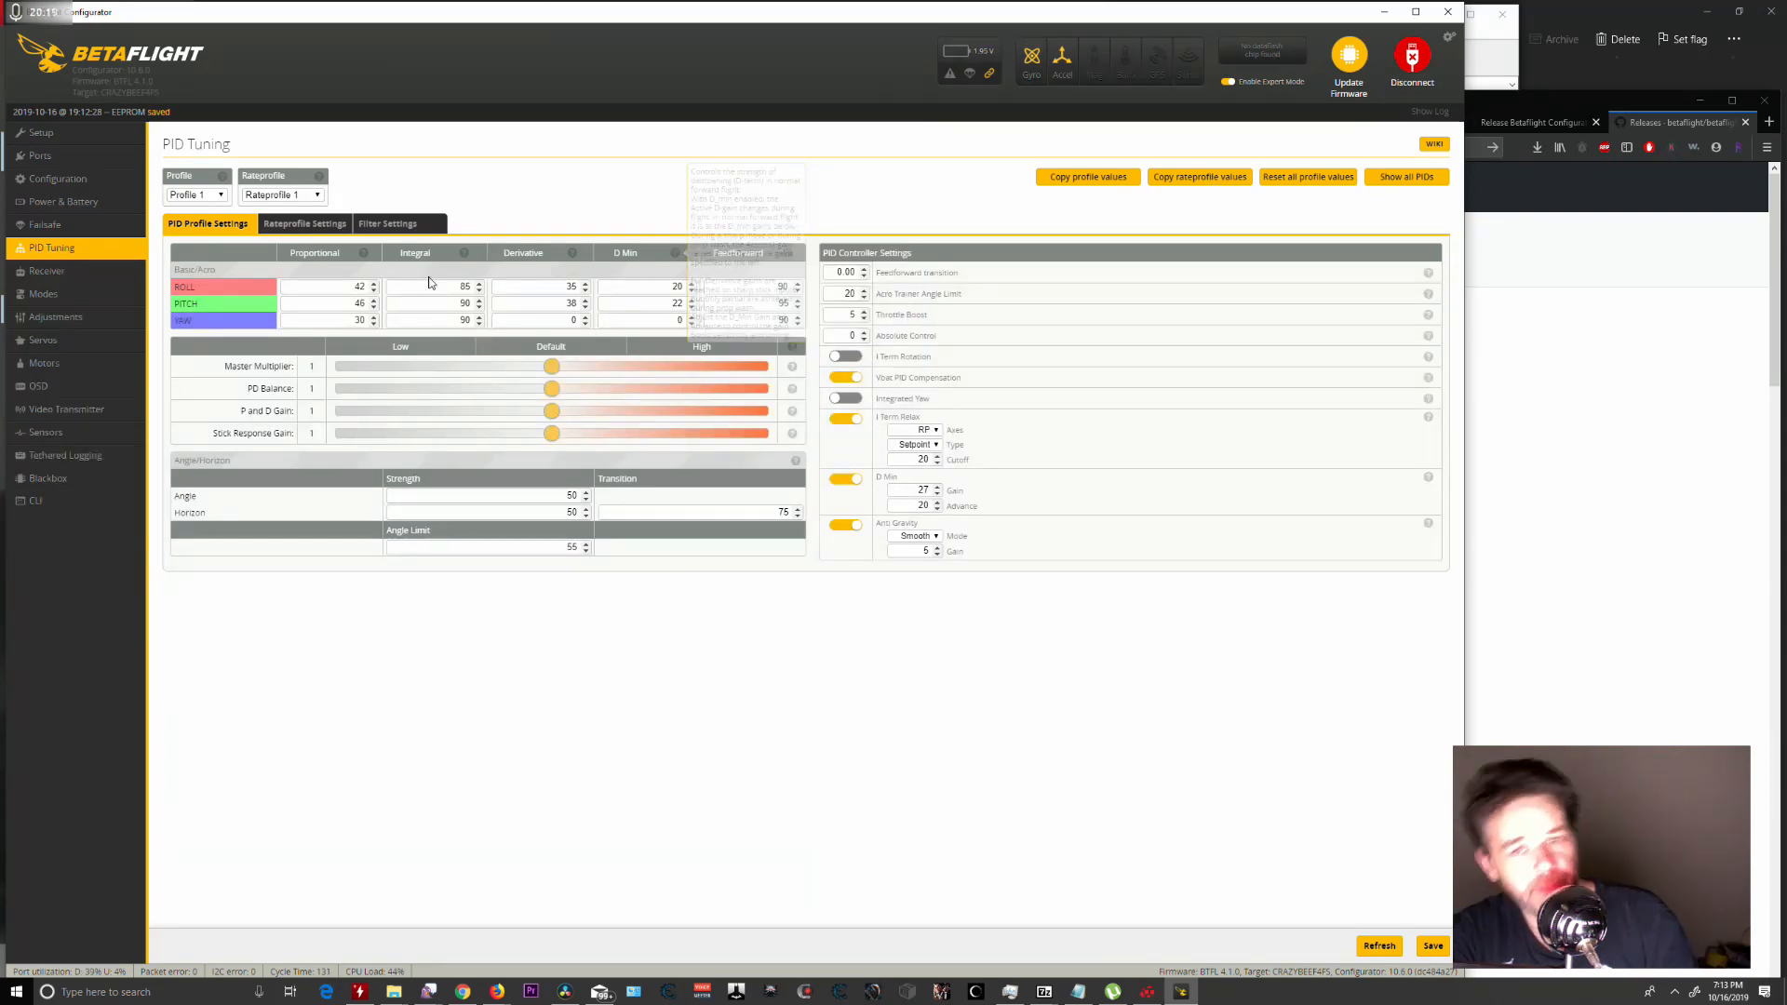
left_click(305, 225)
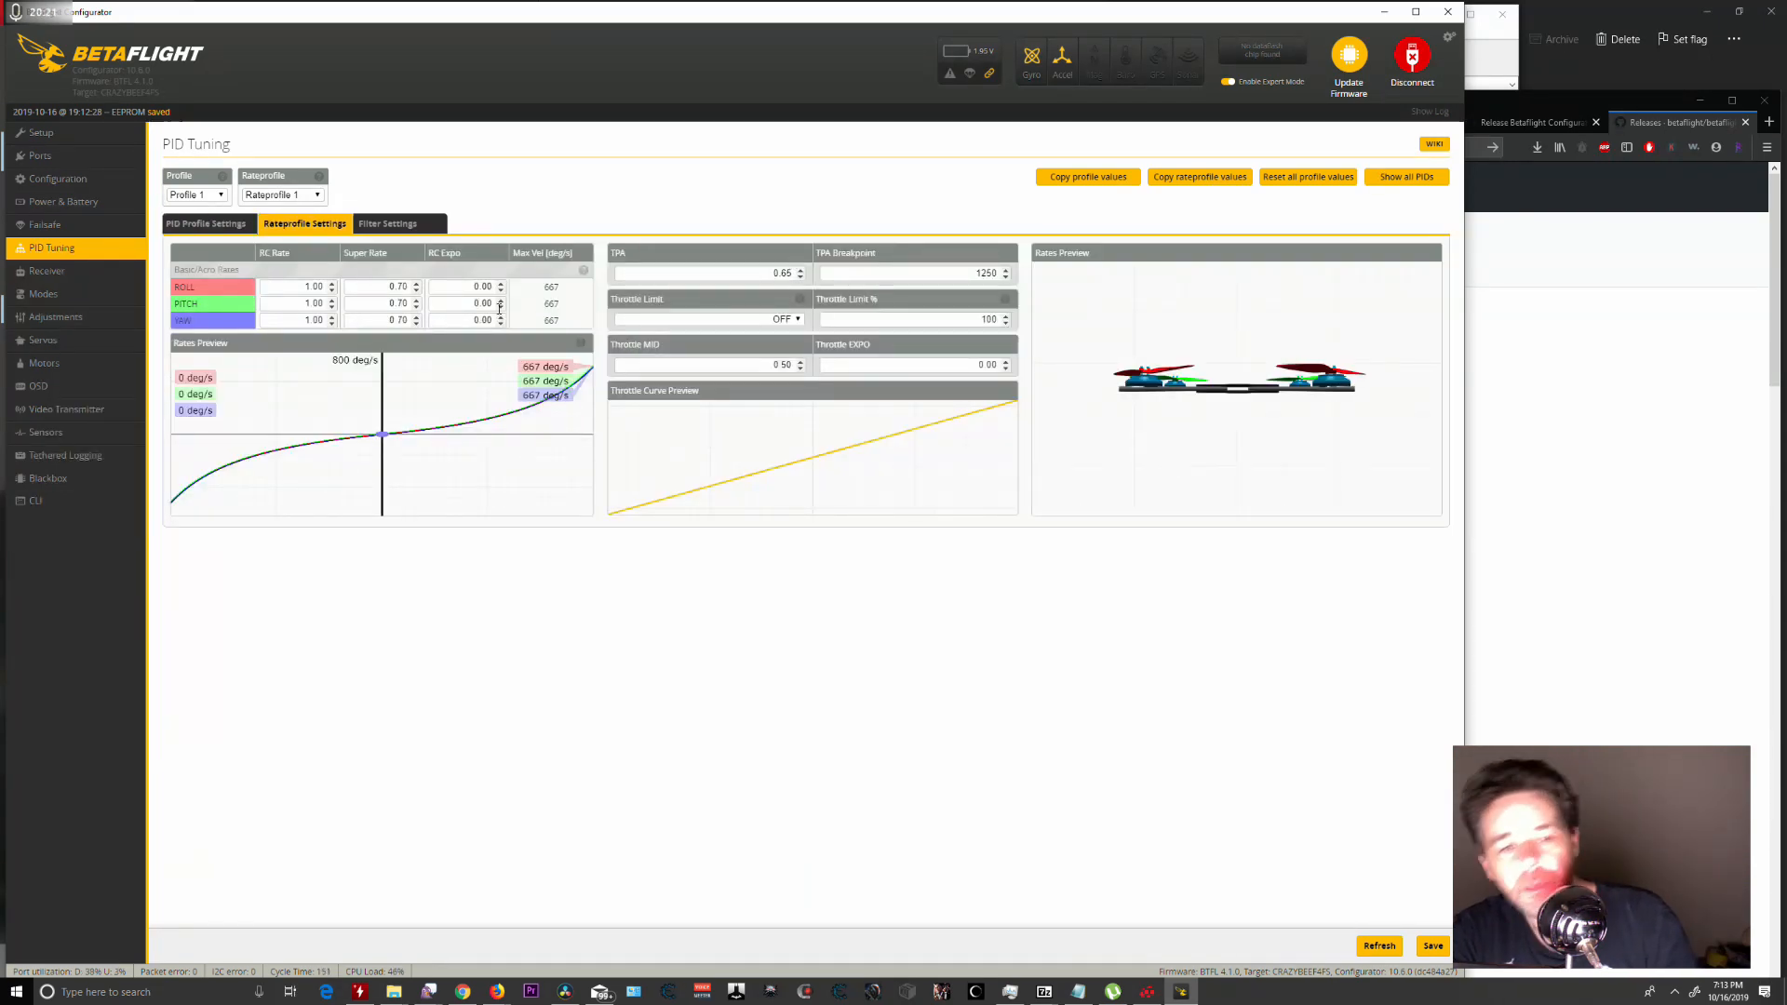
left_click(403, 287)
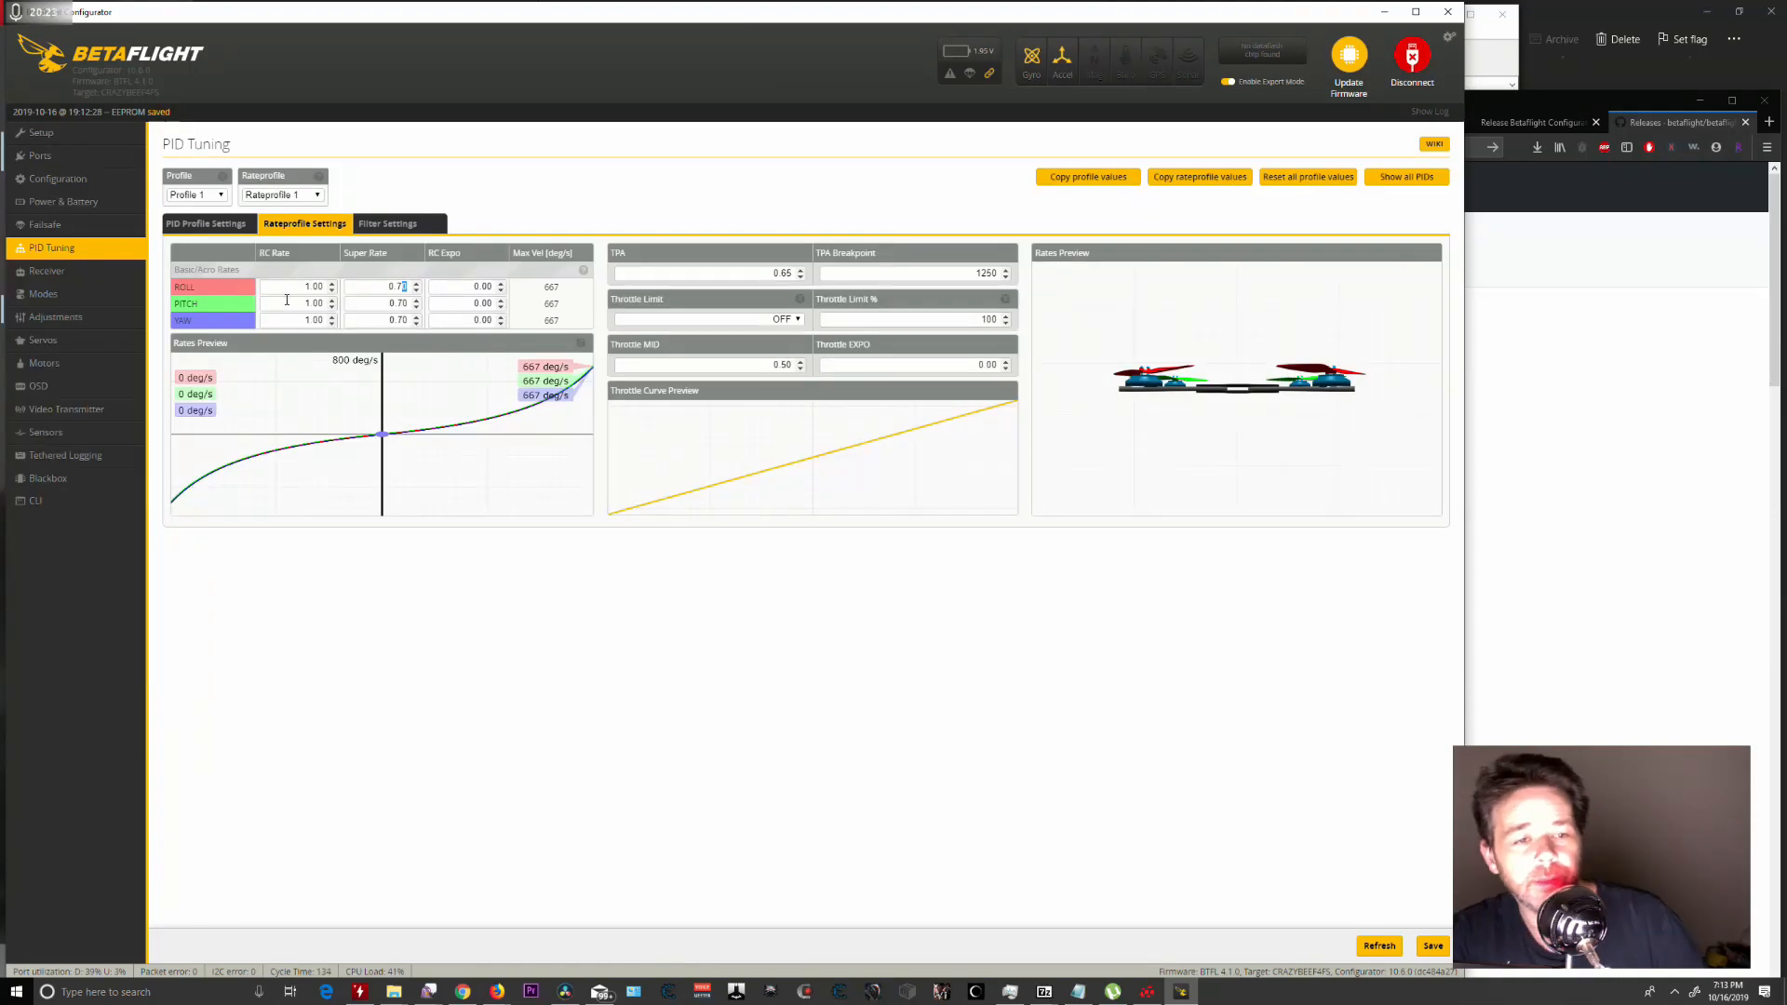
double_click(316, 287)
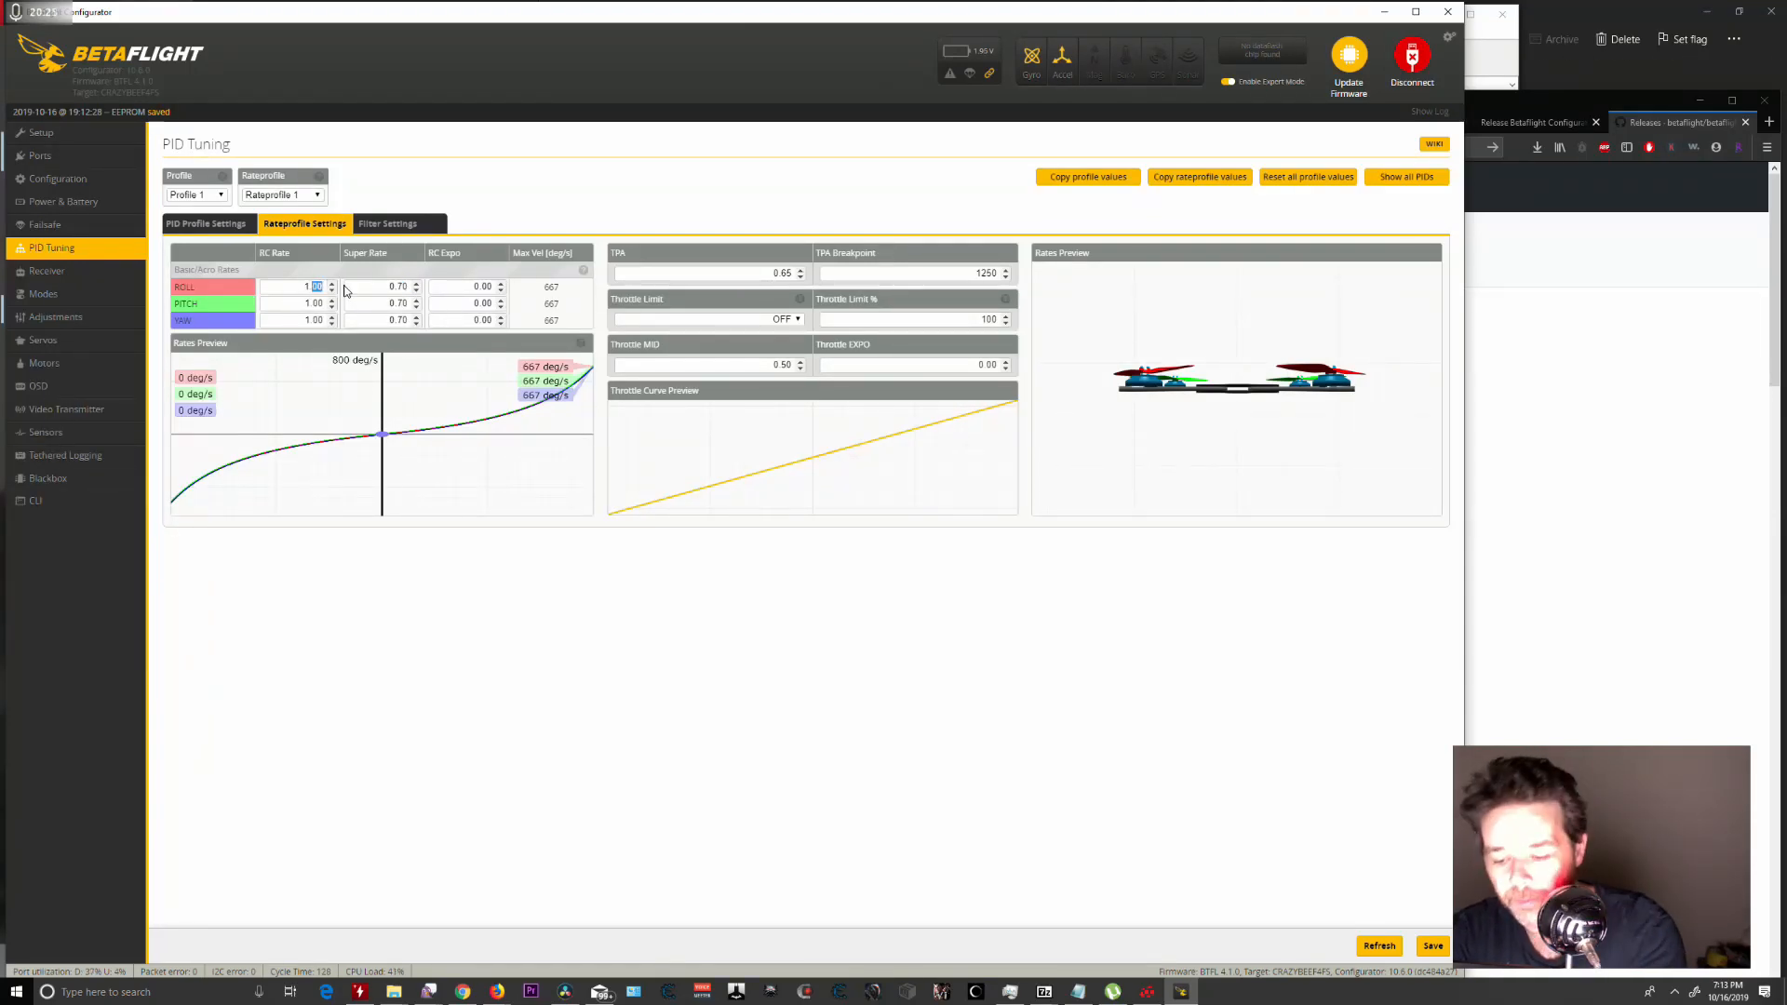
type("77")
double_click(314, 303)
type("707")
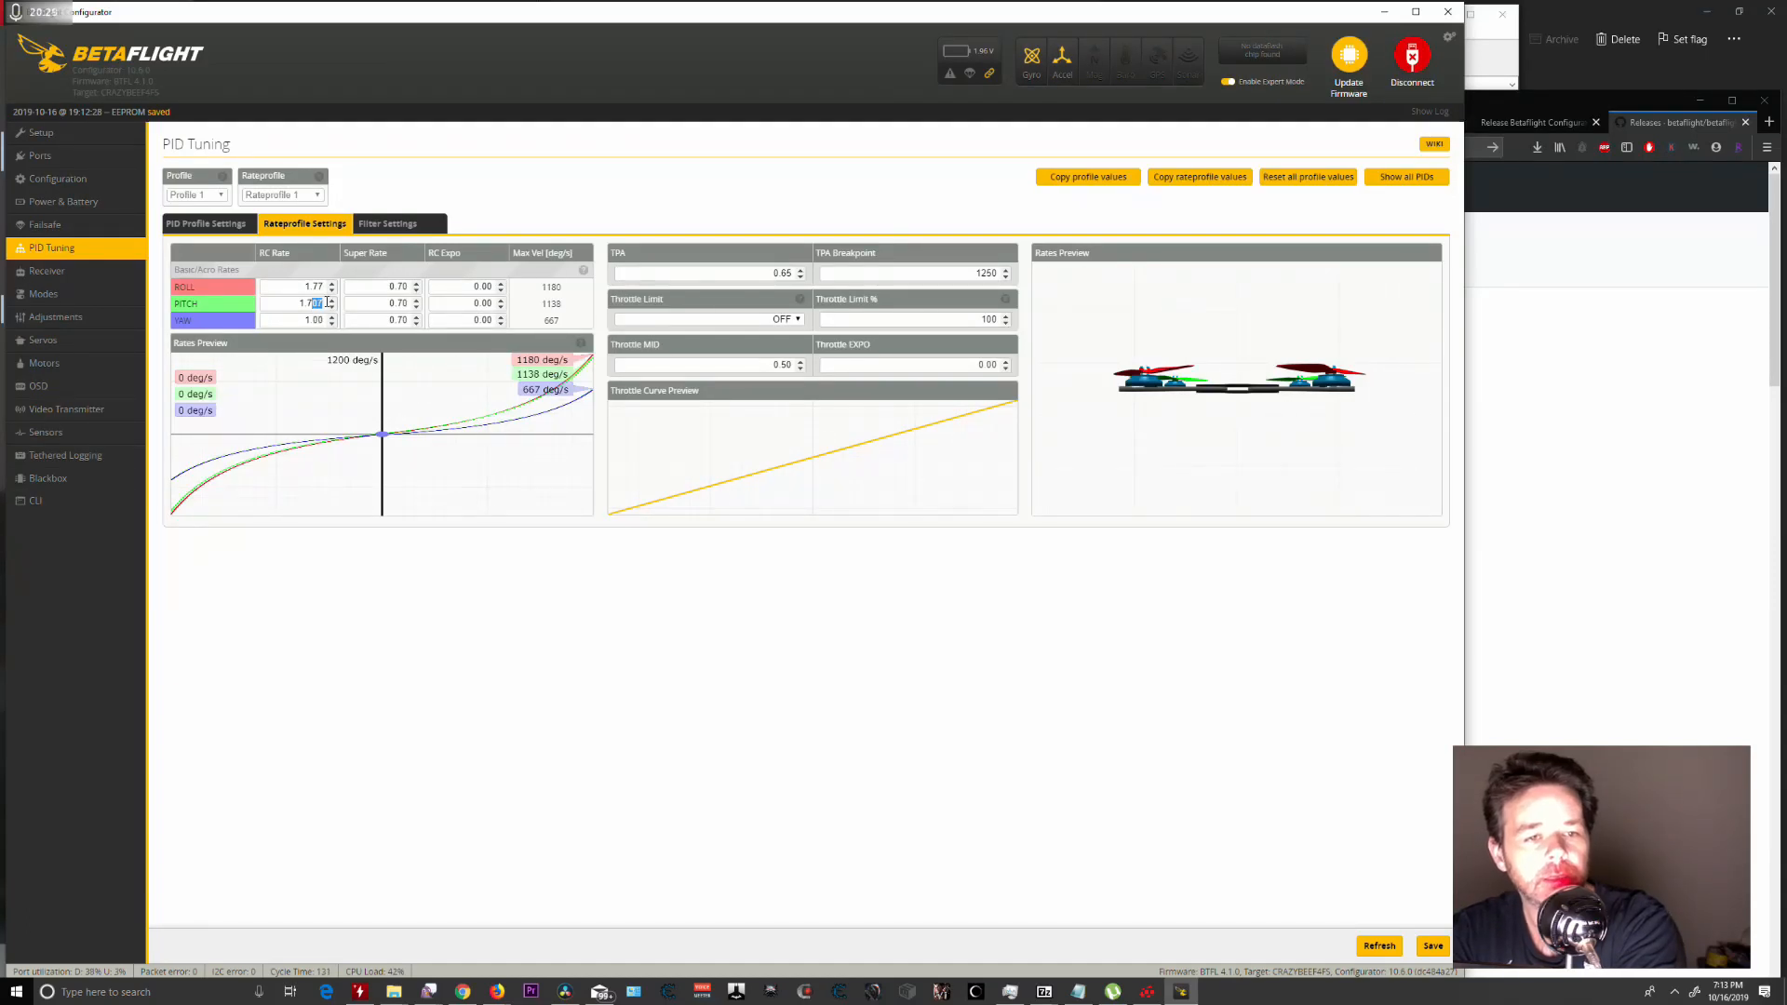
type("7")
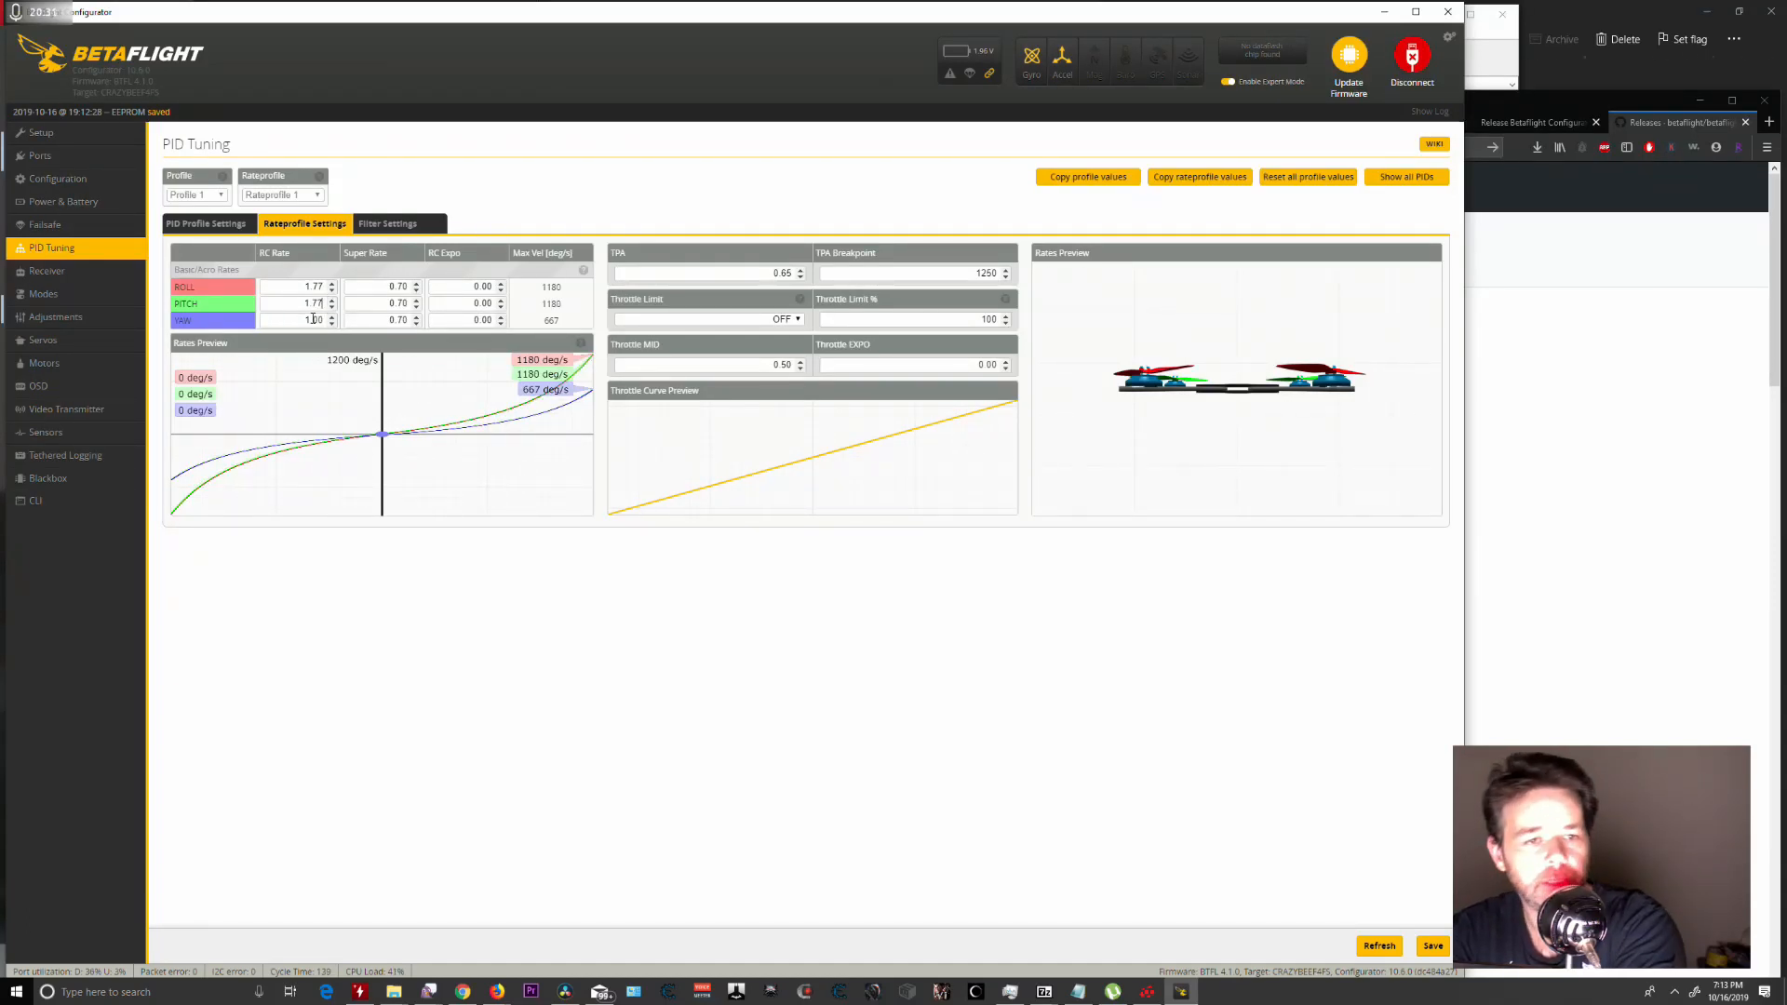
type("77")
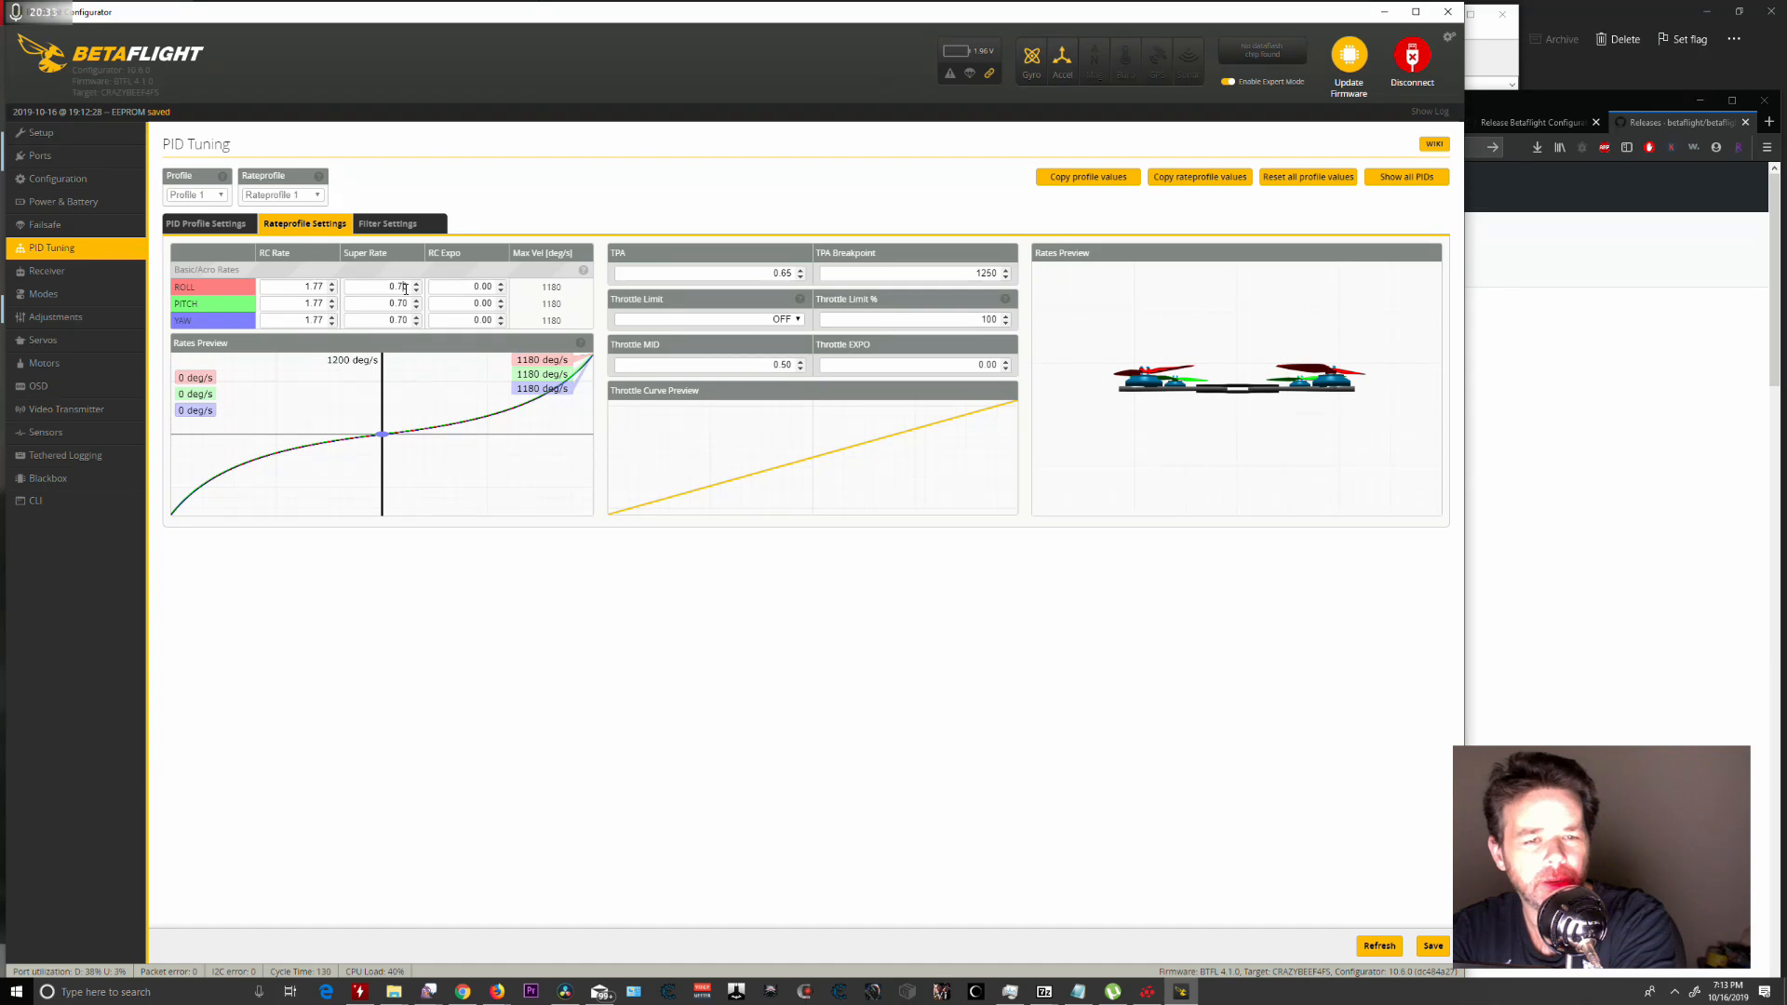
Set the Super Rate for roll, pitch and yaw to 0.75.
type("55")
left_click_drag(401, 317, 410, 317)
type("5")
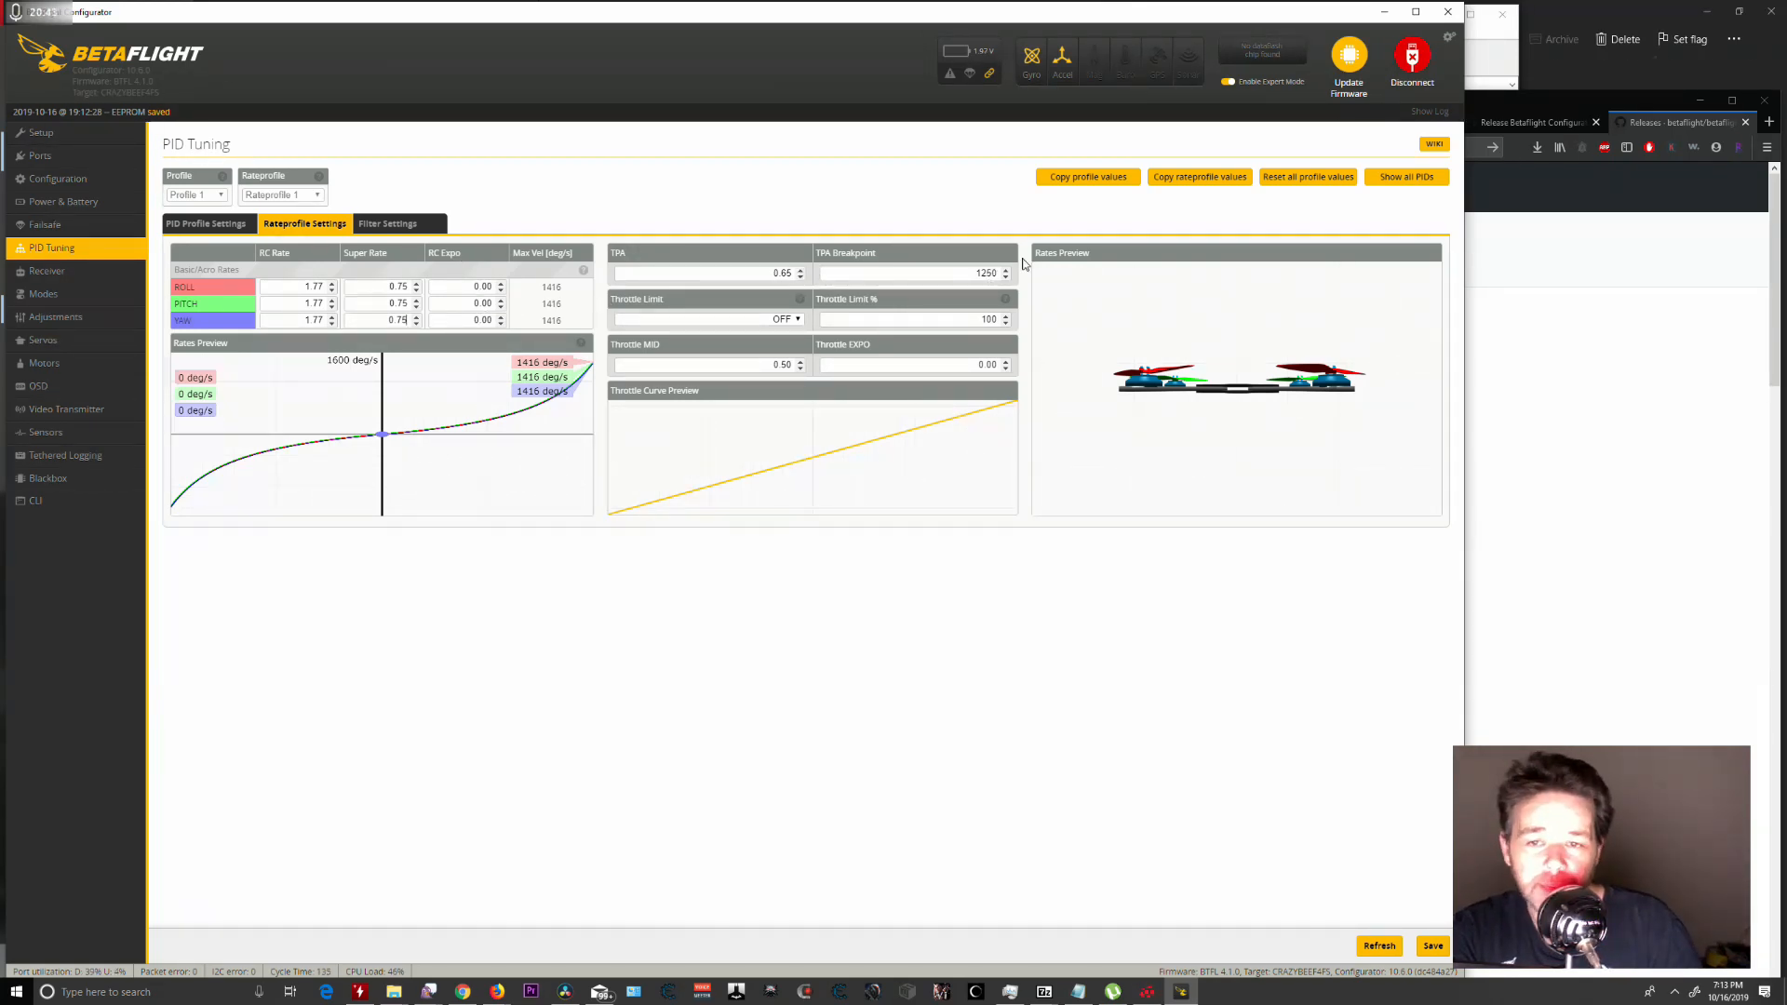
left_click_drag(925, 276, 1025, 274)
left_click(821, 269)
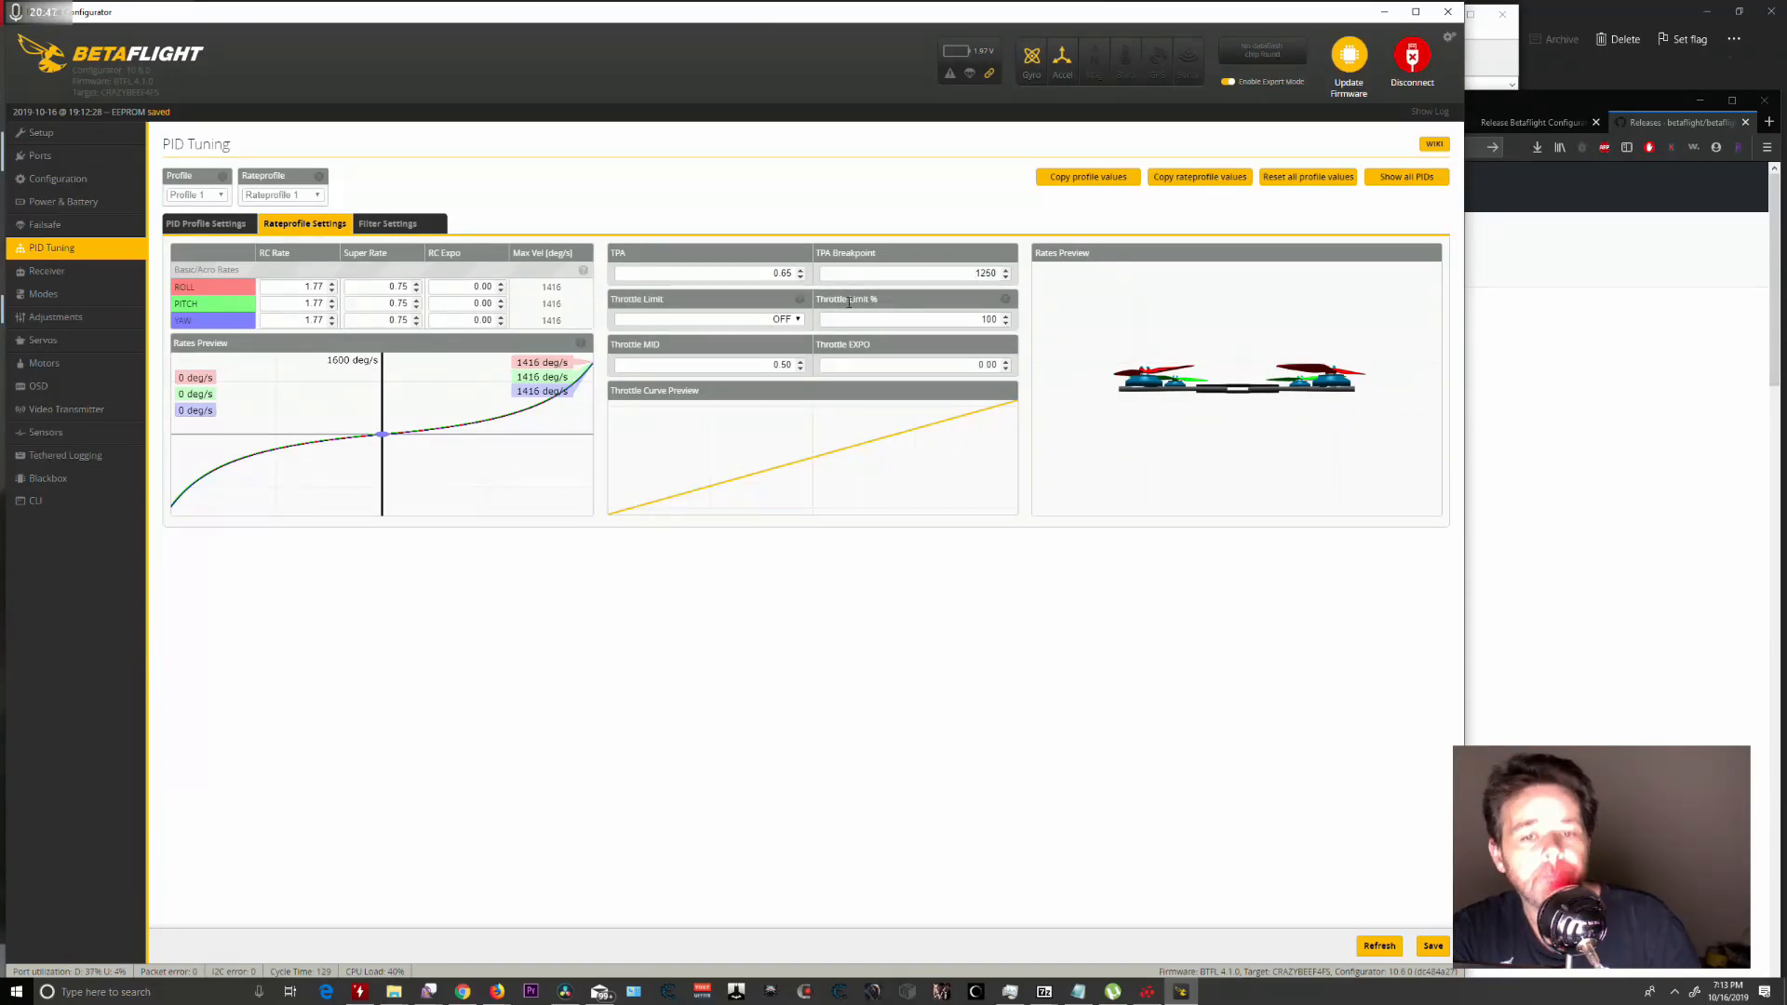
Try a Scale throttle limit of 30 percent in the rateprofile settings.
left_click(769, 321)
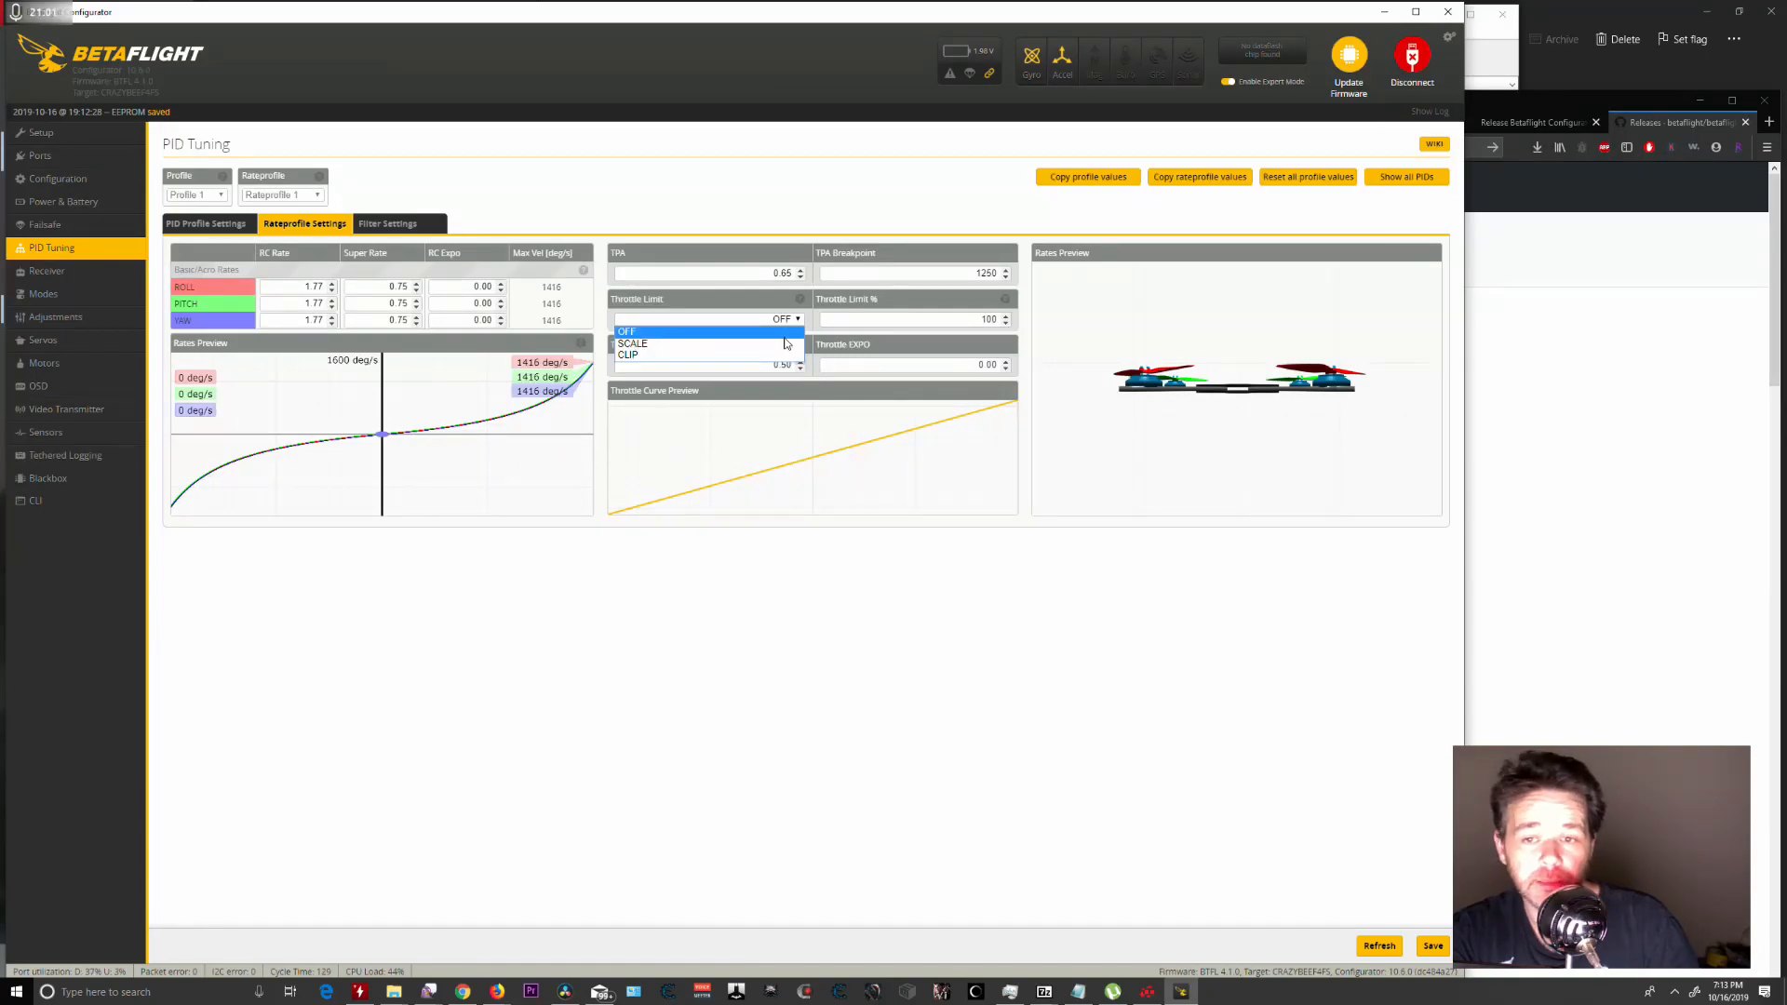
left_click(731, 506)
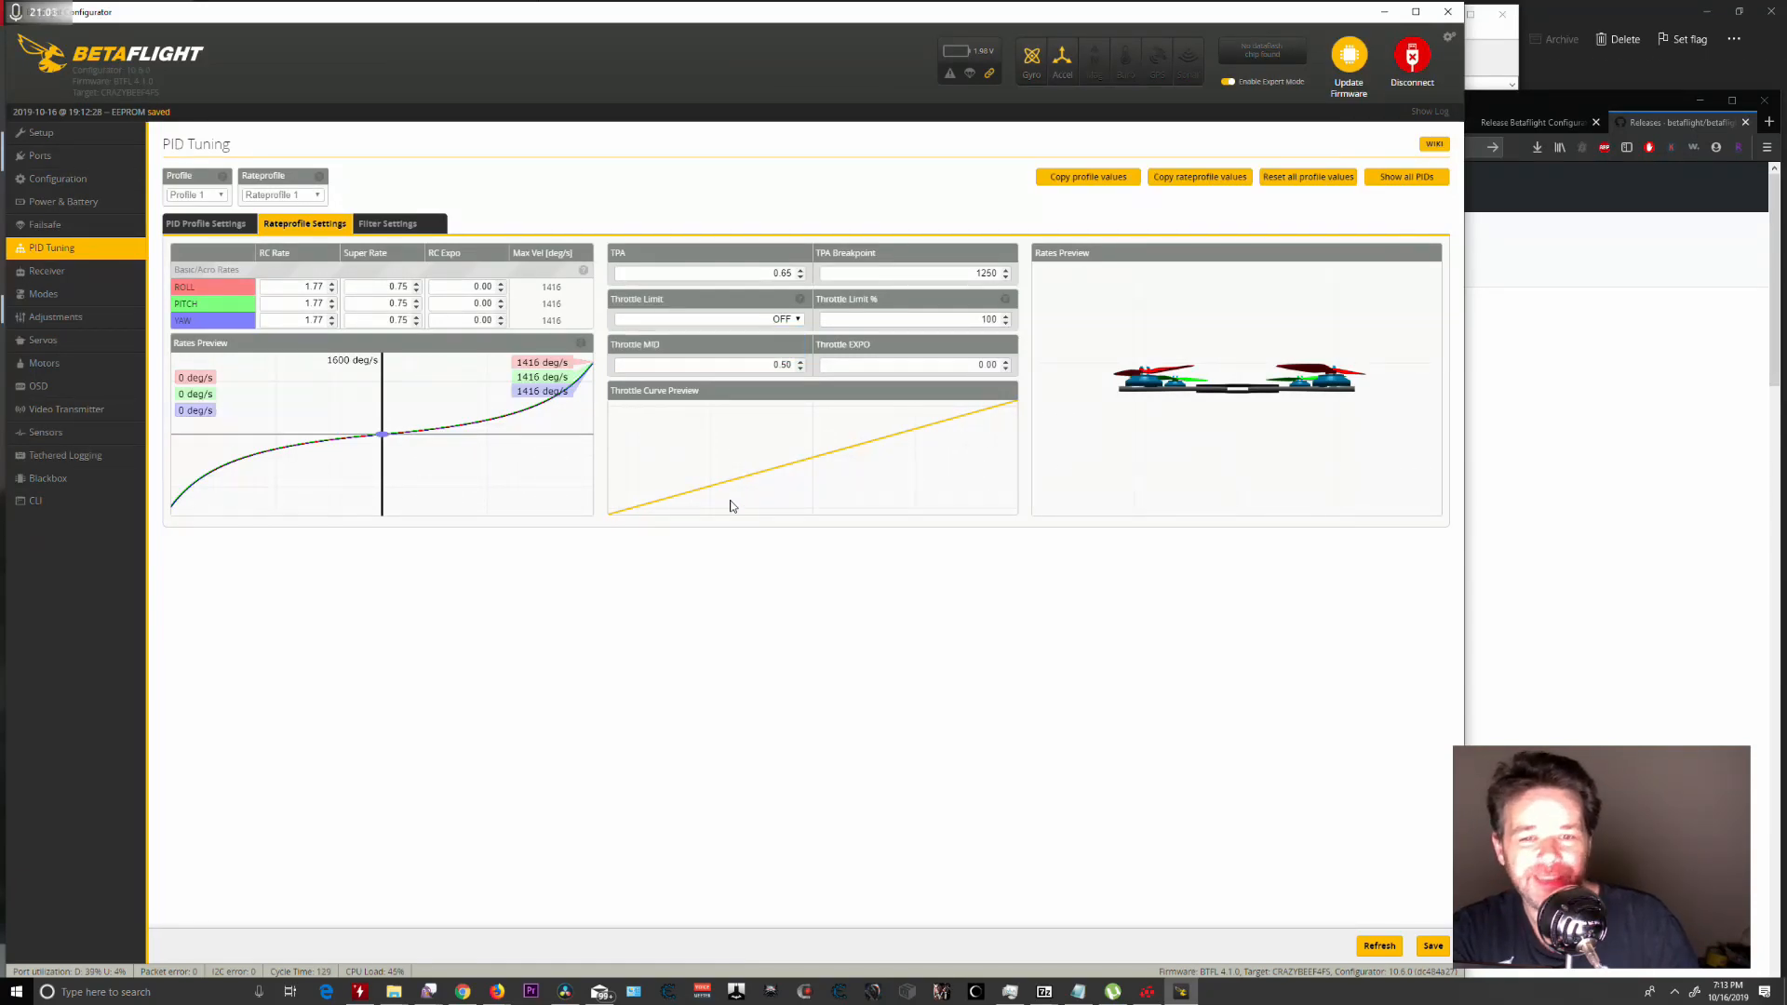
left_click(800, 319)
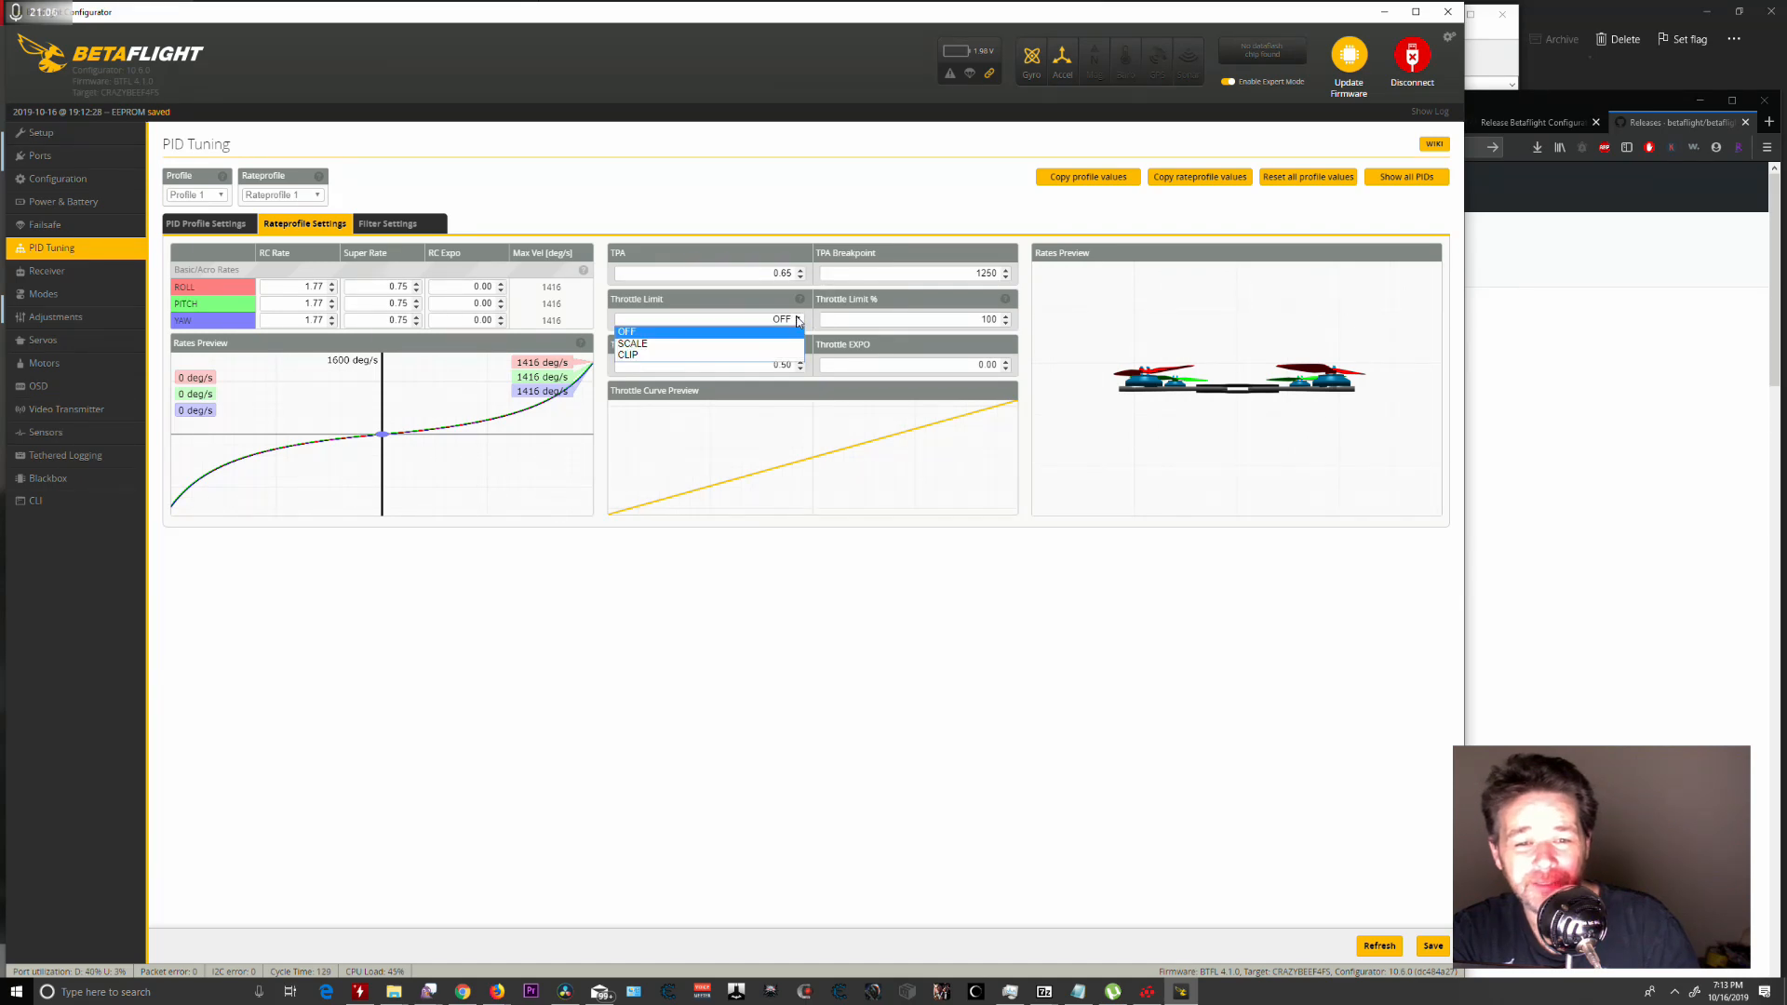
left_click(717, 344)
double_click(972, 320)
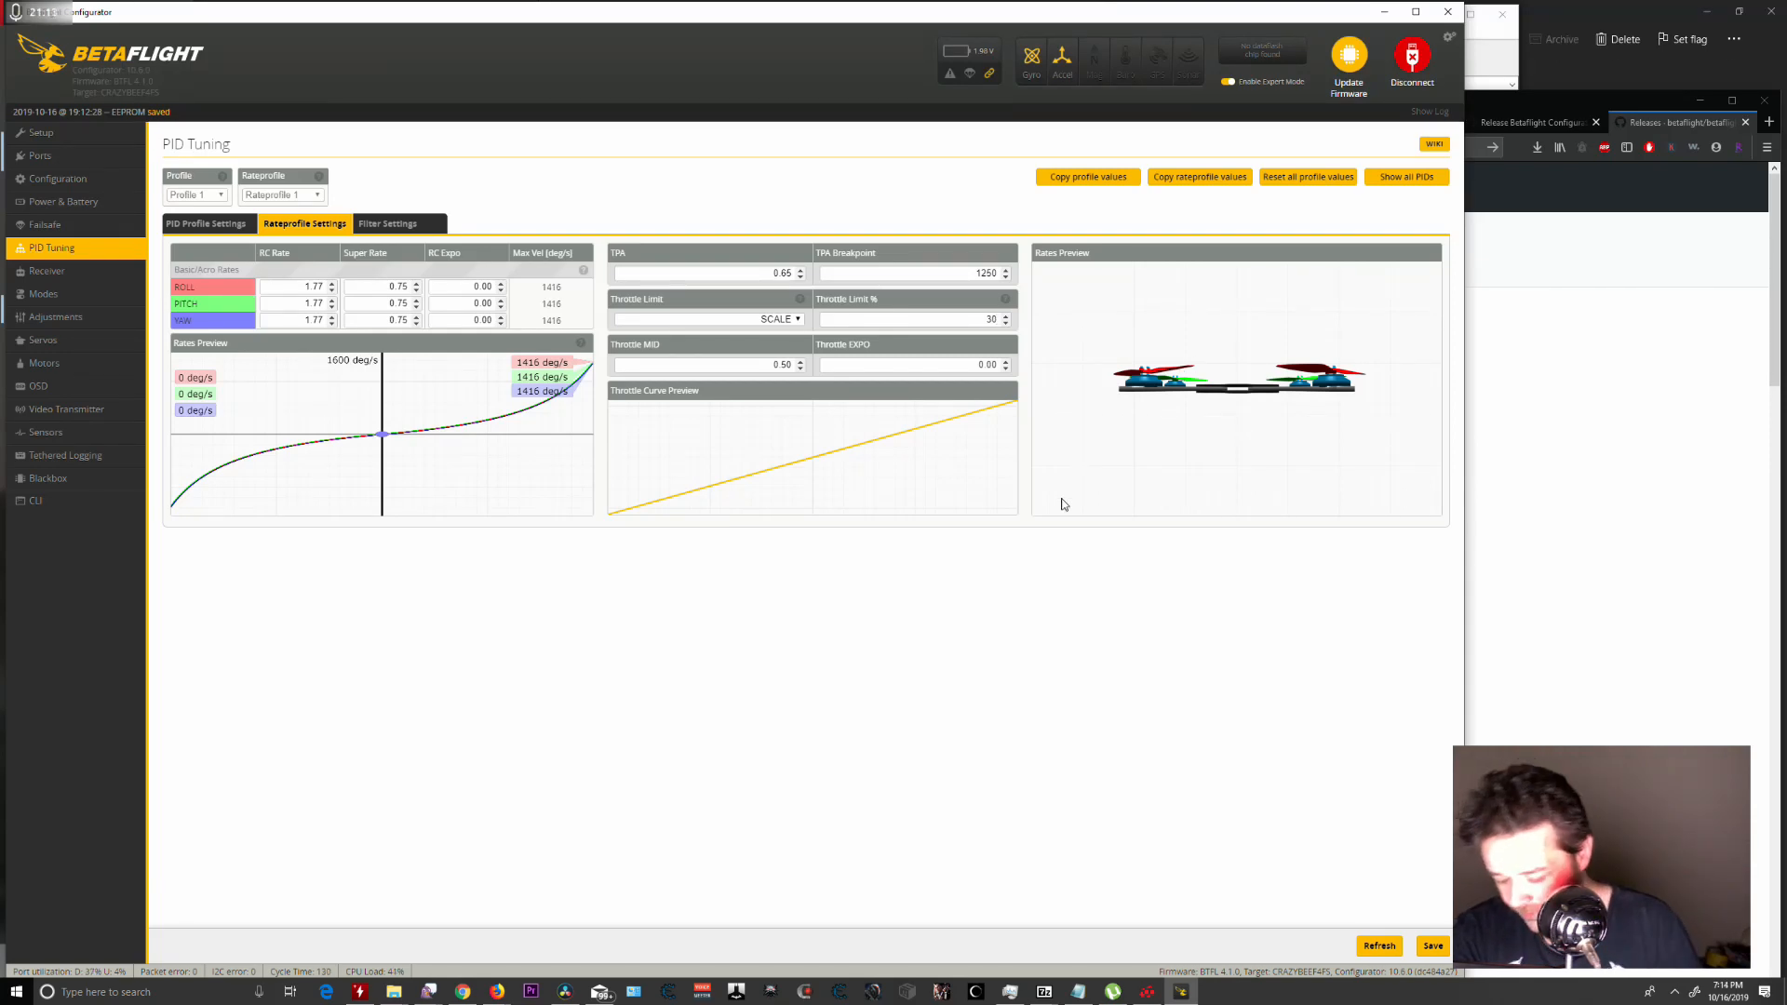
double_click(966, 324)
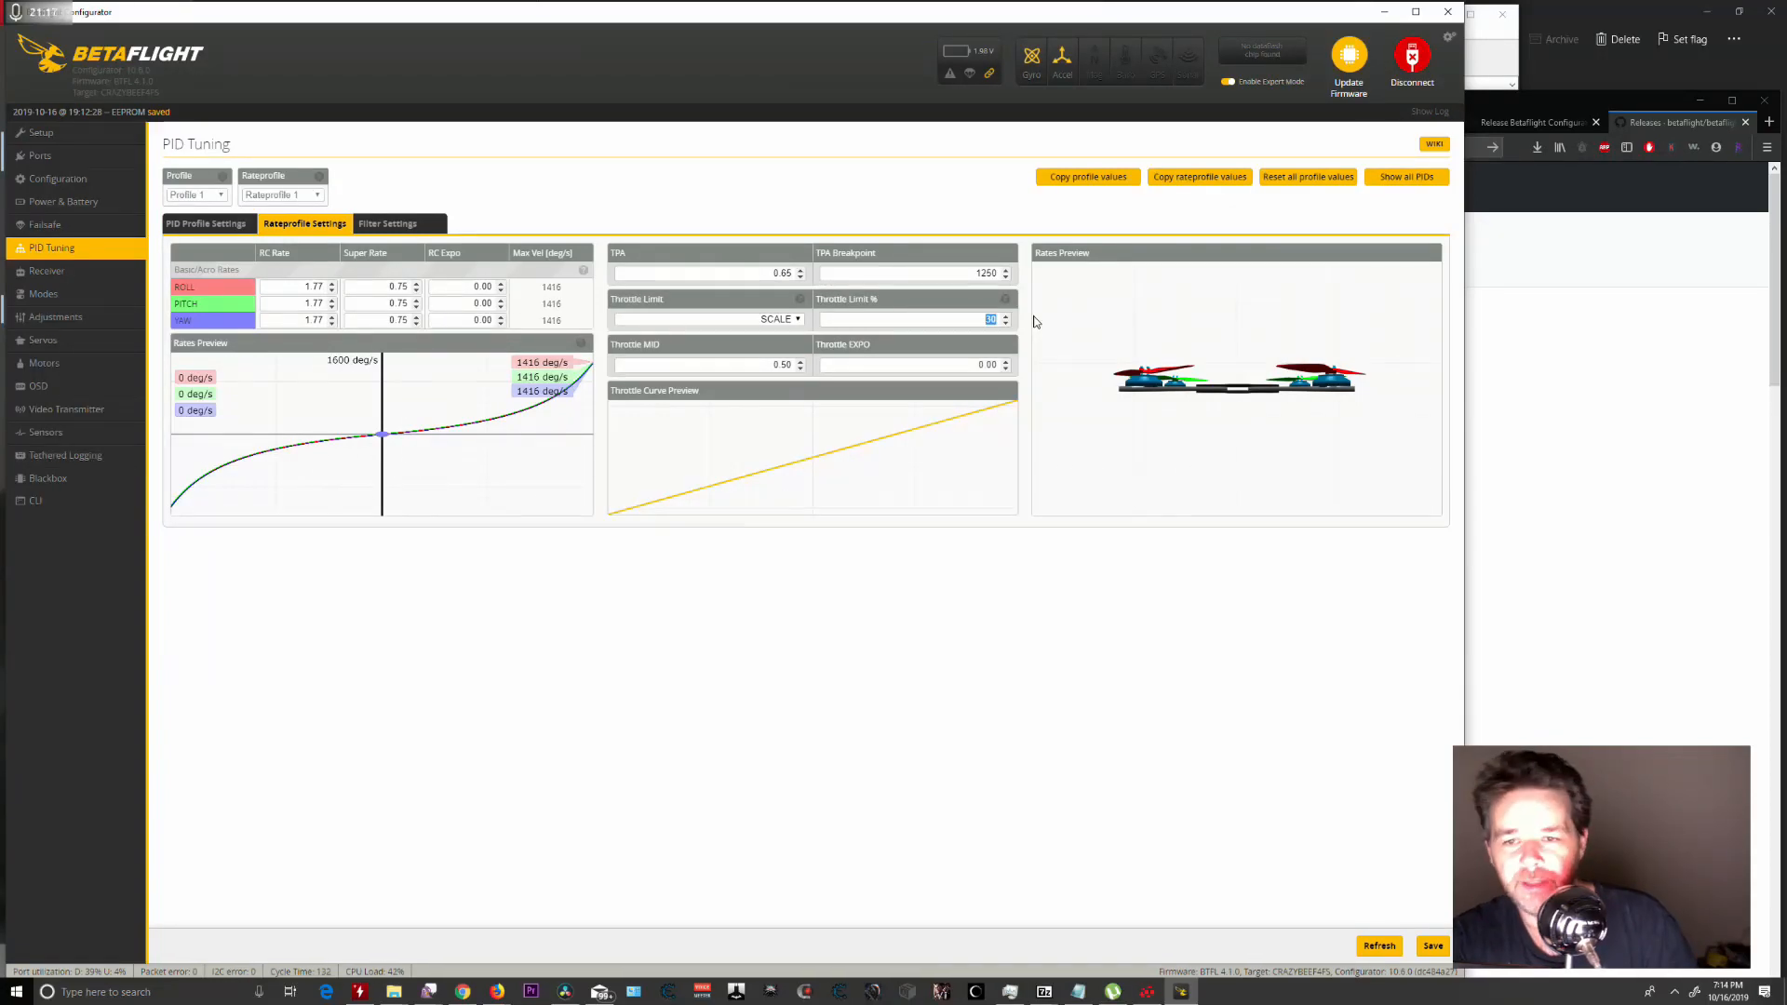
Set the Throttle Limit to Off with the limit percentage at 100, and save the rateprofile settings.
left_click(802, 319)
left_click(774, 336)
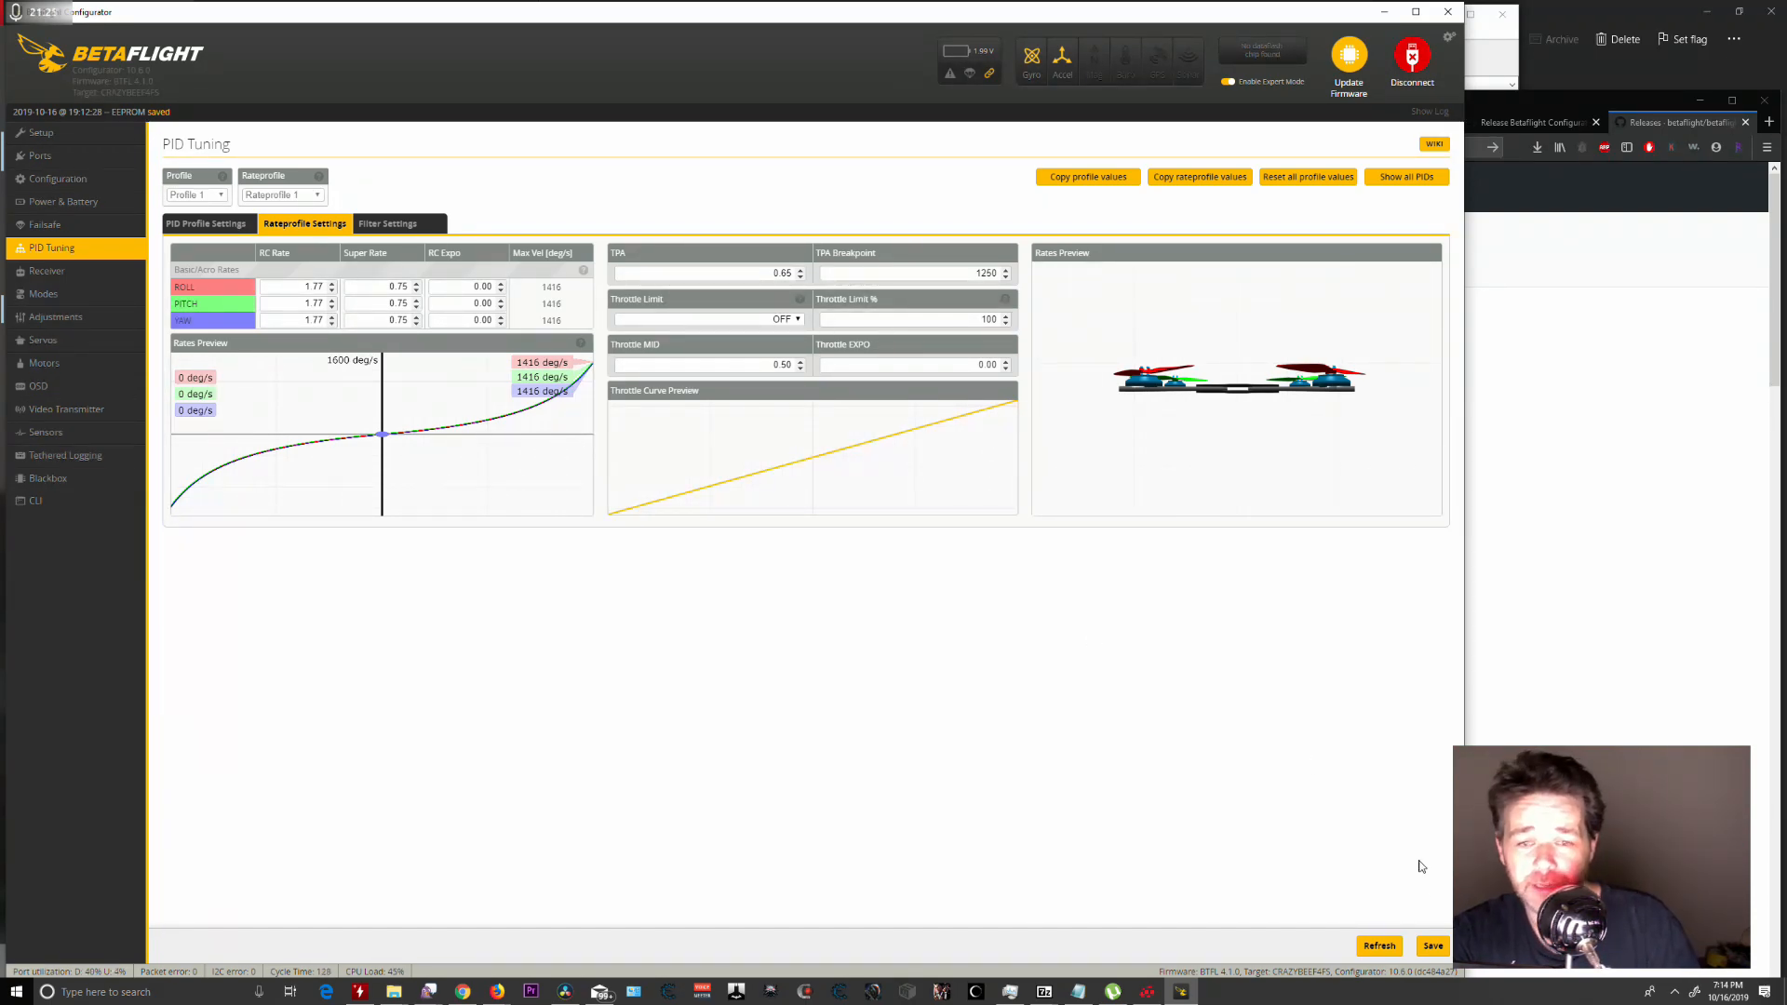
left_click(1433, 949)
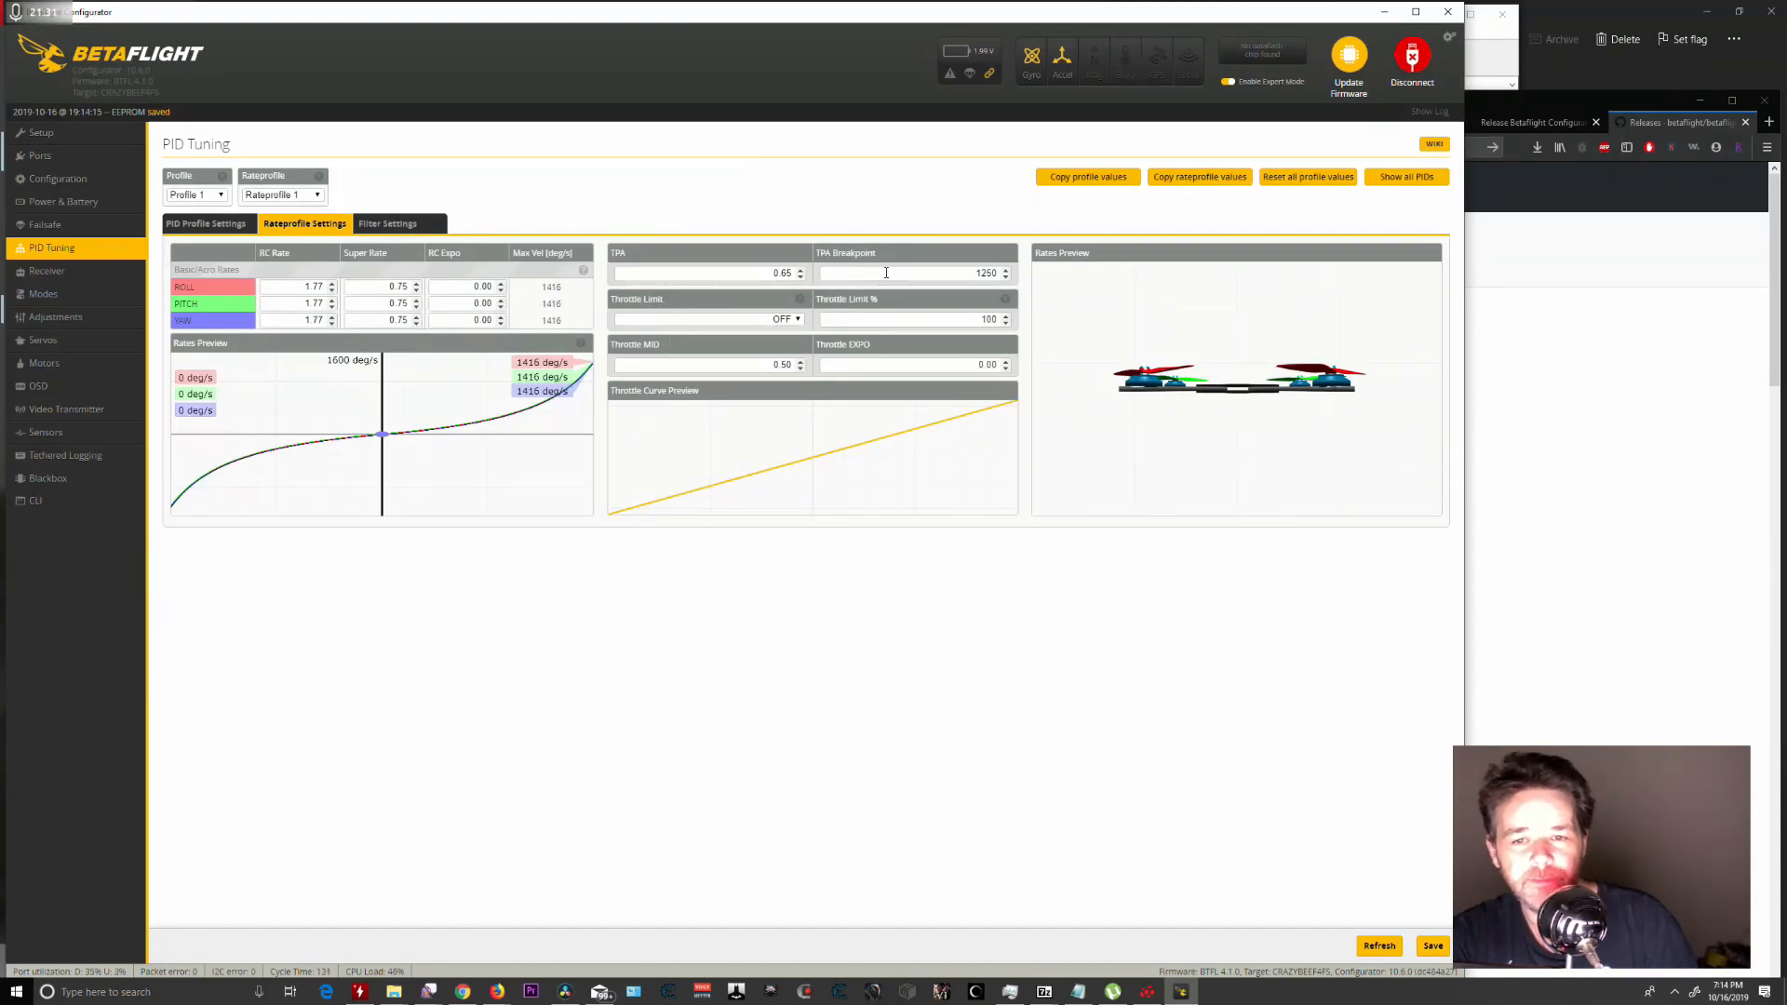
Open the filter settings and set the Gyro and D Term Filter Multipliers to 1.4.
left_click(391, 230)
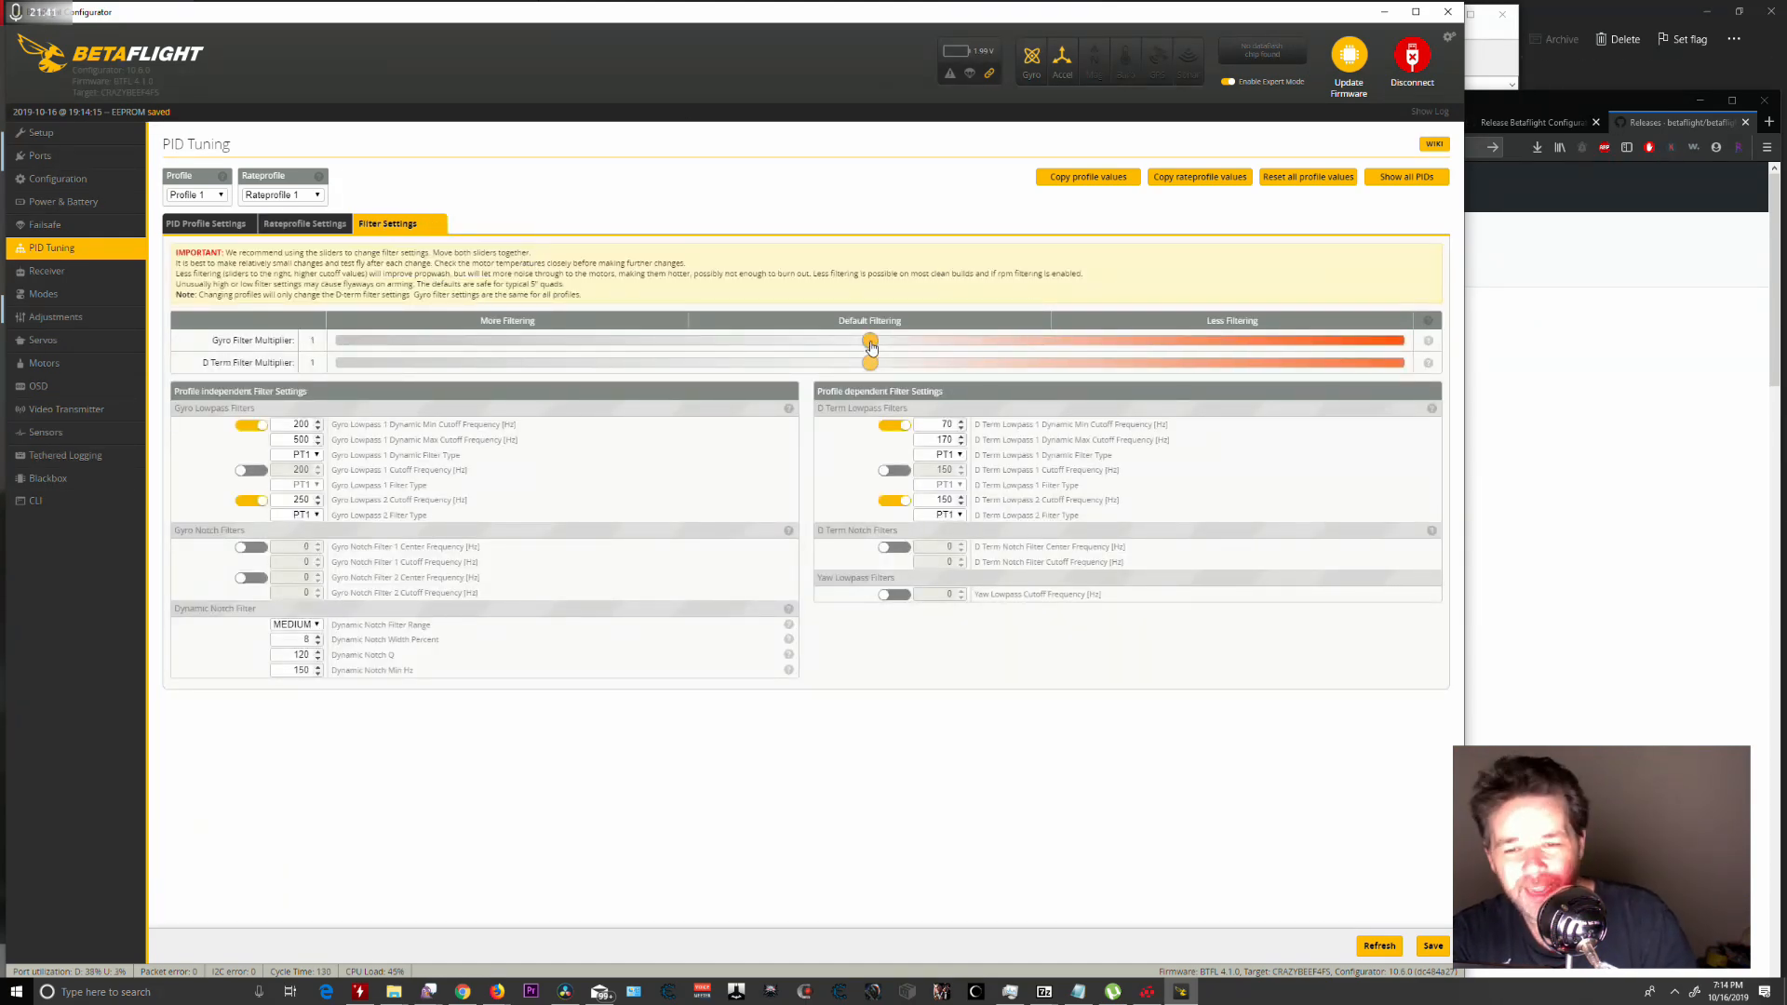
left_click_drag(869, 346, 1084, 373)
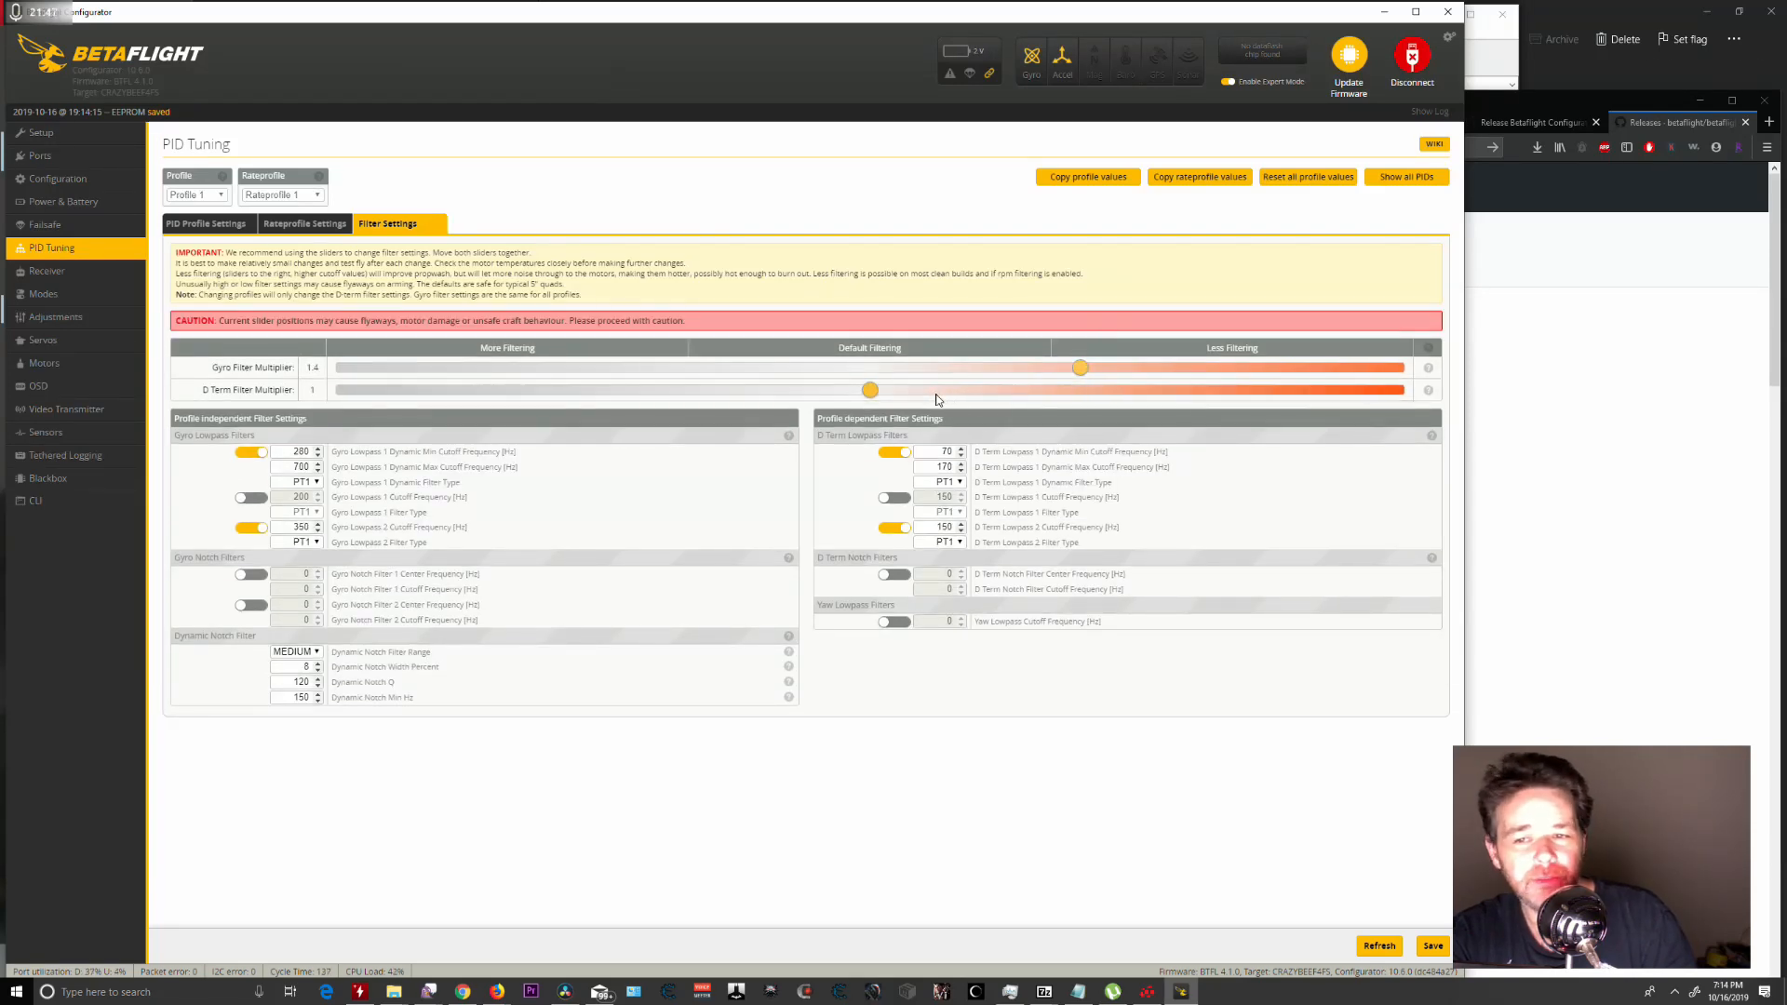
left_click_drag(869, 390, 1101, 389)
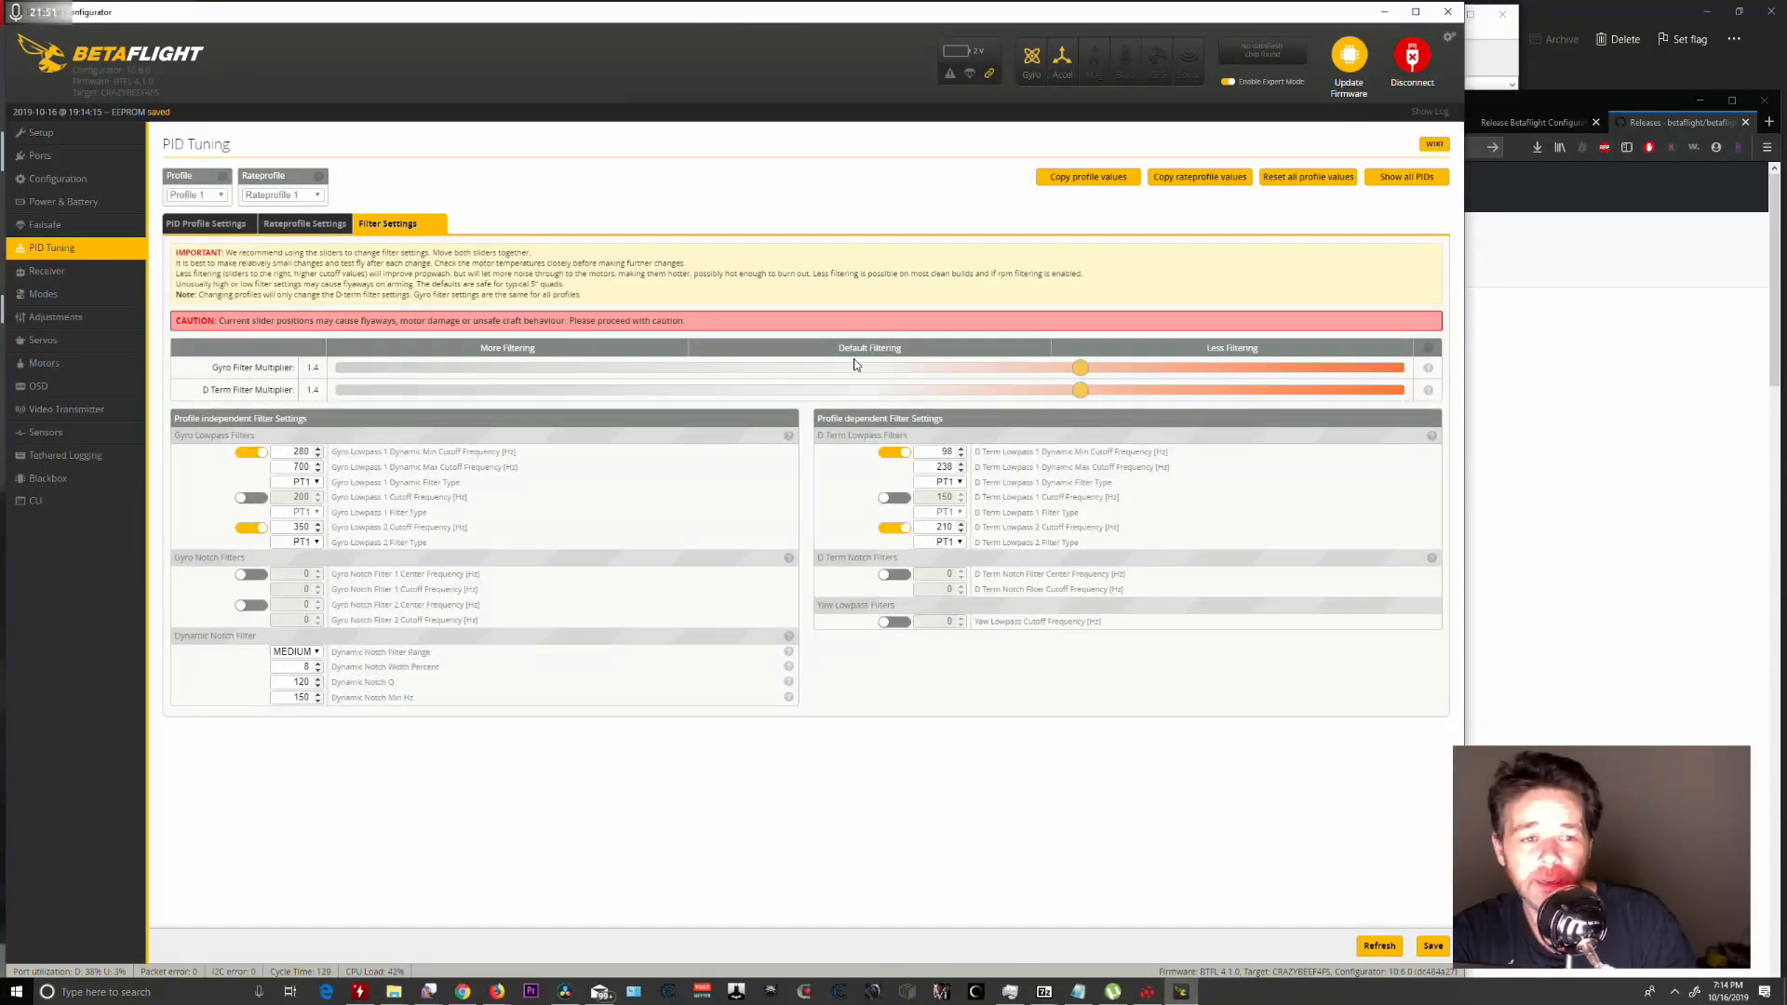
Try the D Term Filter Multiplier at 2, and set the Gyro Filter Multiplier to 1.5 and the D Term one to 1.4.
left_click_drag(1079, 369, 1394, 391)
left_click_drag(1133, 368, 1094, 382)
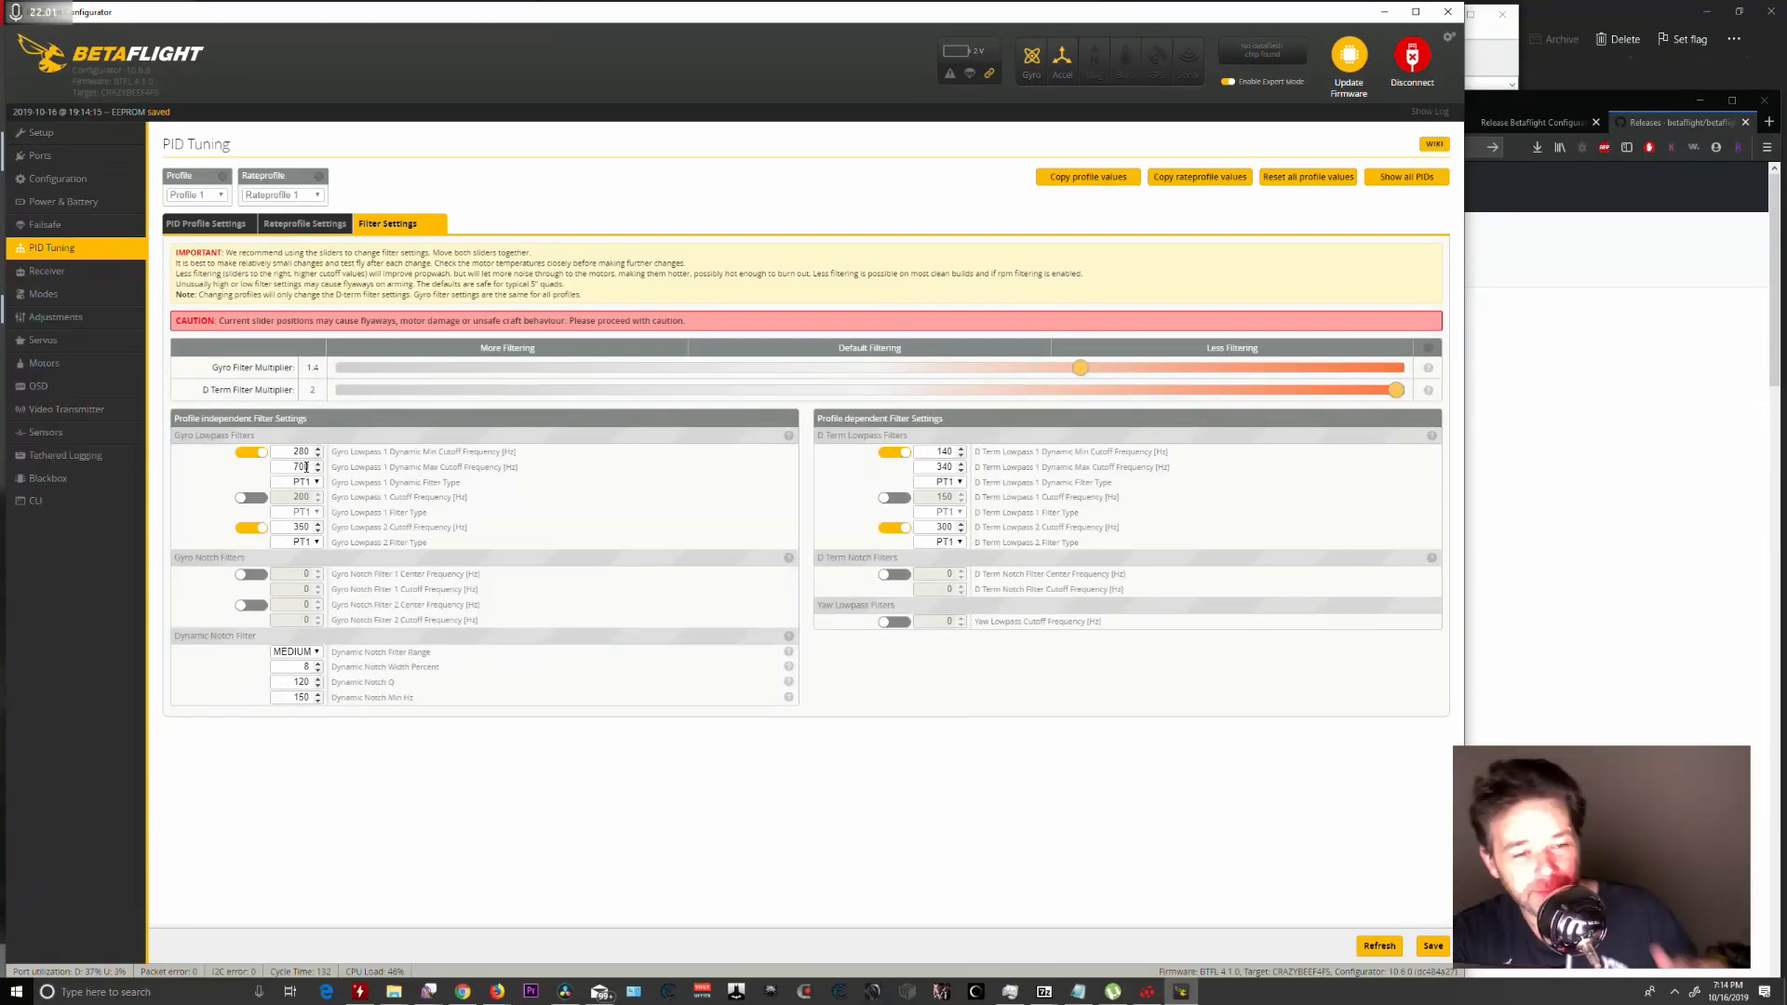
left_click_drag(1079, 368, 1133, 367)
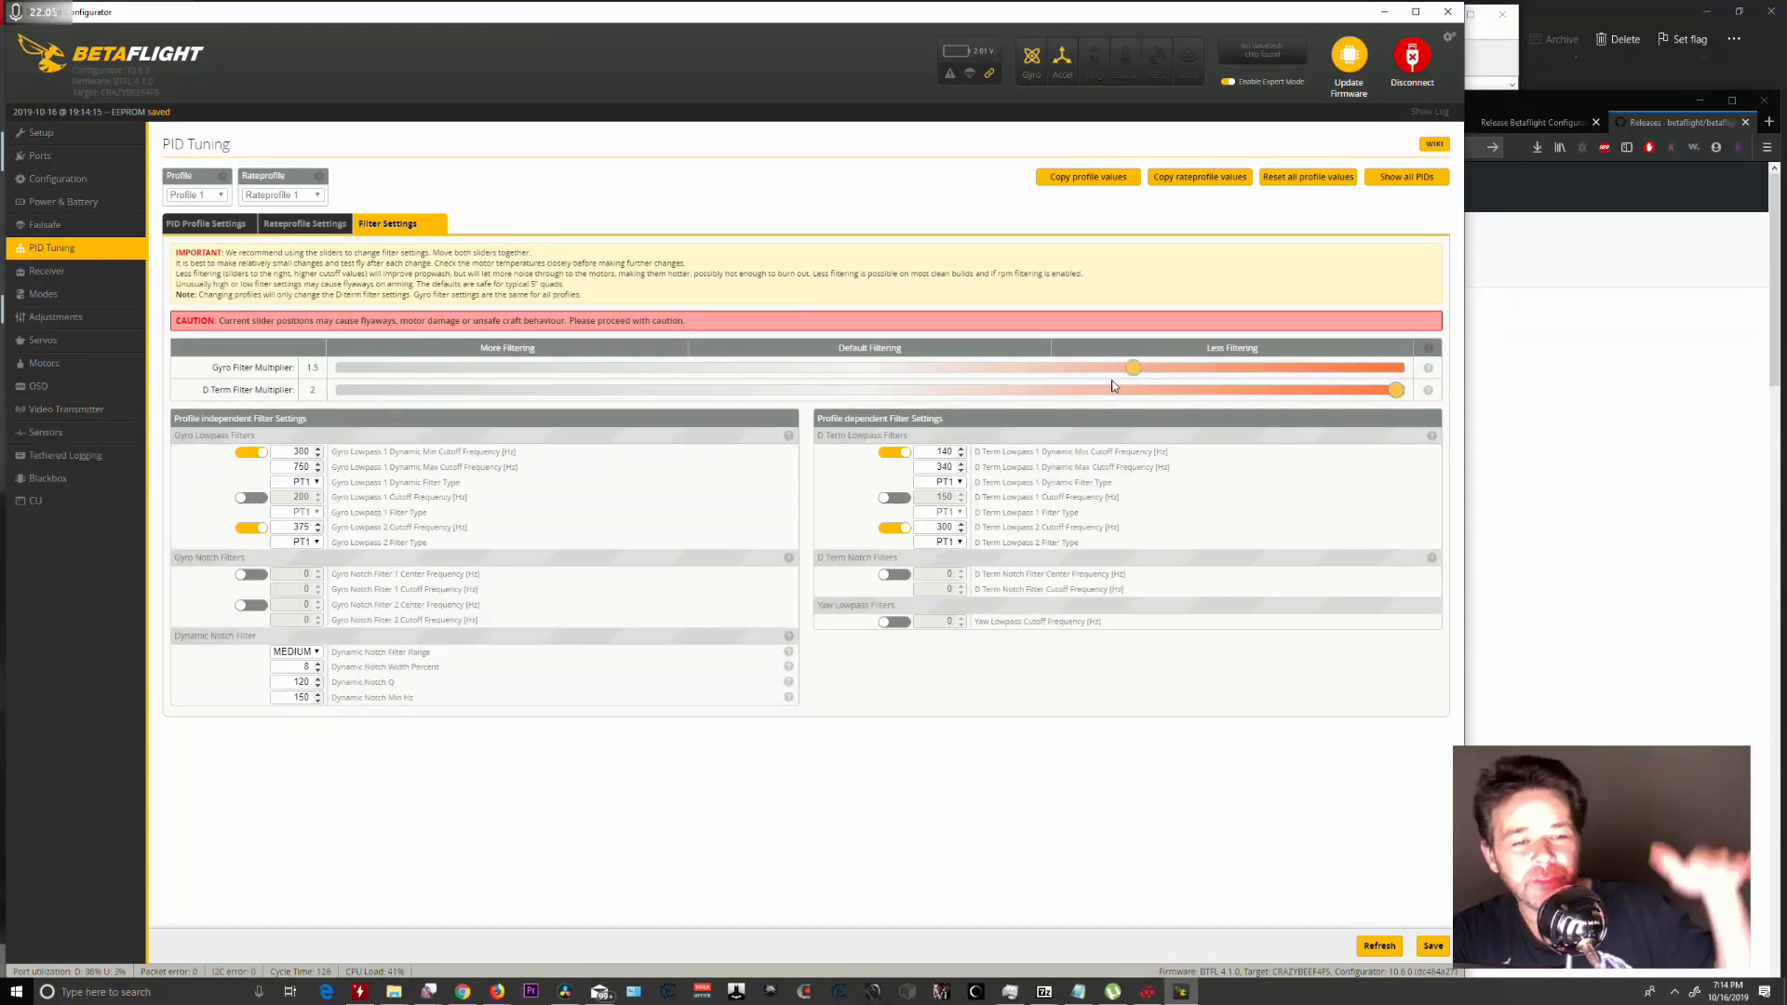
left_click_drag(1396, 389, 1290, 391)
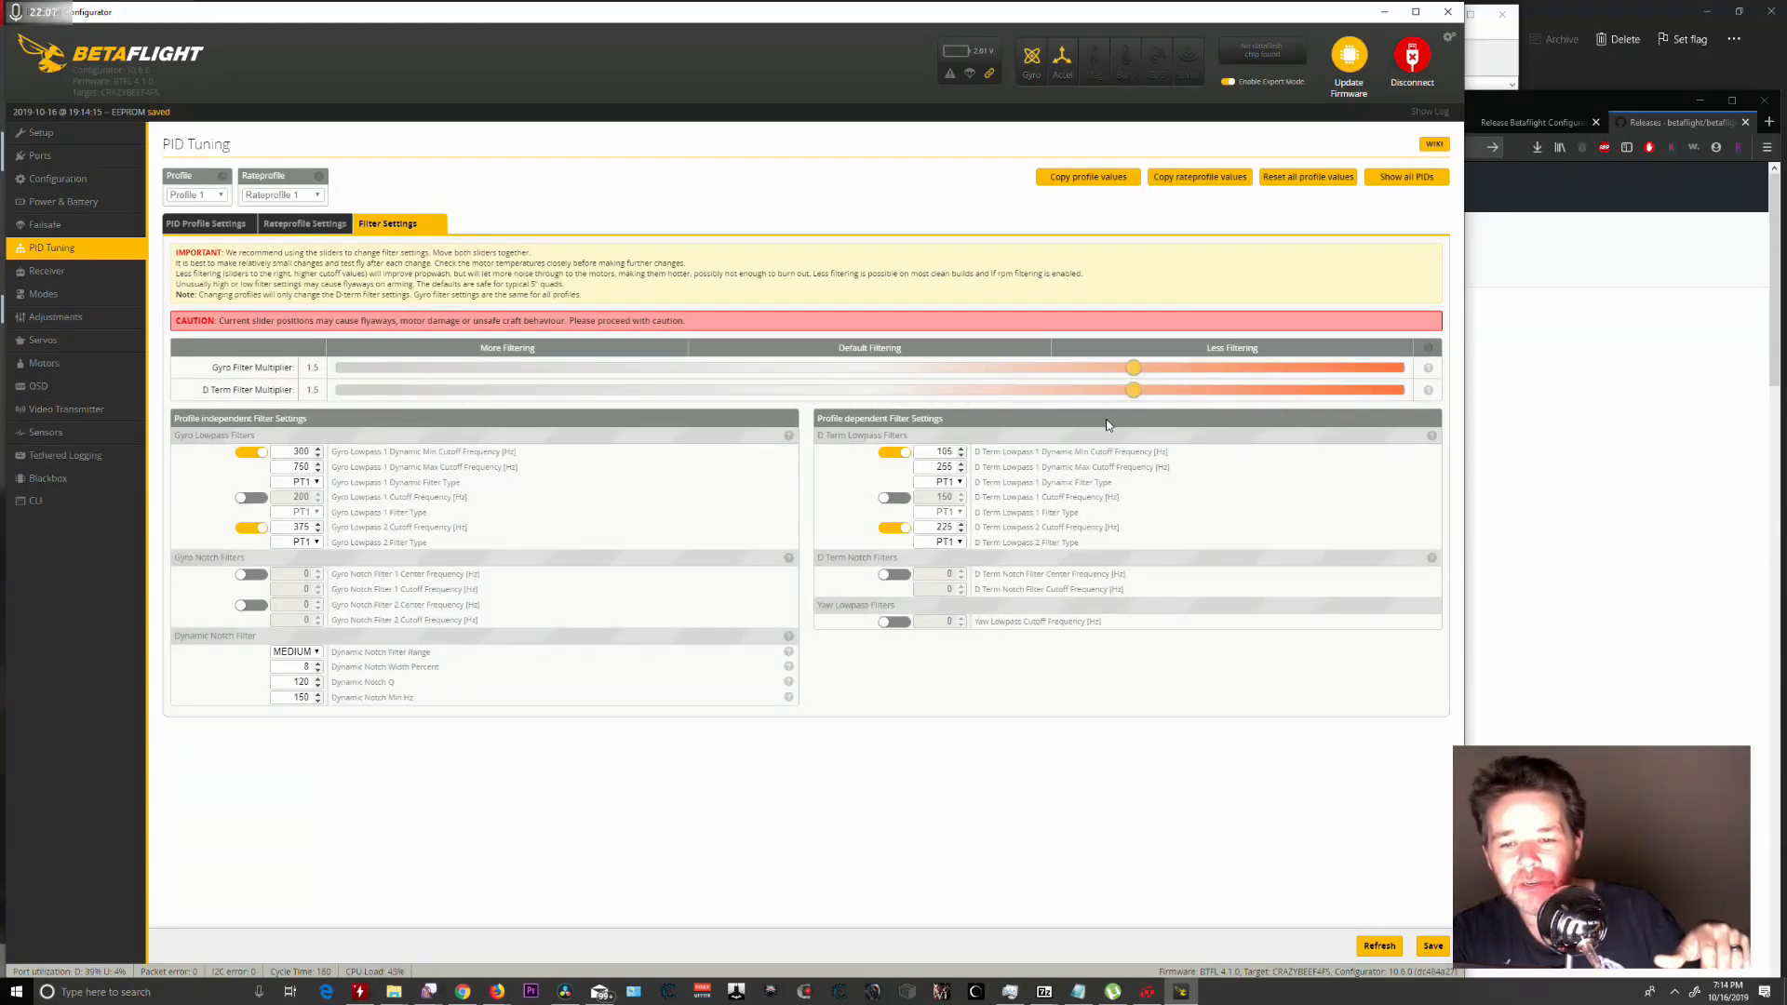
left_click_drag(1345, 389, 1080, 389)
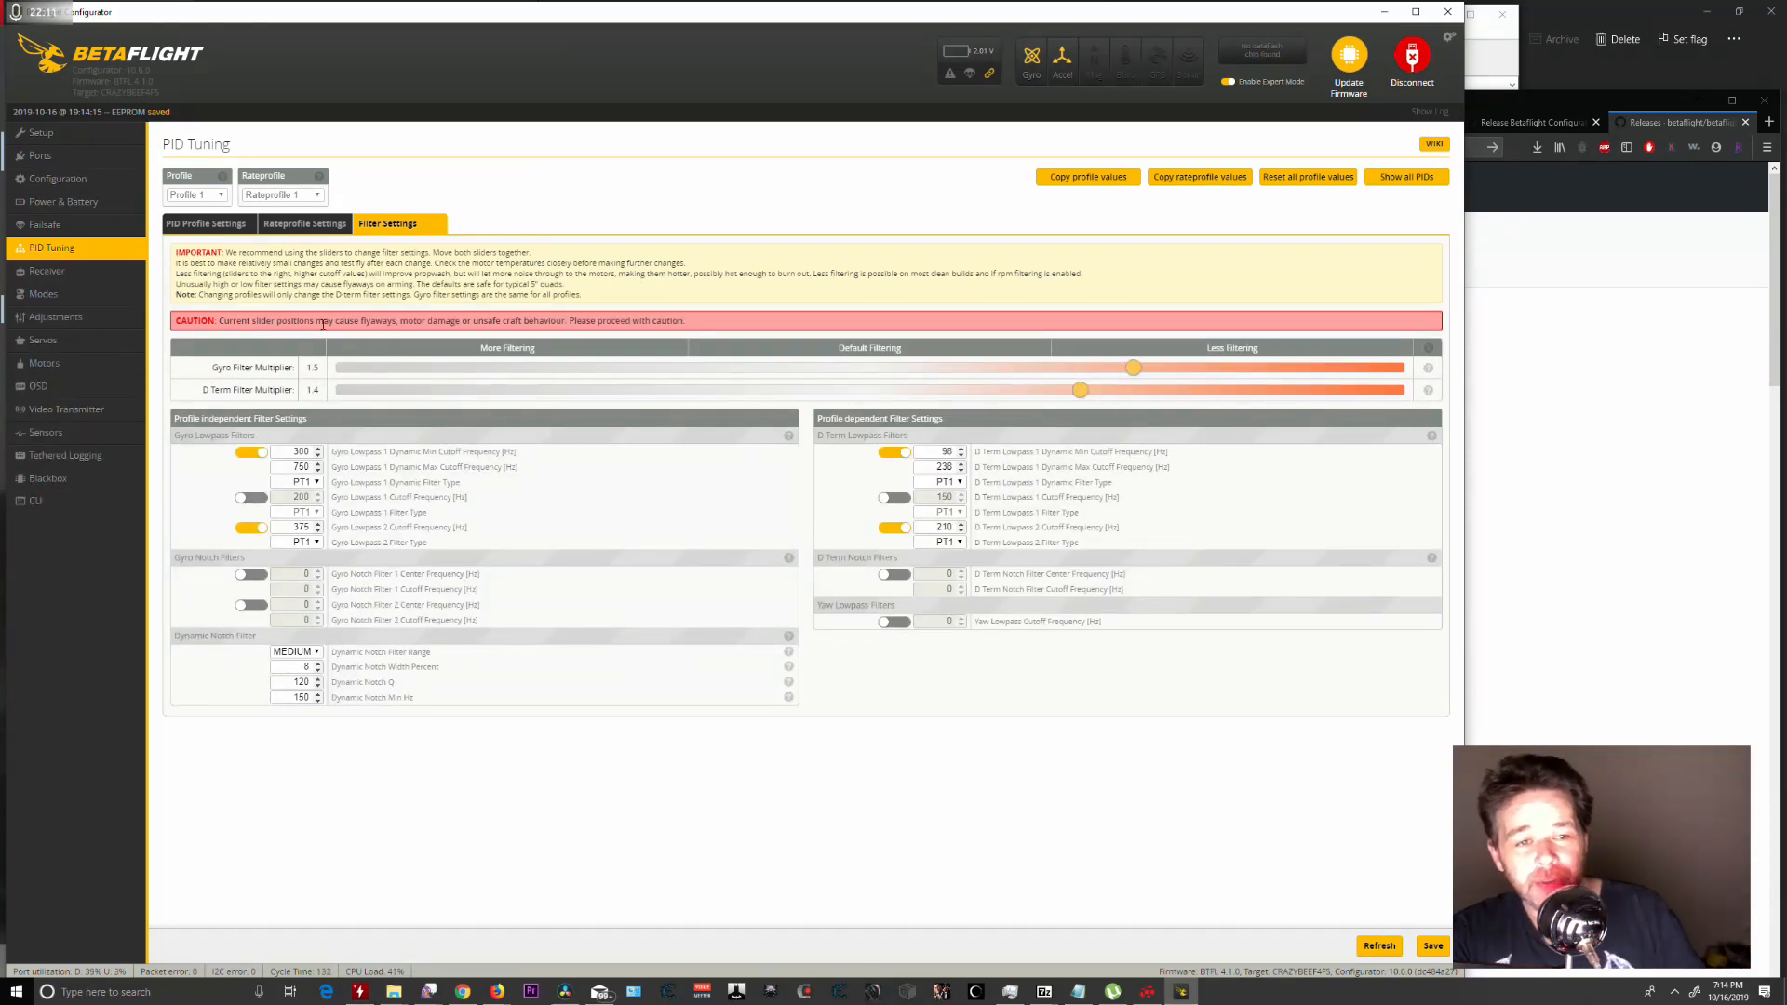
Try Gyro and D Term Filter Multipliers between 1 and 1.5, and set both to 1.2.
left_click_drag(1133, 368, 1028, 390)
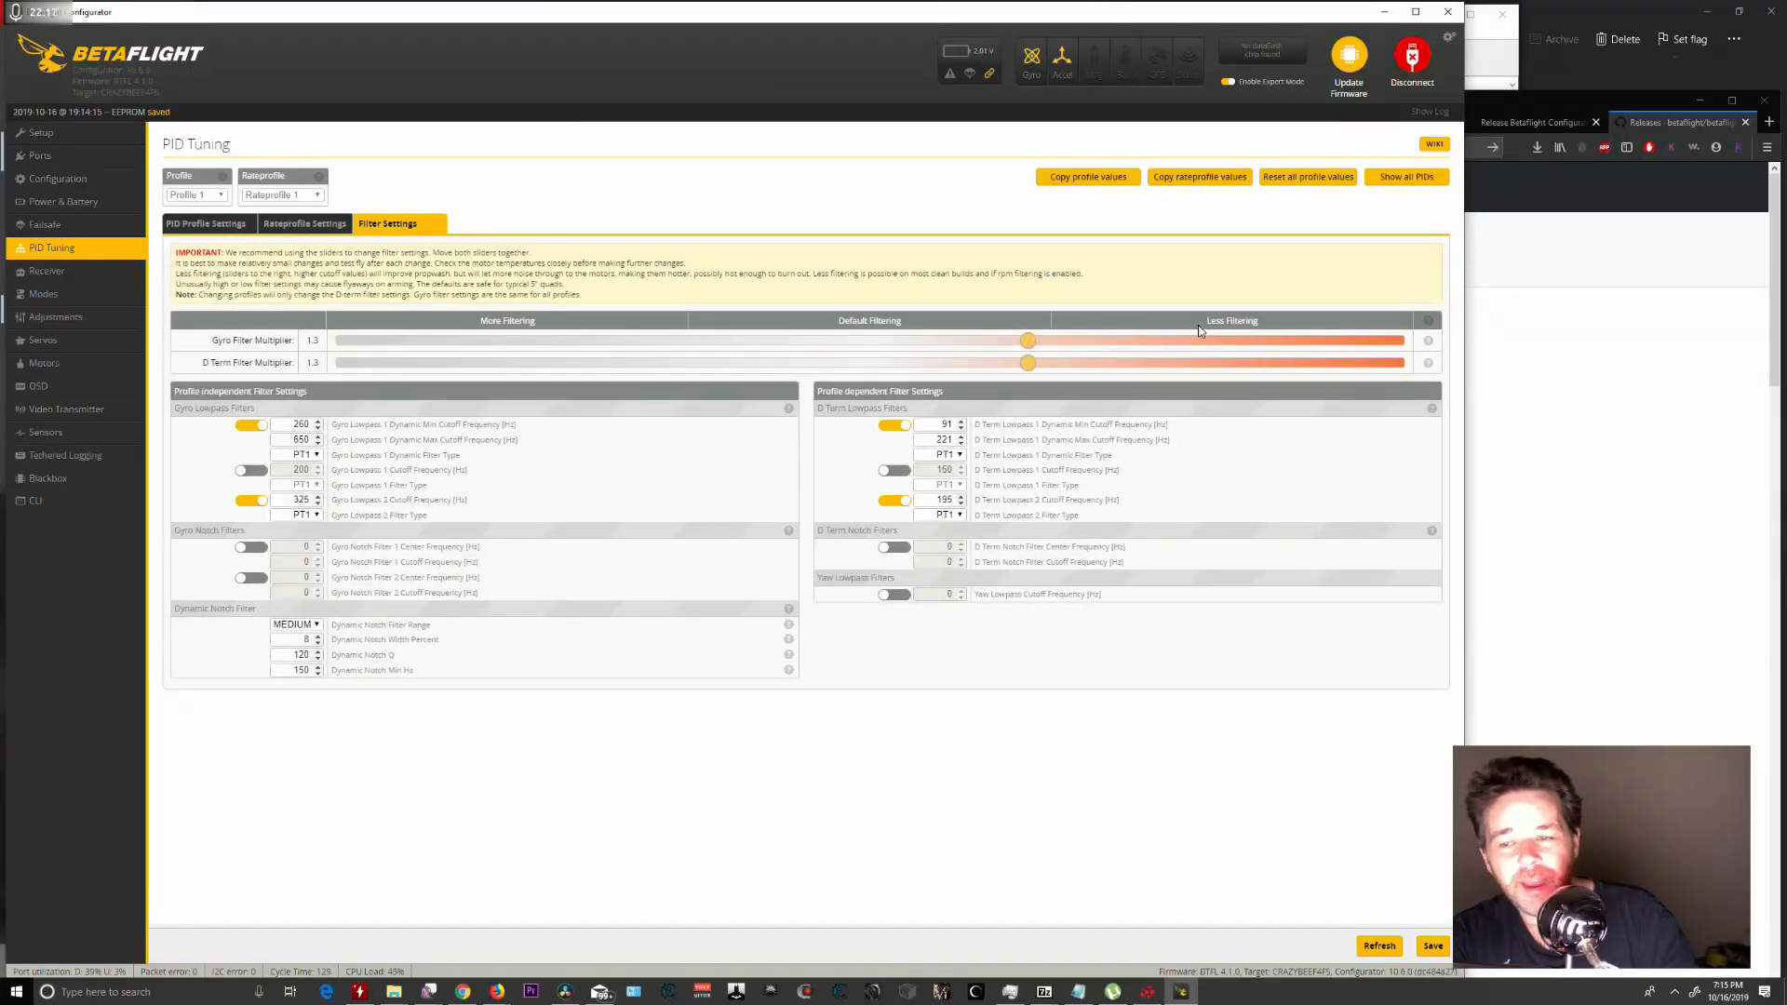
left_click_drag(1029, 341, 1078, 340)
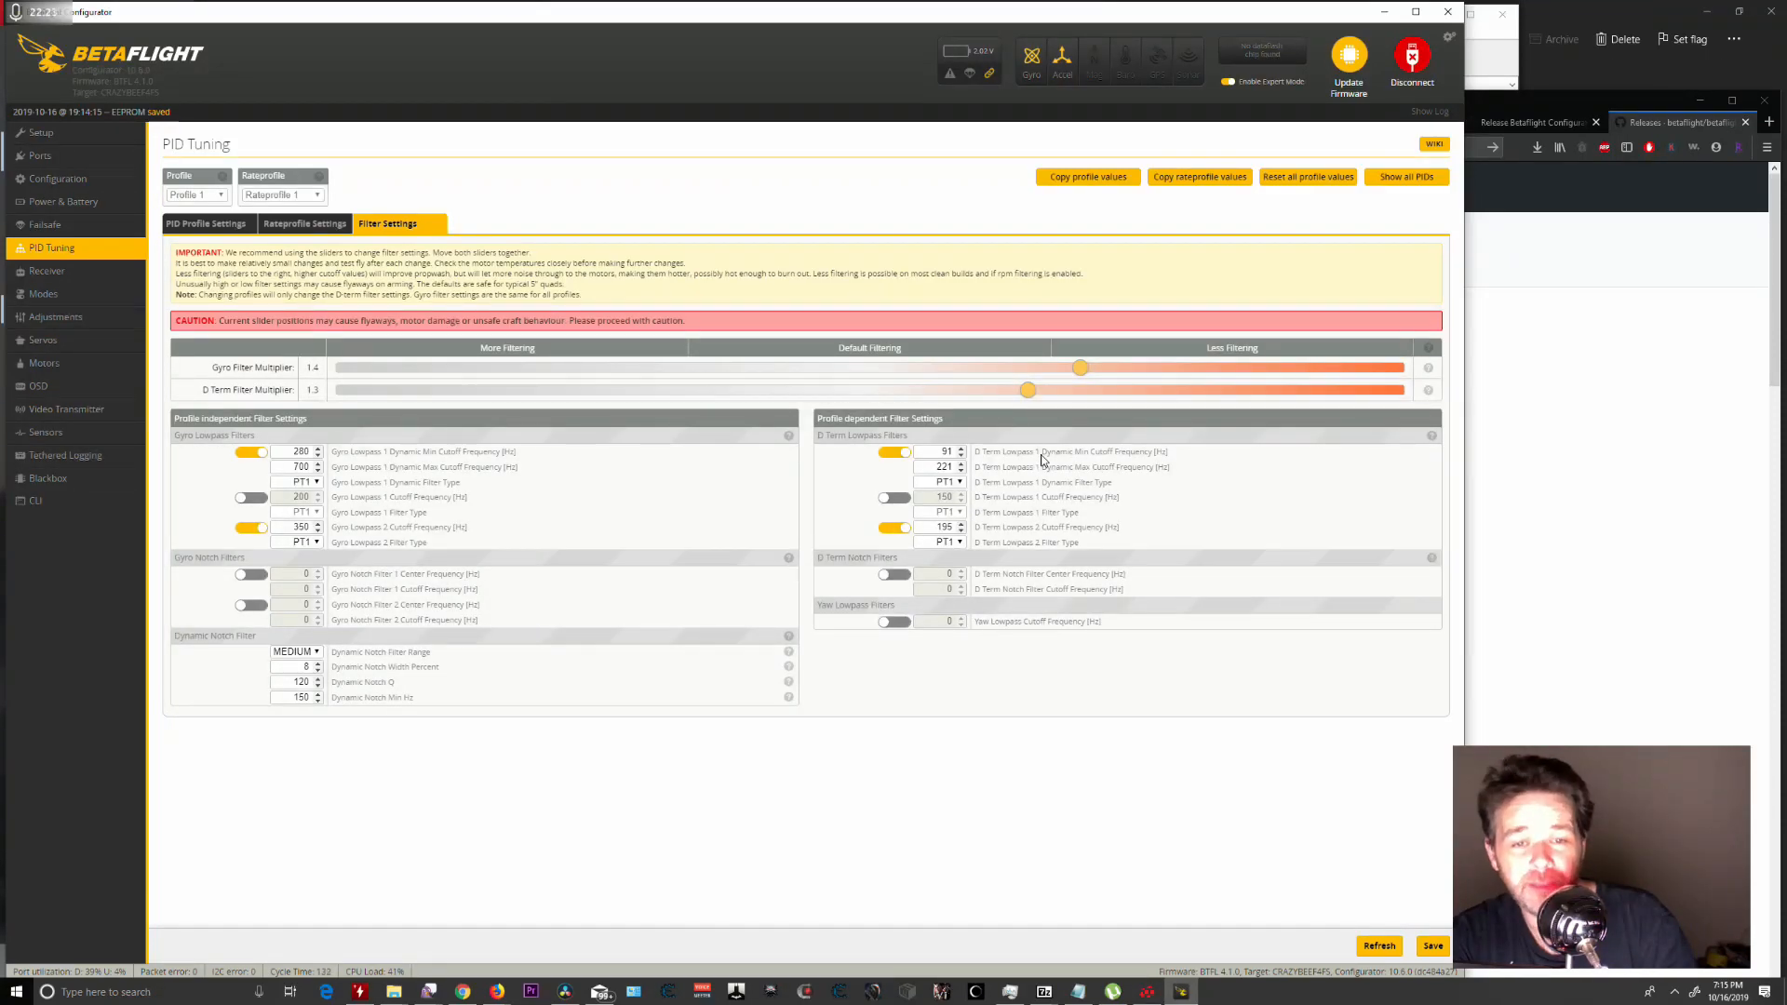
left_click_drag(1028, 391, 1080, 368)
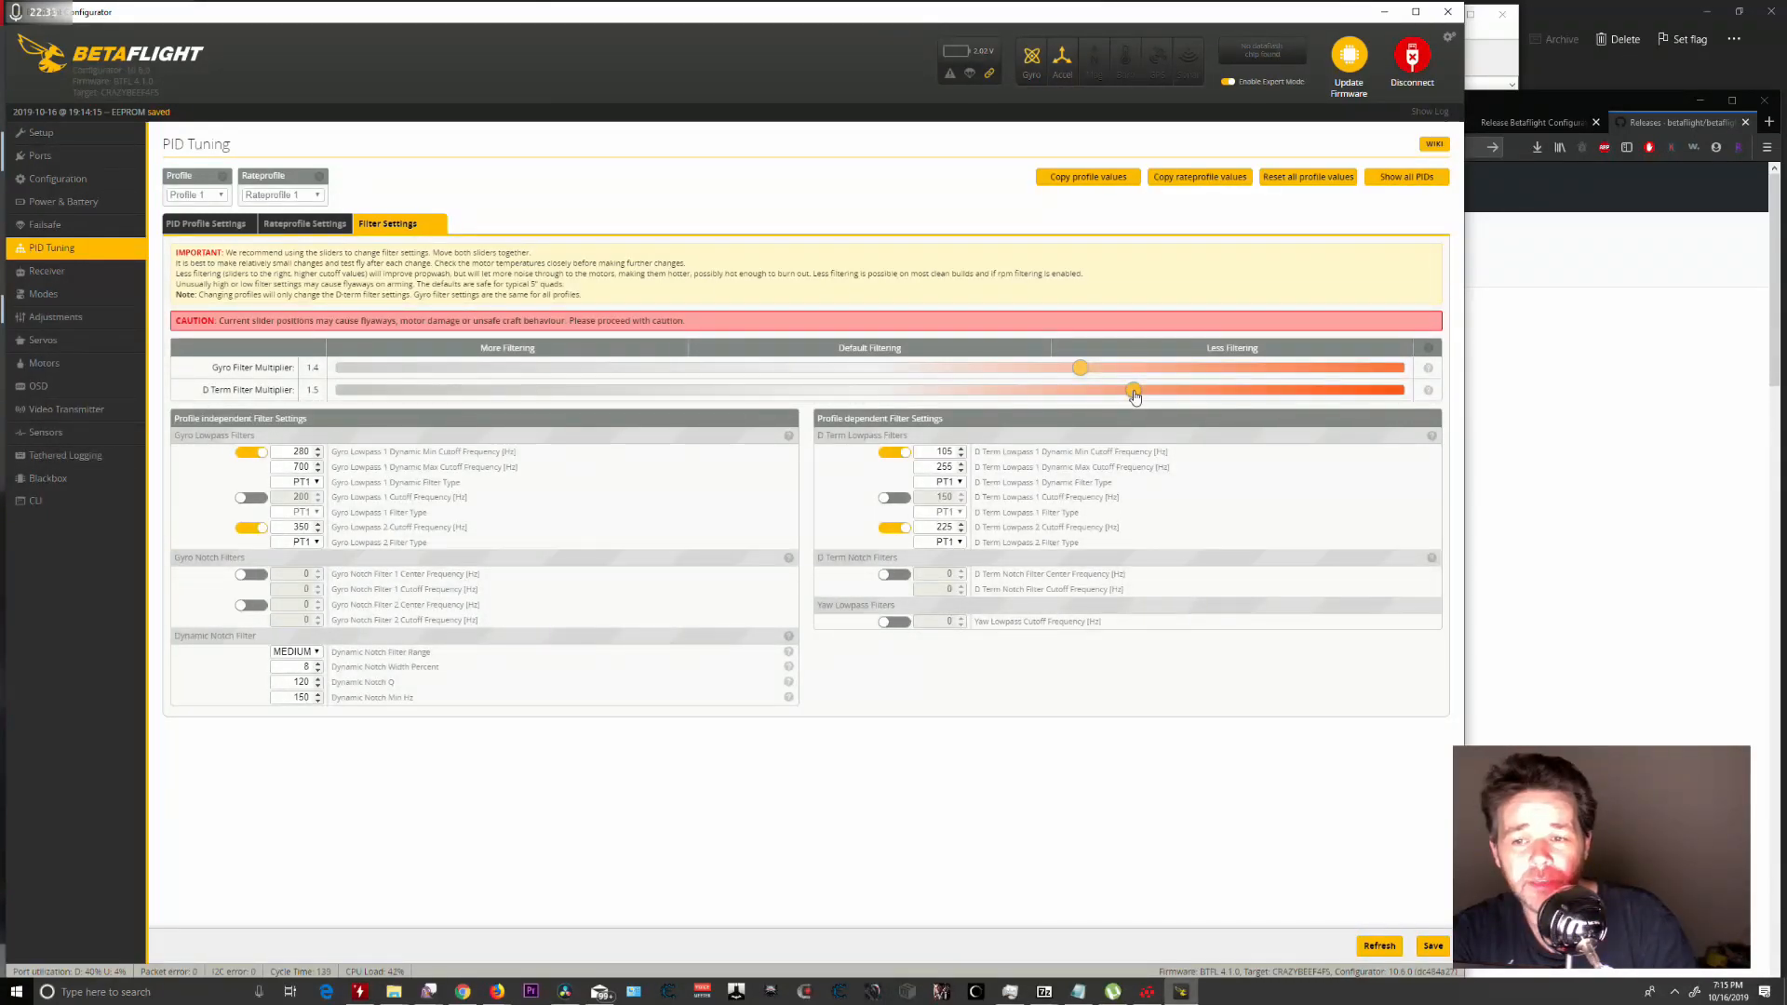
left_click_drag(1080, 367, 922, 369)
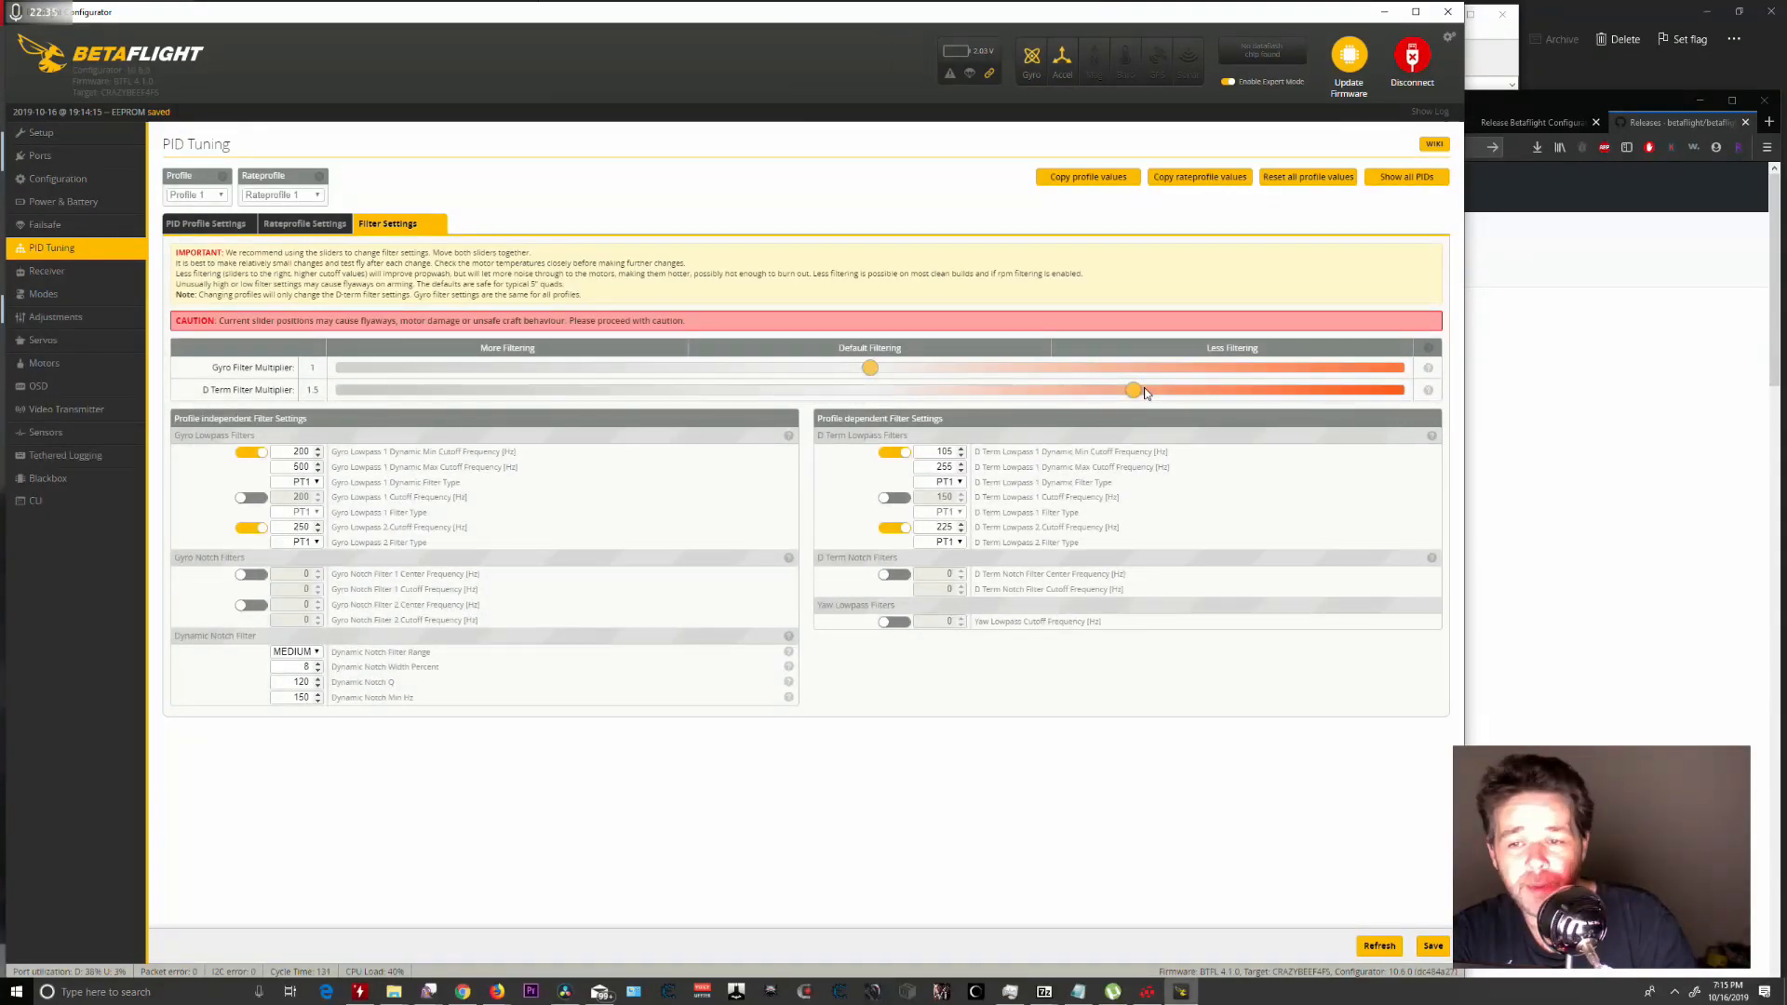
left_click_drag(1133, 390, 953, 349)
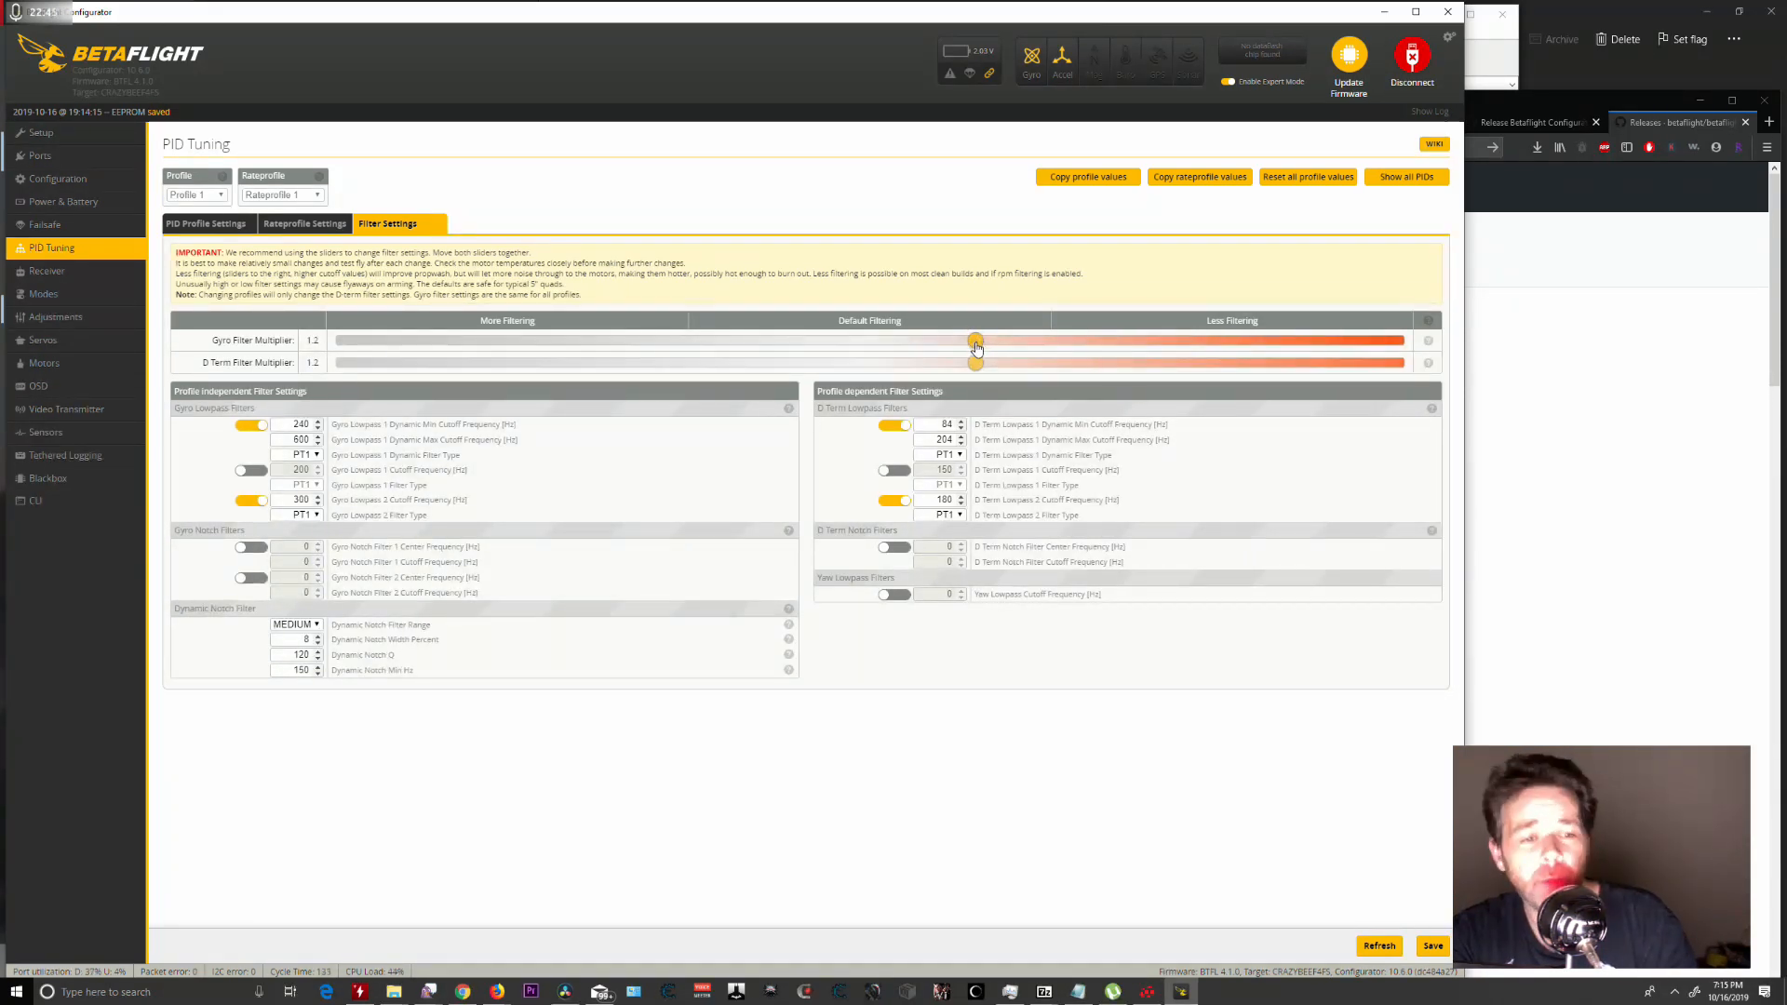
Nudge the Lowpass 1 dynamic min cutoffs to 85 Hz for D Term and 241 Hz for Gyro, and restore 84 and 240 Hz.
left_click(960, 422)
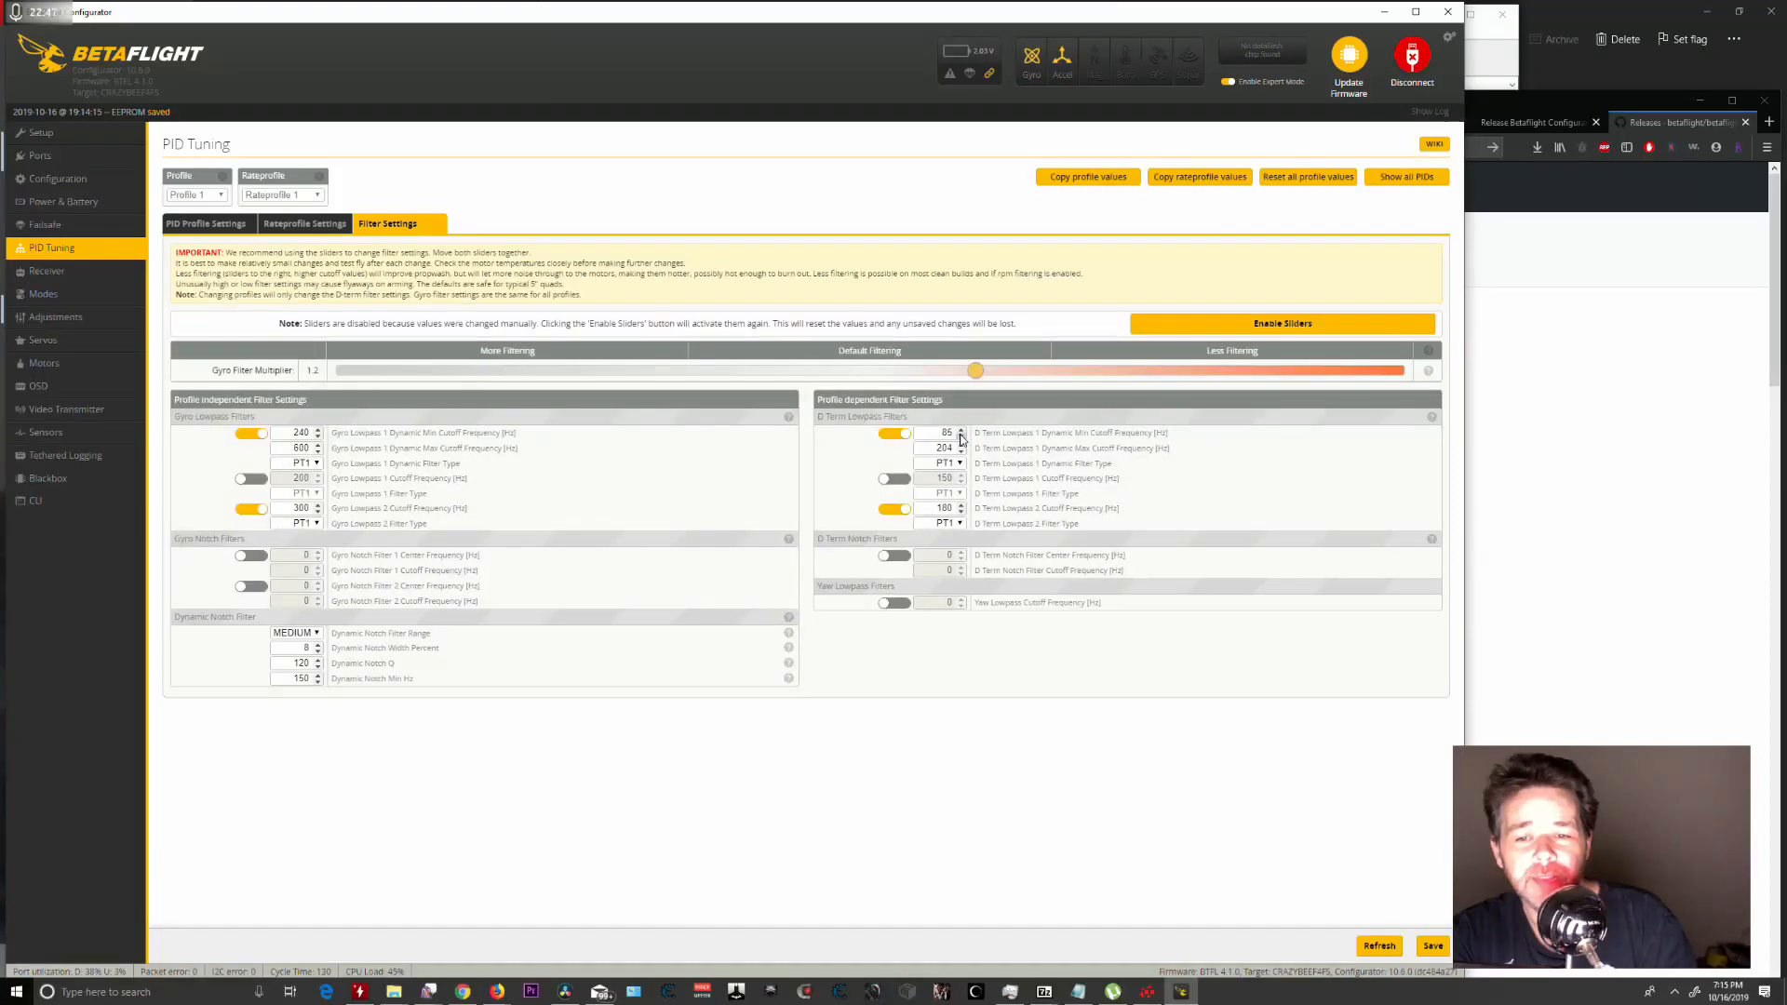
left_click(959, 437)
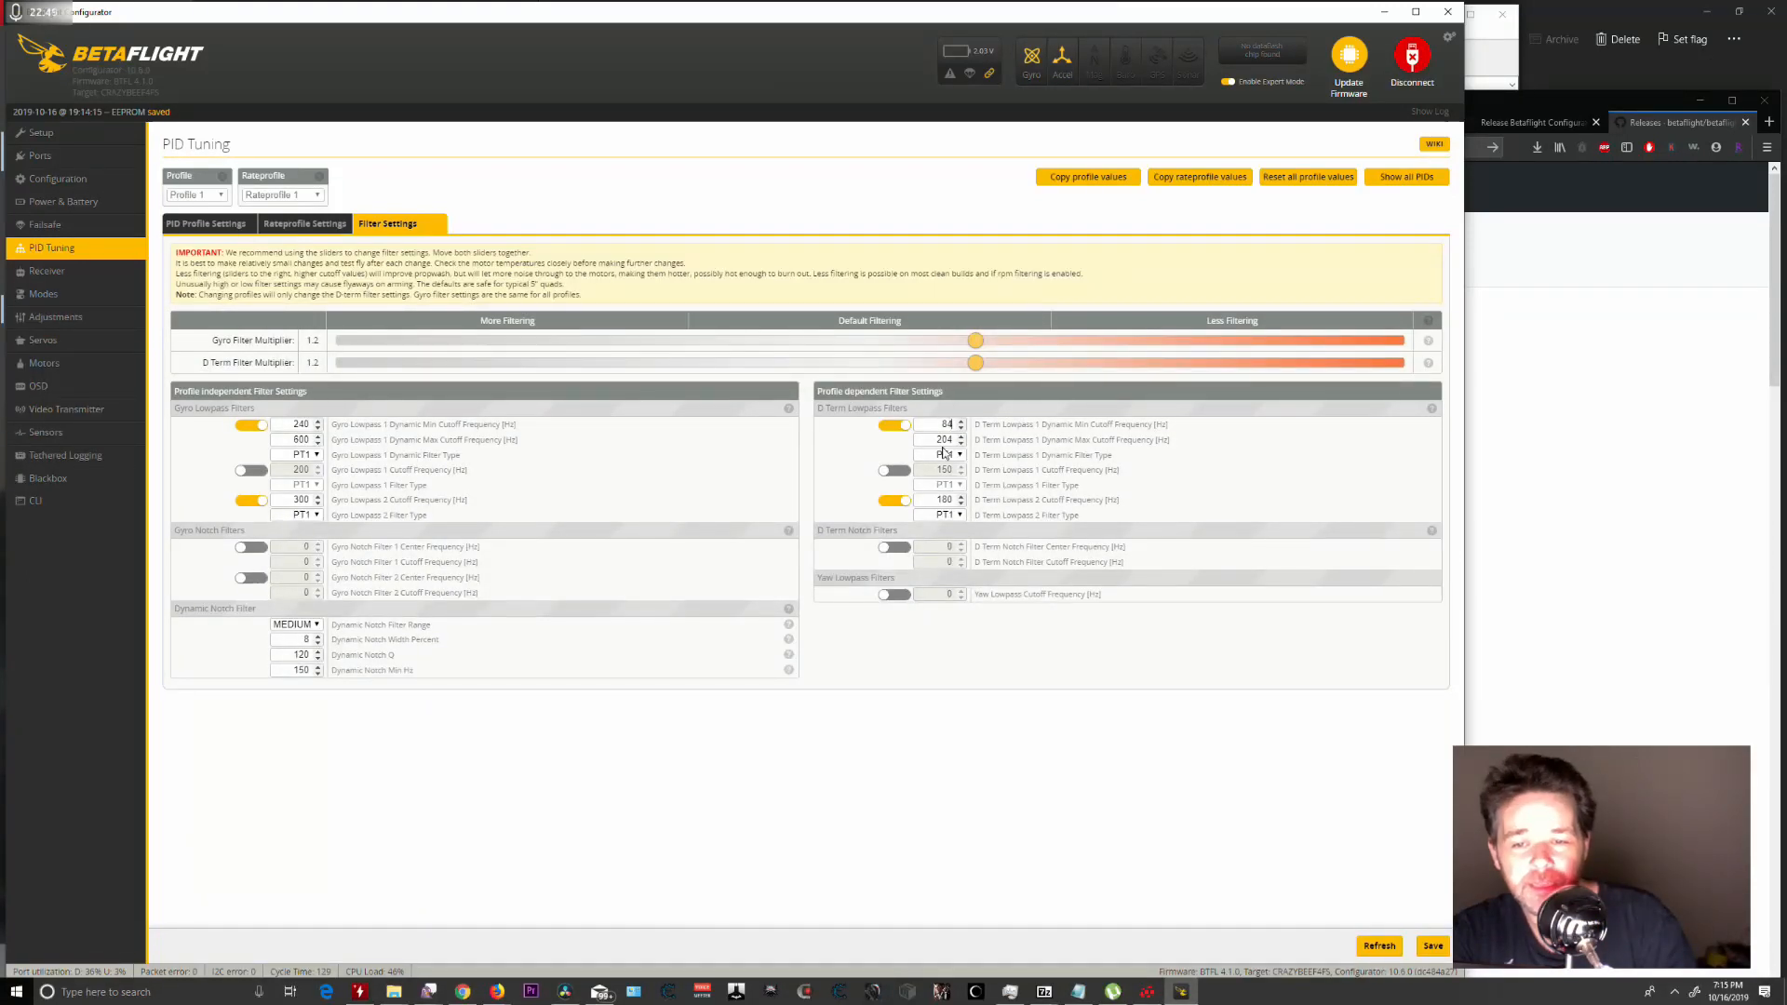
left_click(961, 422)
left_click(961, 438)
left_click(962, 428)
left_click(961, 437)
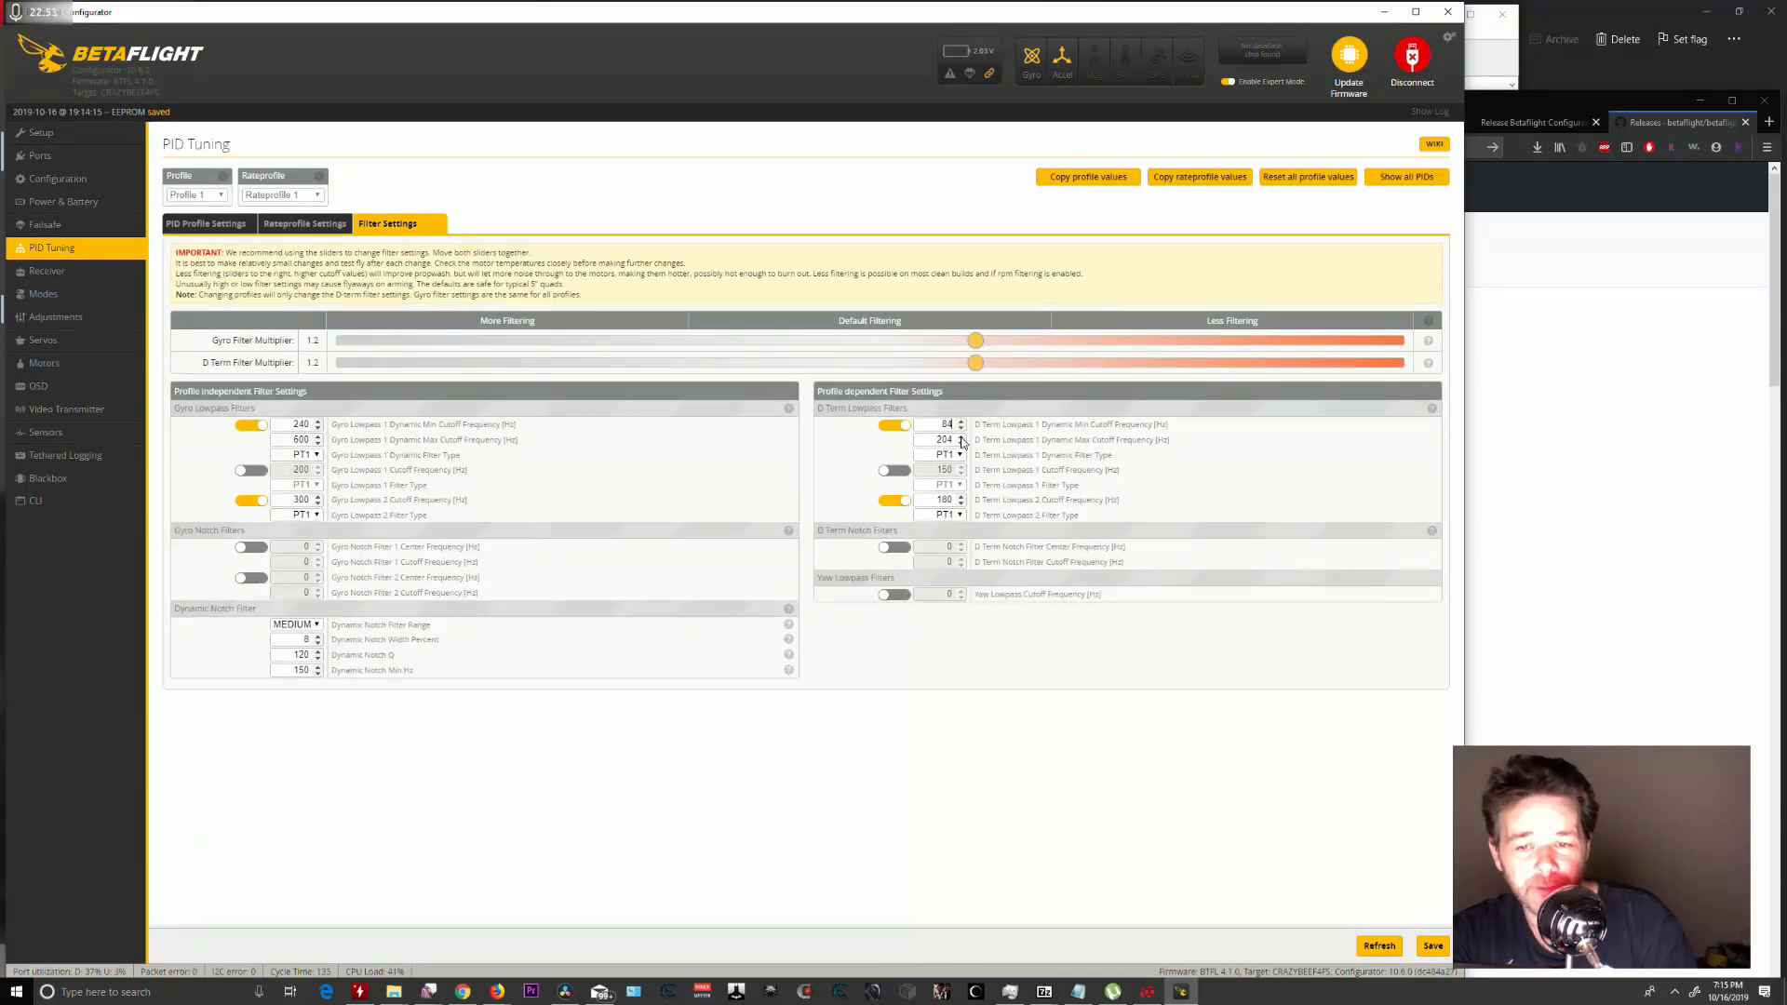
left_click(318, 423)
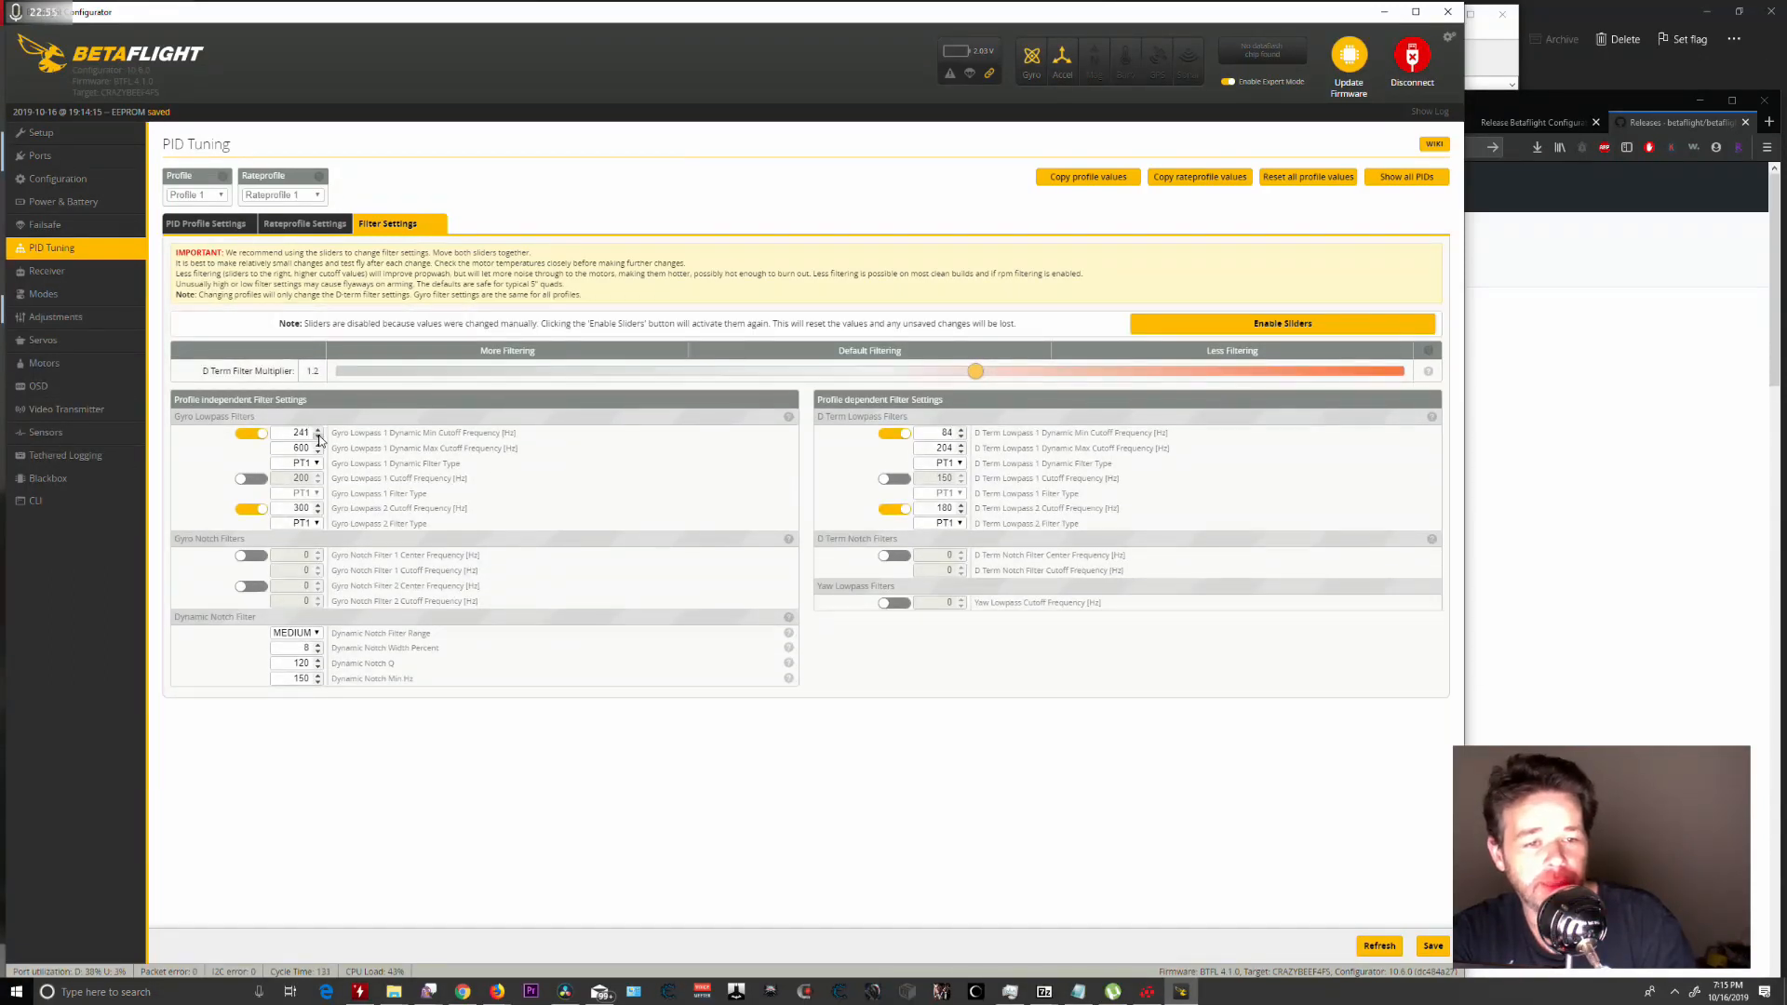
left_click(318, 437)
Set both filter multipliers to 1, and nudge the D Term Lowpass 1 dynamic min cutoff to 71 Hz and back to 70 Hz.
left_click_drag(976, 340, 870, 340)
left_click_drag(975, 362, 869, 362)
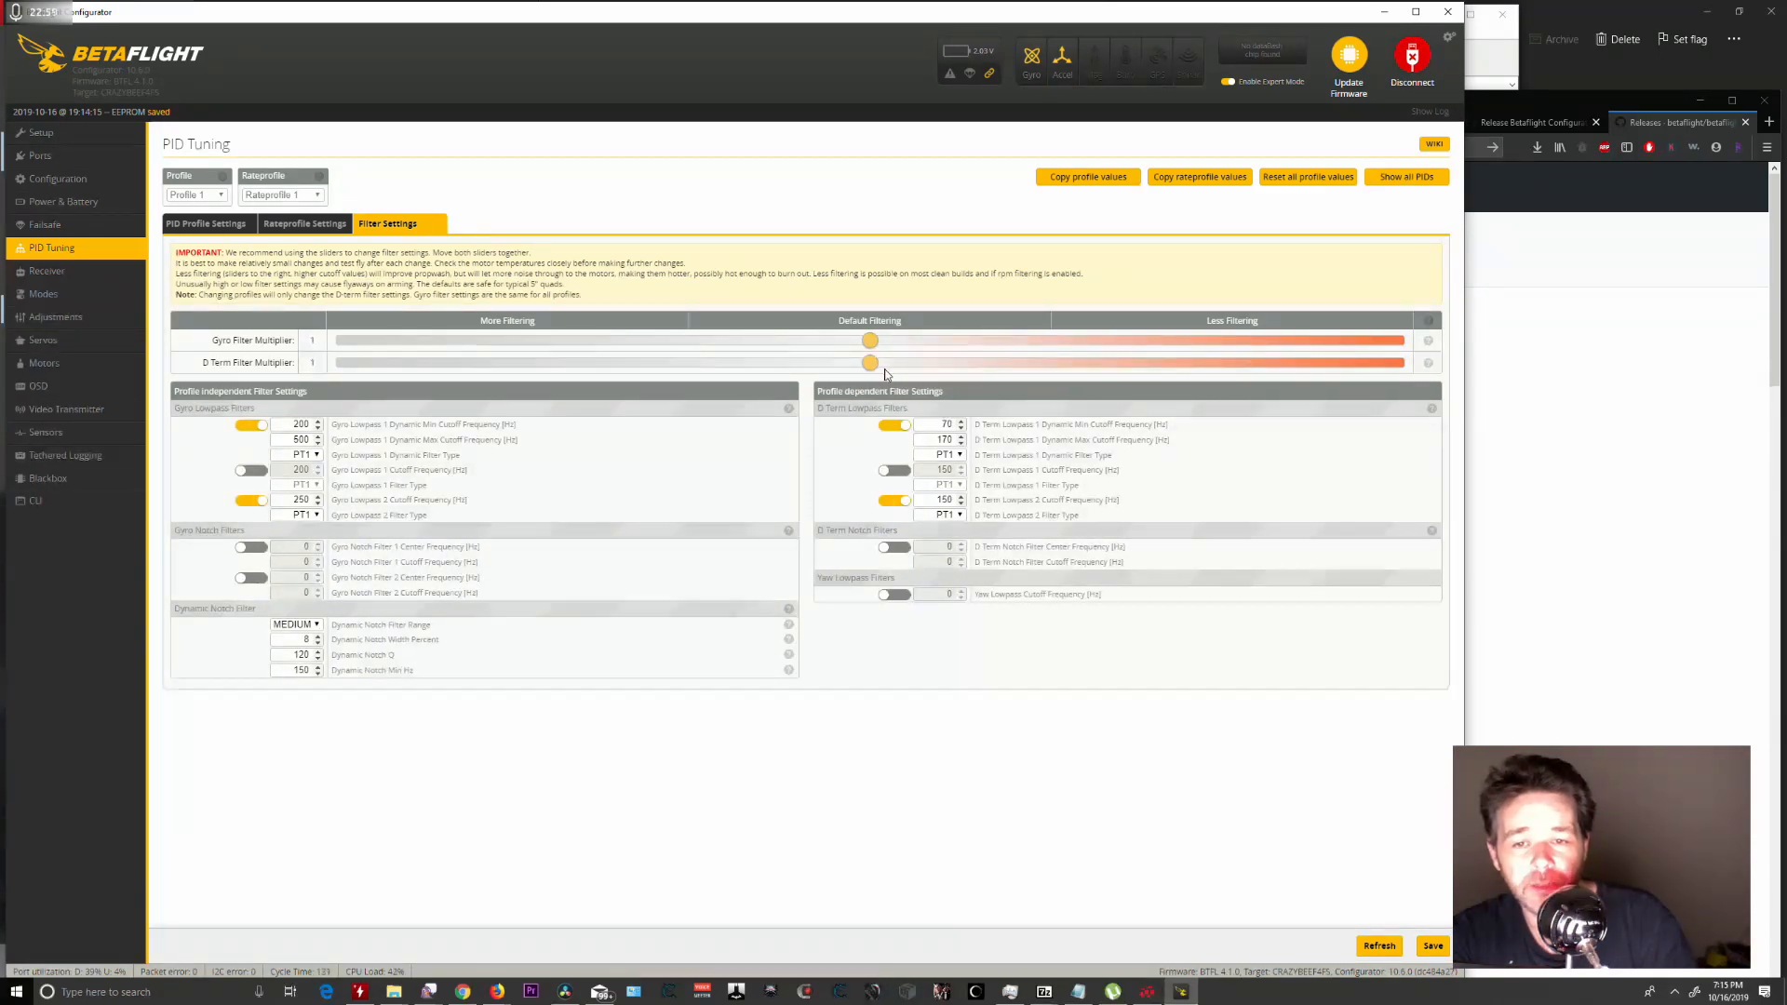
left_click(963, 424)
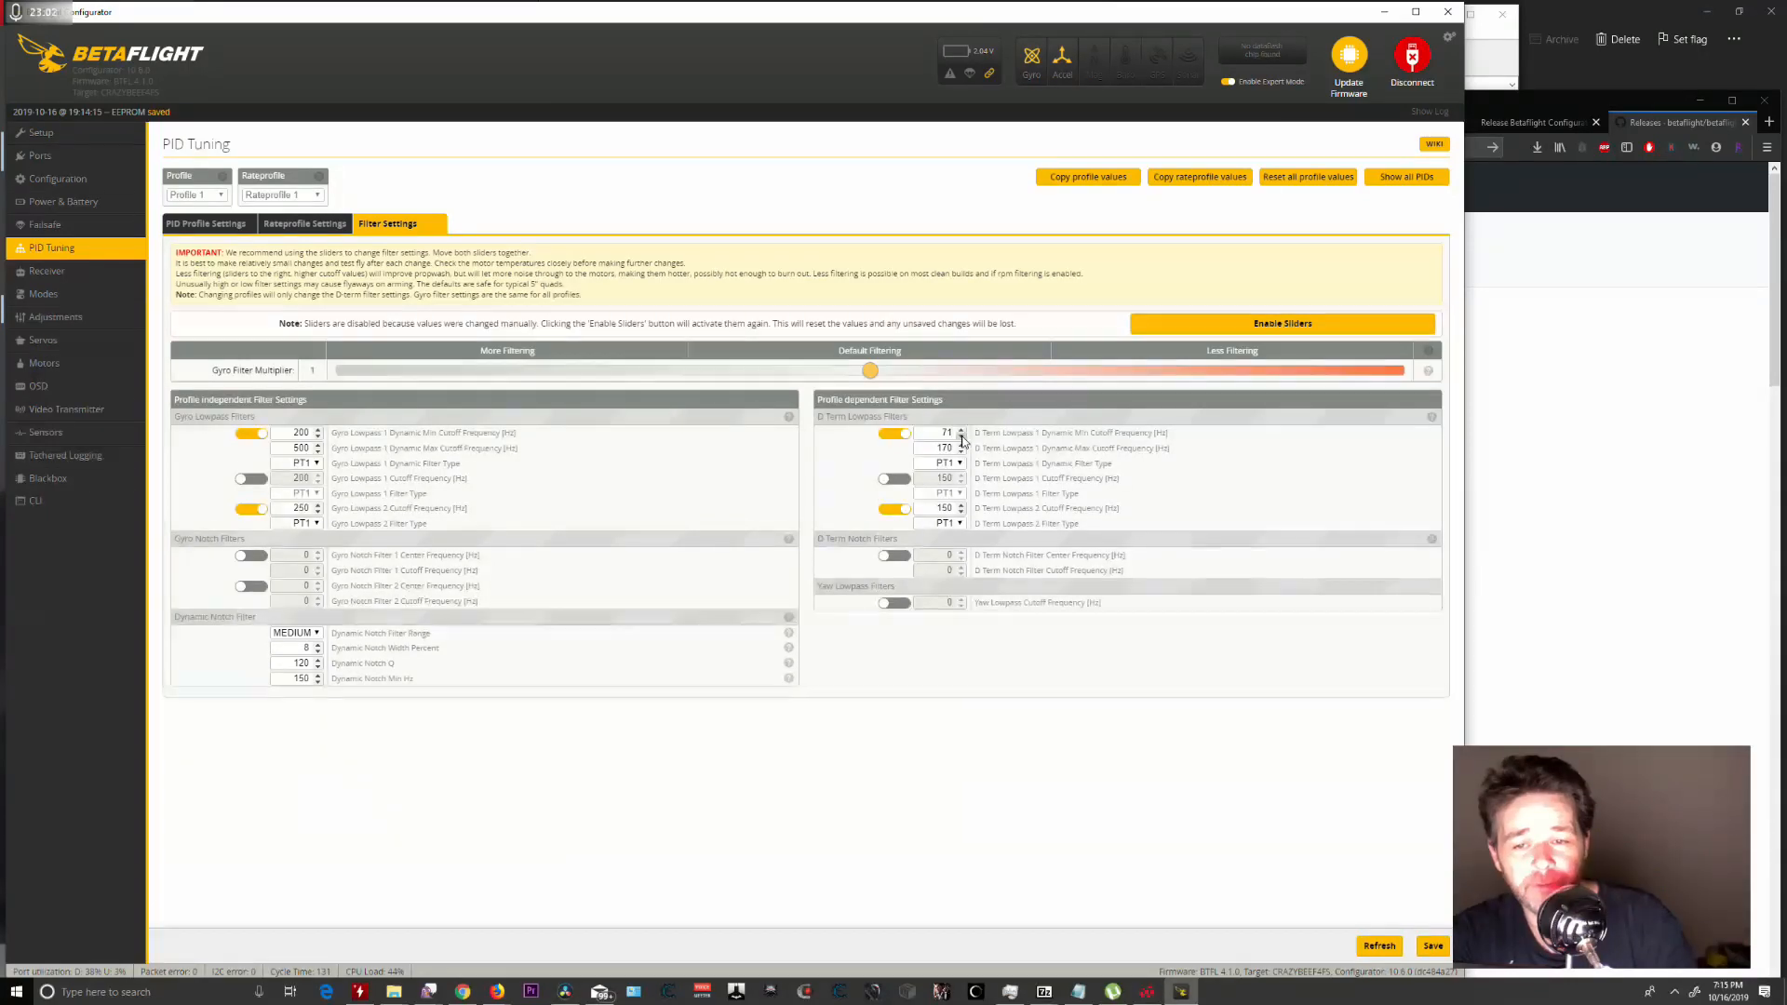
left_click(962, 437)
Set the Gyro Filter Multiplier and the D Term Filter Multiplier to 1.1.
mouse_move(877, 342)
left_mouse_down()
mouse_move(929, 344)
mouse_move(876, 342)
left_mouse_up()
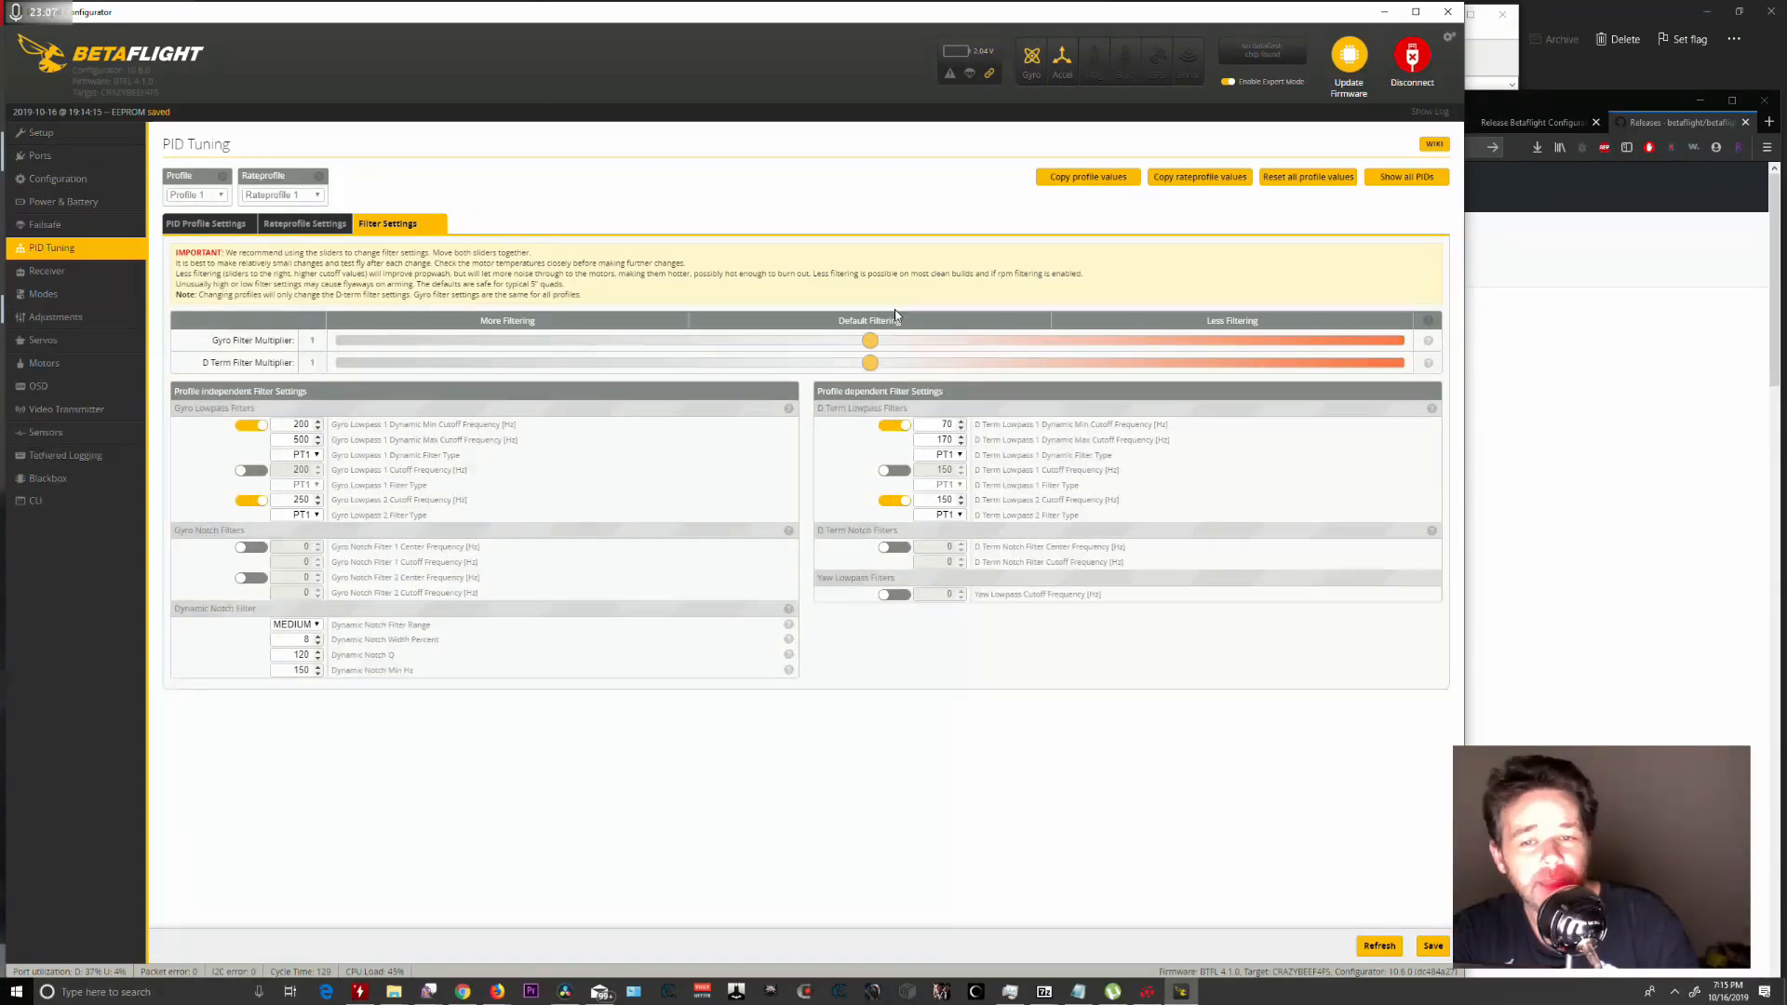
triple_click(872, 362)
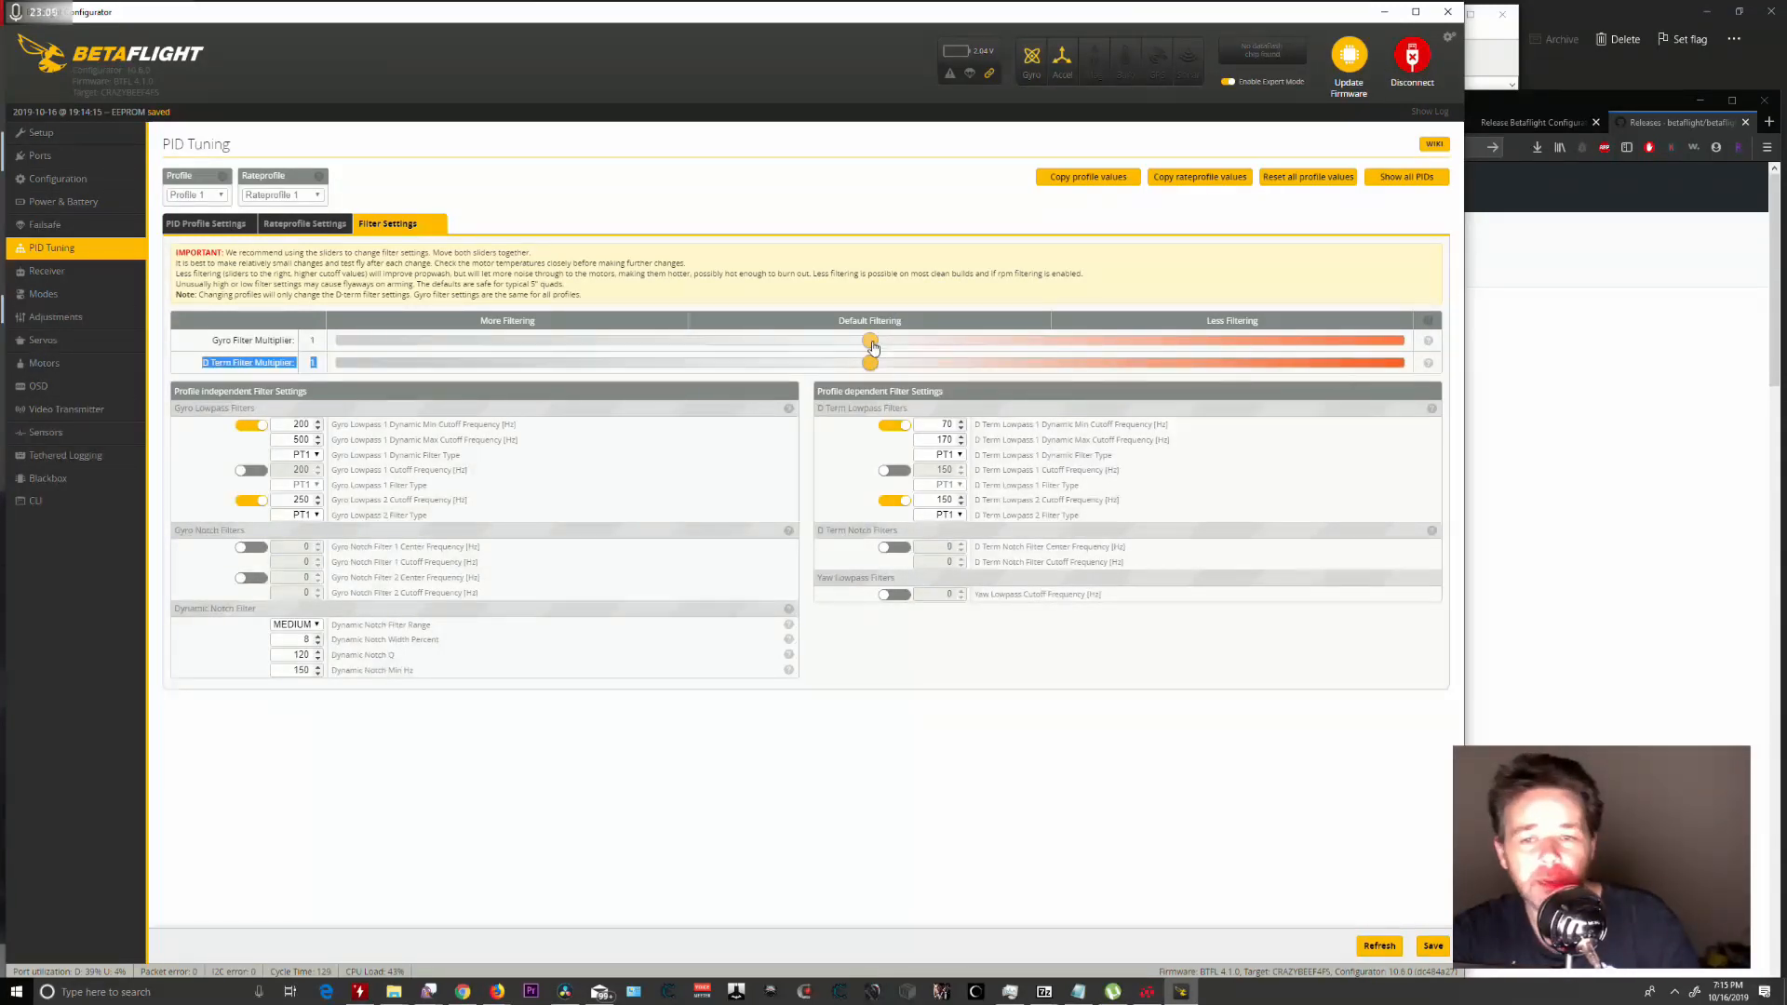
left_click(912, 341)
left_click(941, 362)
left_click(825, 355)
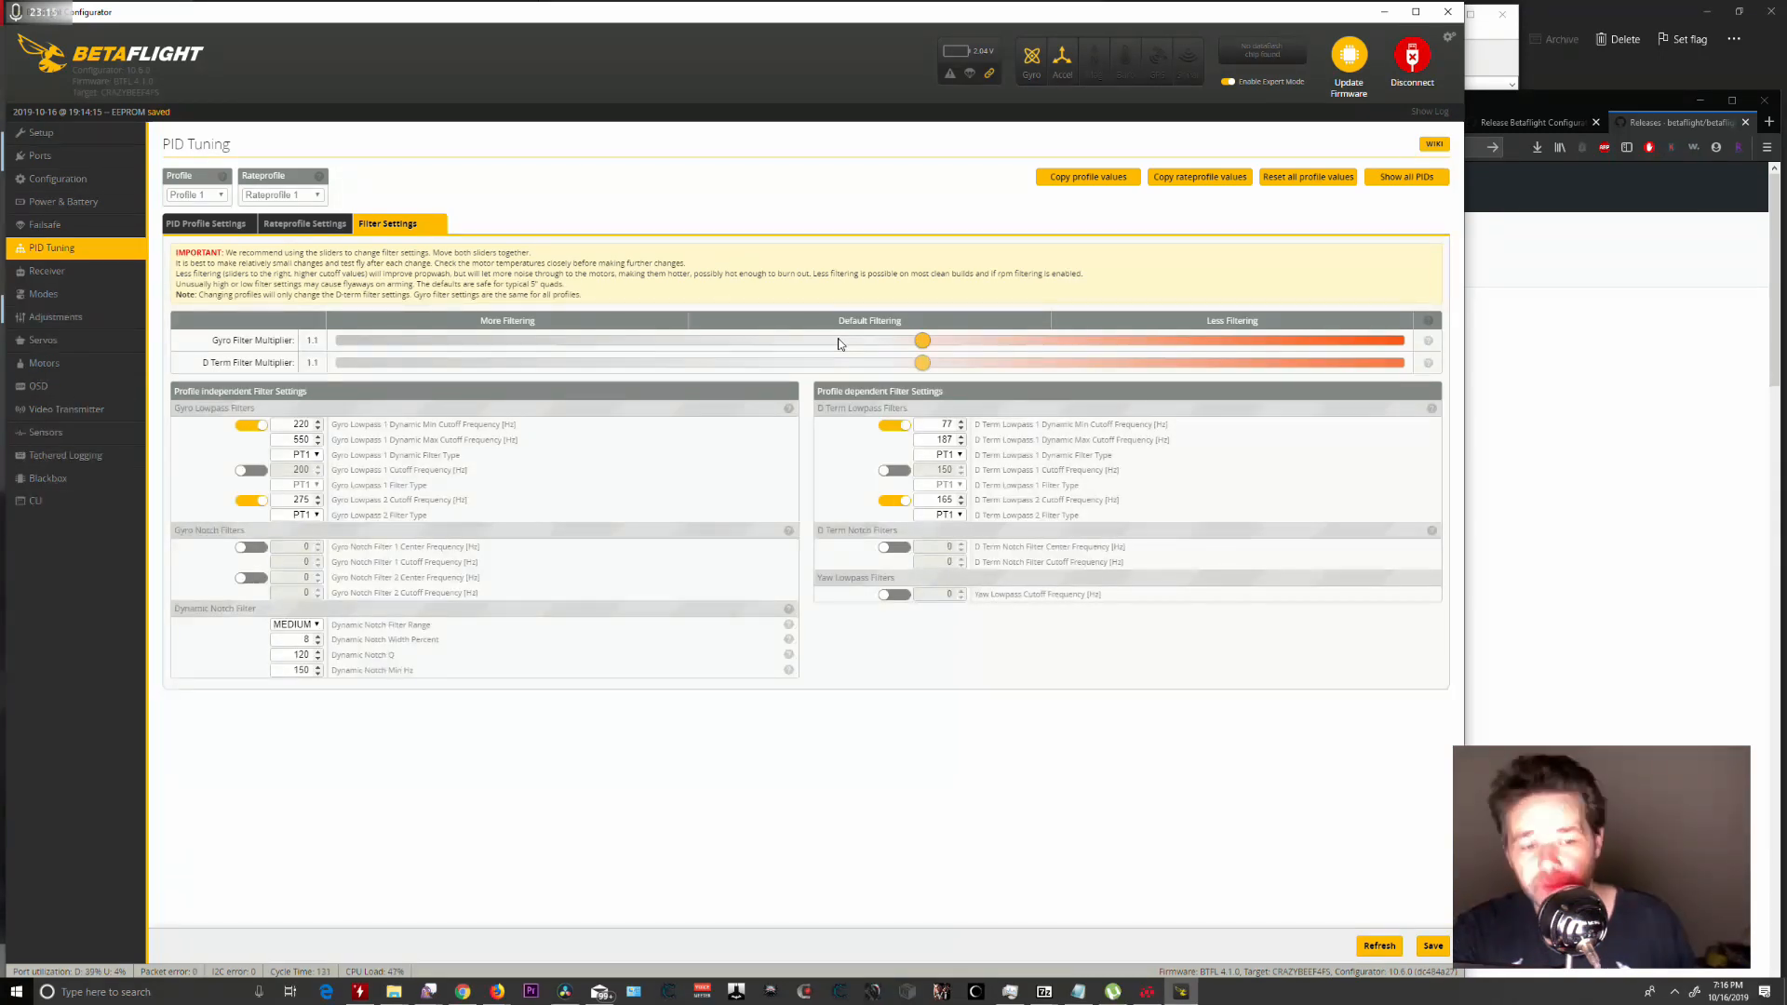
Switch the Dynamic Notch Filter Range between High and Medium, leave it on High, and save the filter settings.
left_click(317, 626)
left_click(284, 629)
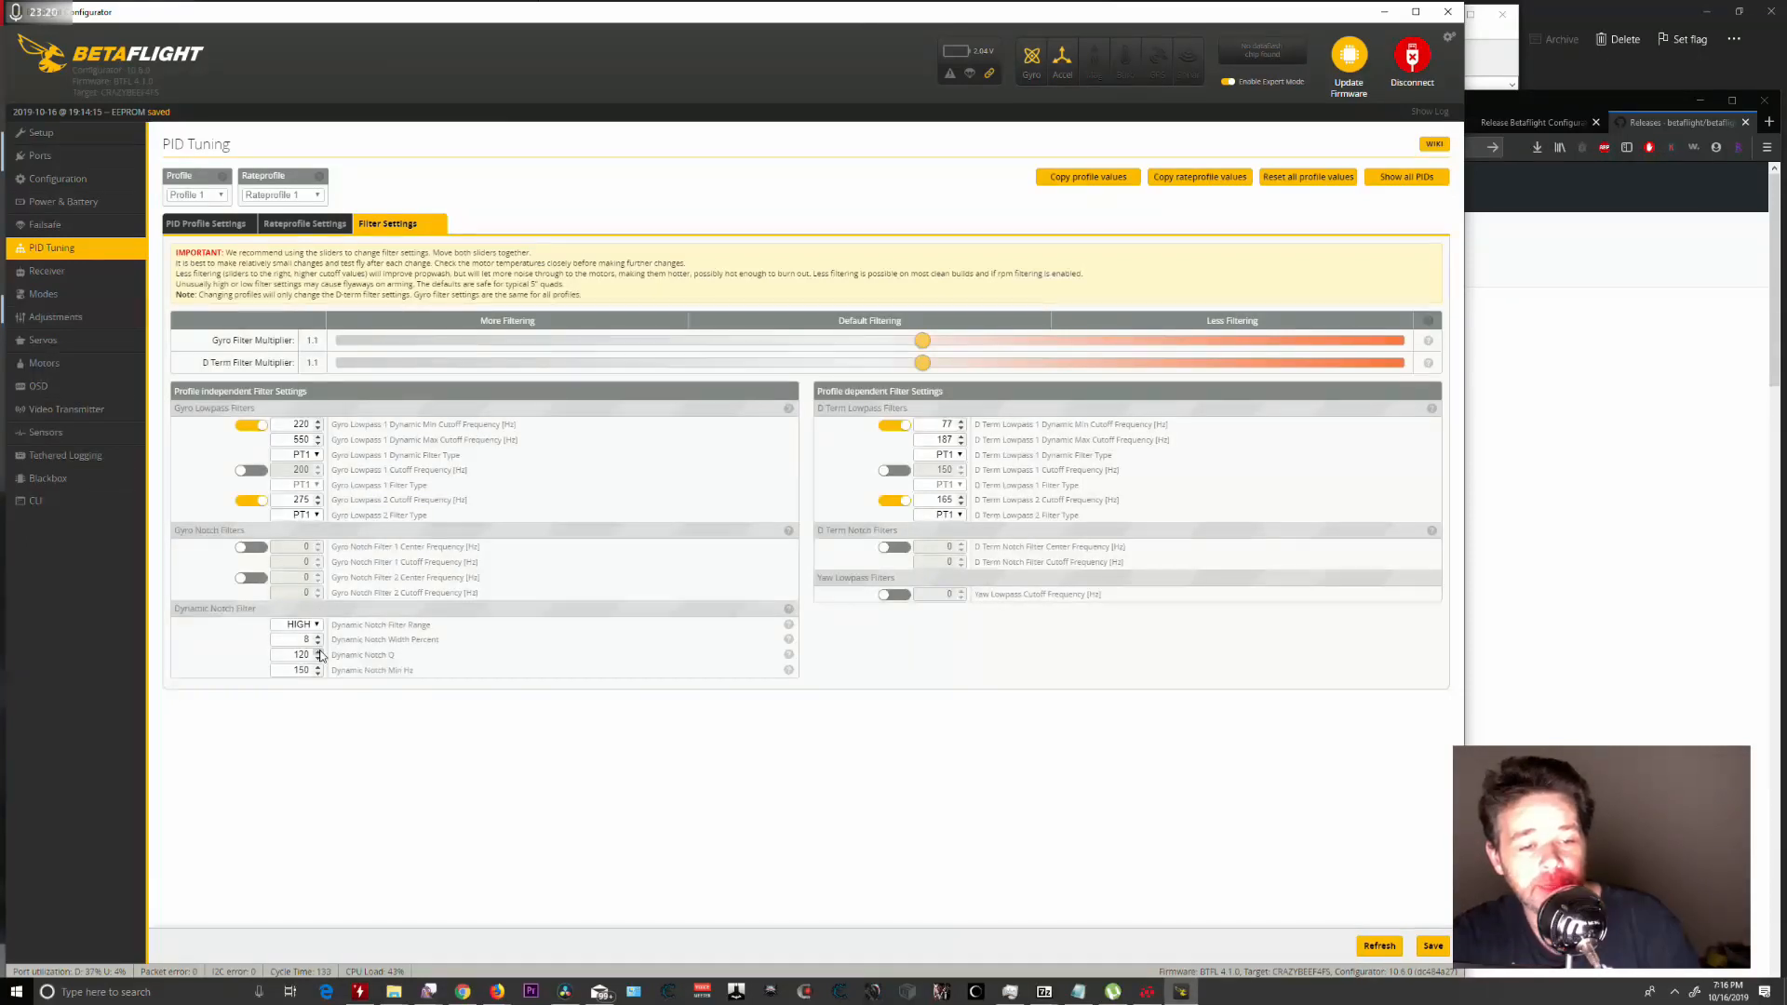
mouse_move(788, 627)
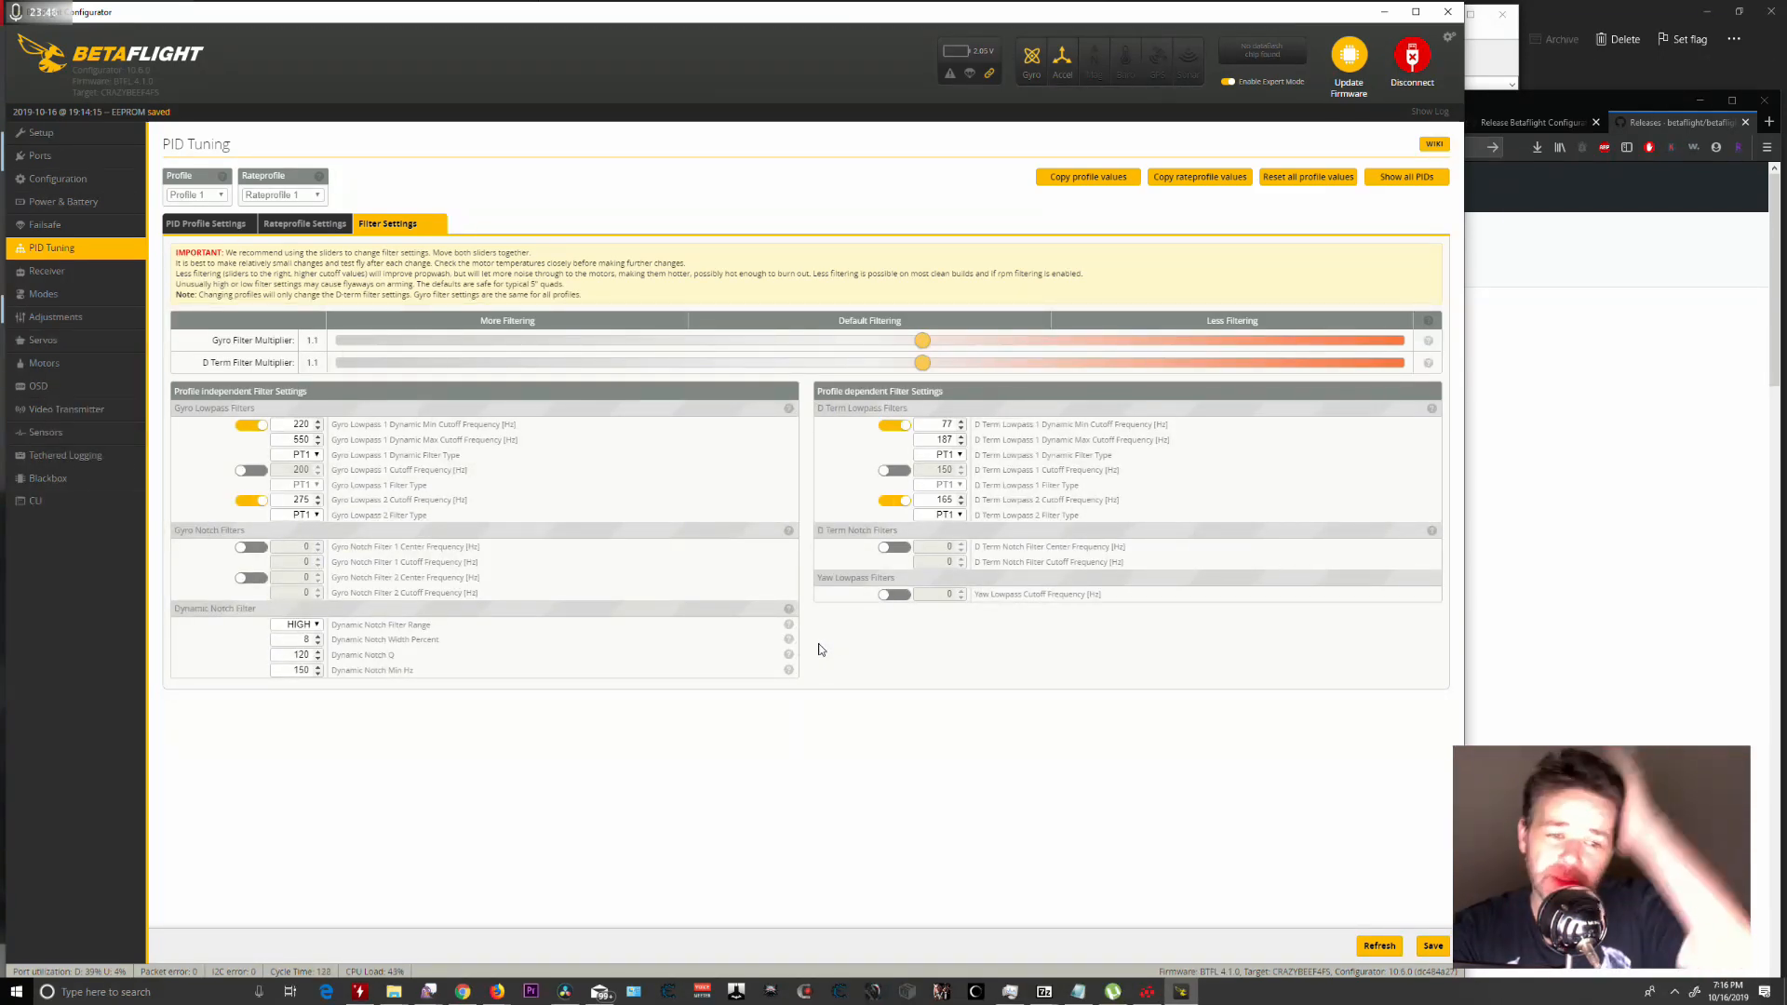
left_click(300, 624)
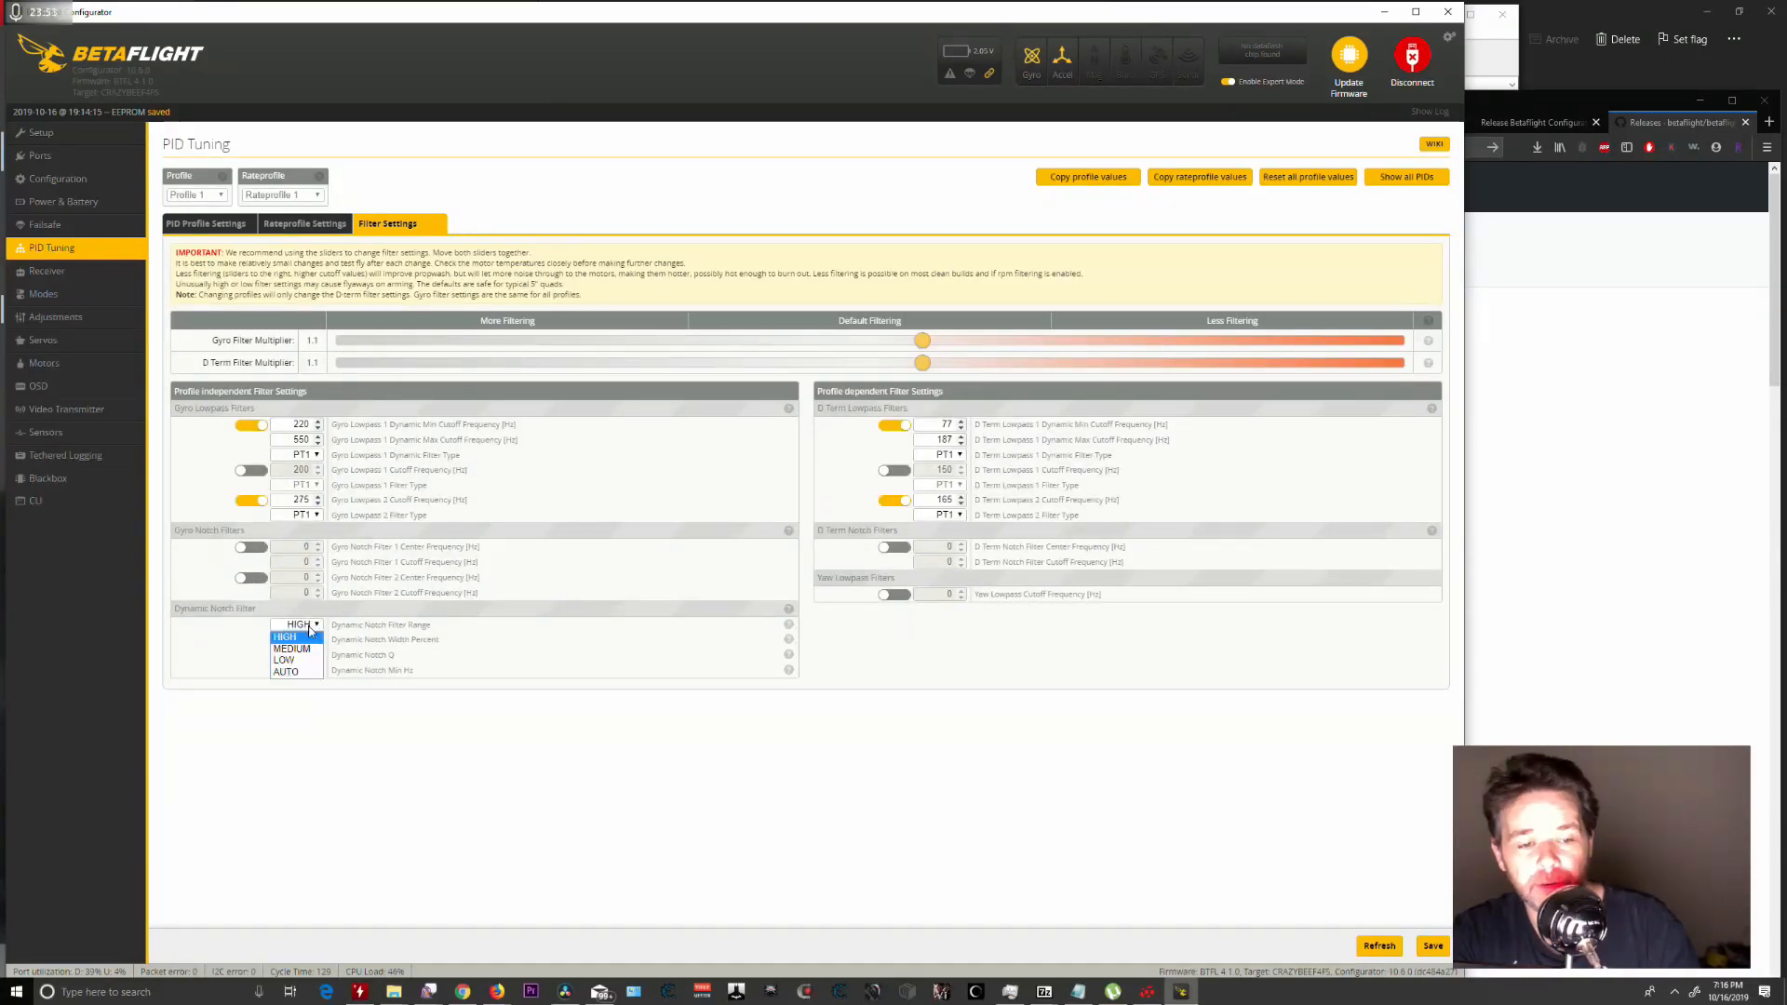
left_click(300, 654)
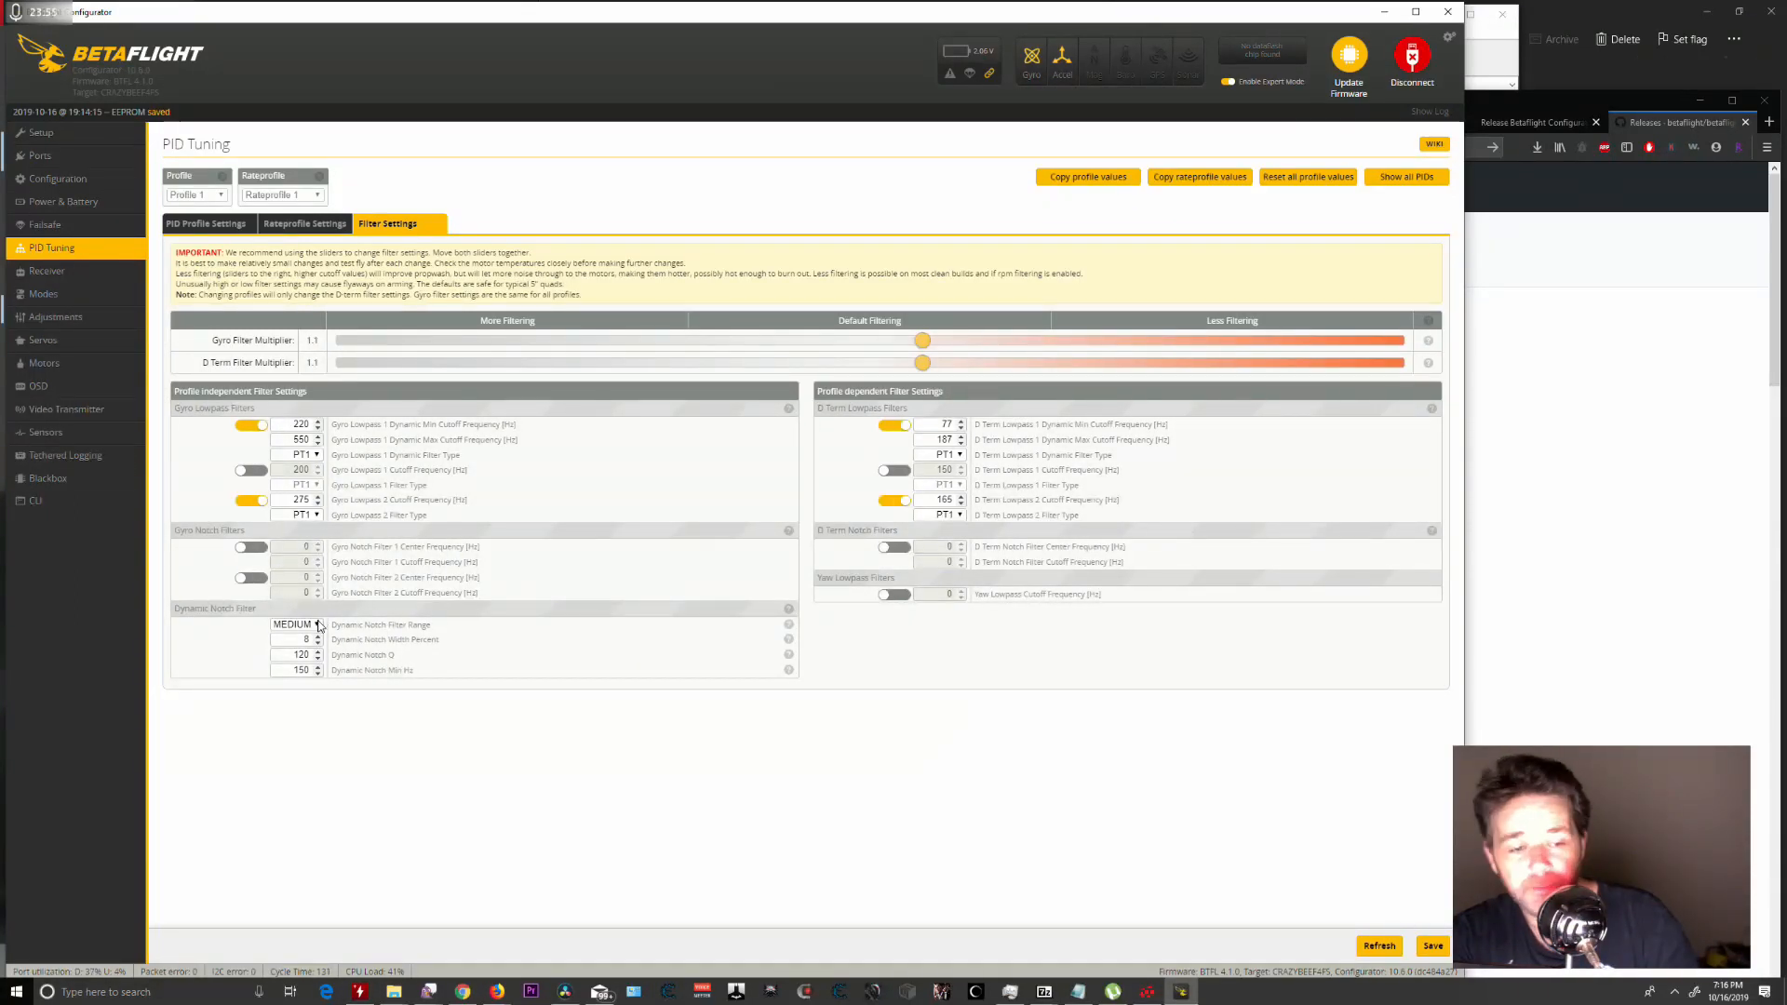
left_click(310, 625)
left_click(298, 638)
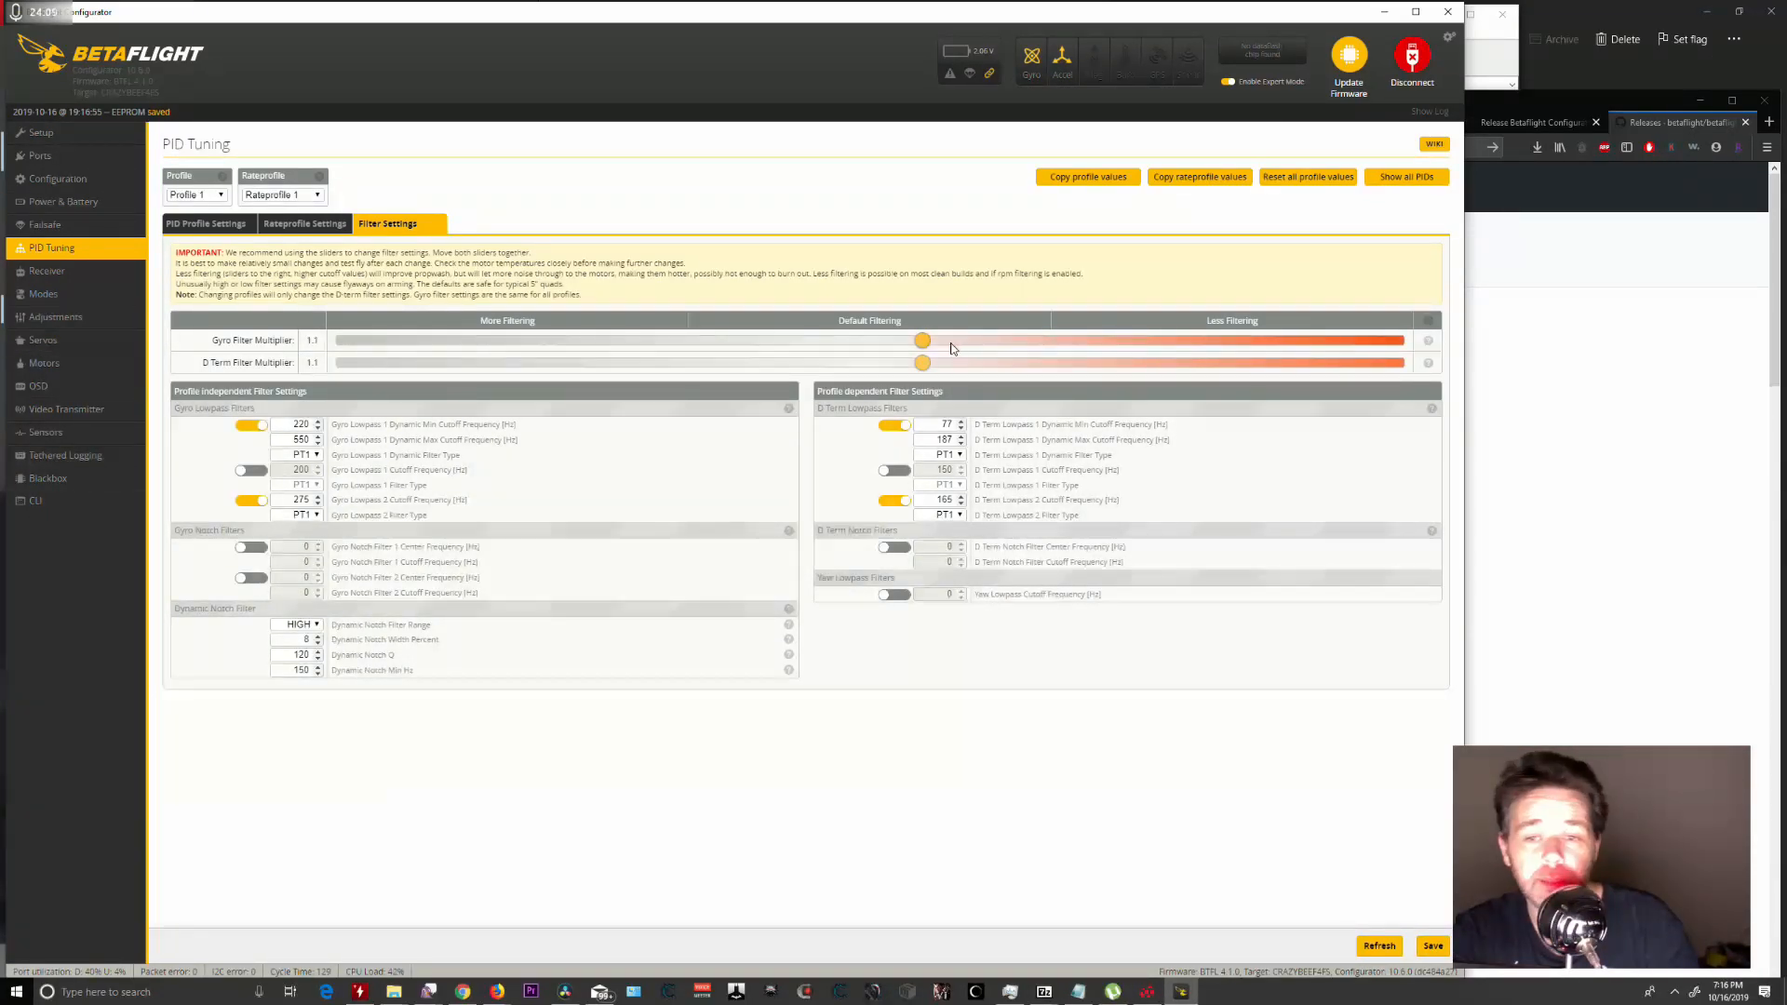
Examine the receiver's RC Smoothing types, RSSI Channel and Auto Smoothness settings, leaving the Smoothing Type on Filter.
left_click(48, 273)
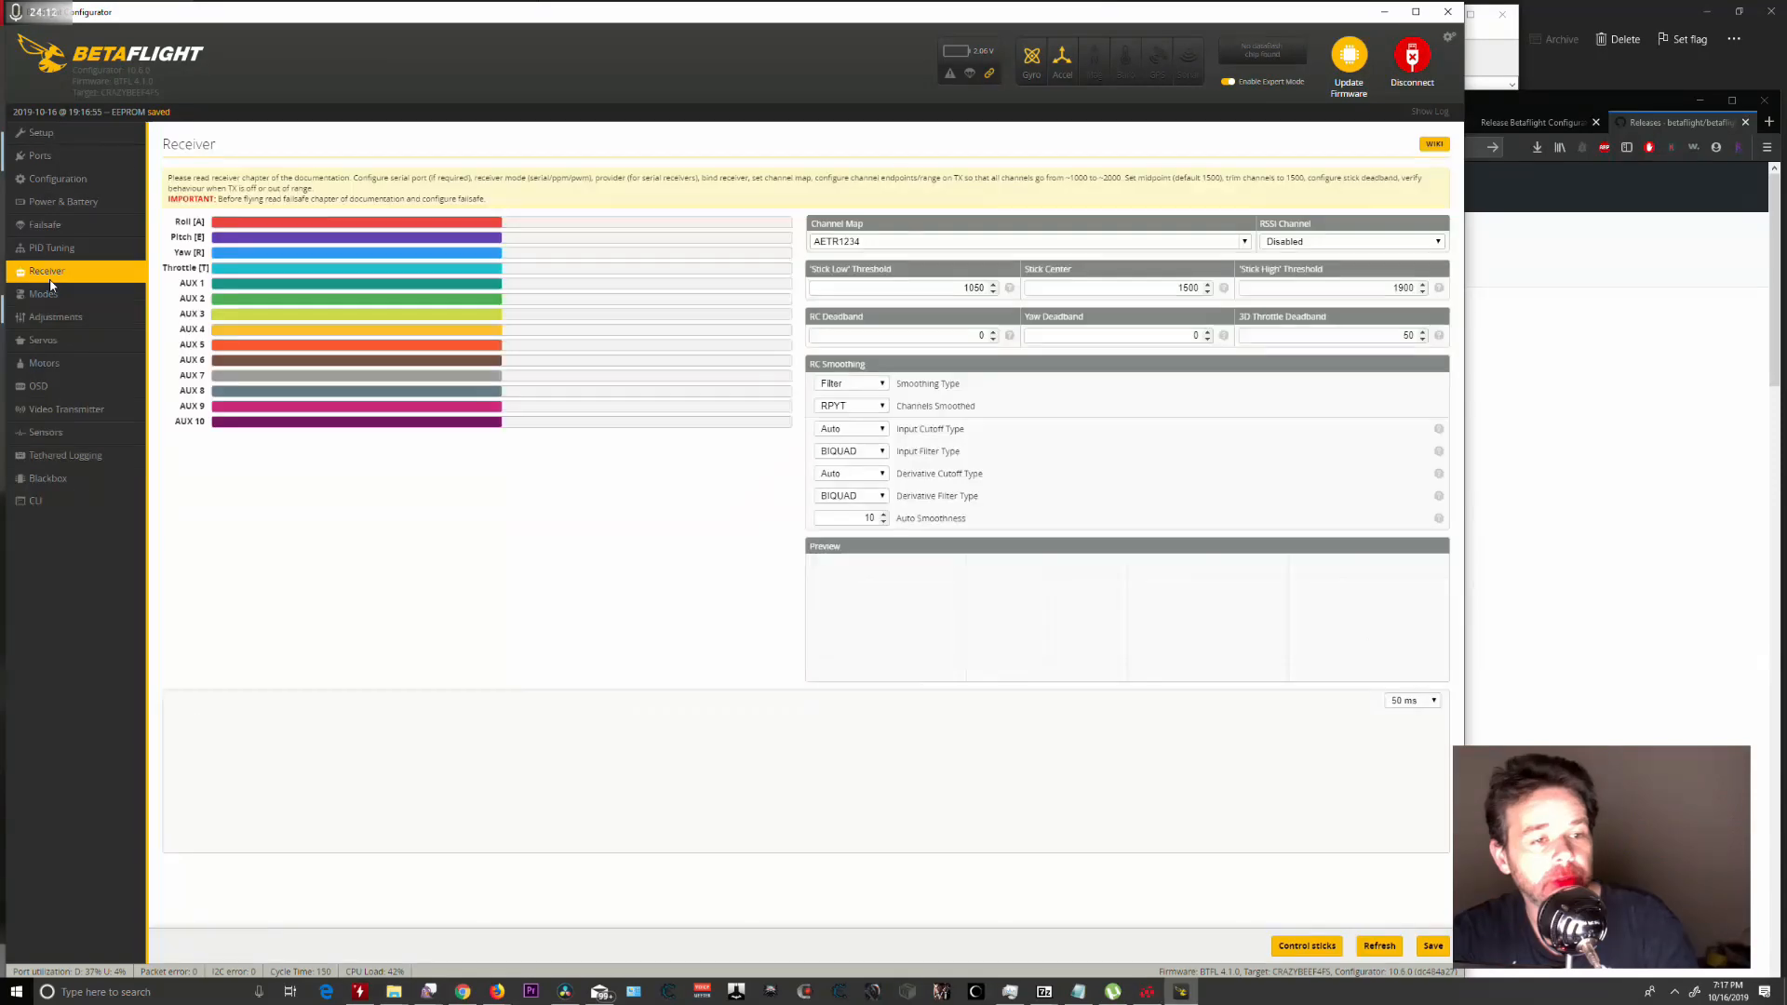
left_click(858, 385)
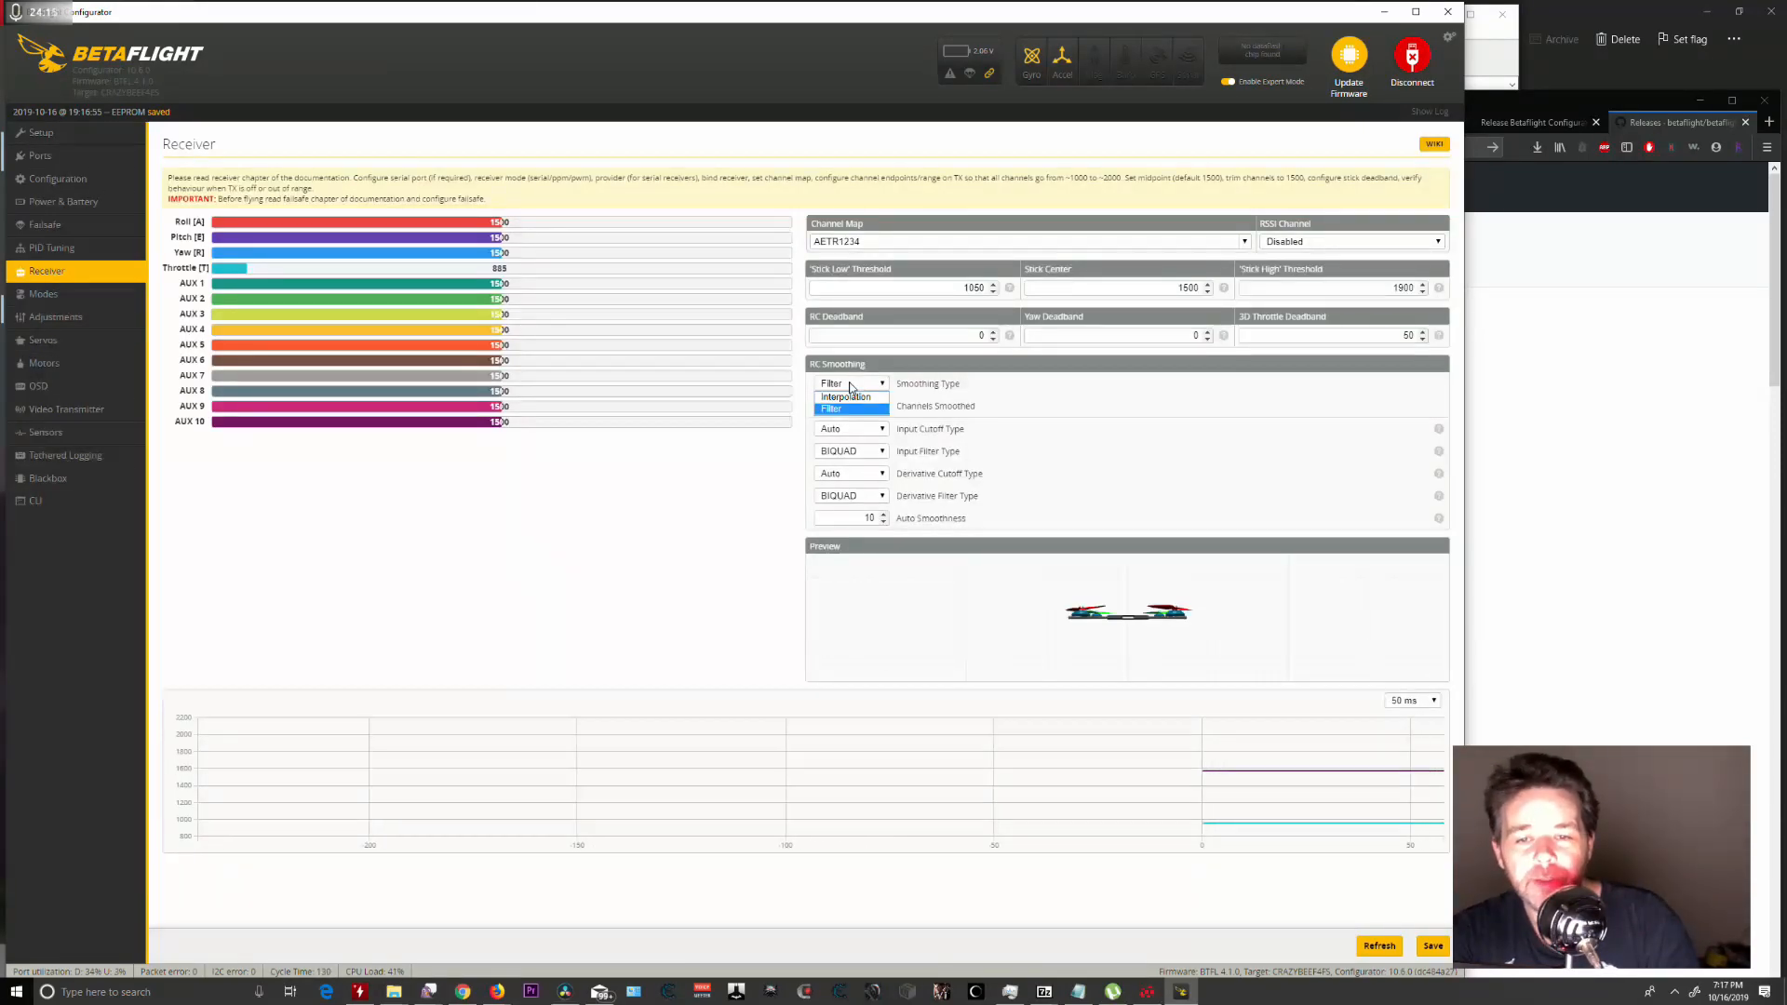
left_click(840, 361)
left_click(850, 384)
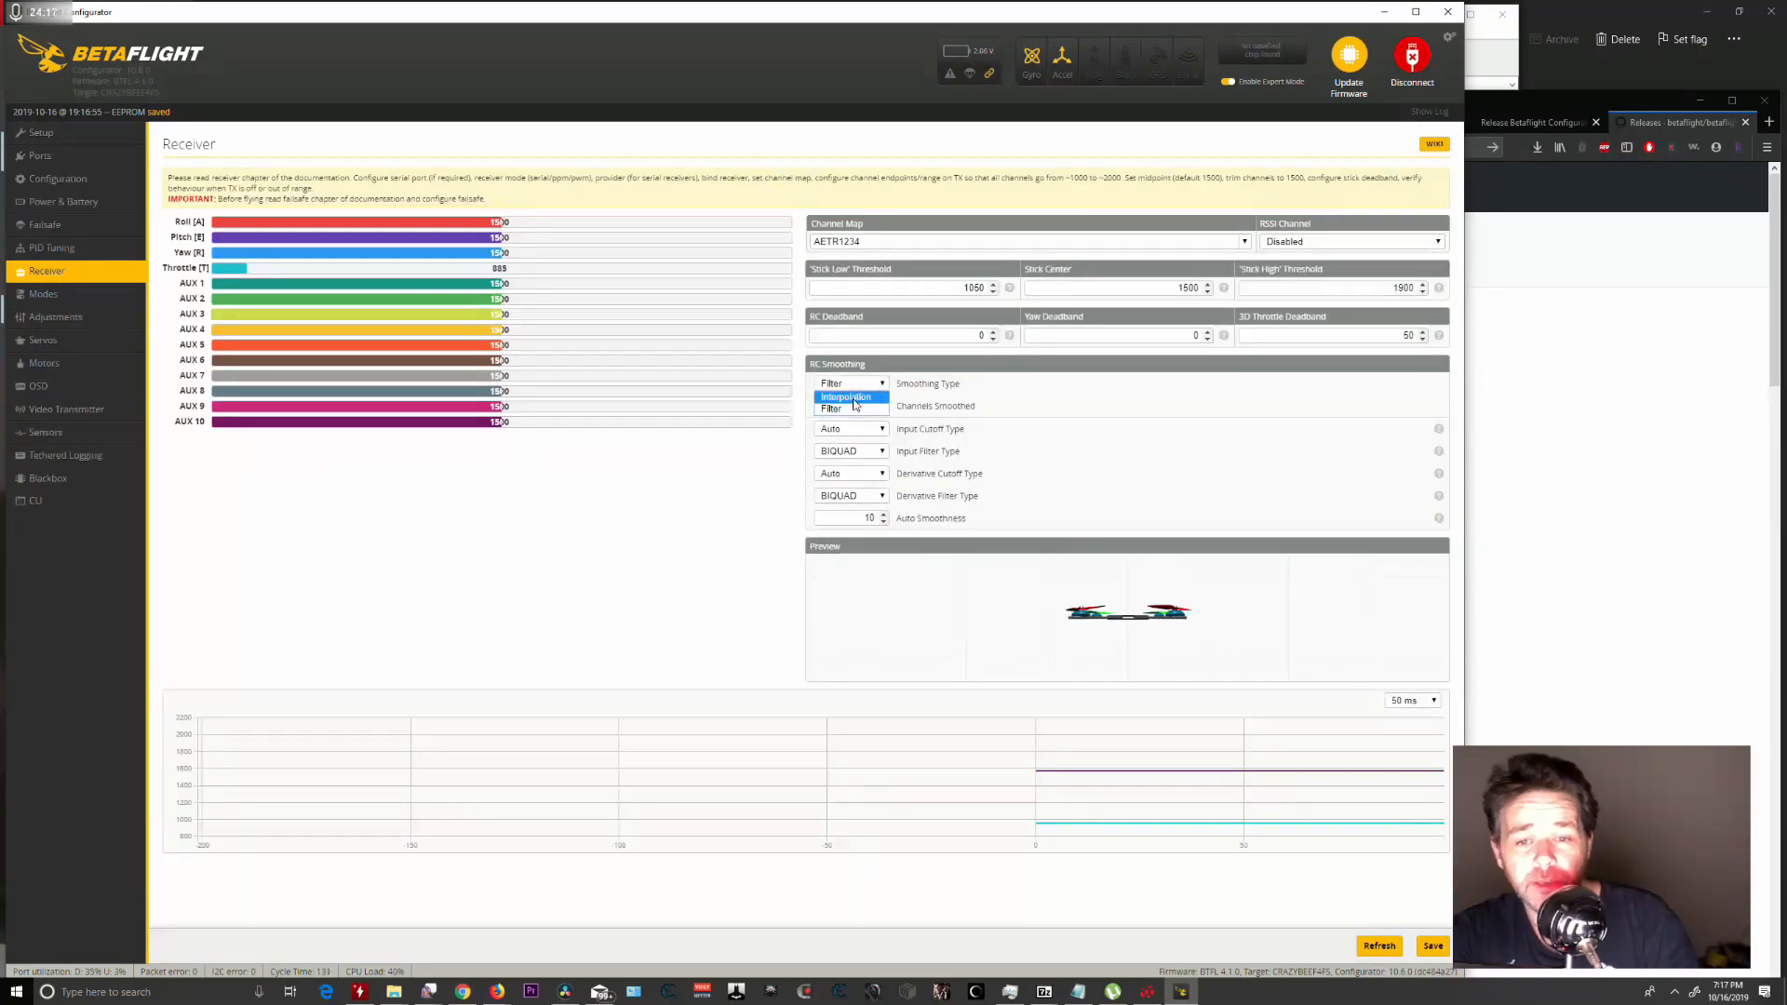
left_click(849, 409)
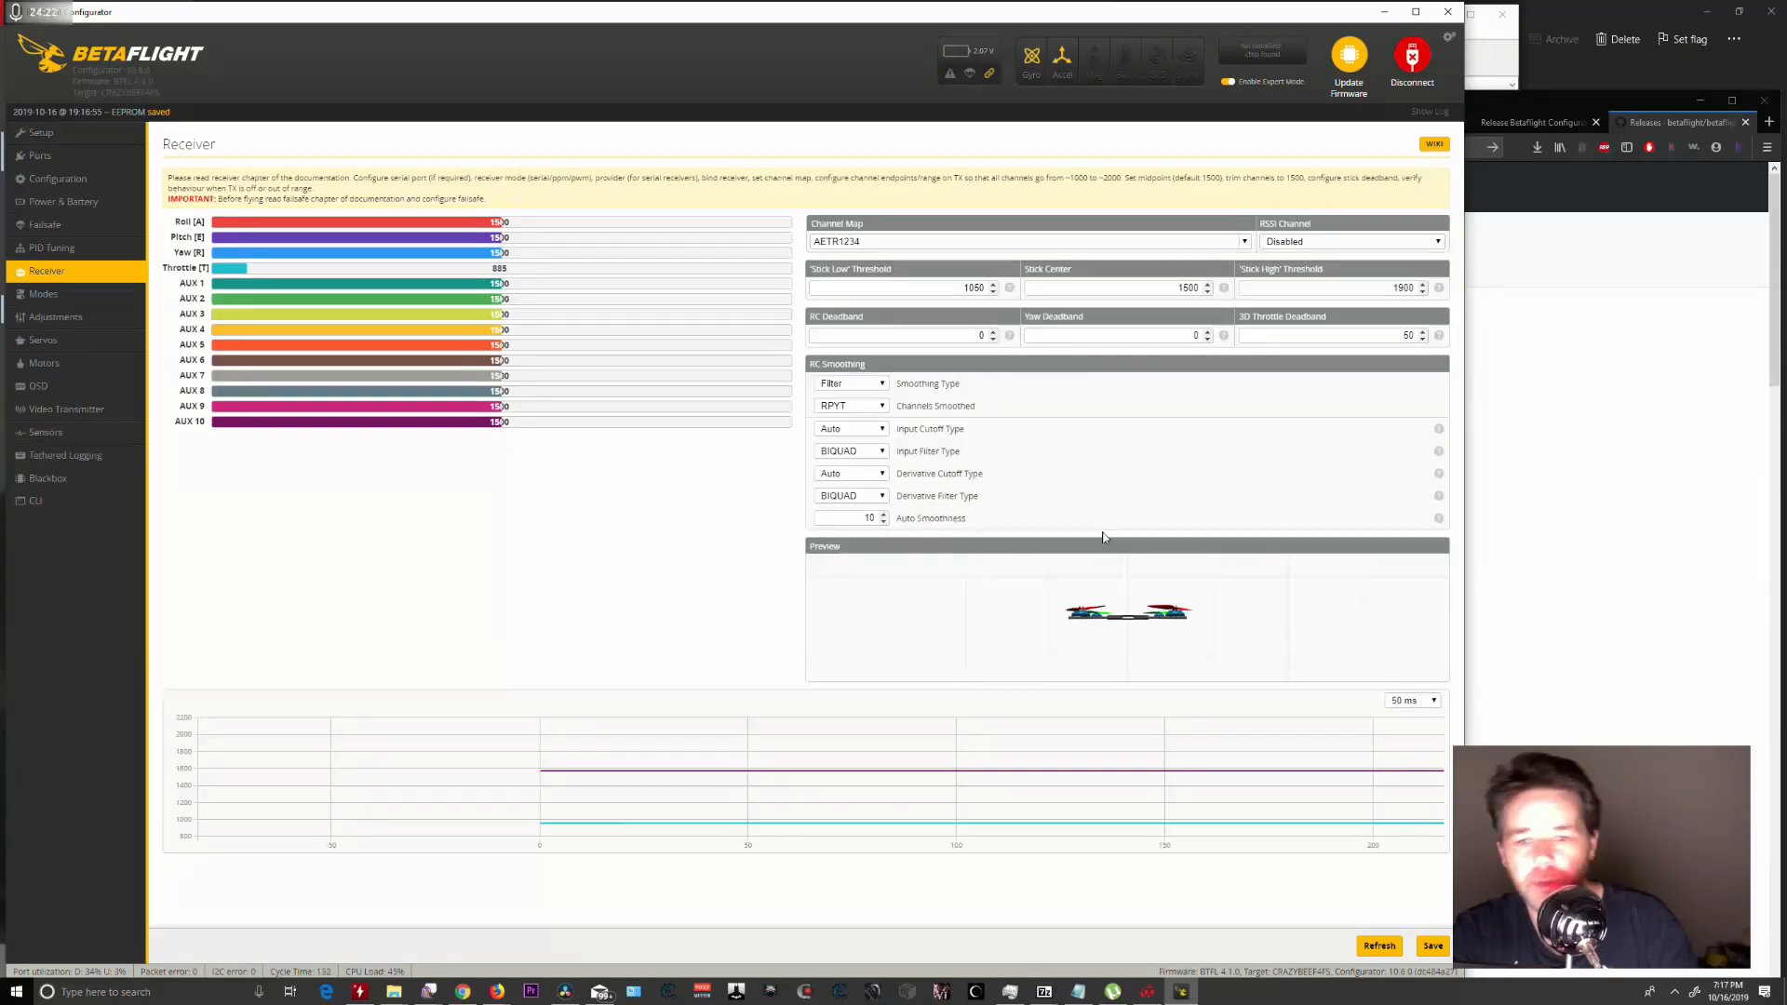
left_click(1341, 241)
left_click(1243, 249)
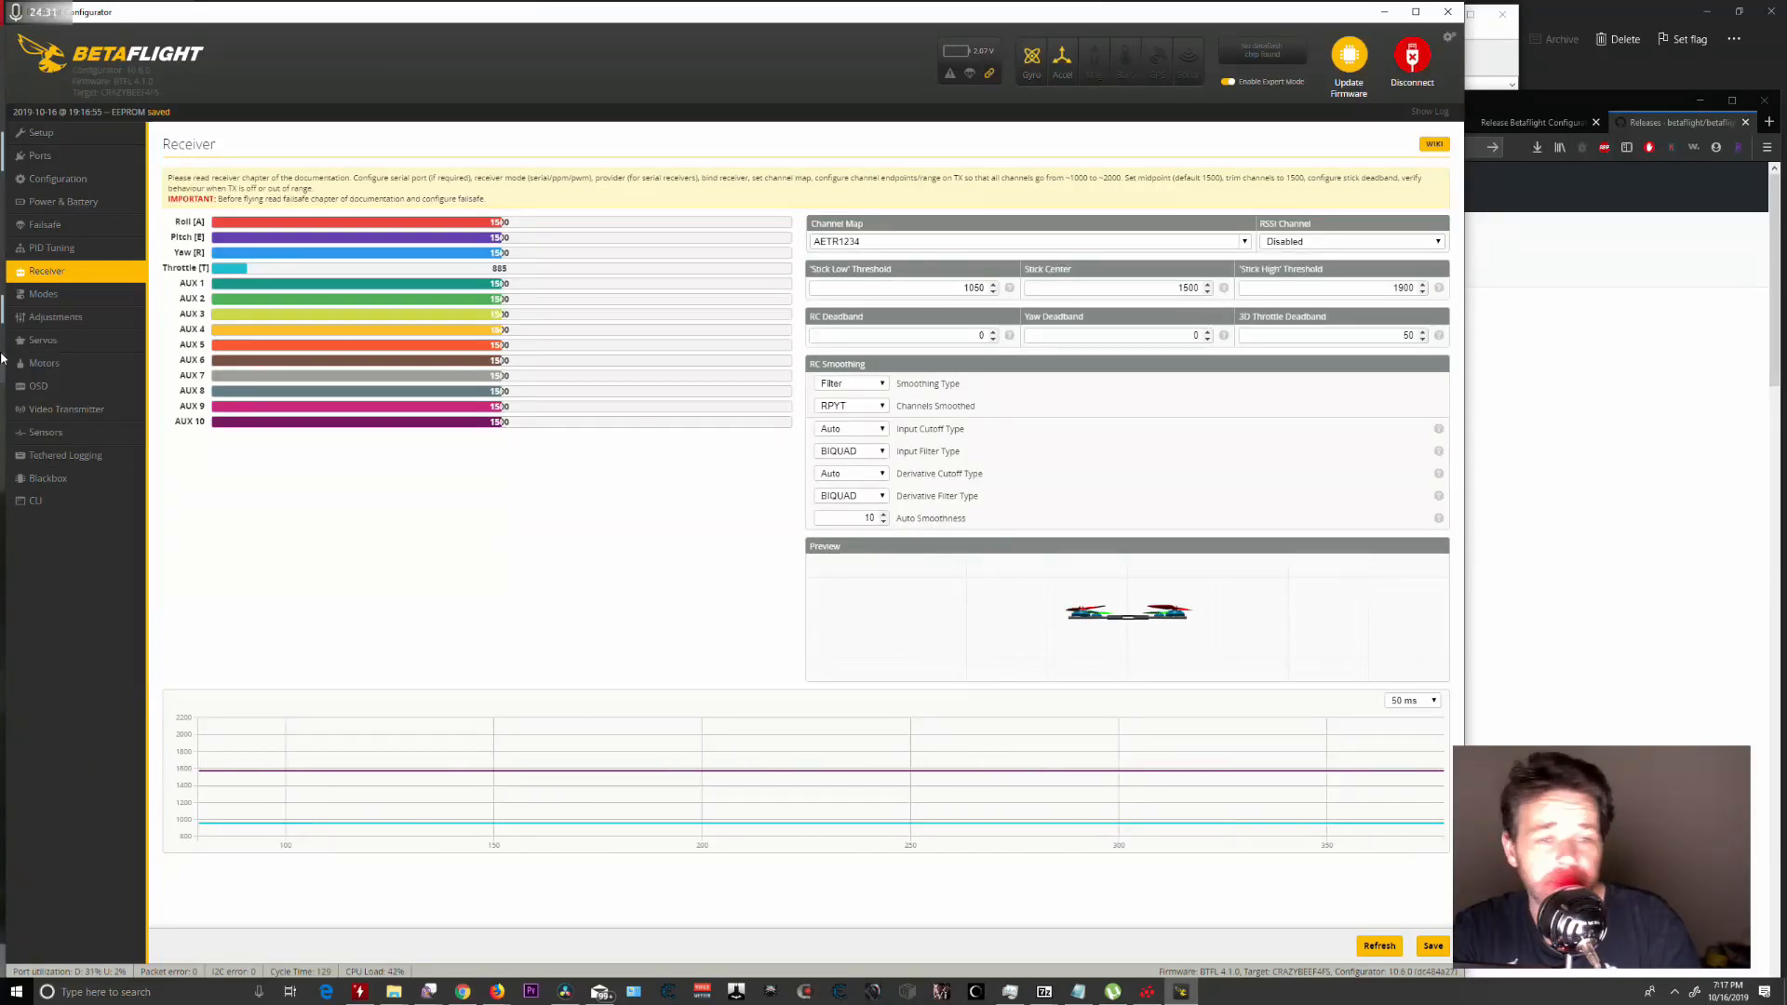
double_click(867, 517)
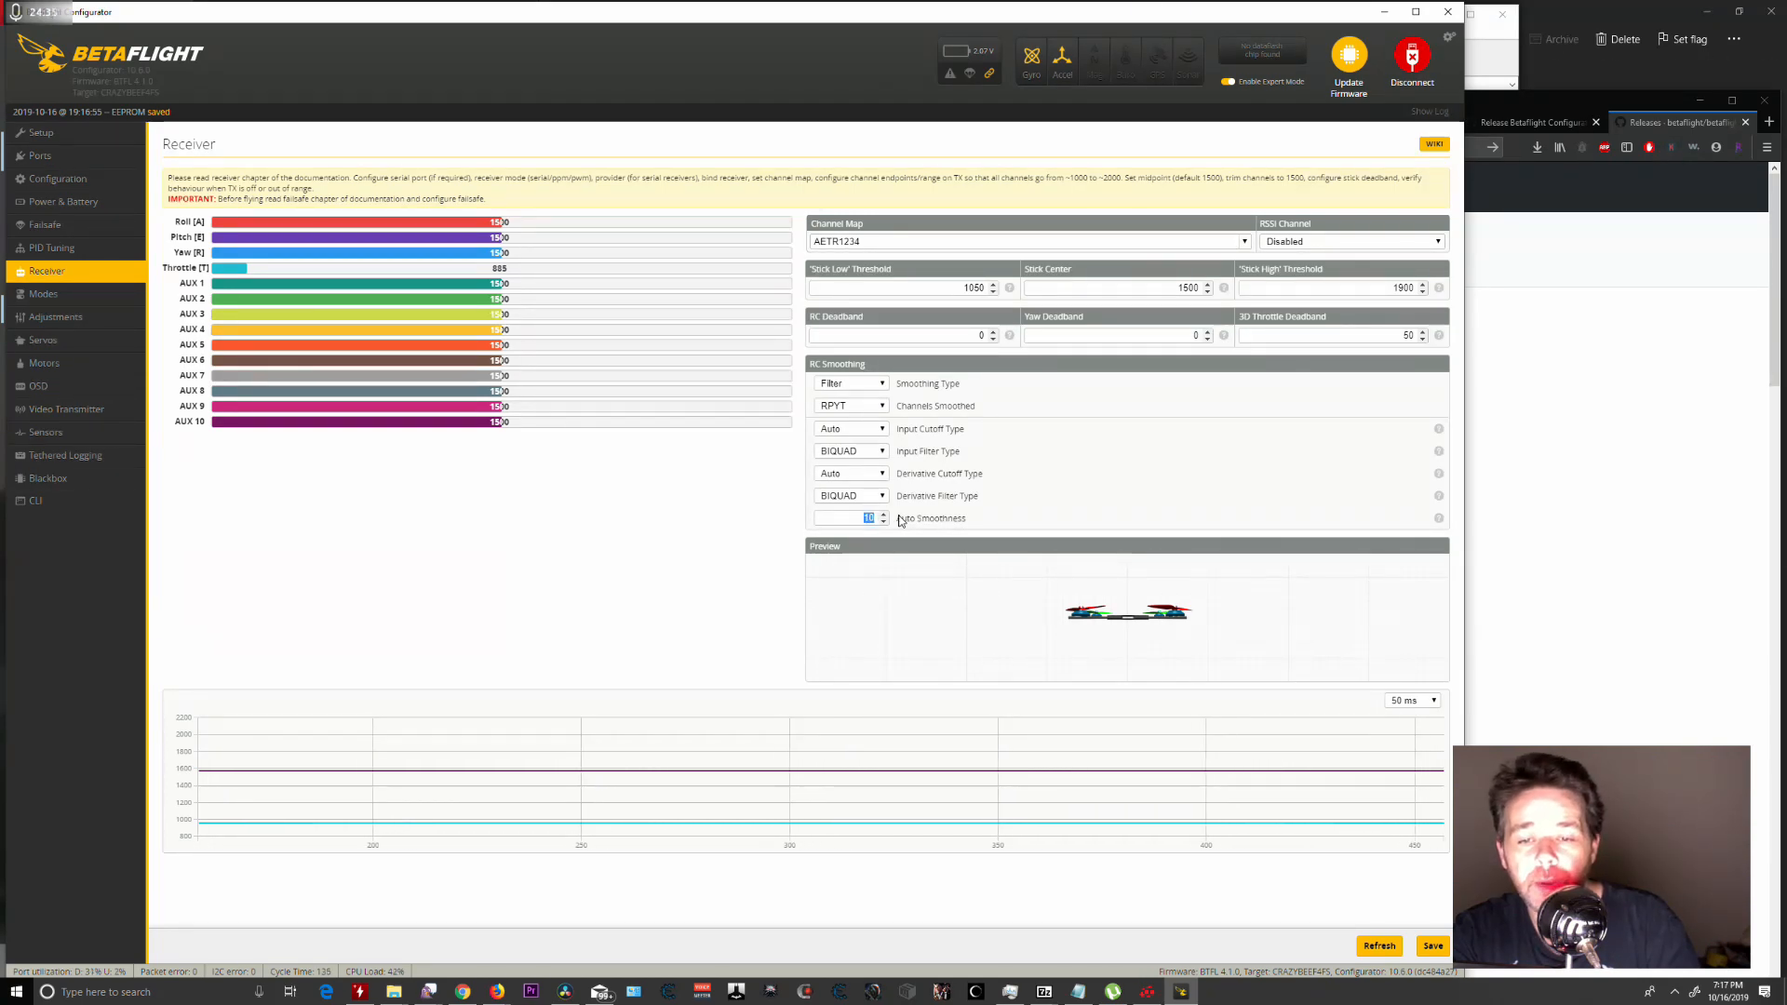
mouse_move(1439, 519)
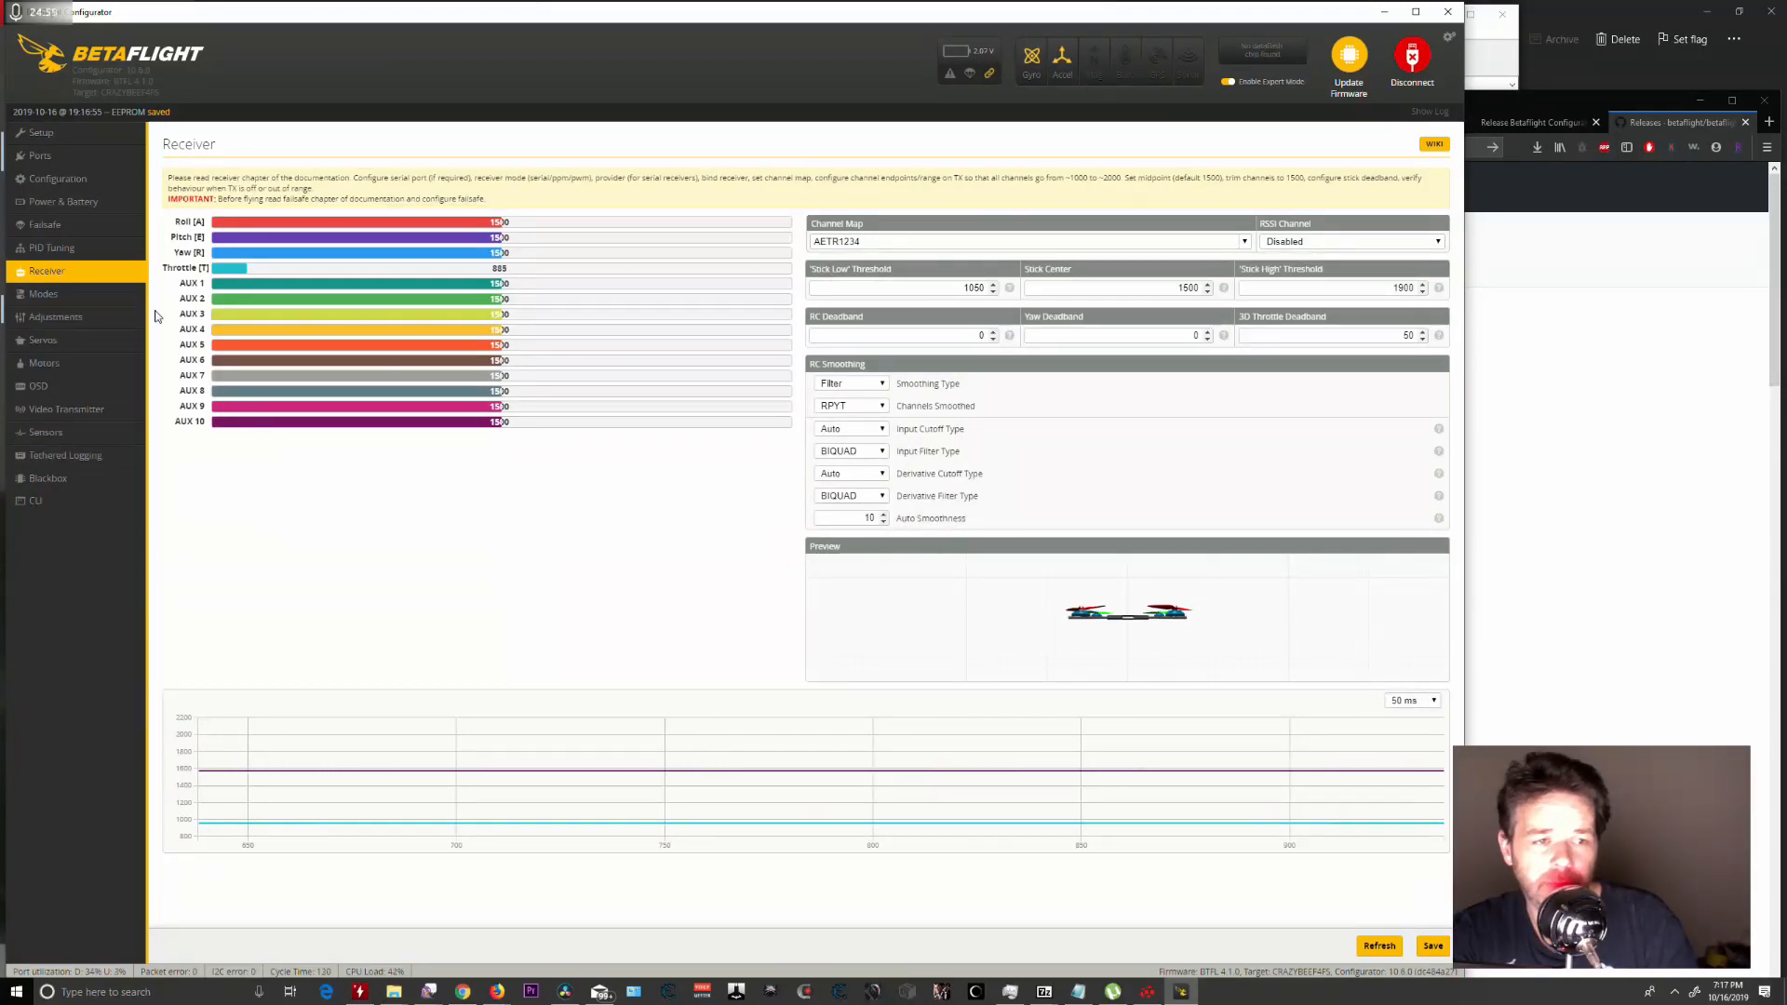
Add a range to the ARM mode on AUX 1 spanning 1700 to 2100.
left_click(63, 294)
left_click(63, 294)
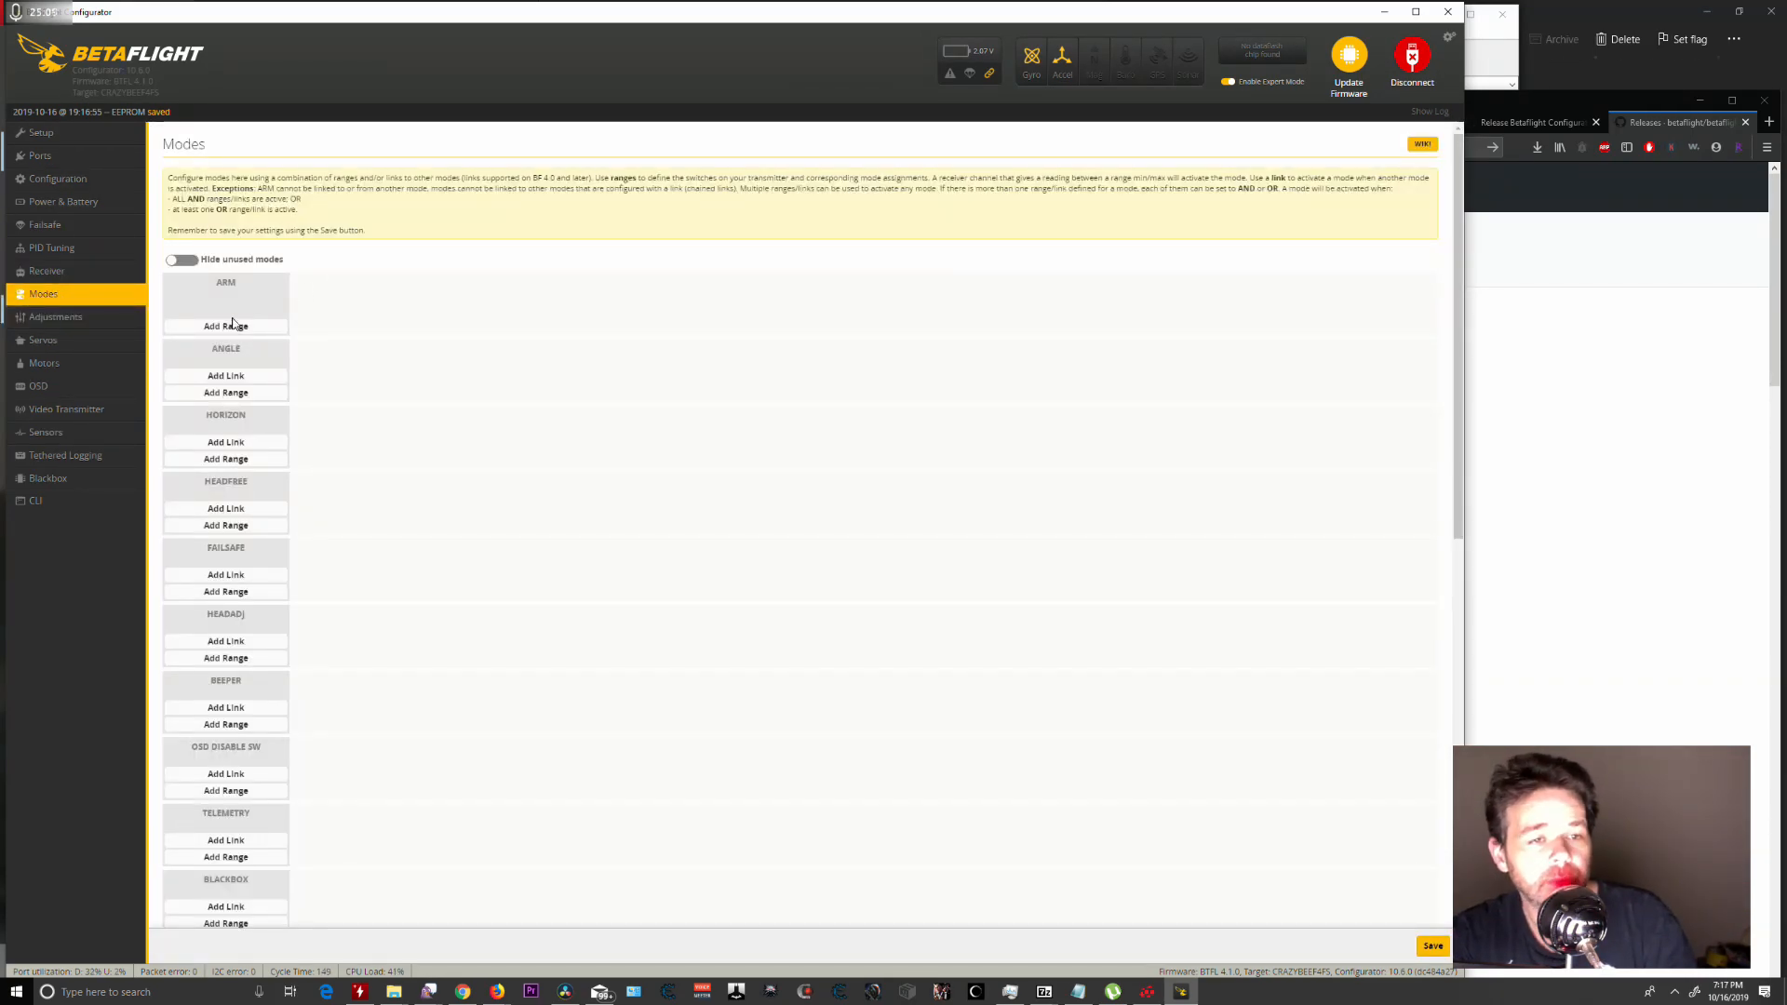
left_click(233, 326)
left_click_drag(833, 290, 1585, 232)
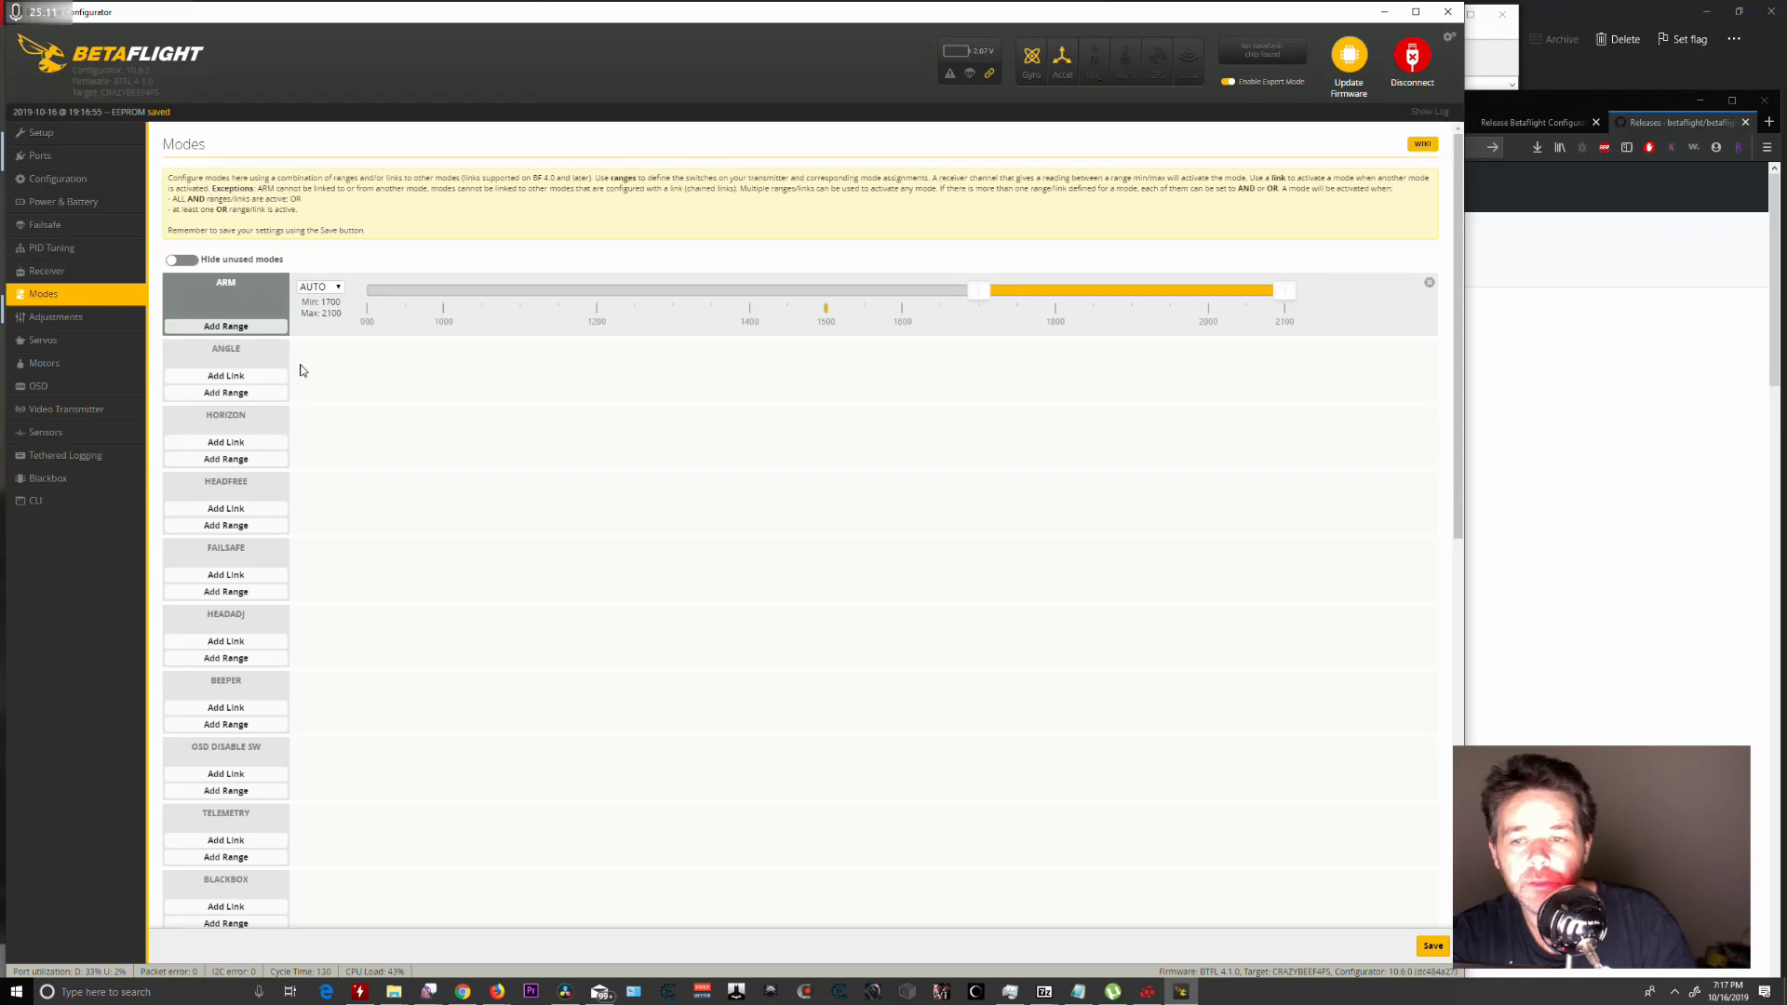
left_click(321, 287)
left_click(353, 312)
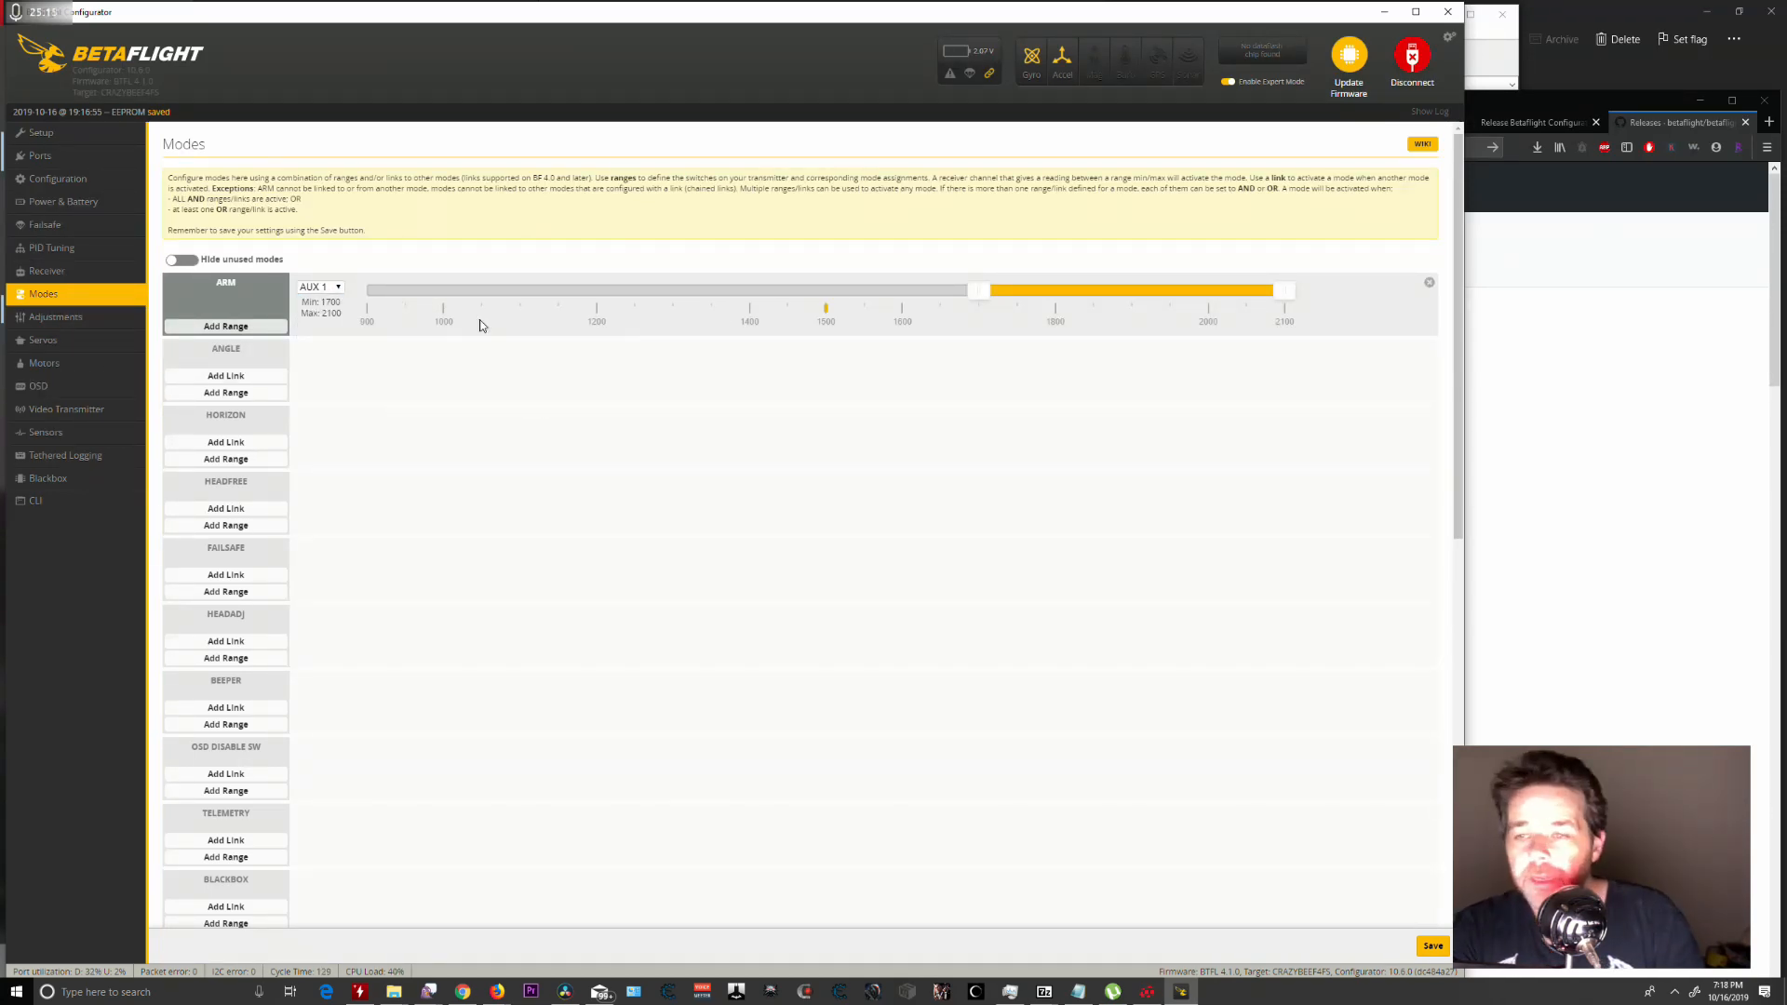
Add an ANGLE mode range of 1300 to 1700 and a HORIZON mode range of 1700 to 2100, both on AUX 2.
left_click(225, 392)
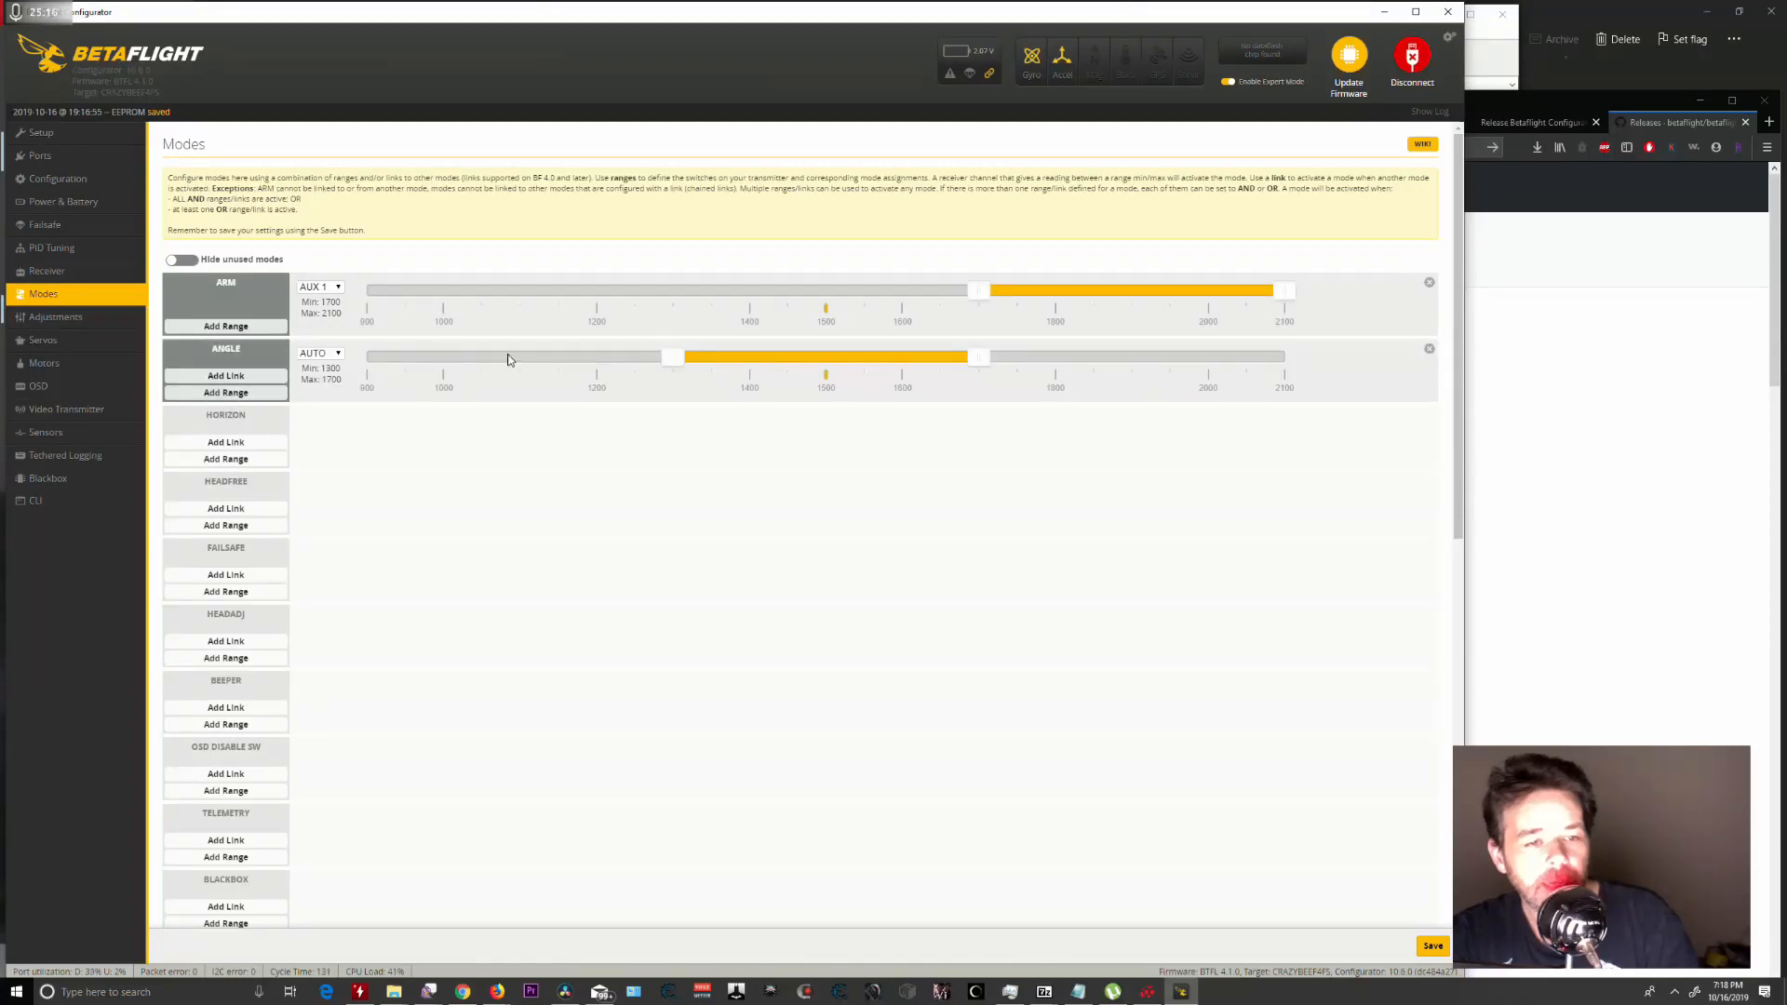
left_click(337, 359)
left_click(319, 390)
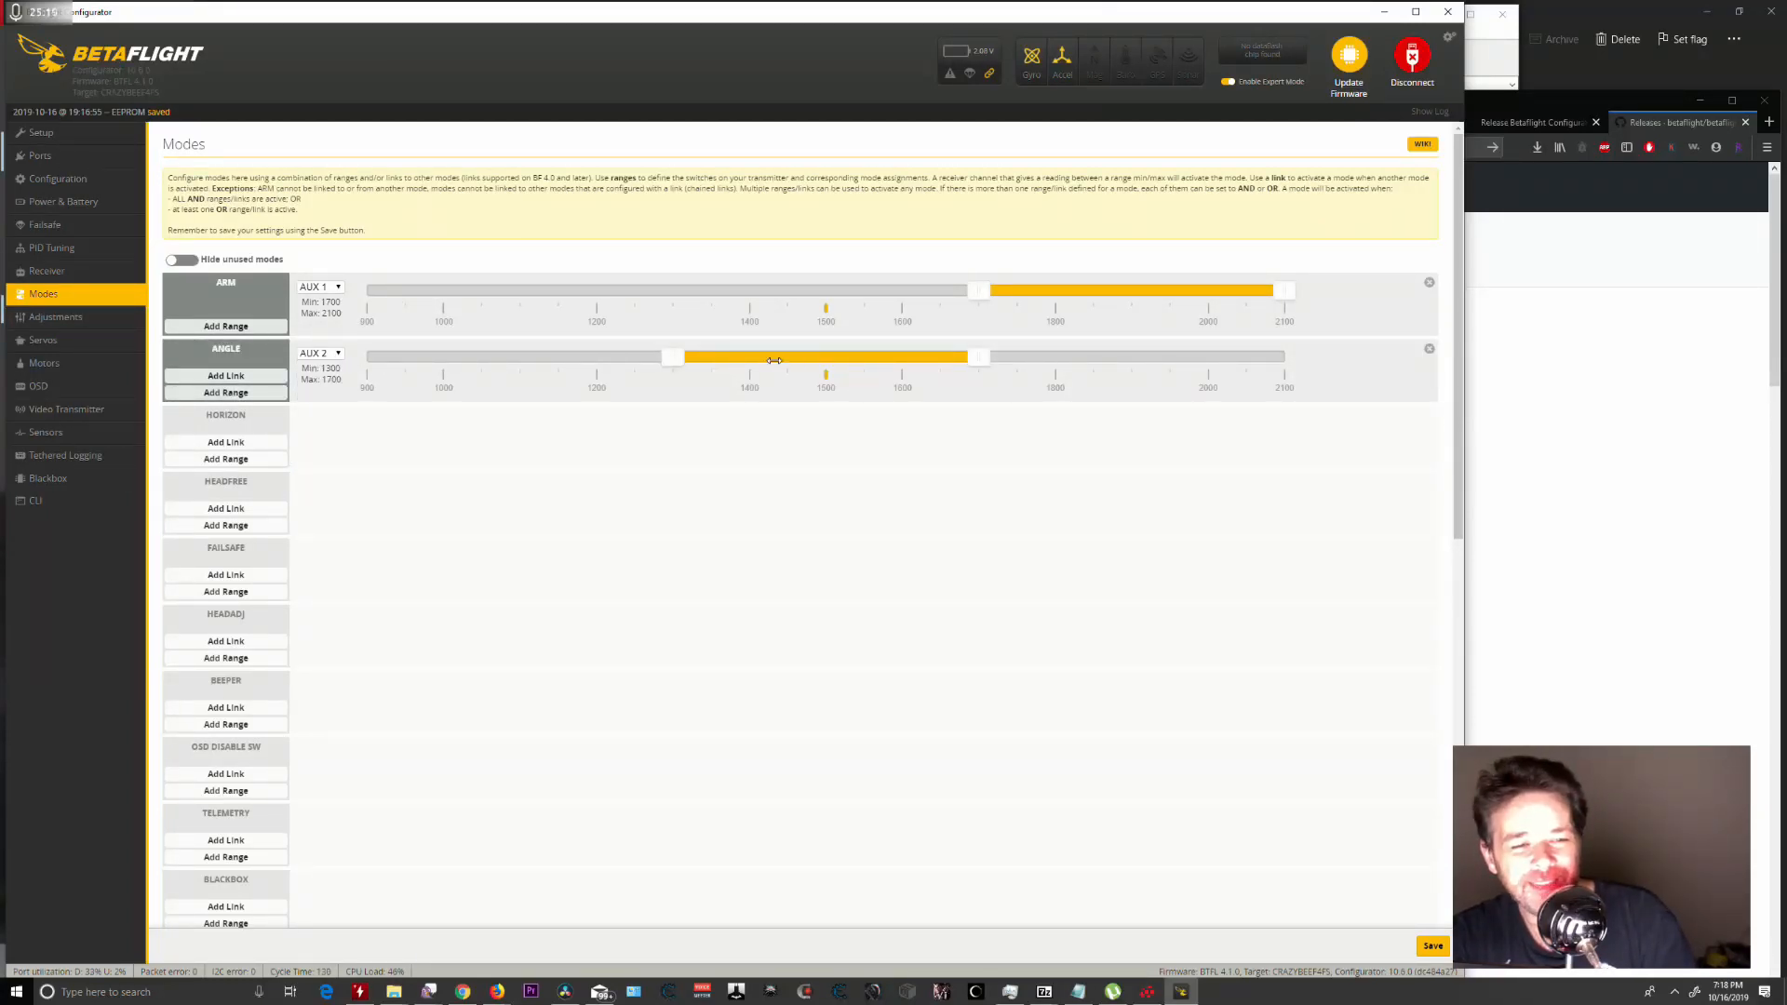
left_click(226, 459)
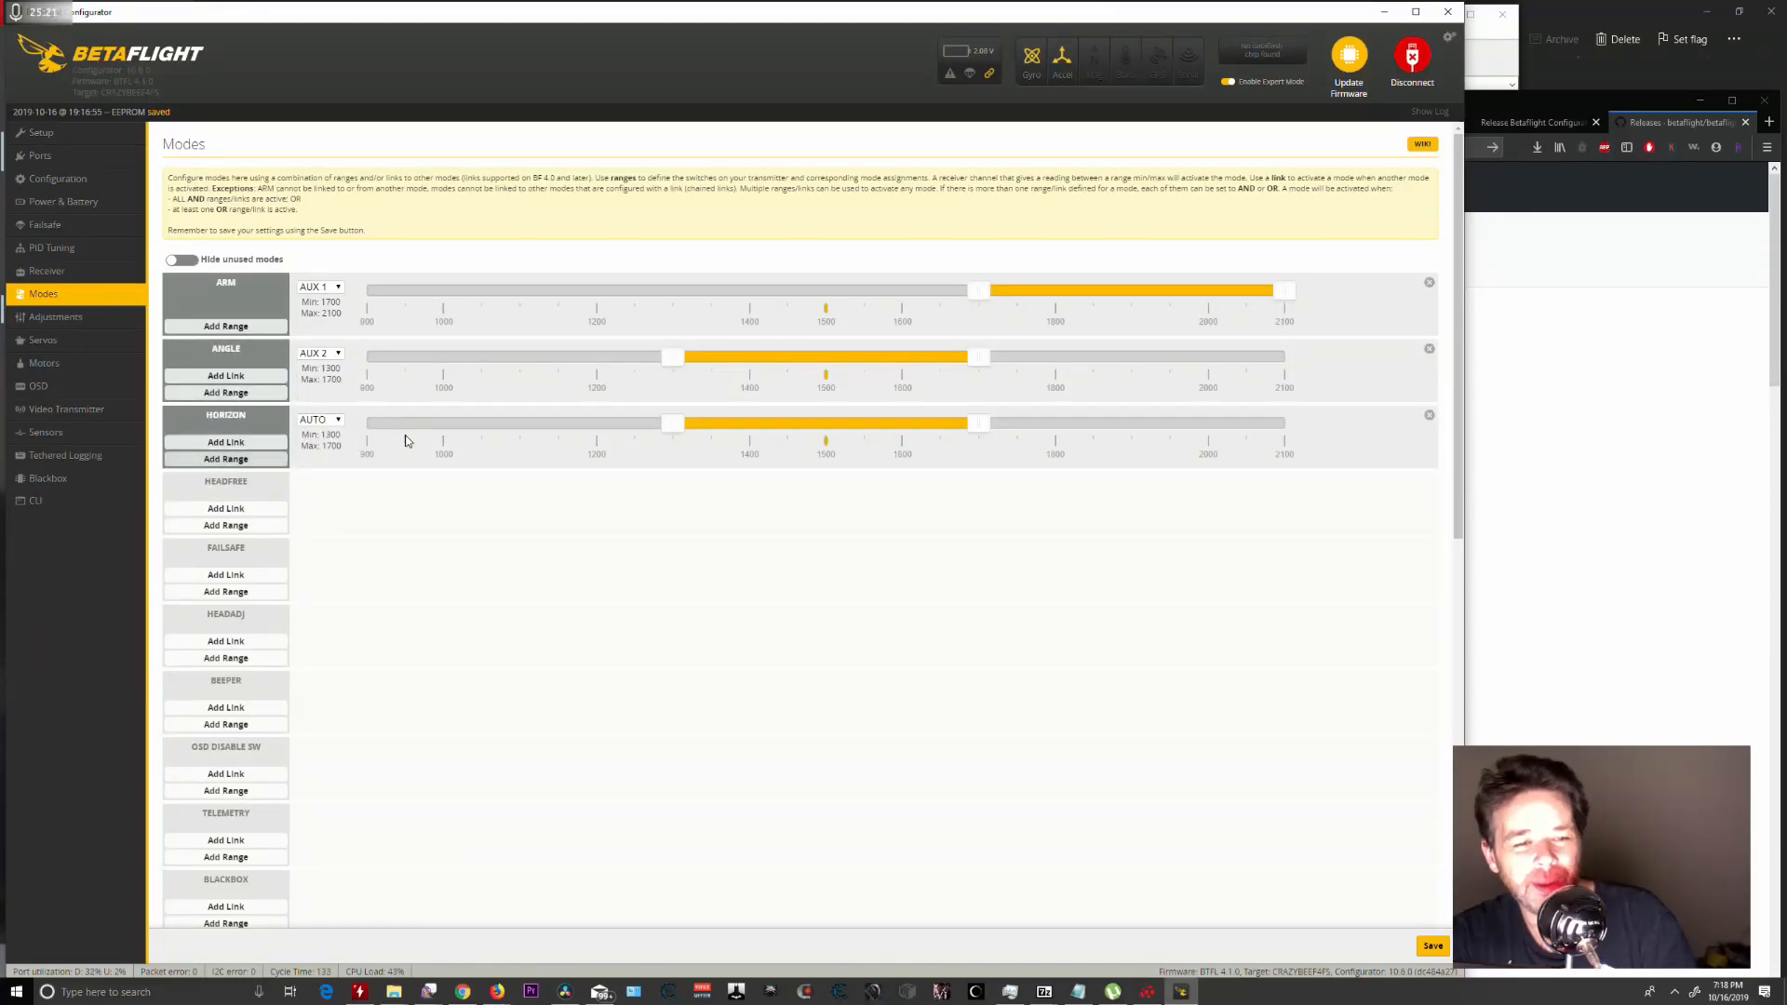
left_click(337, 423)
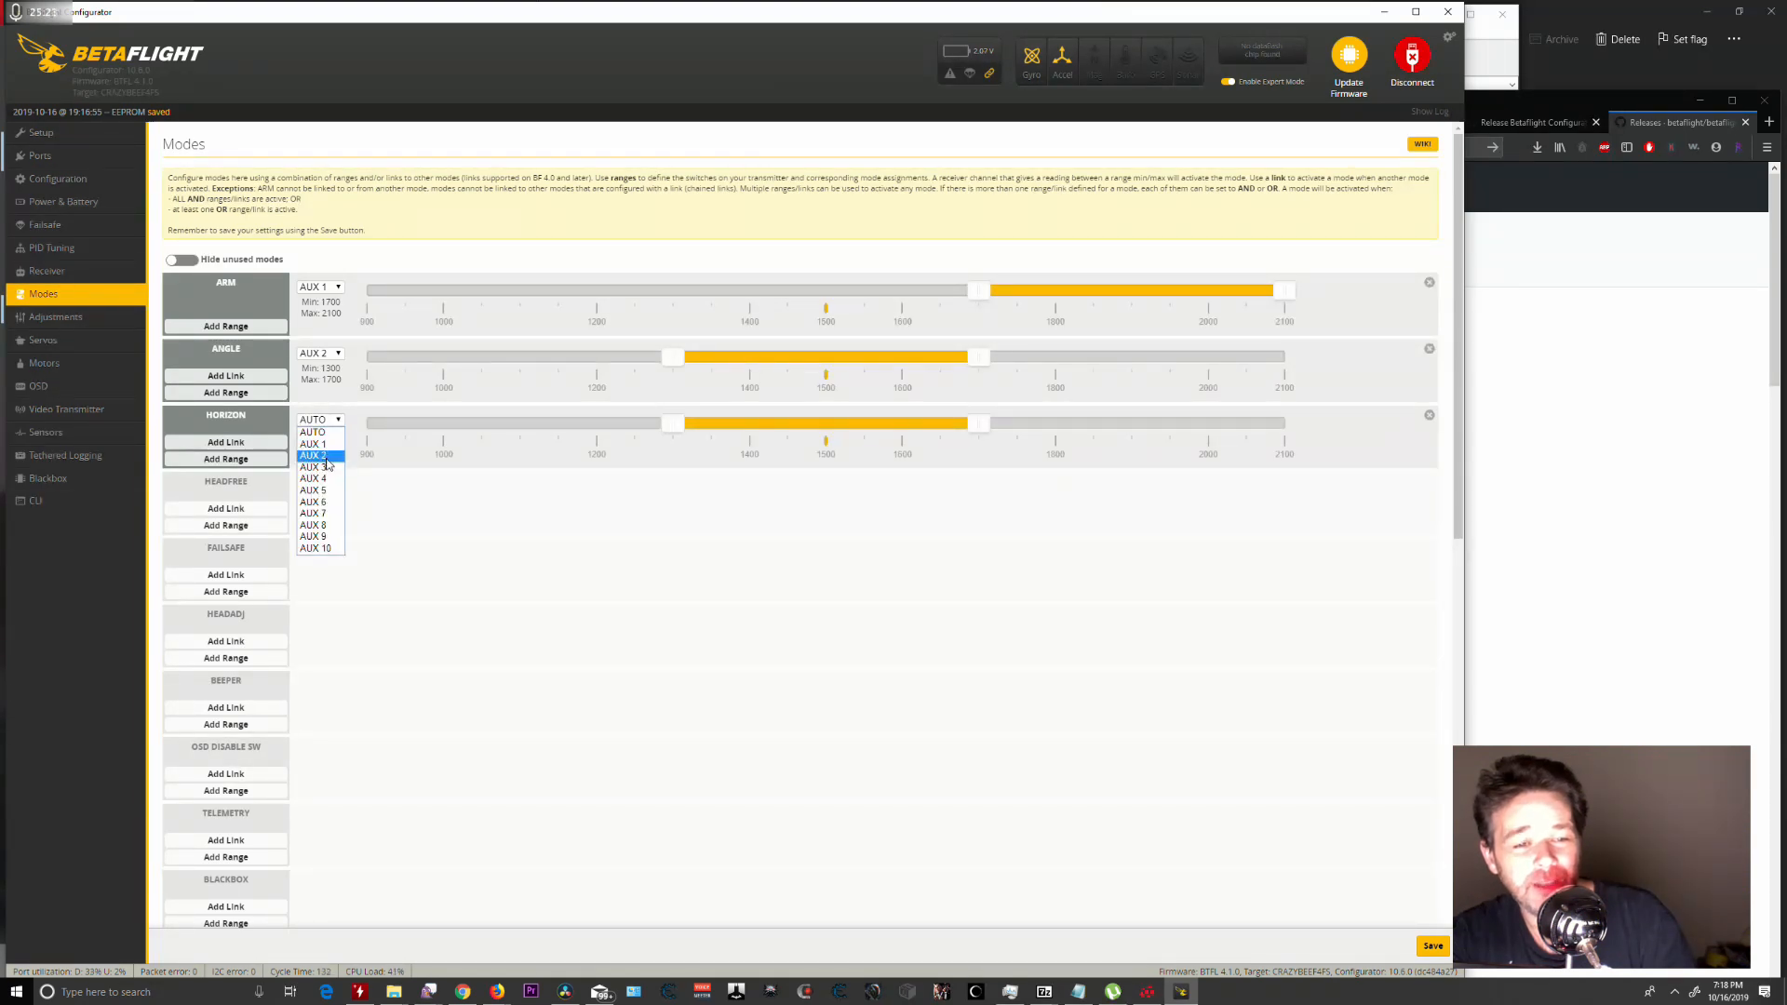
left_click(319, 458)
left_click_drag(834, 423, 1349, 423)
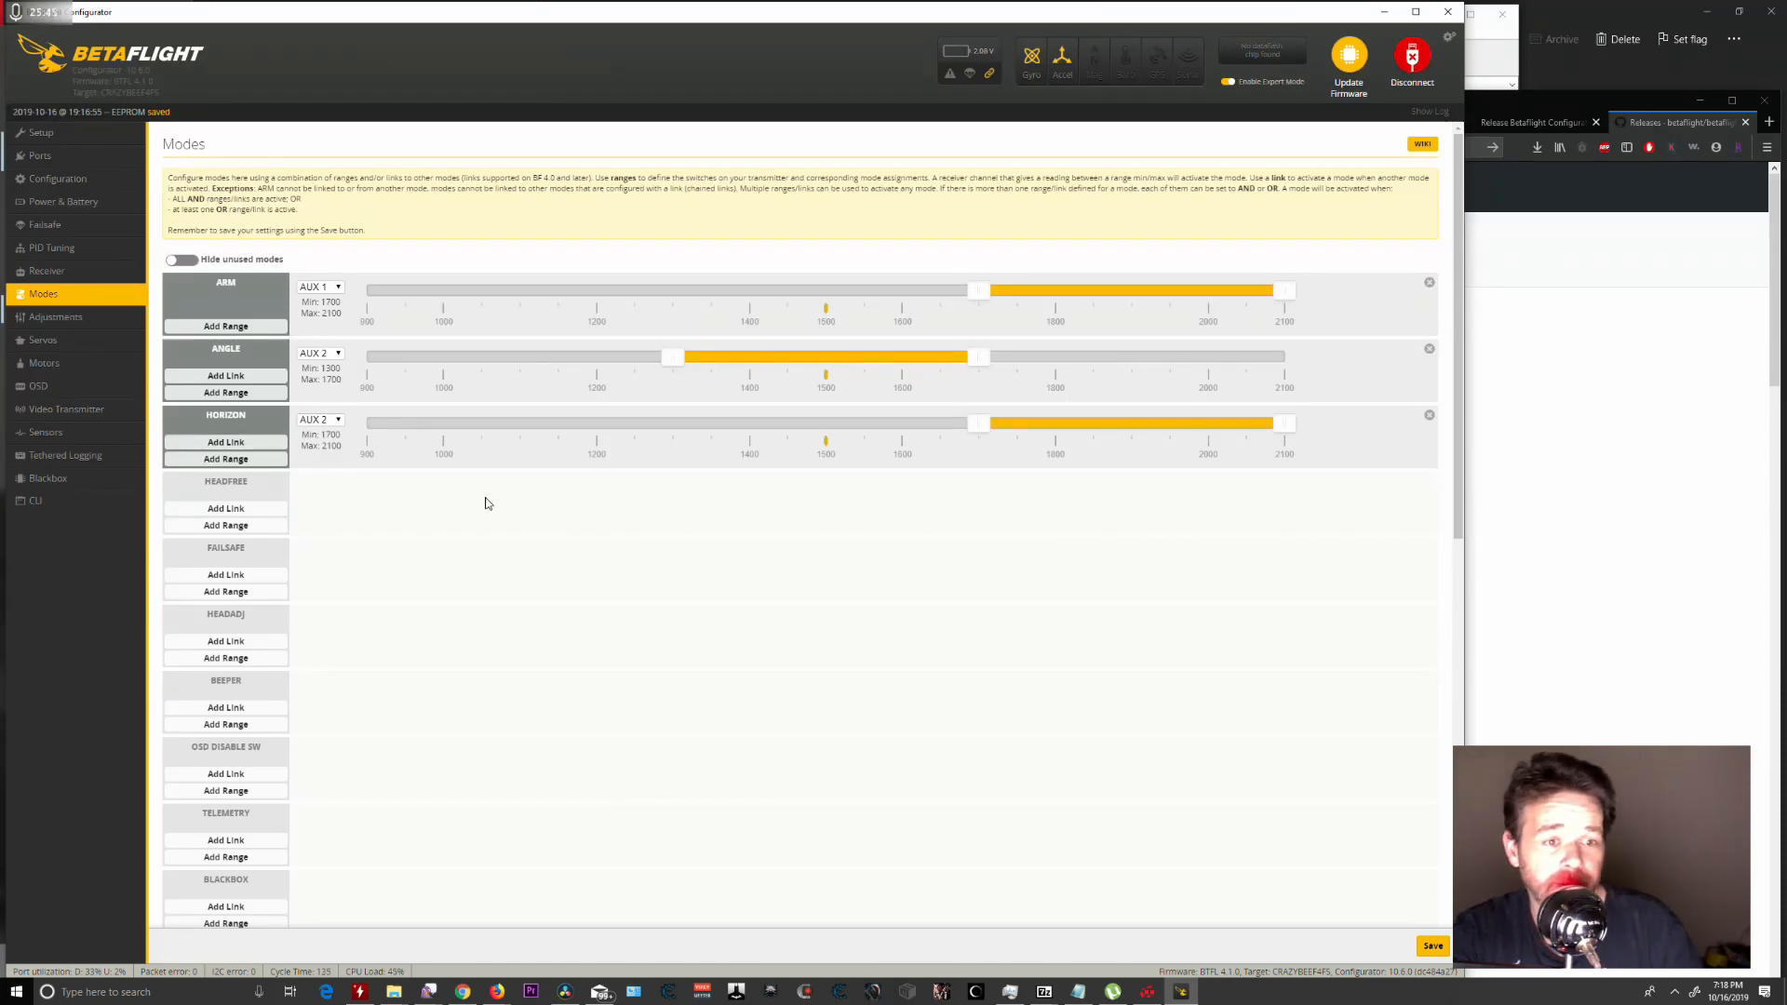
Add a range to the BEEPER mode on AUX 5 spanning 1700 to 2100.
left_click_drag(1458, 378, 1431, 590)
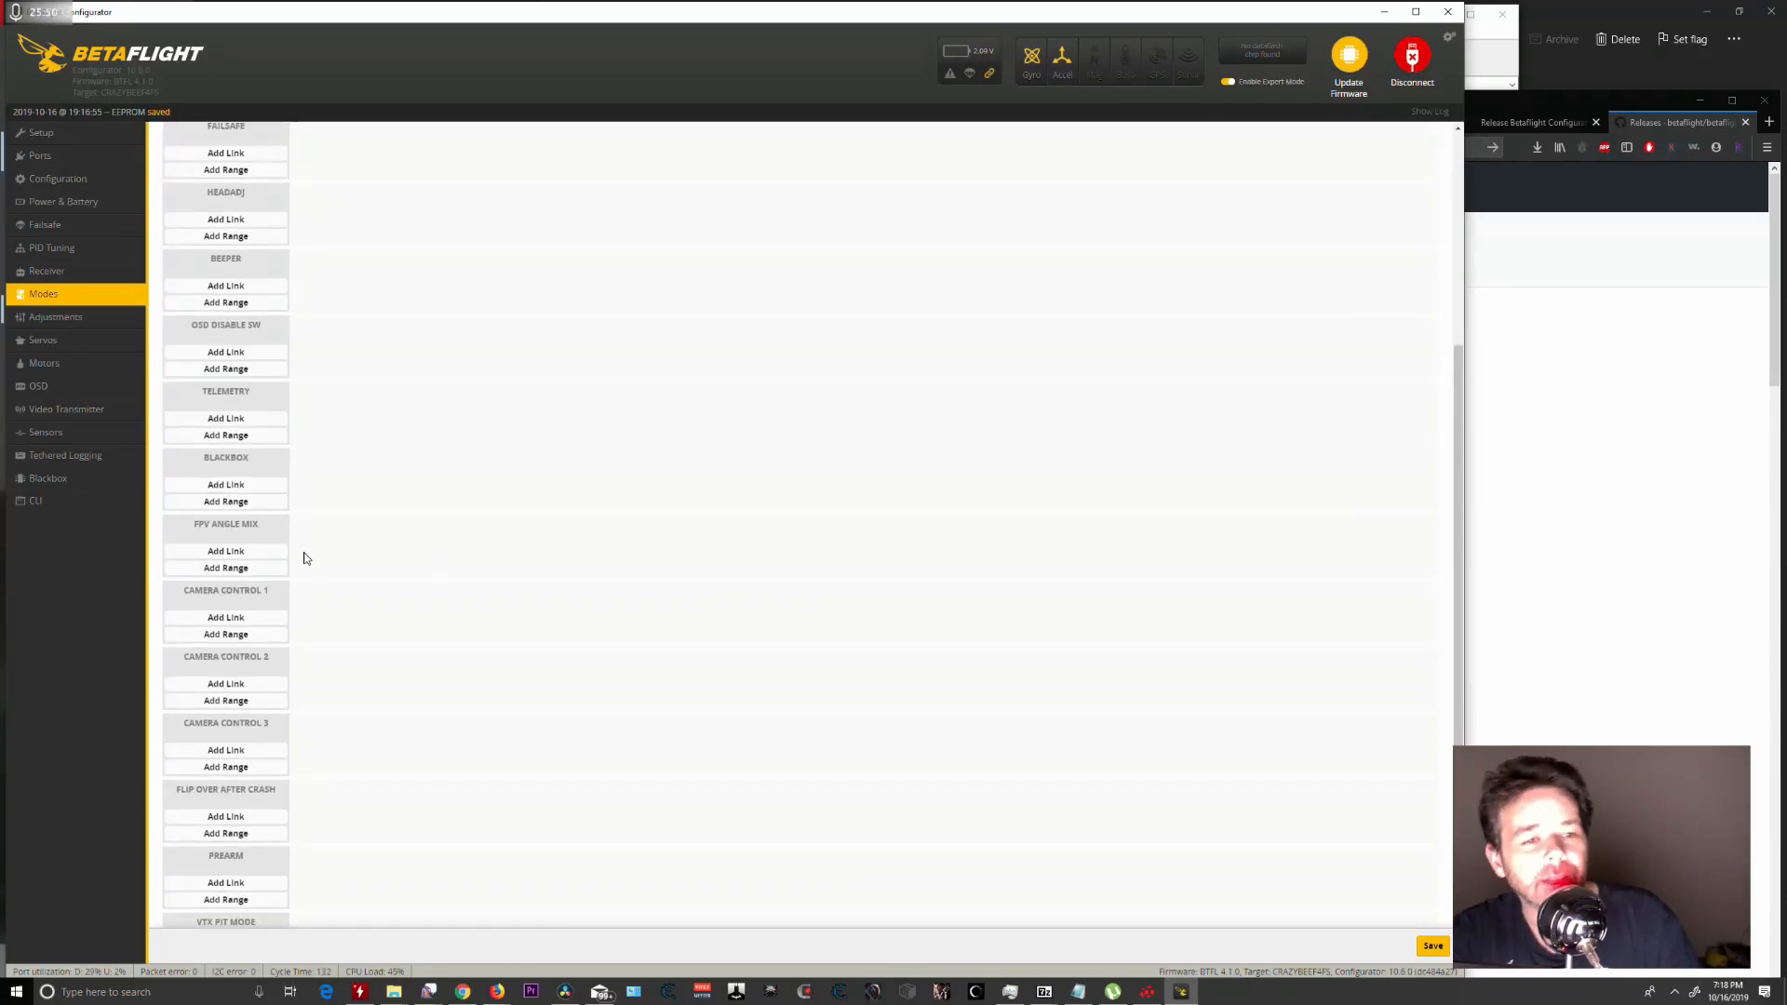
left_click(244, 301)
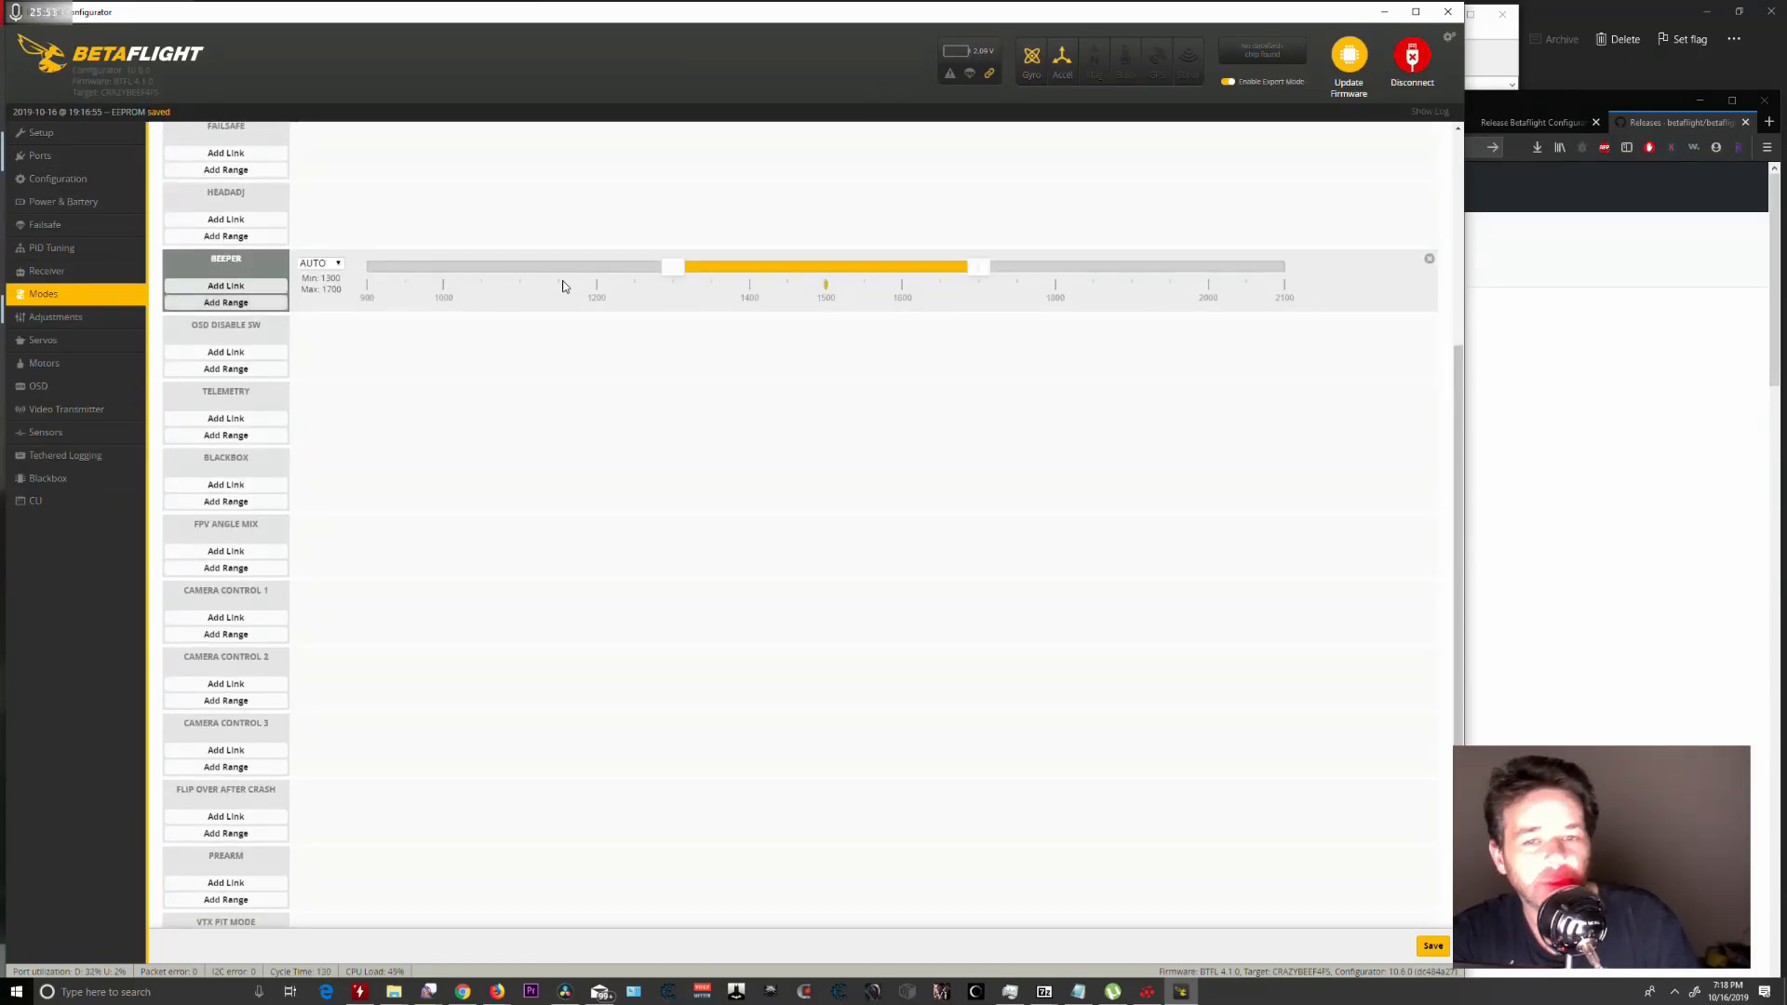
left_click_drag(754, 270, 1314, 274)
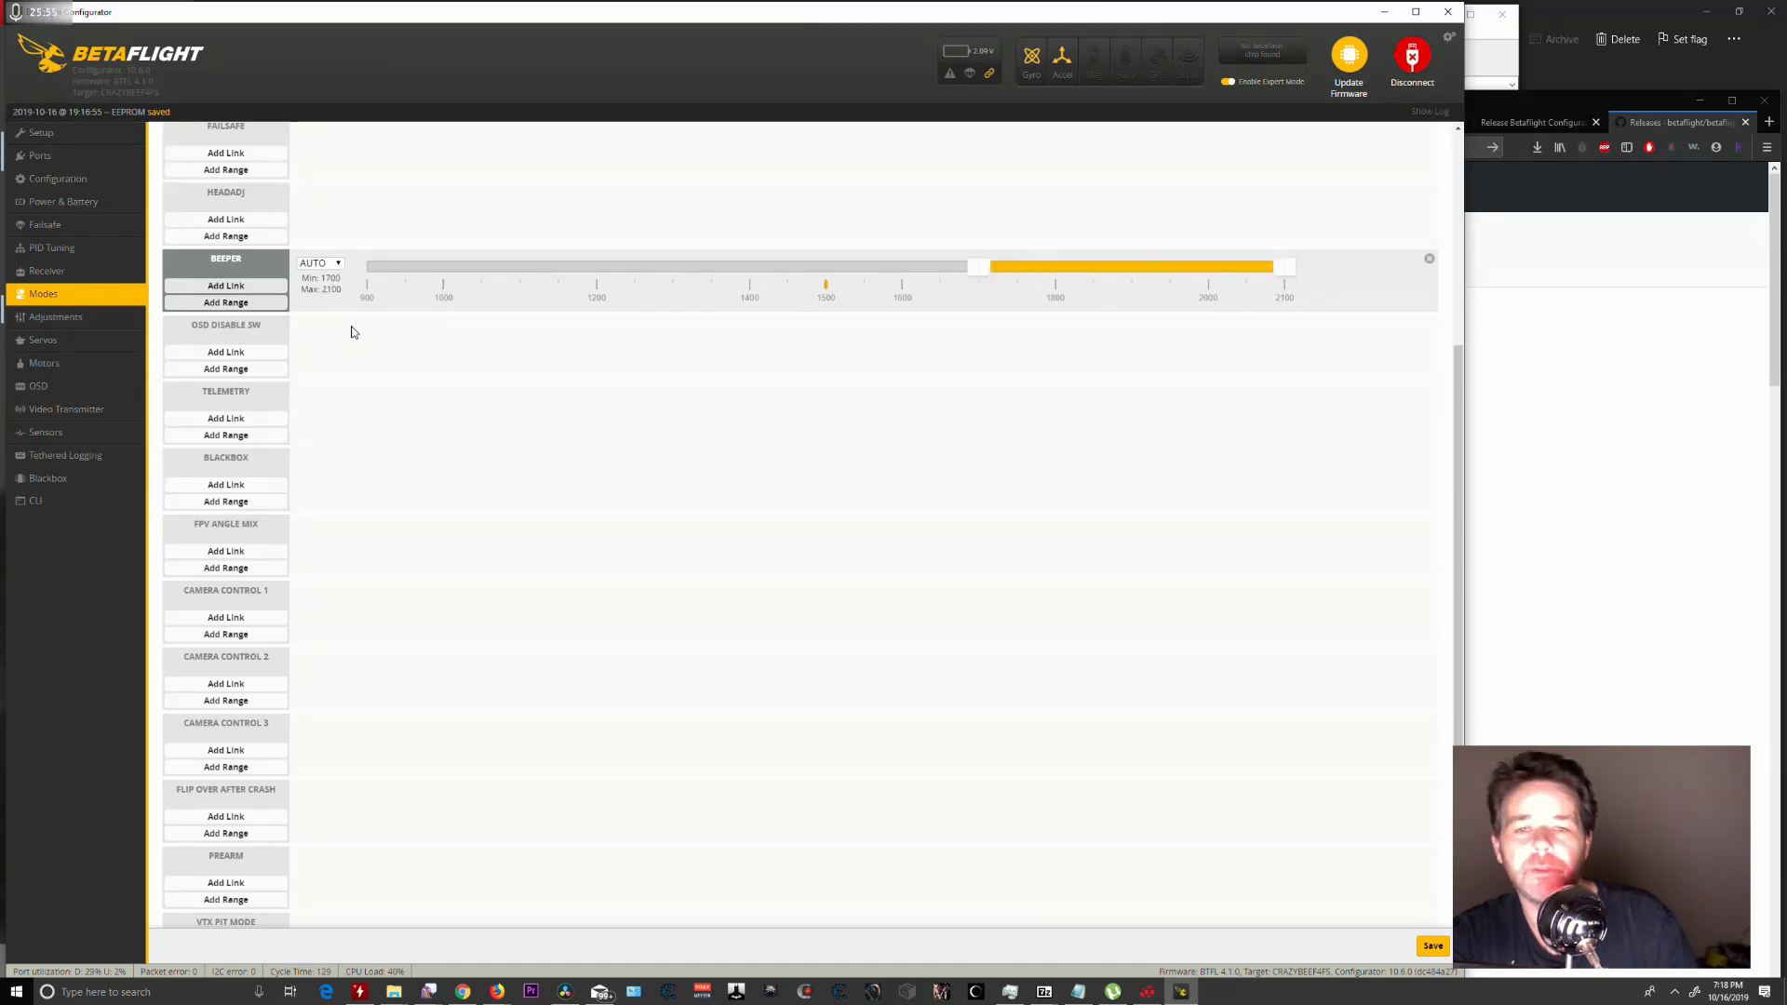
left_click(336, 264)
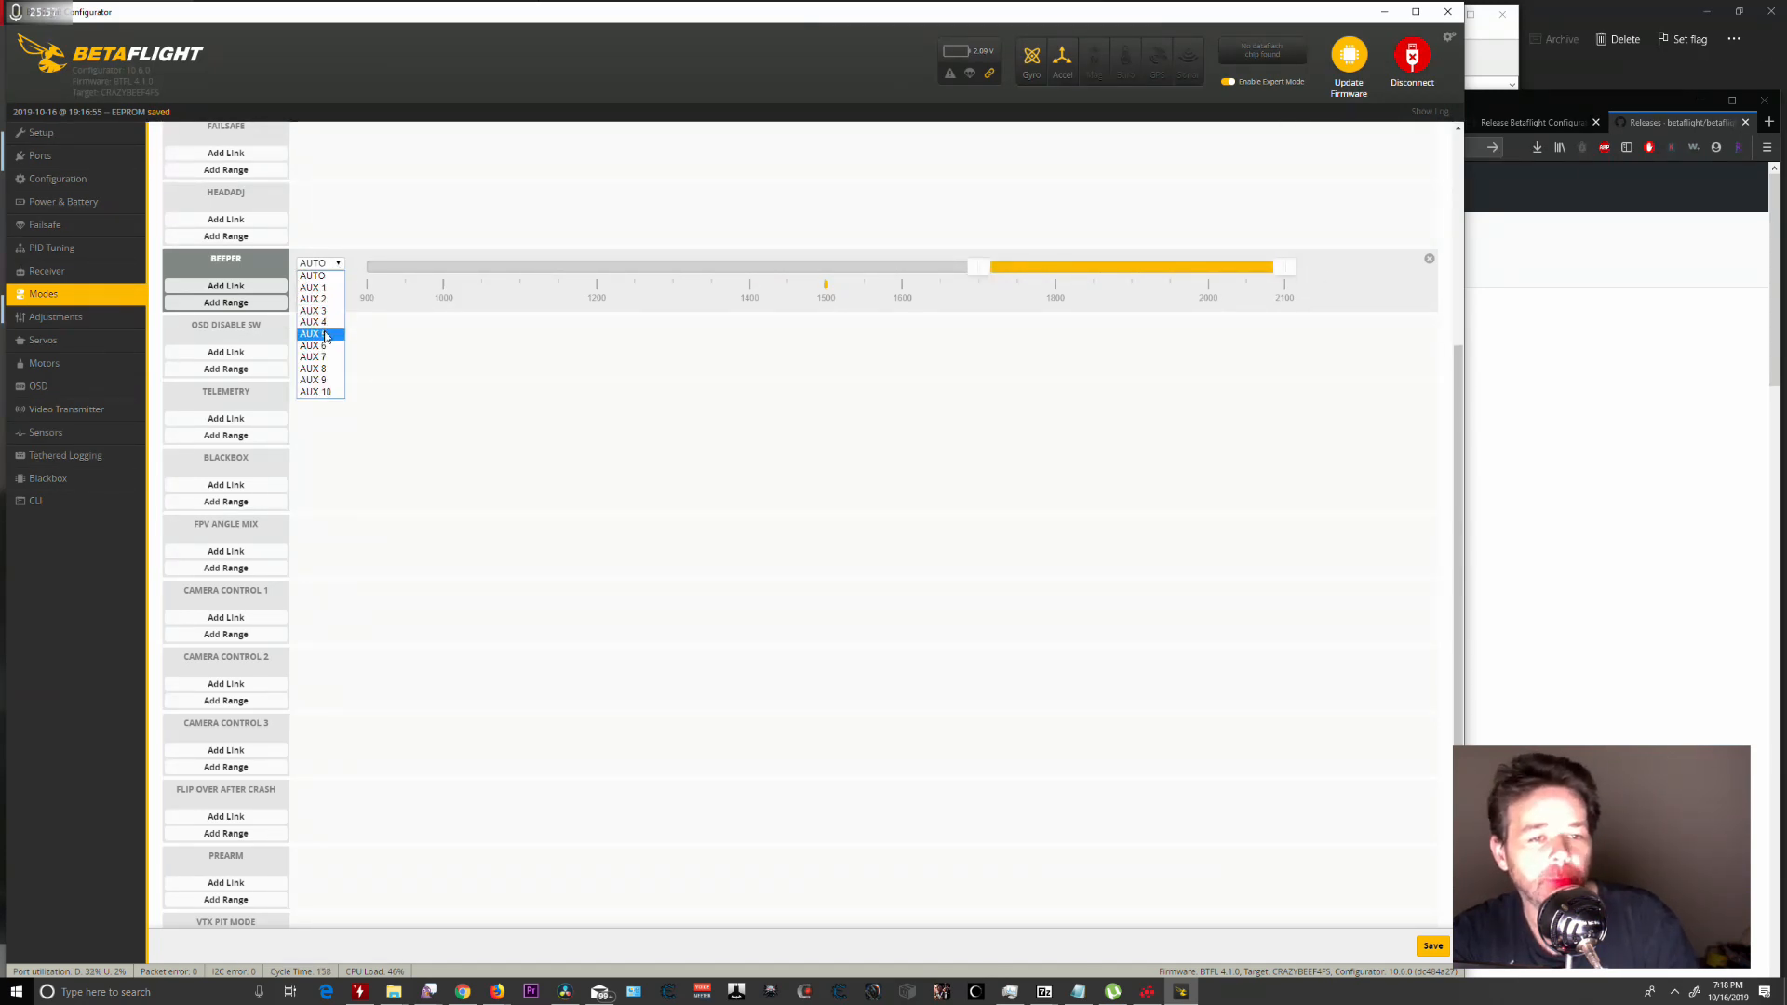
left_click(325, 337)
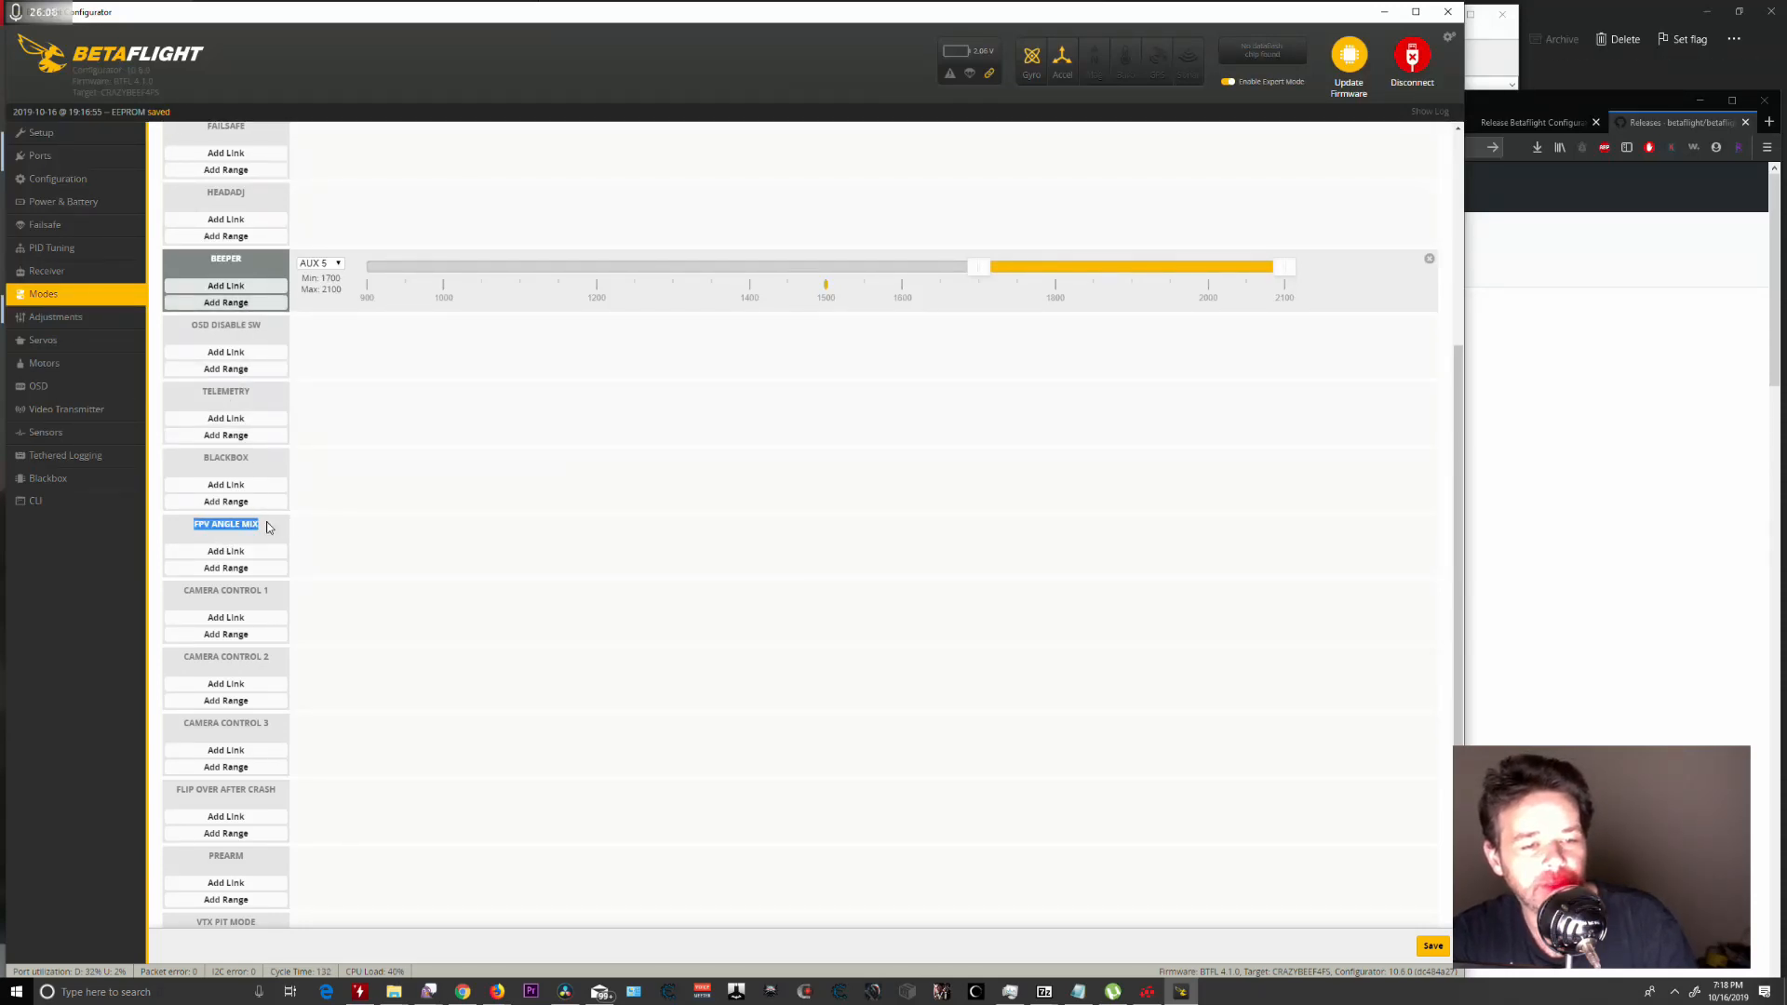
Add an FPV ANGLE MIX mode range of 1700 to 2100 on AUX 4 and save the modes.
left_click(228, 568)
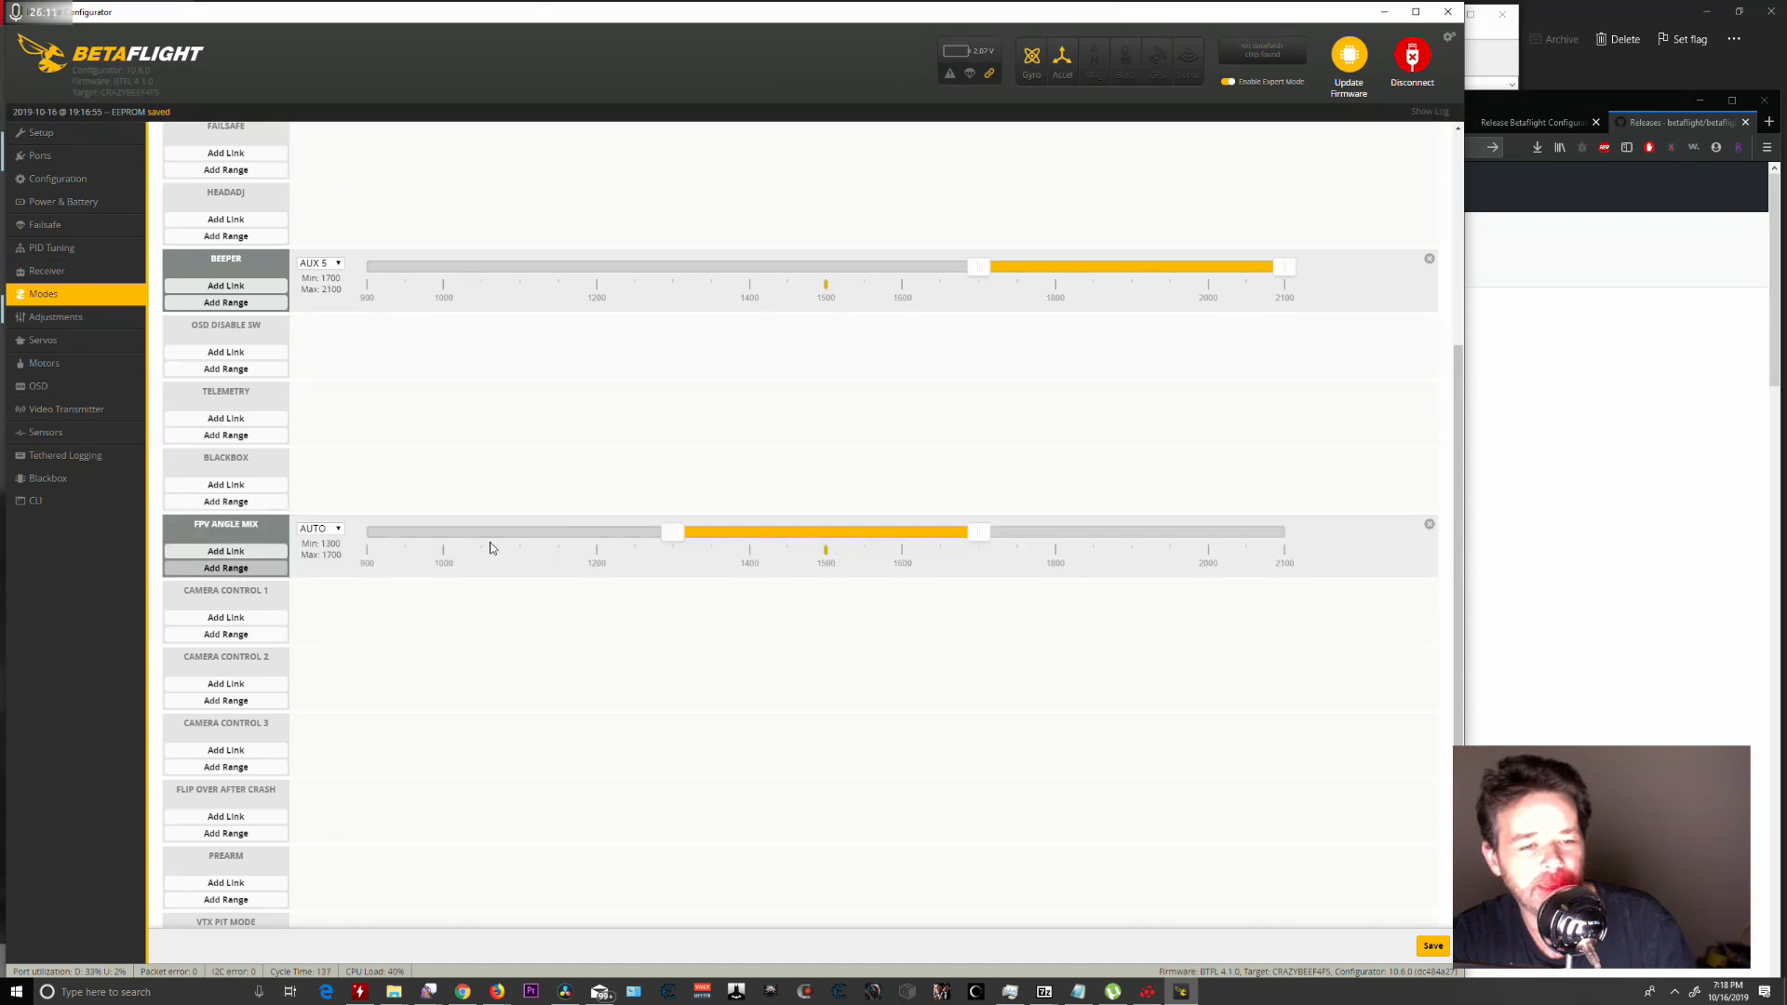
left_click_drag(825, 531, 1247, 533)
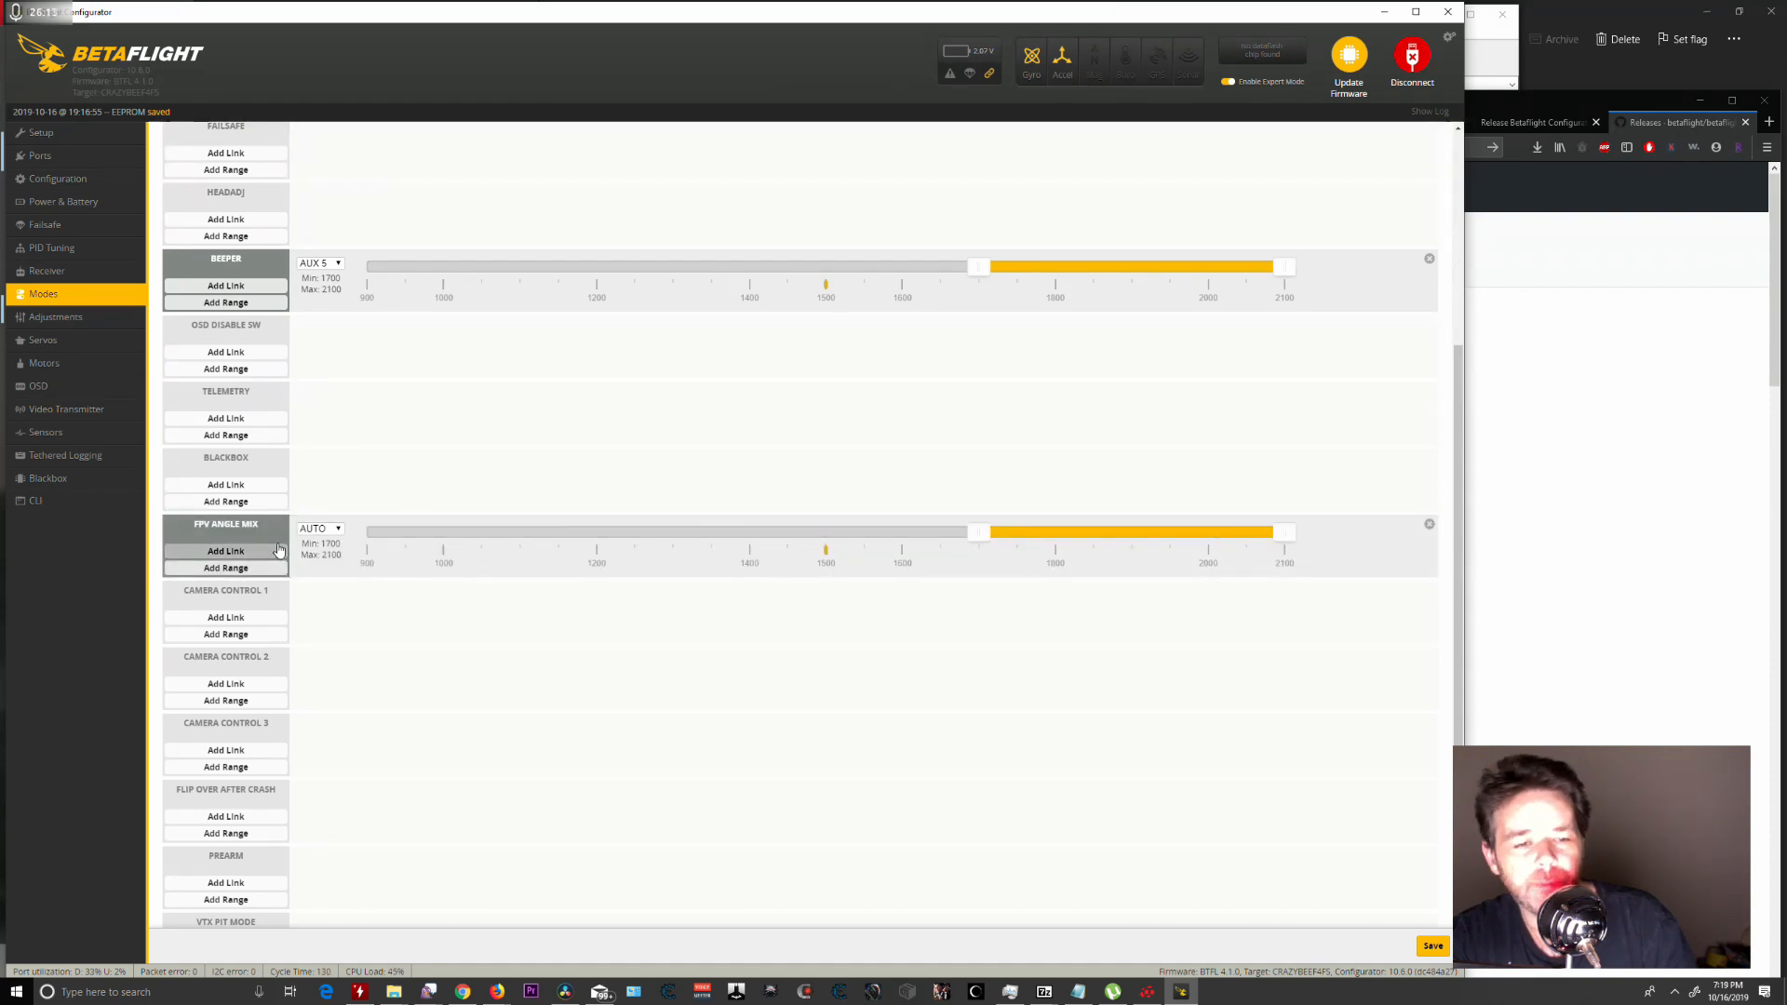
left_click(319, 528)
left_click(313, 590)
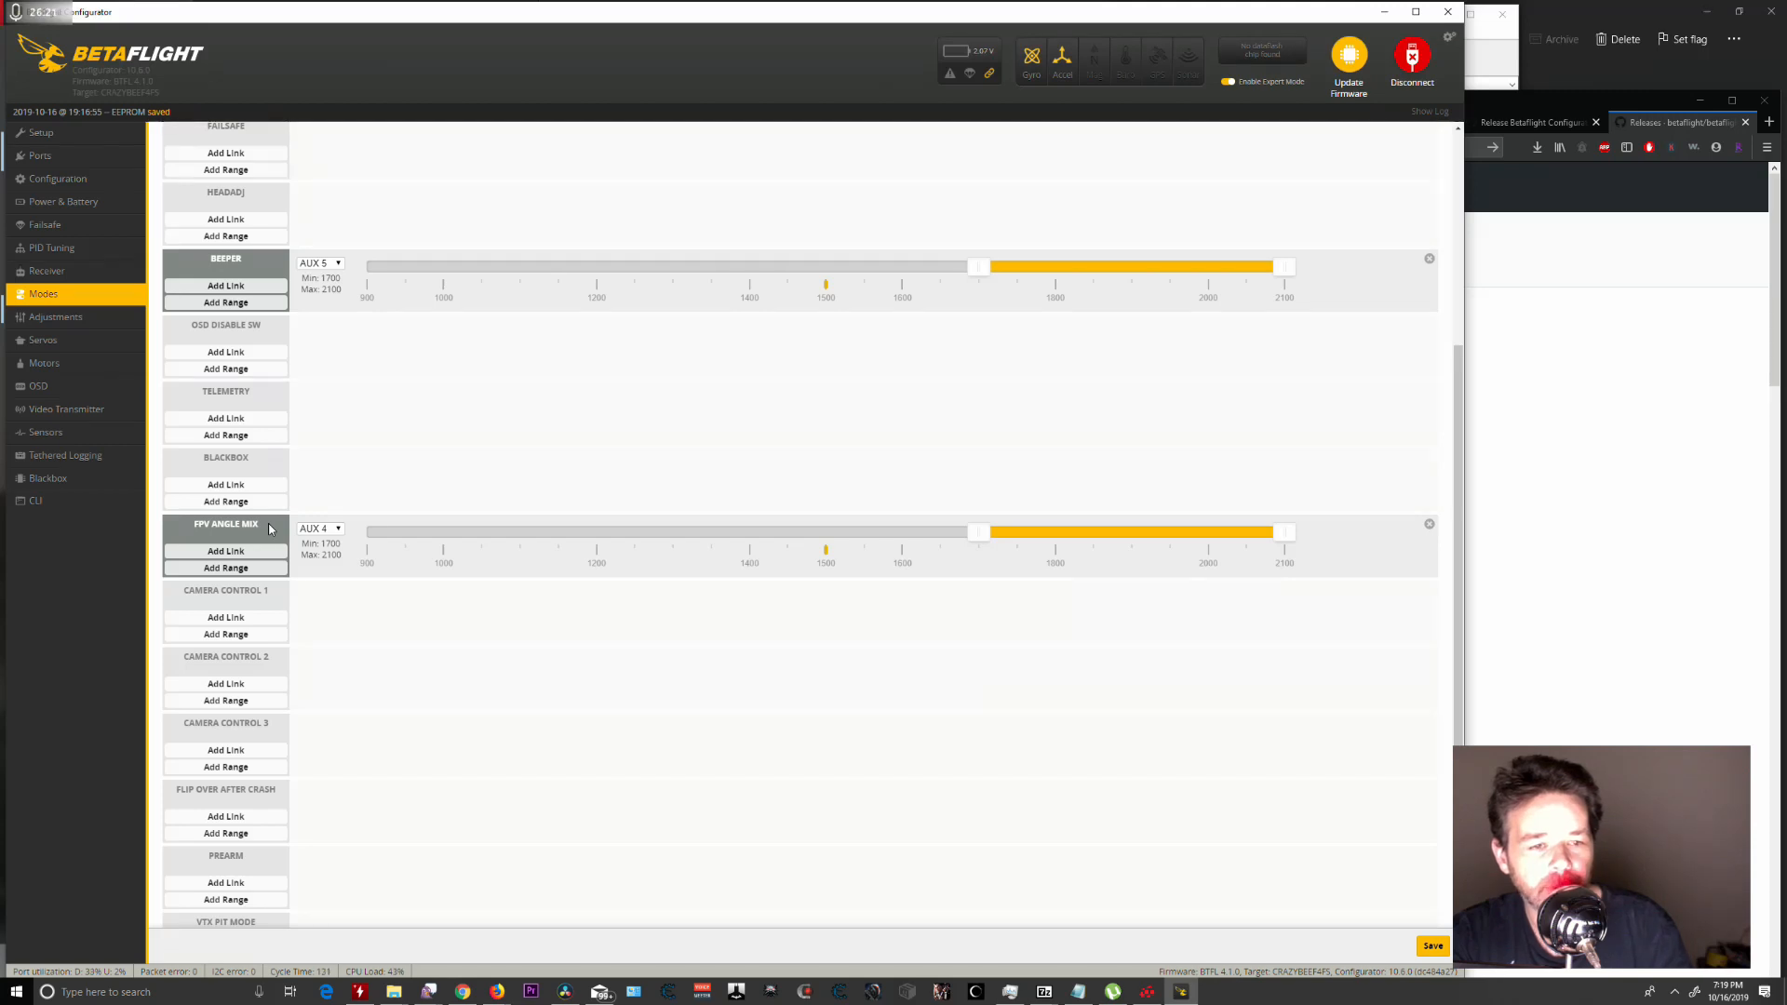
left_click_drag(1458, 447, 1428, 677)
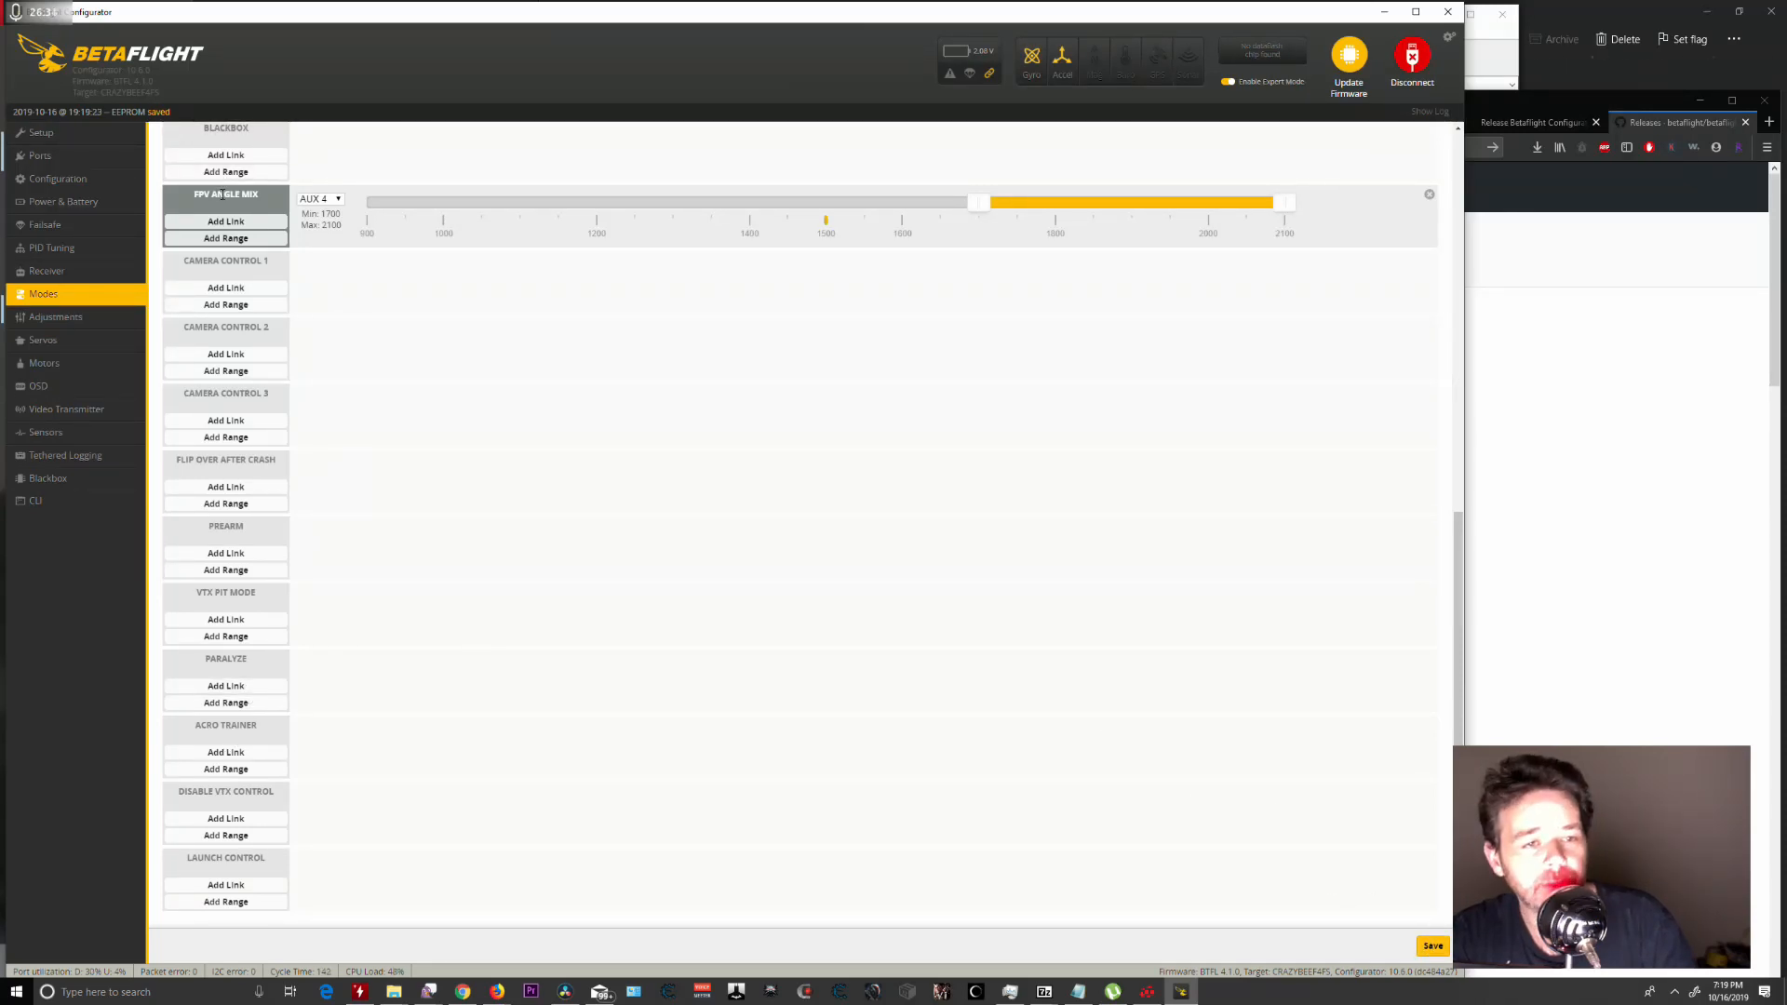
Set the FPV Camera Angle to 25 degrees in the board configuration, then save and reboot.
left_click(76, 181)
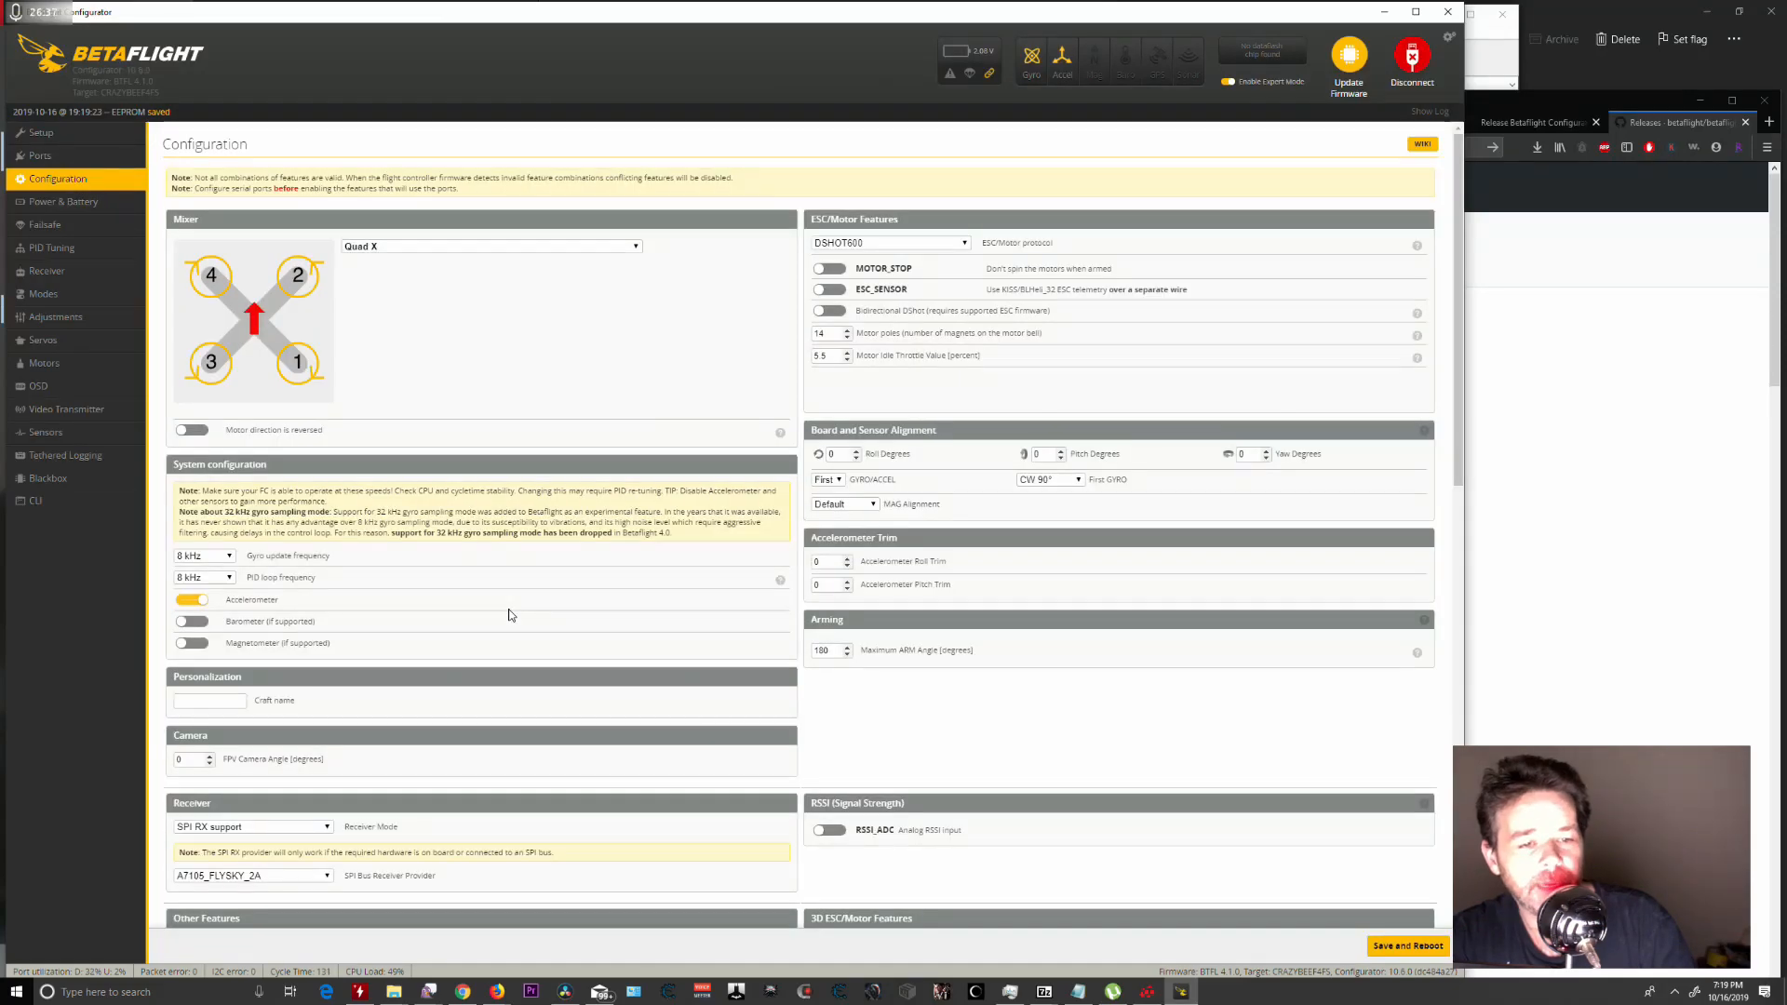
scroll(1080, 700, "down", 2)
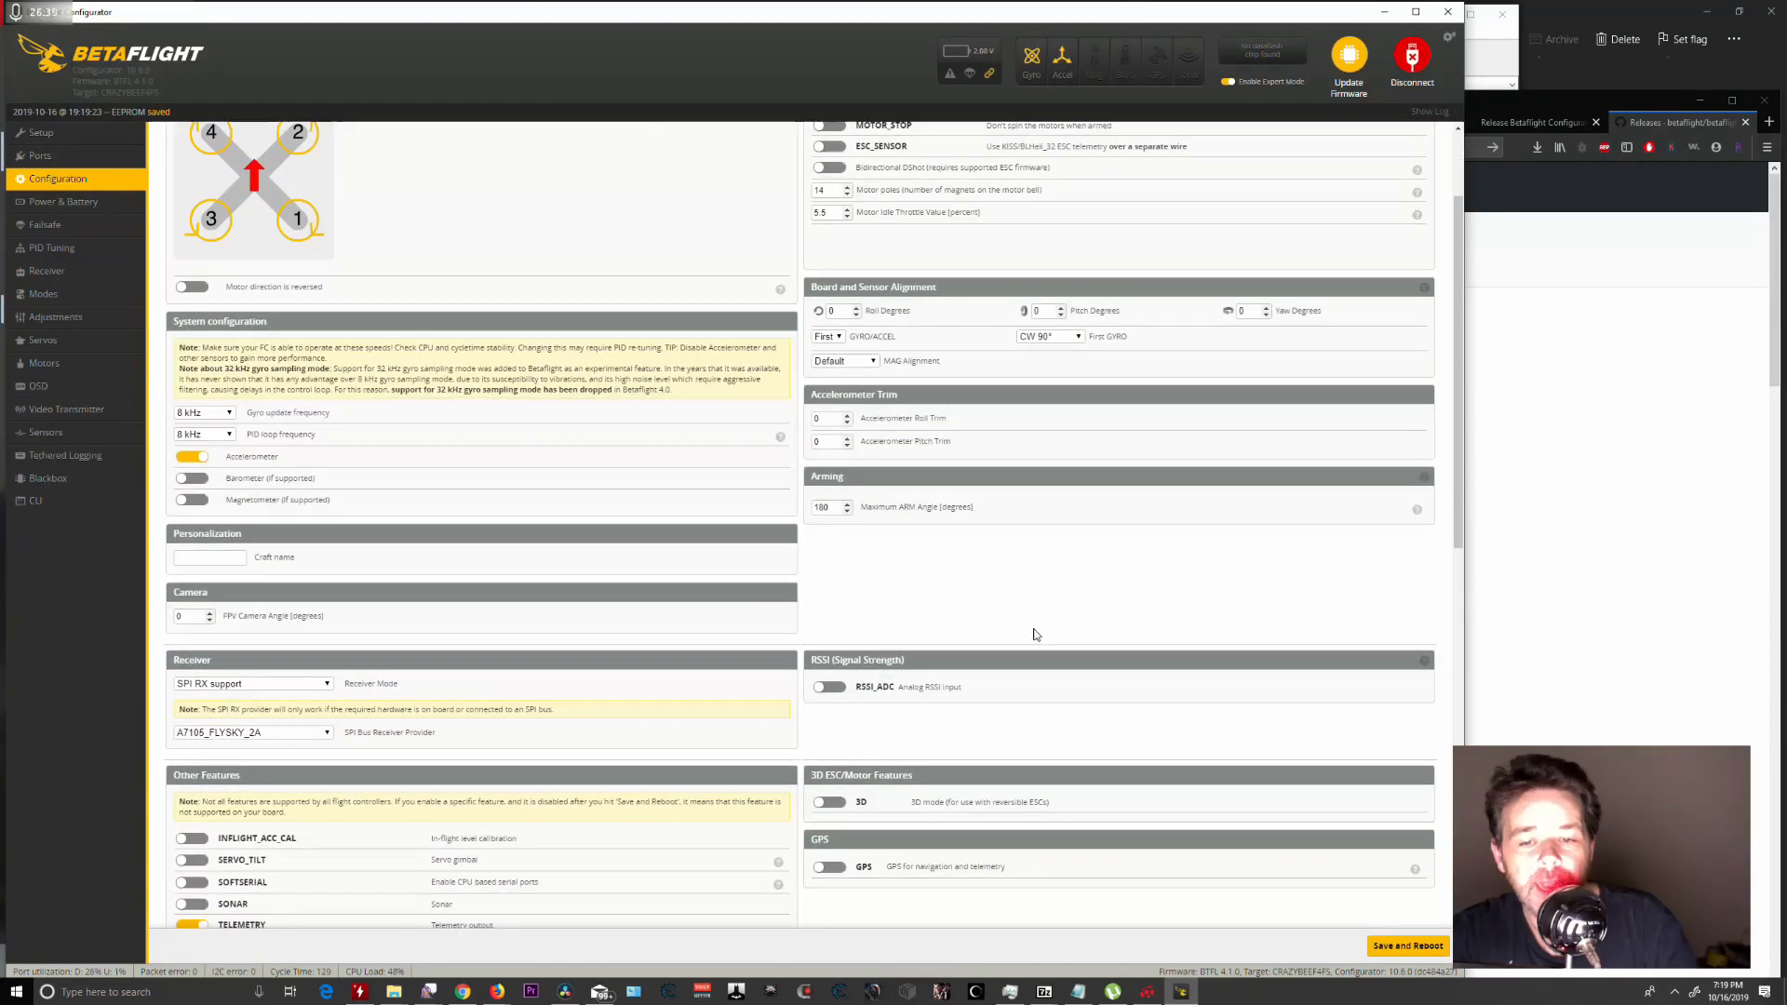
double_click(183, 616)
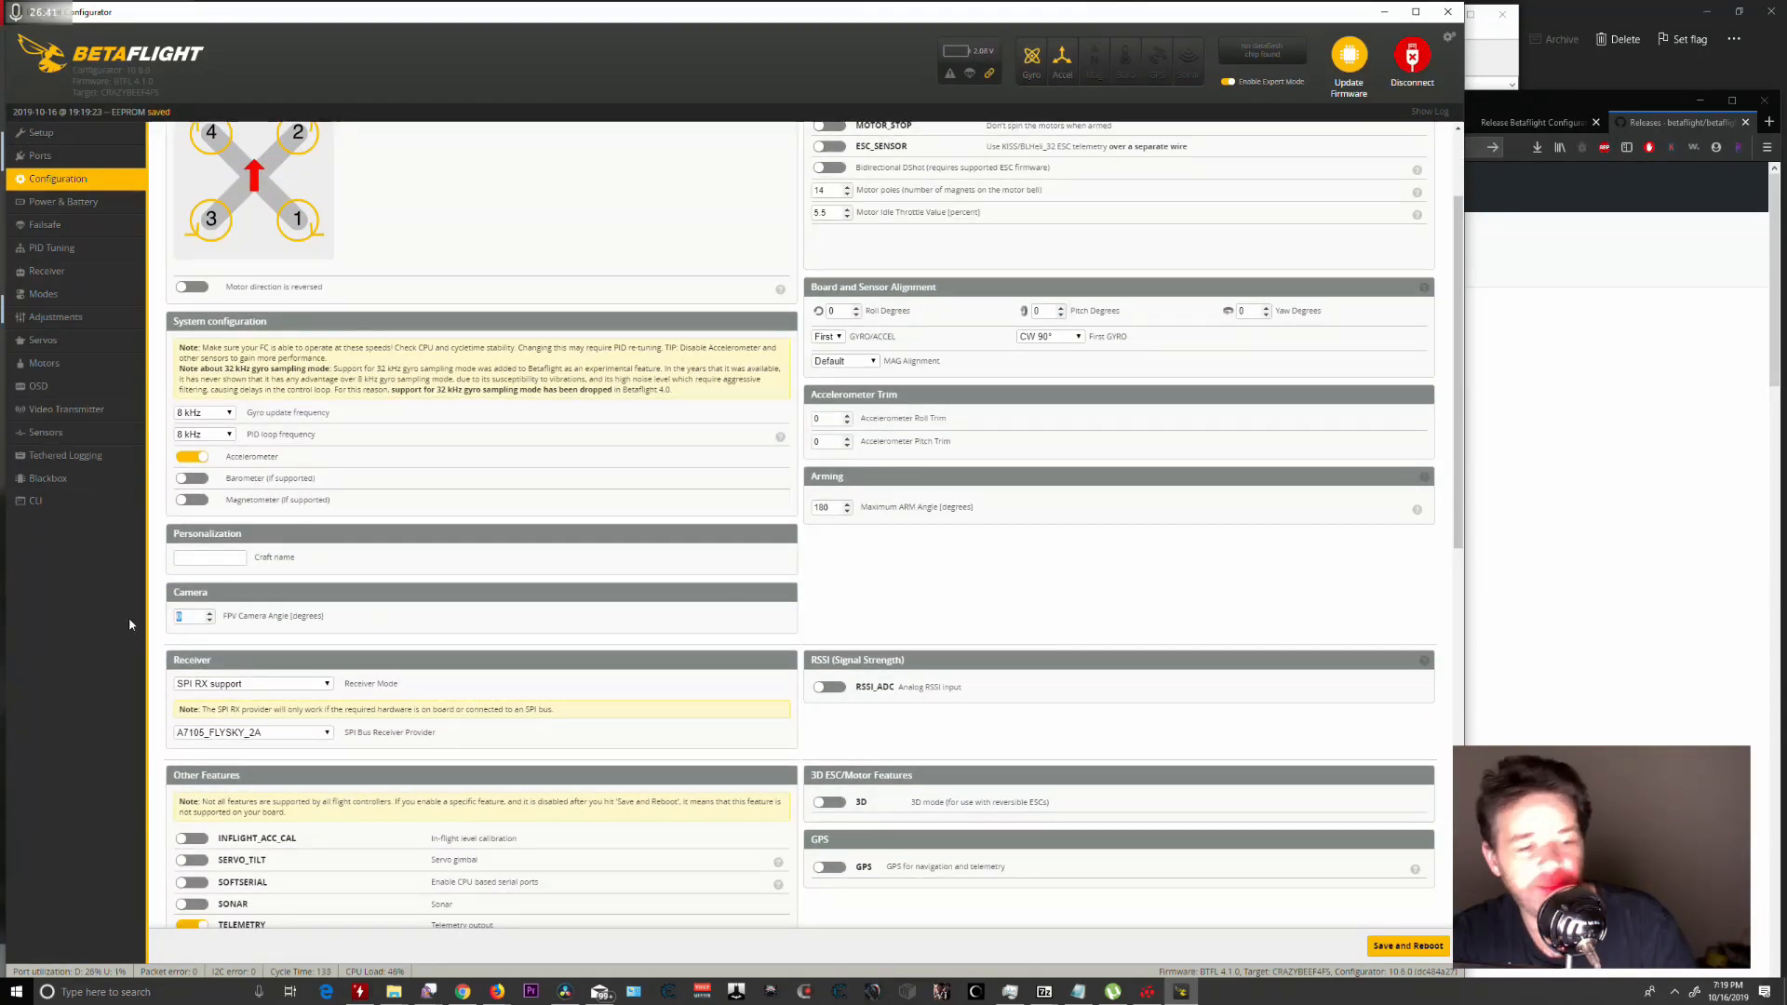
type("25")
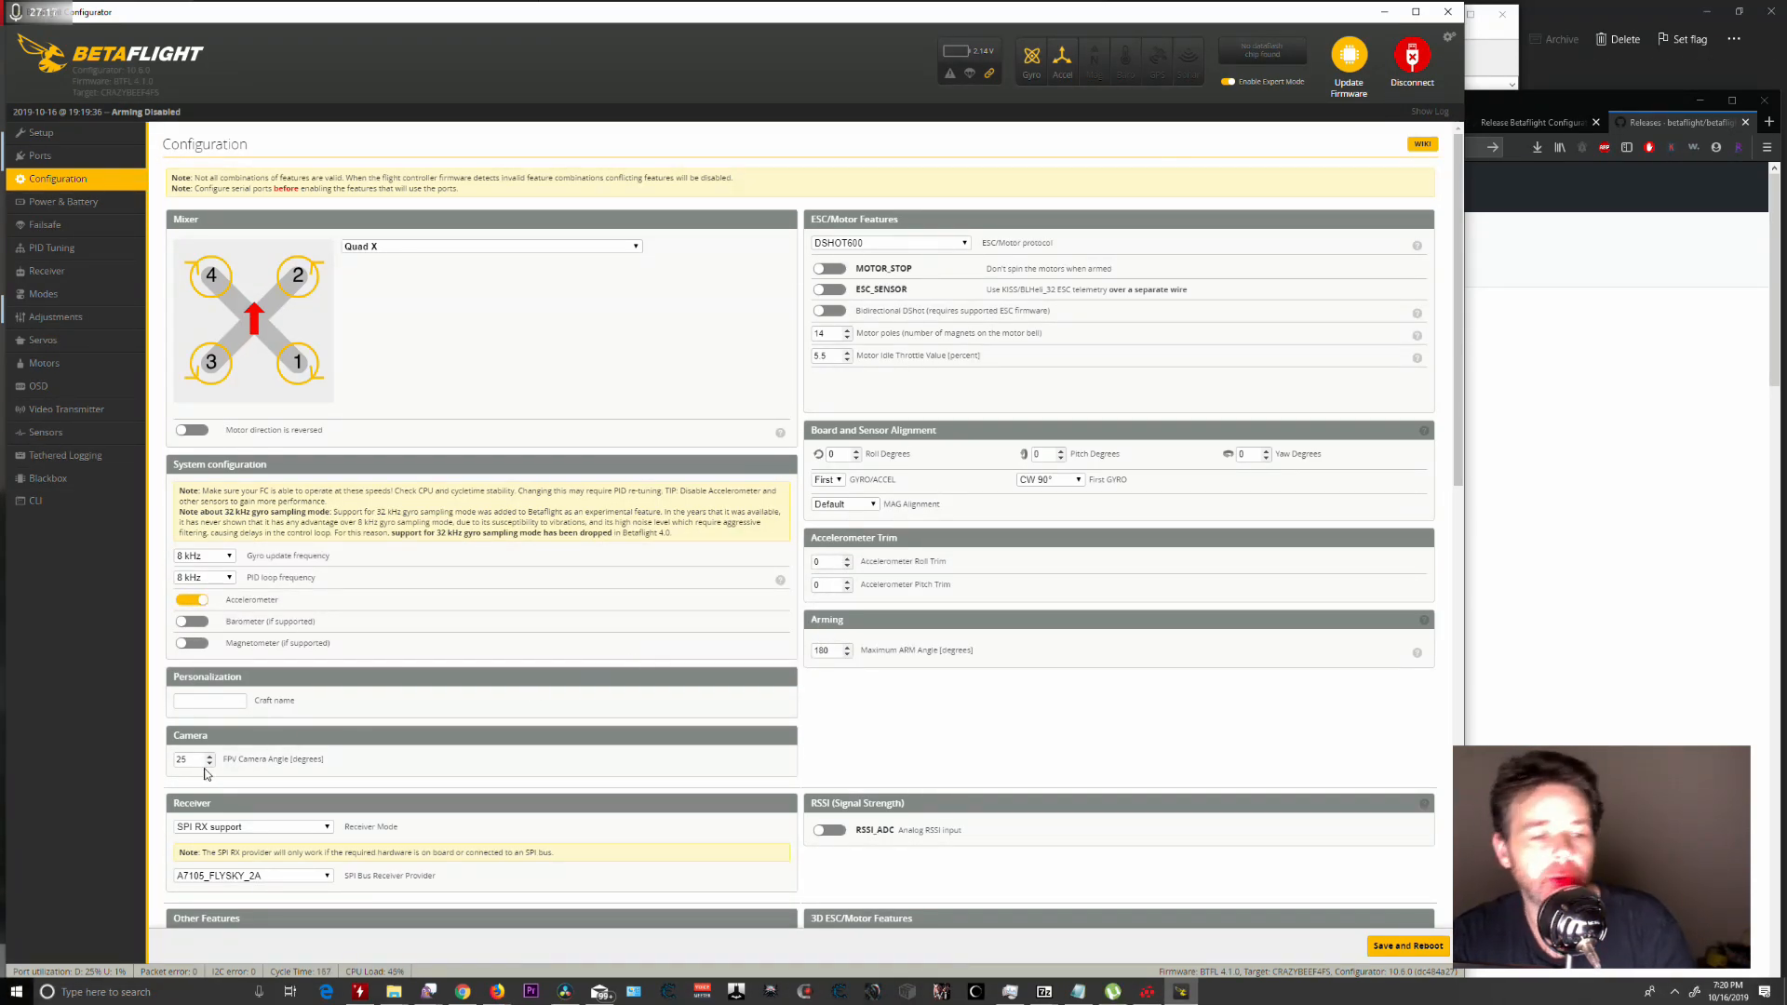
Enable Battery average cell voltage, Battery current draw and Battery current mAh drawn for OSD profile 1 and arrange them in the preview.
left_click(65, 387)
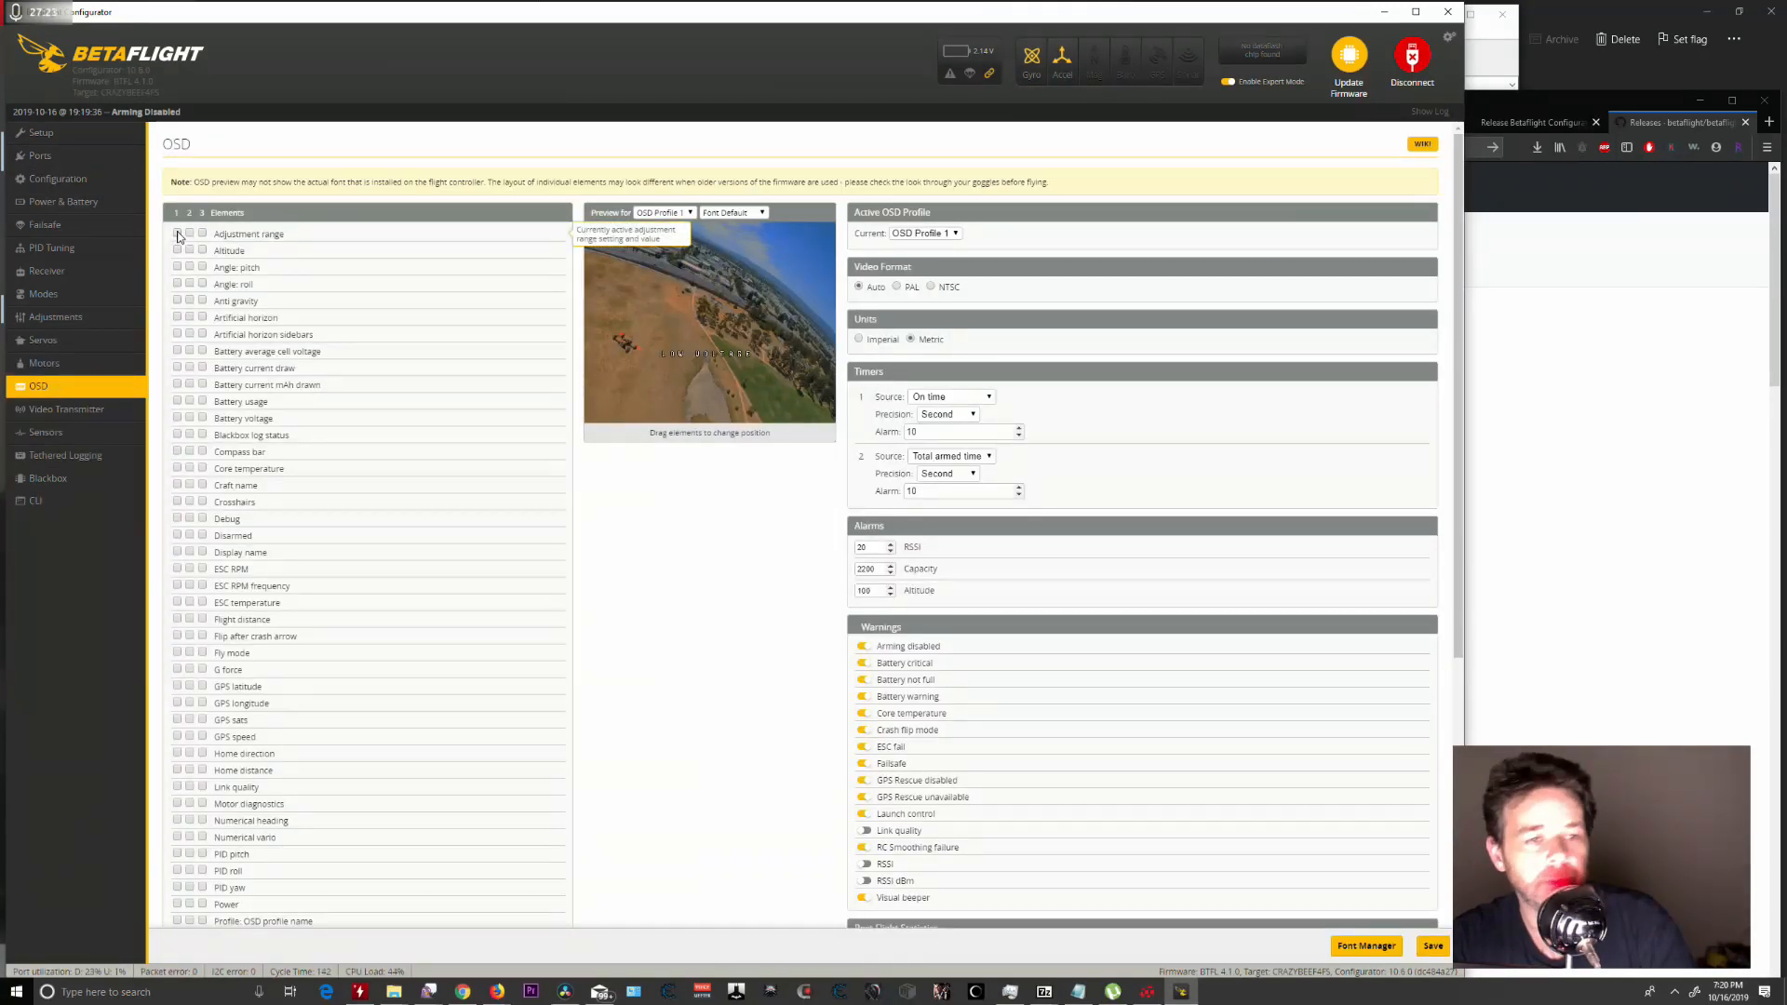
scroll(753, 540, "down", 5)
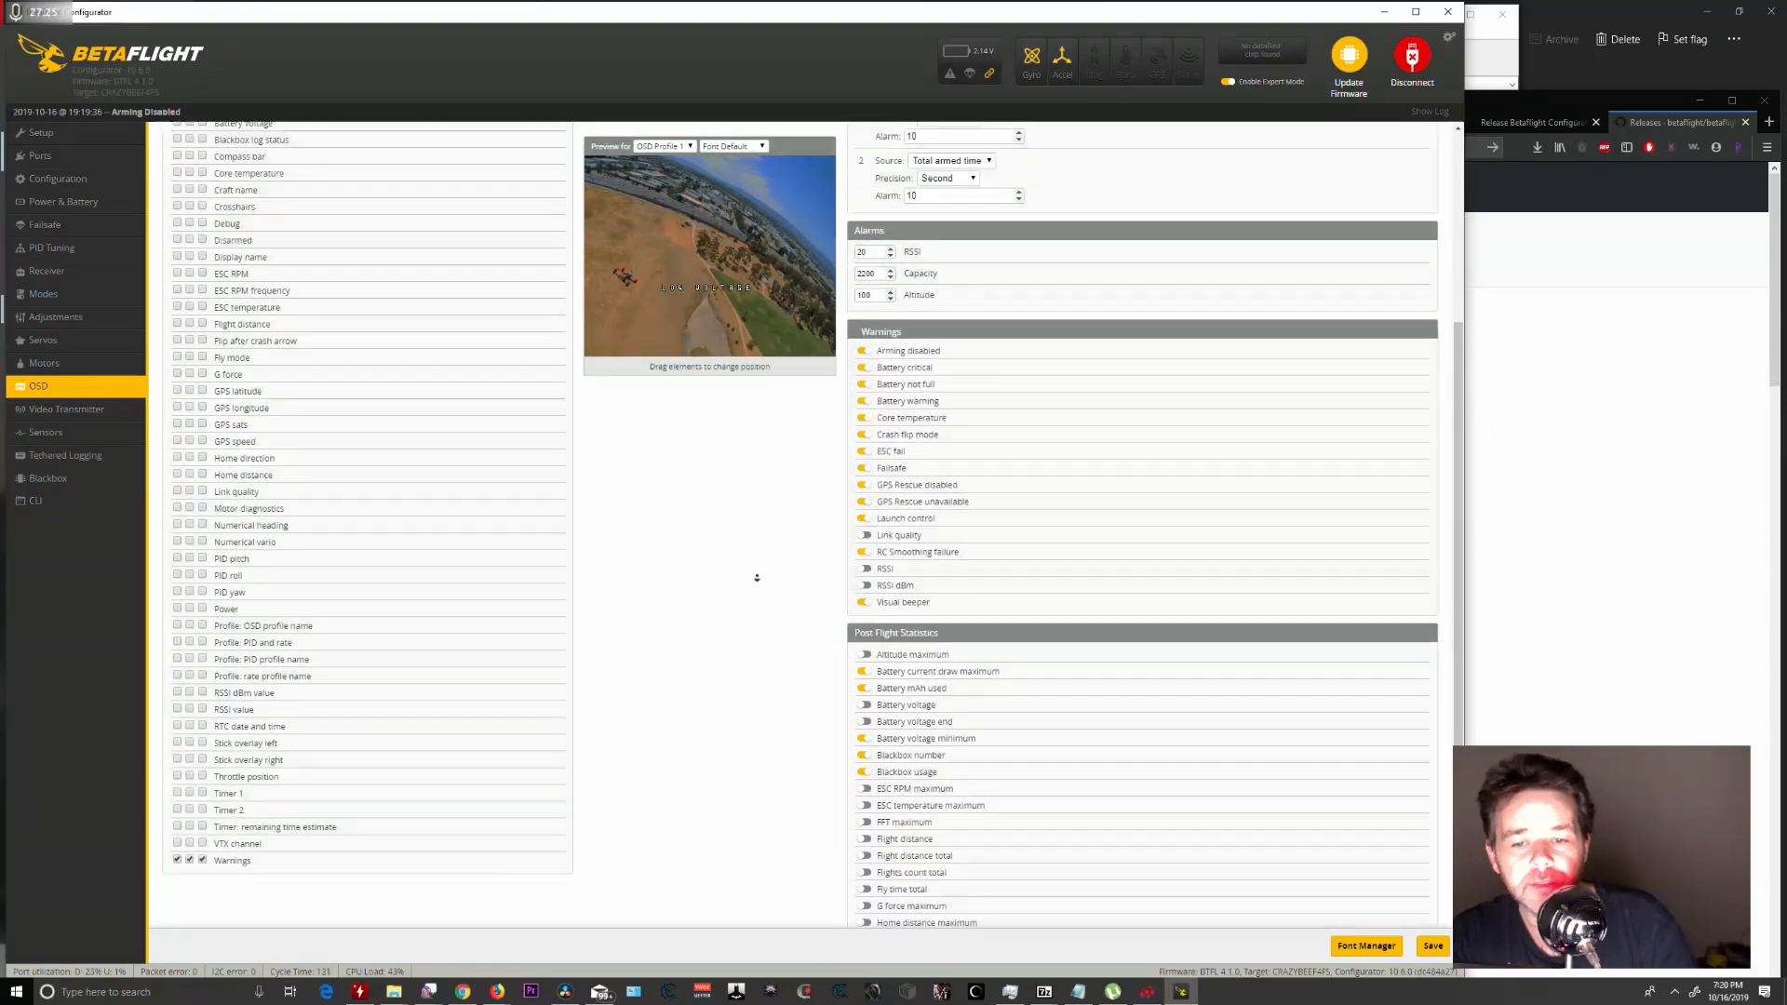
scroll(213, 772, "up", 5)
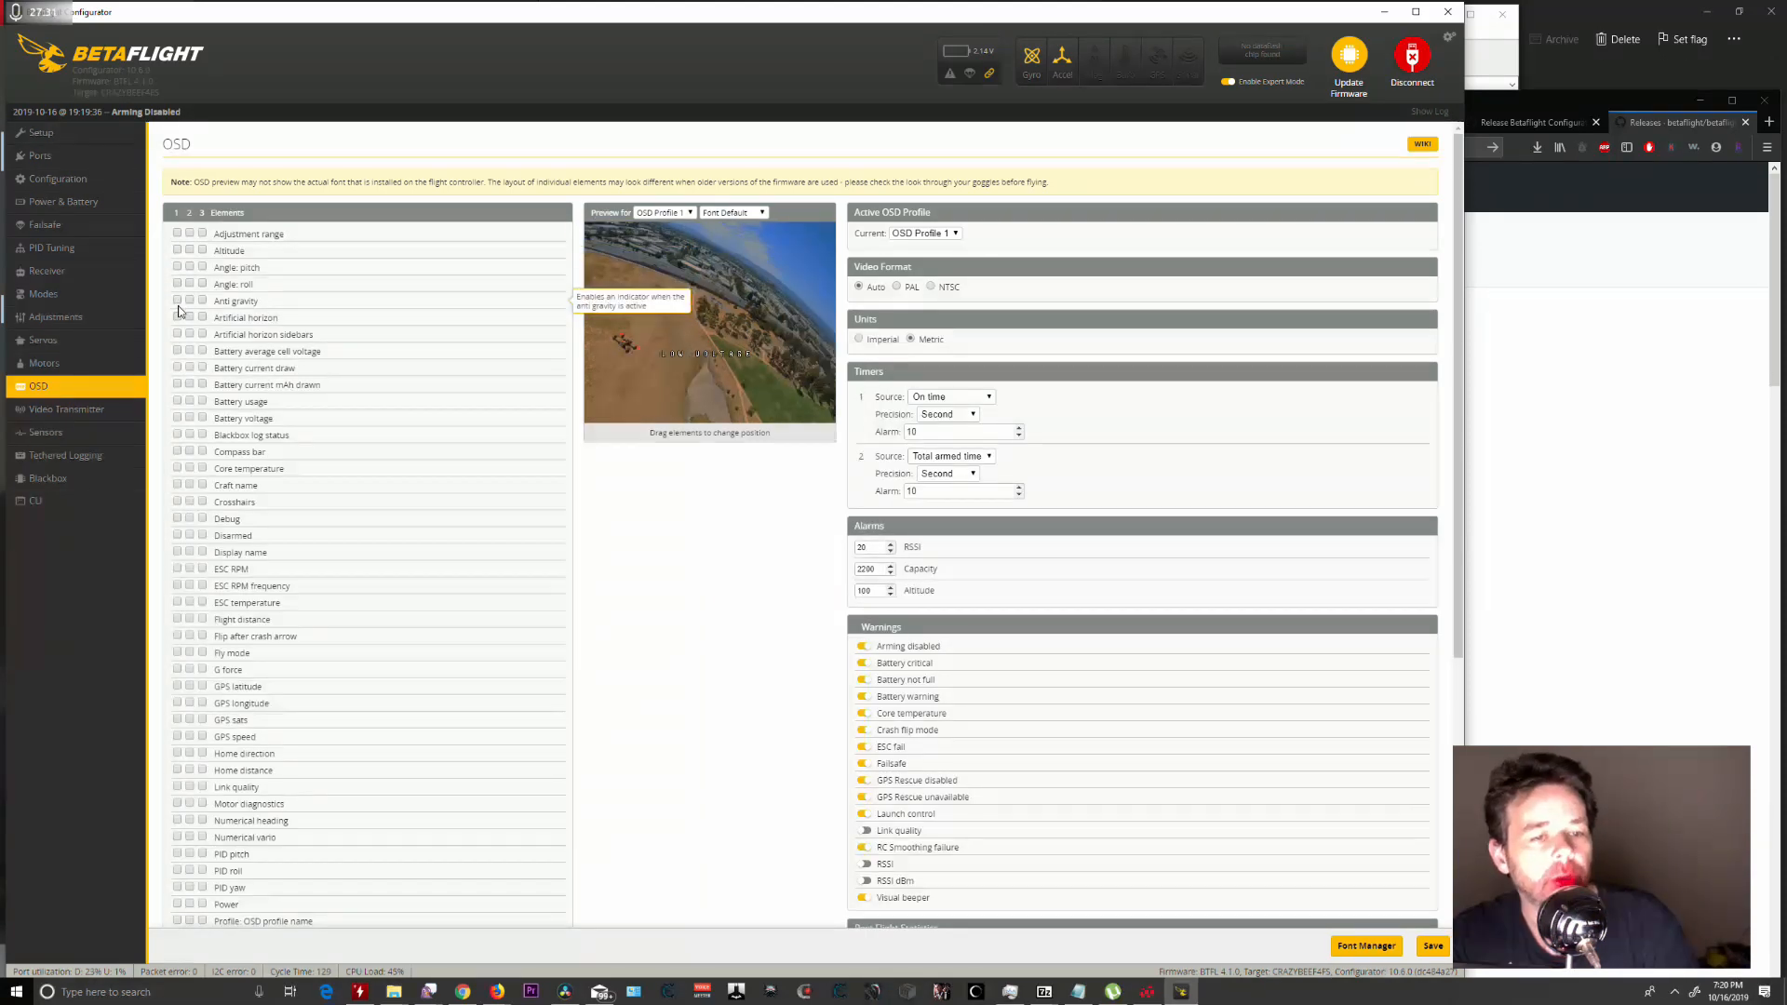
left_click(177, 351)
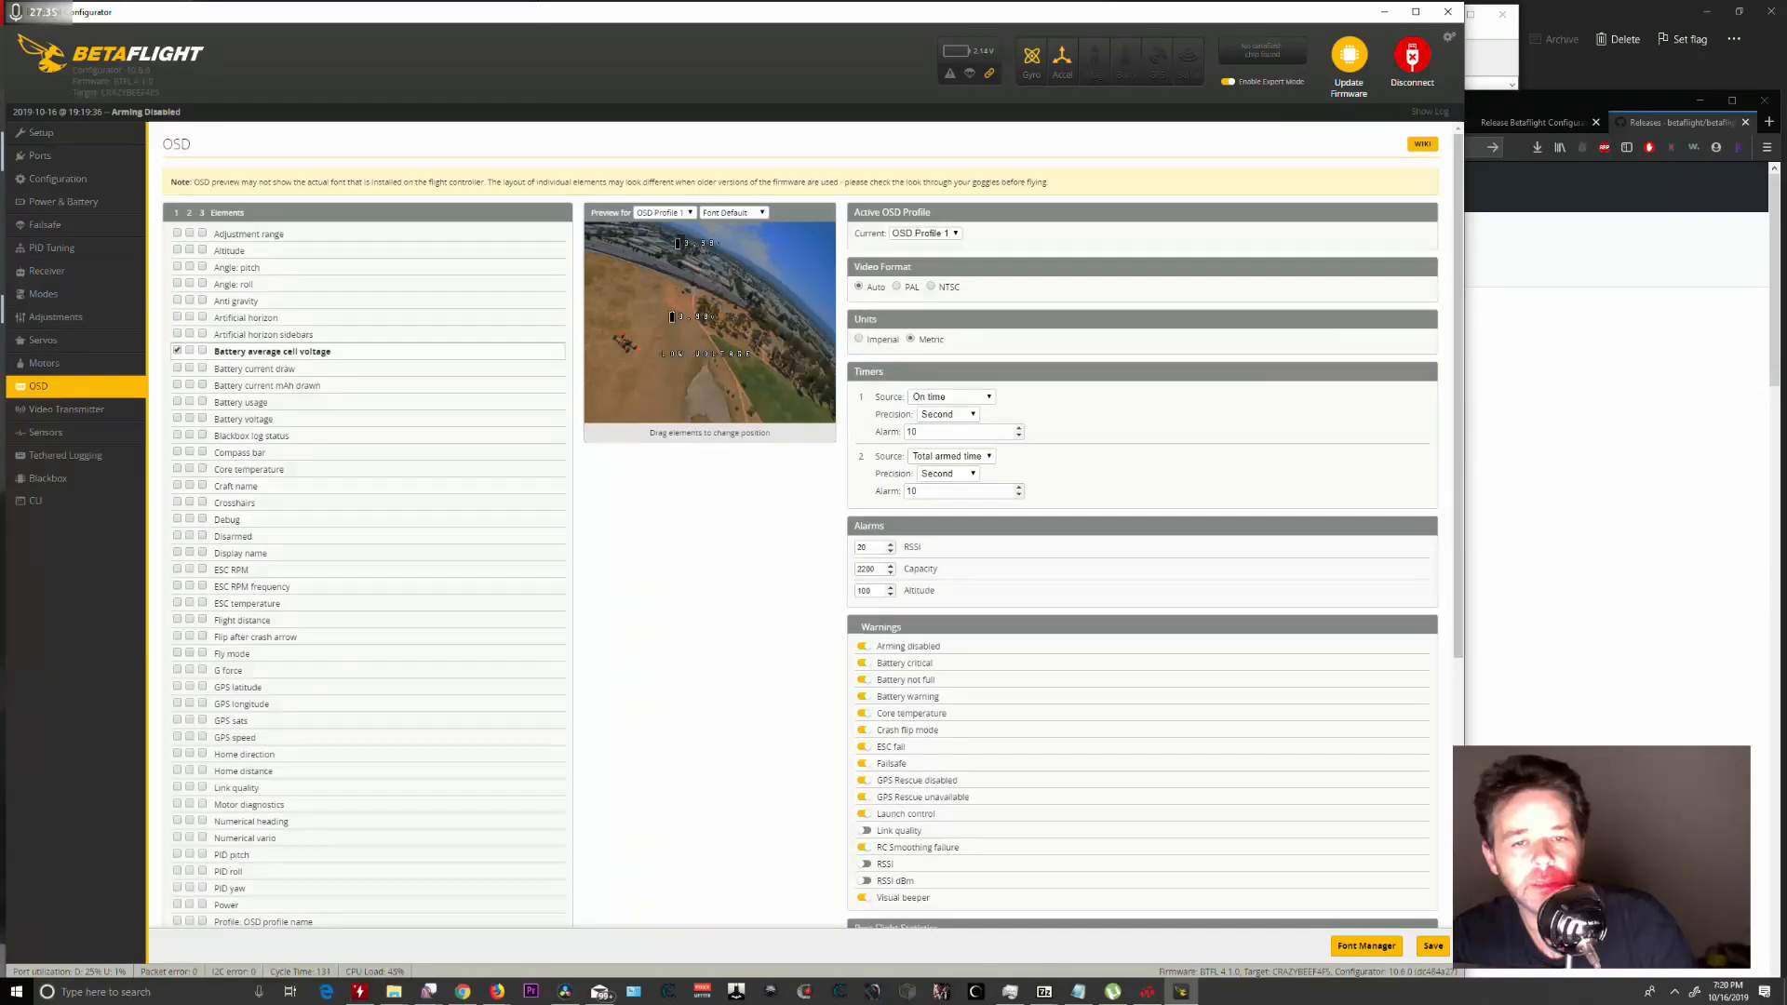
left_click_drag(679, 245, 679, 245)
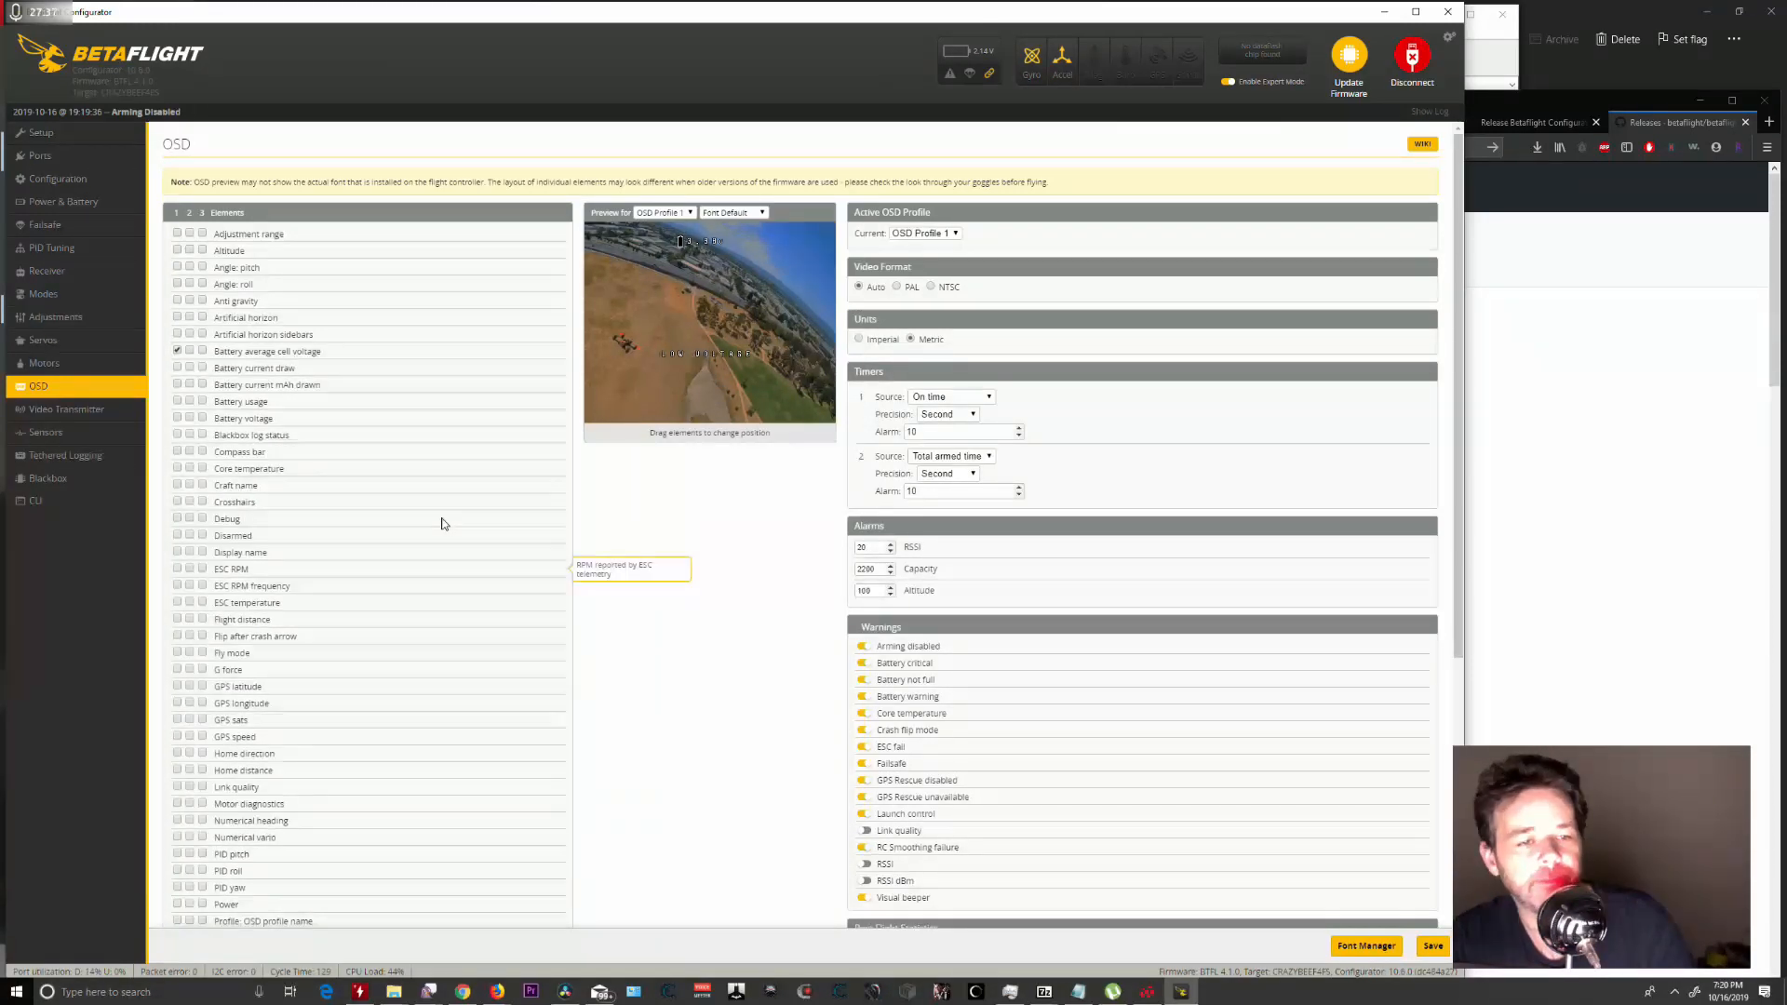
left_click(177, 370)
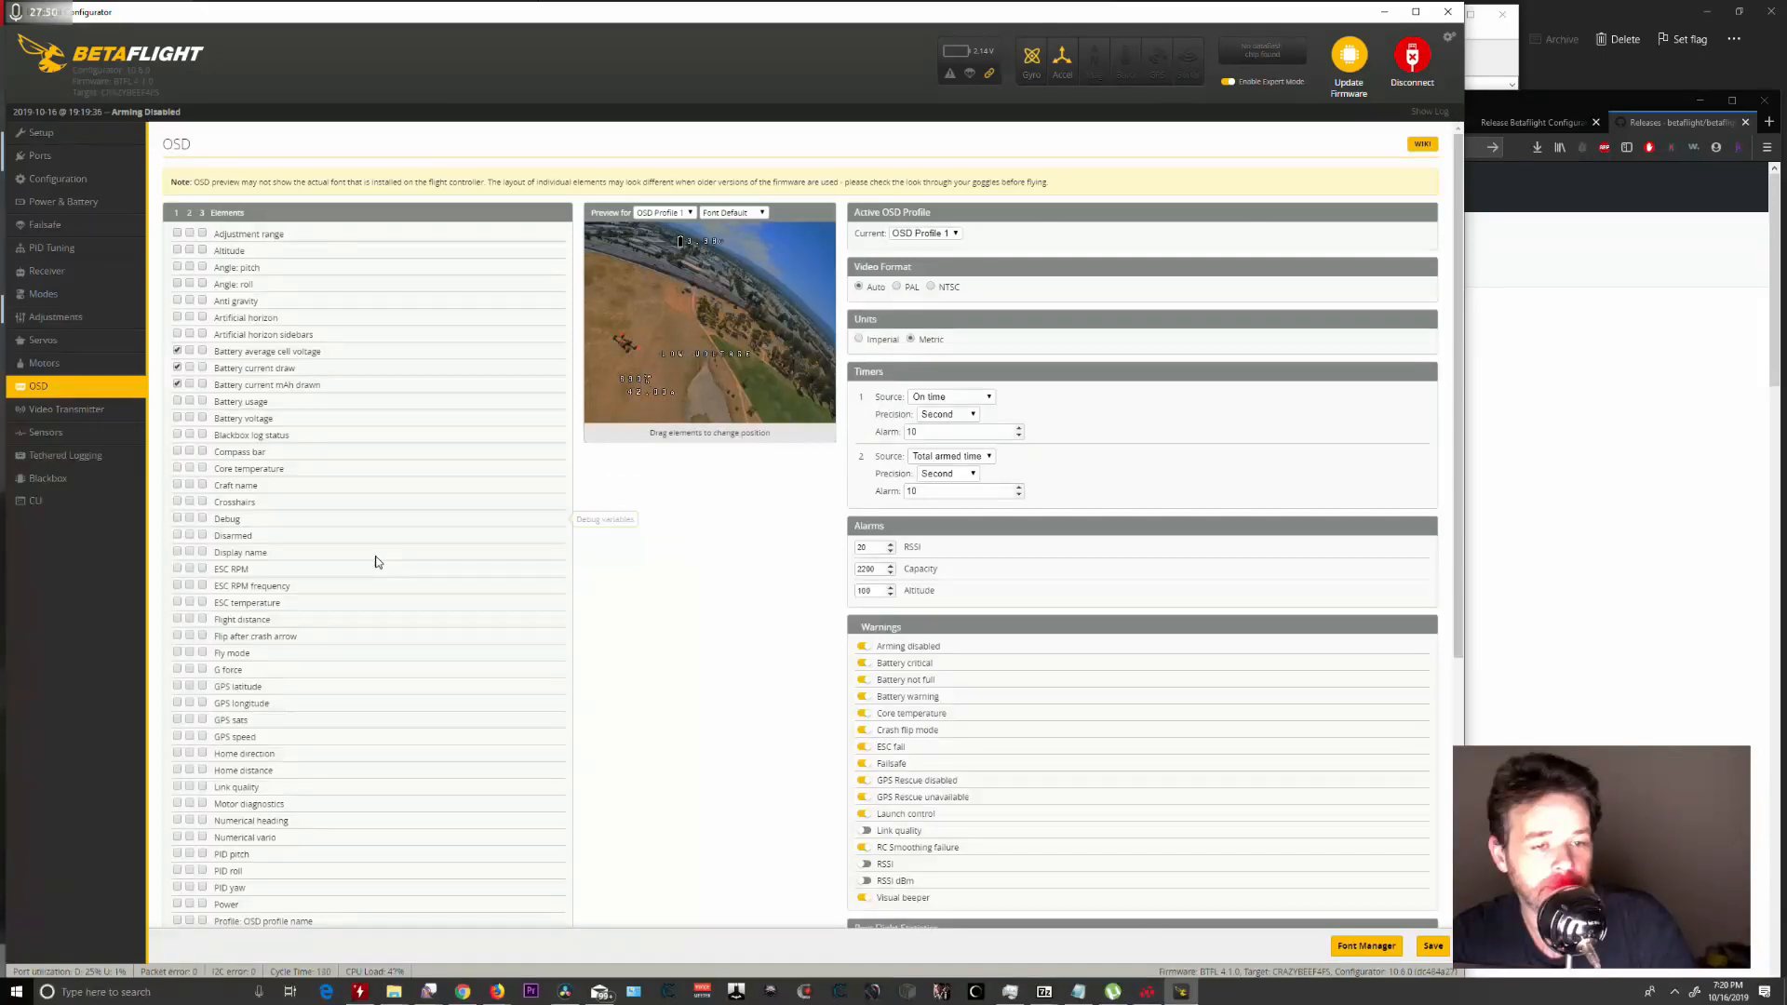
Enable G force, Throttle position and Timer 2 for OSD profile 1 and spread the elements towards the preview's corners.
scroll(658, 526, "down", 5)
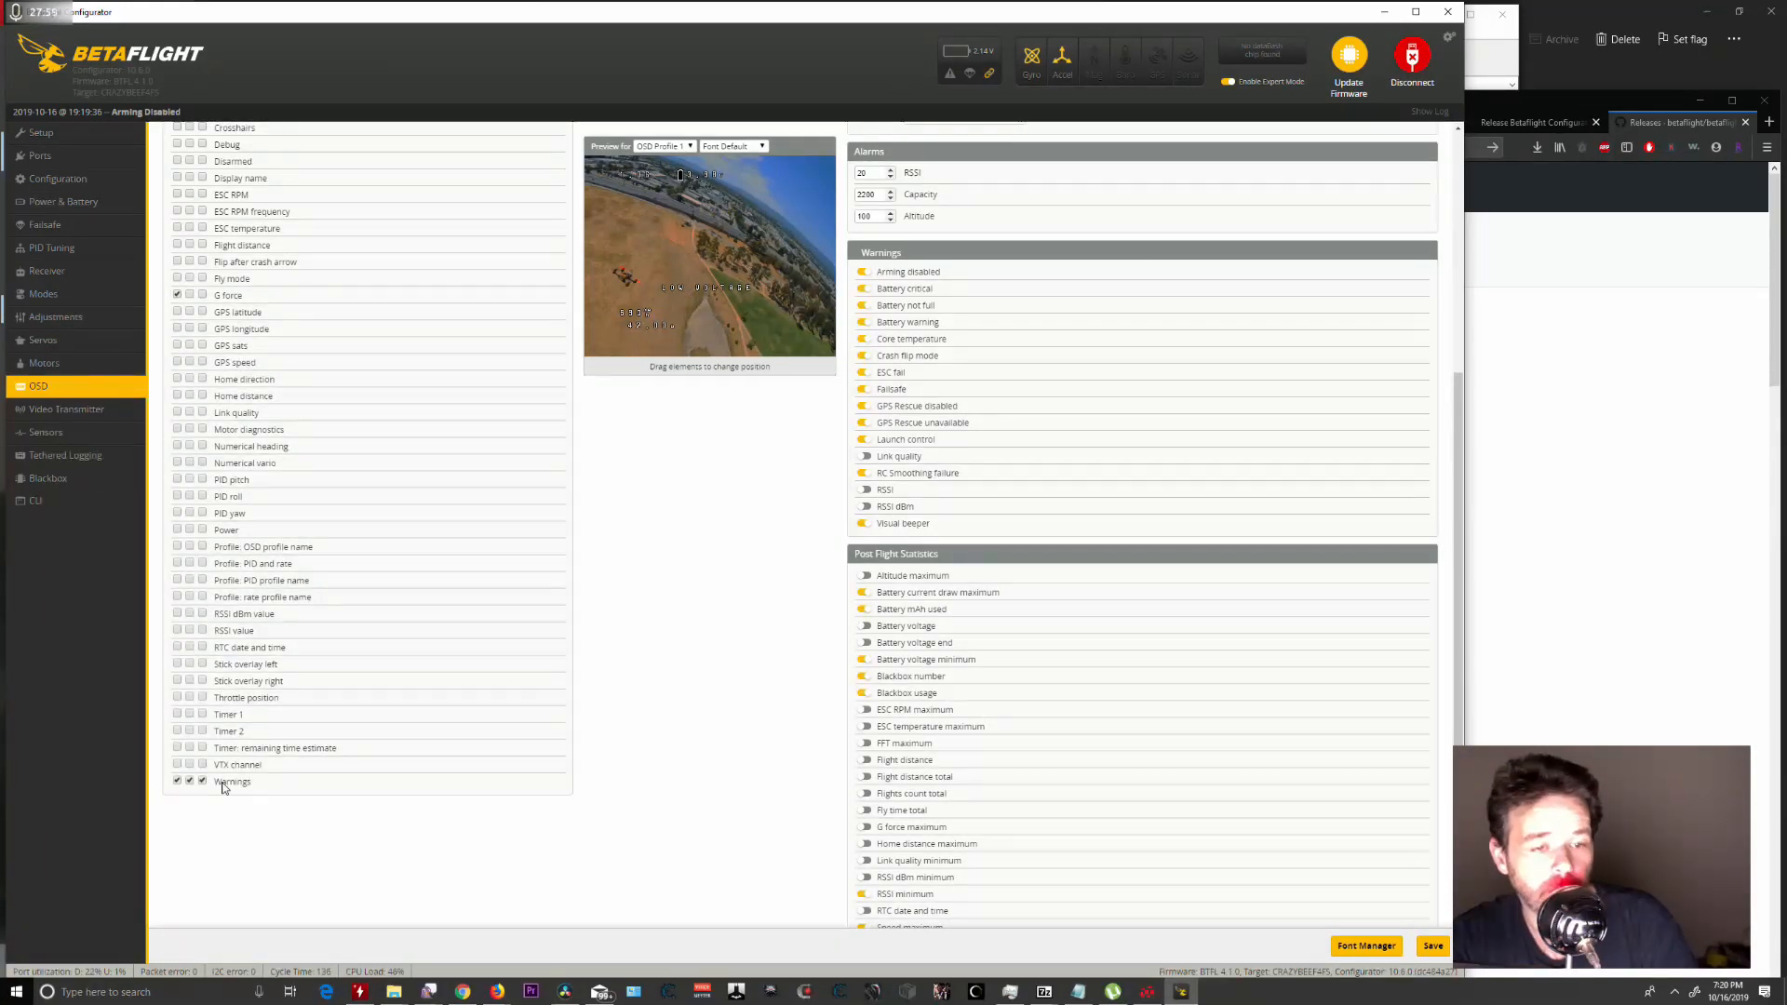
left_click(177, 698)
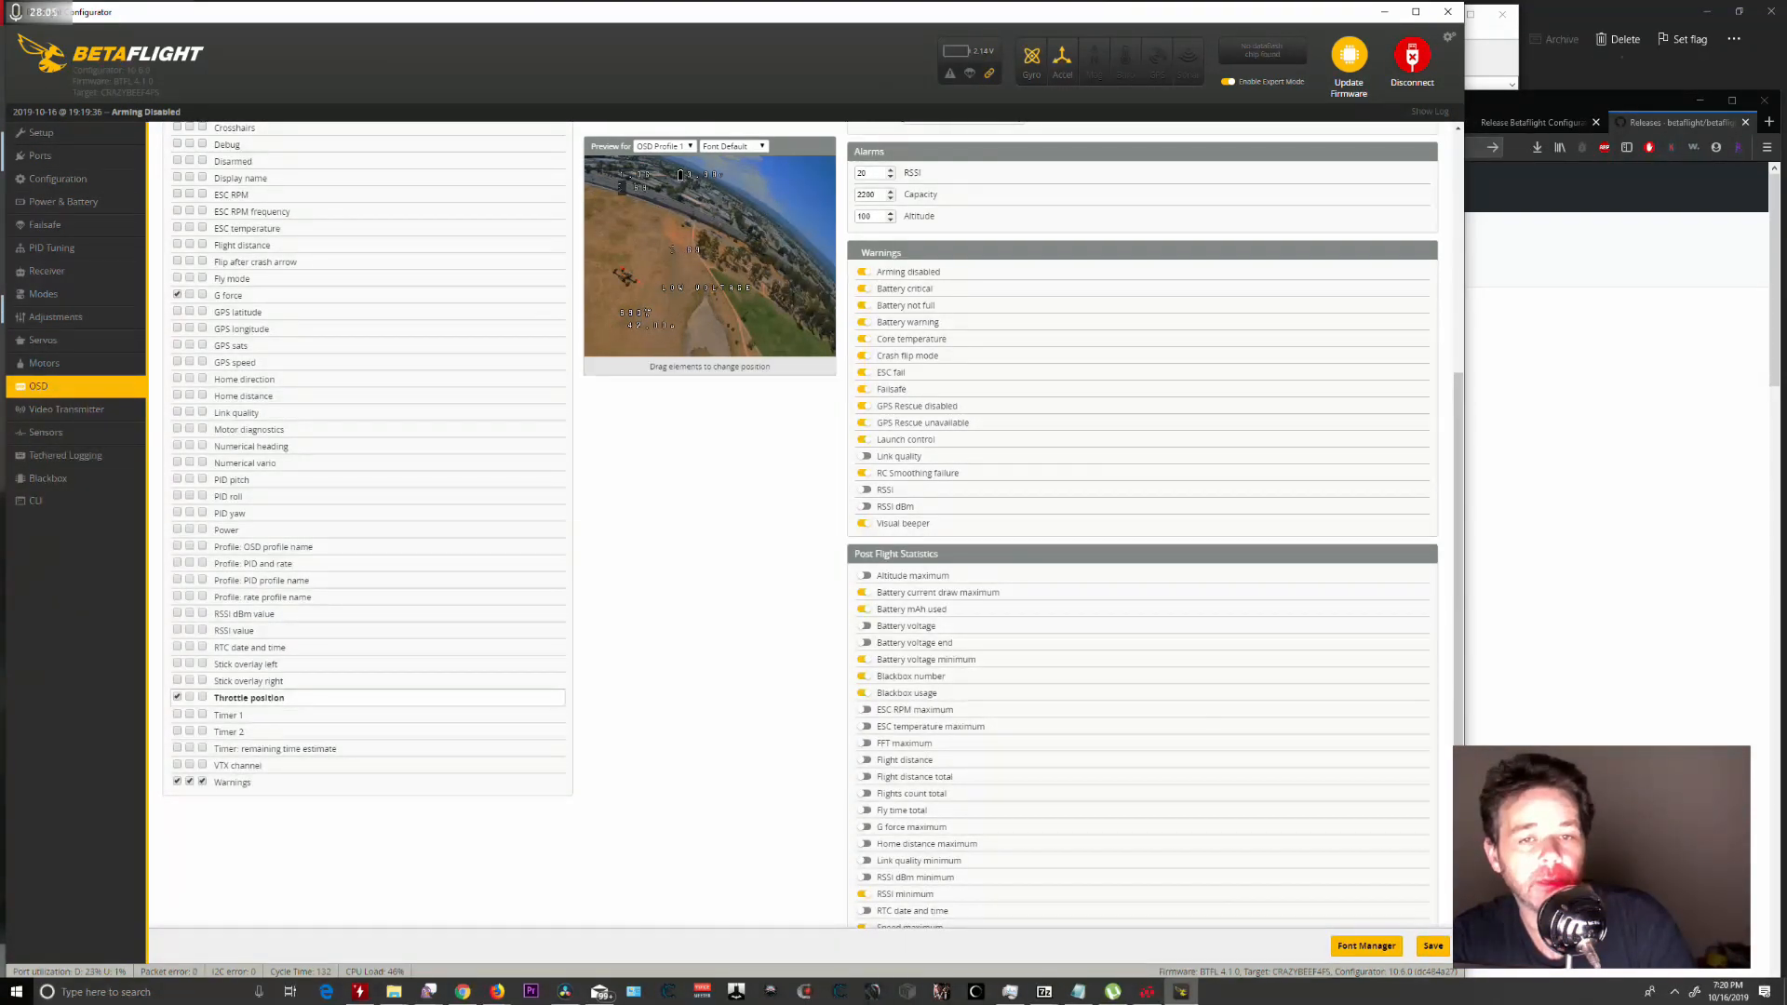
left_click(177, 731)
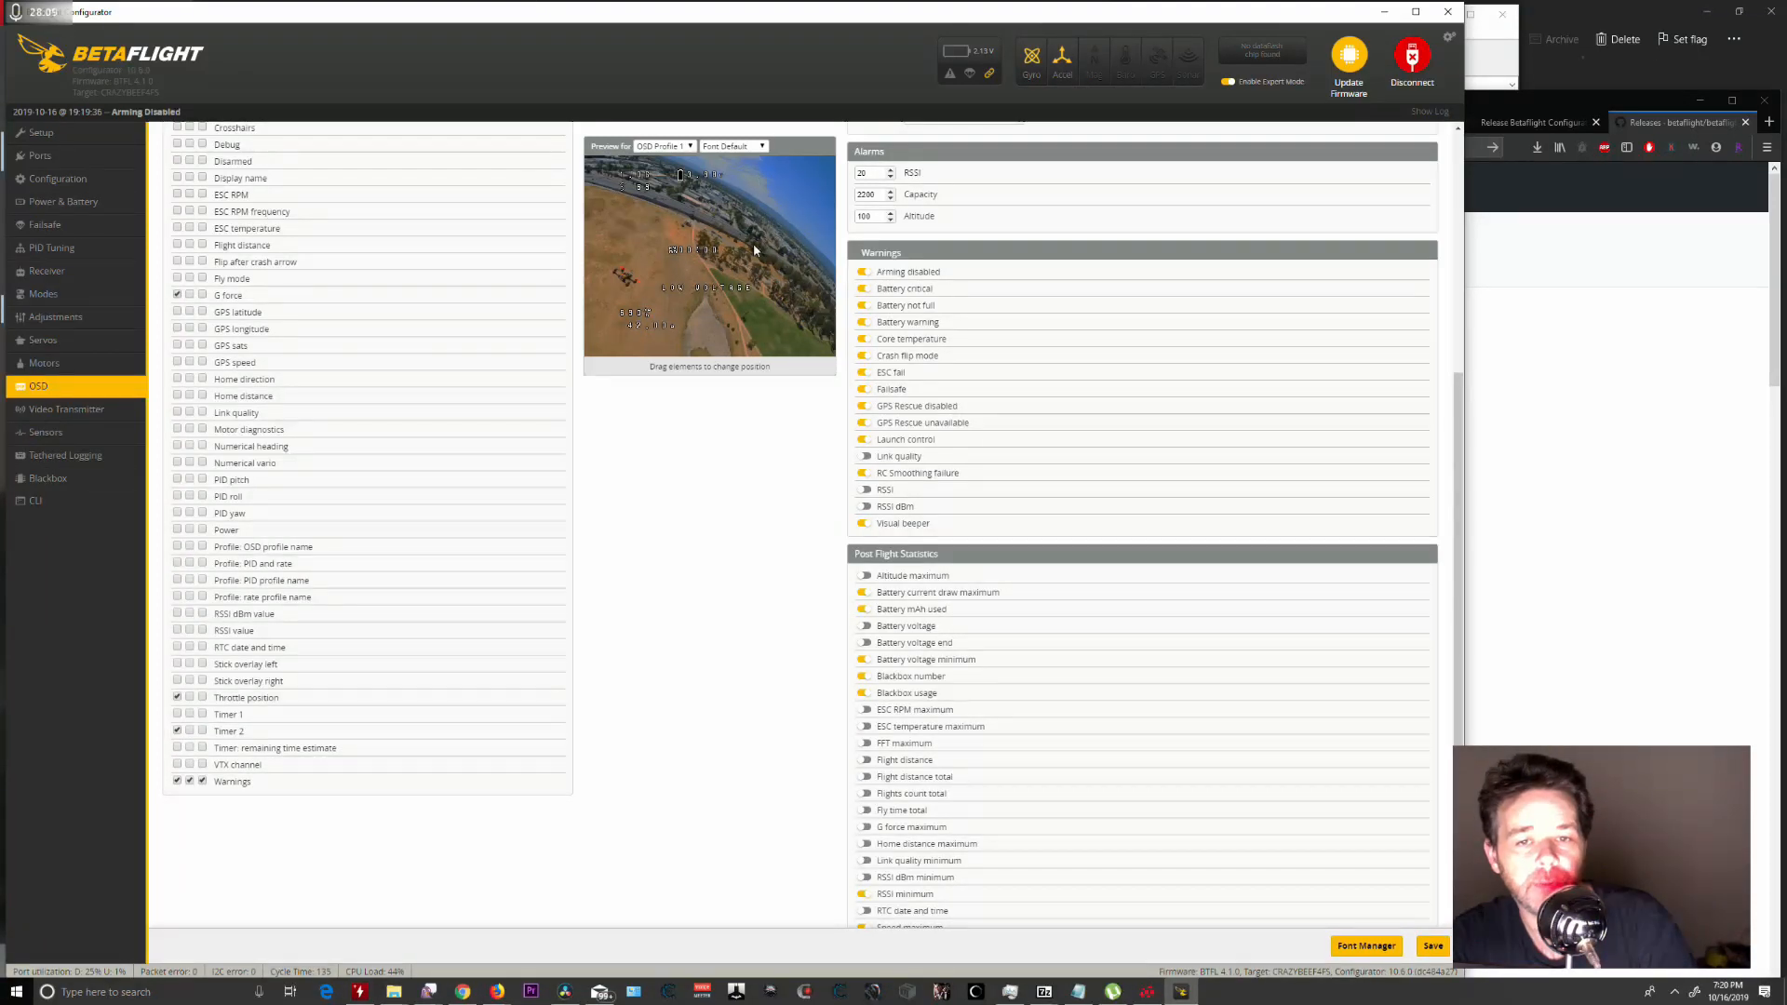
left_click_drag(700, 251, 765, 187)
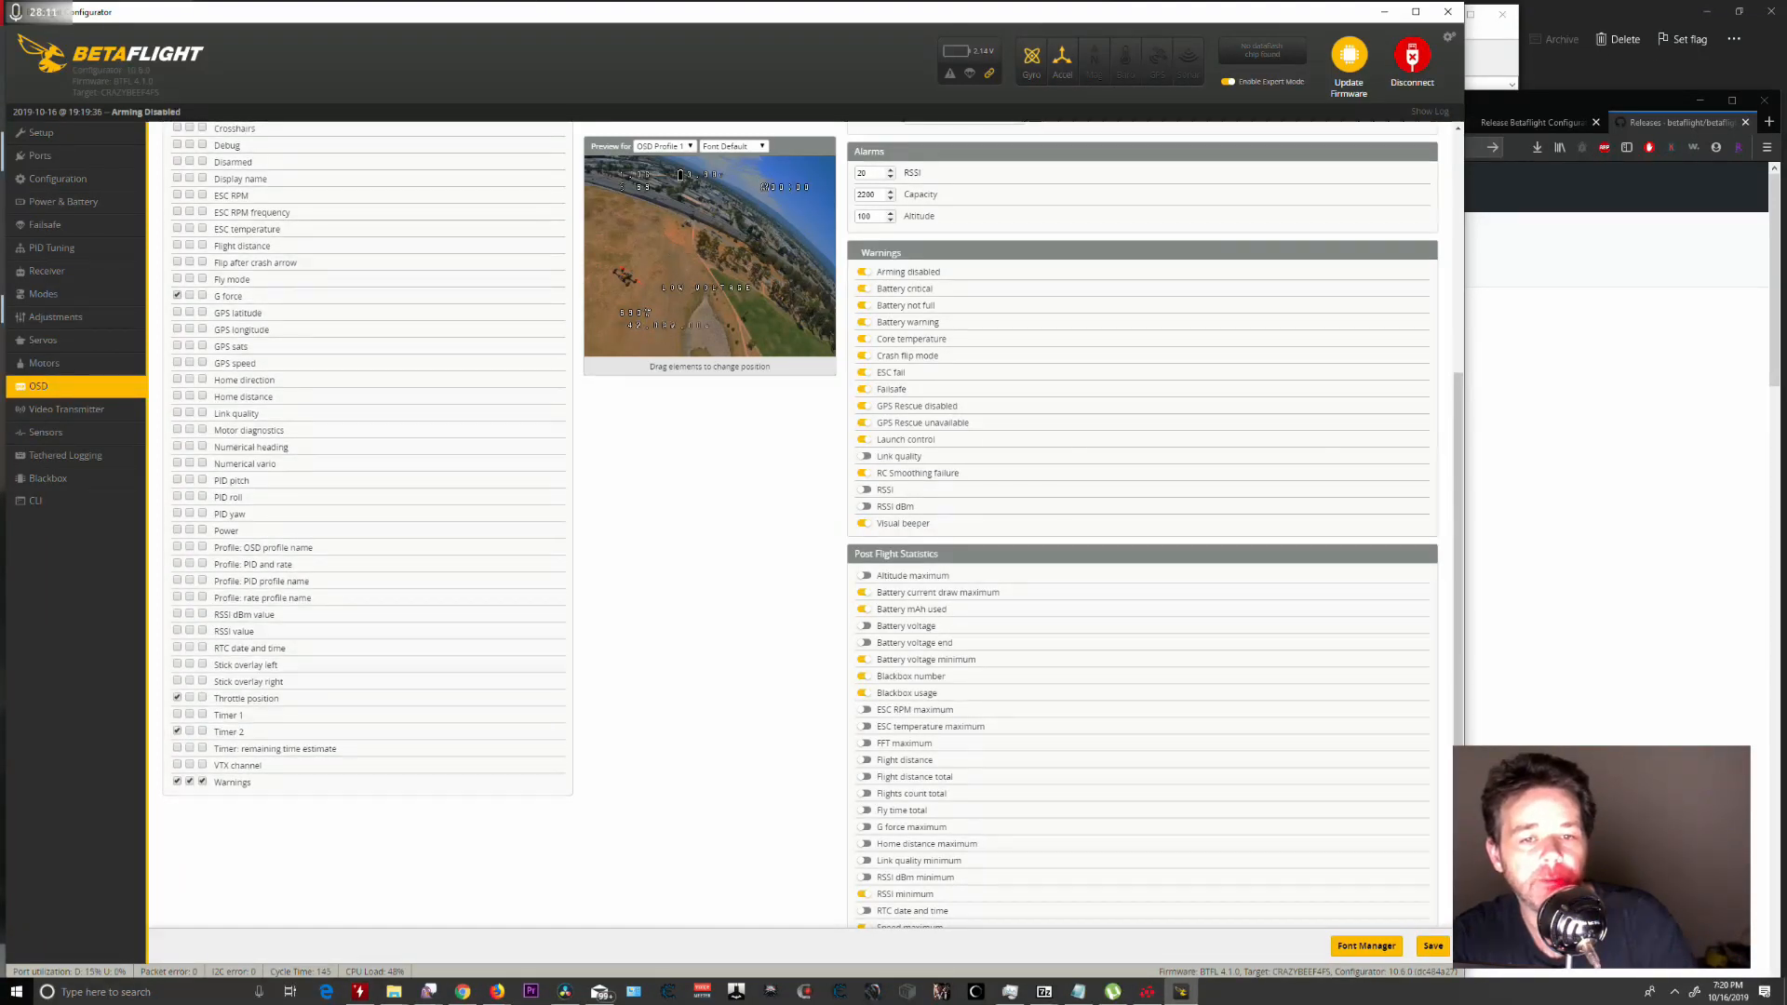
left_click_drag(748, 315, 756, 314)
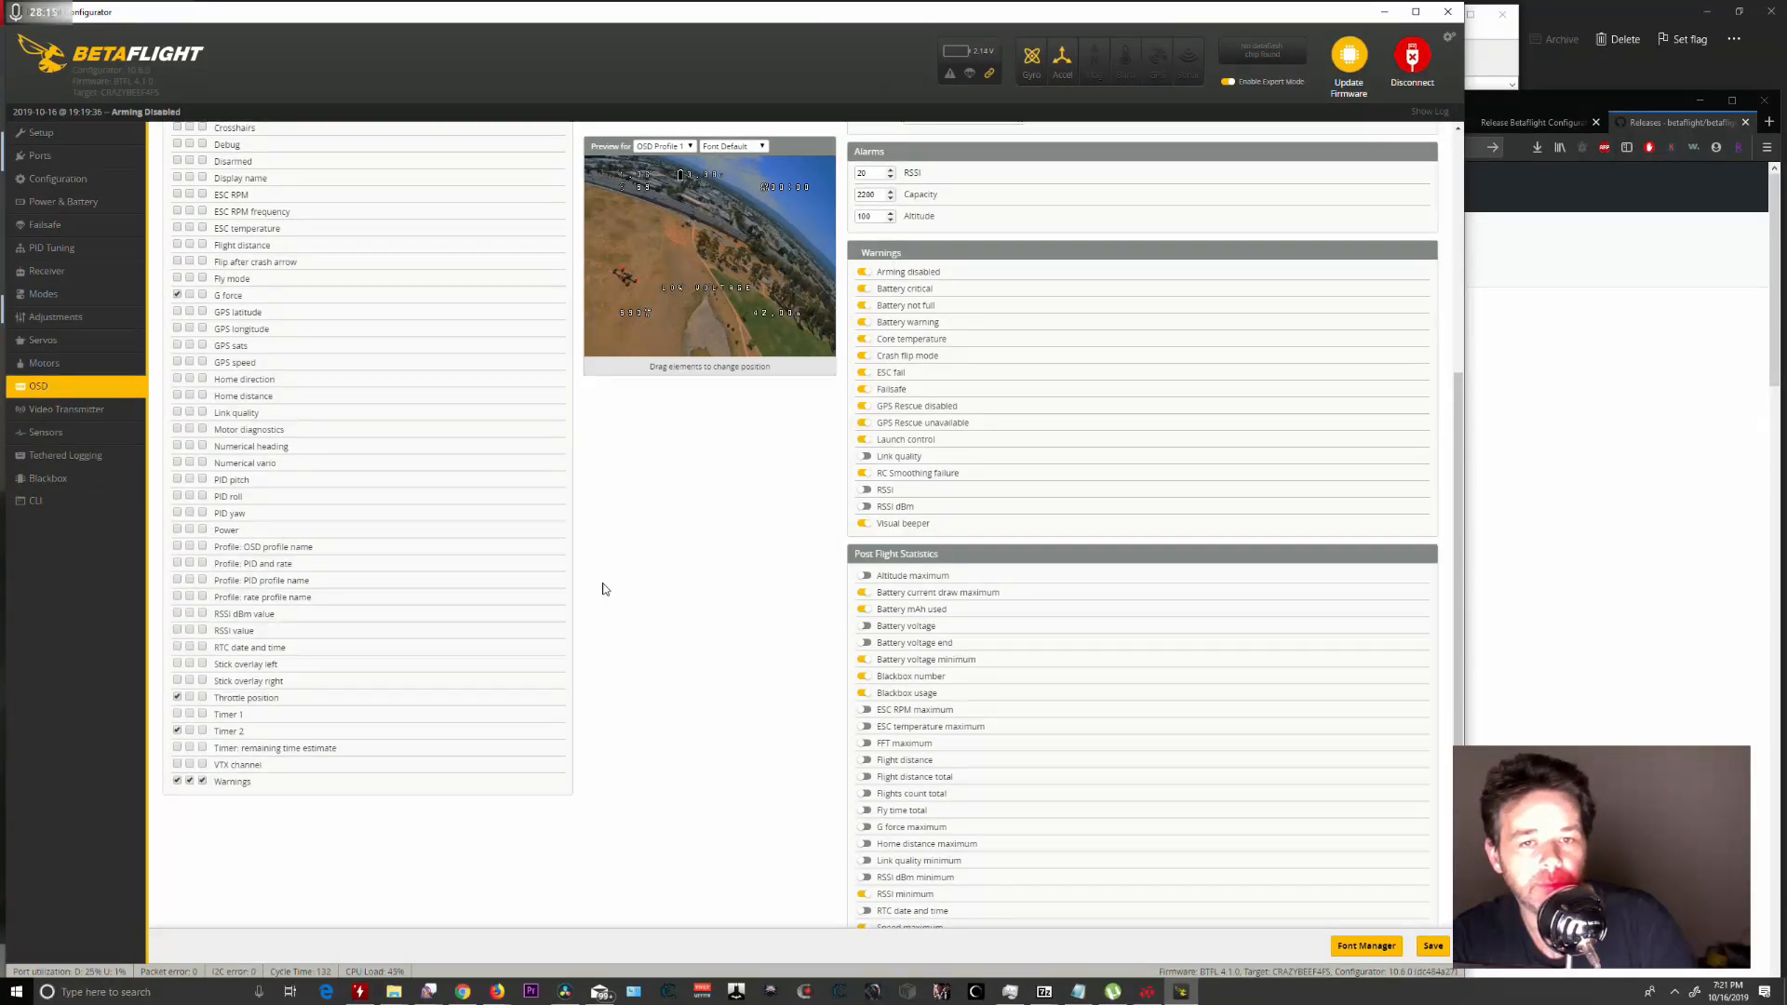
Review the OSD element list and preview the OSD Profile 2 layout, then return the preview to OSD Profile 1.
scroll(633, 540, "up", 3)
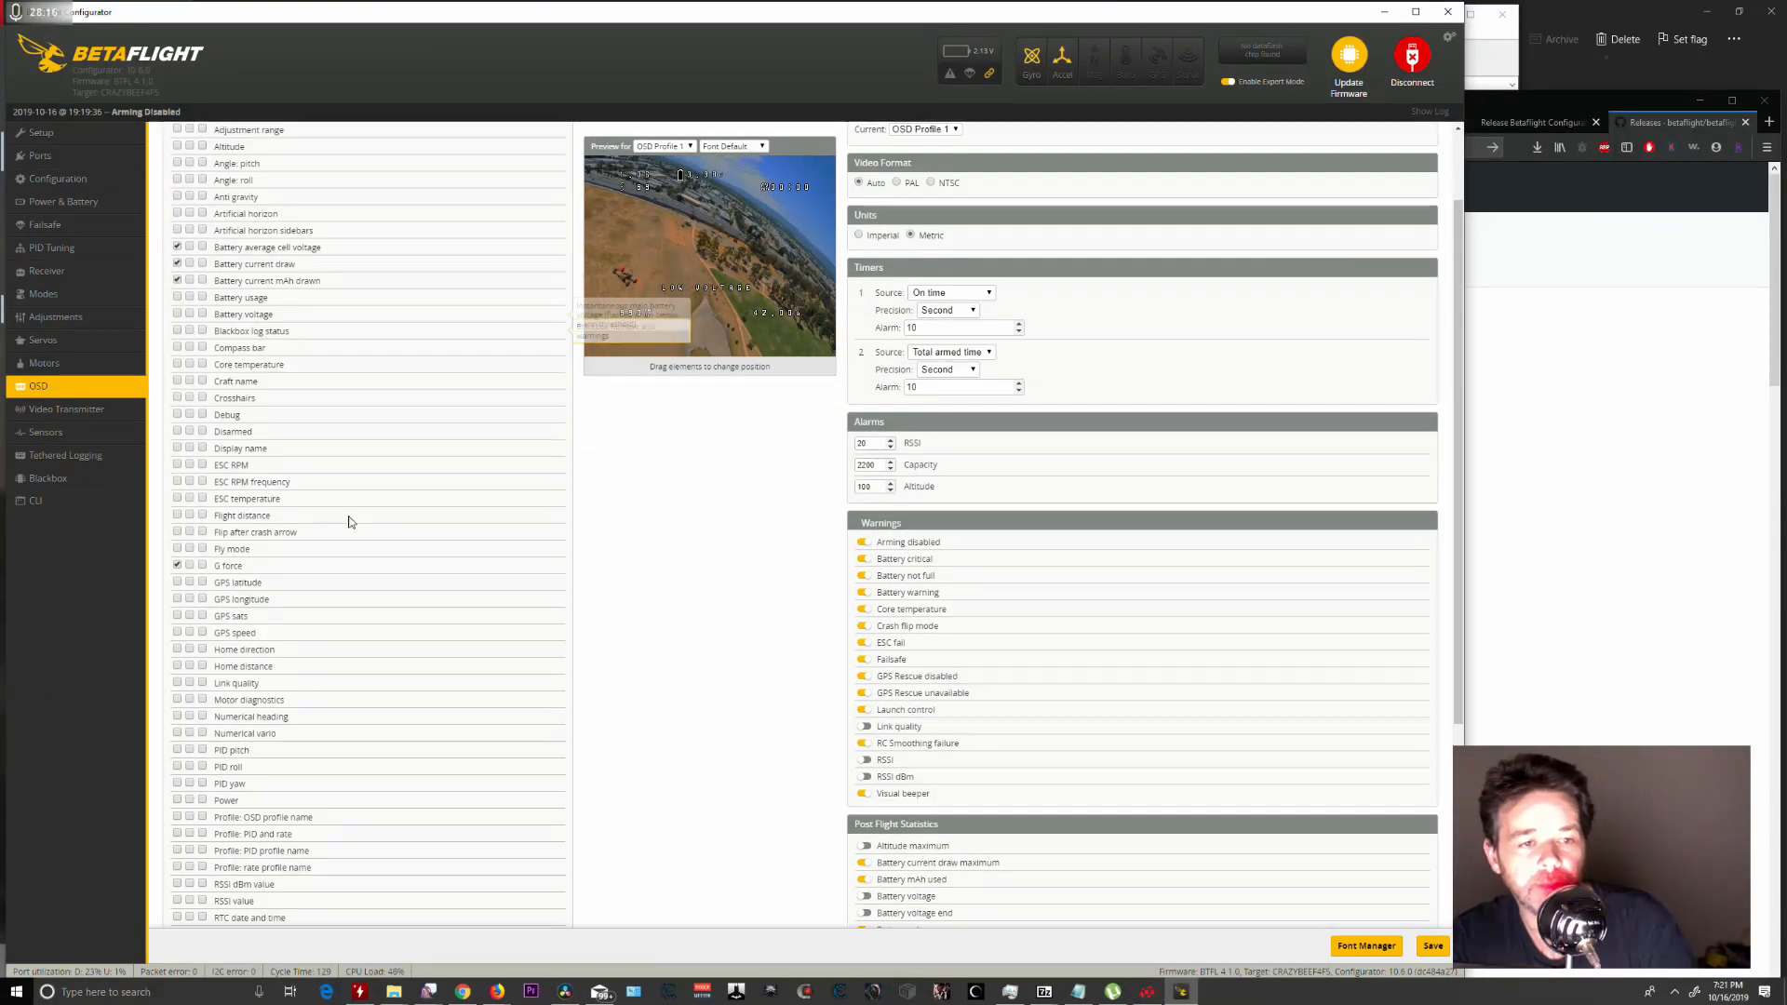
scroll(759, 661, "up", 2)
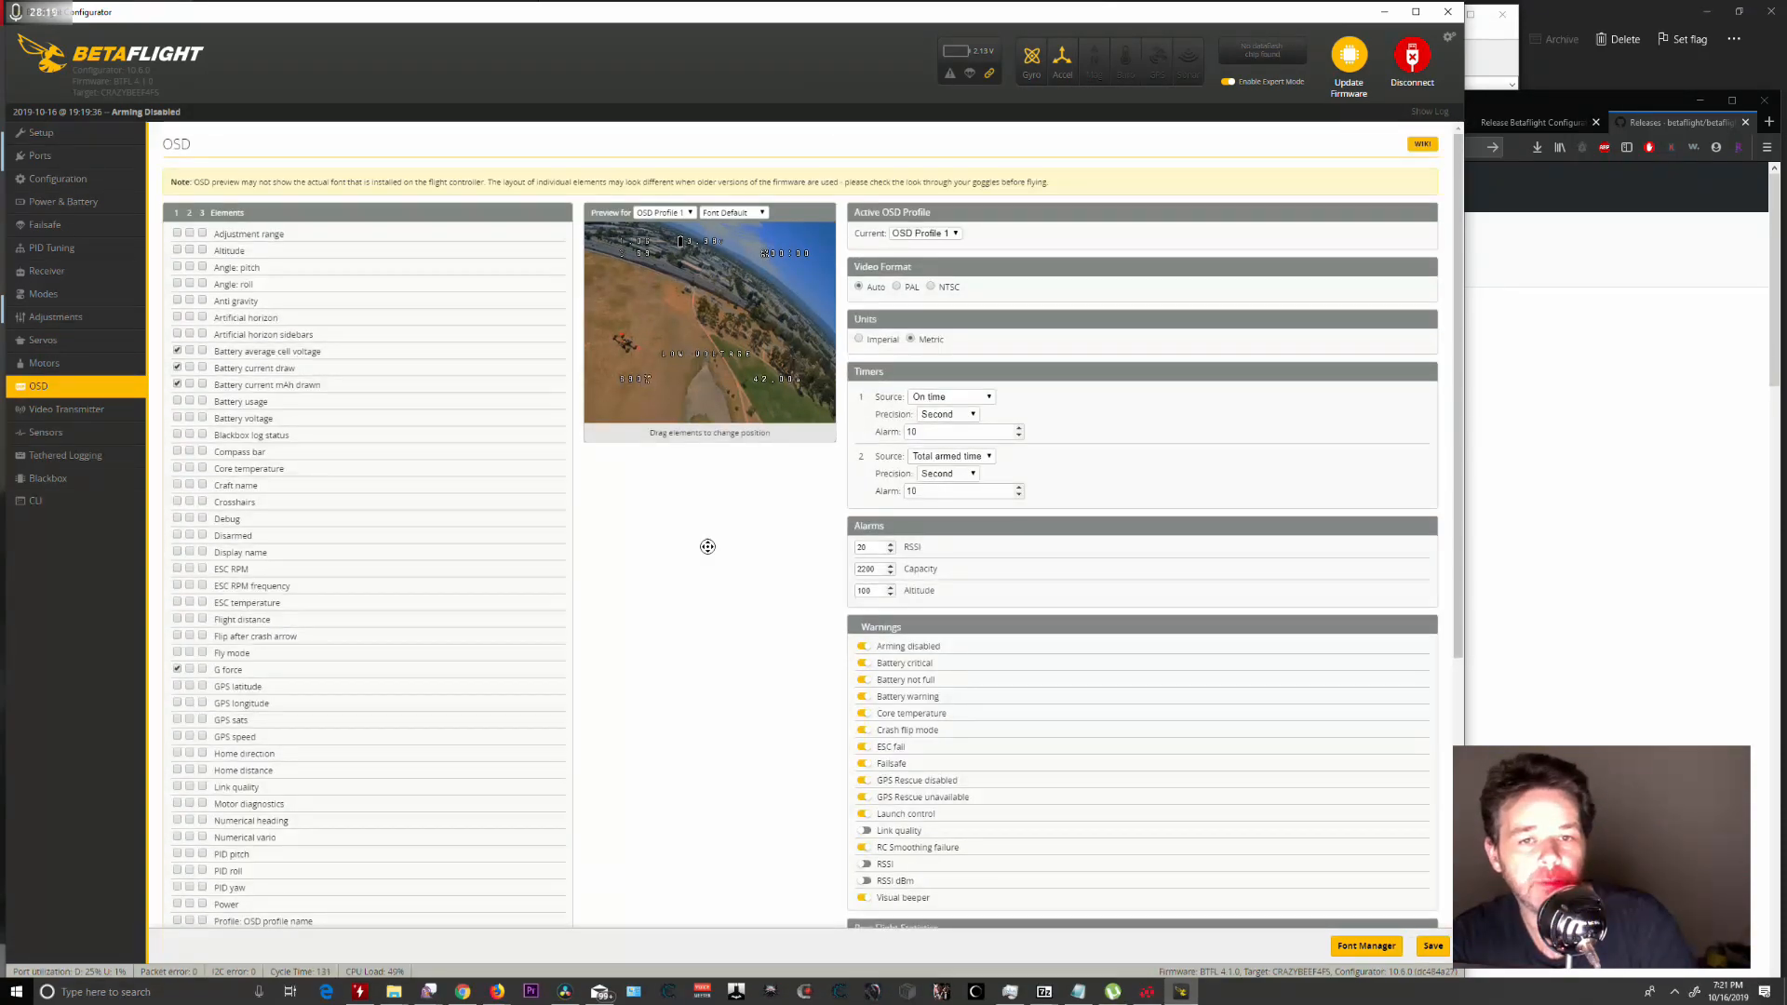
scroll(732, 654, "down", 5)
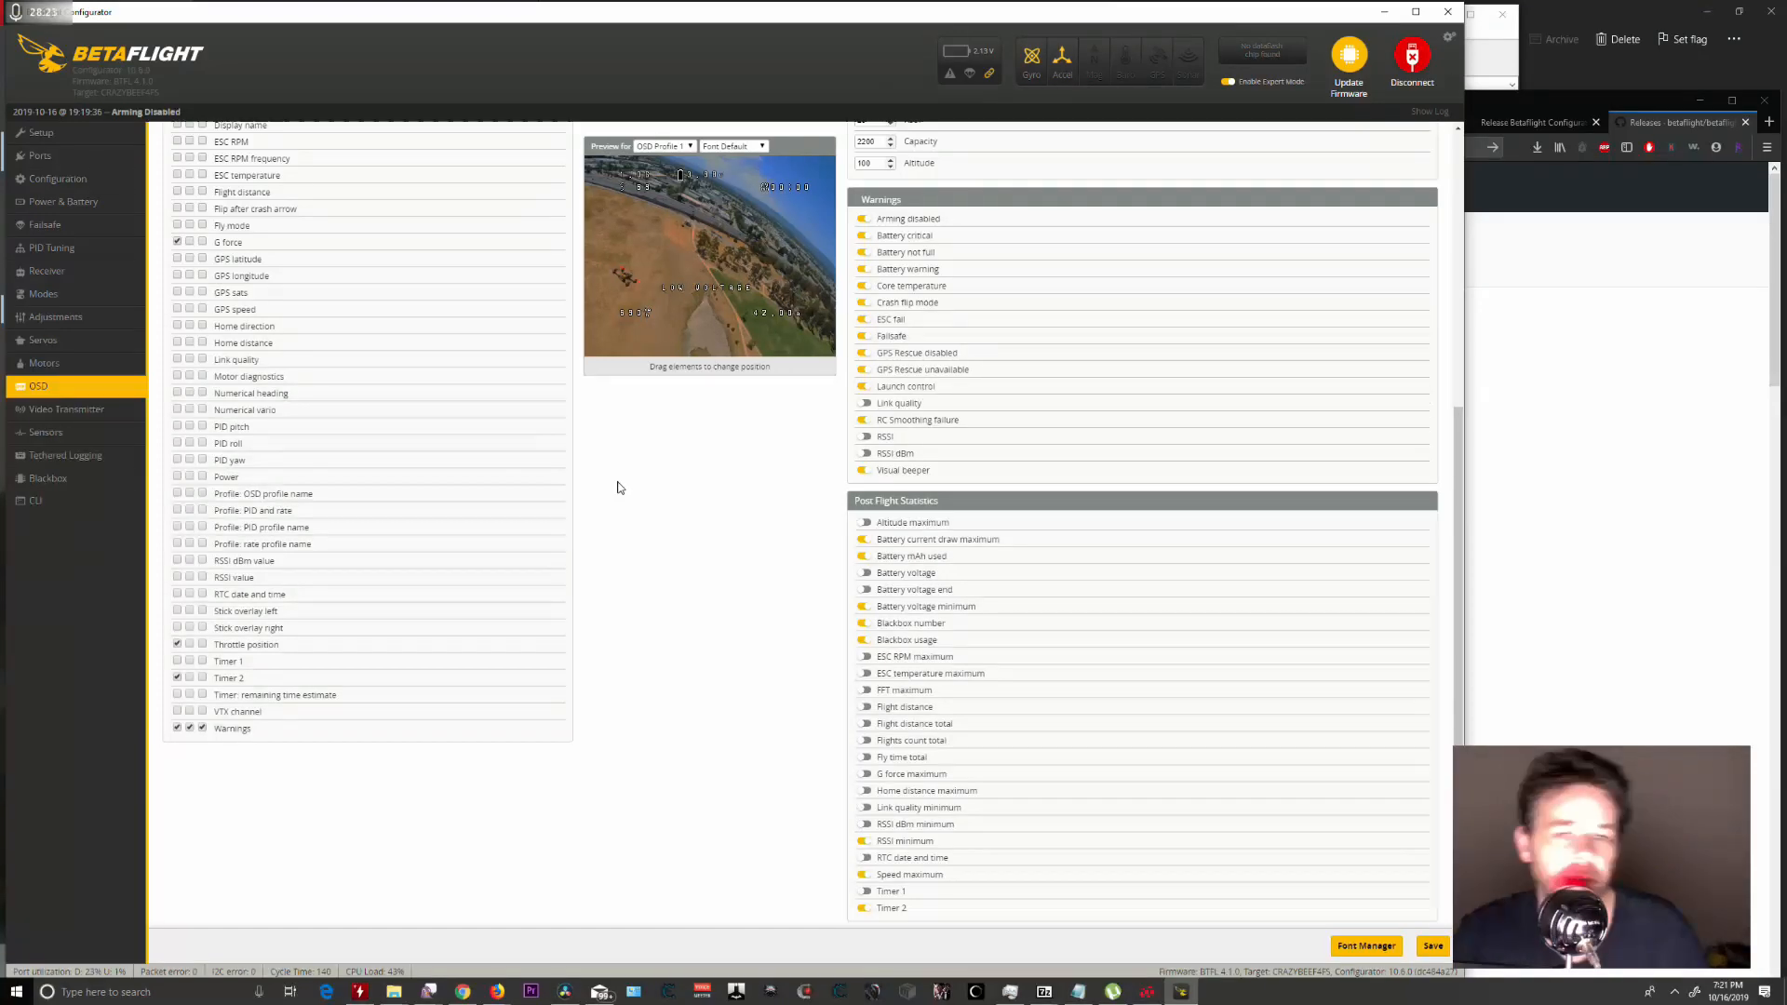
middle_click(784, 596)
middle_click(784, 649)
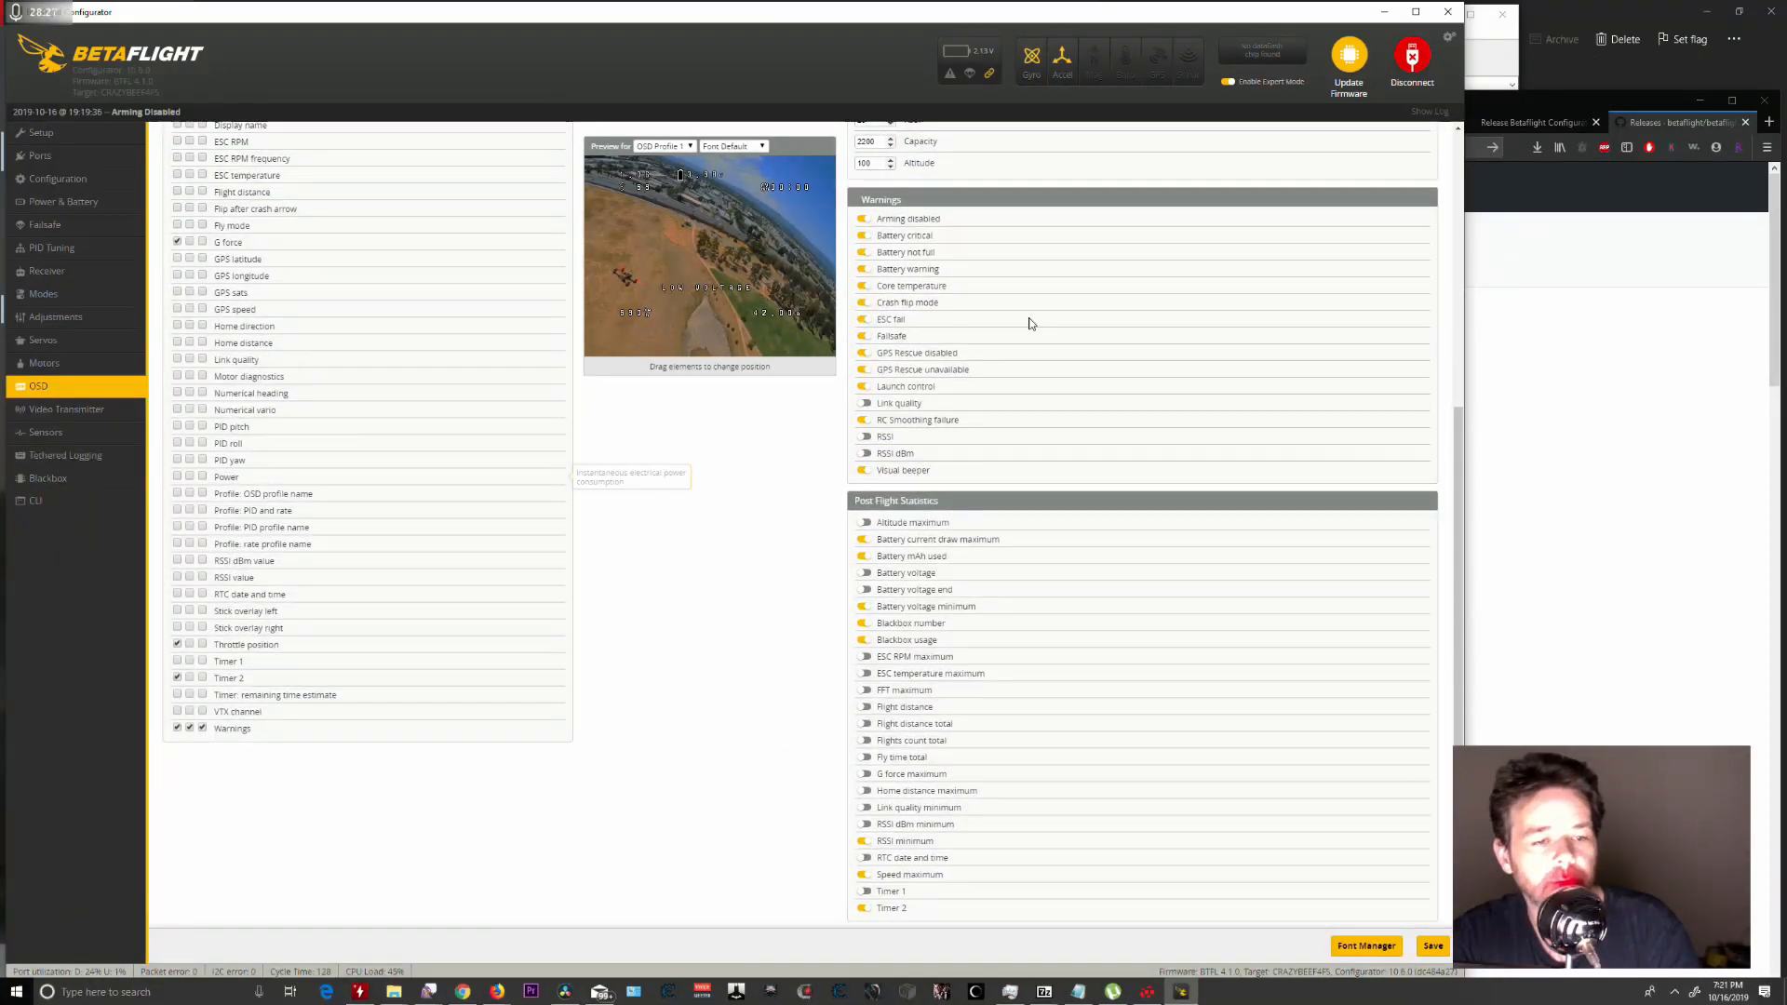
left_click(684, 147)
left_click(676, 172)
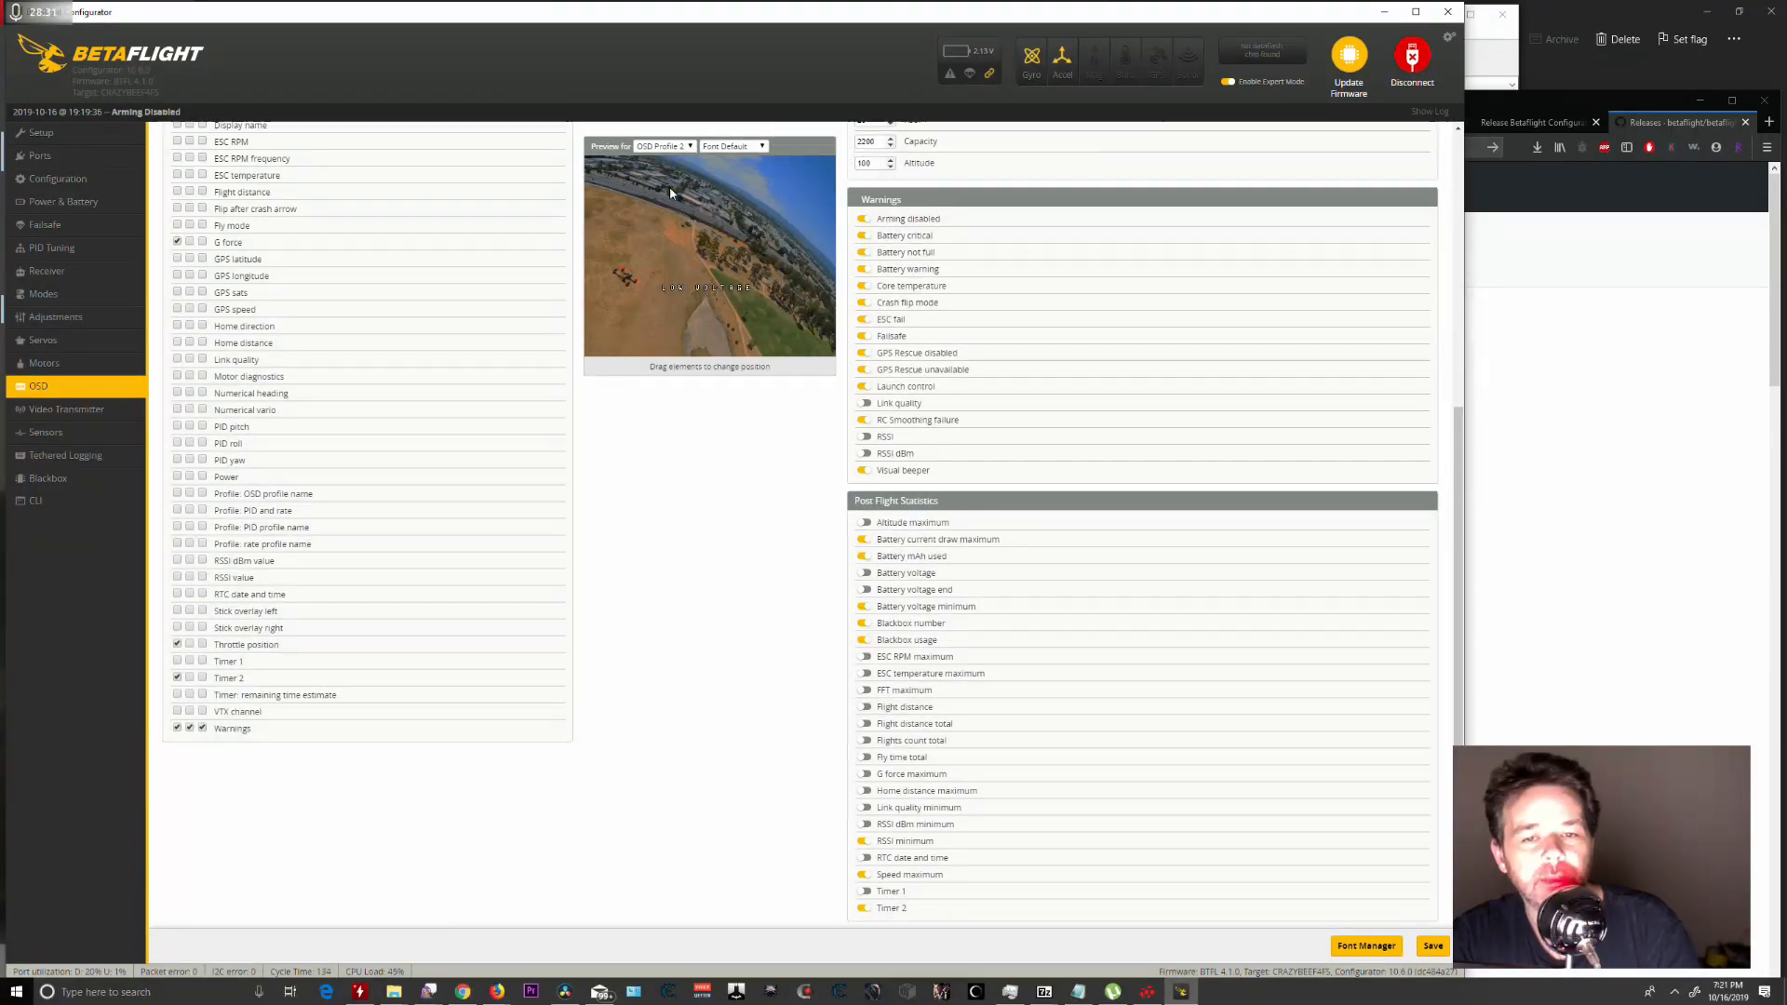
left_click(691, 148)
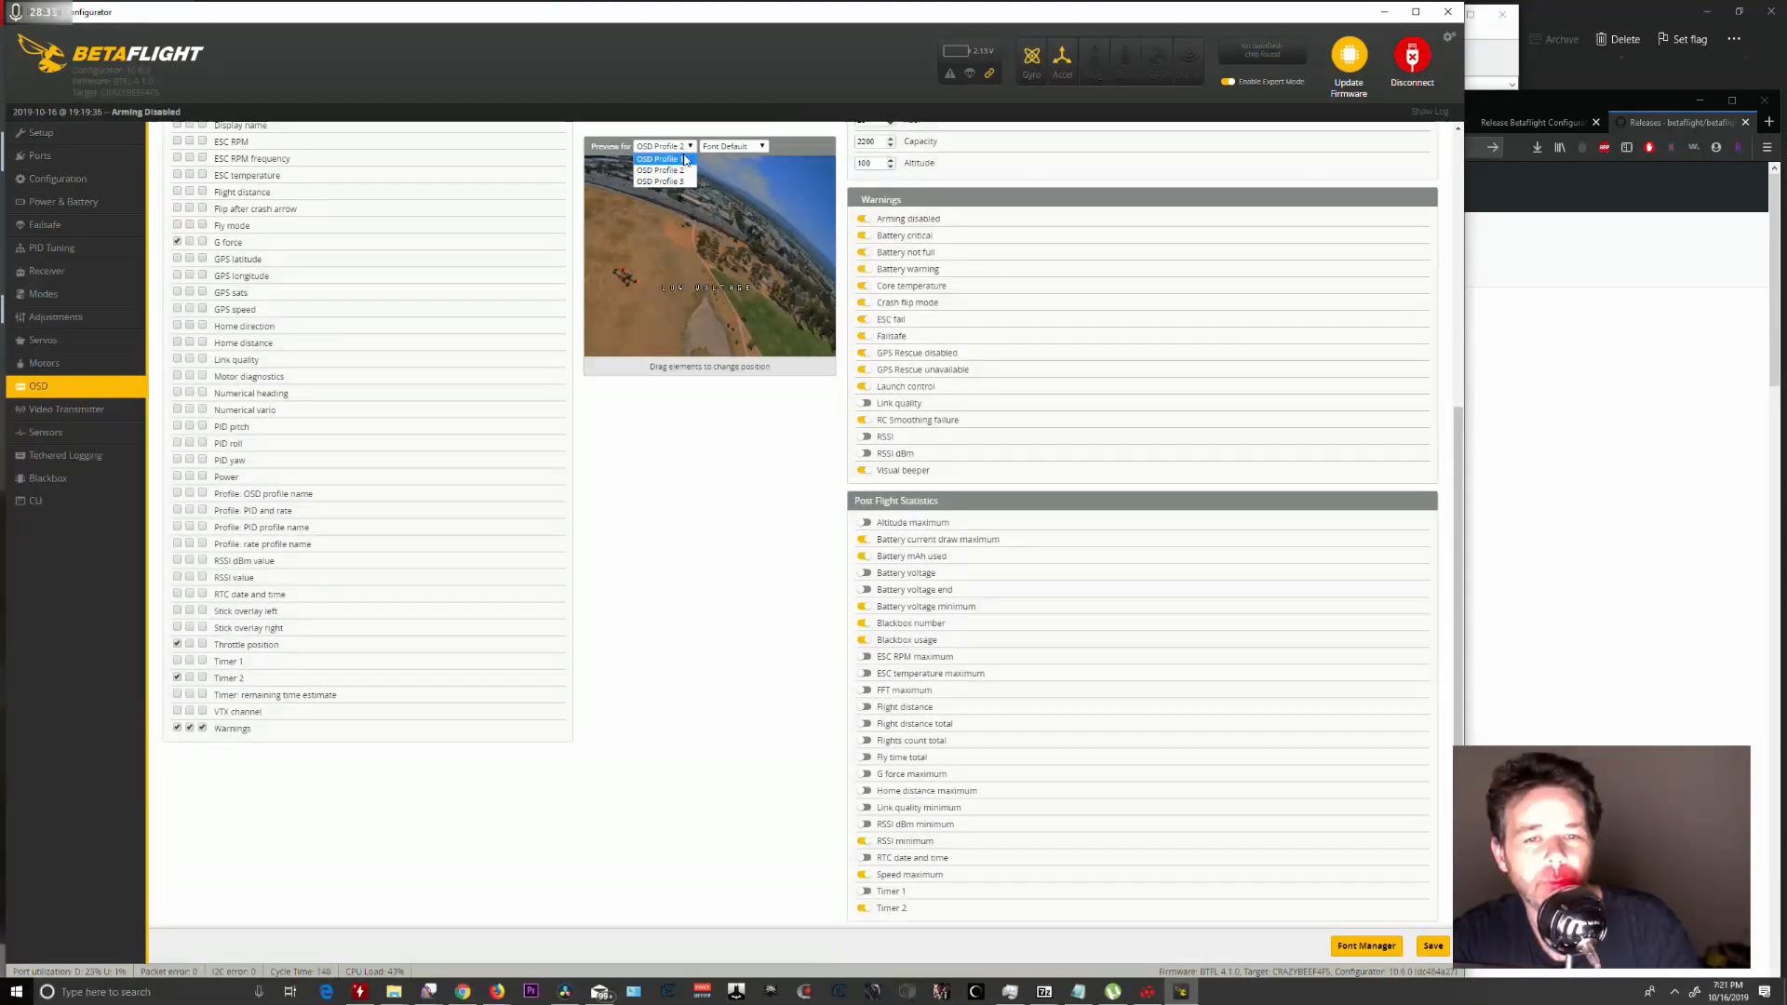
left_click(685, 160)
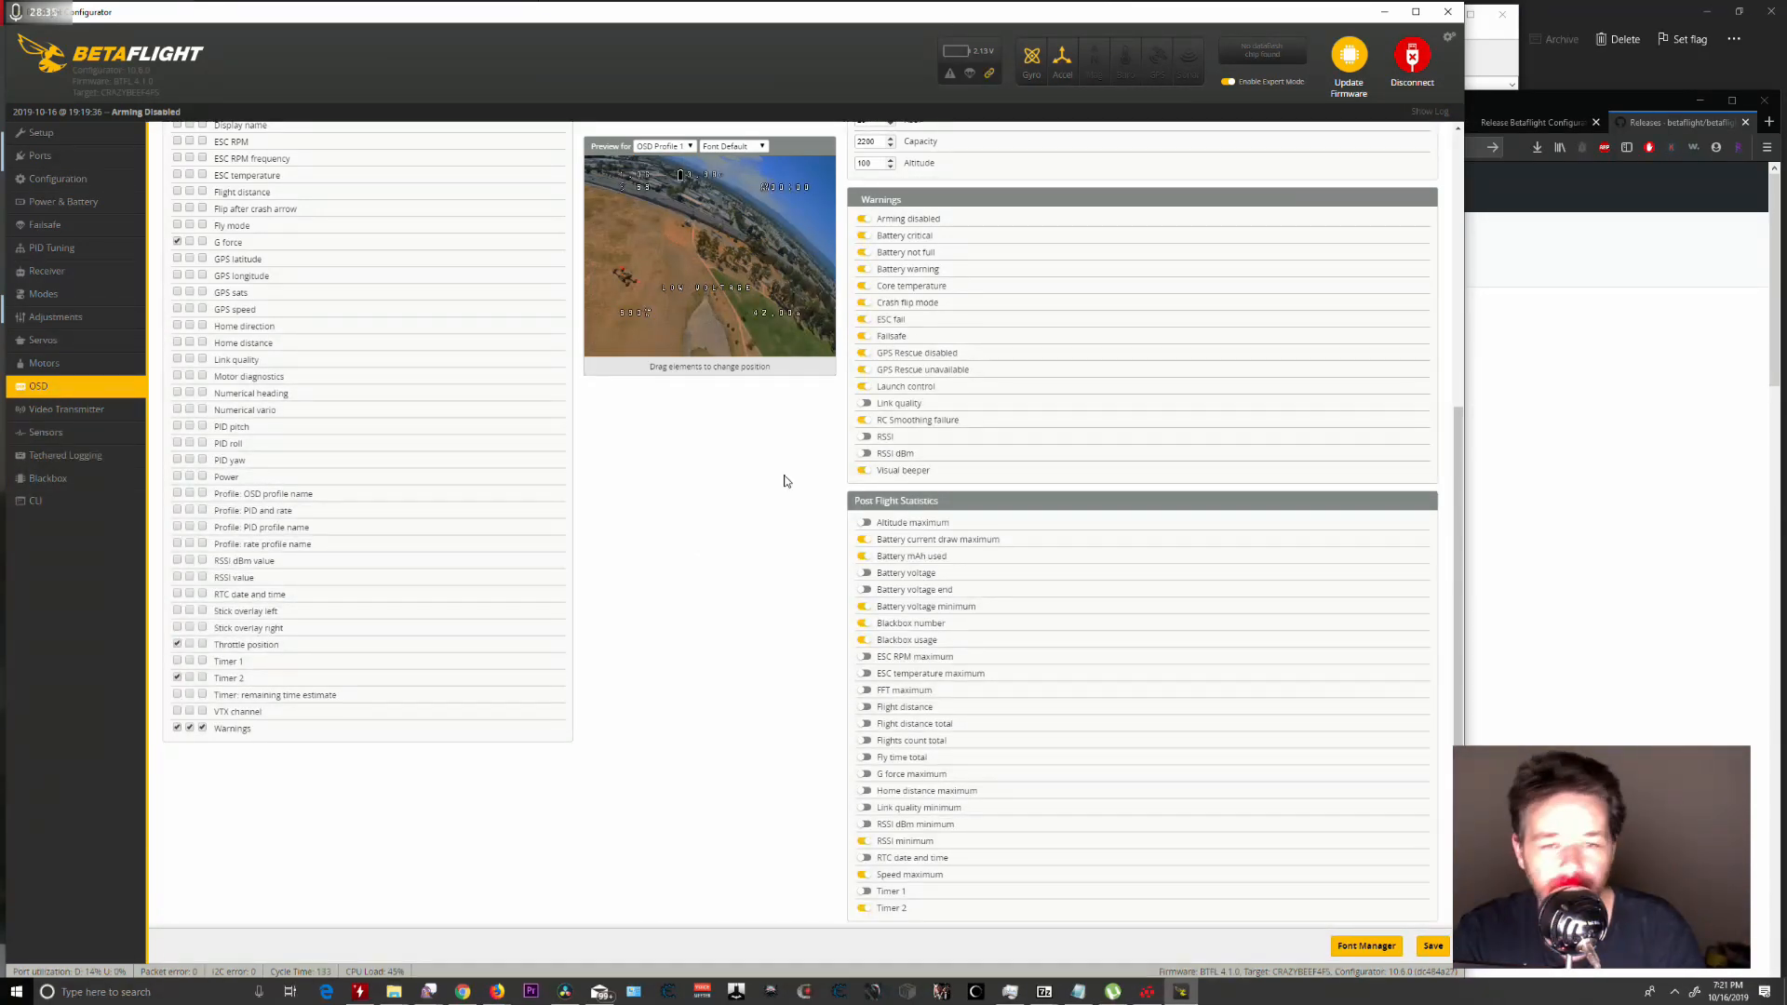
Enable the RSSI and RSSI dBm warnings in the OSD settings.
scroll(743, 568, "up", 5)
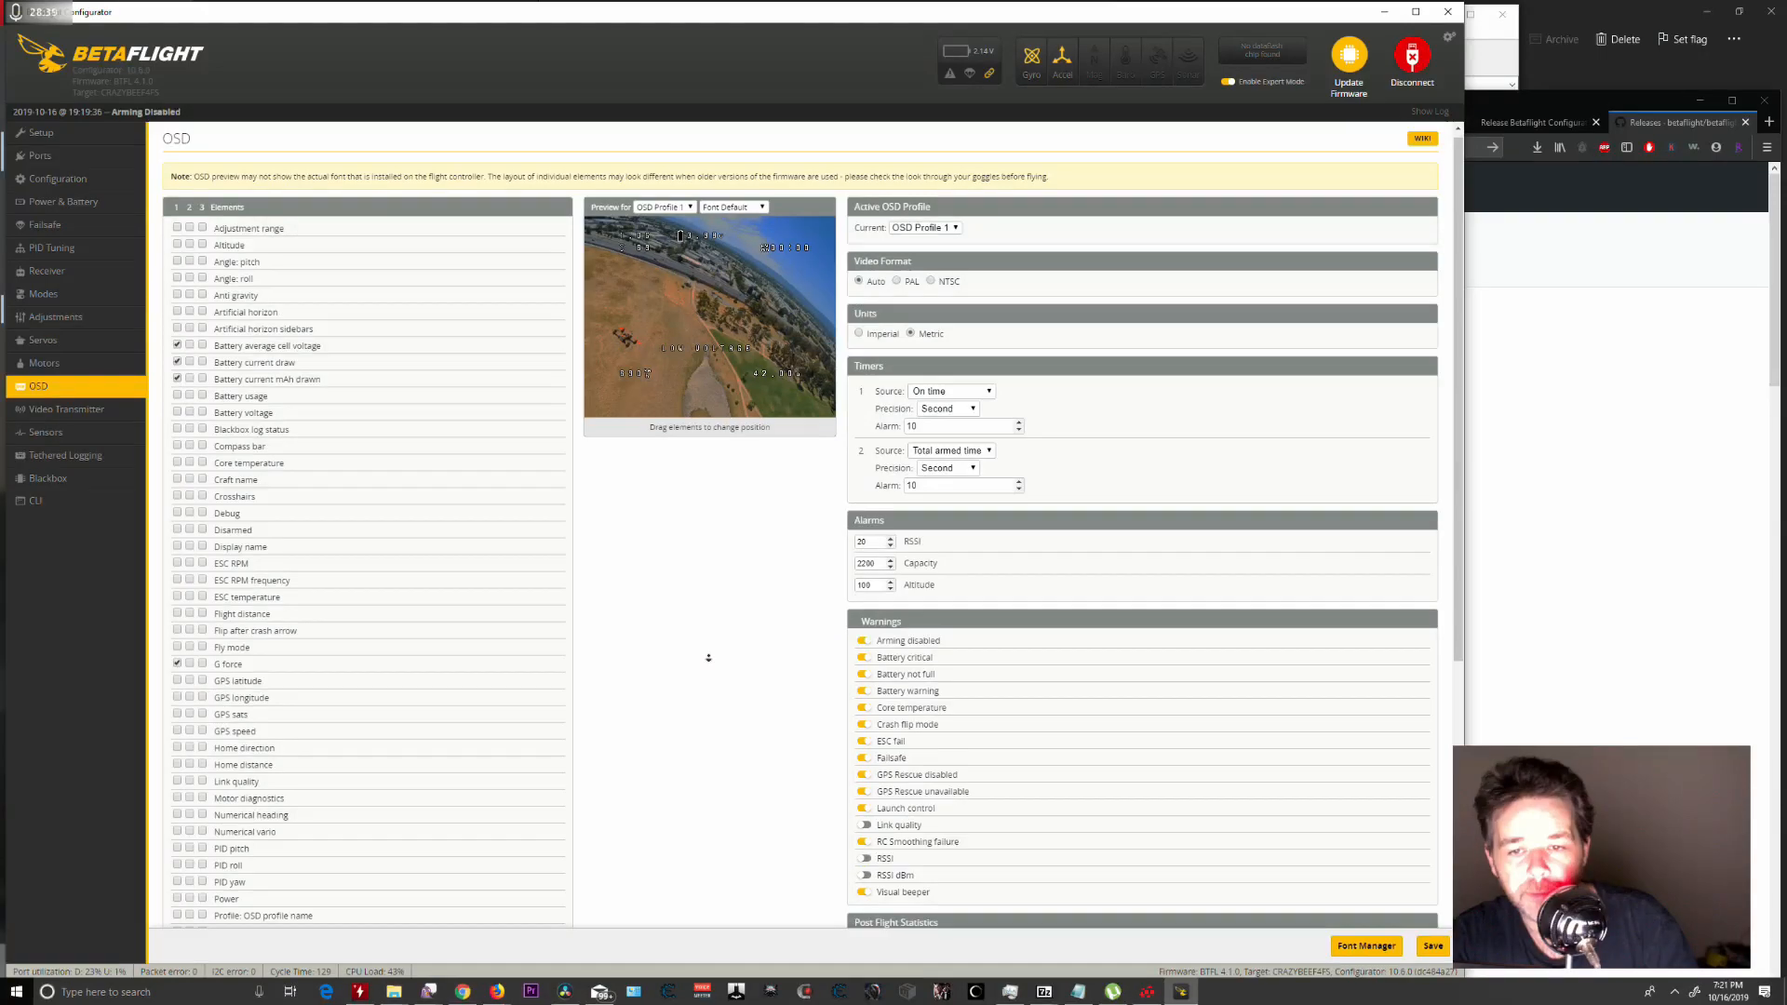
scroll(818, 520, "down", 1)
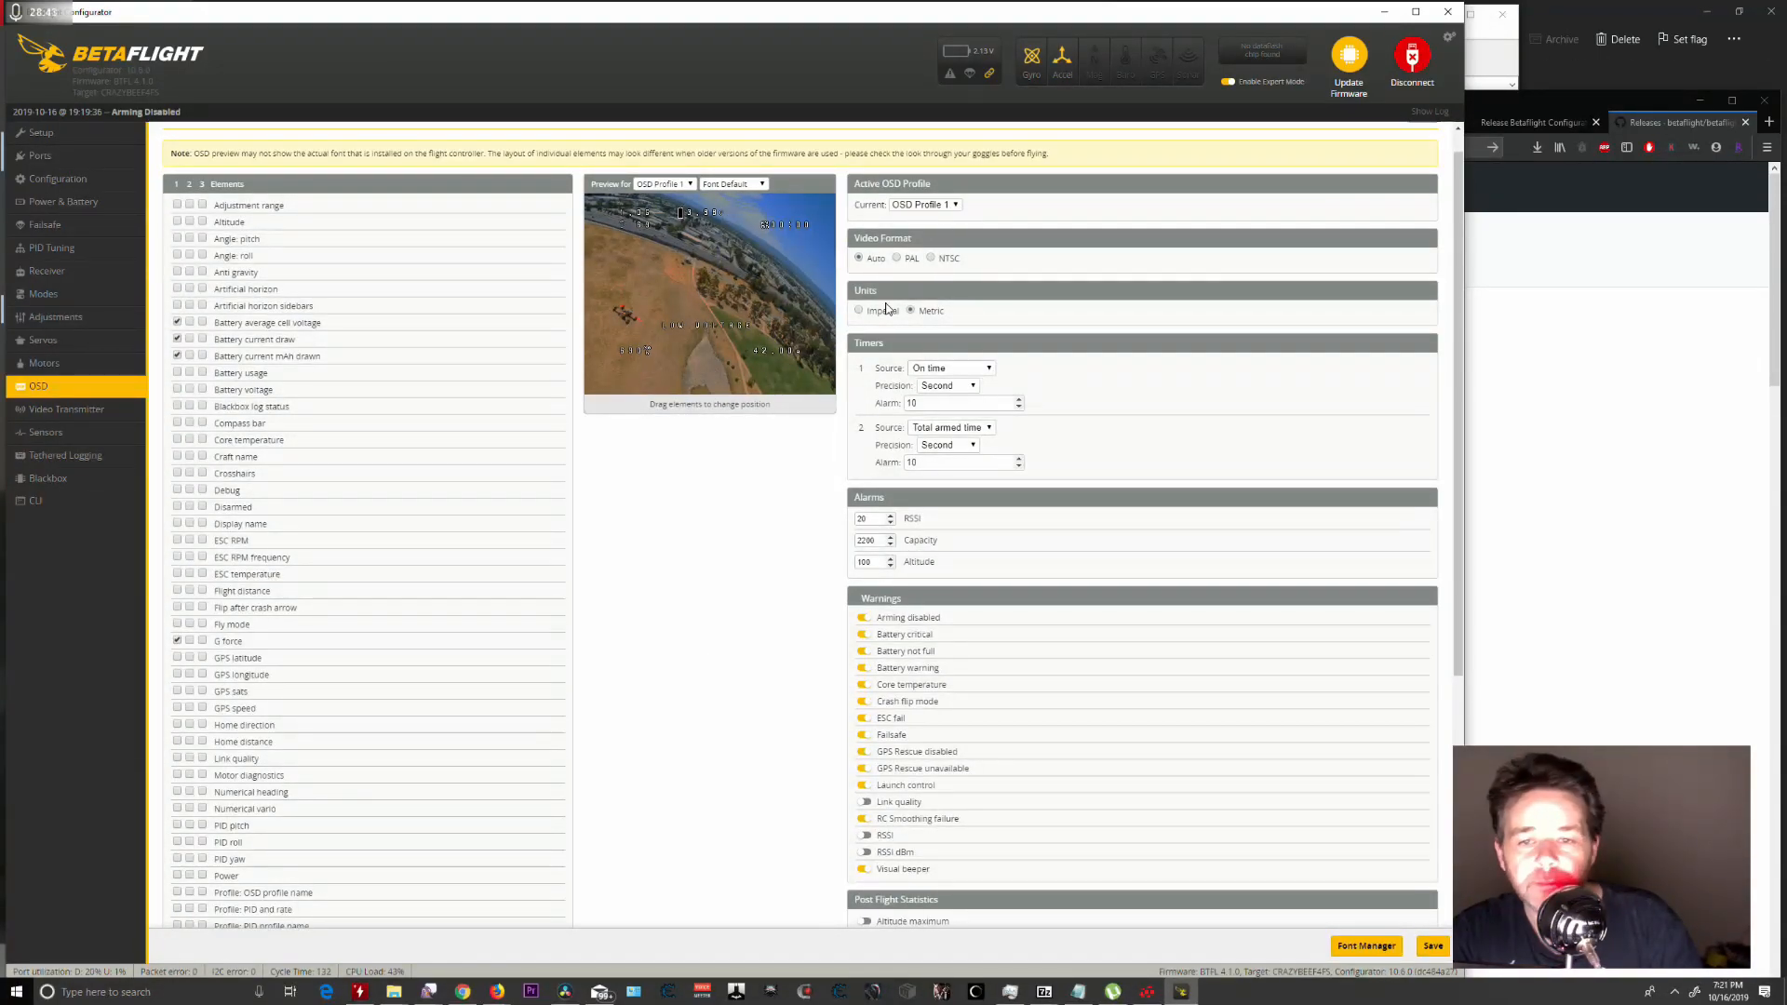
scroll(726, 524, "down", 4)
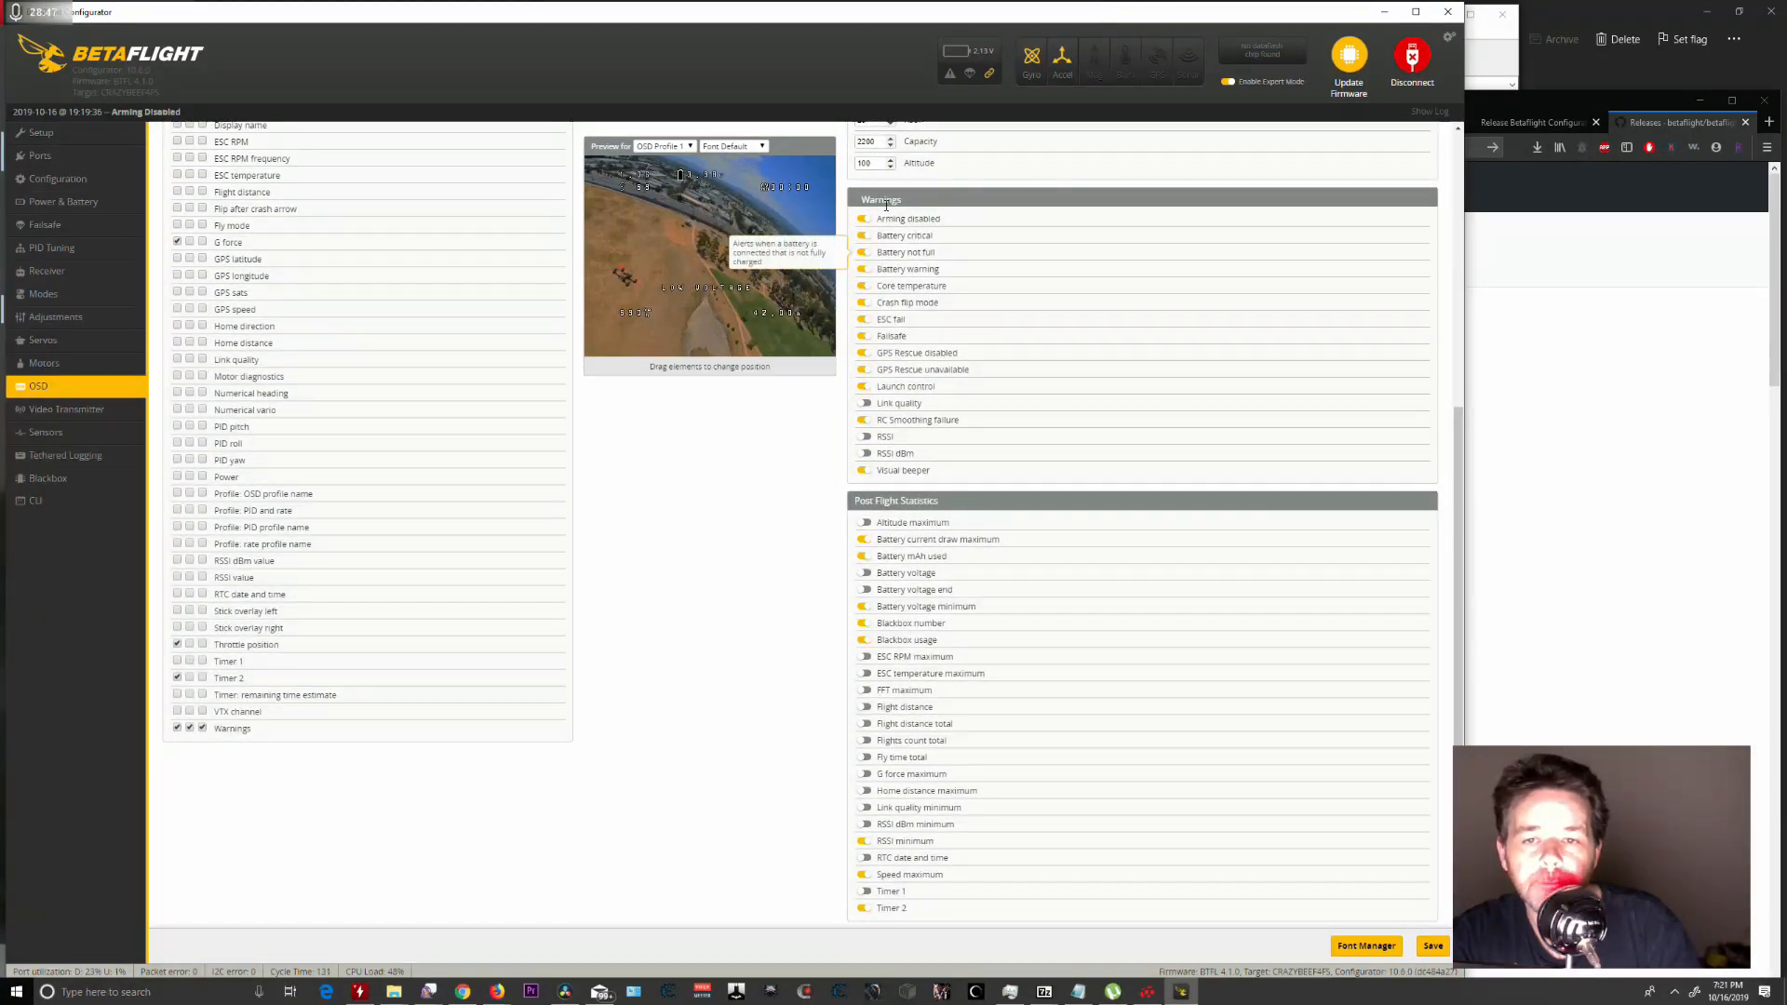
left_click(866, 438)
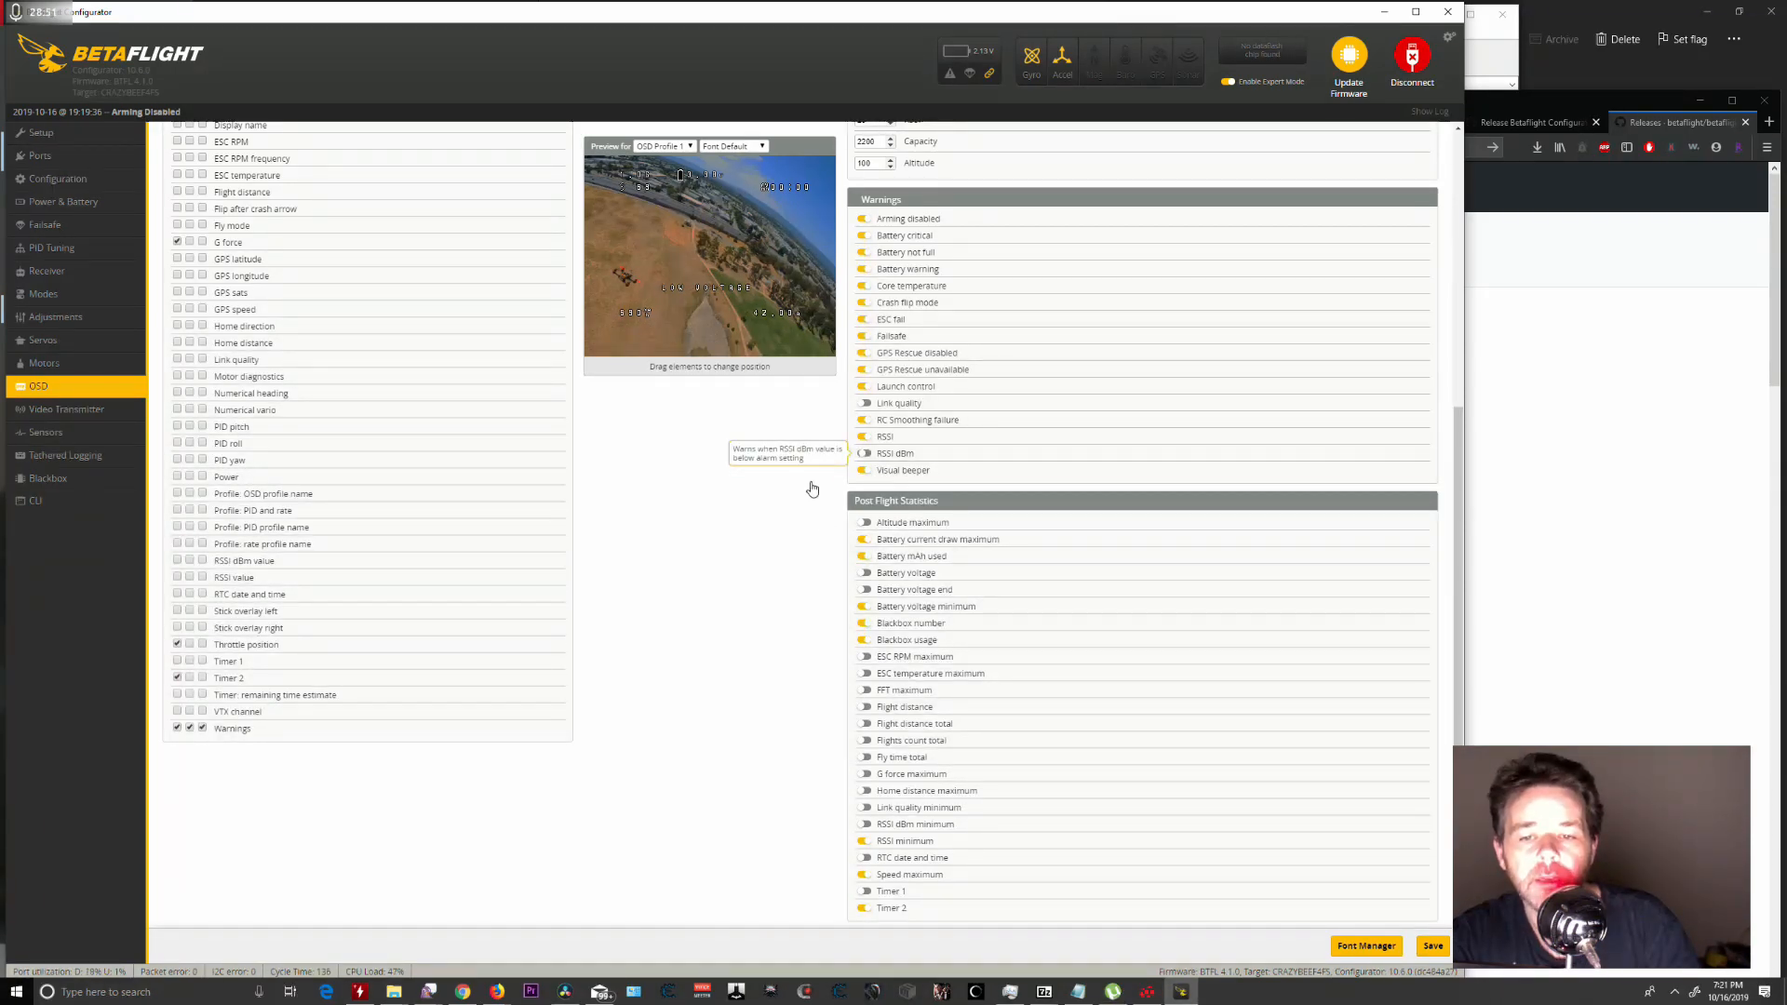
left_click(866, 454)
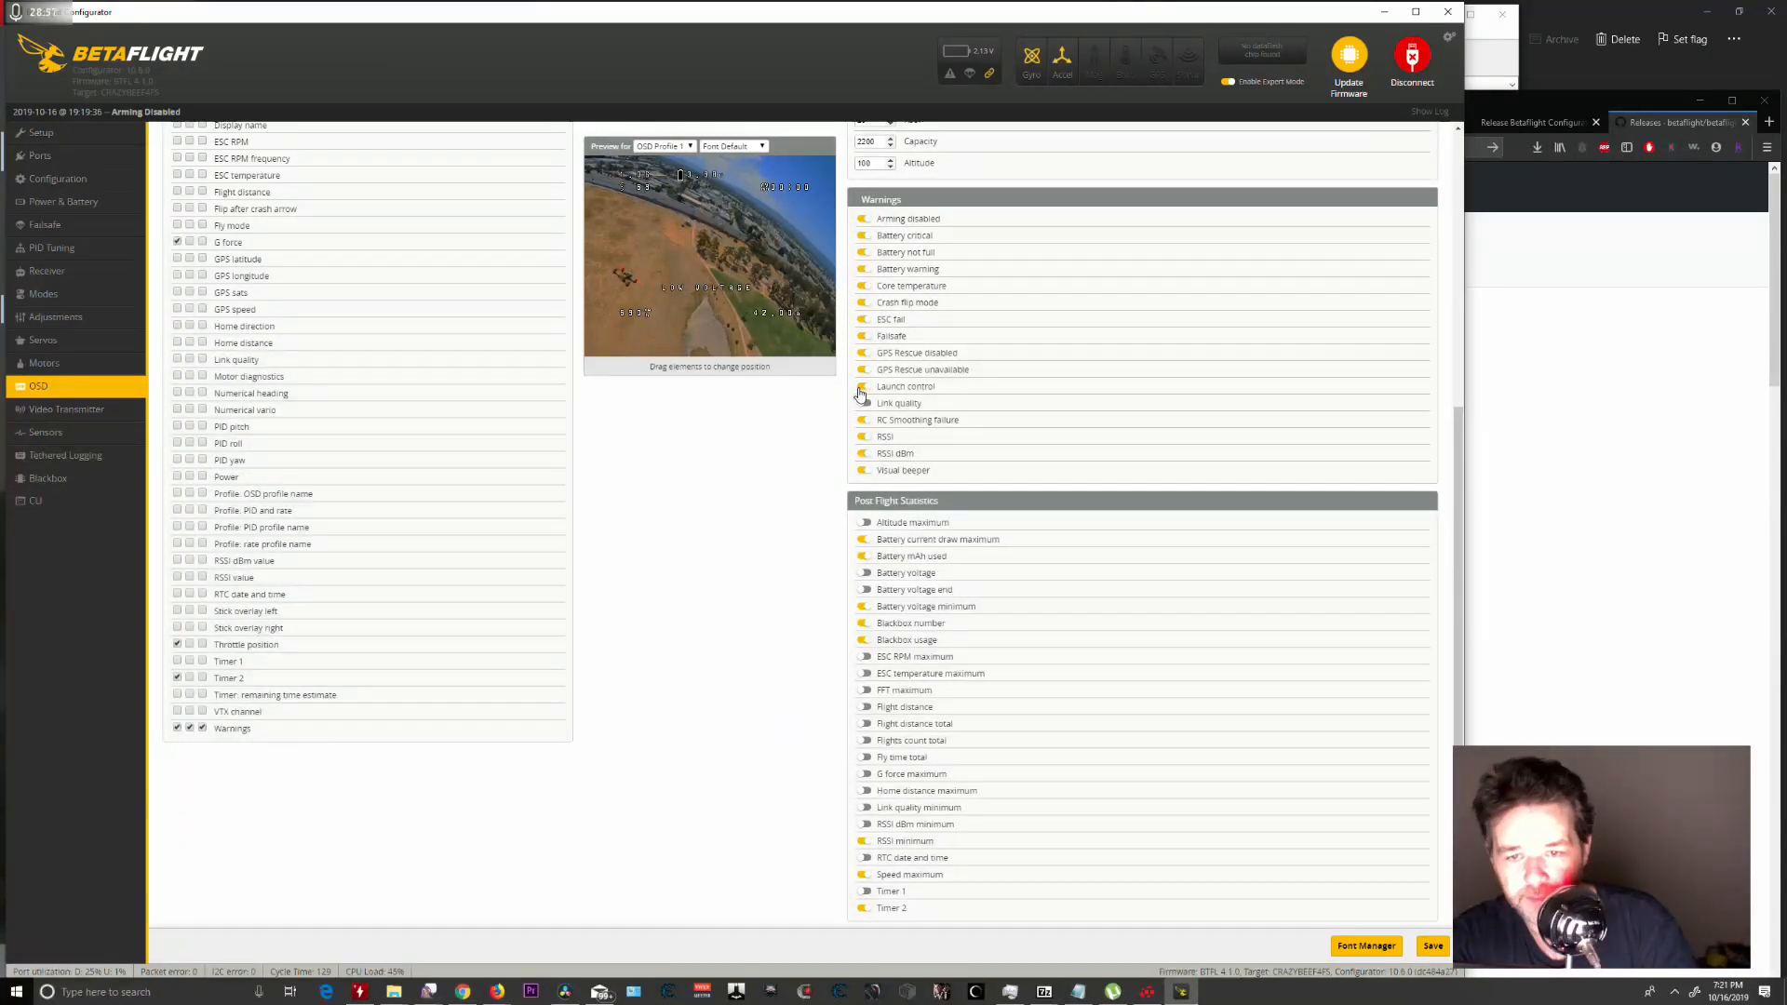
Enable Battery voltage, Battery voltage end, FFT maximum and G force maximum post-flight statistics, disable Blackbox number and Blackbox usage, and save the OSD.
left_click(865, 573)
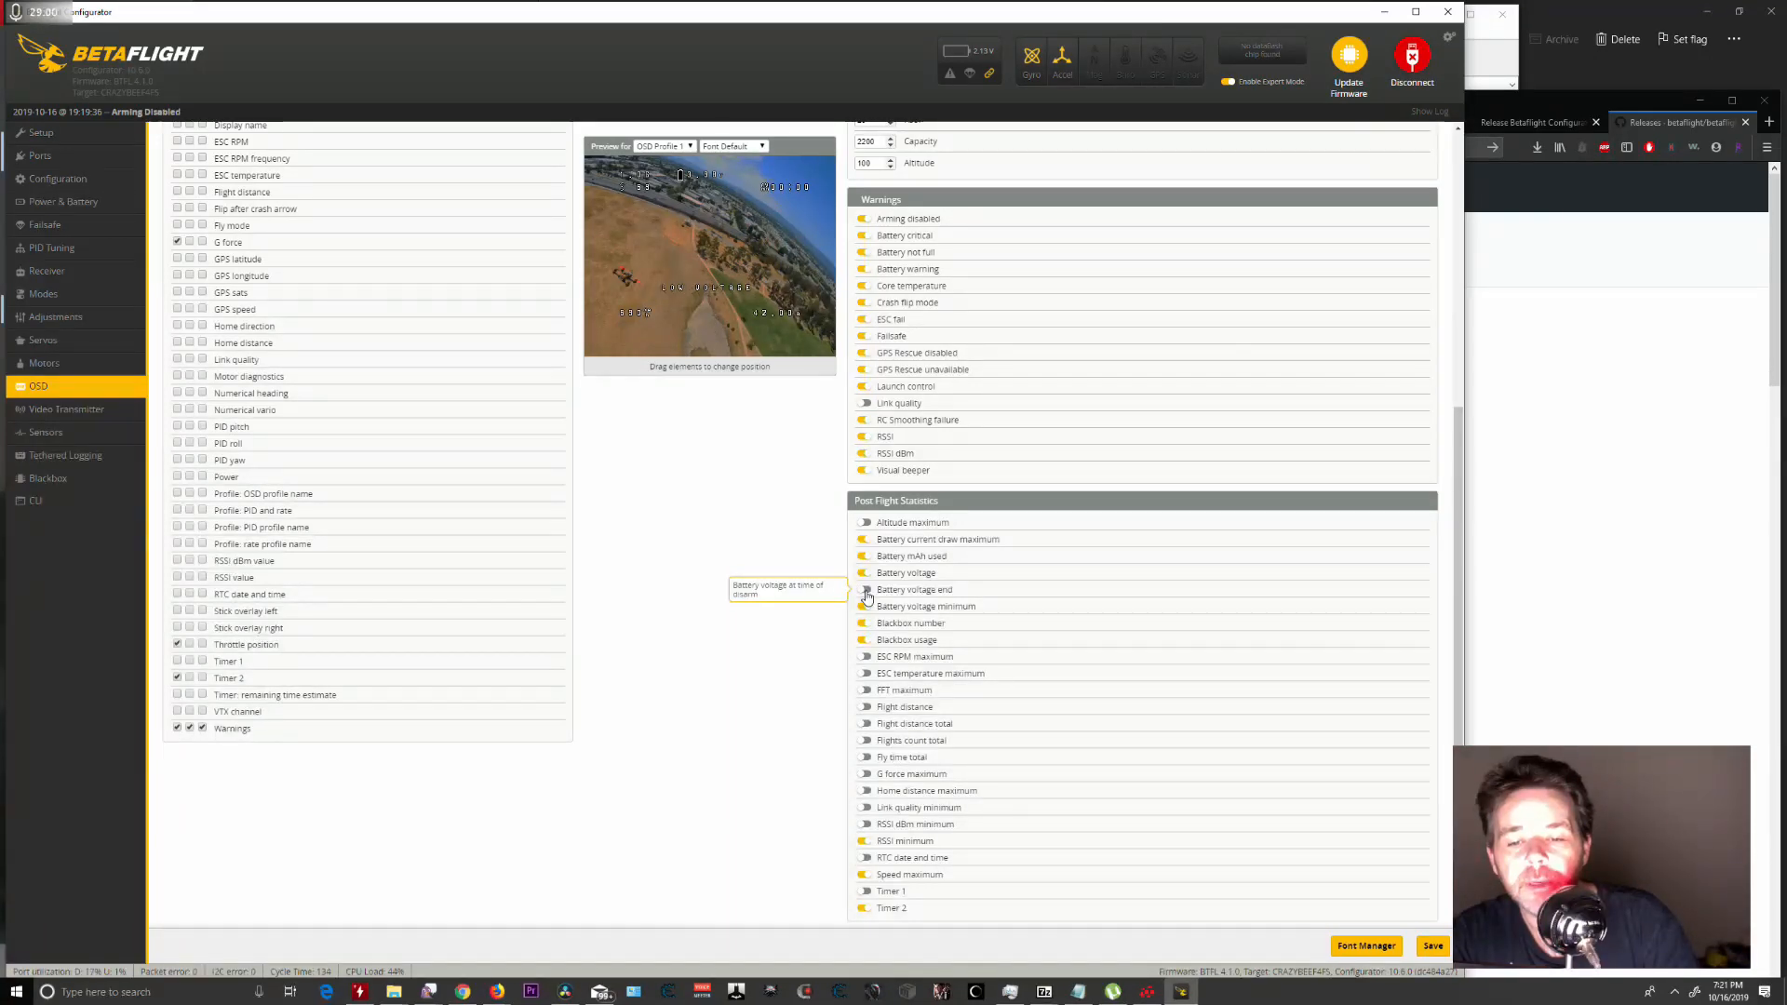
left_click(866, 593)
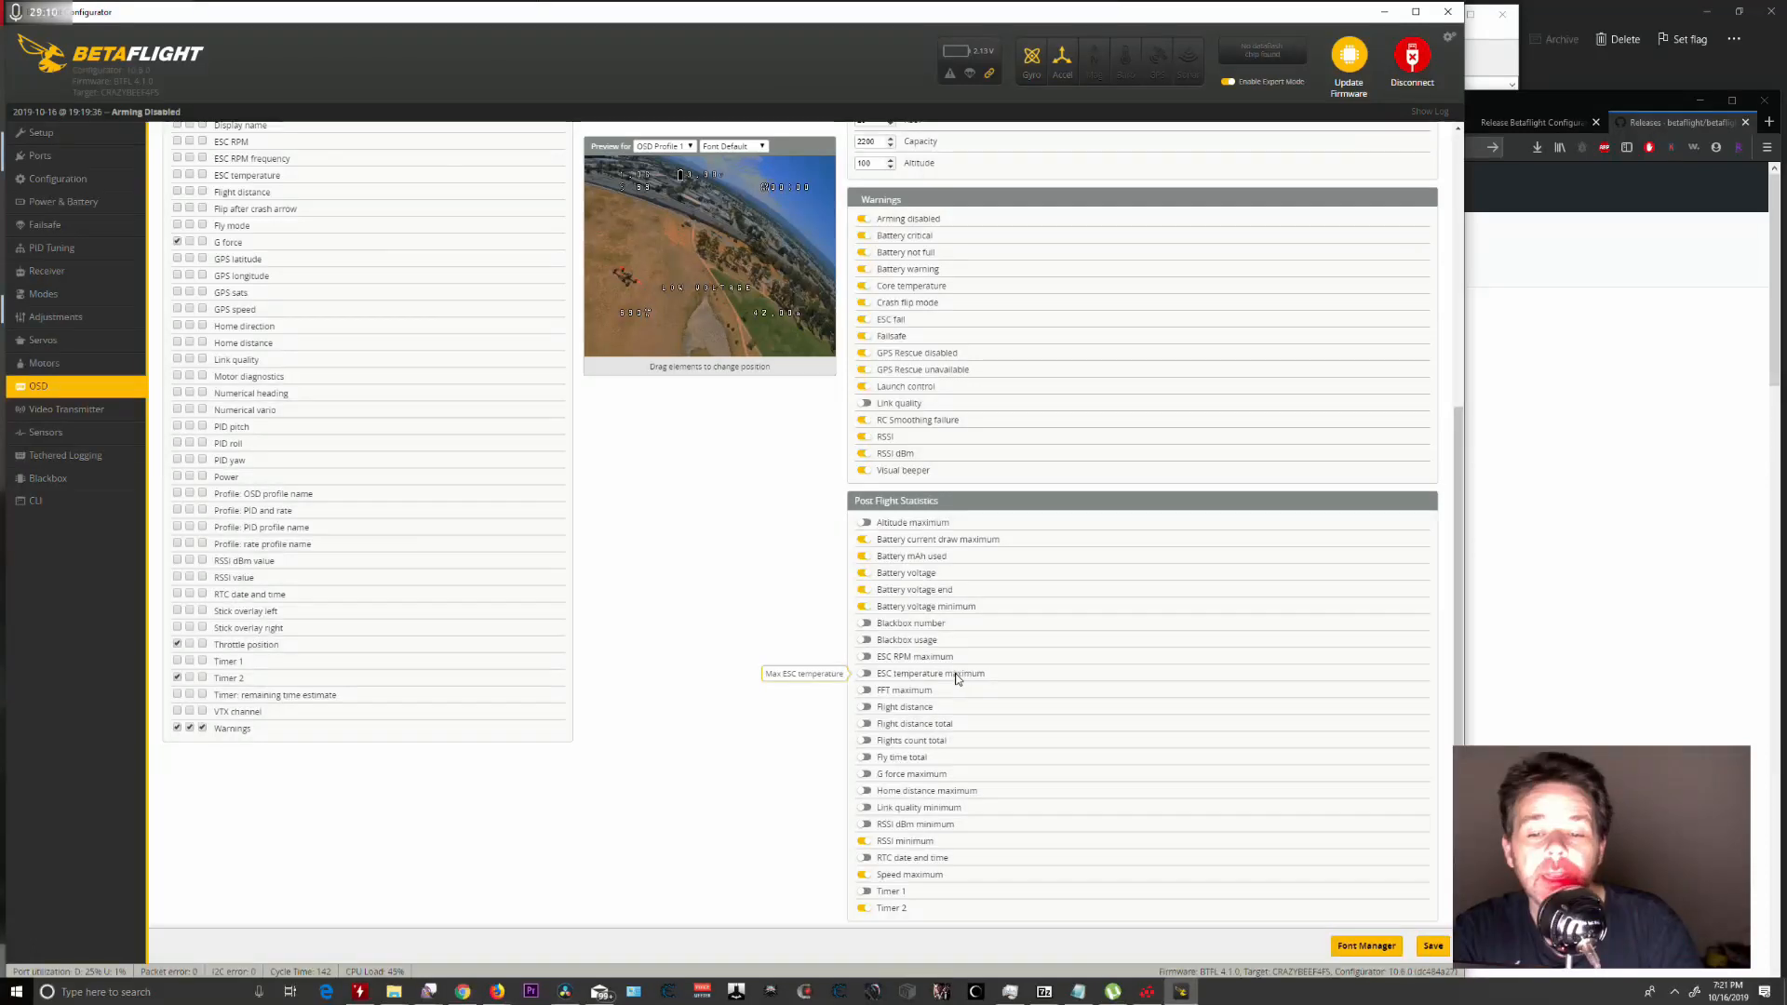
left_click(865, 691)
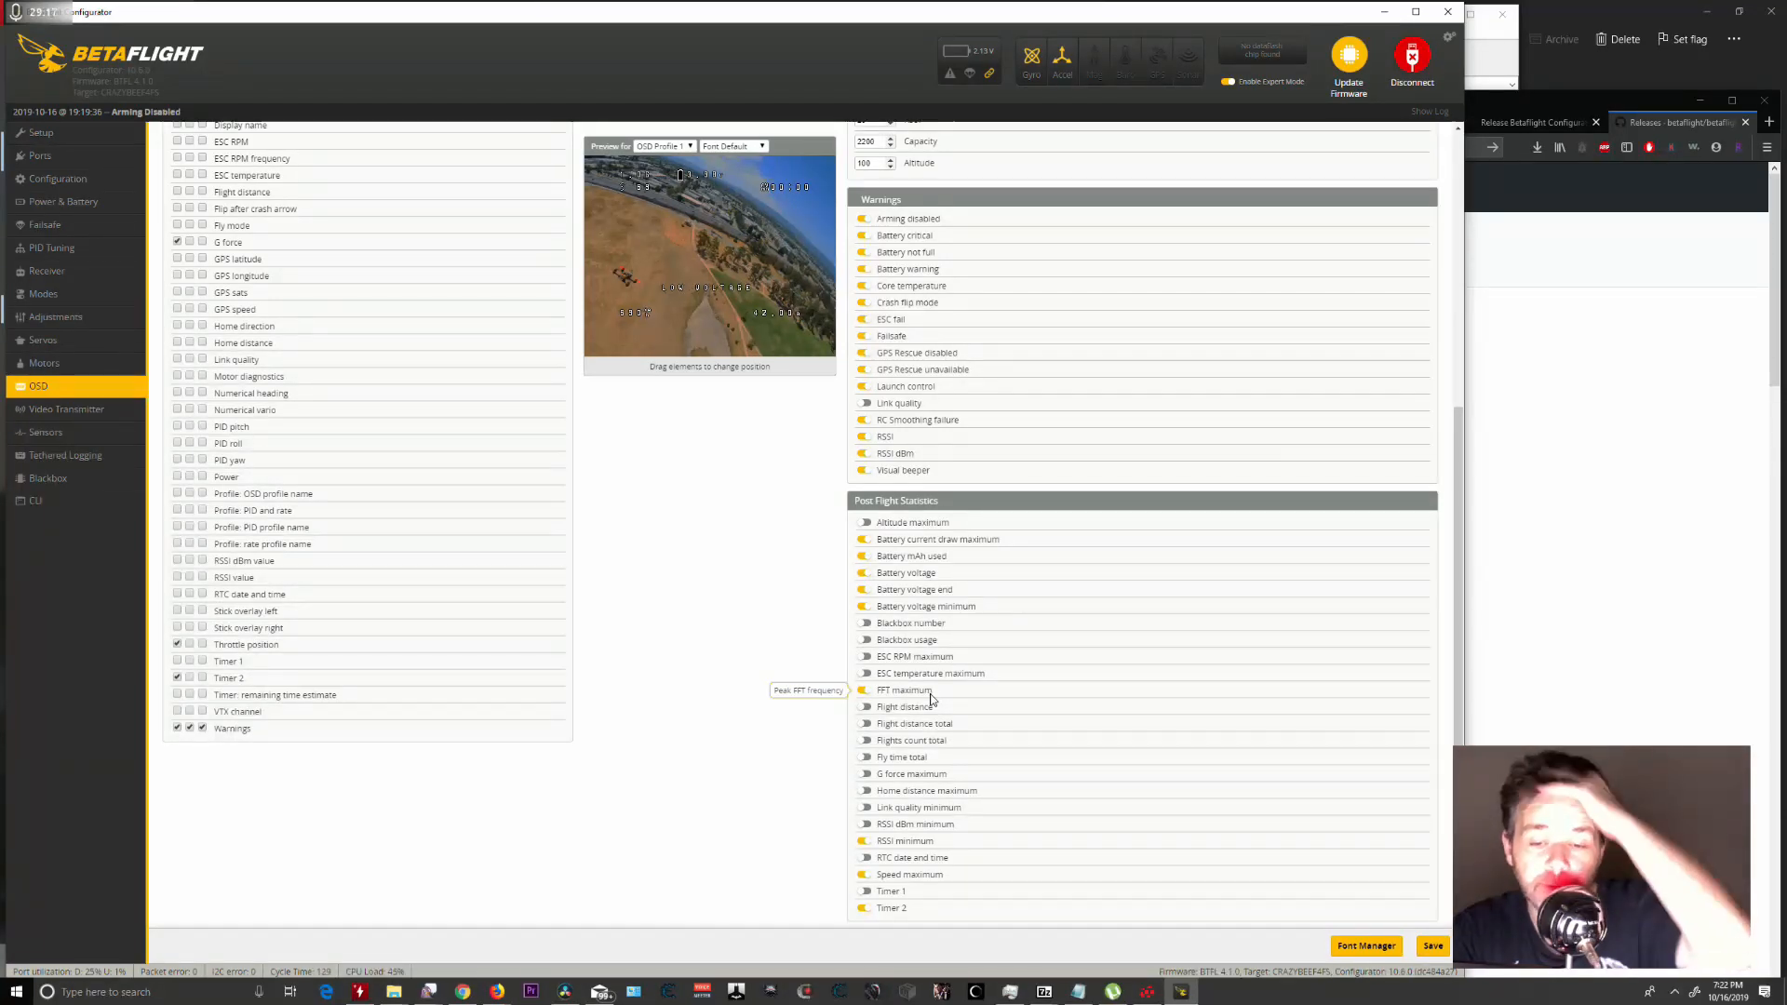
left_click(883, 780)
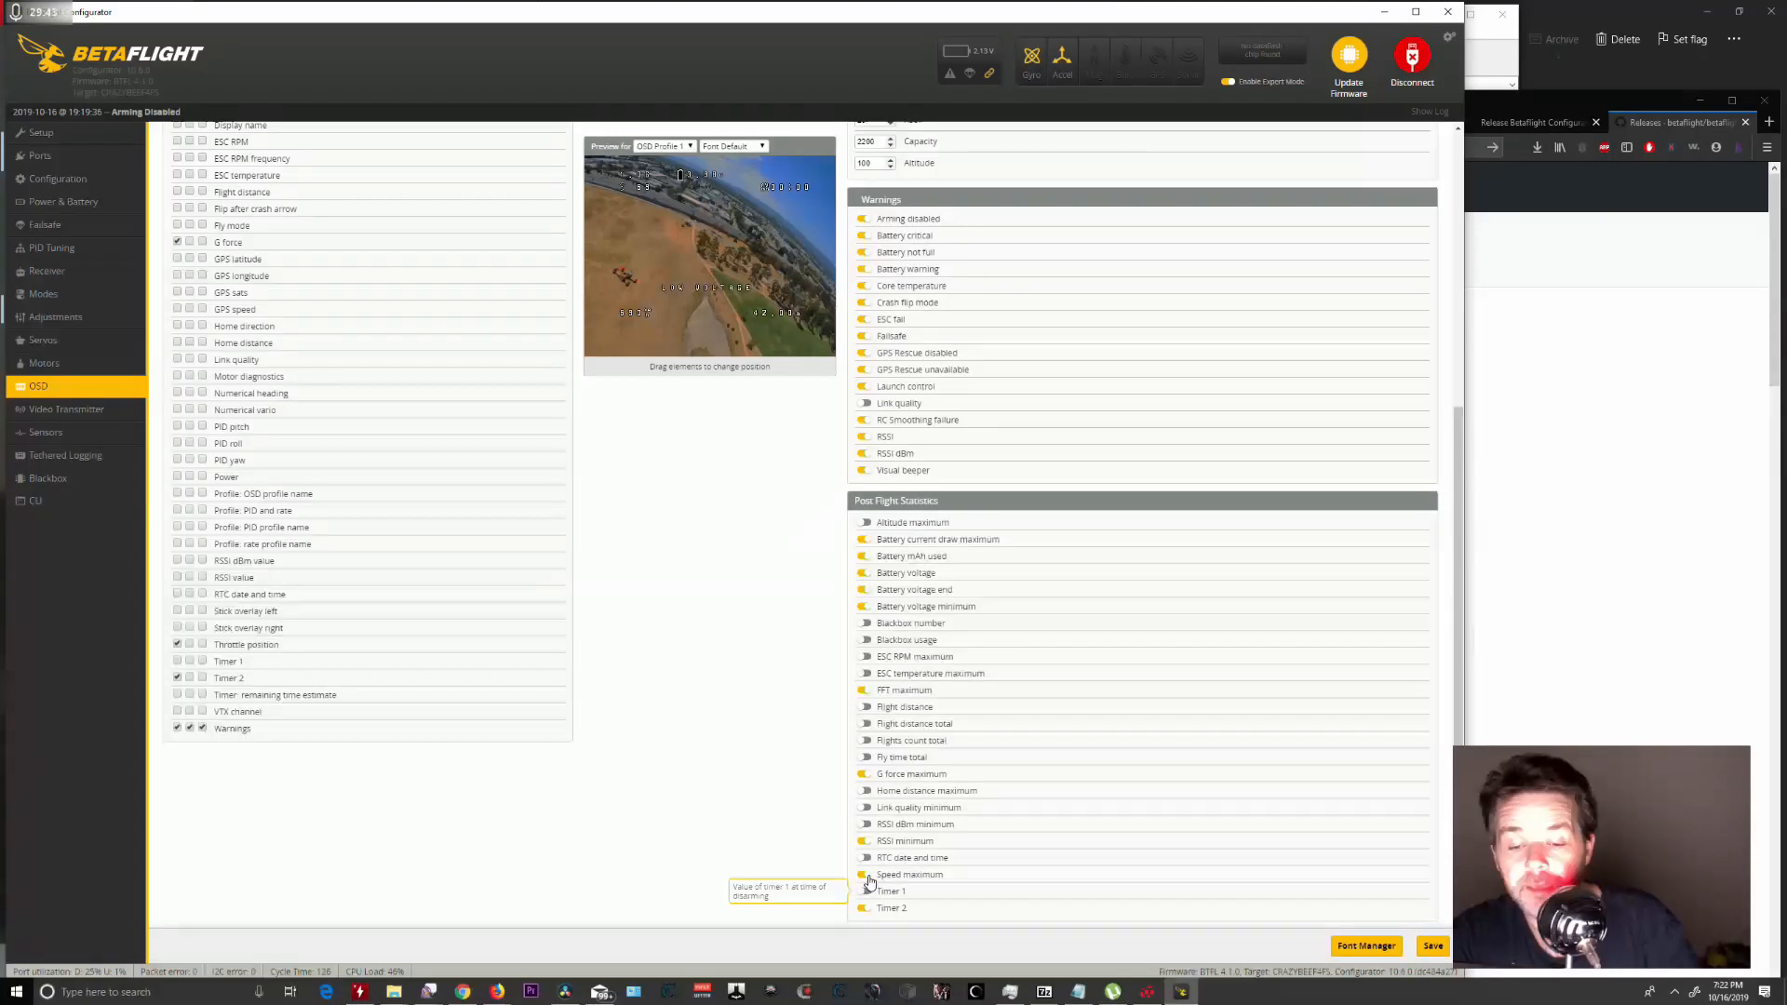
left_click(1434, 946)
Open the video transmitter settings and bring up the linked VTX Tables wiki page in the browser, at the list of table files.
left_click(121, 415)
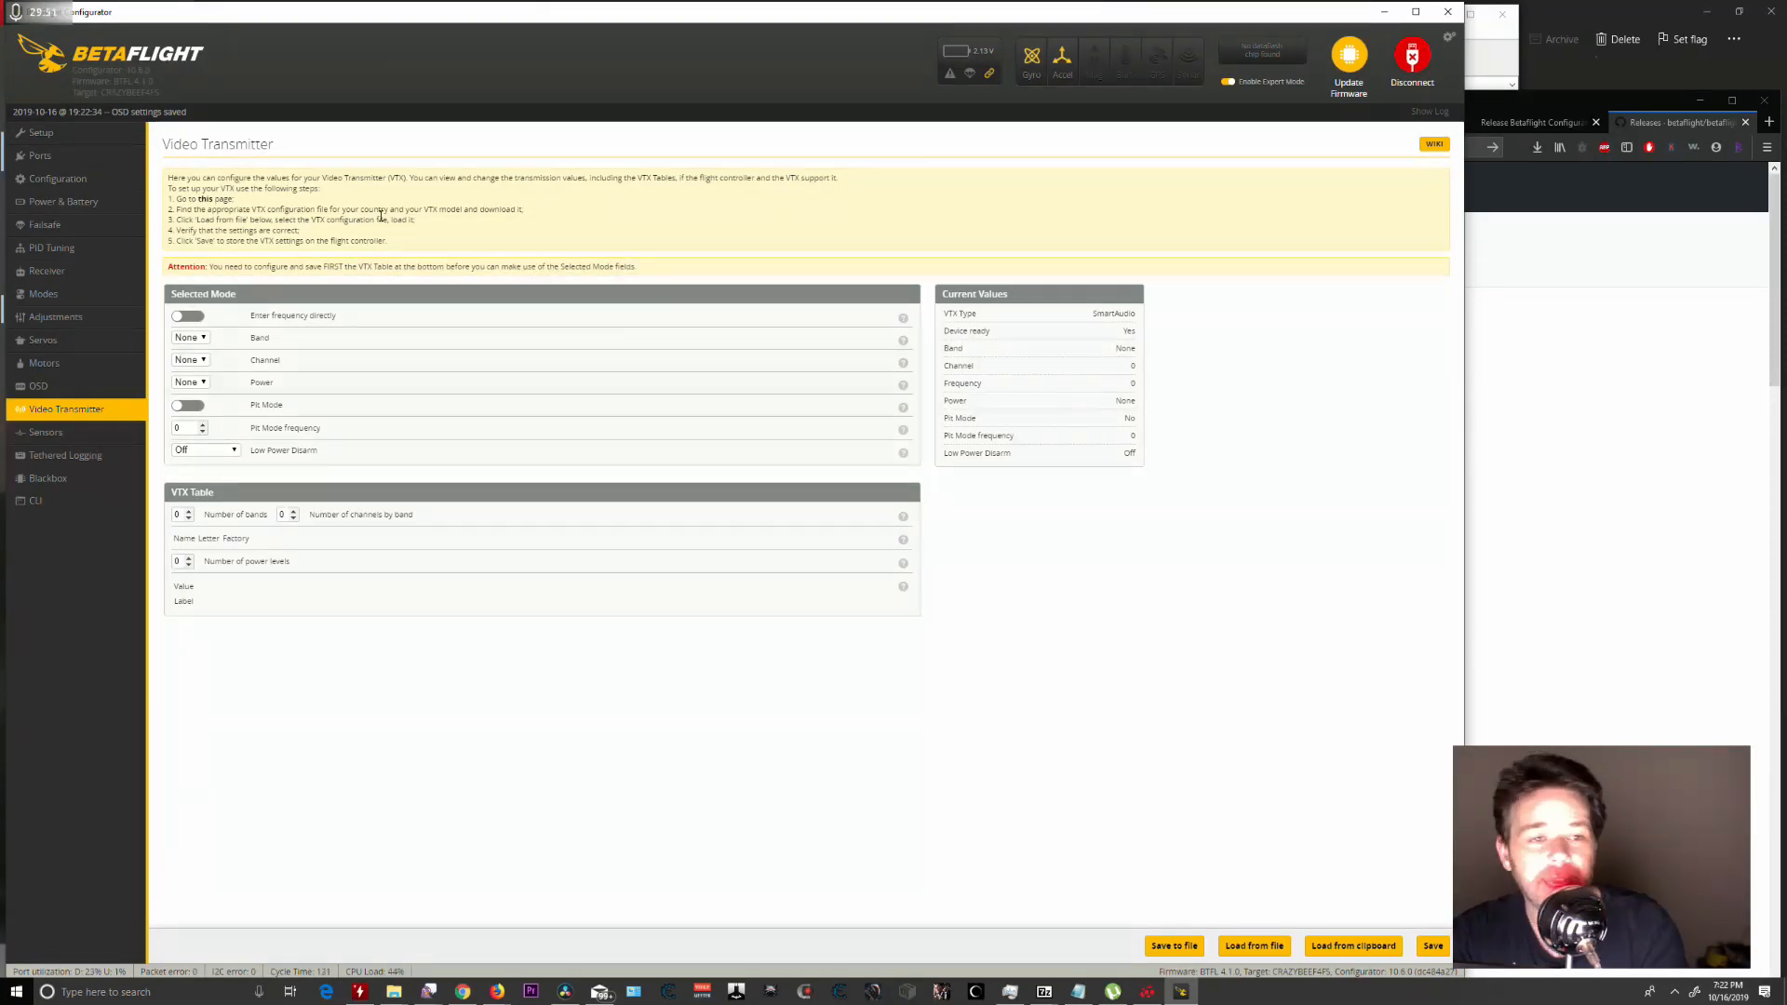
left_click(206, 201)
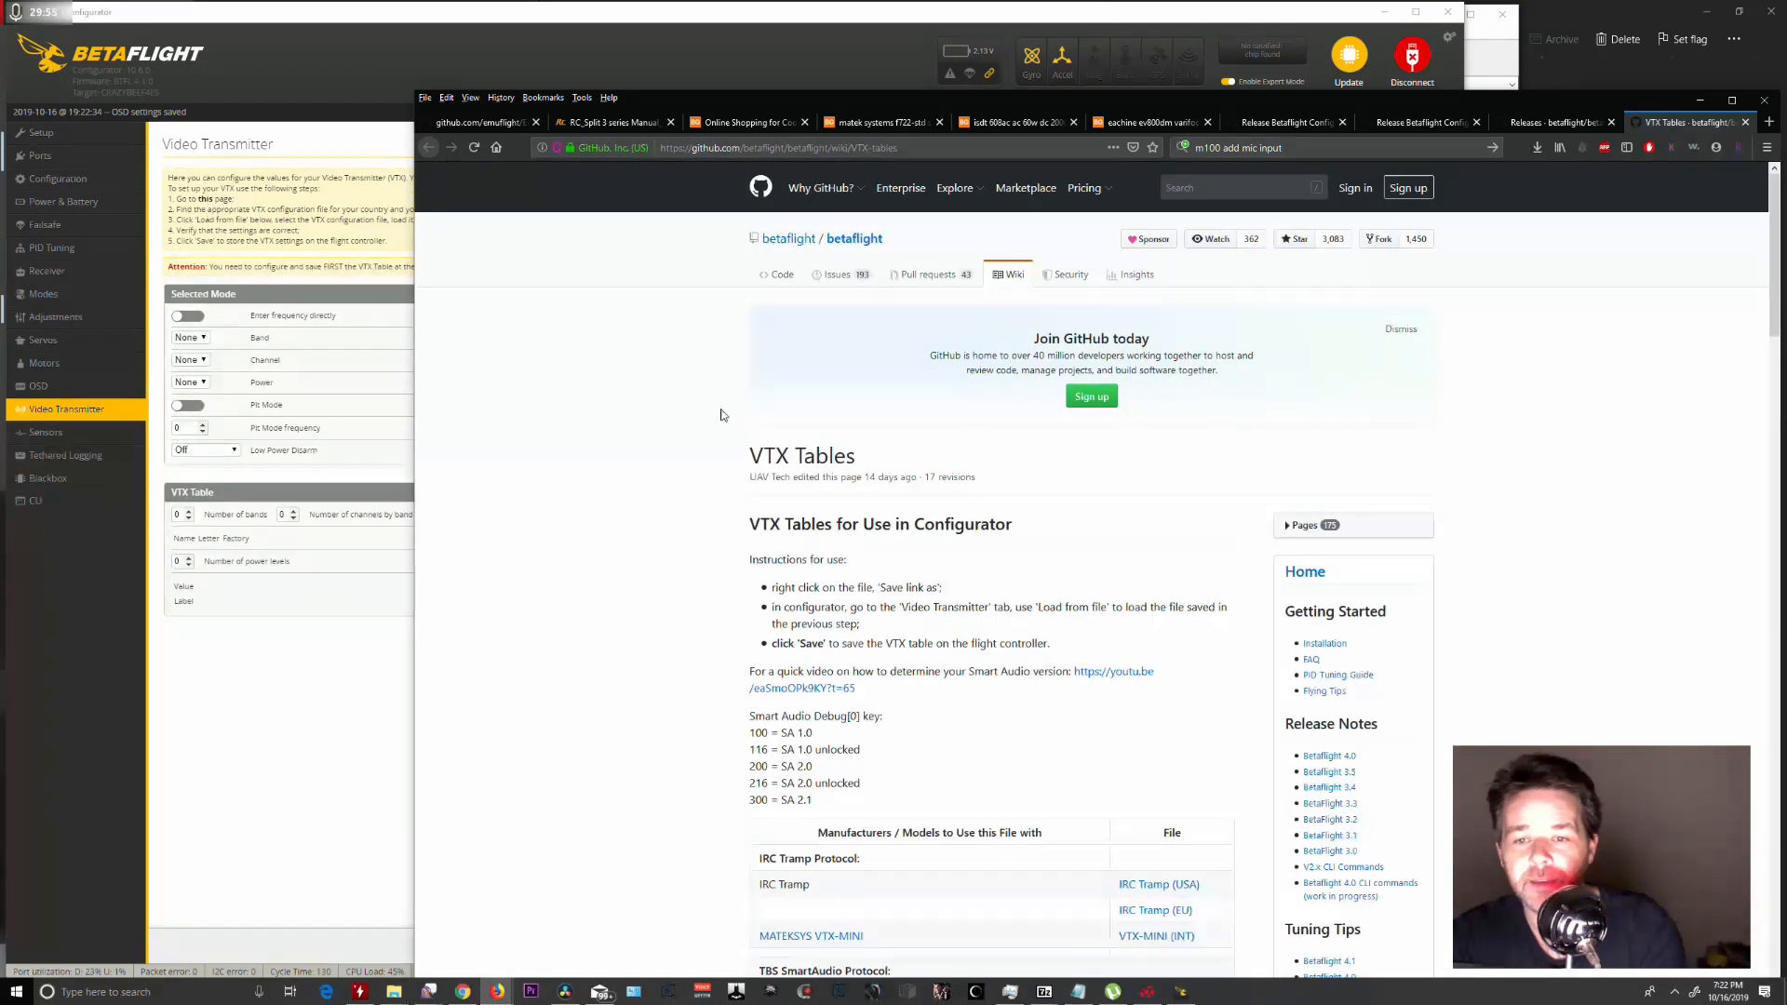
scroll(640, 440, "down", 3)
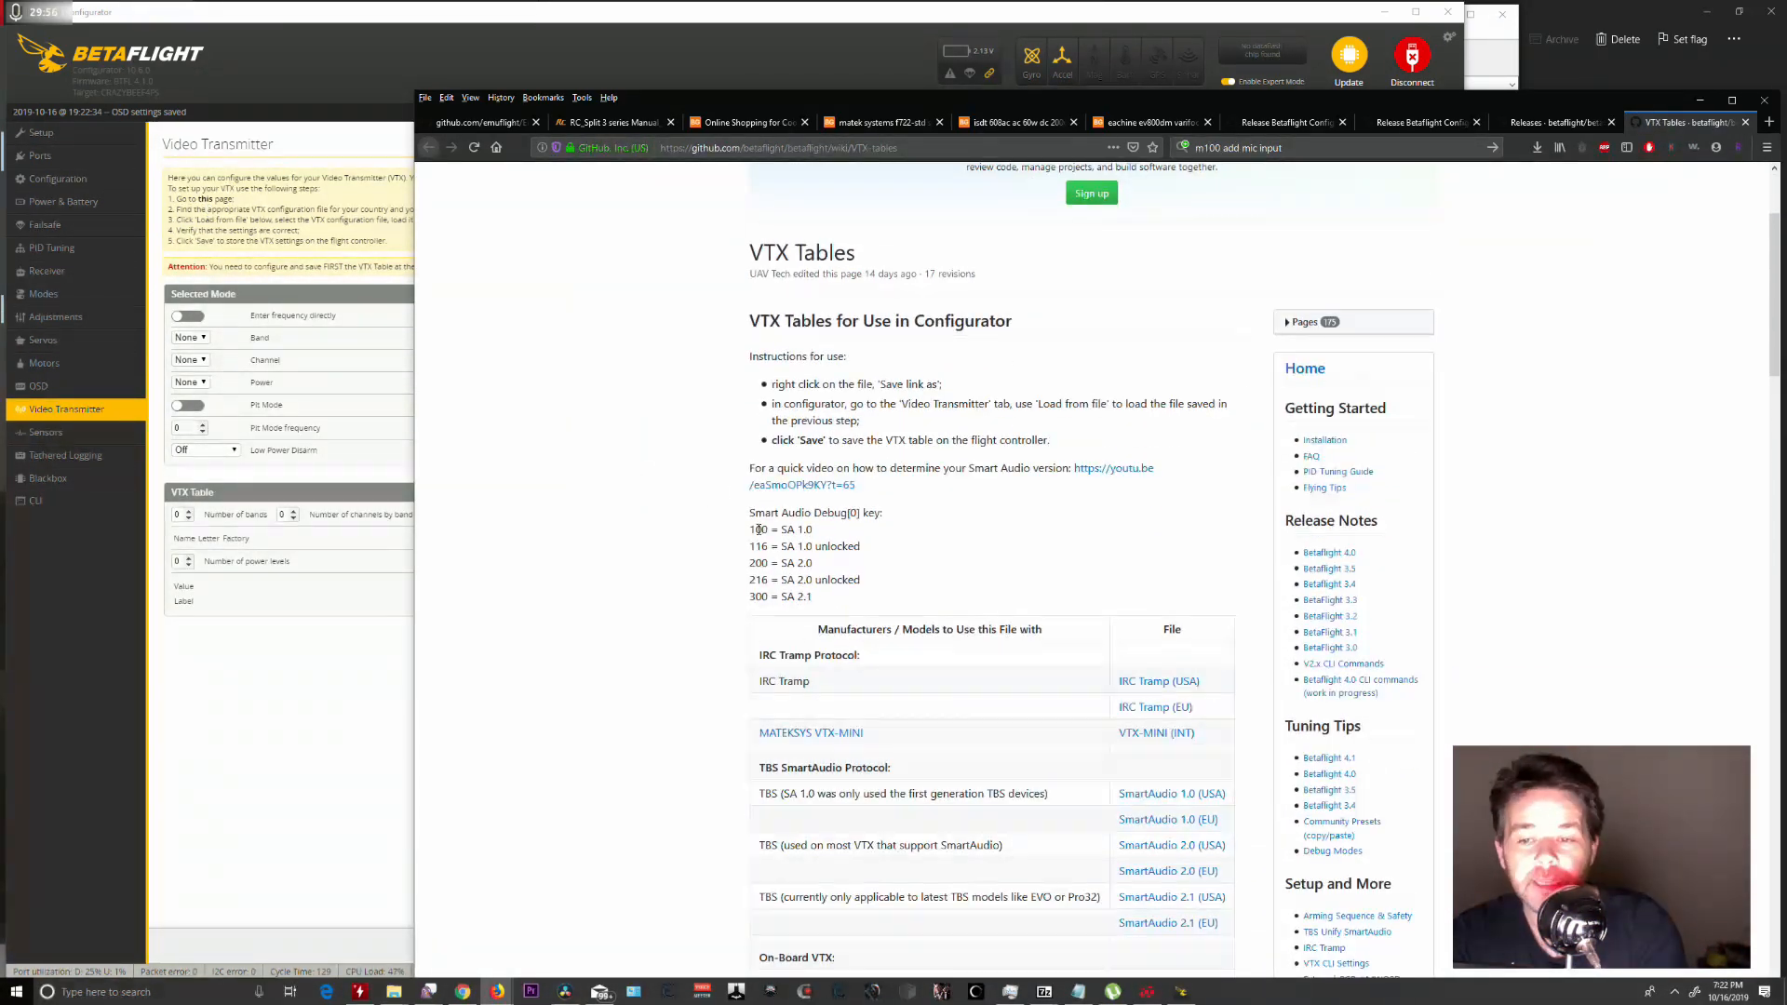
scroll(587, 512, "down", 4)
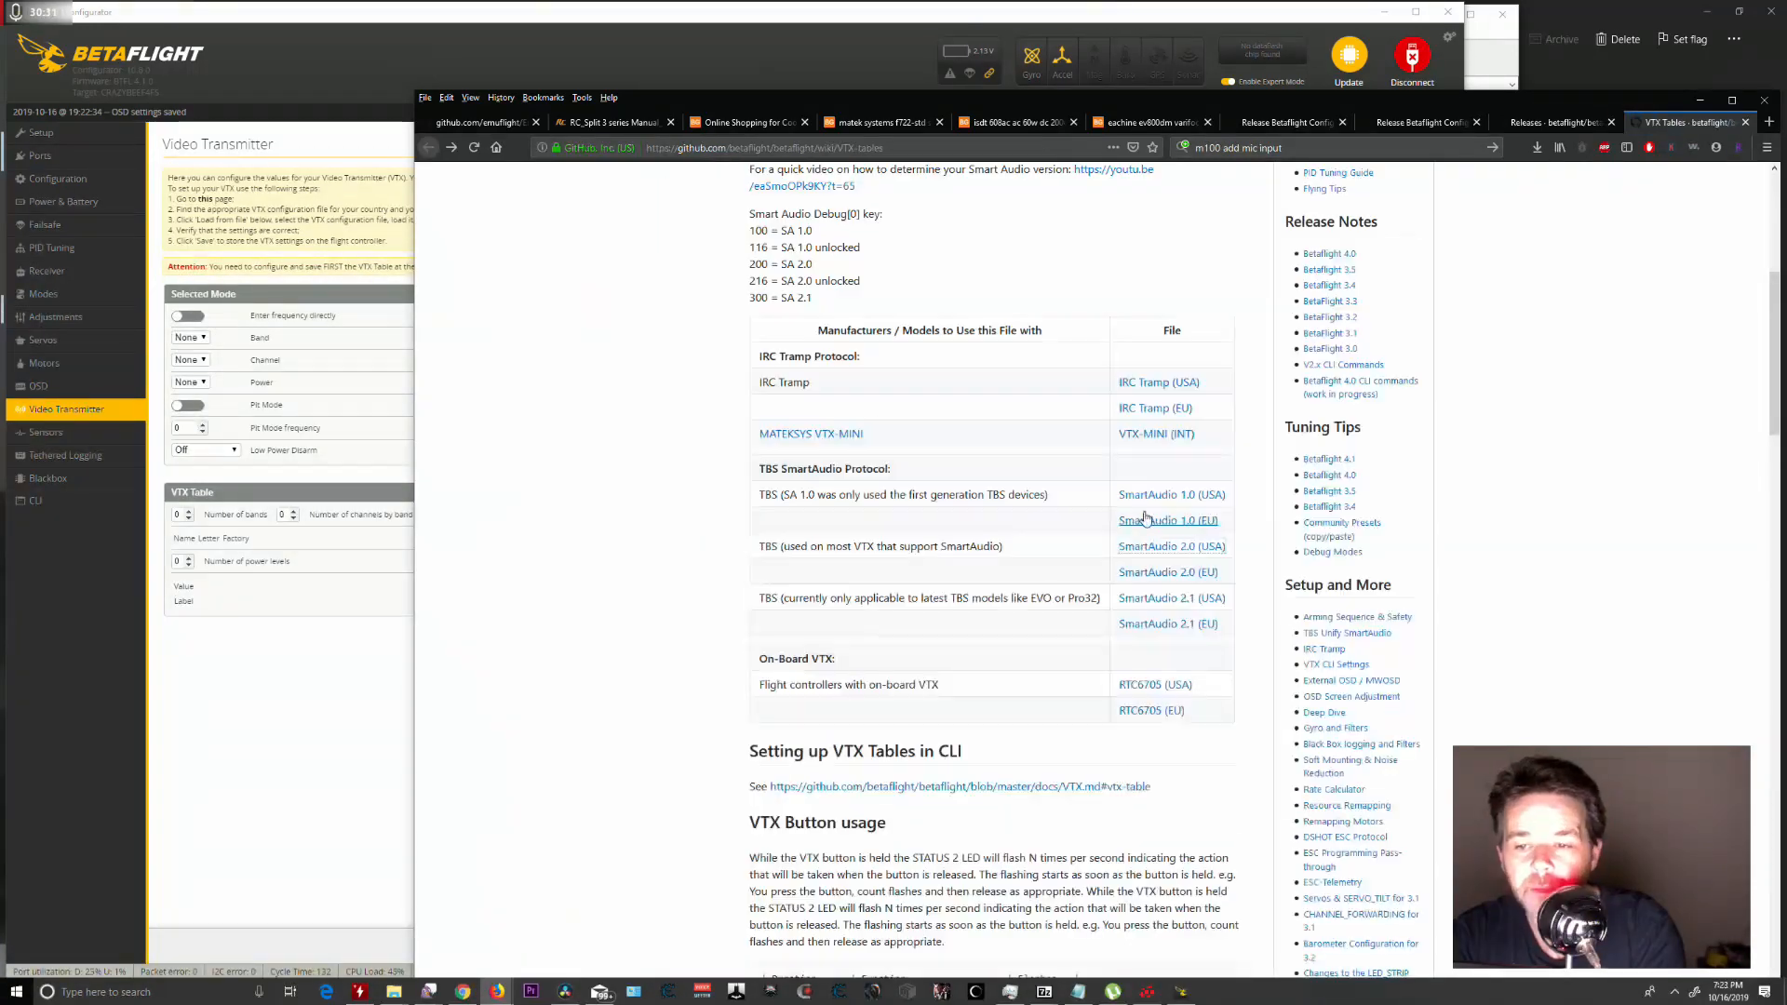
Download the SmartAudio 2.0 (USA) table as vtx_table_smart_audio_2_0_us.json into the Blheli suite 32 folder, replacing the existing file.
right_click(1164, 556)
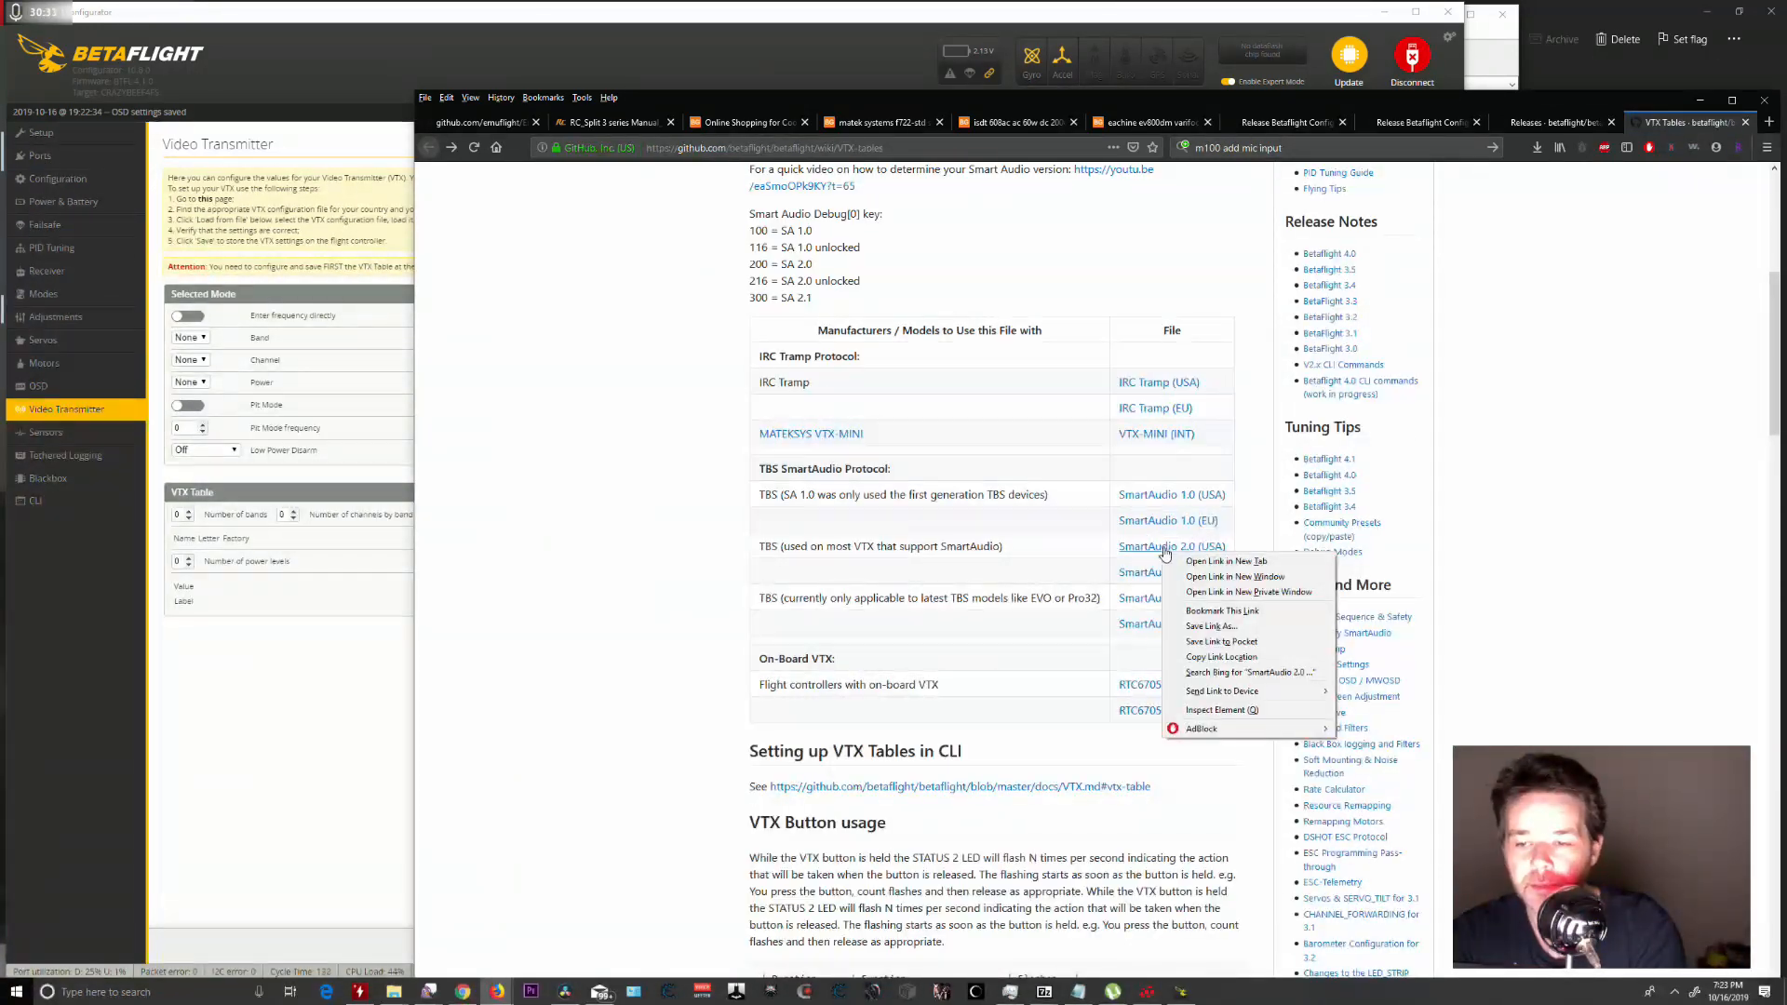
left_click(1210, 626)
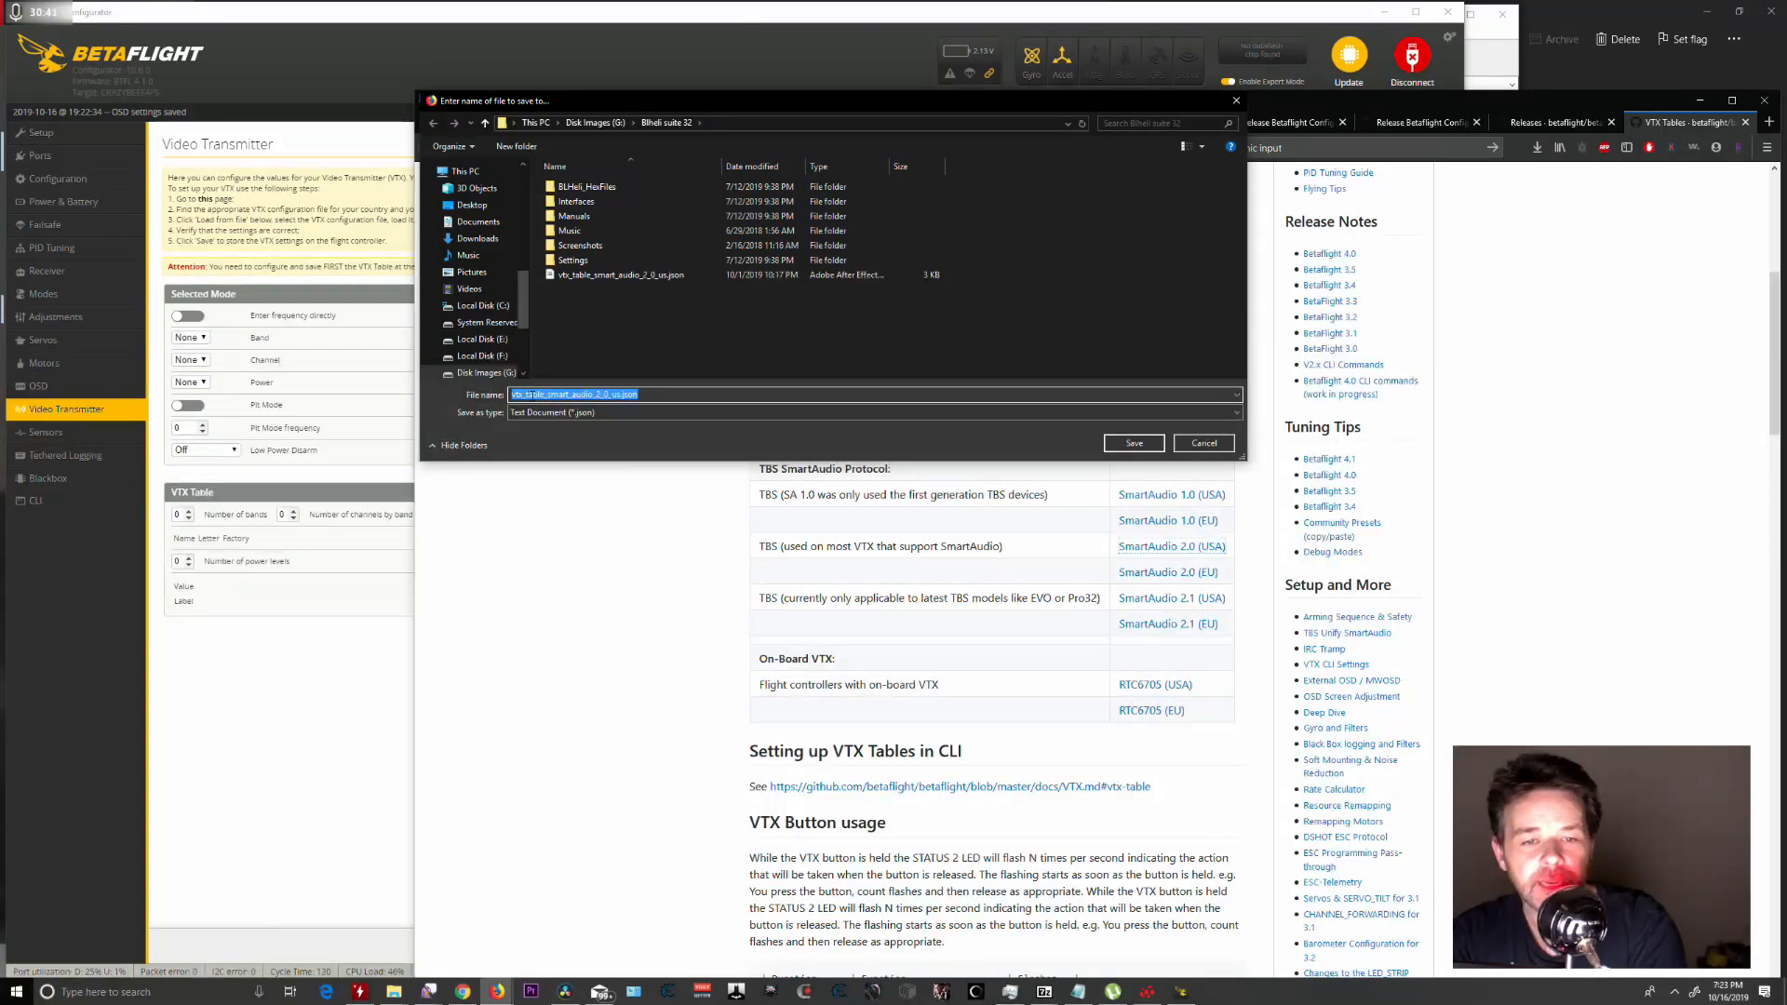
left_click(1134, 444)
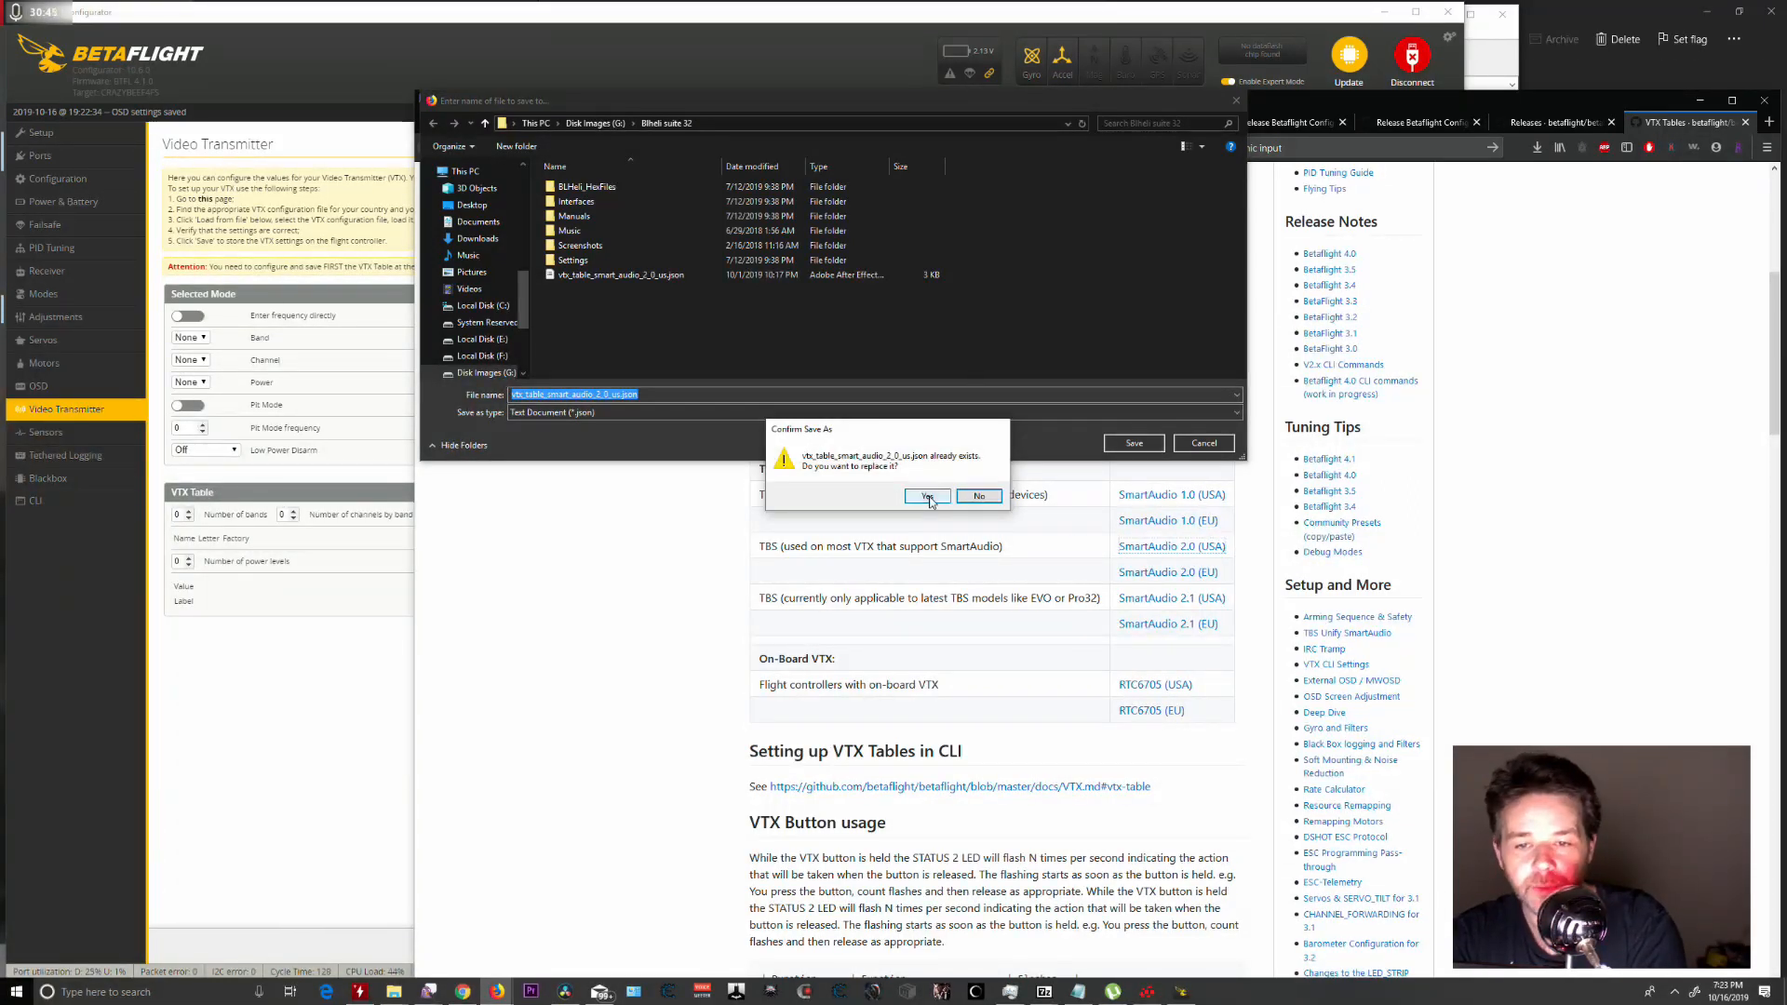
left_click(937, 495)
key("Return")
key("Escape")
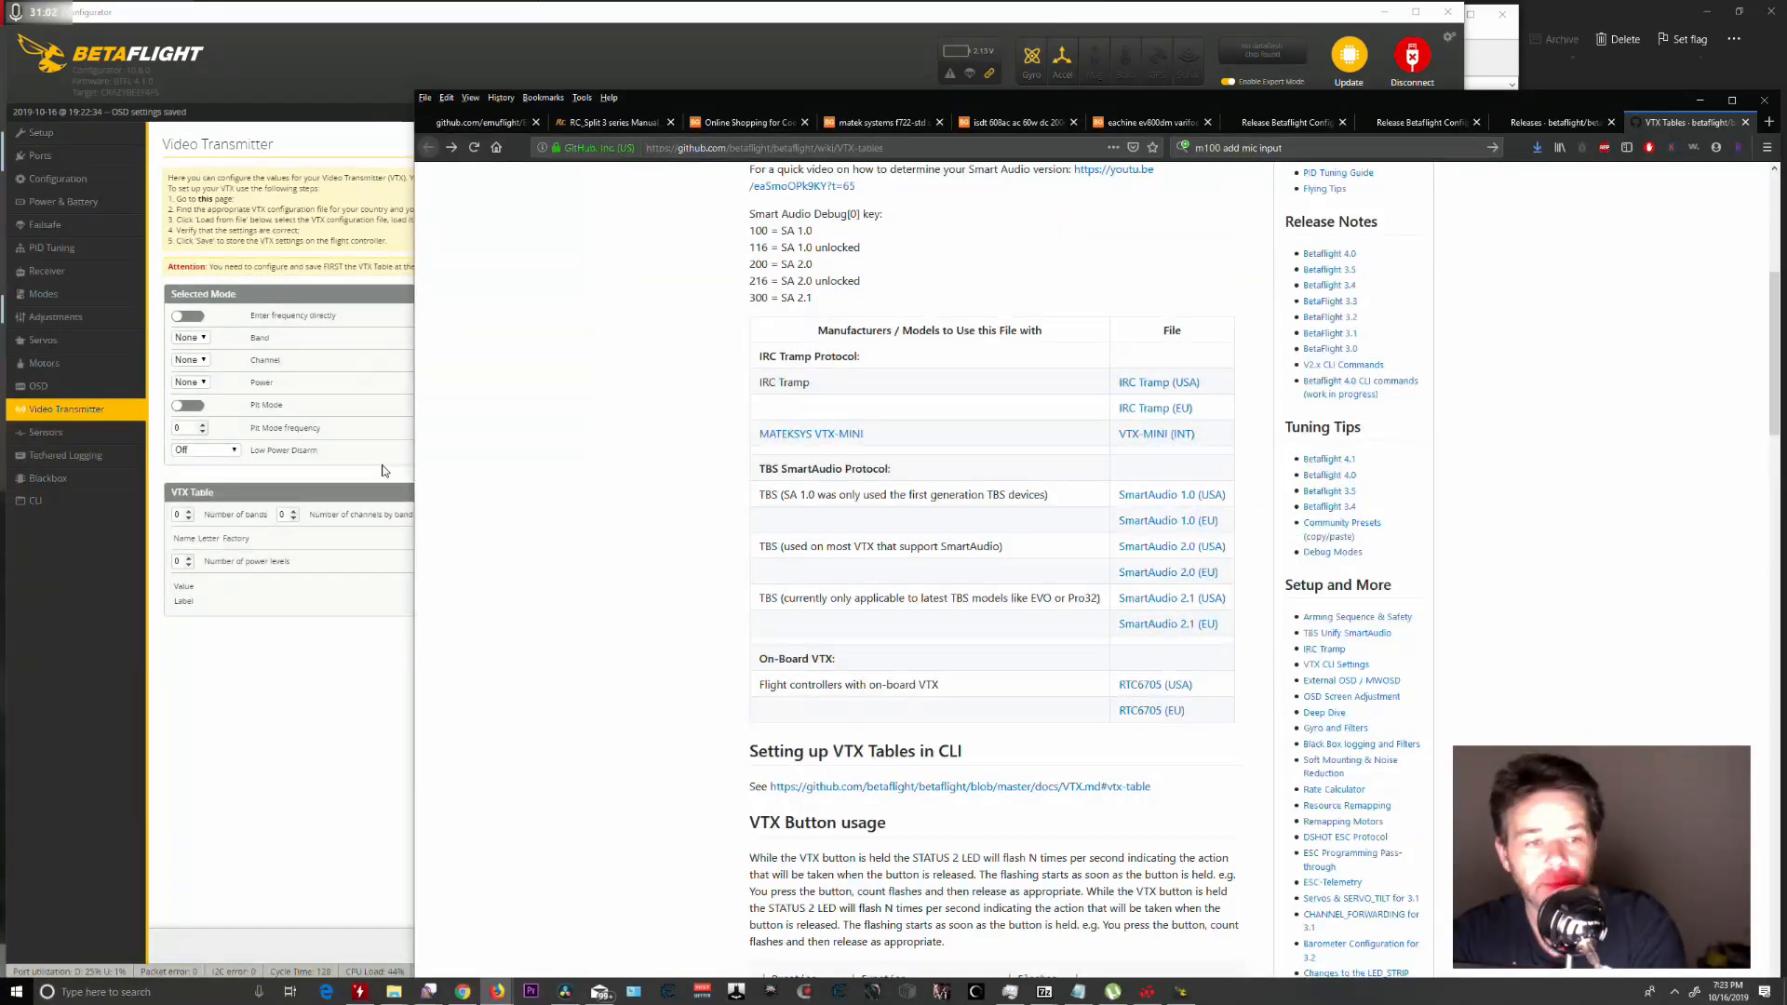
Load vtx_table_smart_audio_2_0_us.json from the Blheli suite 32 folder into the configurator's VTX table and save it to the flight controller.
left_click(329, 698)
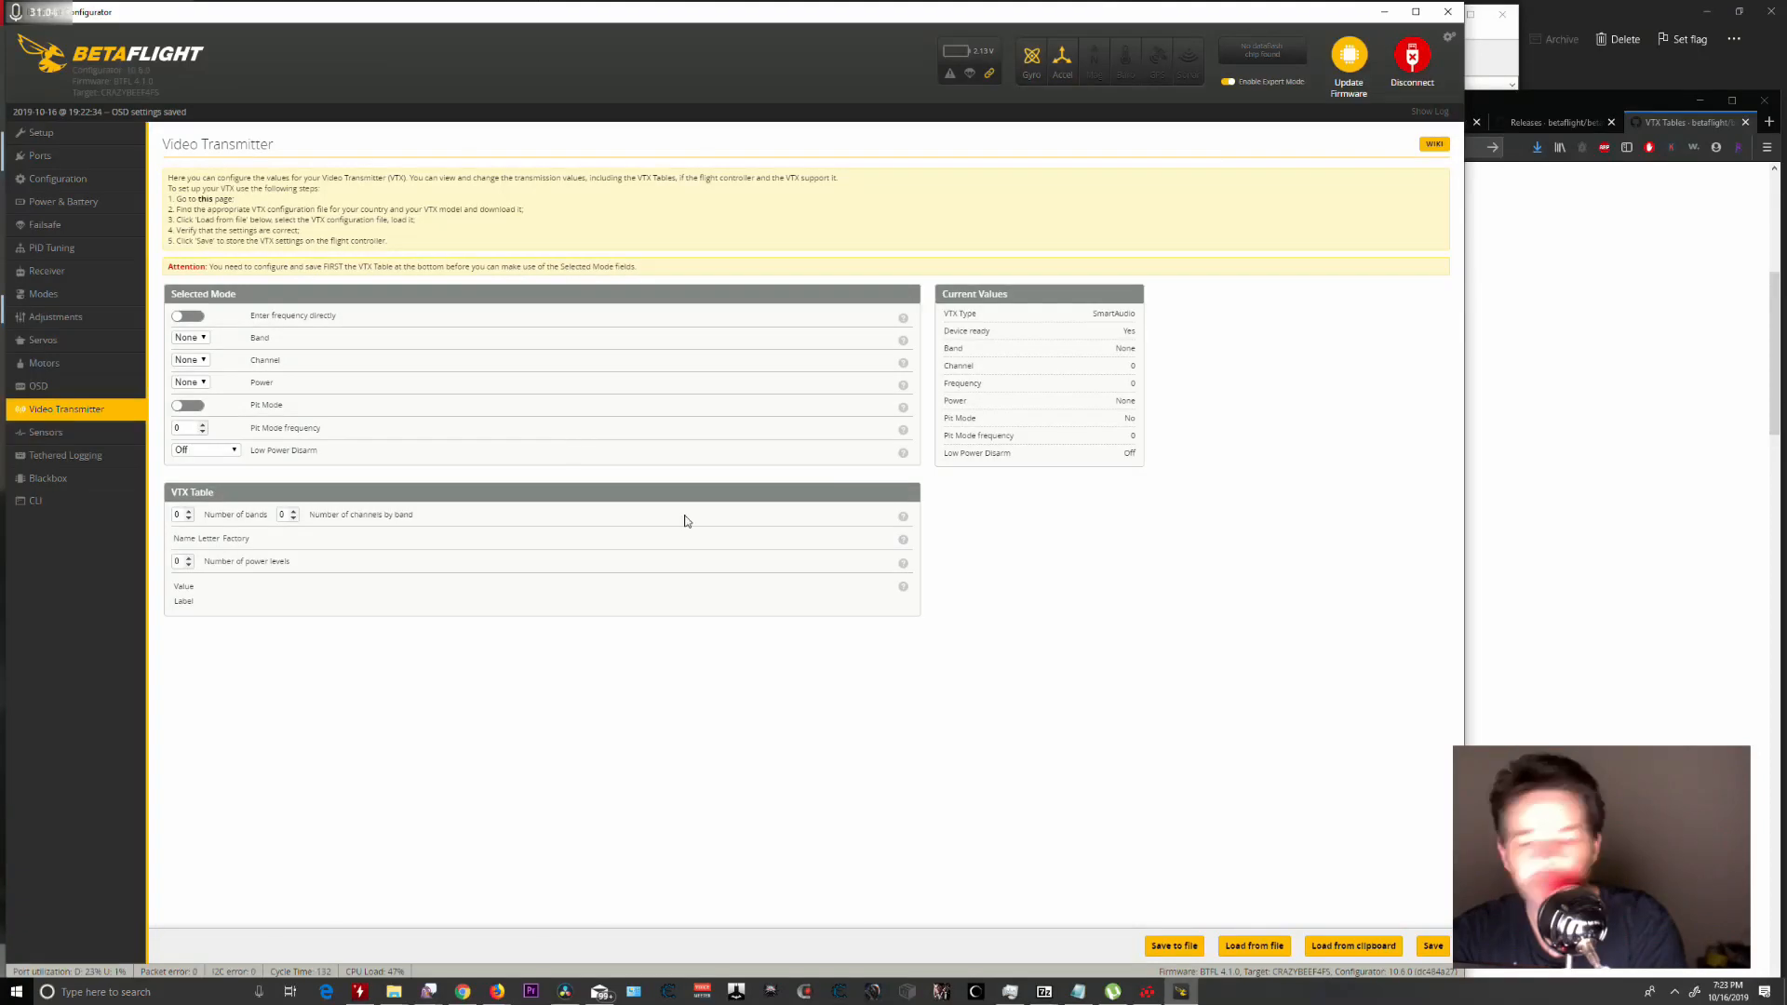
left_click(1341, 946)
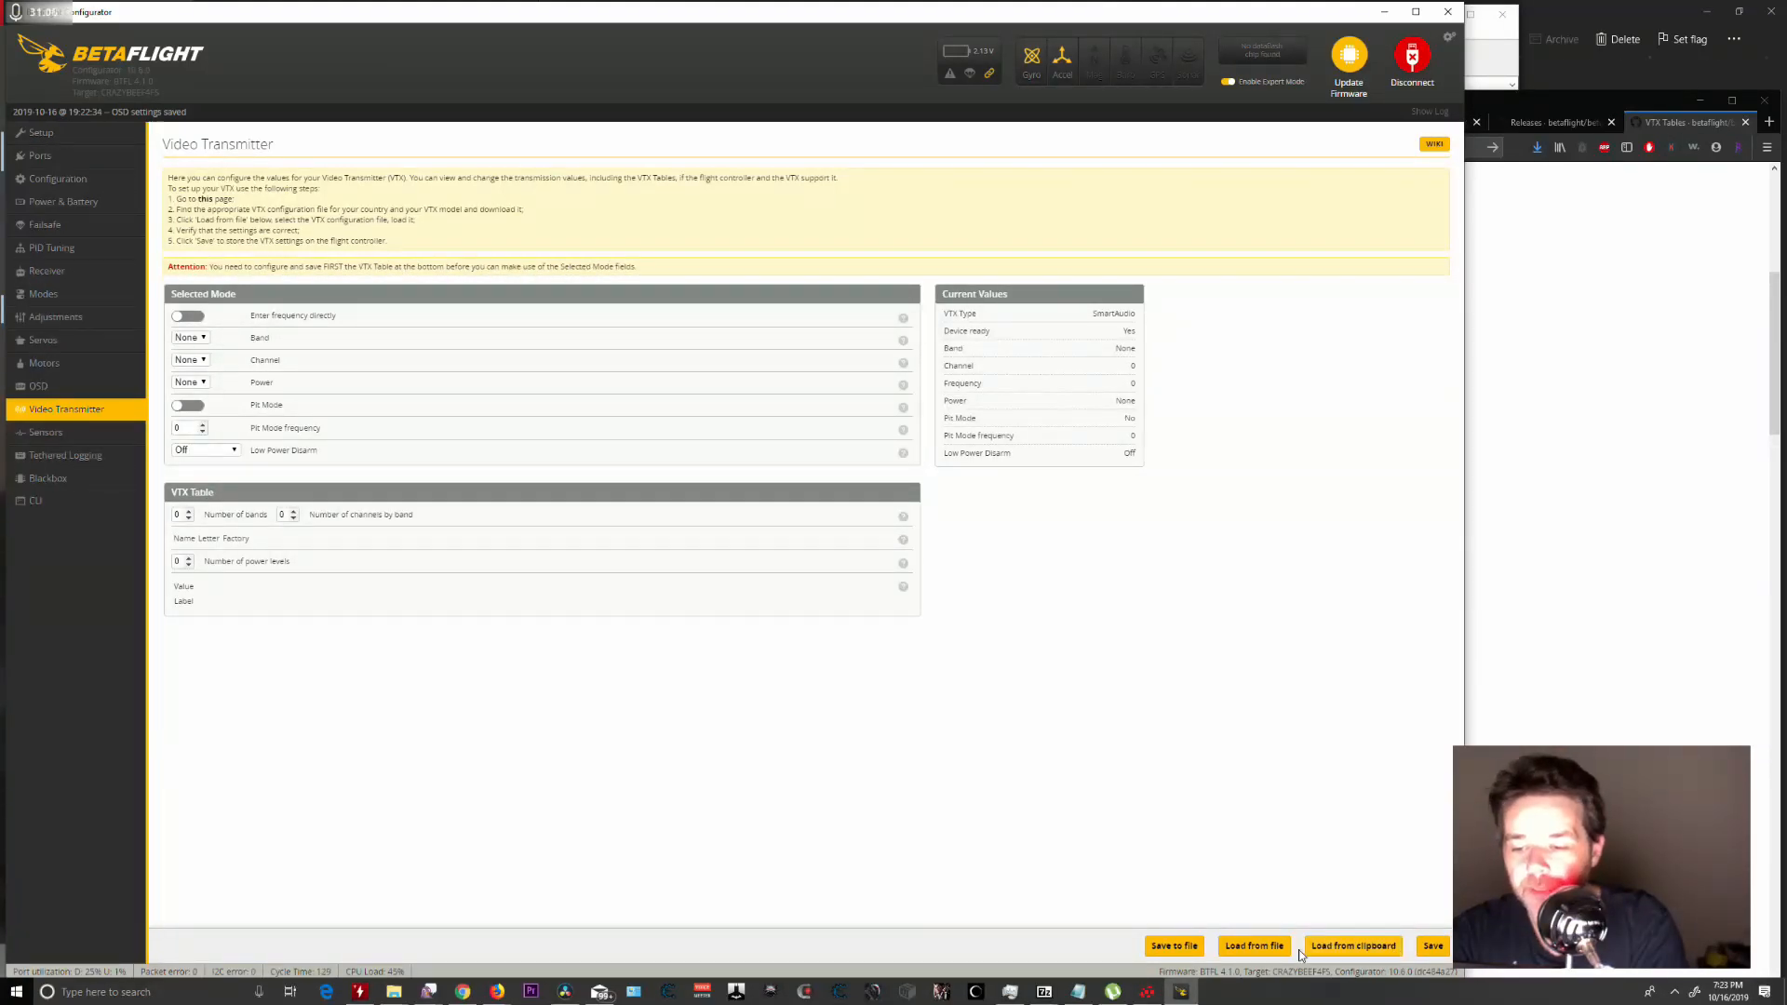
left_click(1254, 945)
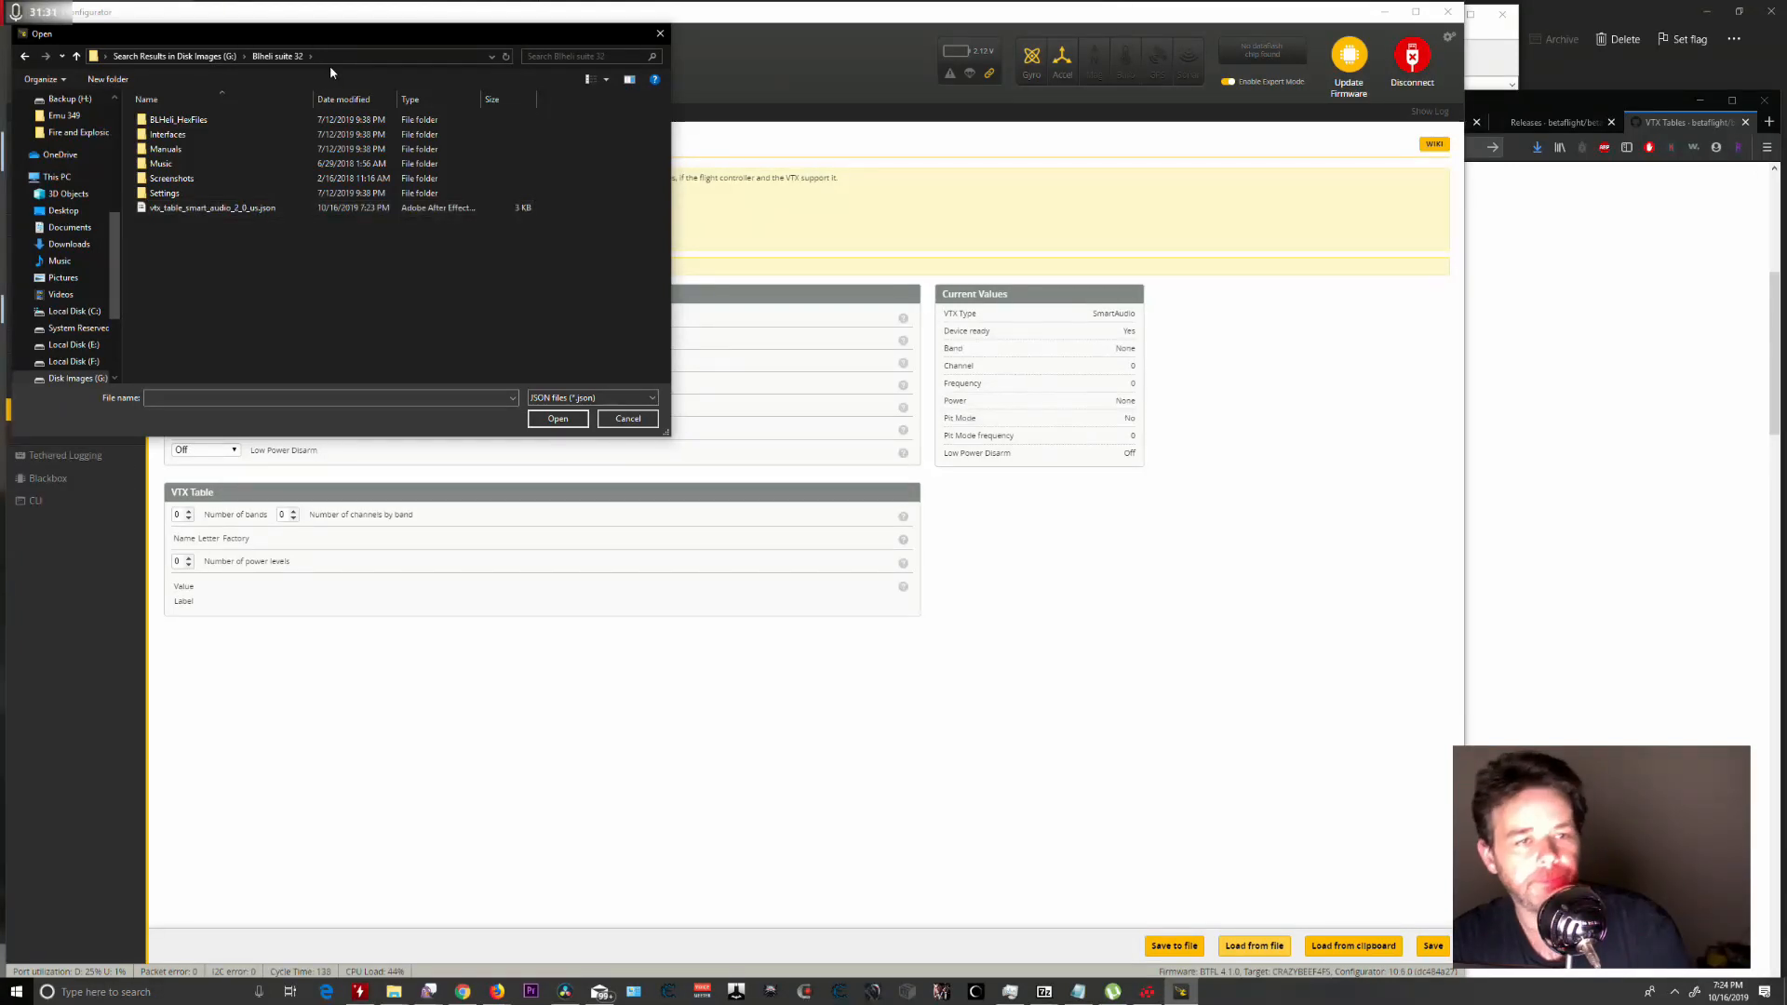
left_click(187, 210)
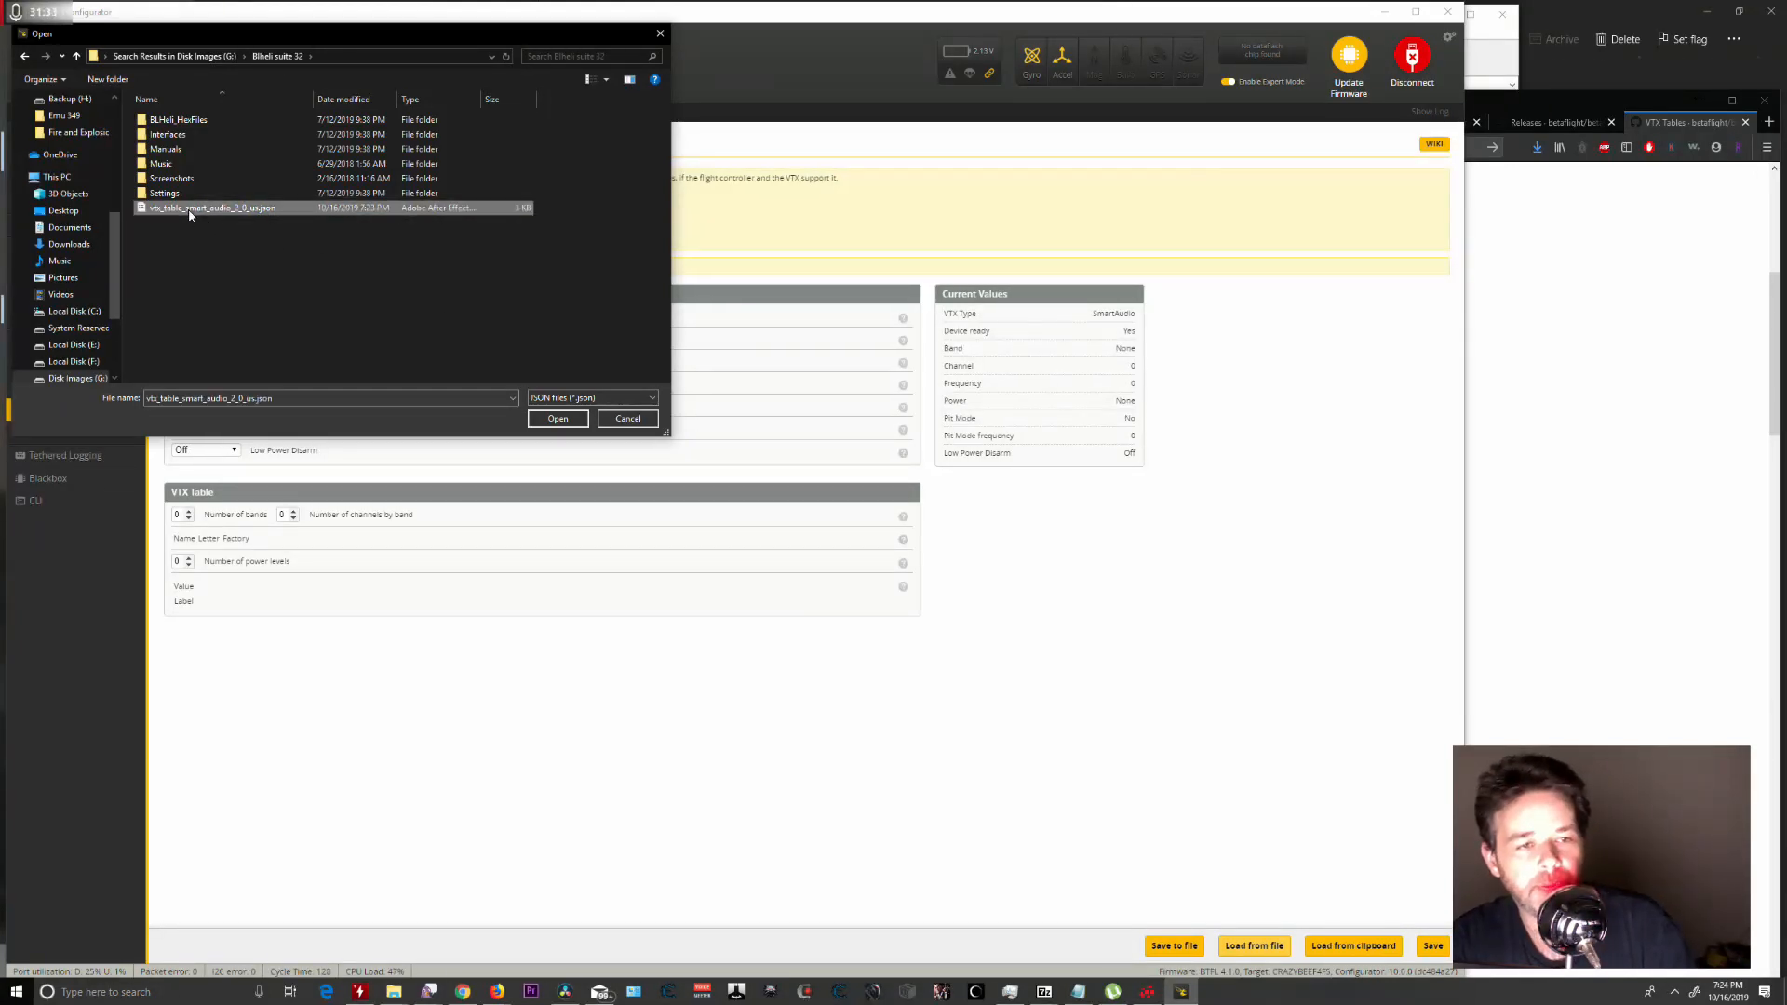
left_click(556, 419)
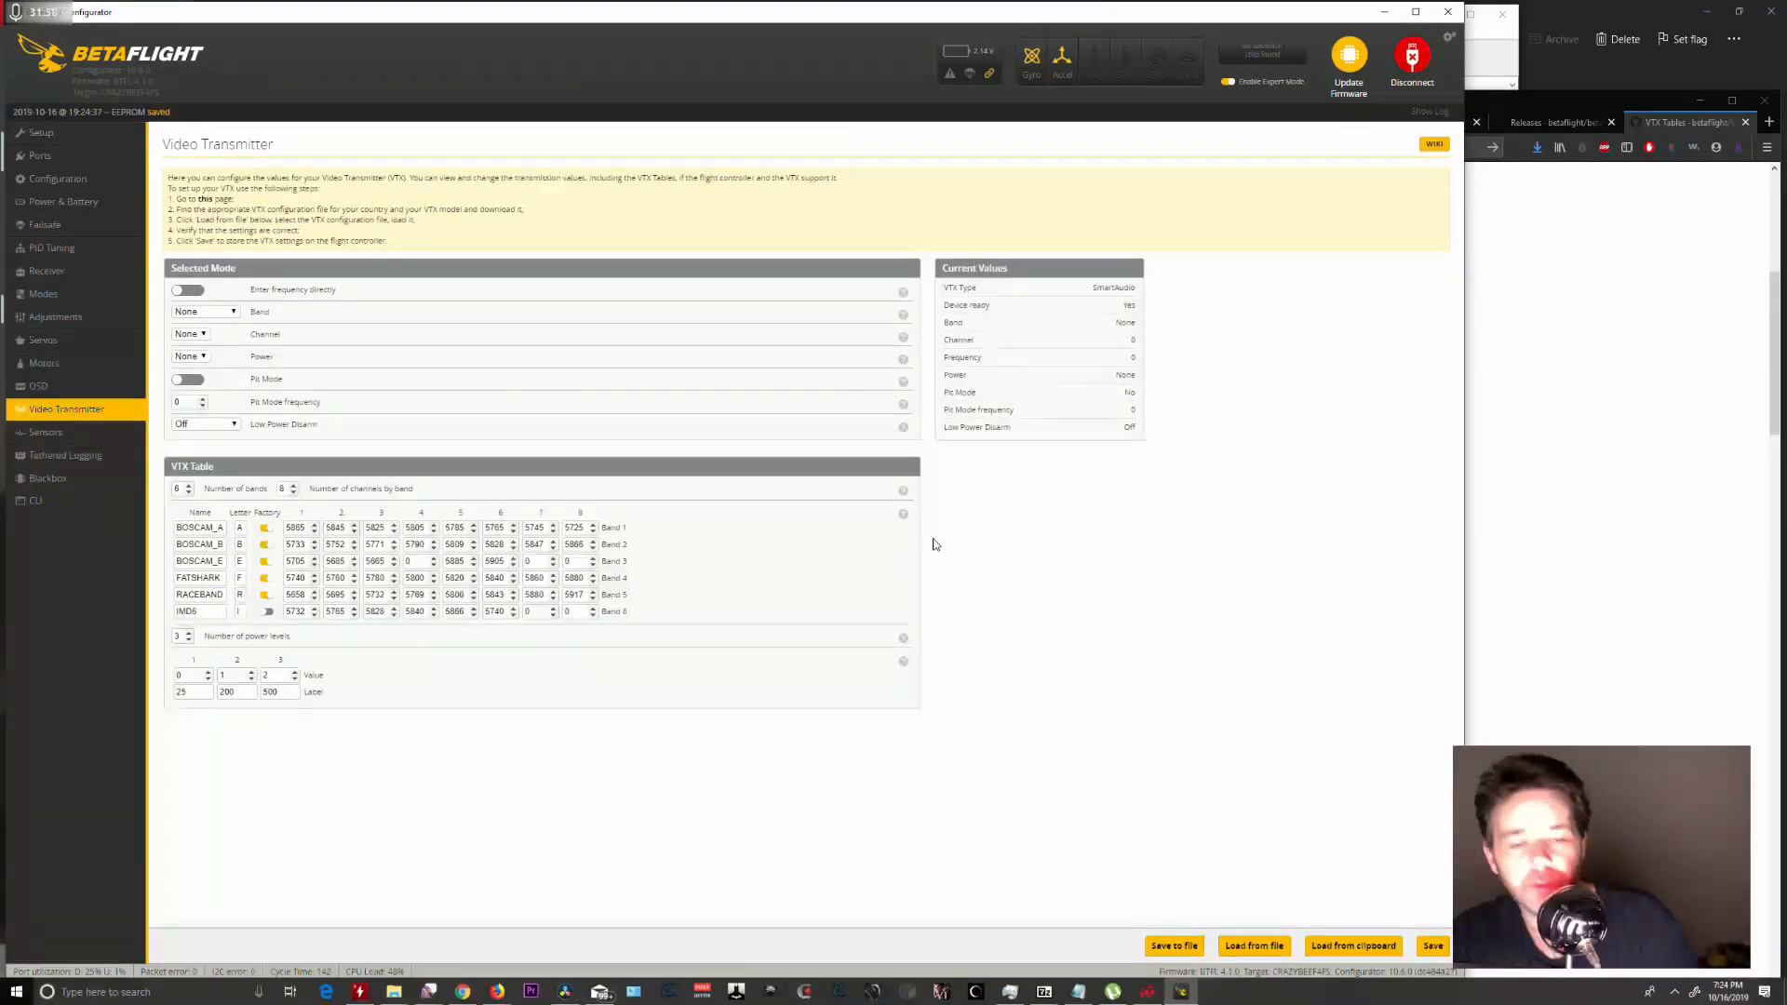
Check the rest of the VTX Tables wiki page through VTX Button usage, and save the video transmitter settings again in the configurator.
key("alt+Tab")
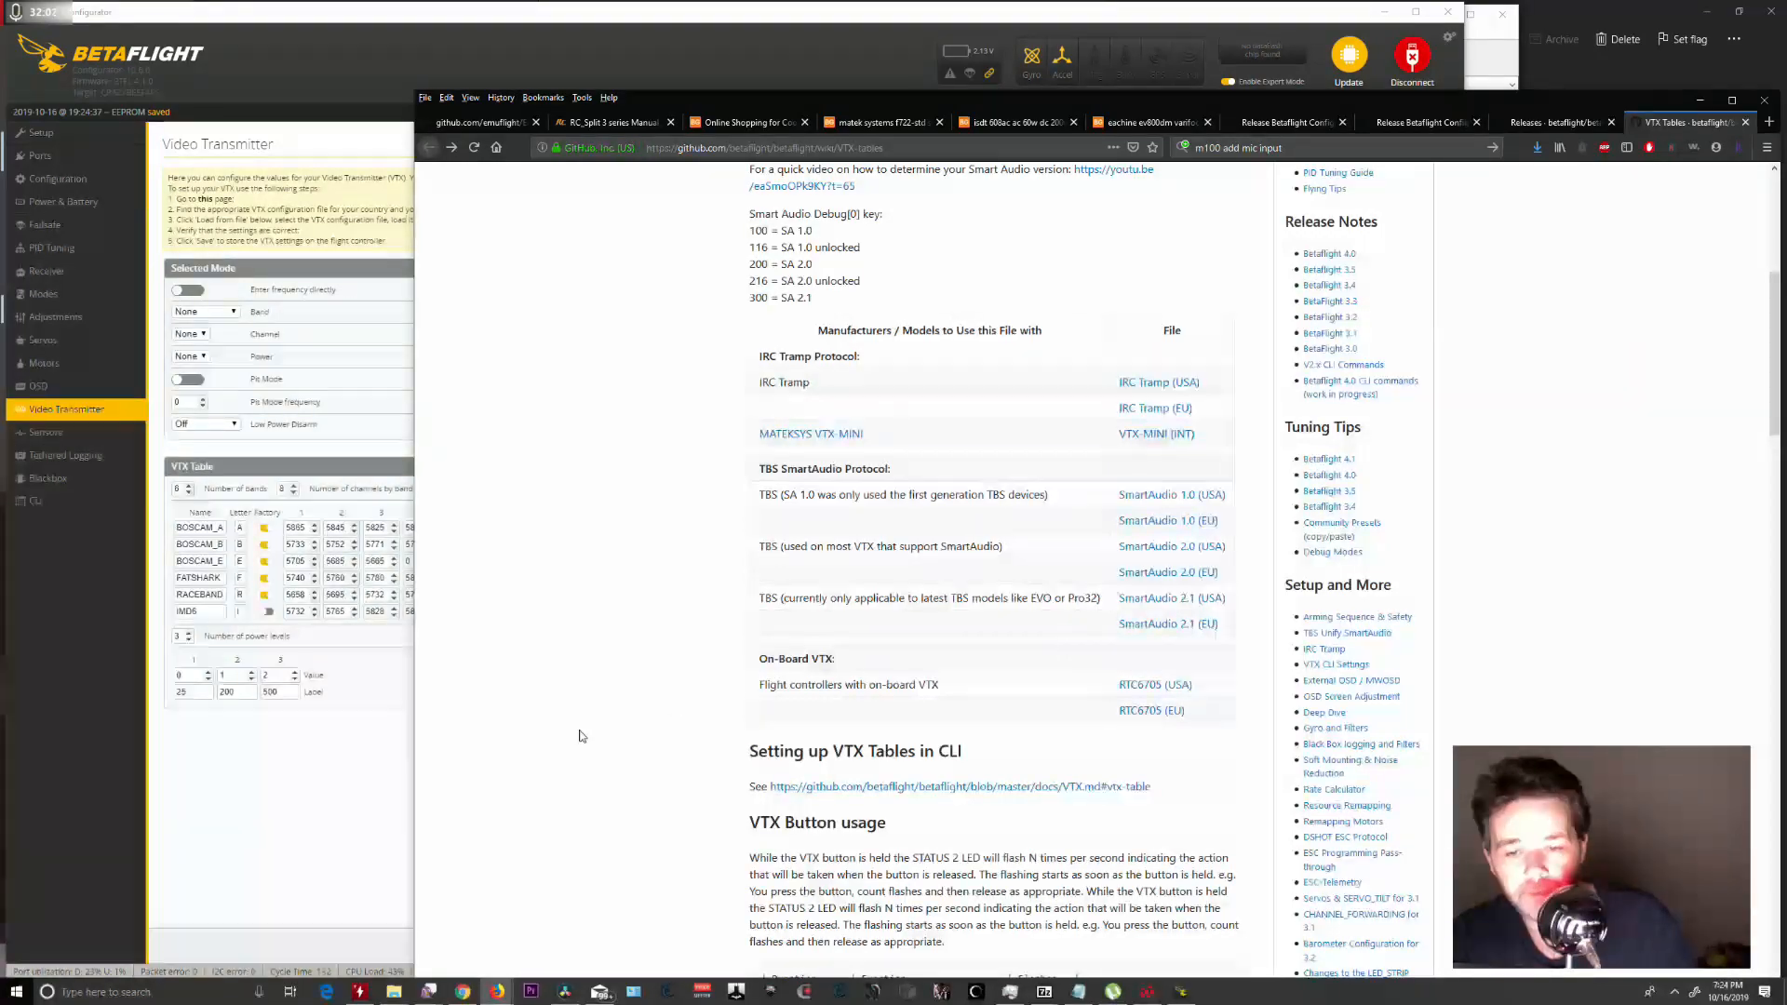
scroll(478, 646, "down", 10)
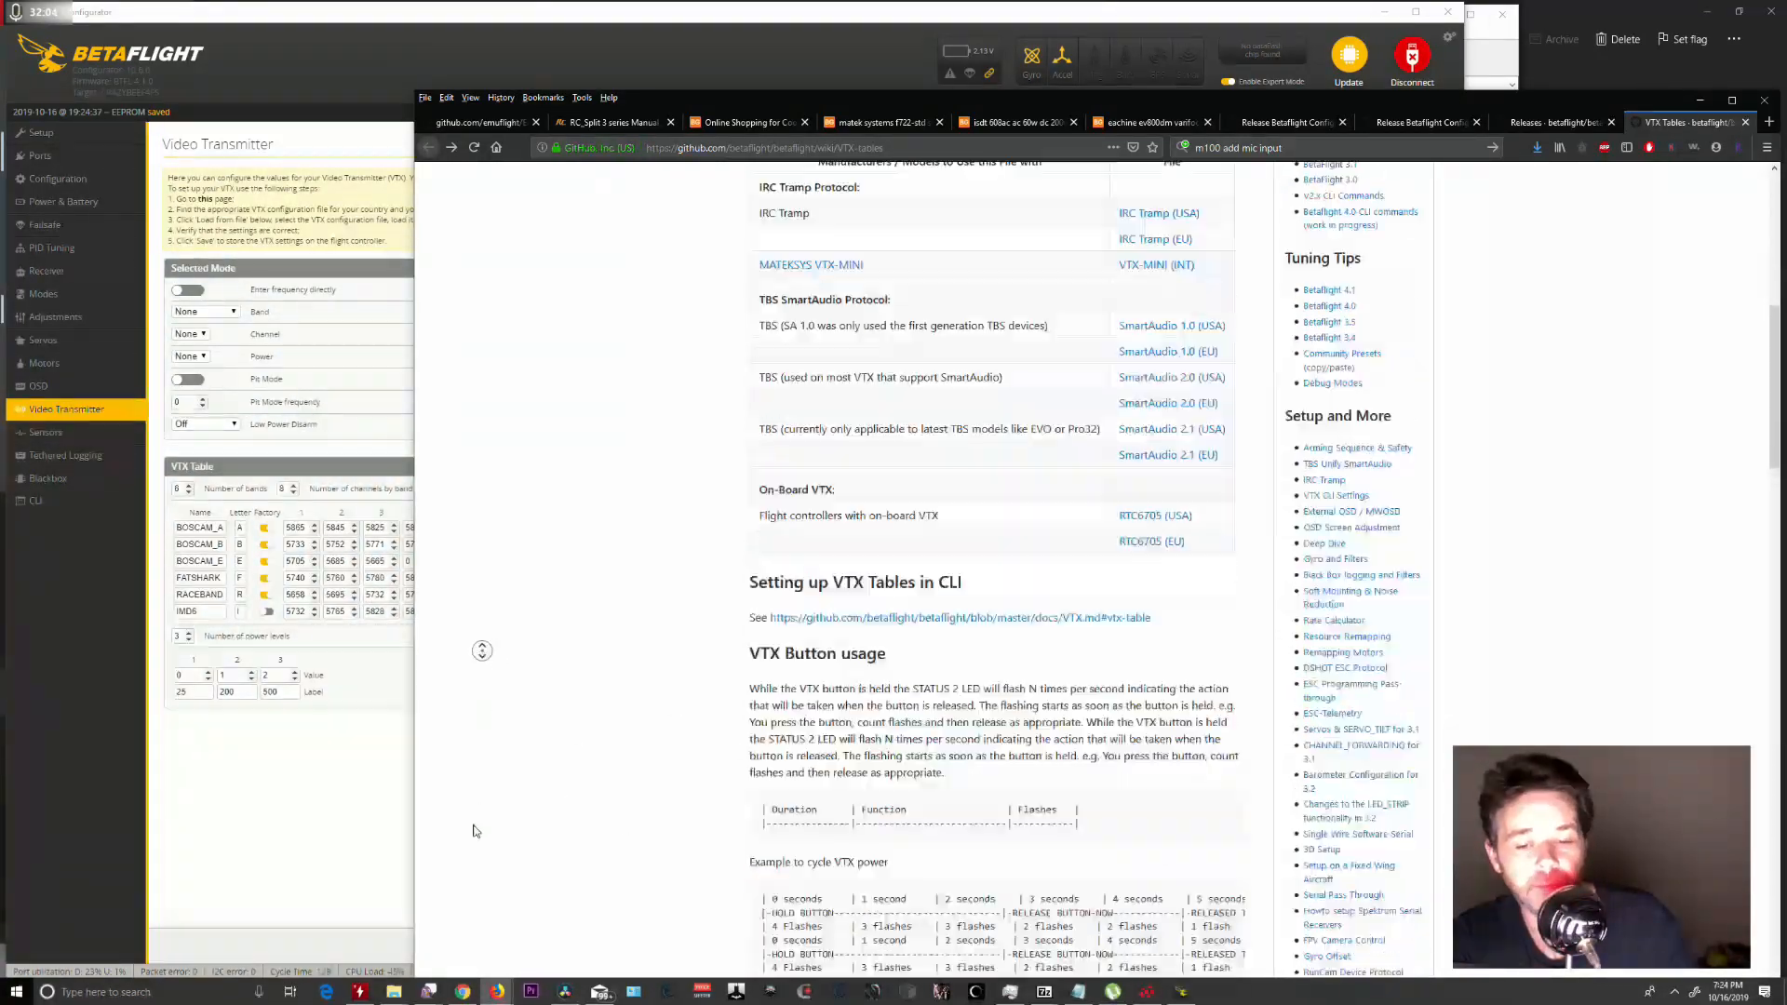
middle_click(729, 590)
middle_click(722, 483)
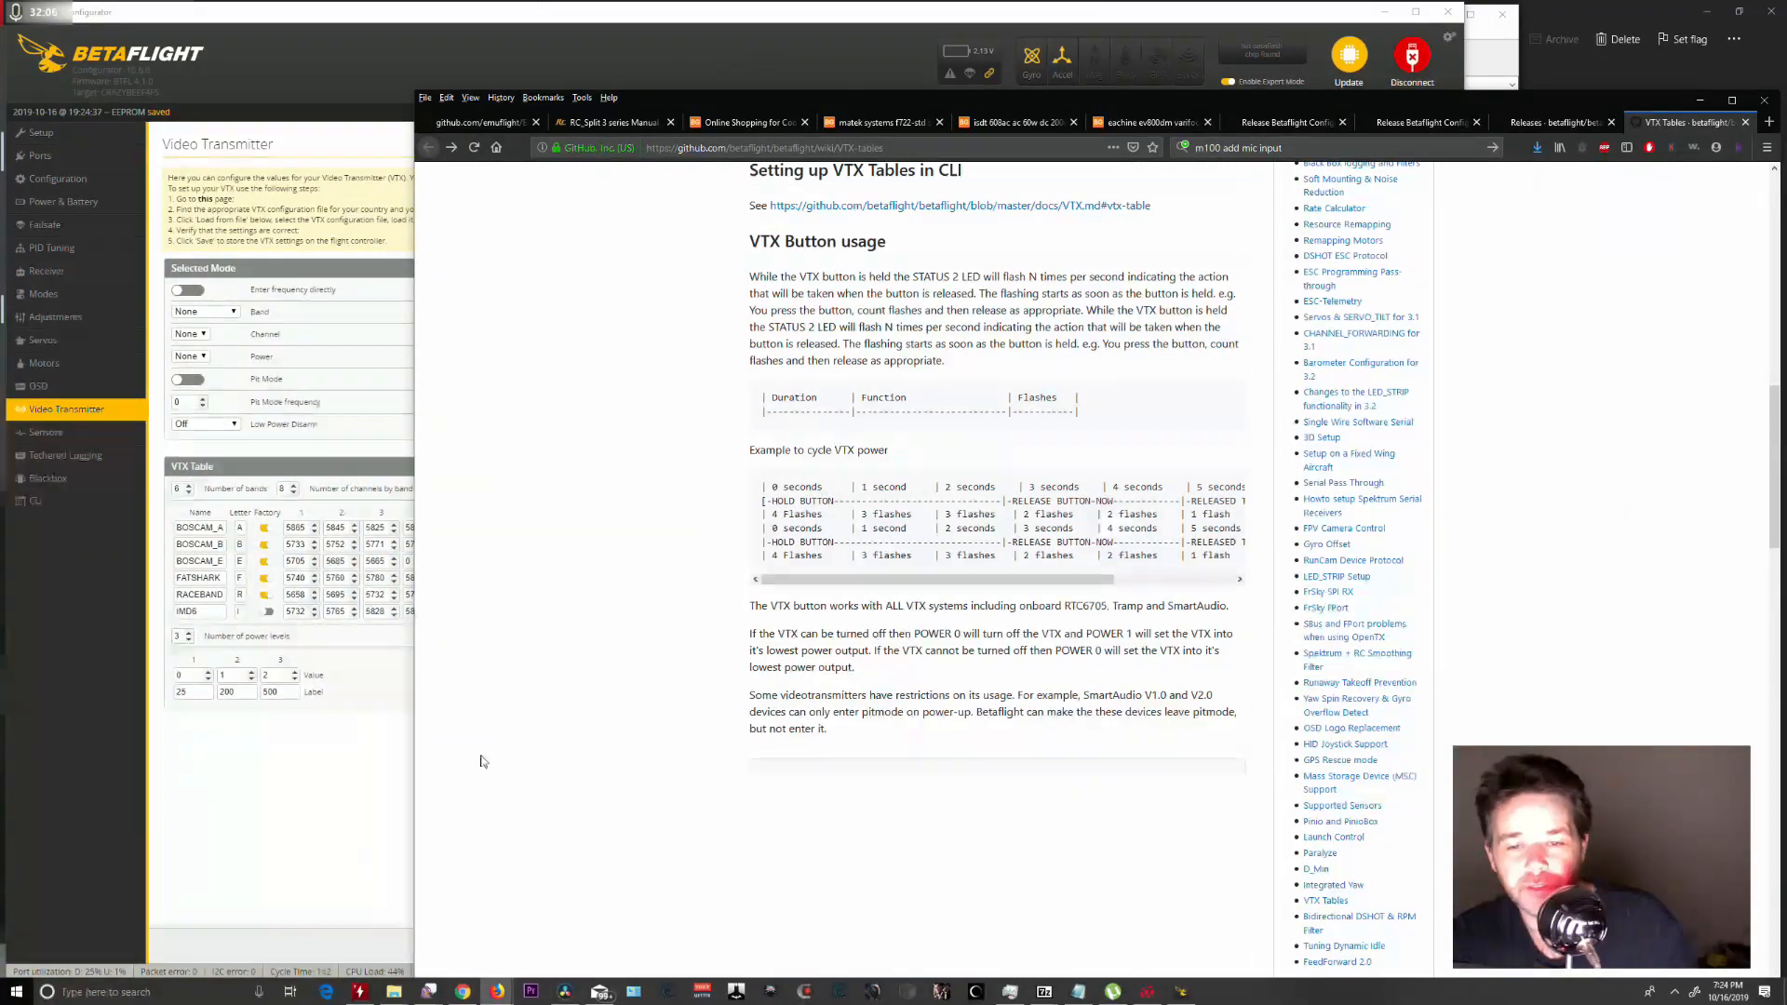
left_click(300, 810)
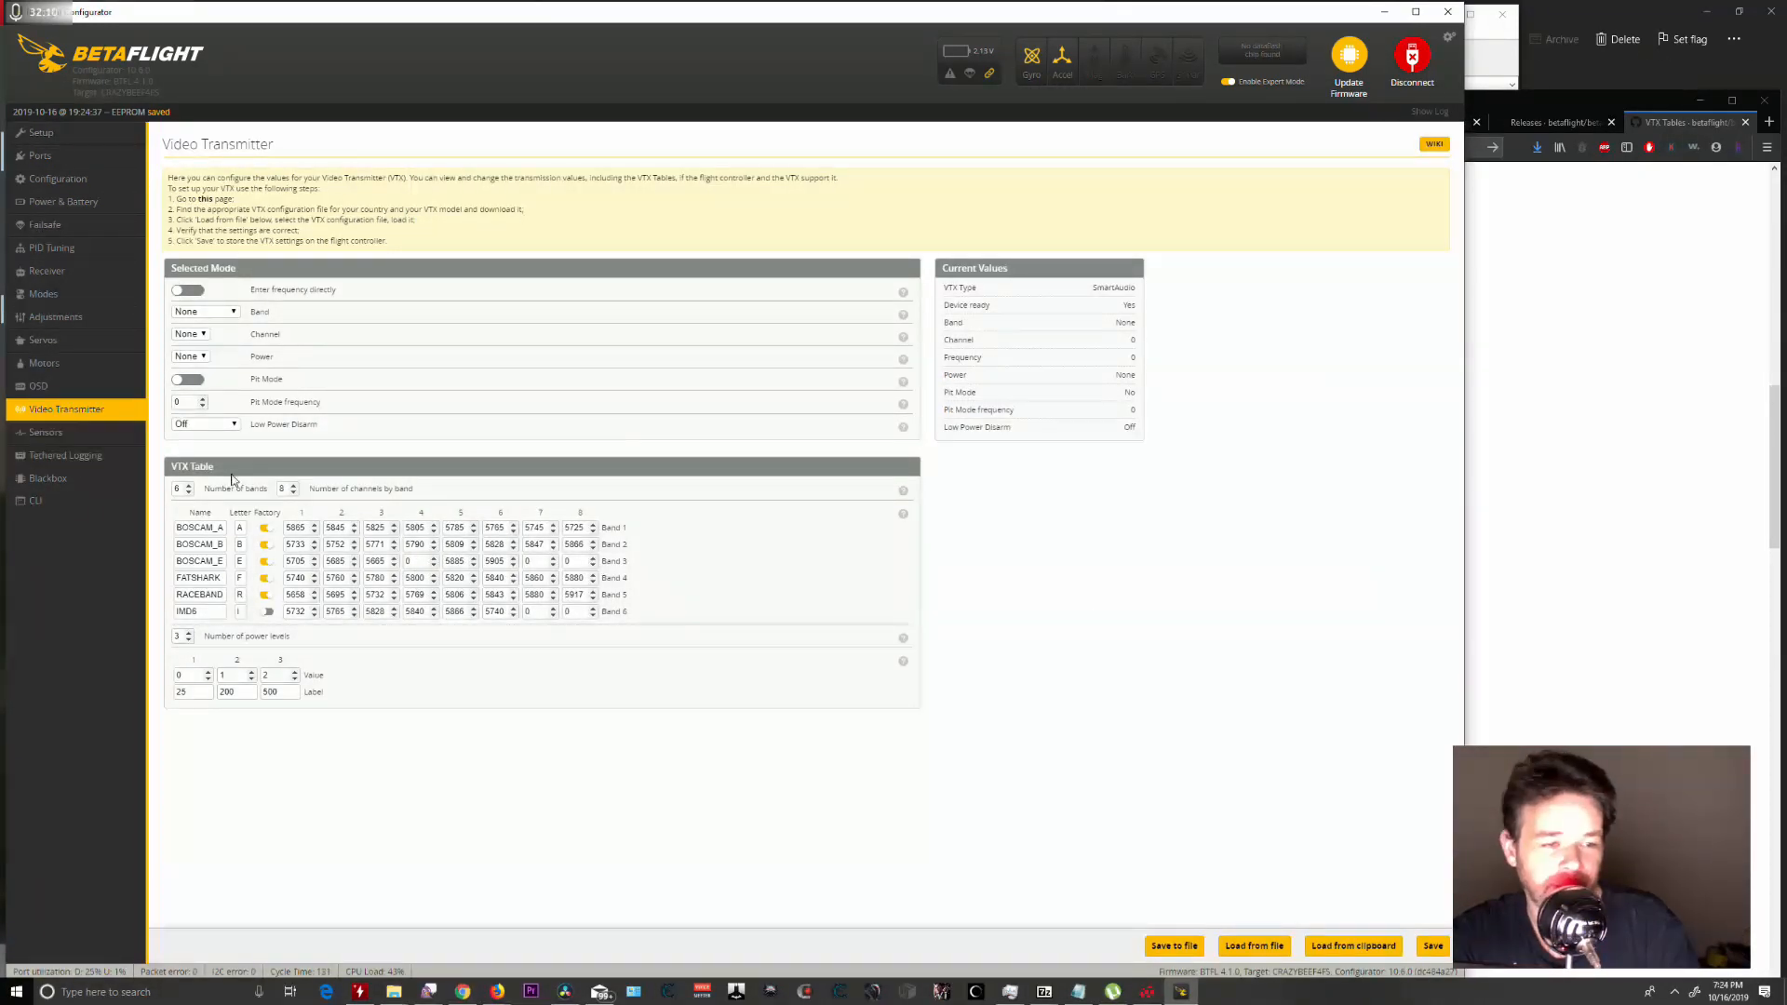
left_click(1354, 946)
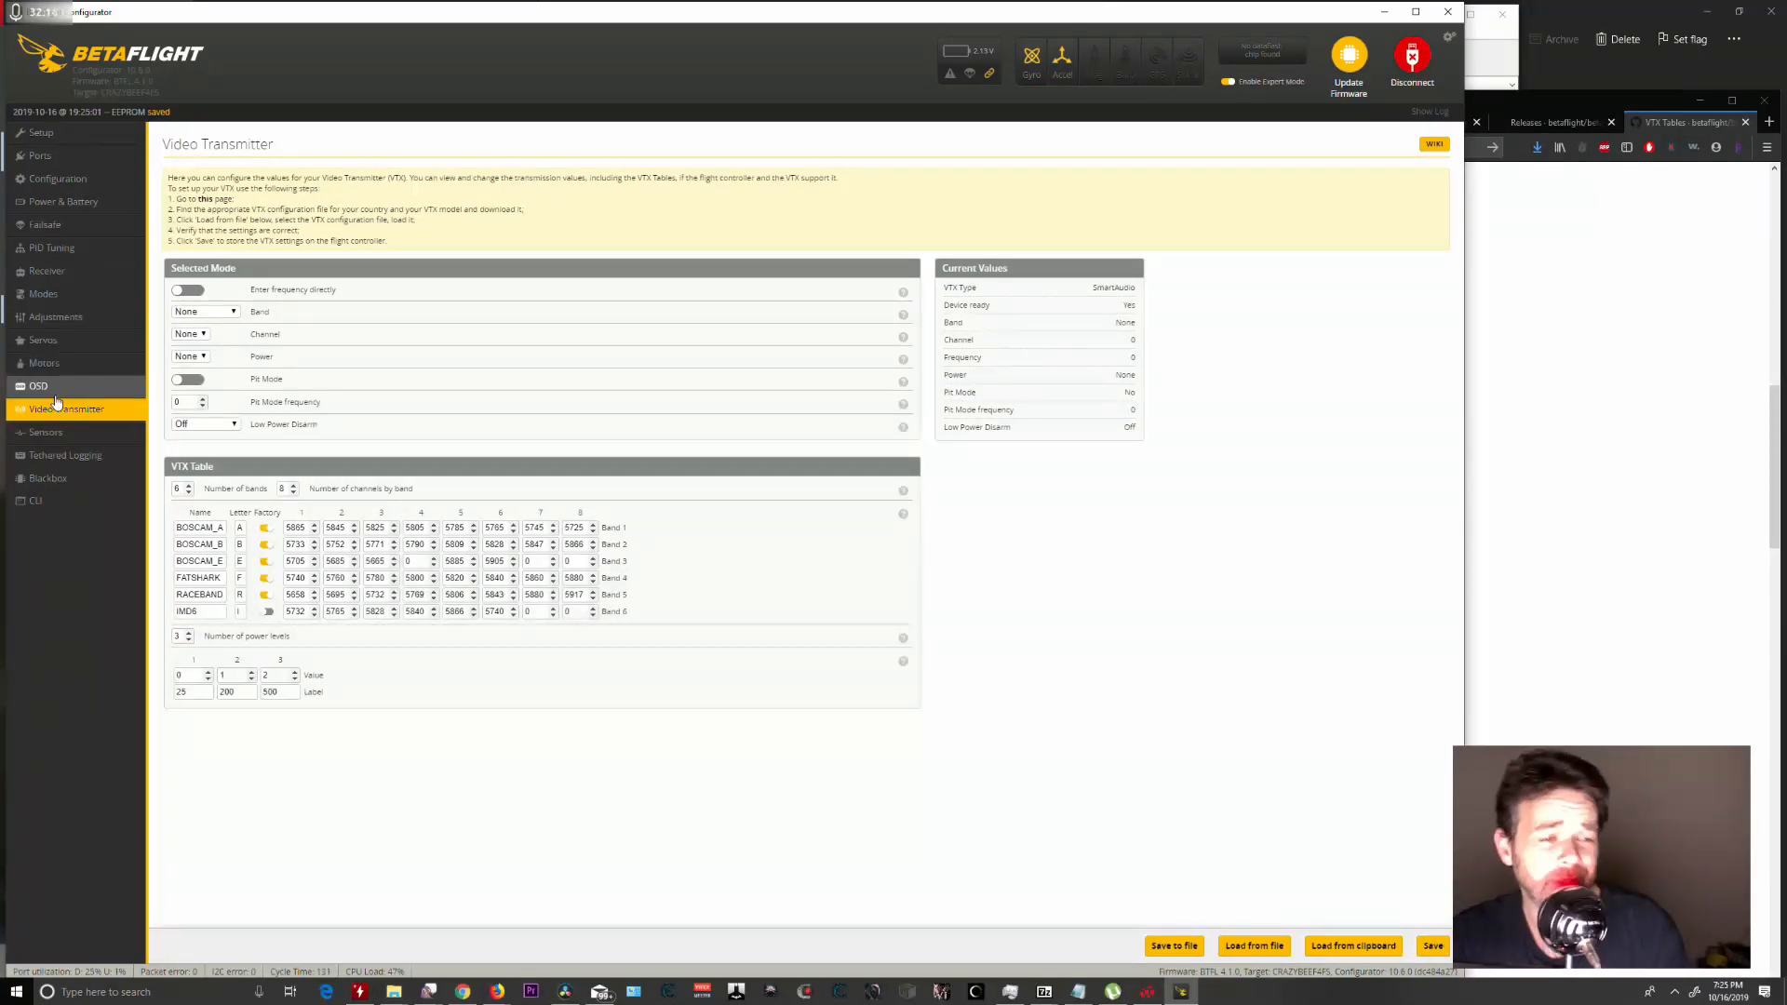
Query the runaway_takeoff_prevention setting in the CLI with a get command and examine its current and allowed values.
left_click(35, 503)
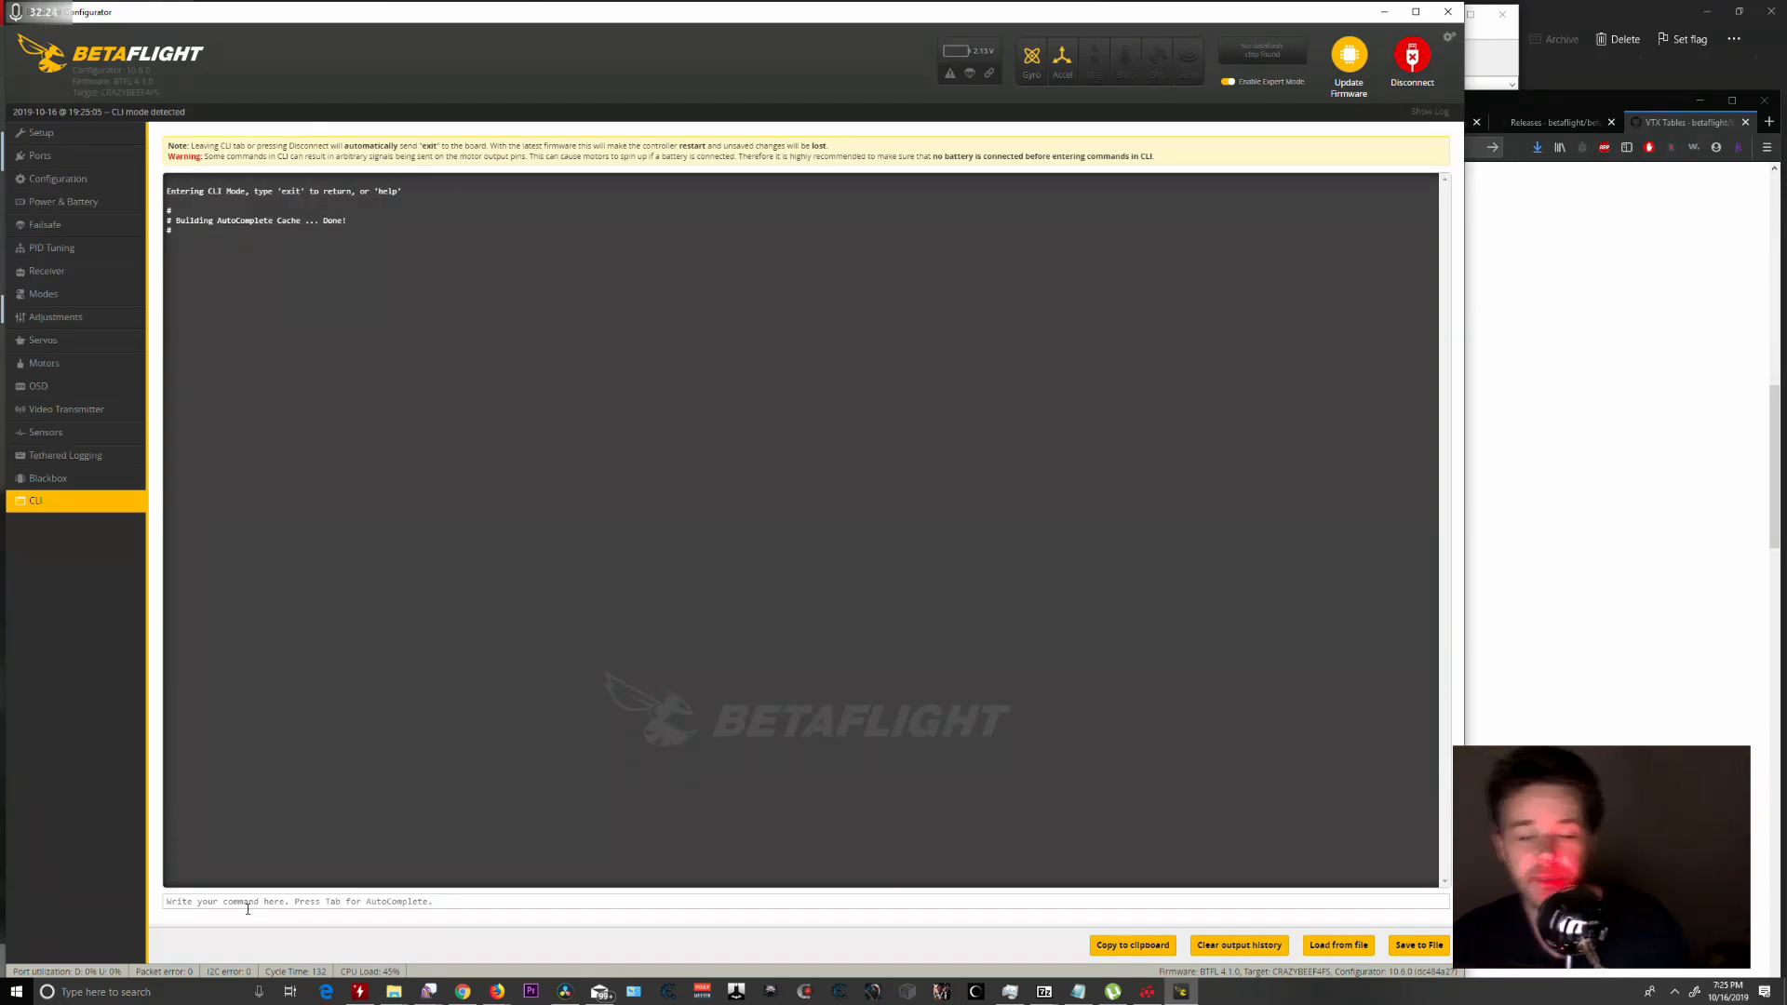
type("get")
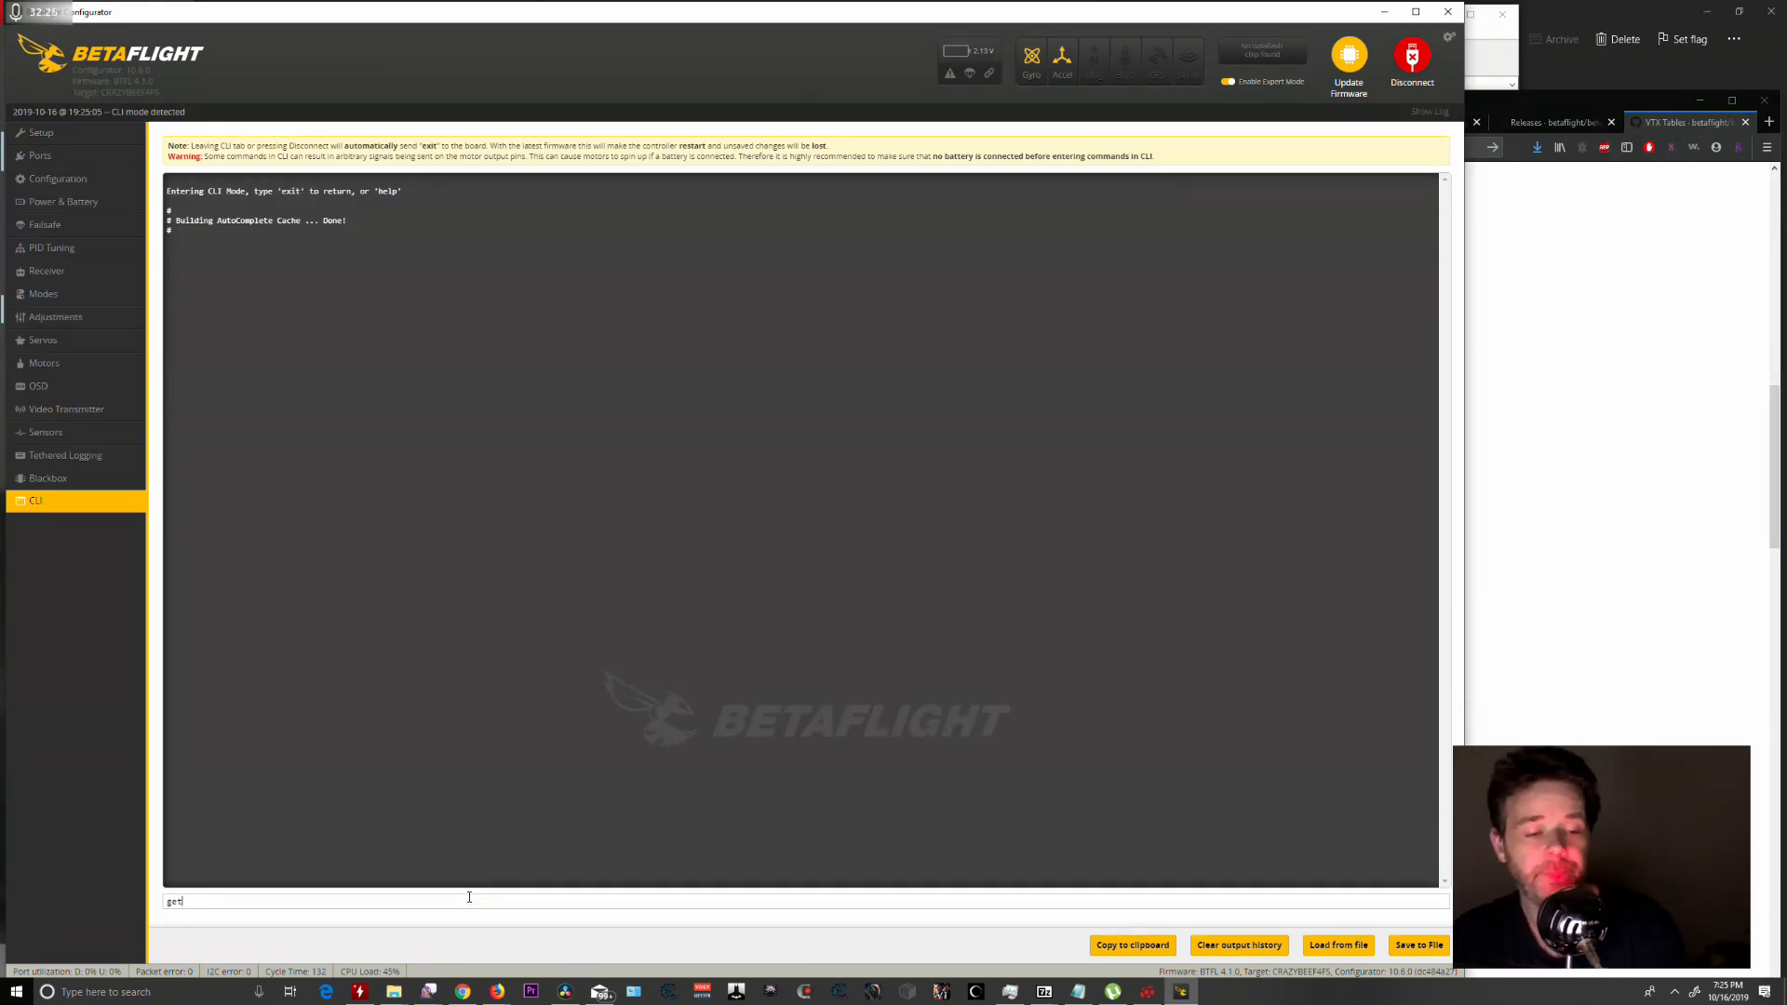
type(" runaway")
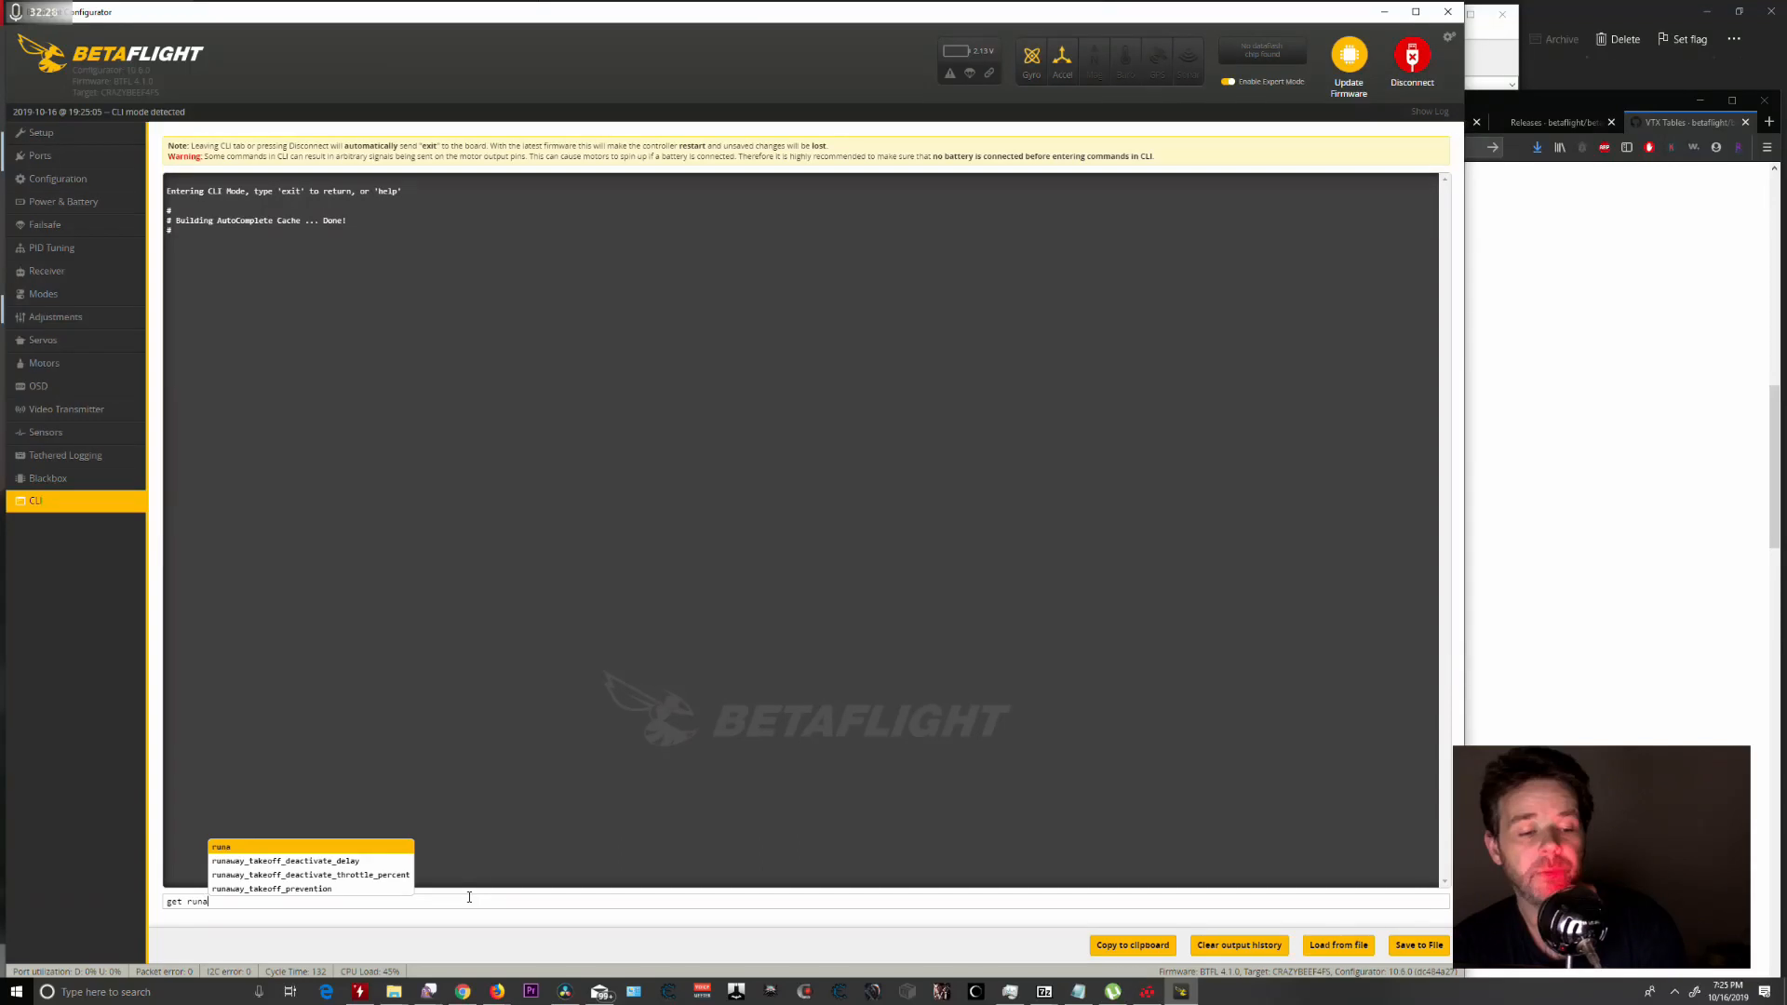
left_click(363, 890)
key("Return")
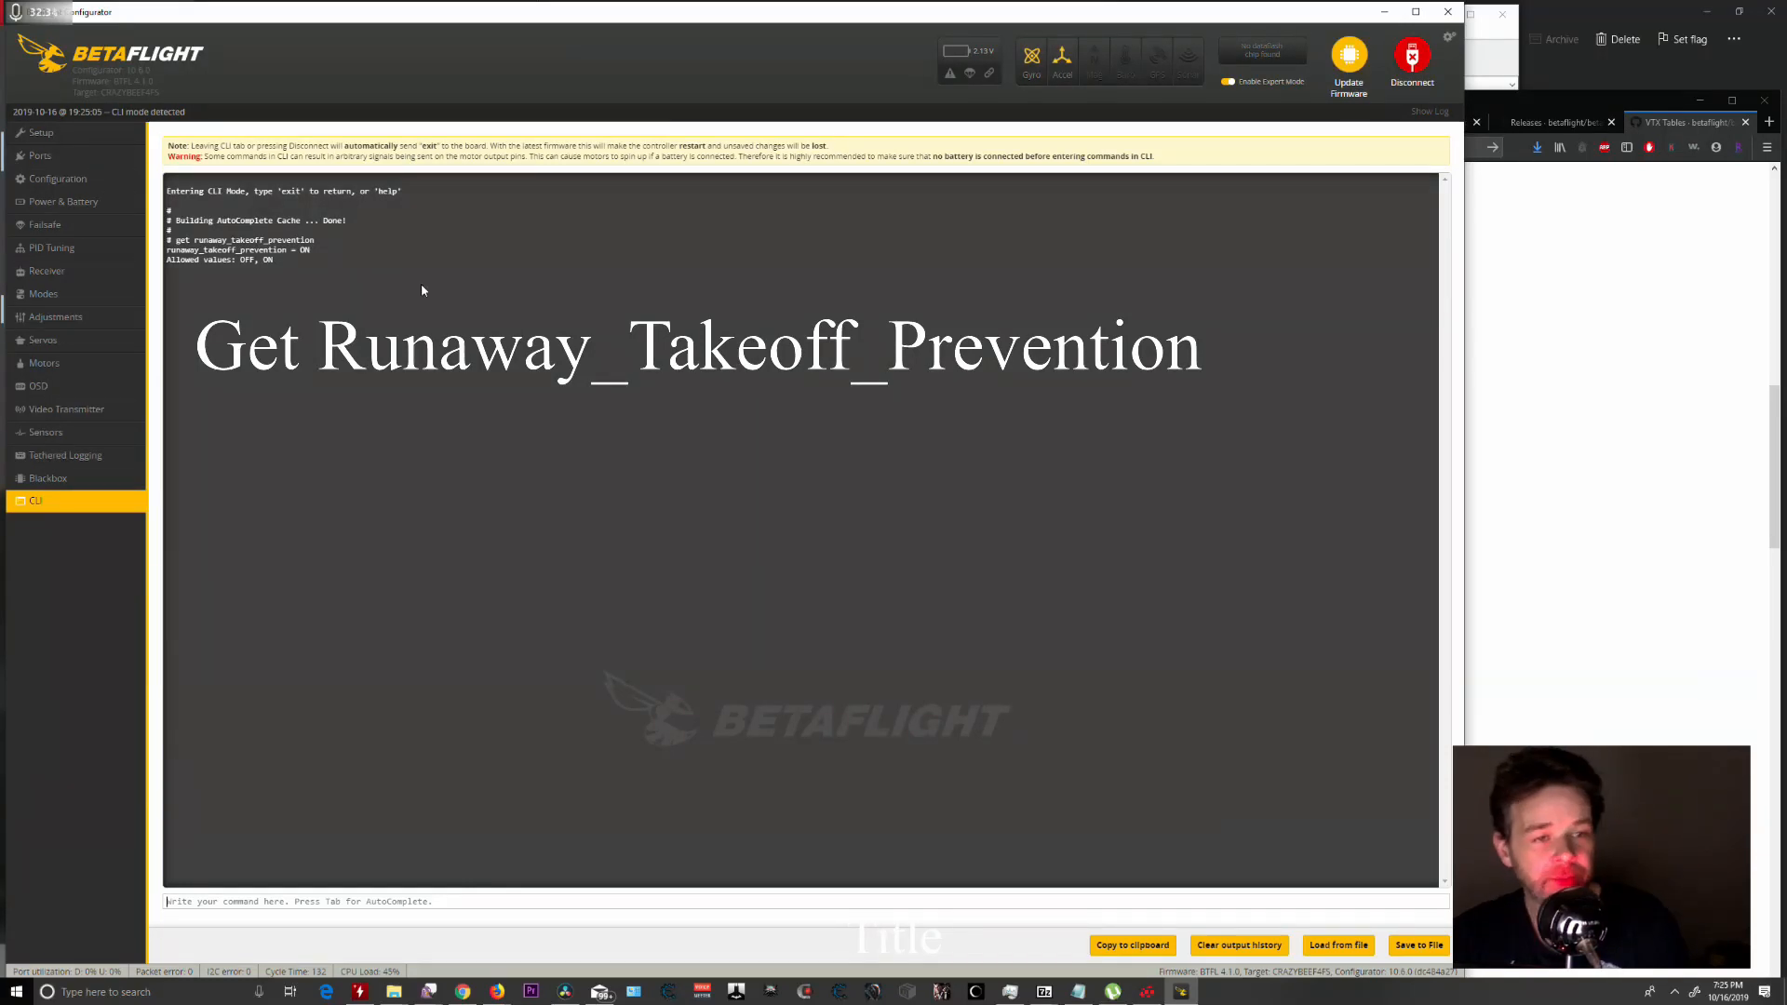
left_click_drag(326, 249, 167, 260)
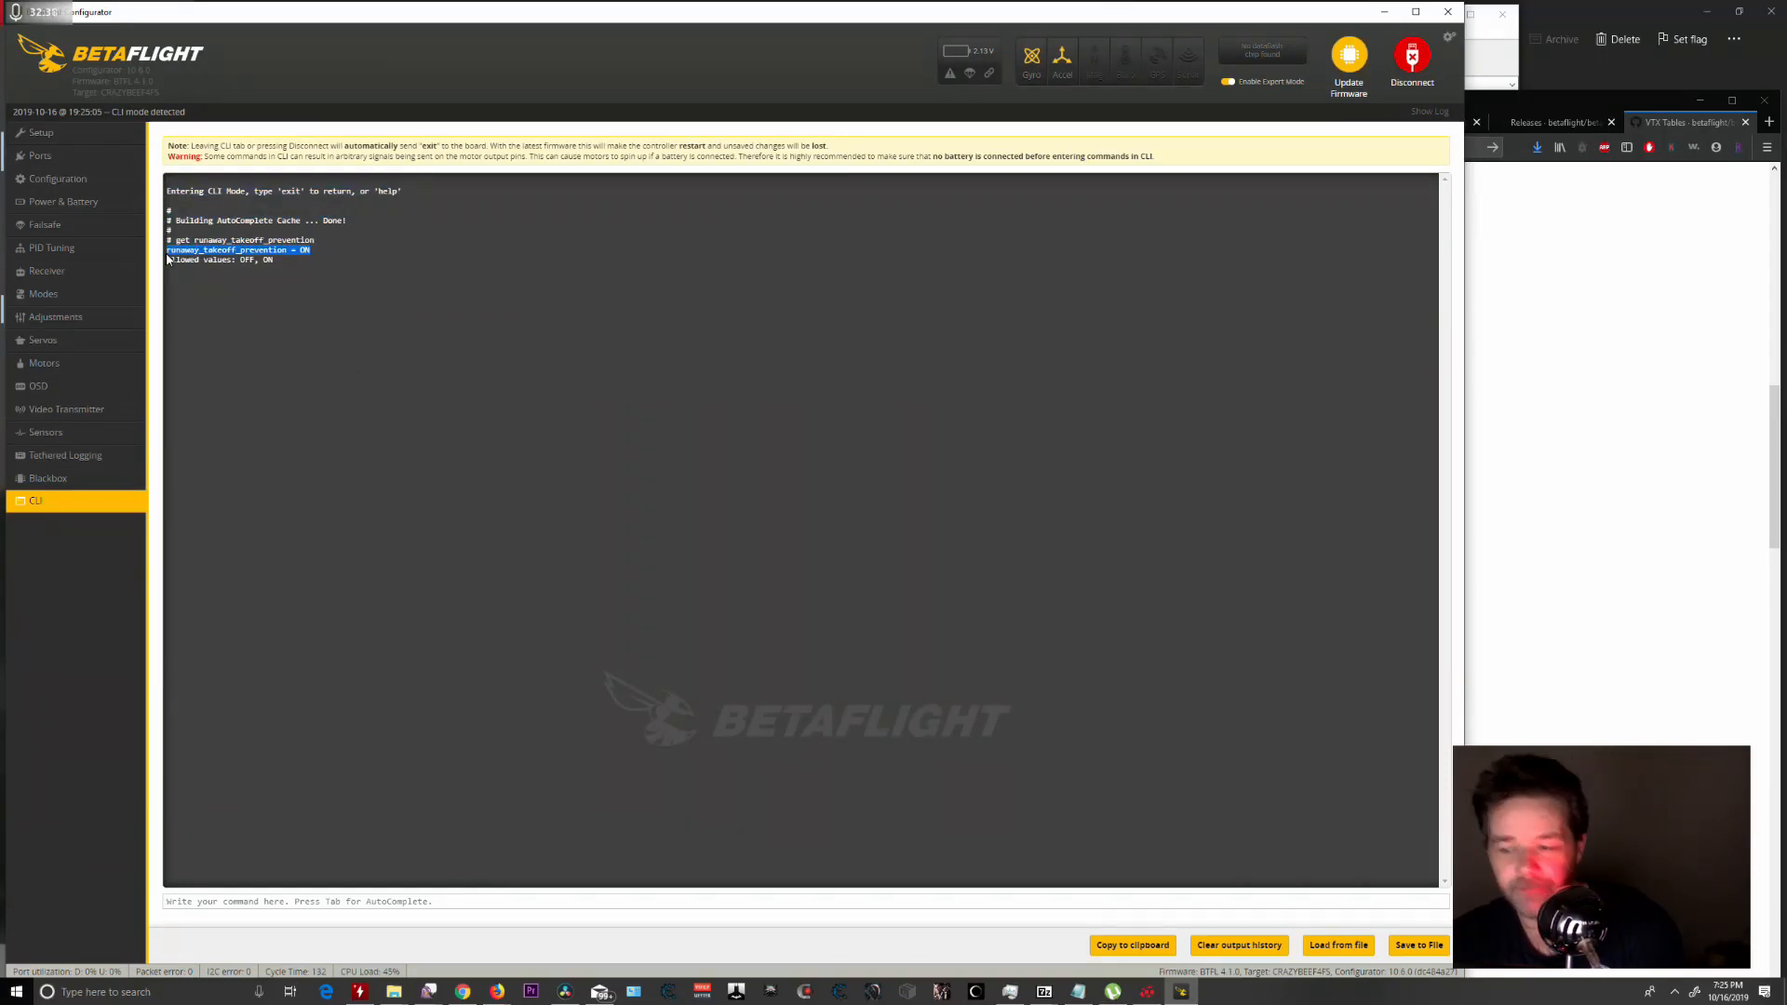
left_click(299, 264)
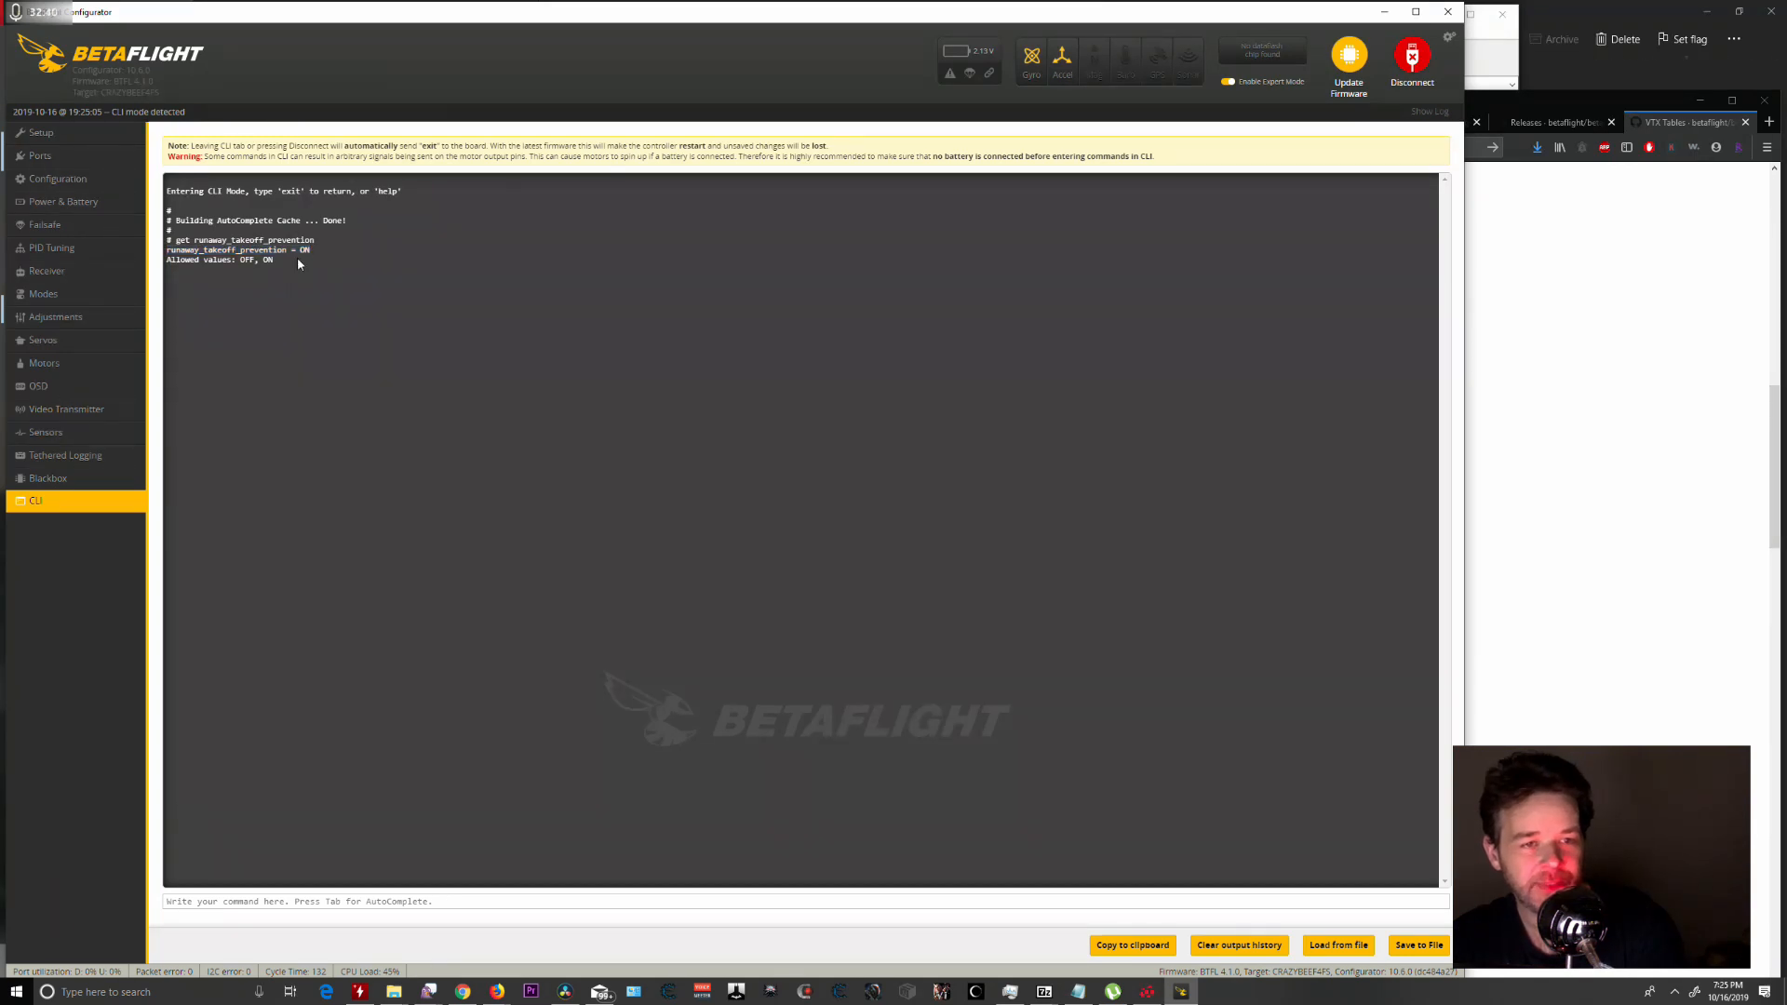
left_click_drag(322, 254, 167, 251)
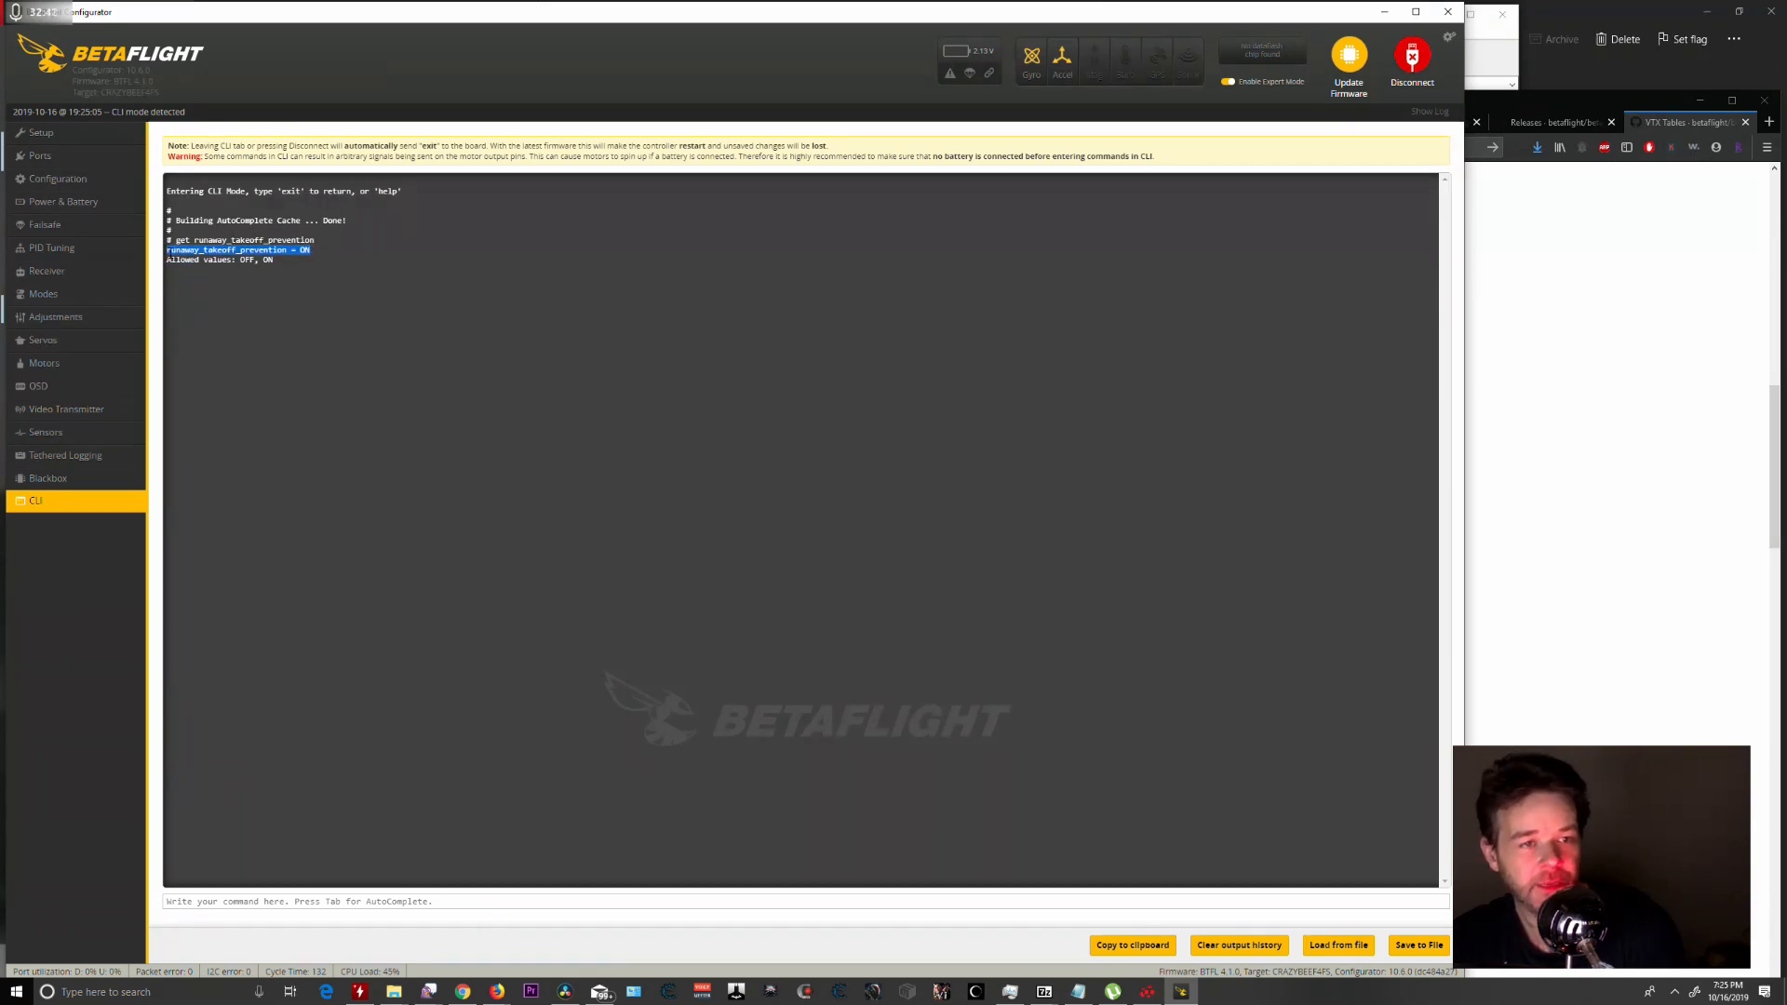
left_click_drag(324, 254, 223, 250)
left_click(279, 265)
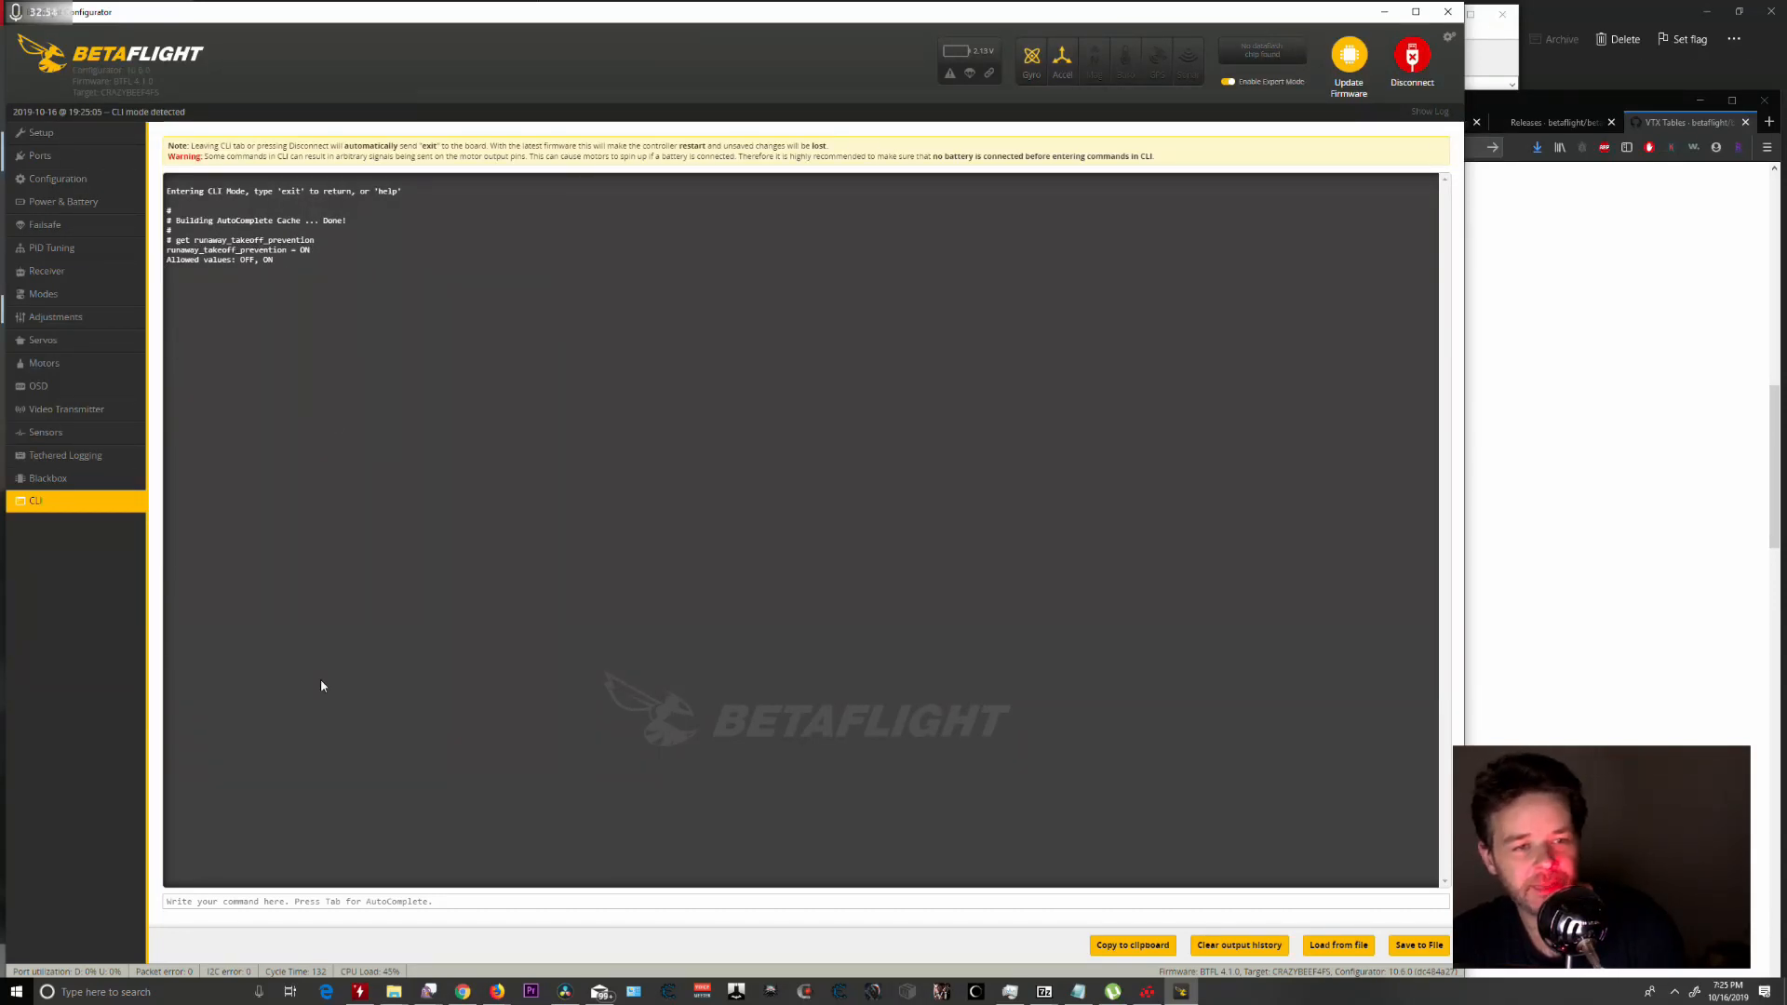
Run the save command in the CLI to store the configuration and reboot the flight controller.
left_click(304, 899)
type("save")
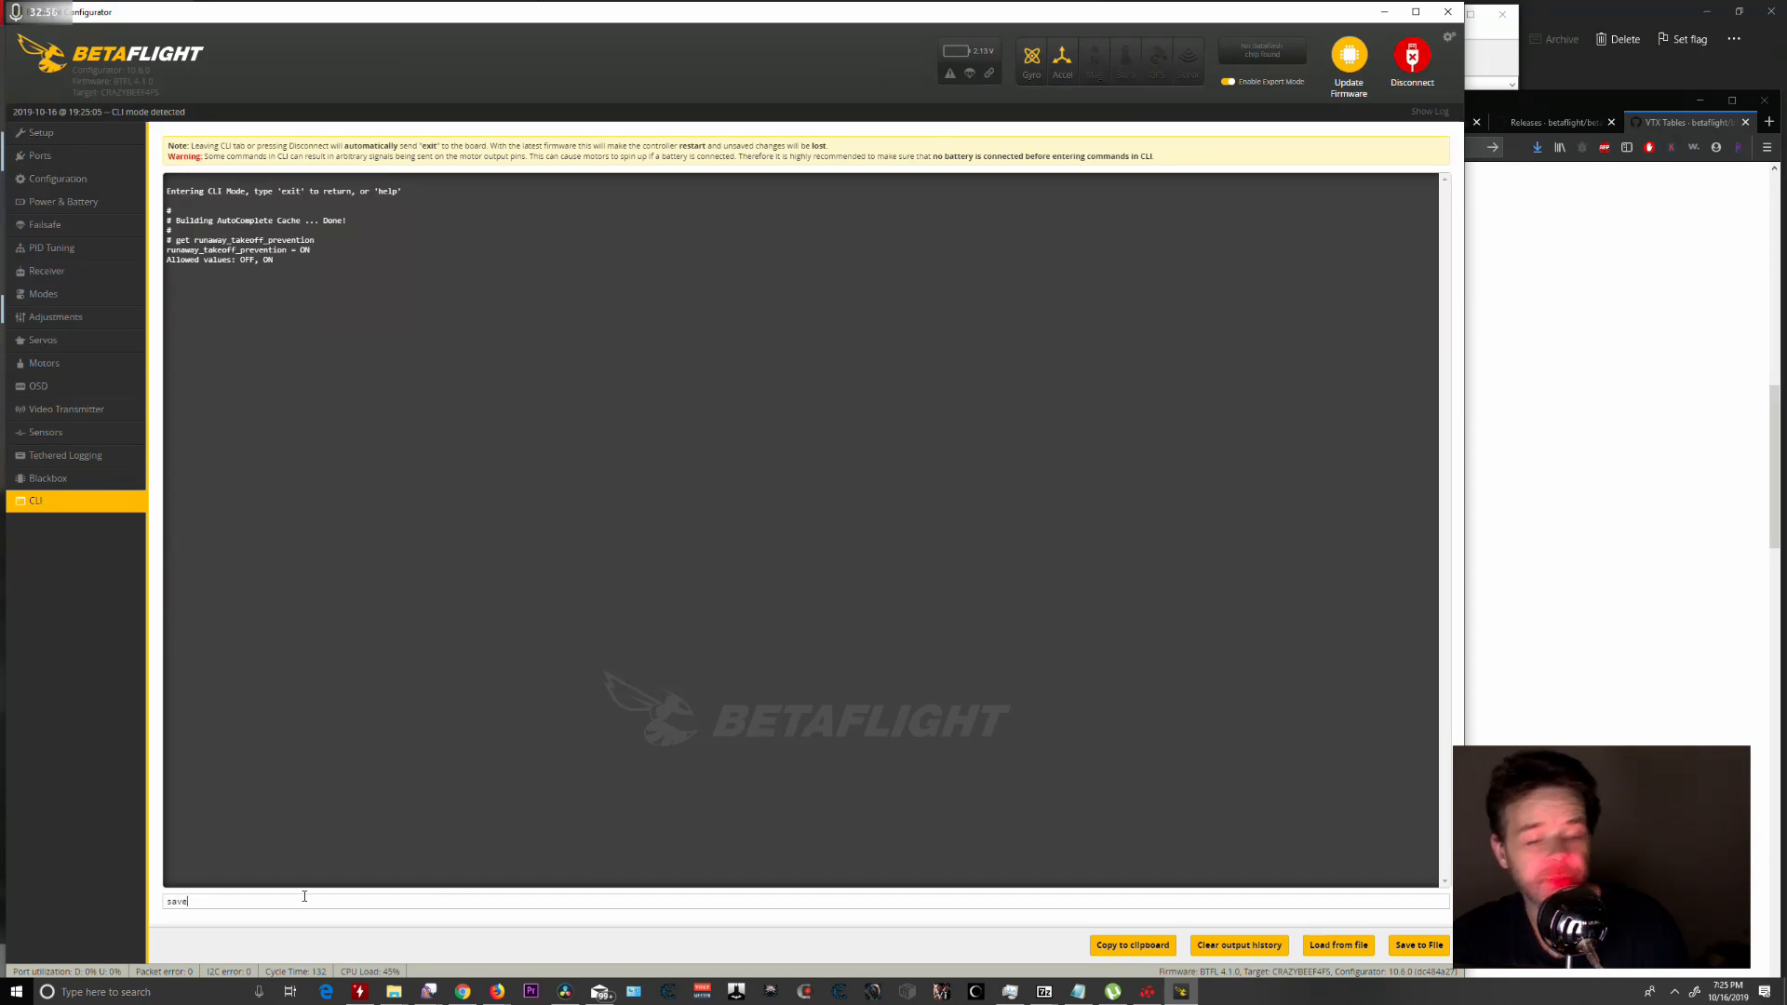
key("Return")
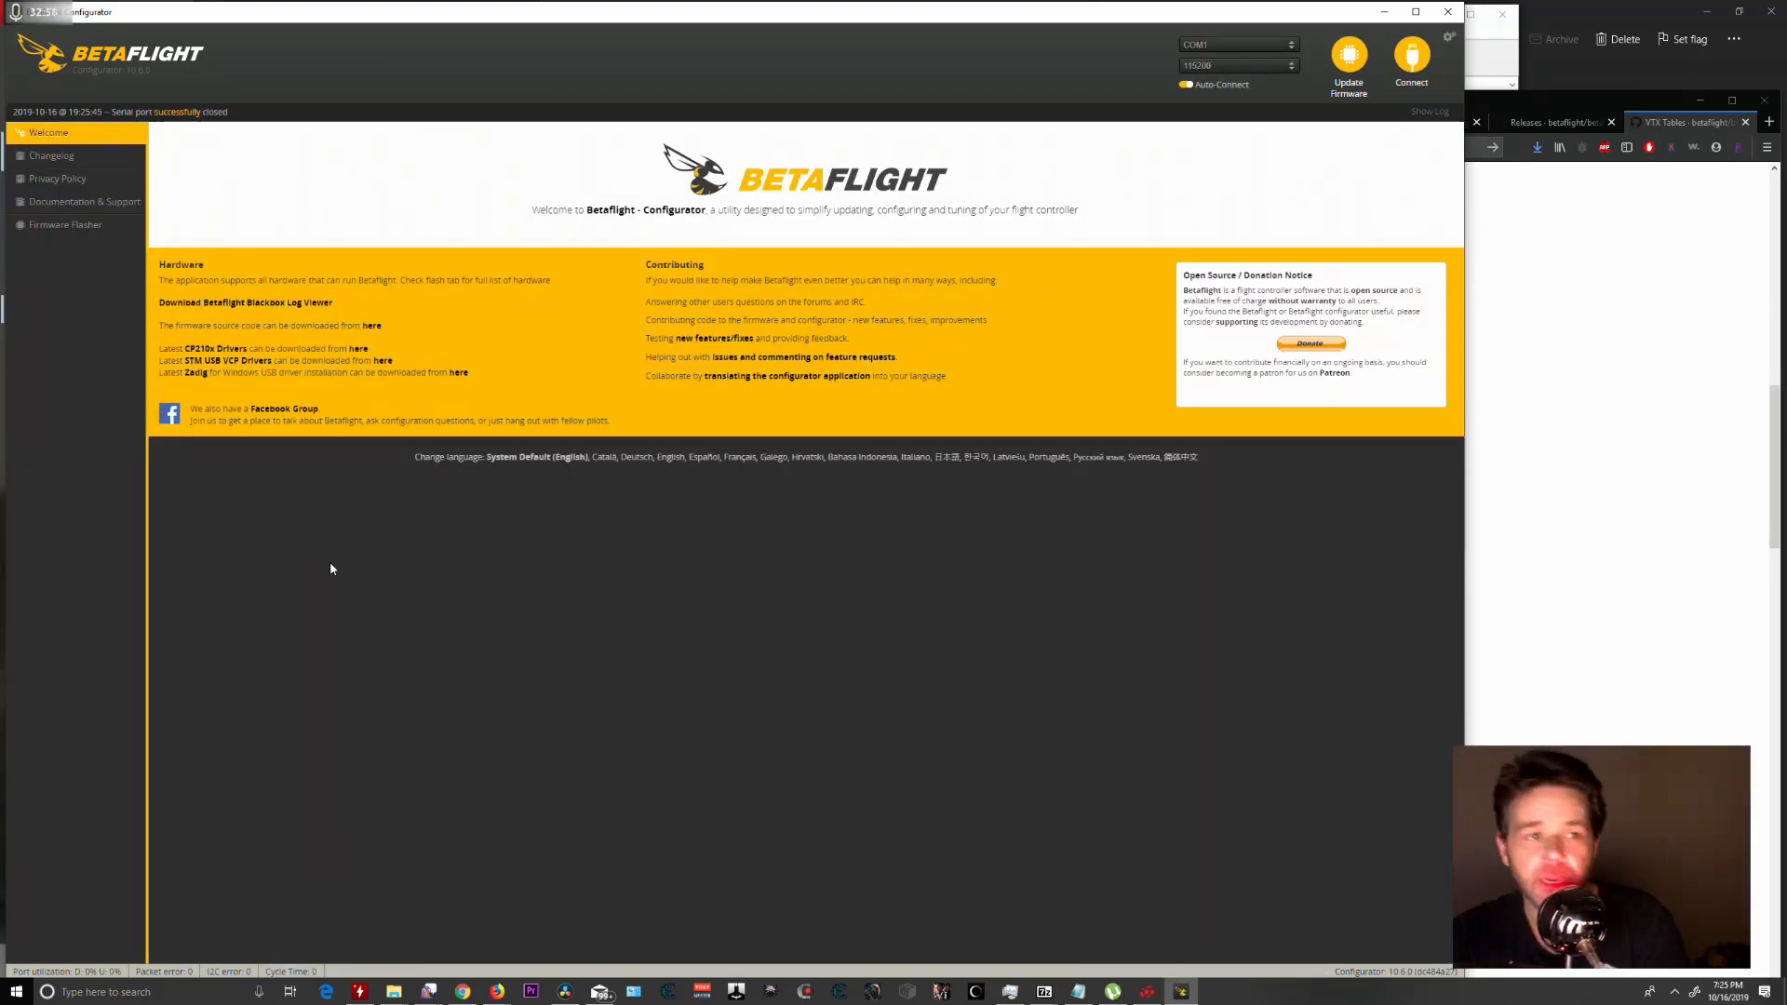